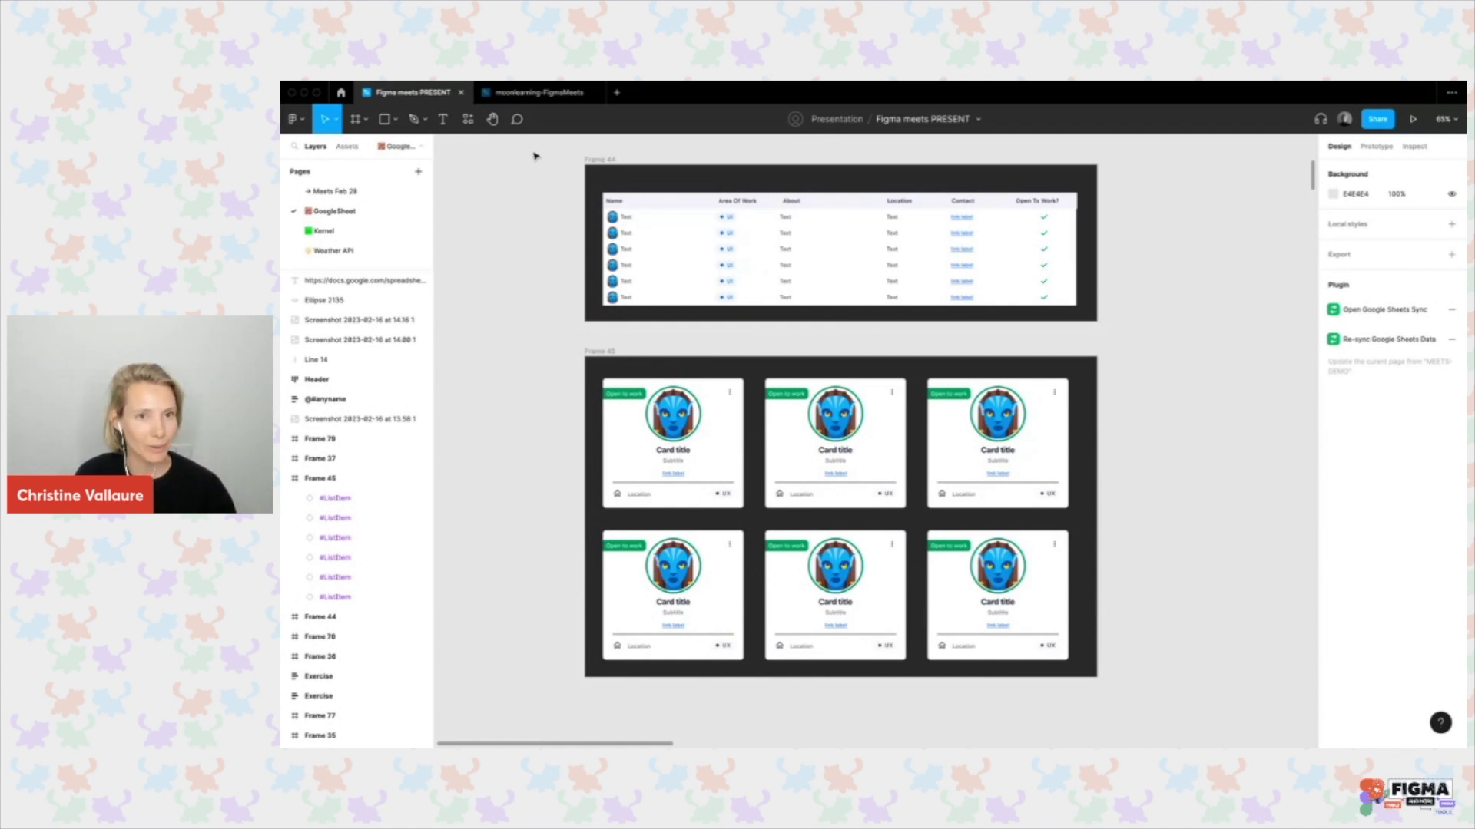
# Select the table frame and the card frame and fetch and sync their content with the Google Sheets Sync plugin for the current selection.
pyautogui.moveTo(533, 156); pyautogui.dragTo(1126, 689)
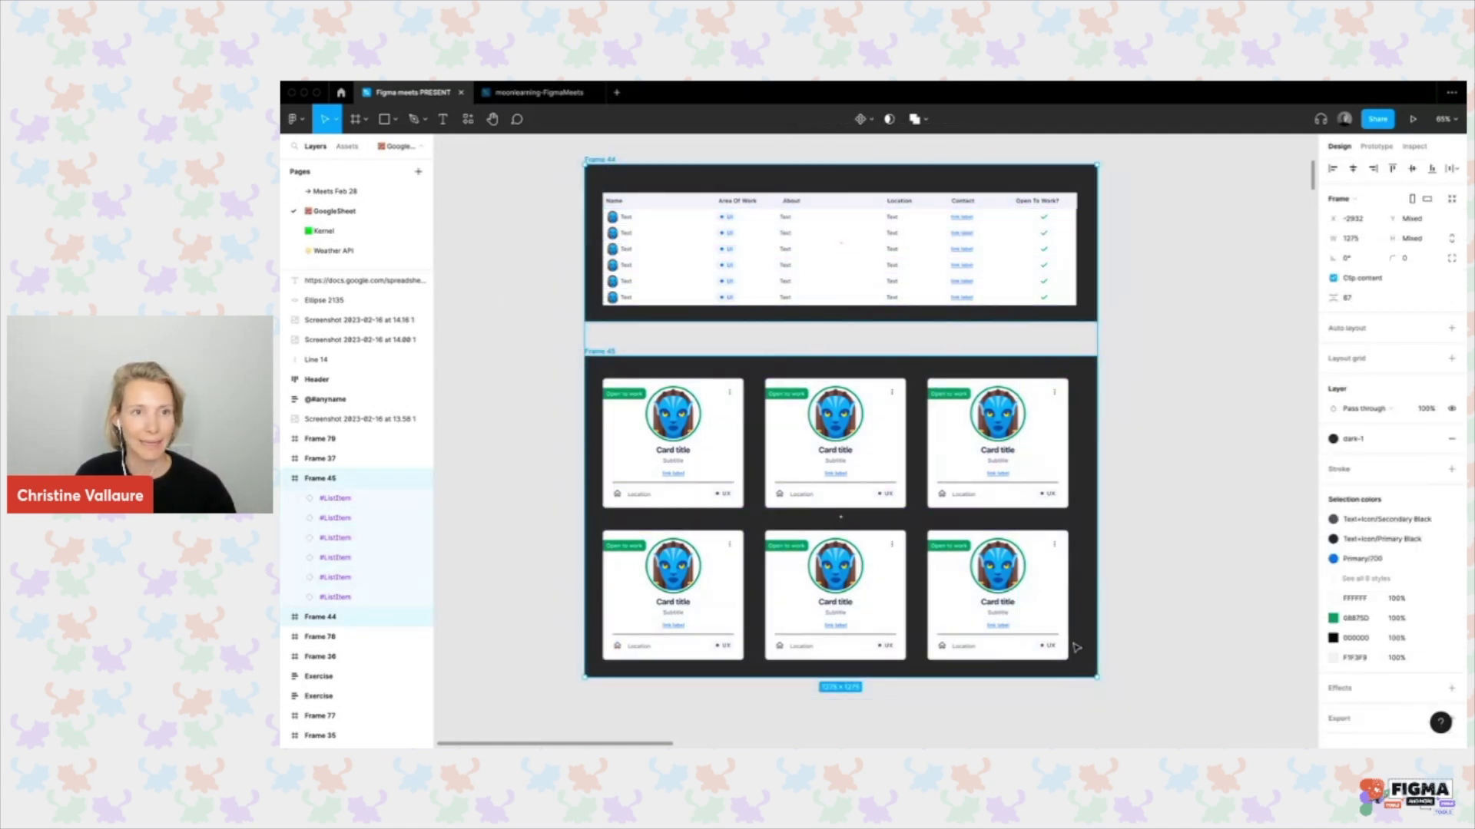
pyautogui.click(468, 119)
pyautogui.moveTo(631, 237)
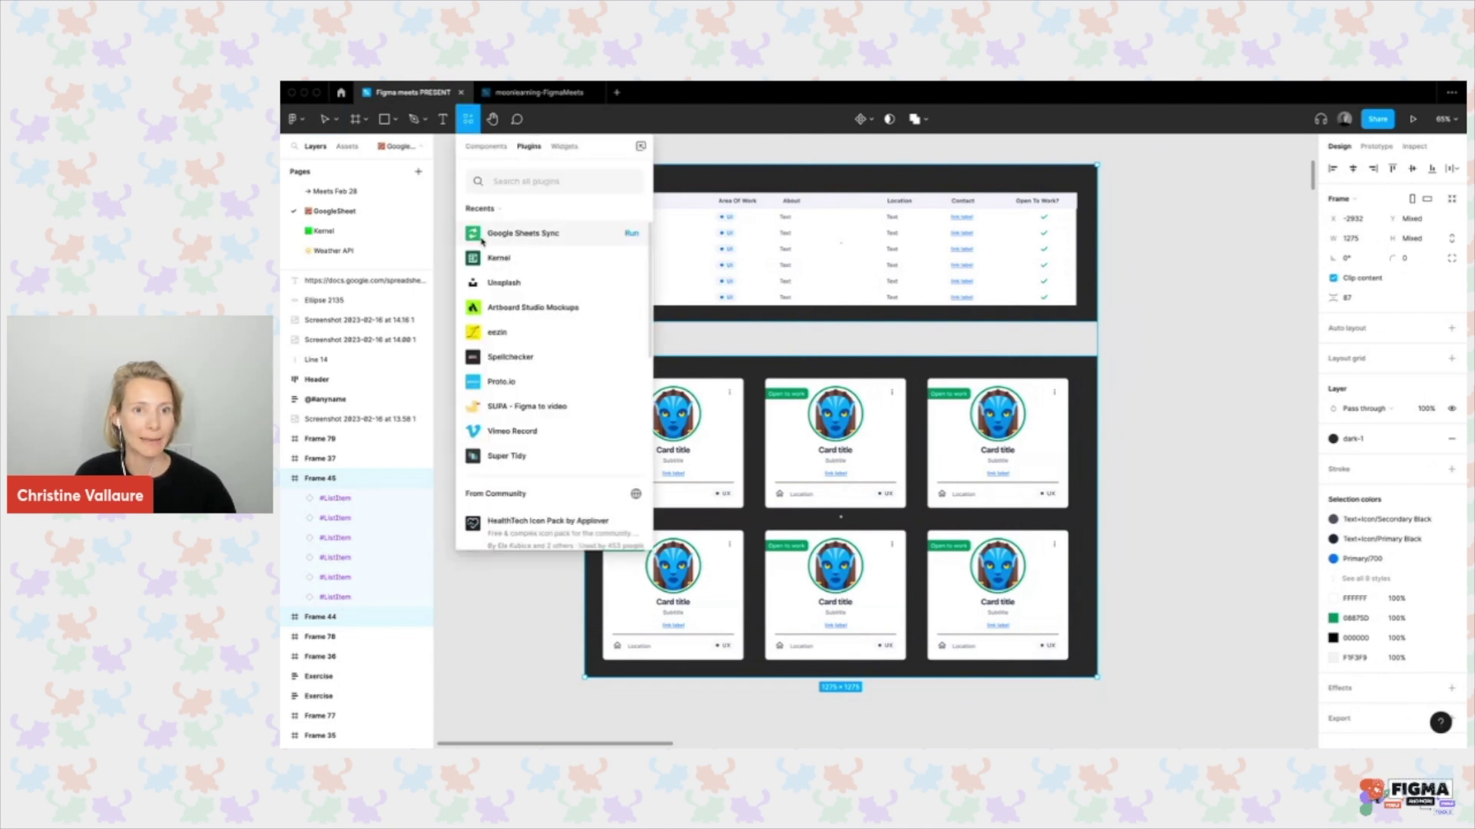
pyautogui.click(630, 234)
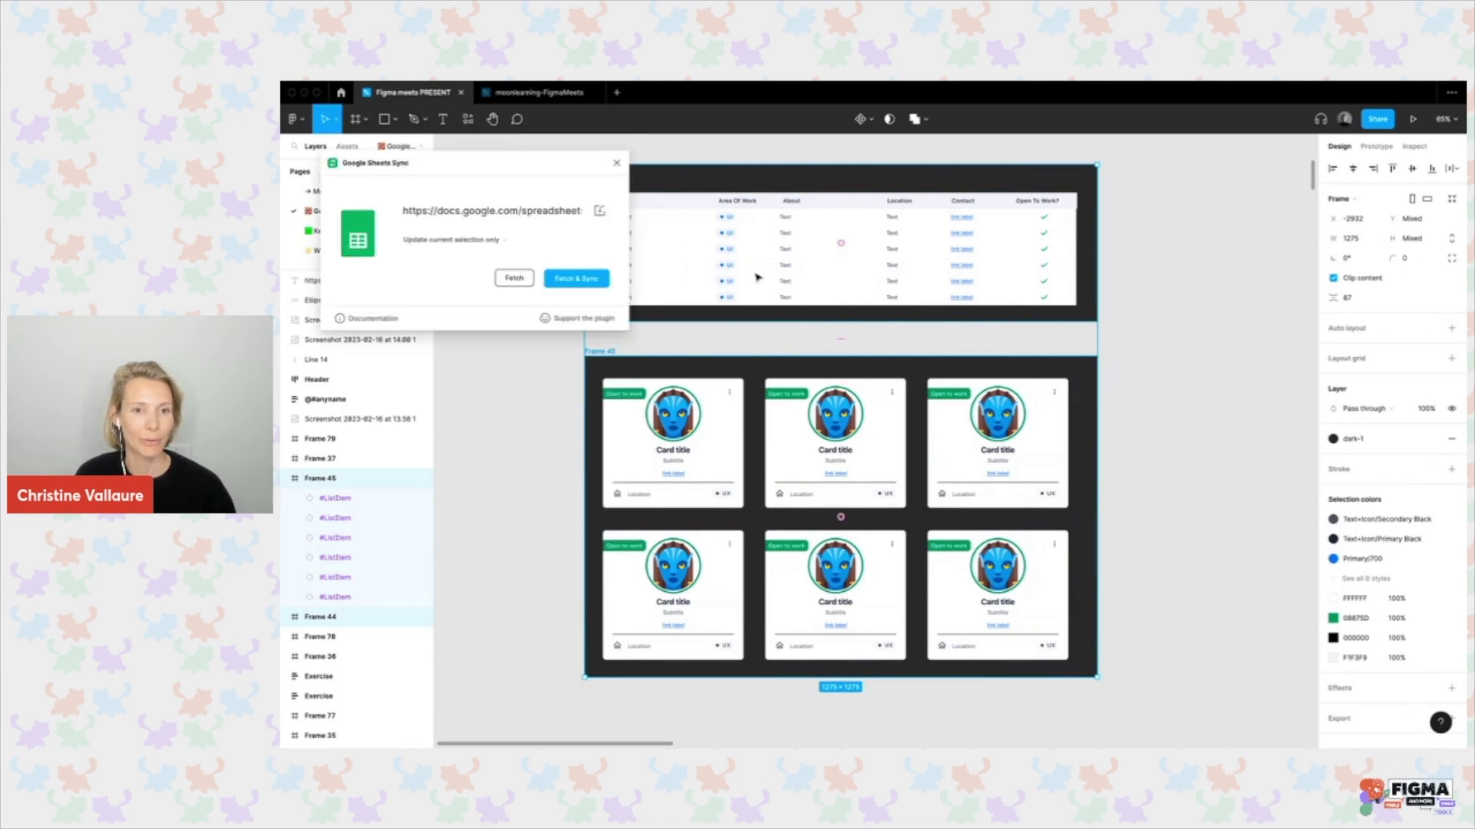
pyautogui.click(573, 281)
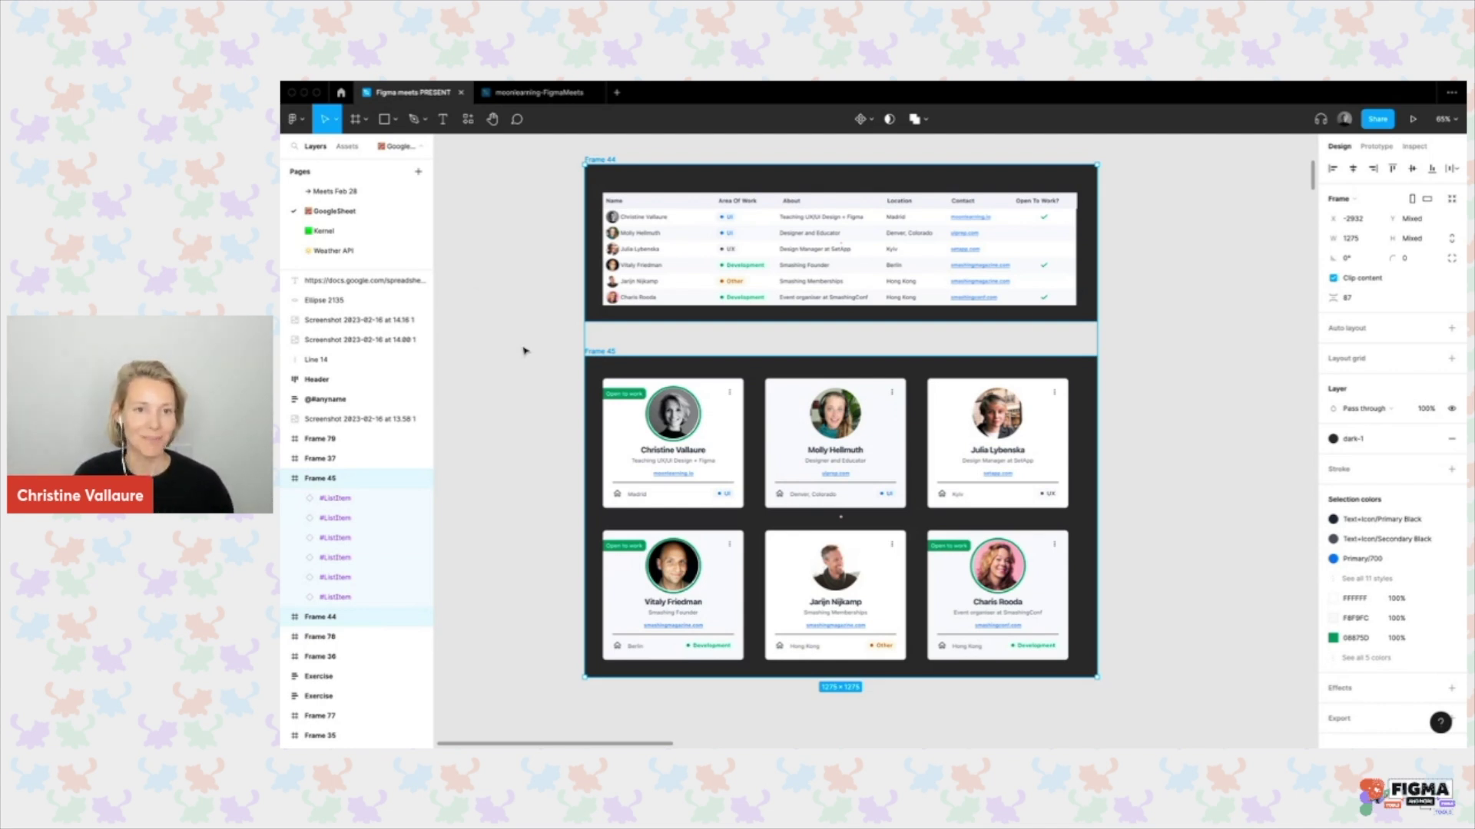
# Switch to Chrome and show the Meets Figma Collab board in full screen.
pyautogui.scroll(-6, 576, 351)
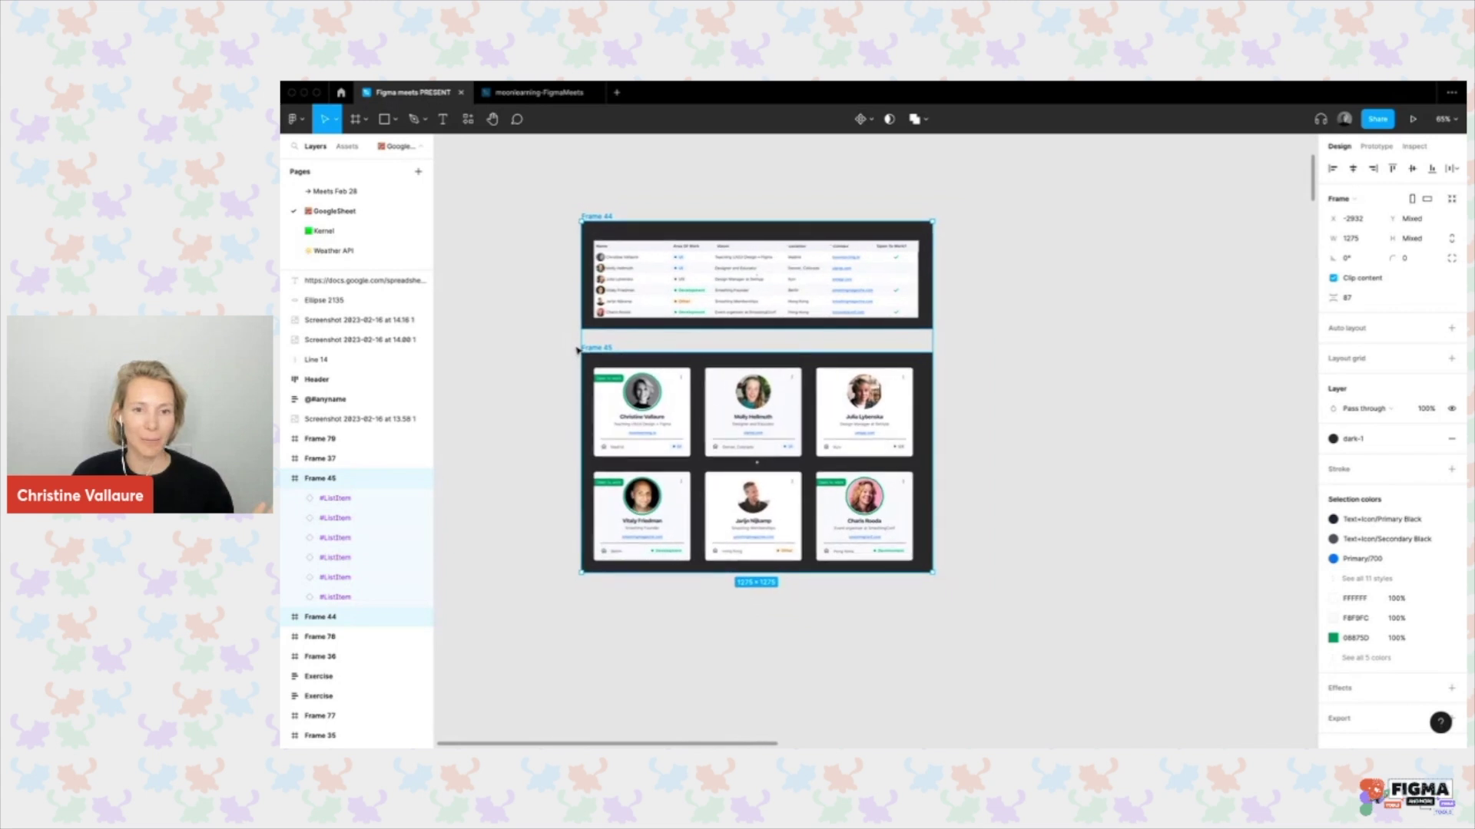
pyautogui.scroll(3, 577, 351)
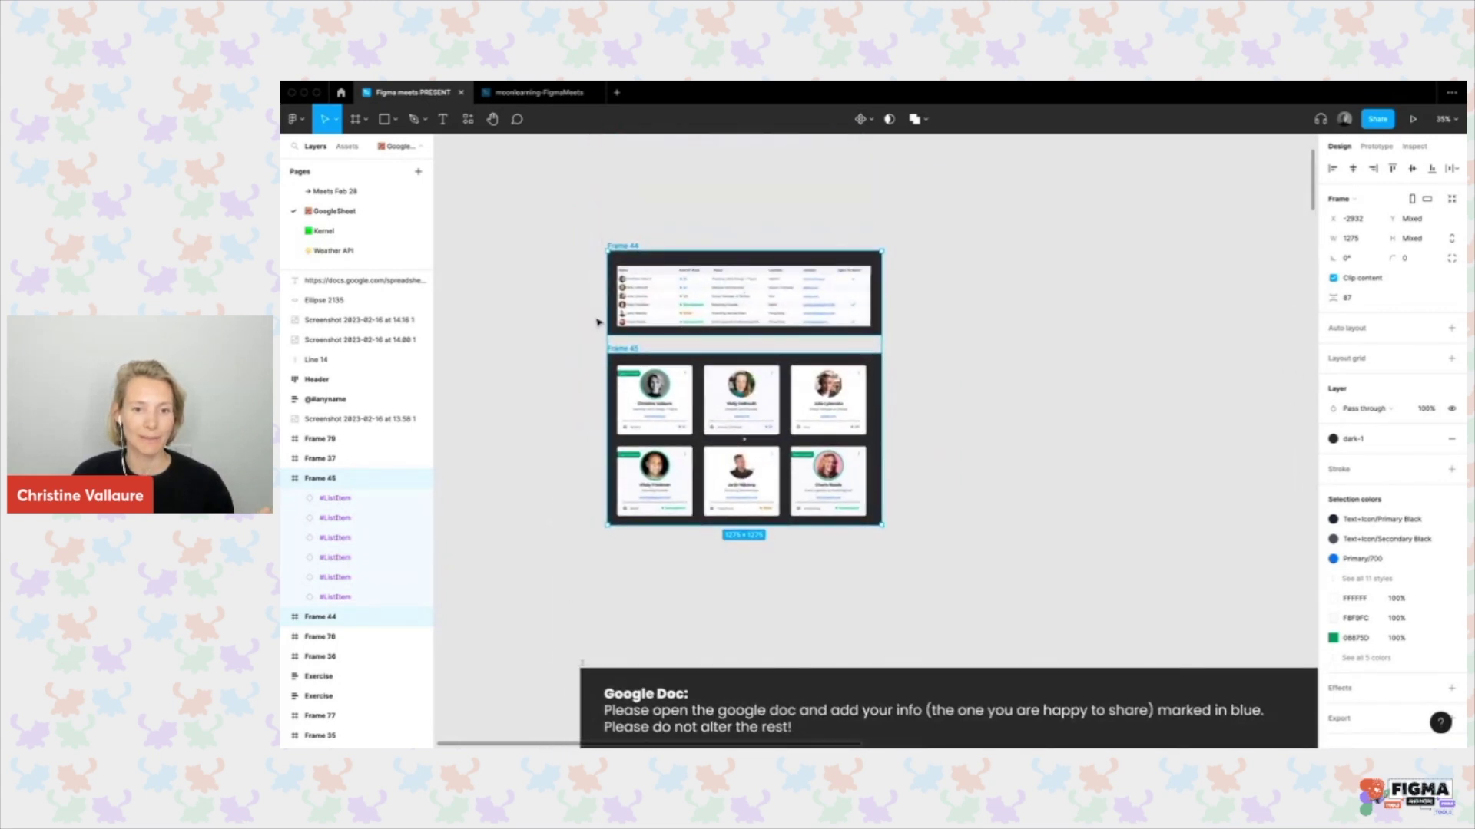
pyautogui.scroll(-2, 597, 323)
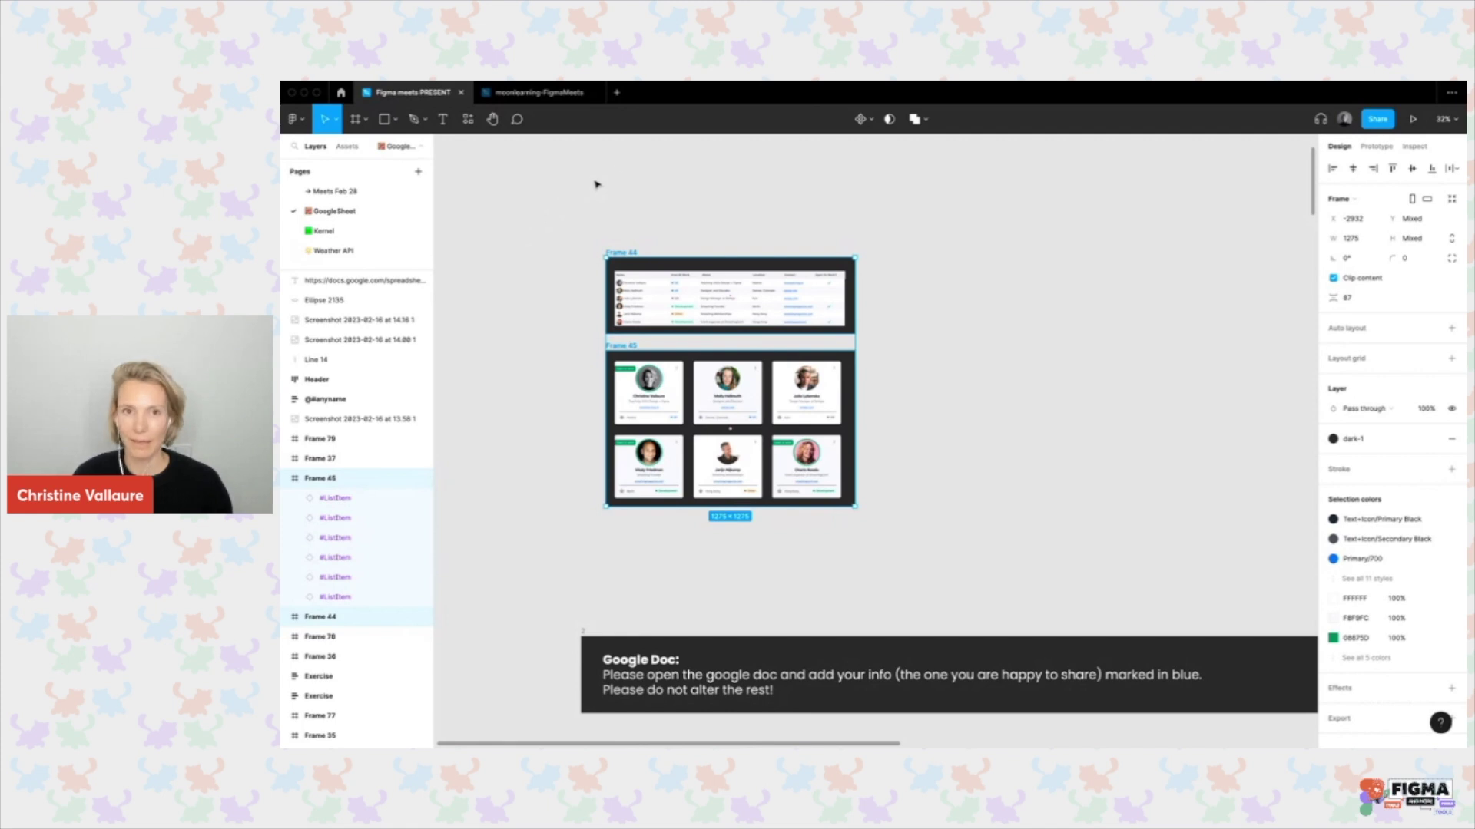
pyautogui.hotkey('ctrl', 'Up')
pyautogui.click(910, 129)
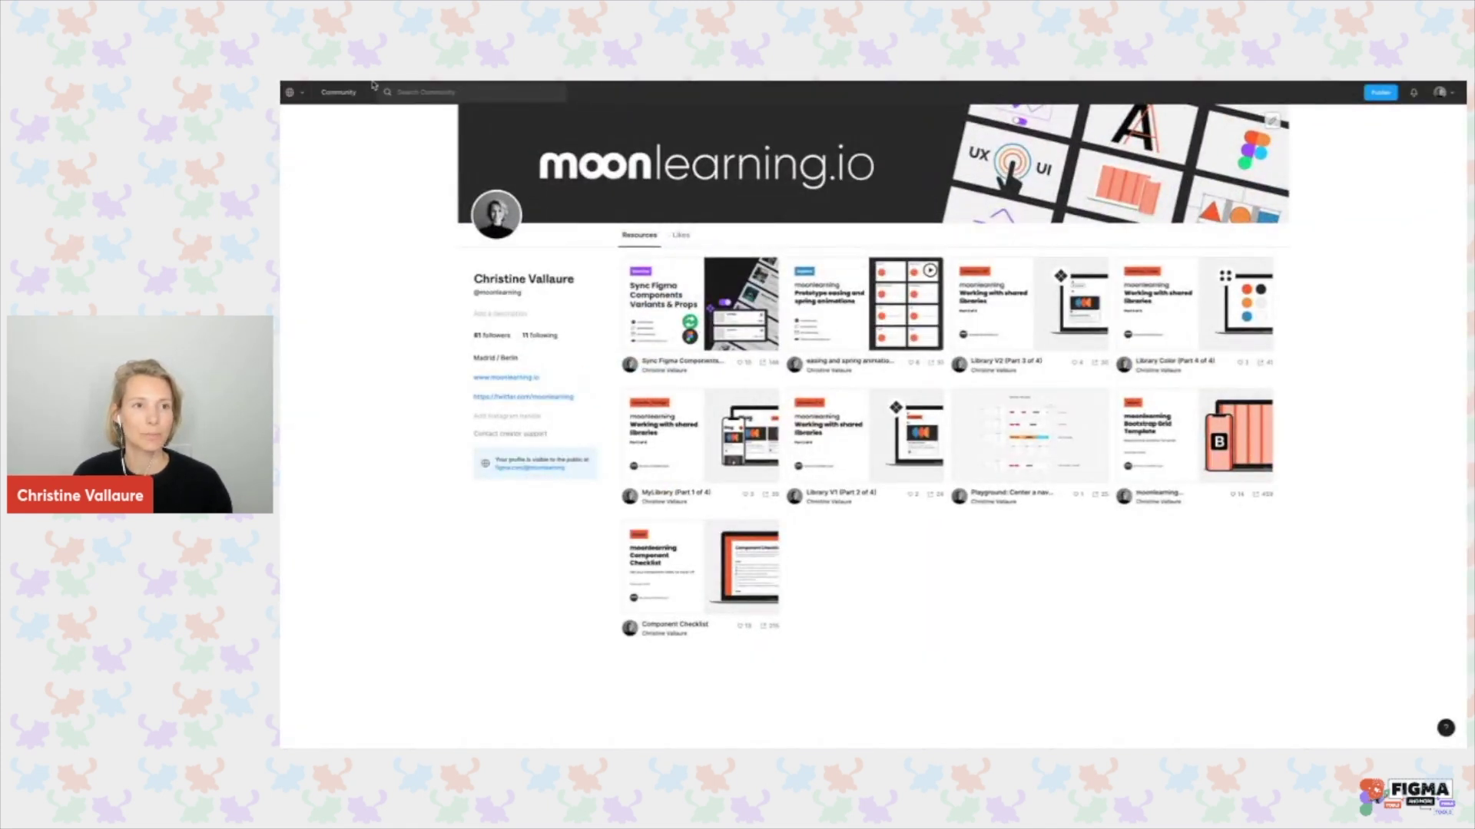
pyautogui.click(315, 100)
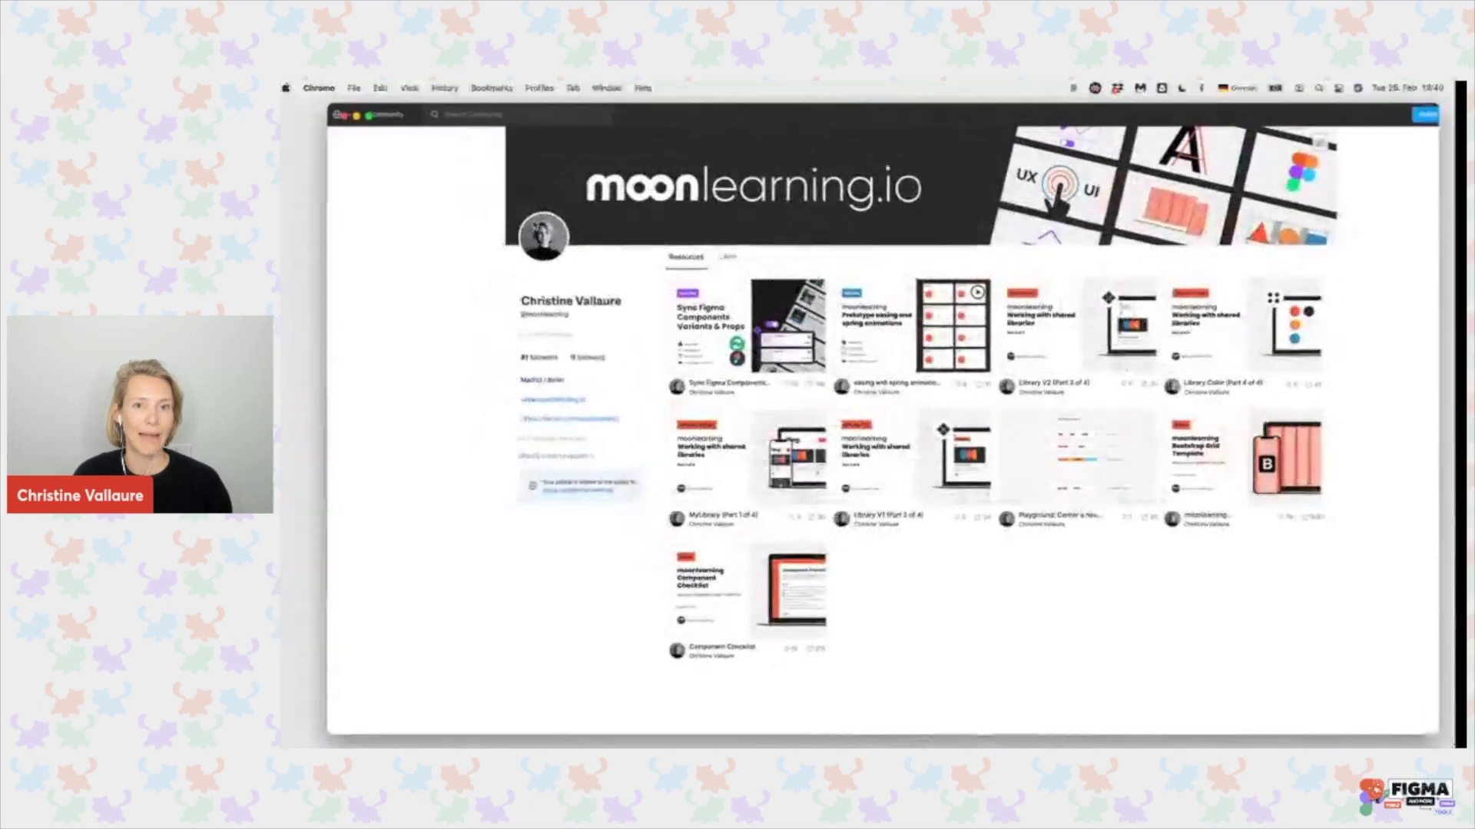
pyautogui.click(682, 121)
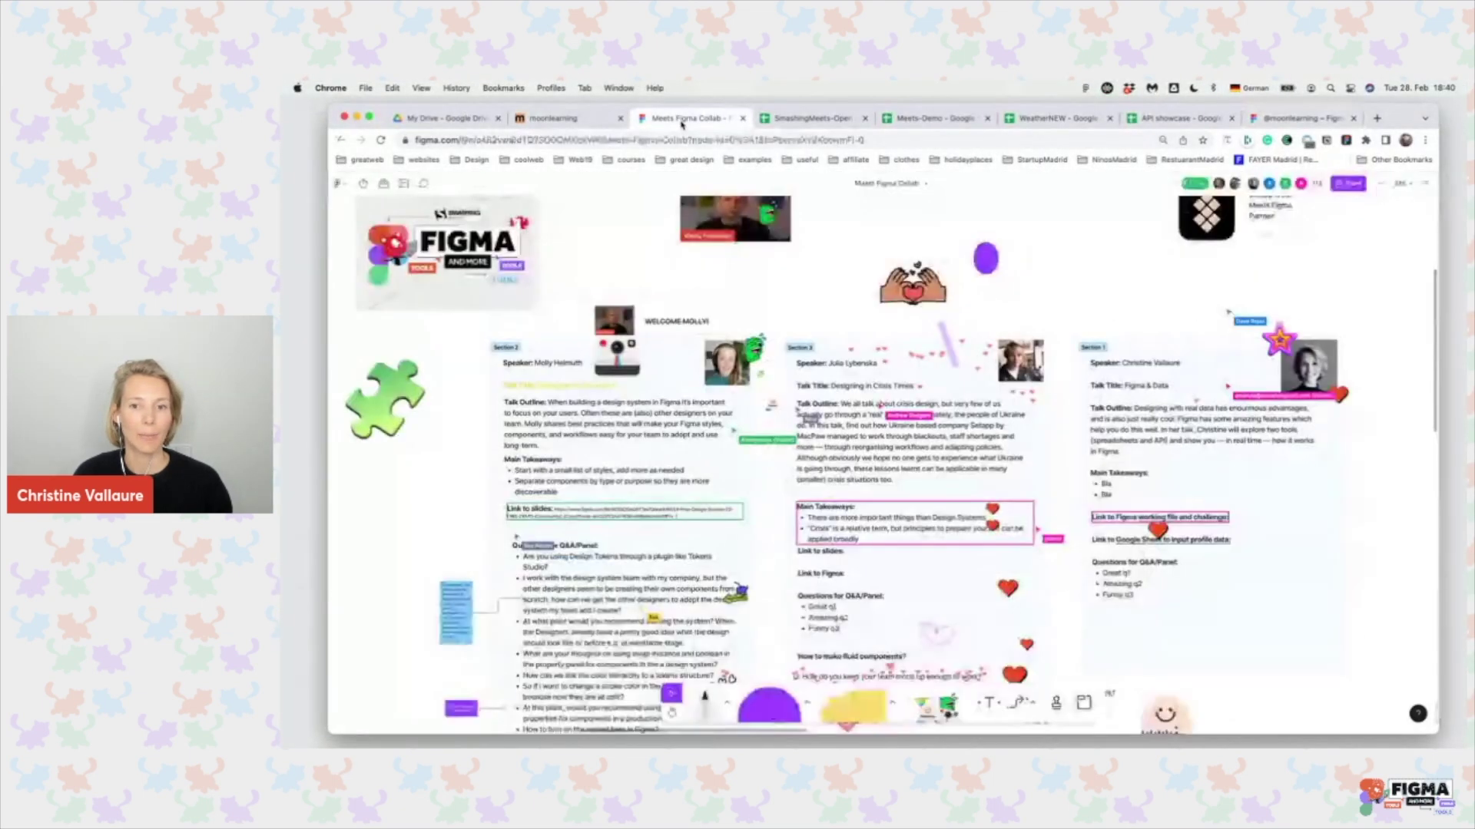
pyautogui.click(369, 116)
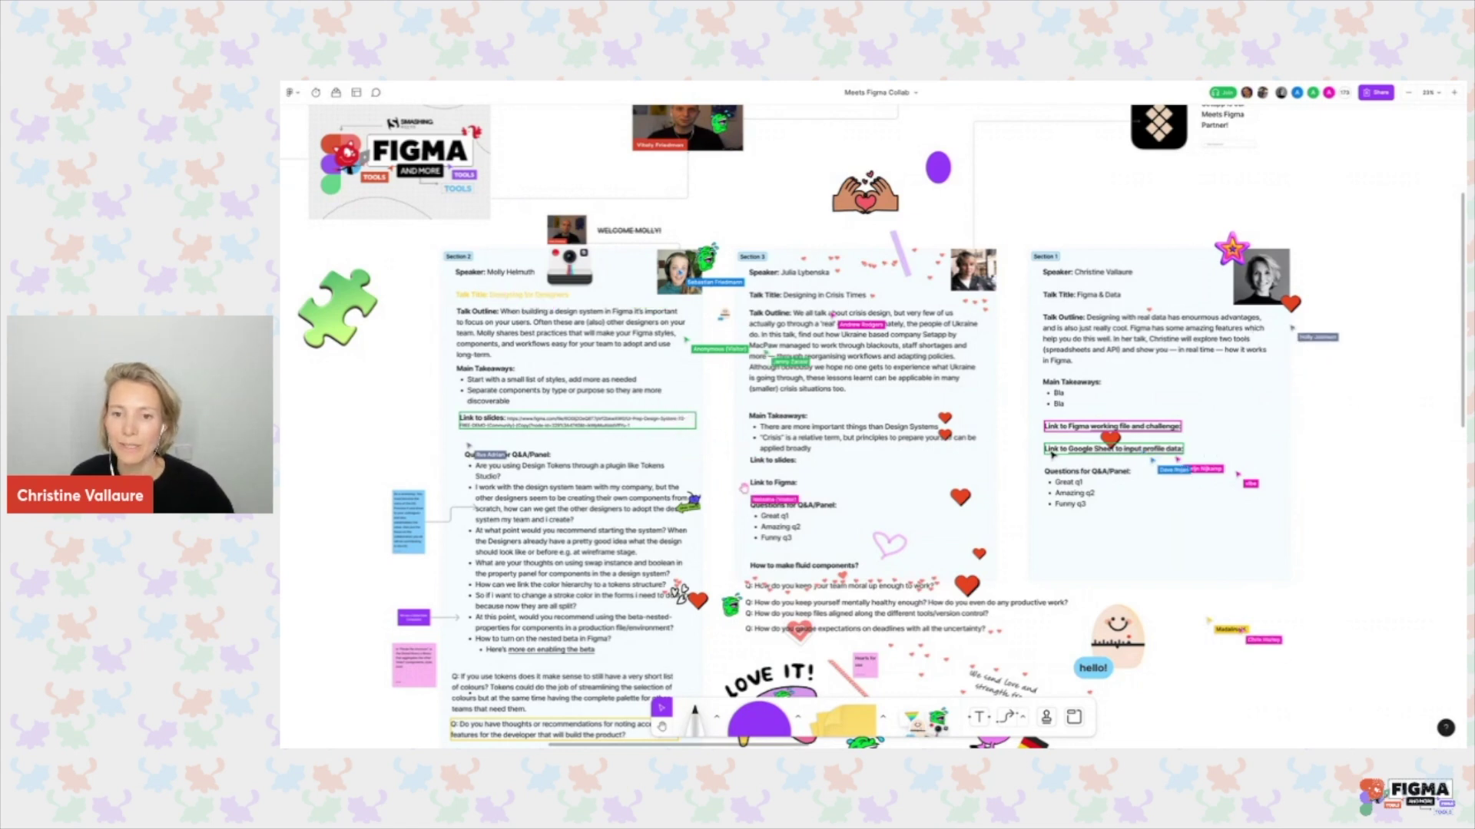
# Open the linked Google Sheet for inputting profile data from the Figma & Data talk section and enlarge the sheet for readability.
pyautogui.moveTo(1120, 455)
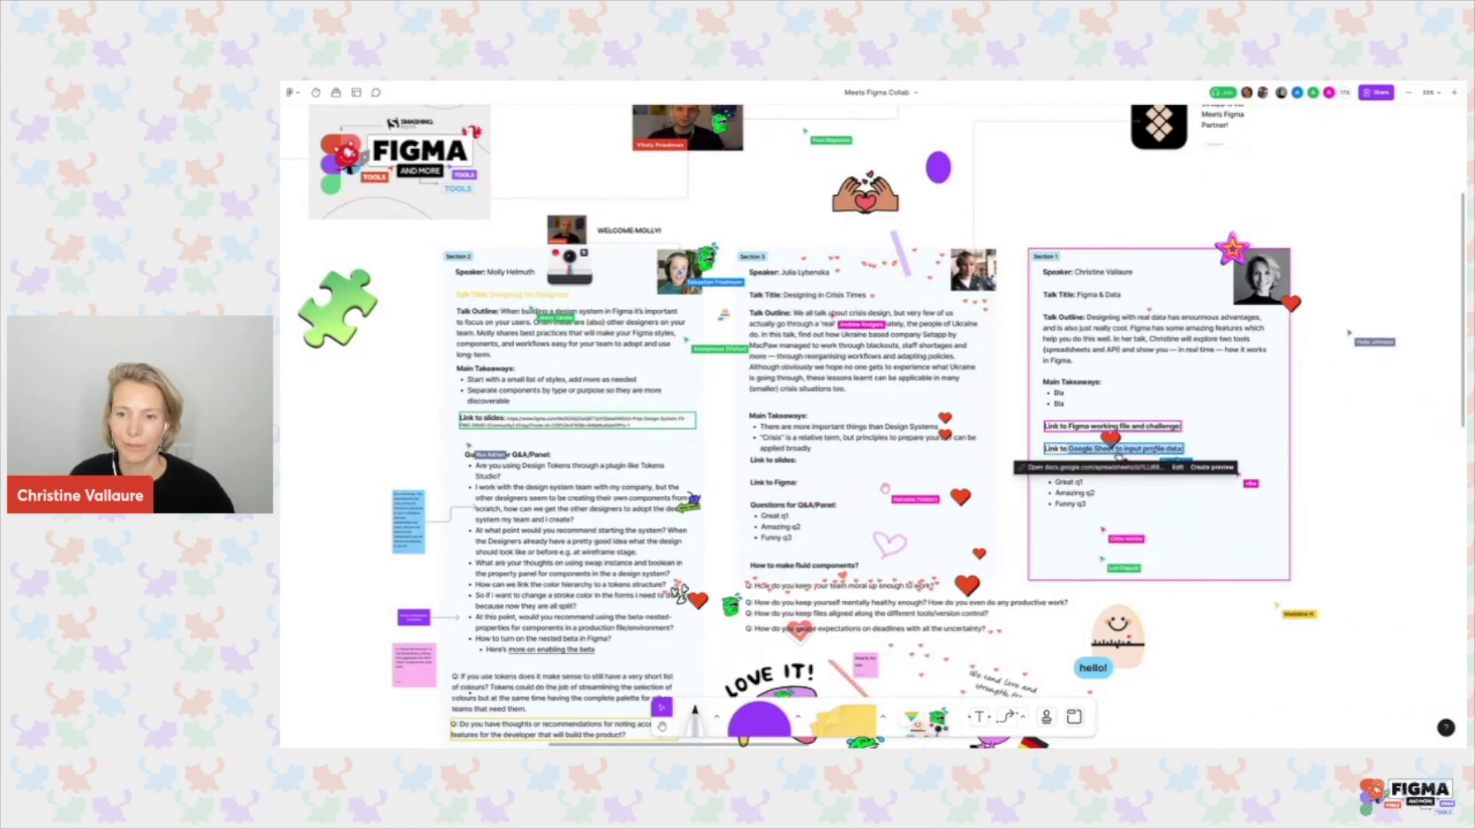
pyautogui.scroll(5, 1120, 456)
pyautogui.doubleClick(1135, 449)
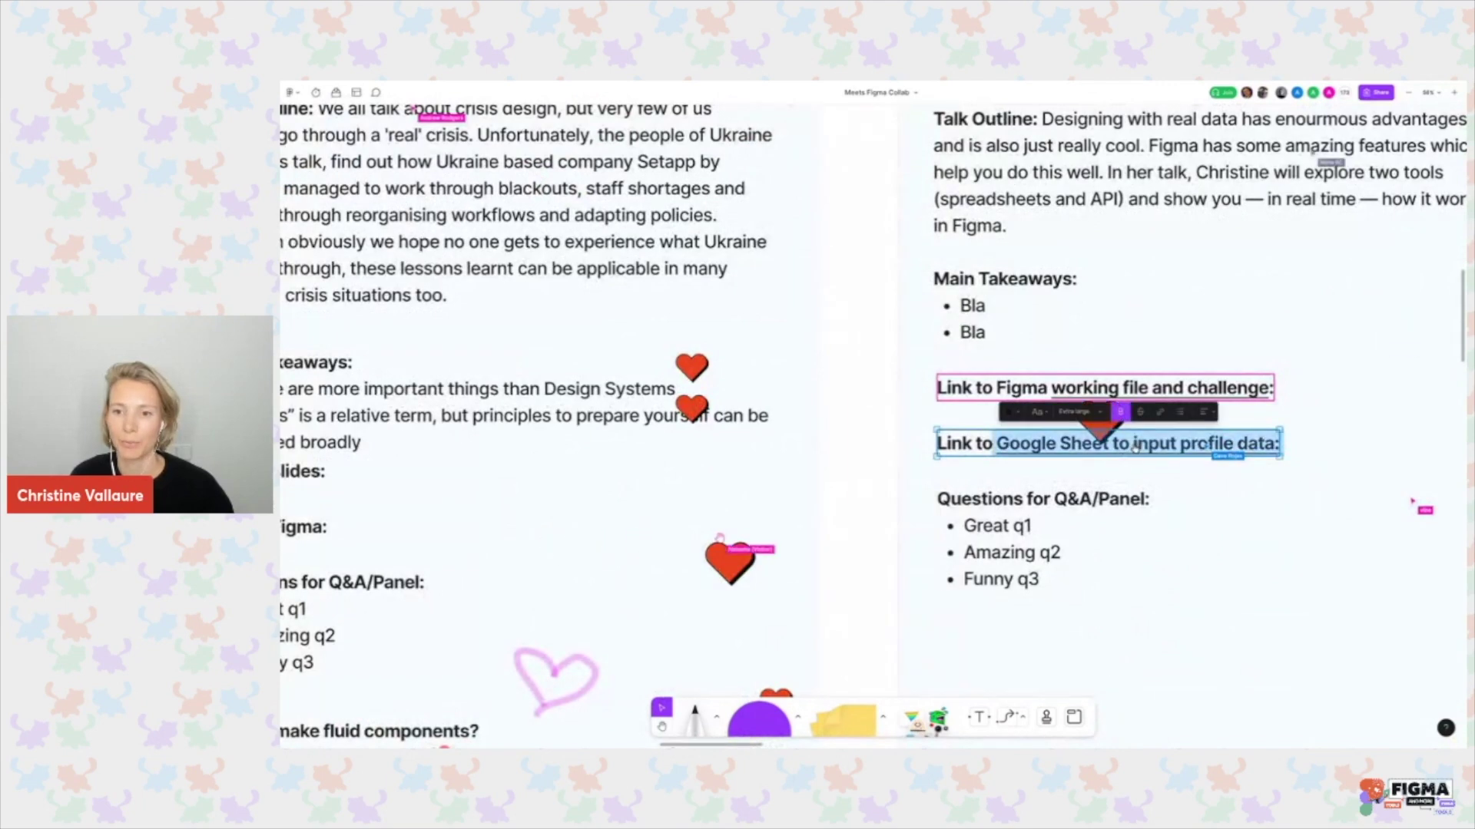
pyautogui.click(1135, 449)
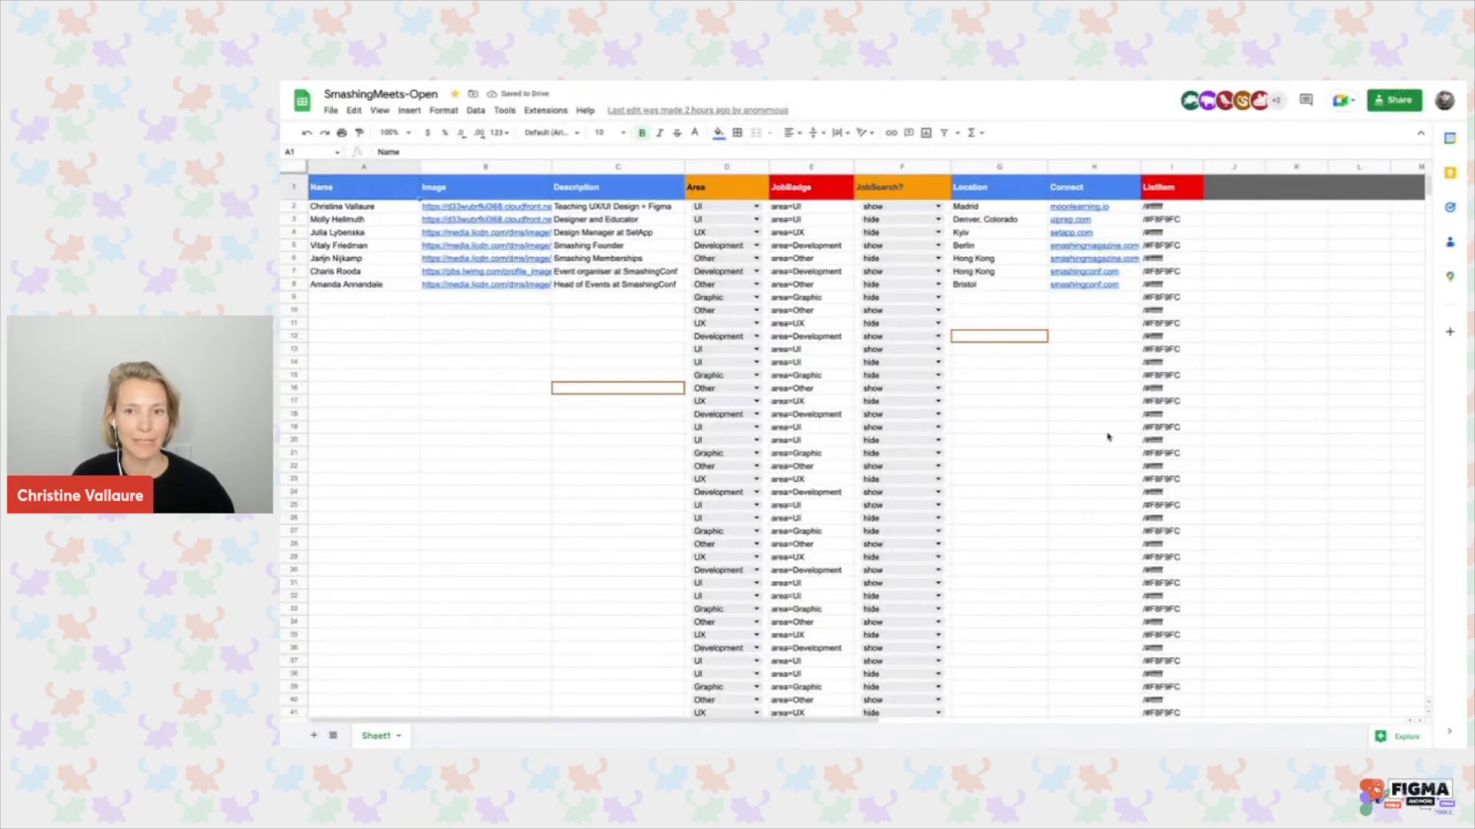
pyautogui.moveTo(486, 256)
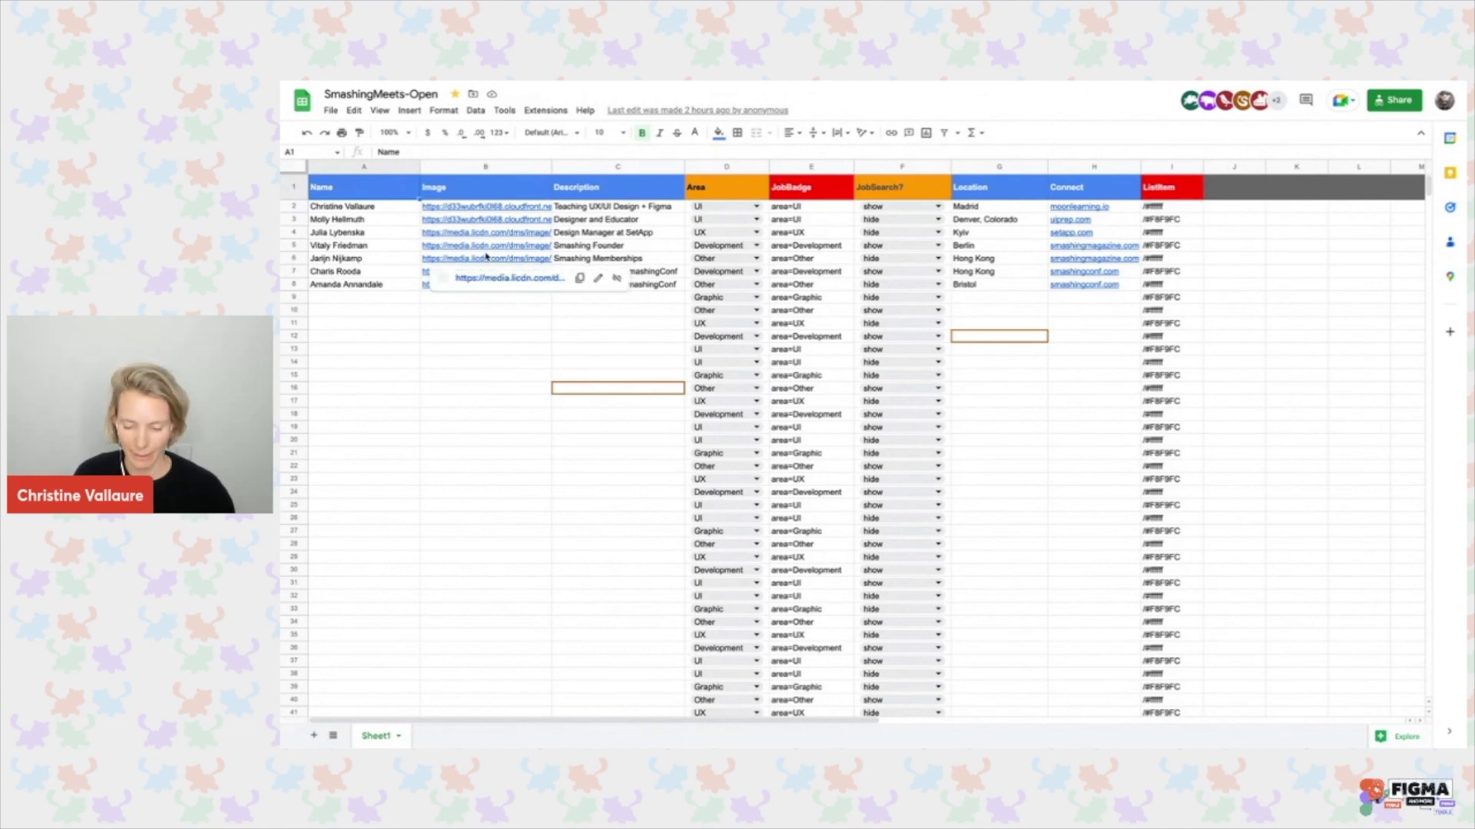
pyautogui.hotkey('ctrl', '+')
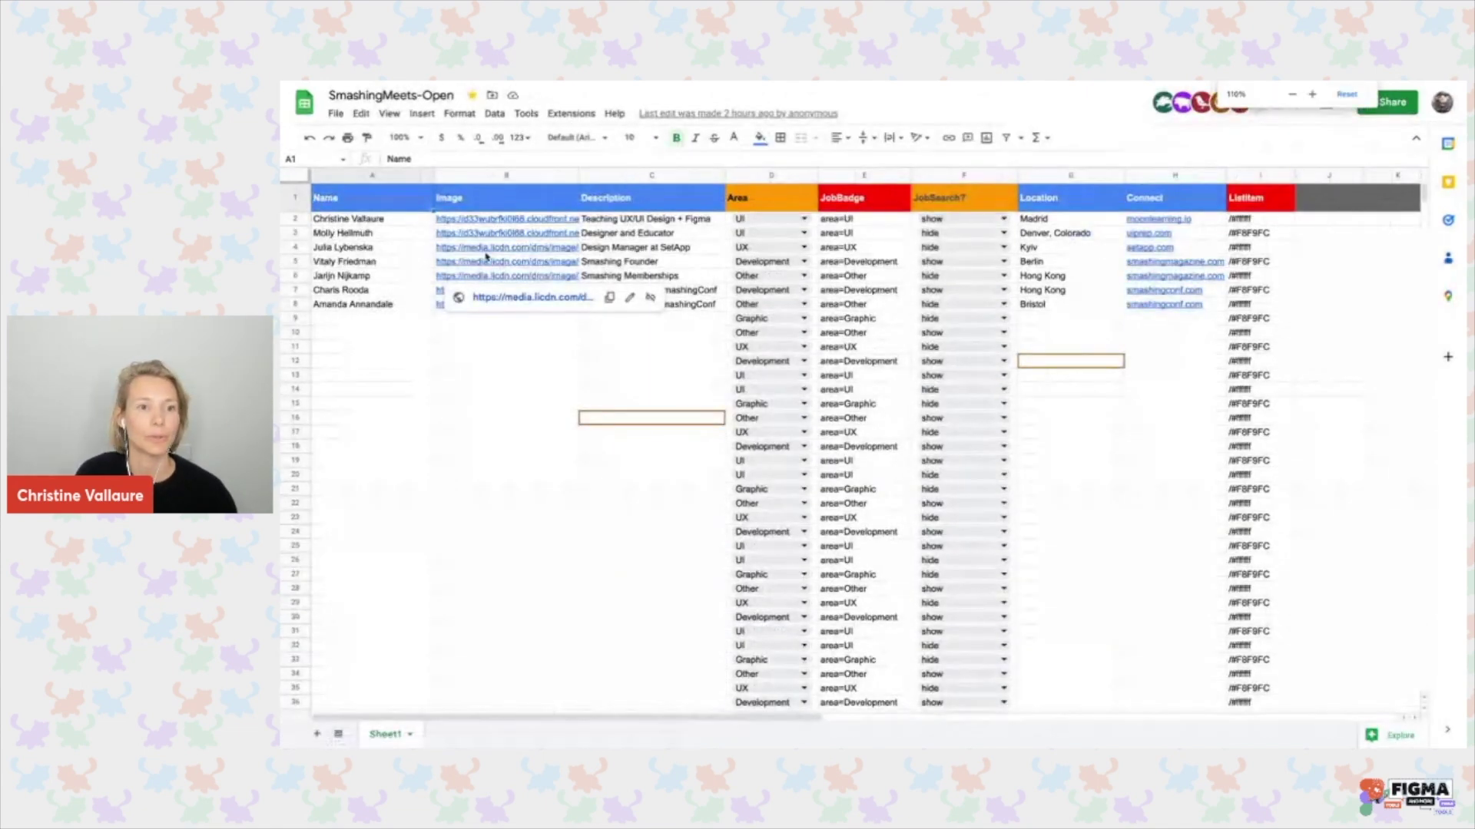
pyautogui.hotkey('ctrl', '+')
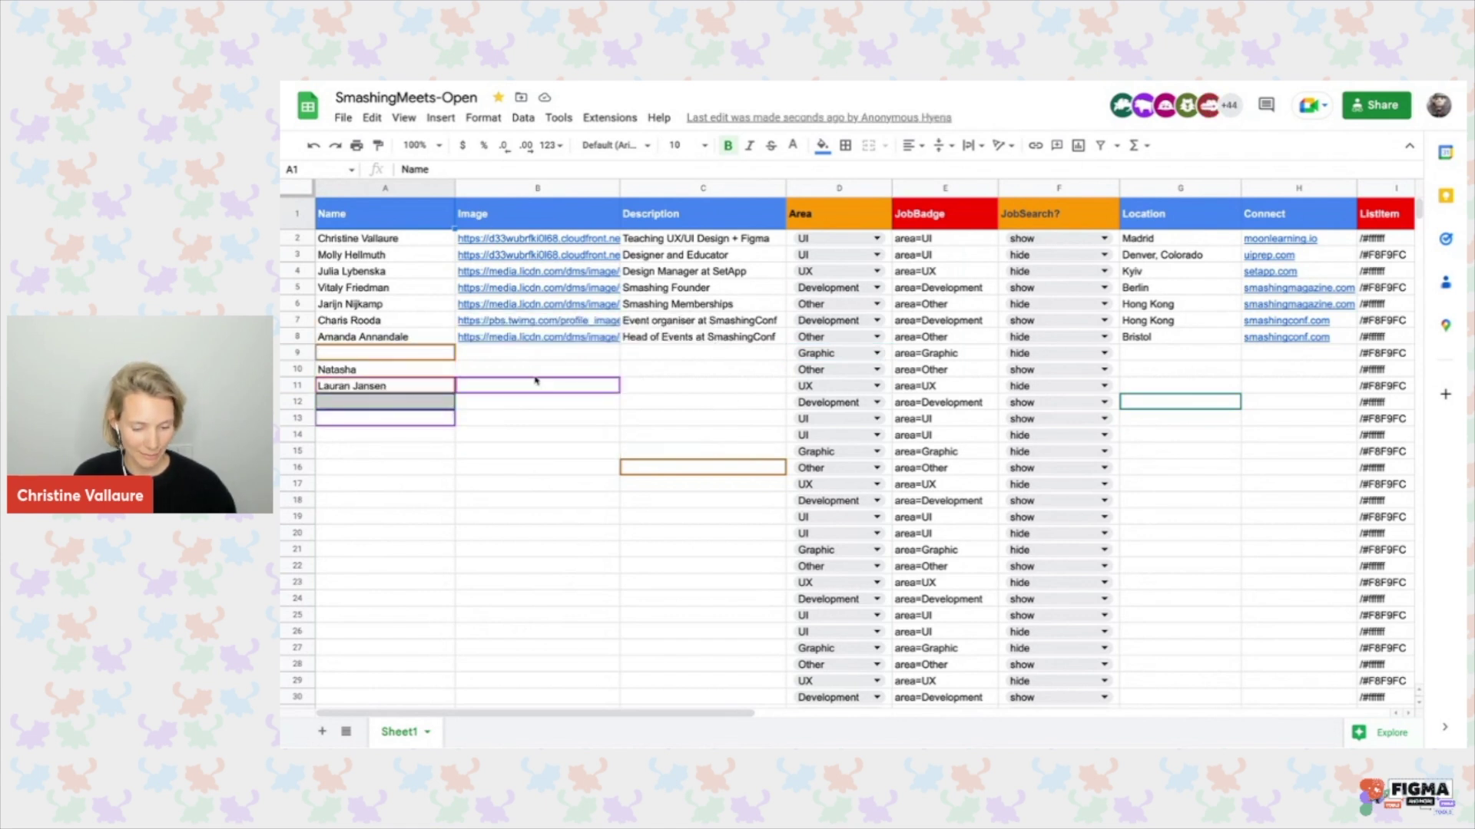
# Switch back to Figma, show the annotated public sheet guide on the GoogleSheet page and hide the interface.
pyautogui.hotkey('ctrl', 'Up')
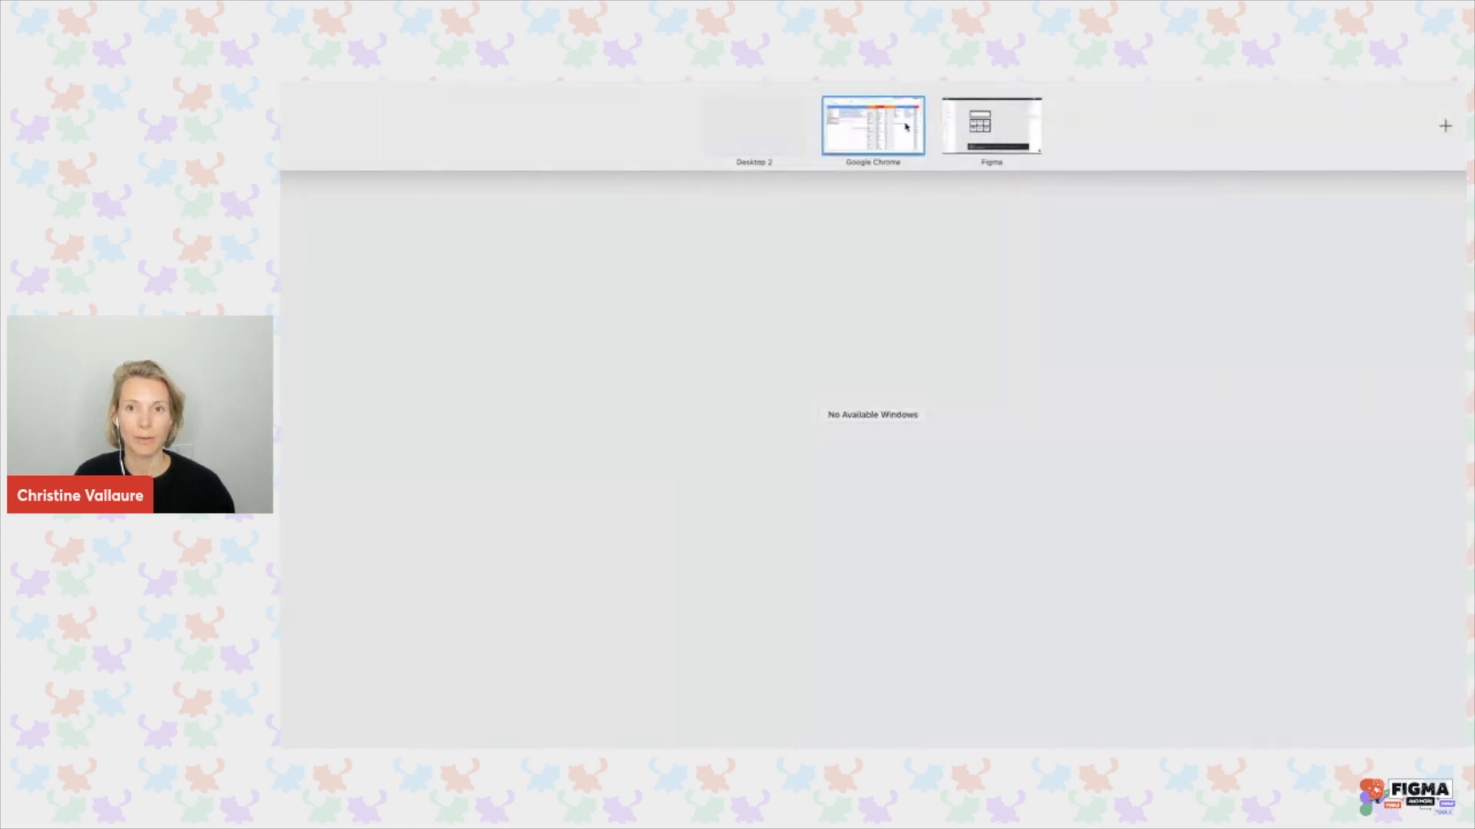
pyautogui.click(992, 132)
pyautogui.hscroll(5, 734, 381)
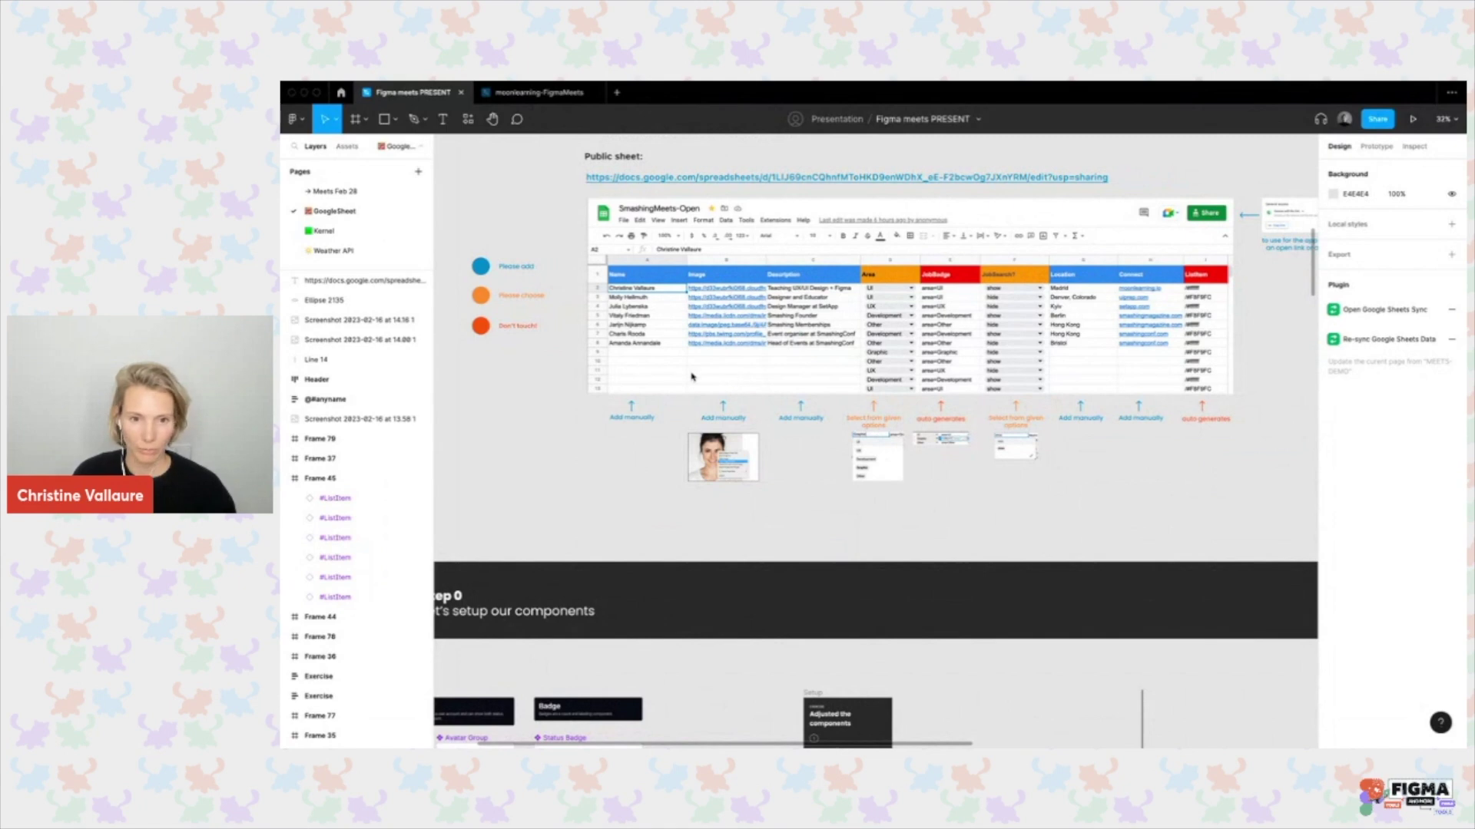
pyautogui.press('super+backslash')
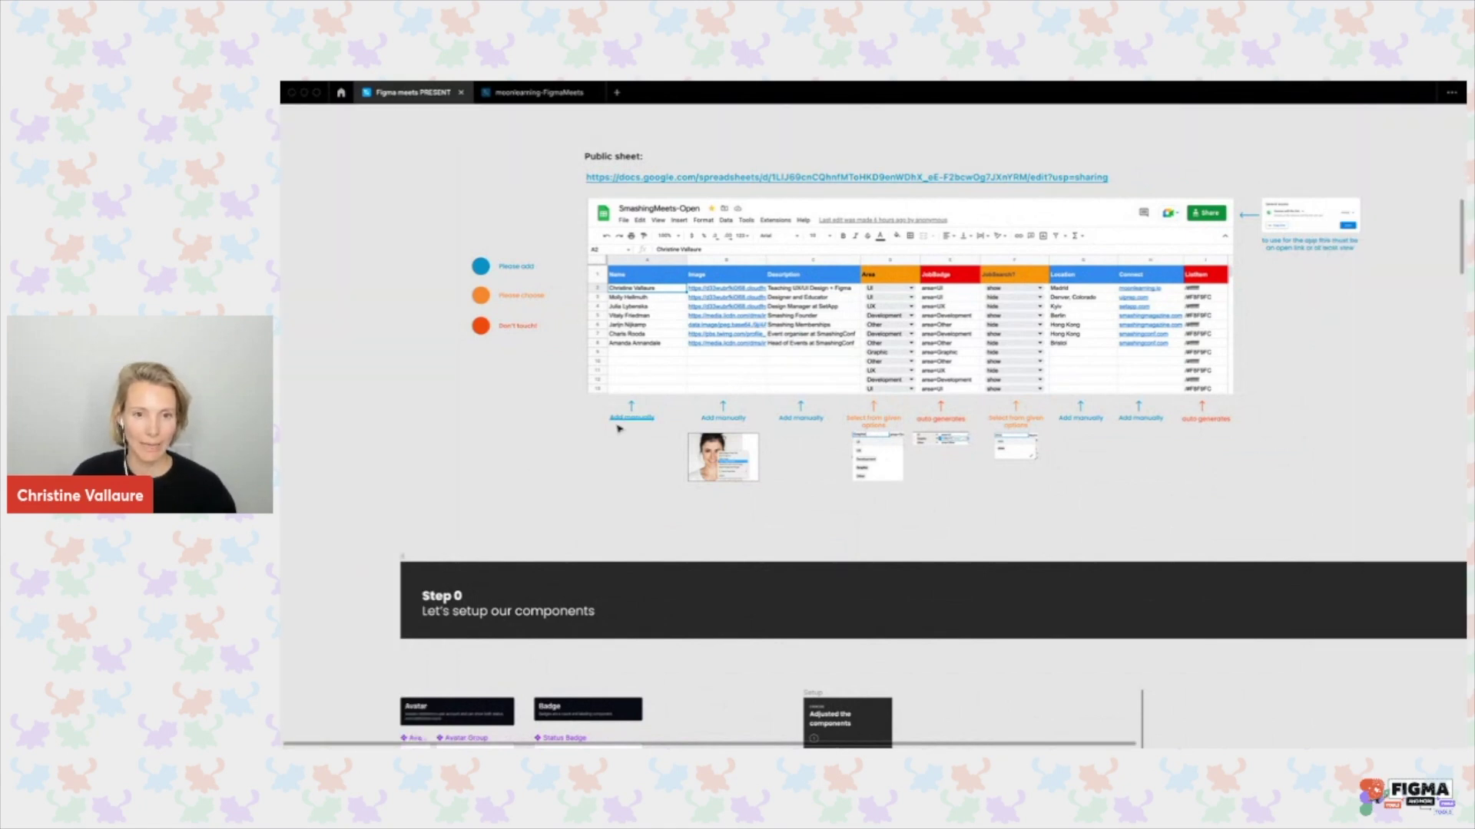
# Examine the guide's Name, Image and Description columns, including the example for copying an image address.
pyautogui.scroll(5, 617, 427)
pyautogui.scroll(-2, 617, 427)
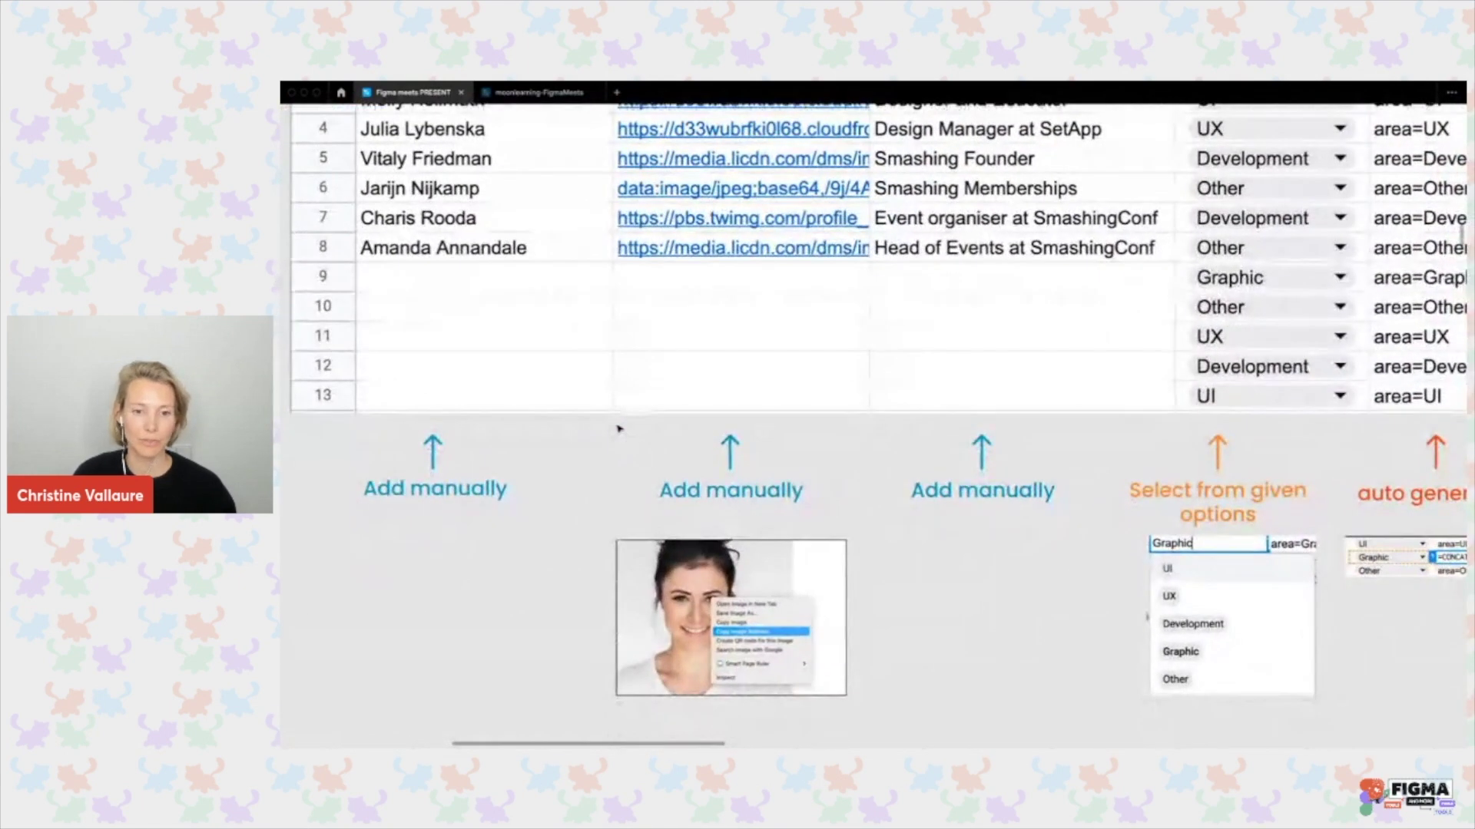
pyautogui.scroll(3, 697, 649)
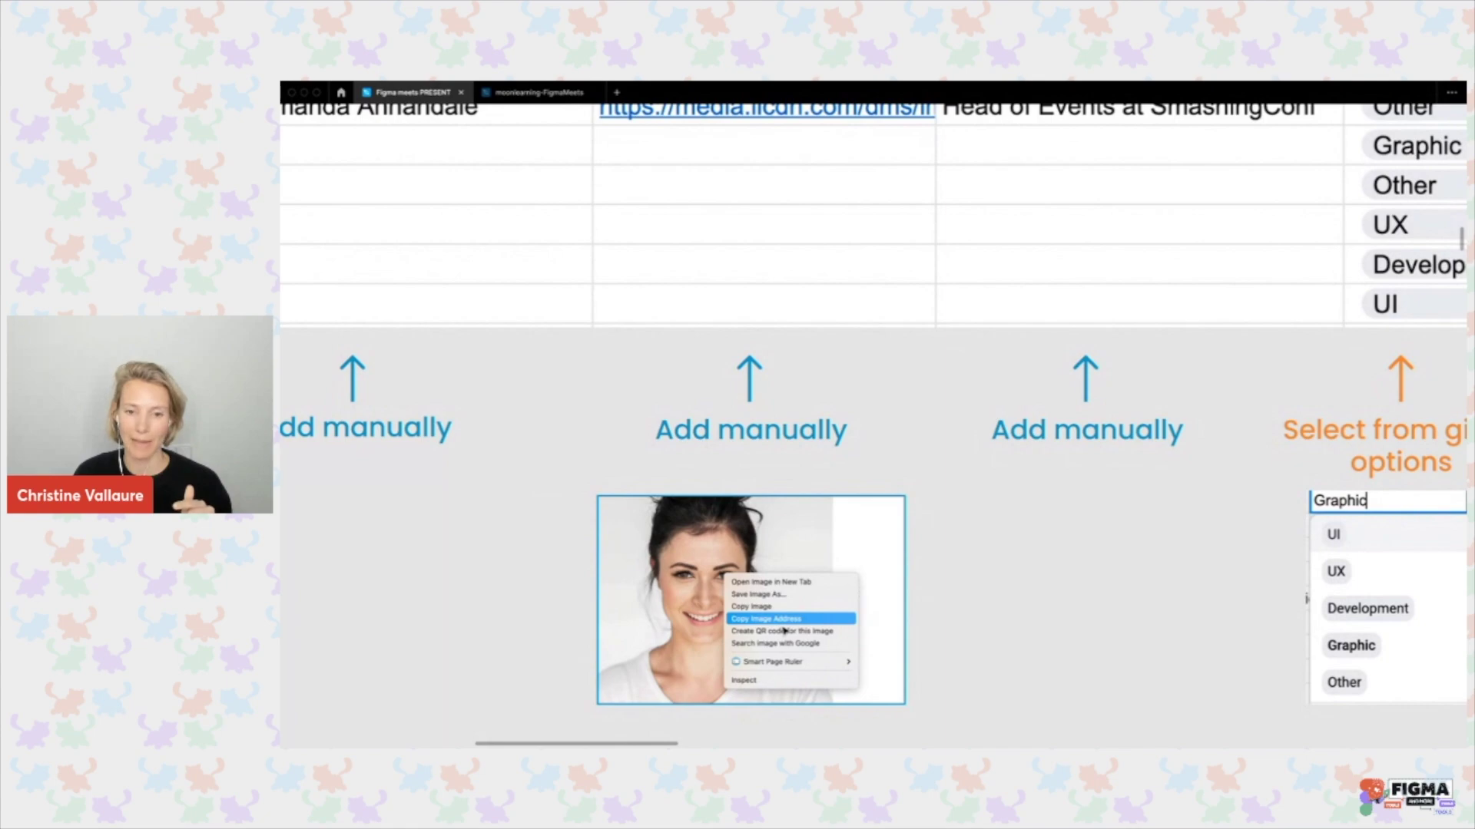
pyautogui.scroll(6, 783, 630)
pyautogui.scroll(-1, 873, 642)
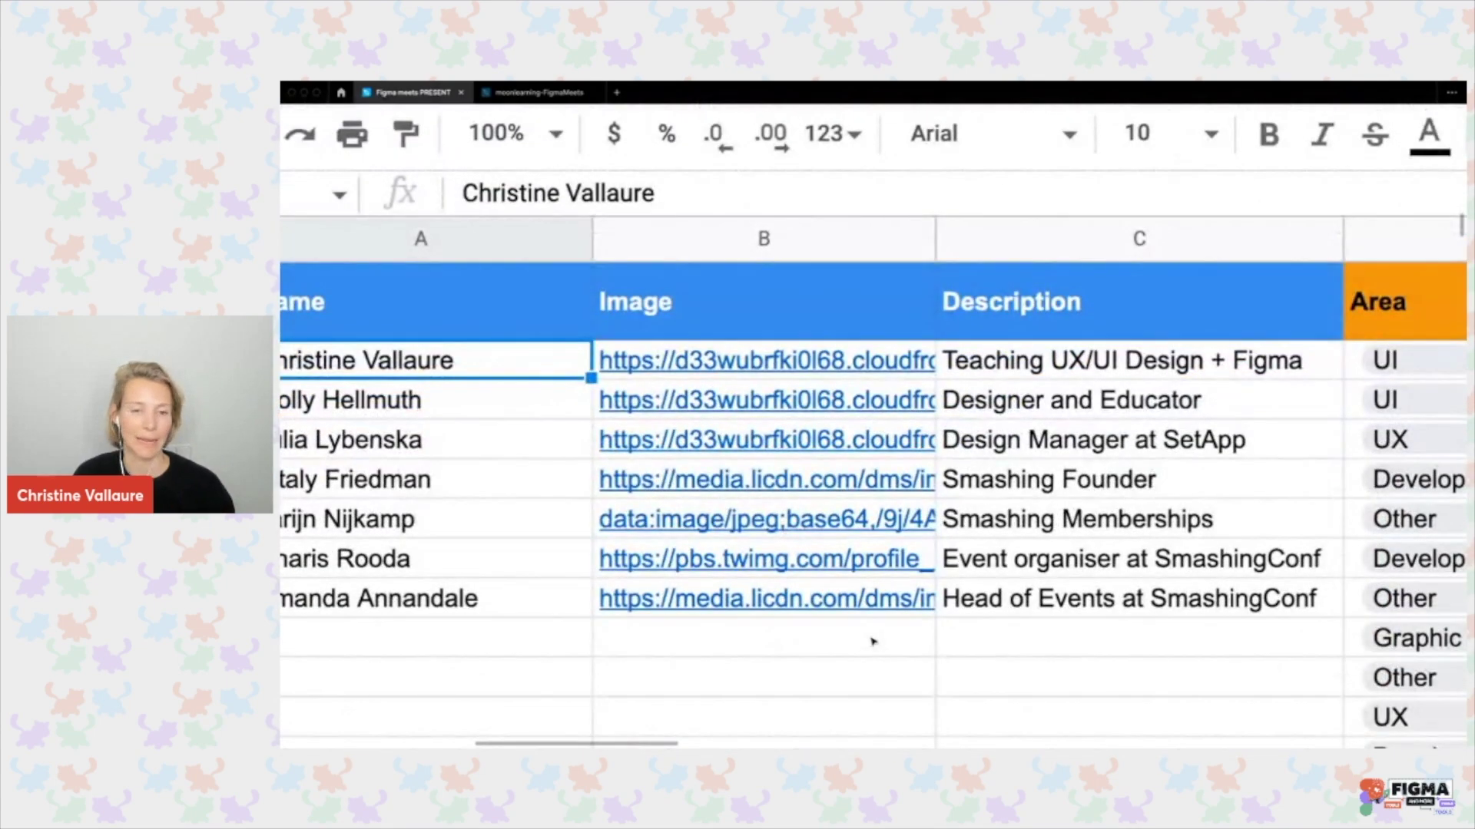
pyautogui.scroll(-5, 873, 641)
pyautogui.scroll(2, 873, 641)
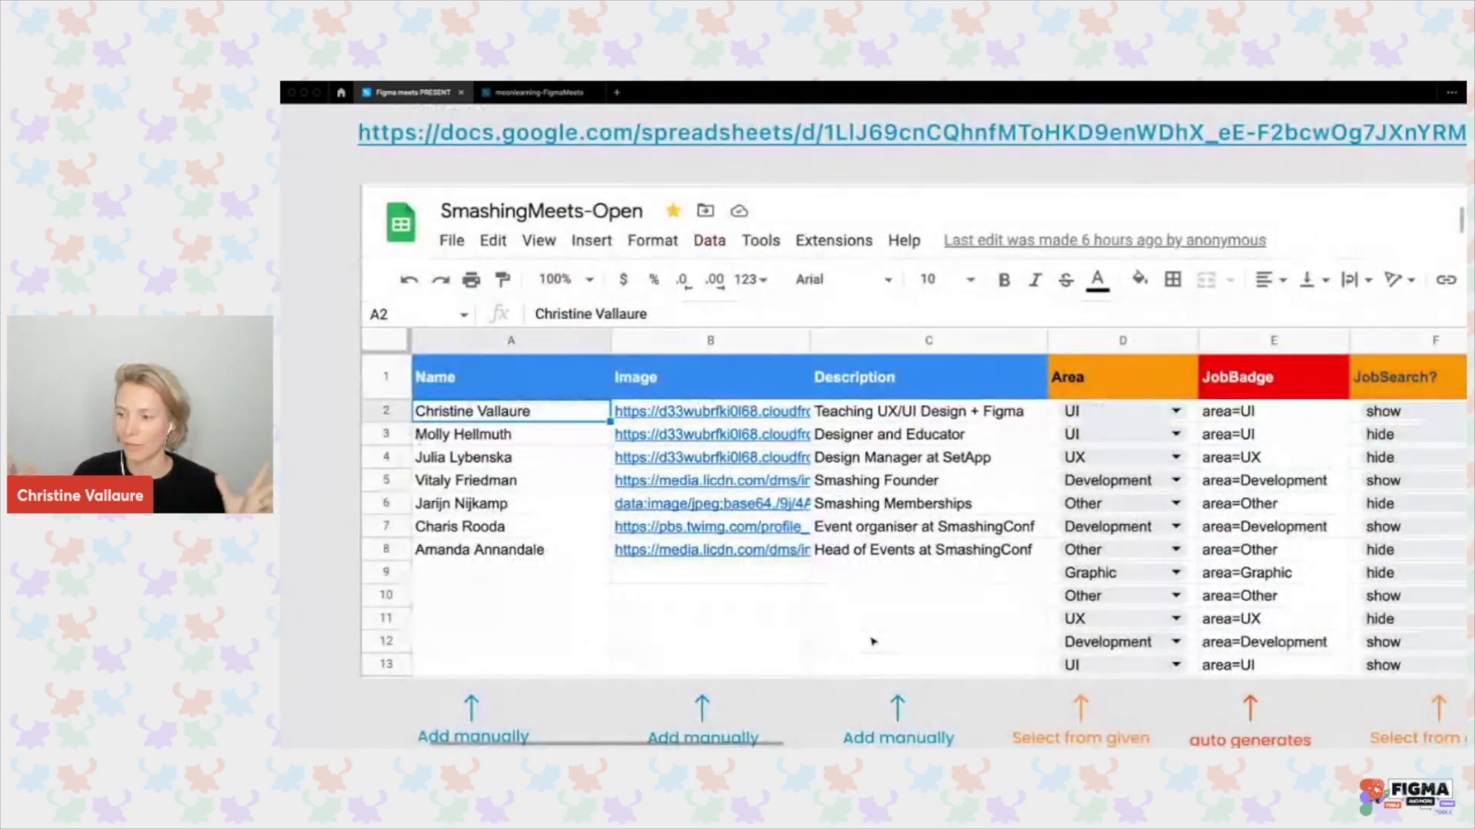
# Examine the guide's Area column and the example of its selectable options.
pyautogui.hscroll(3, 873, 642)
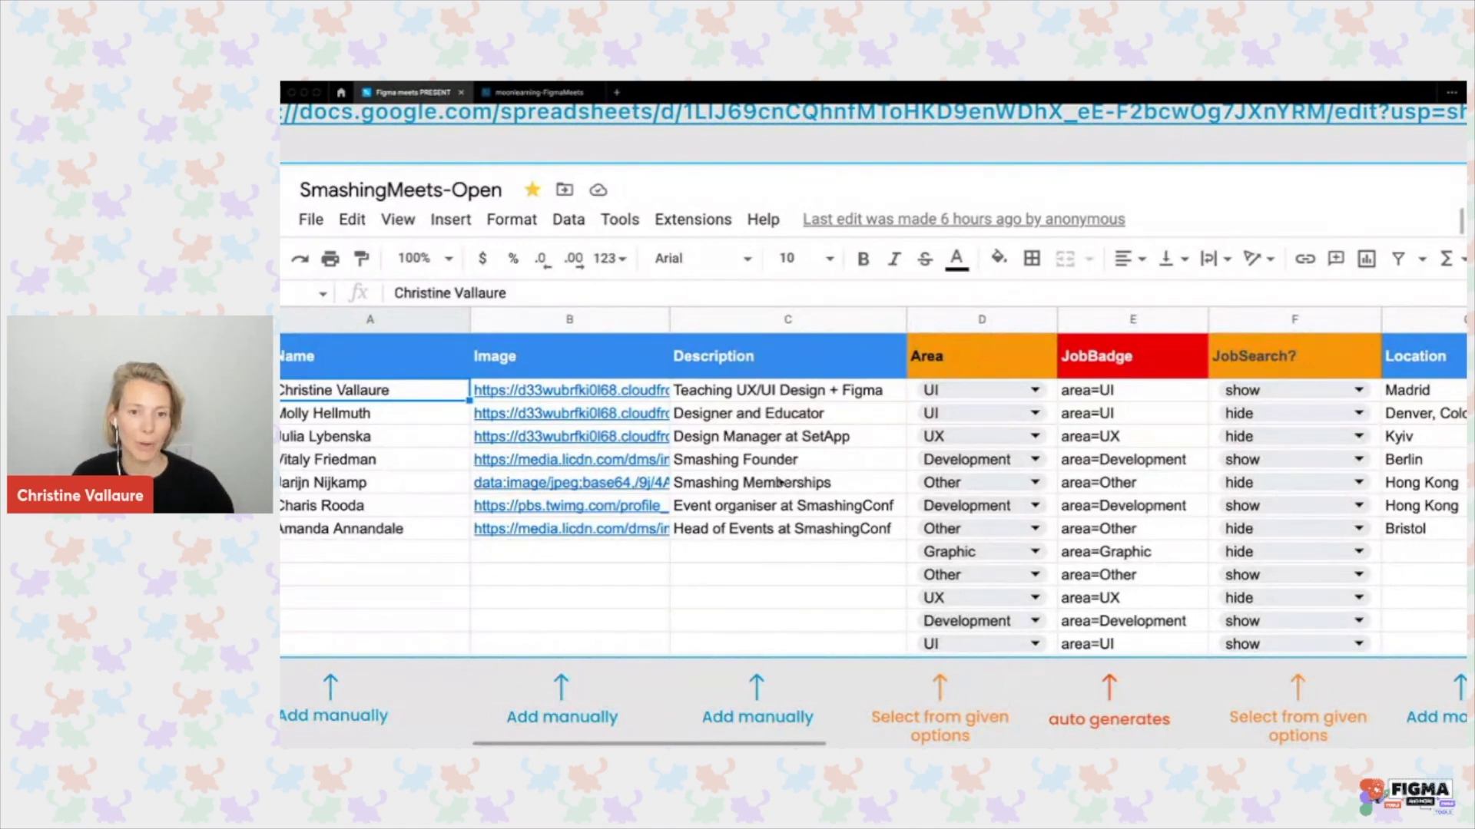
pyautogui.click(816, 594)
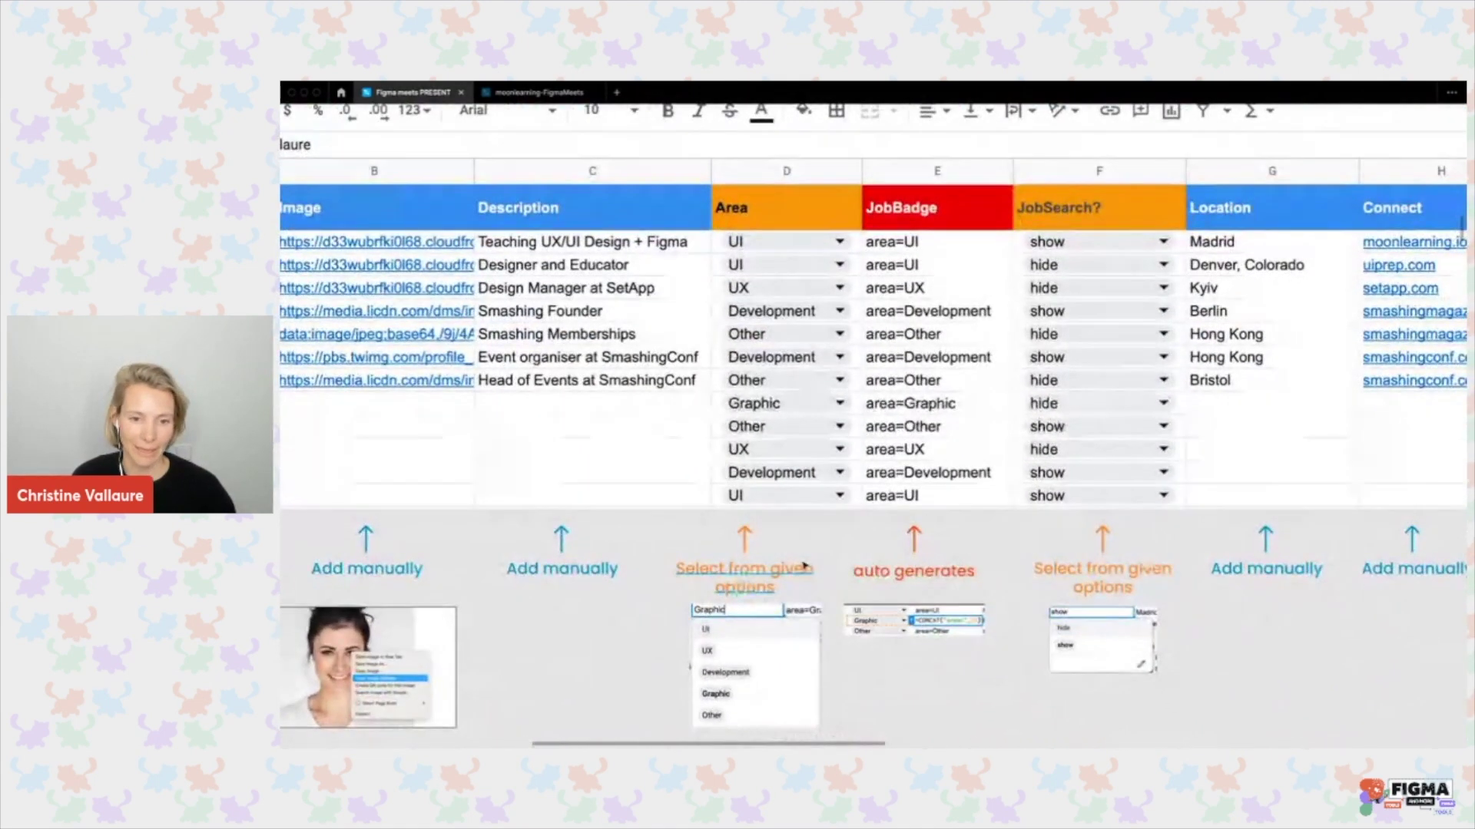
pyautogui.click(731, 682)
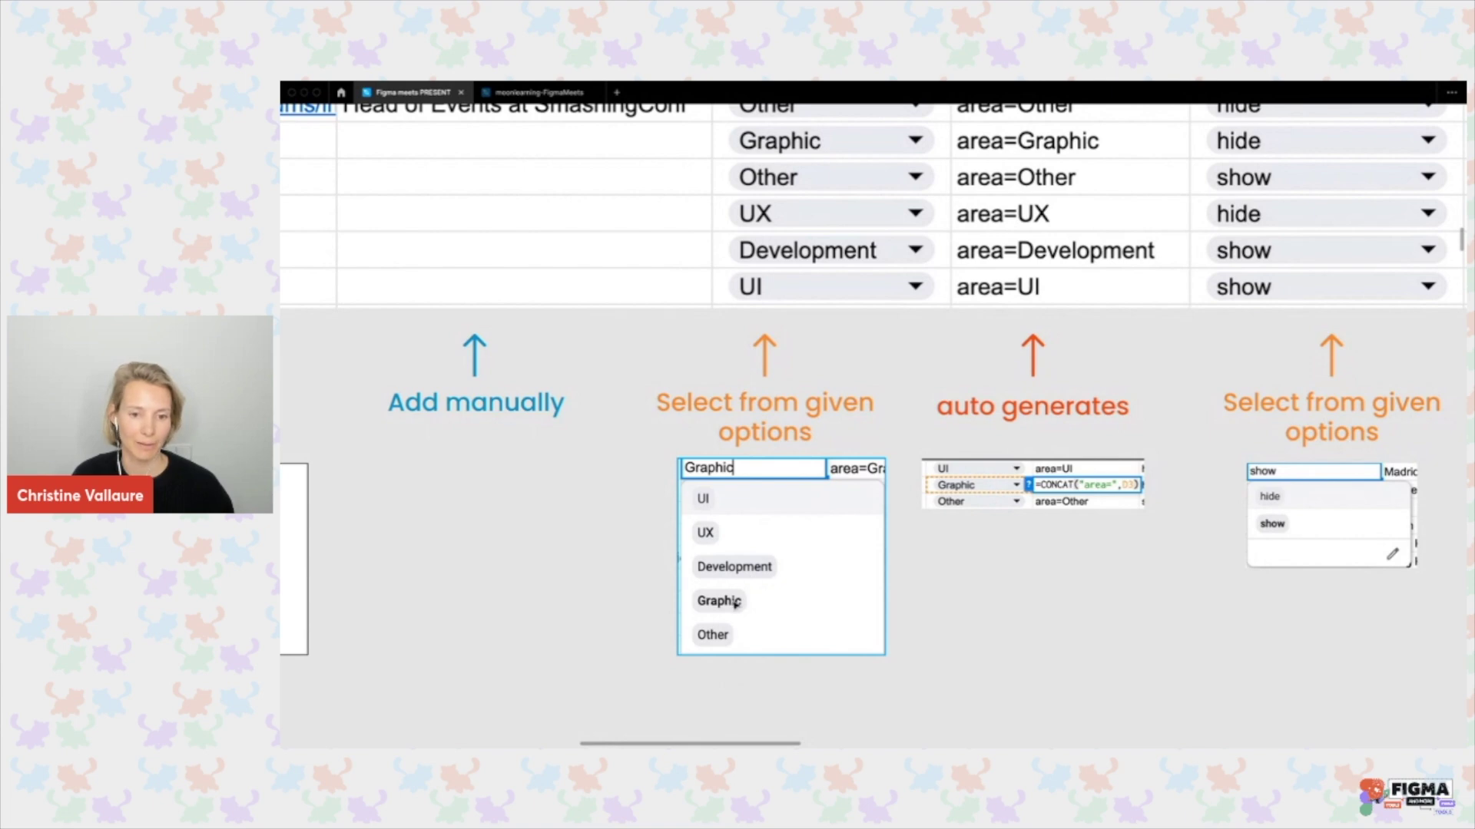
pyautogui.click(795, 595)
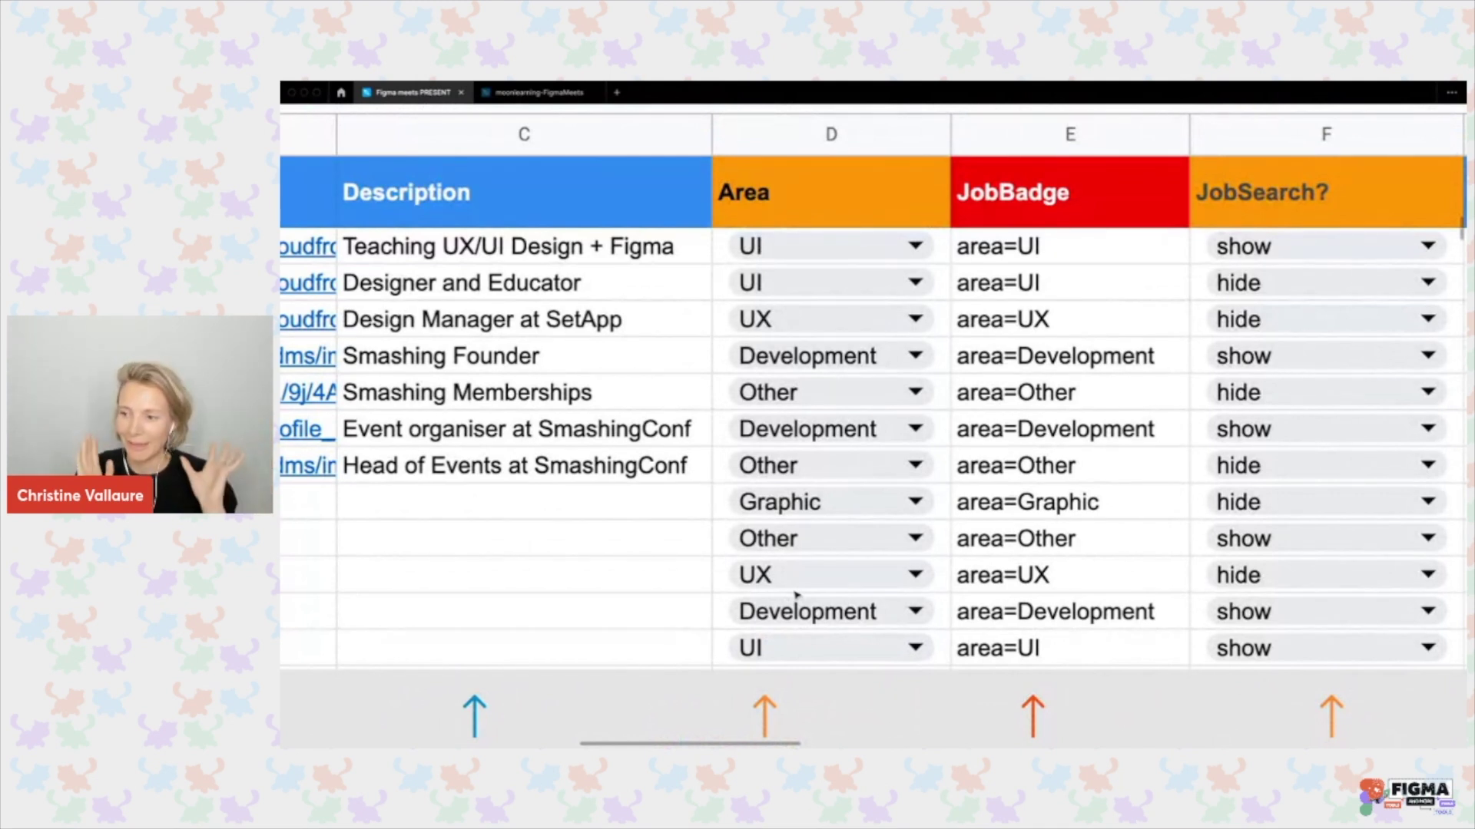
pyautogui.click(795, 595)
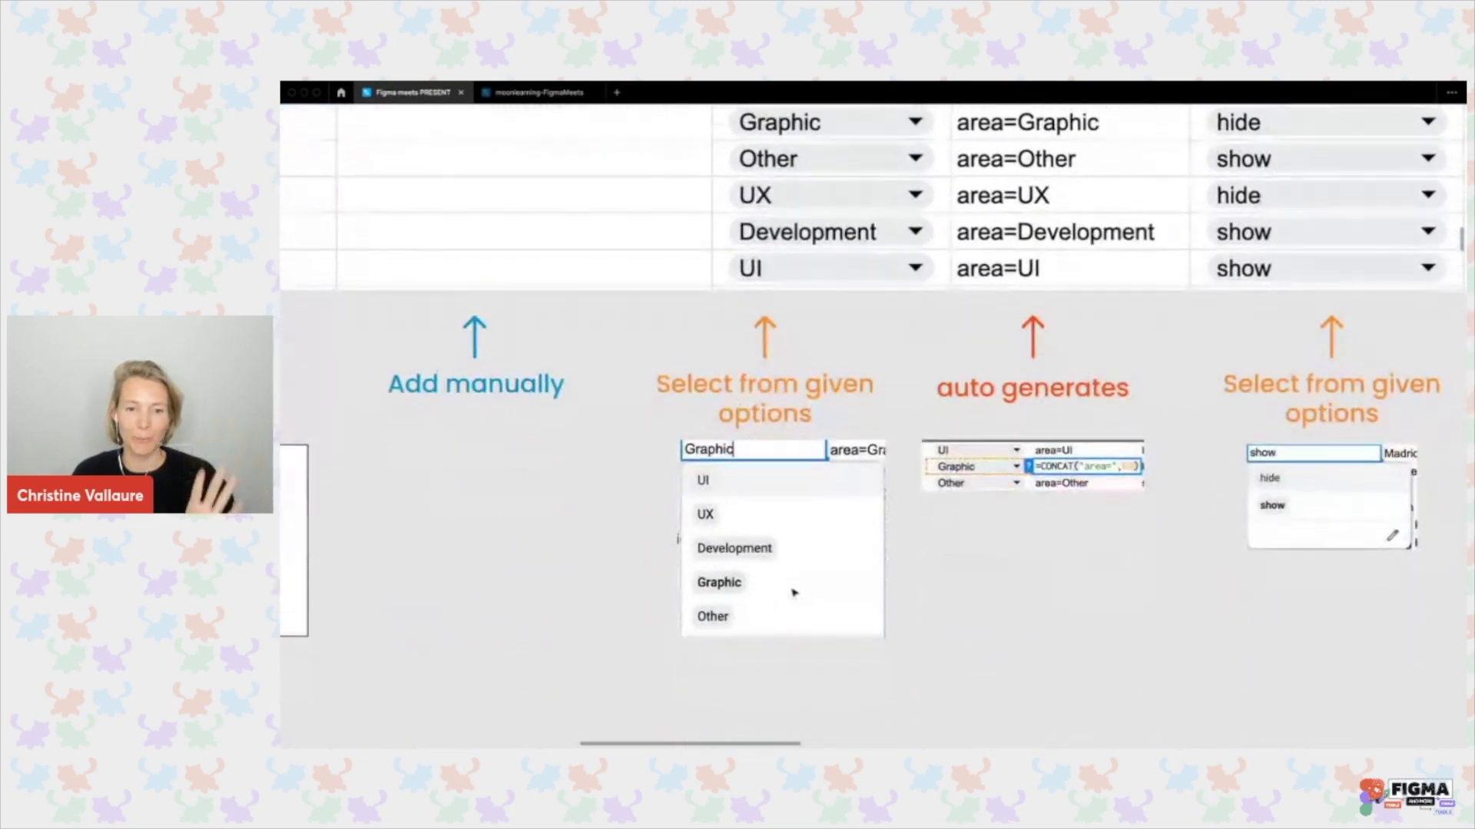
# Examine the guide's JobBadge and JobSearch? columns, including the formula example and the show/hide options.
pyautogui.scroll(5, 757, 585)
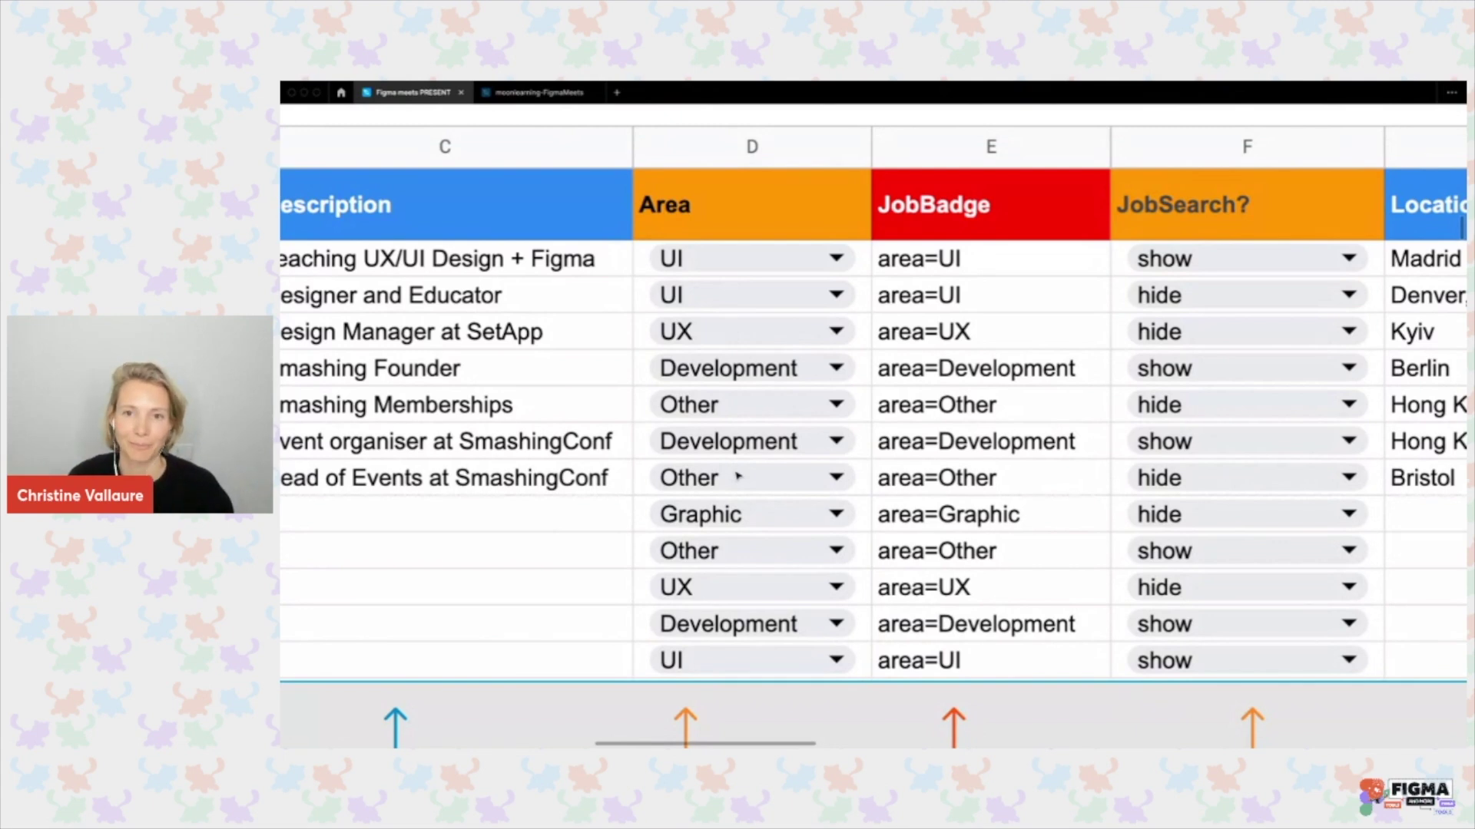
pyautogui.hscroll(5, 737, 476)
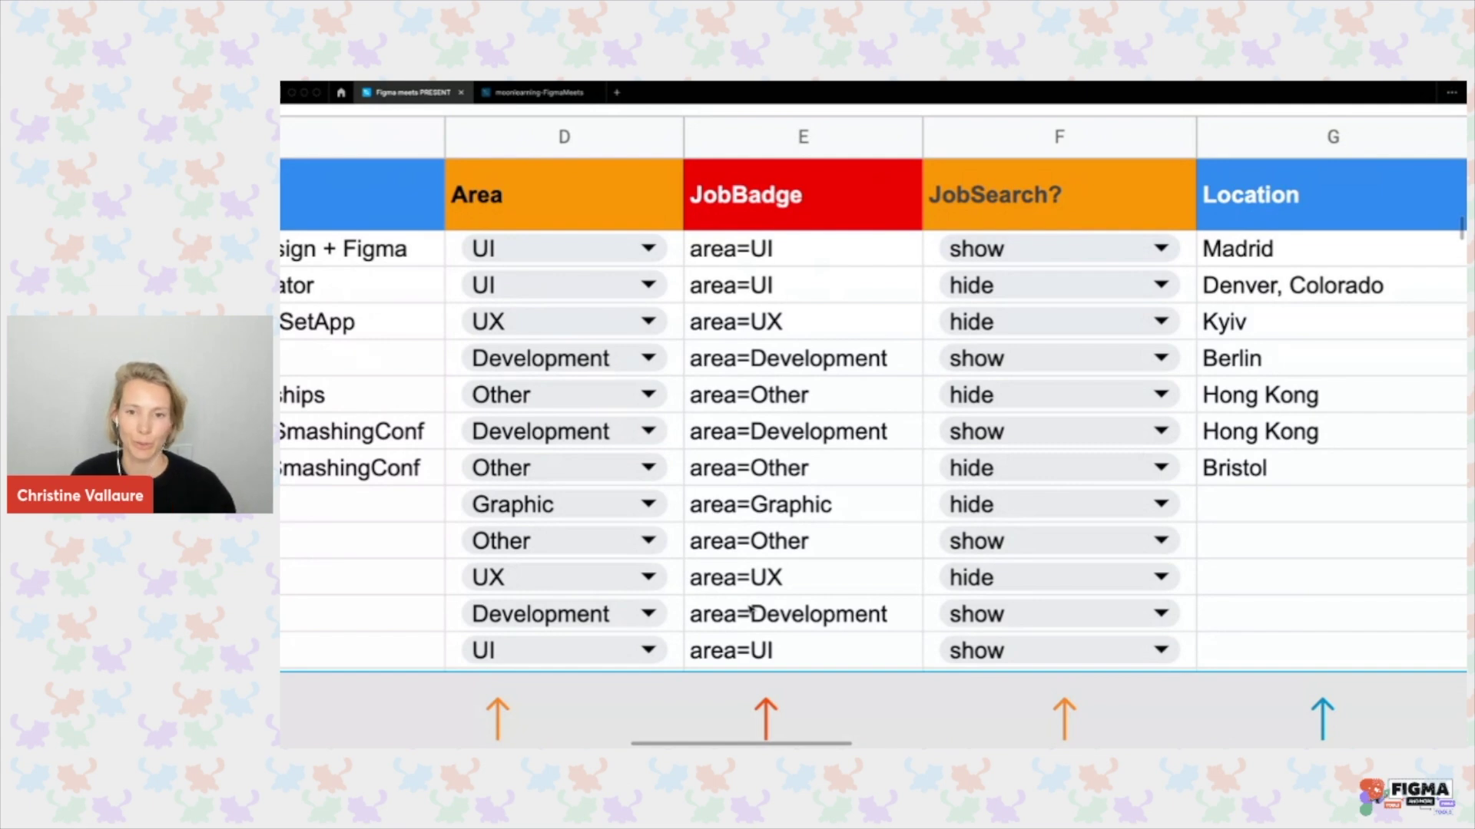
pyautogui.hscroll(5, 751, 610)
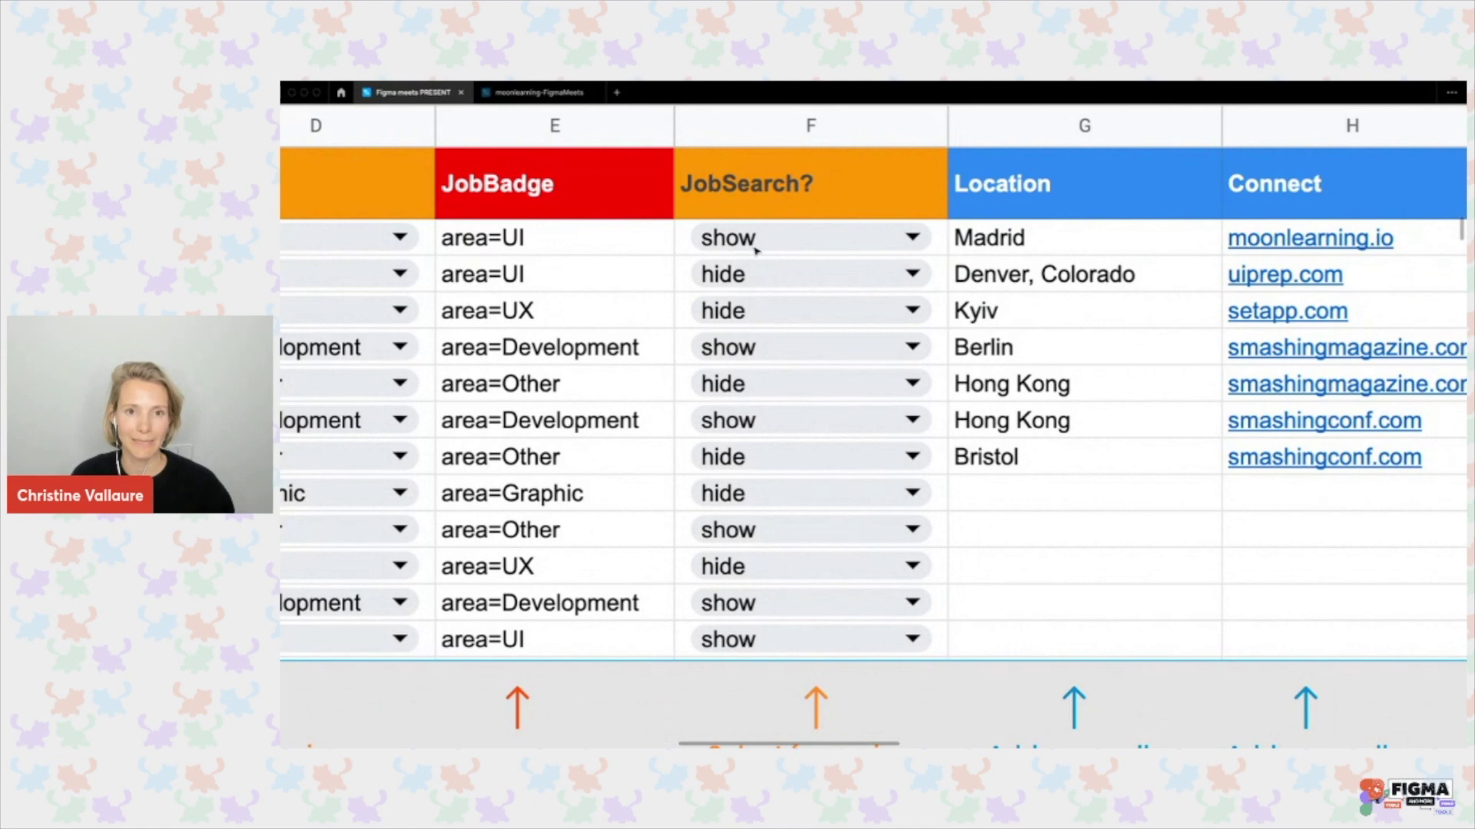
pyautogui.scroll(-4, 788, 262)
pyautogui.scroll(-2, 788, 262)
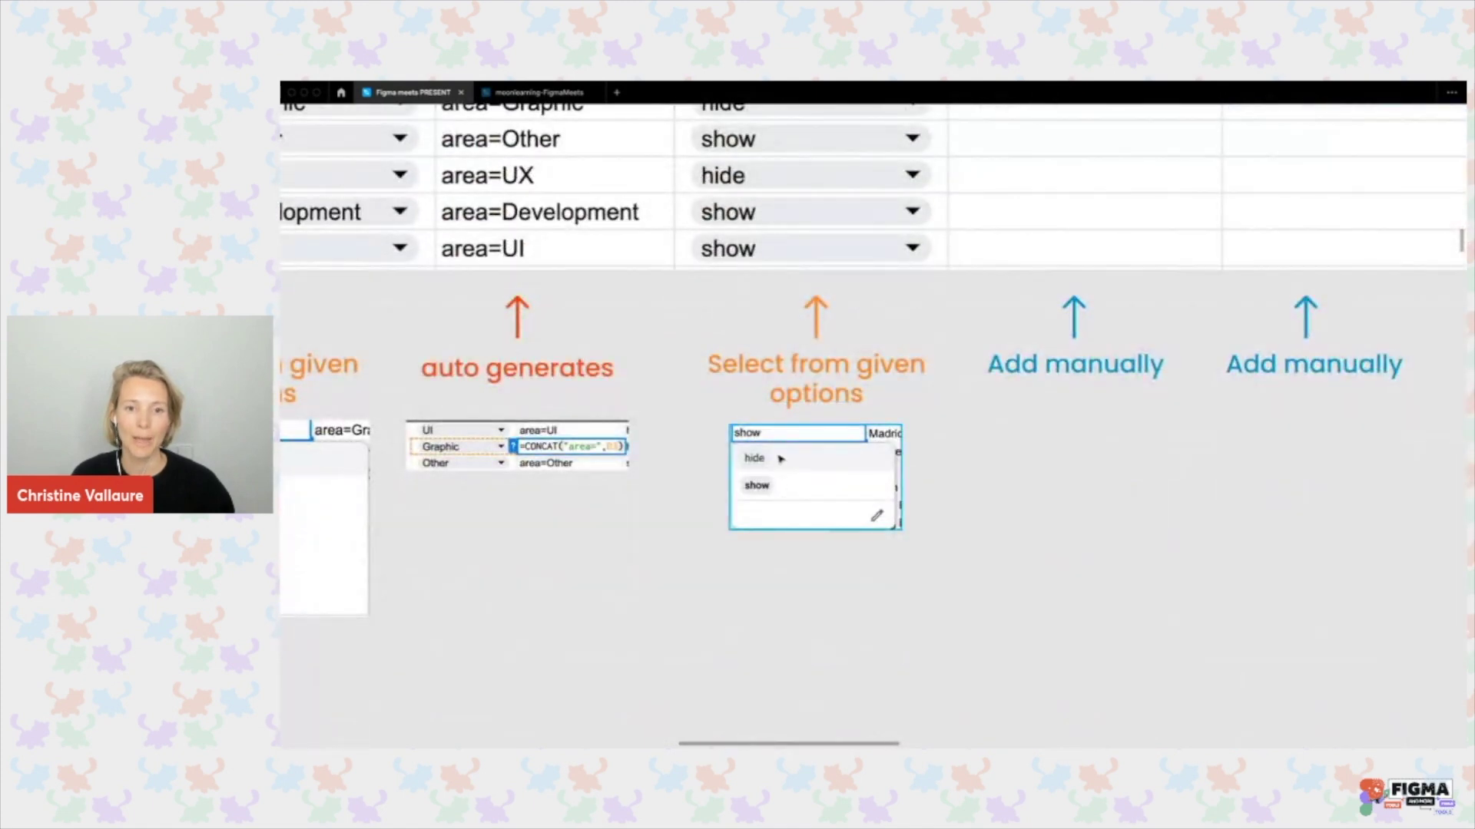
pyautogui.scroll(1, 781, 493)
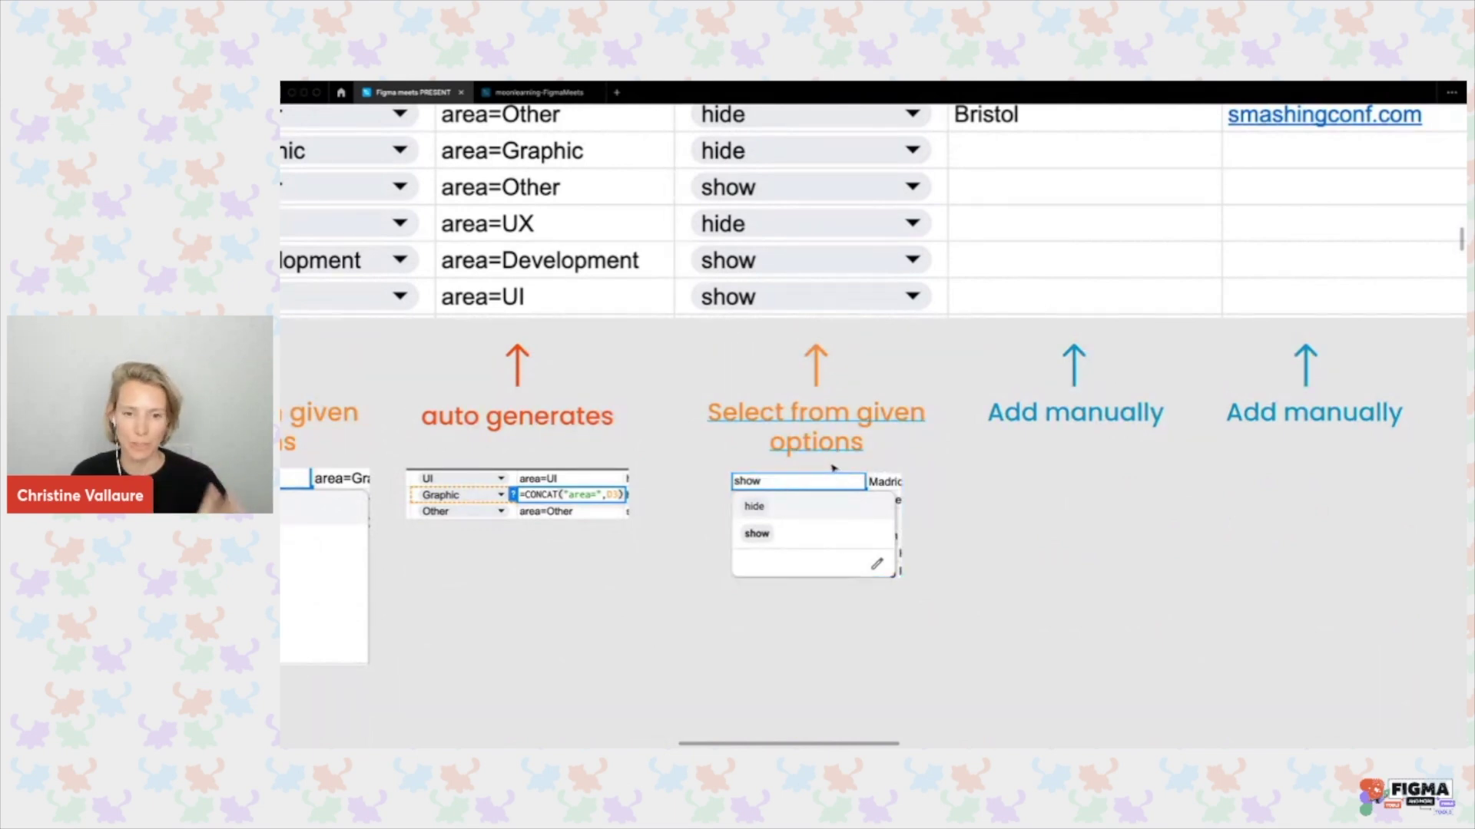
pyautogui.scroll(6, 833, 467)
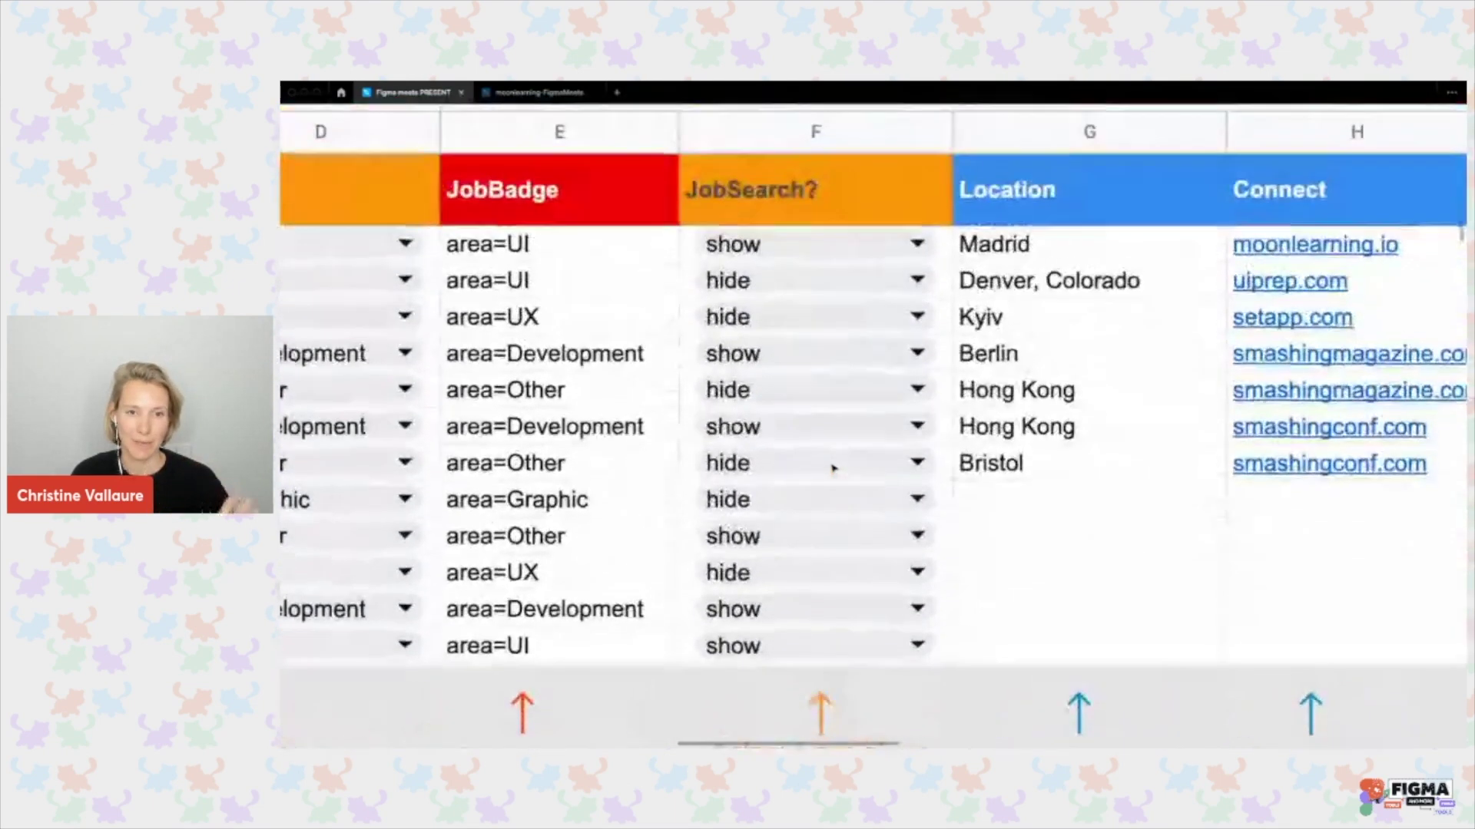
# Examine the public sheet guide's Location, Connect and ListItem columns beside the JobSearch? column.
pyautogui.scroll(1, 833, 467)
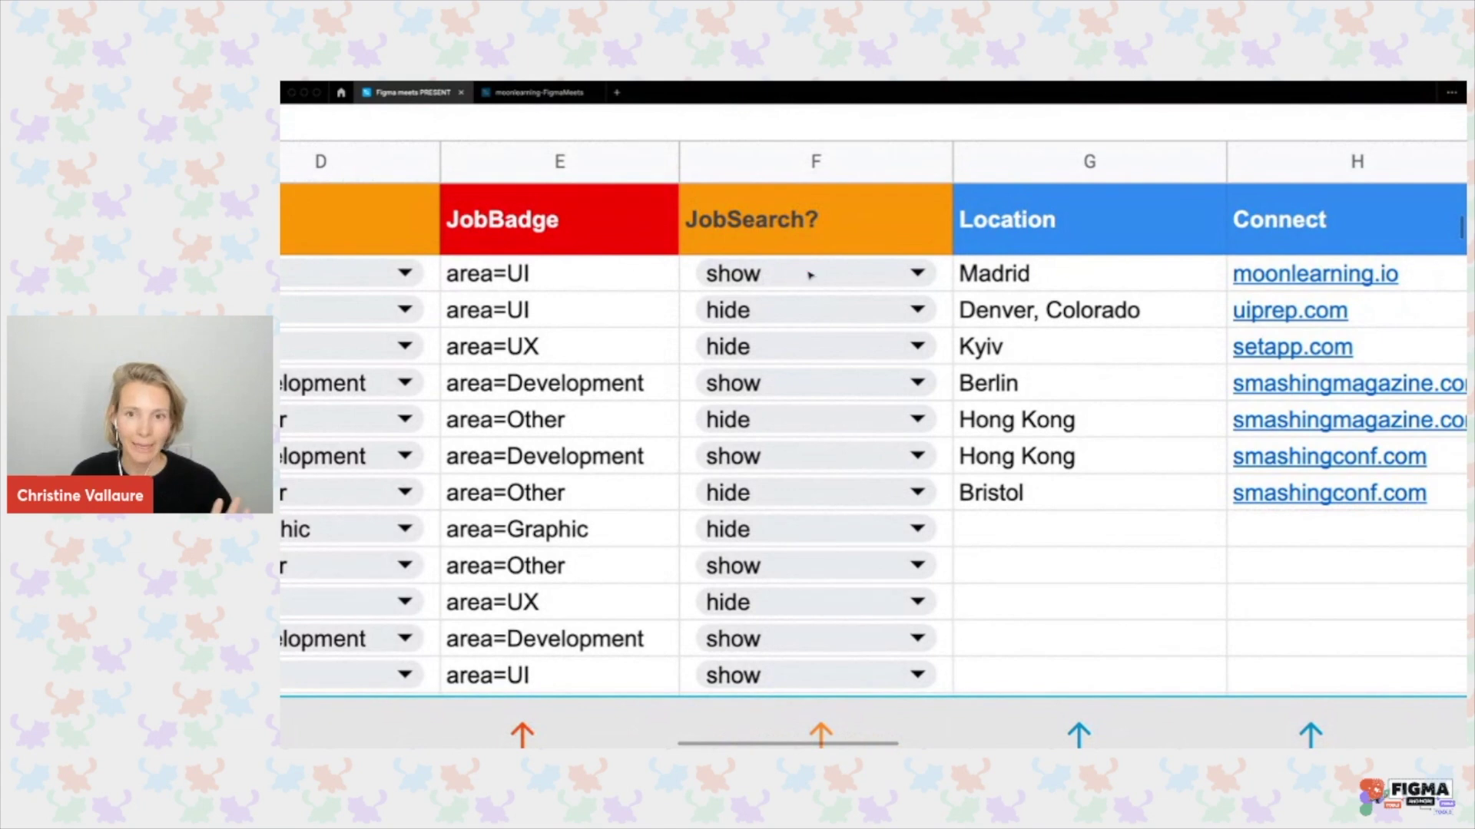
pyautogui.hscroll(-3, 891, 394)
pyautogui.hscroll(2, 892, 394)
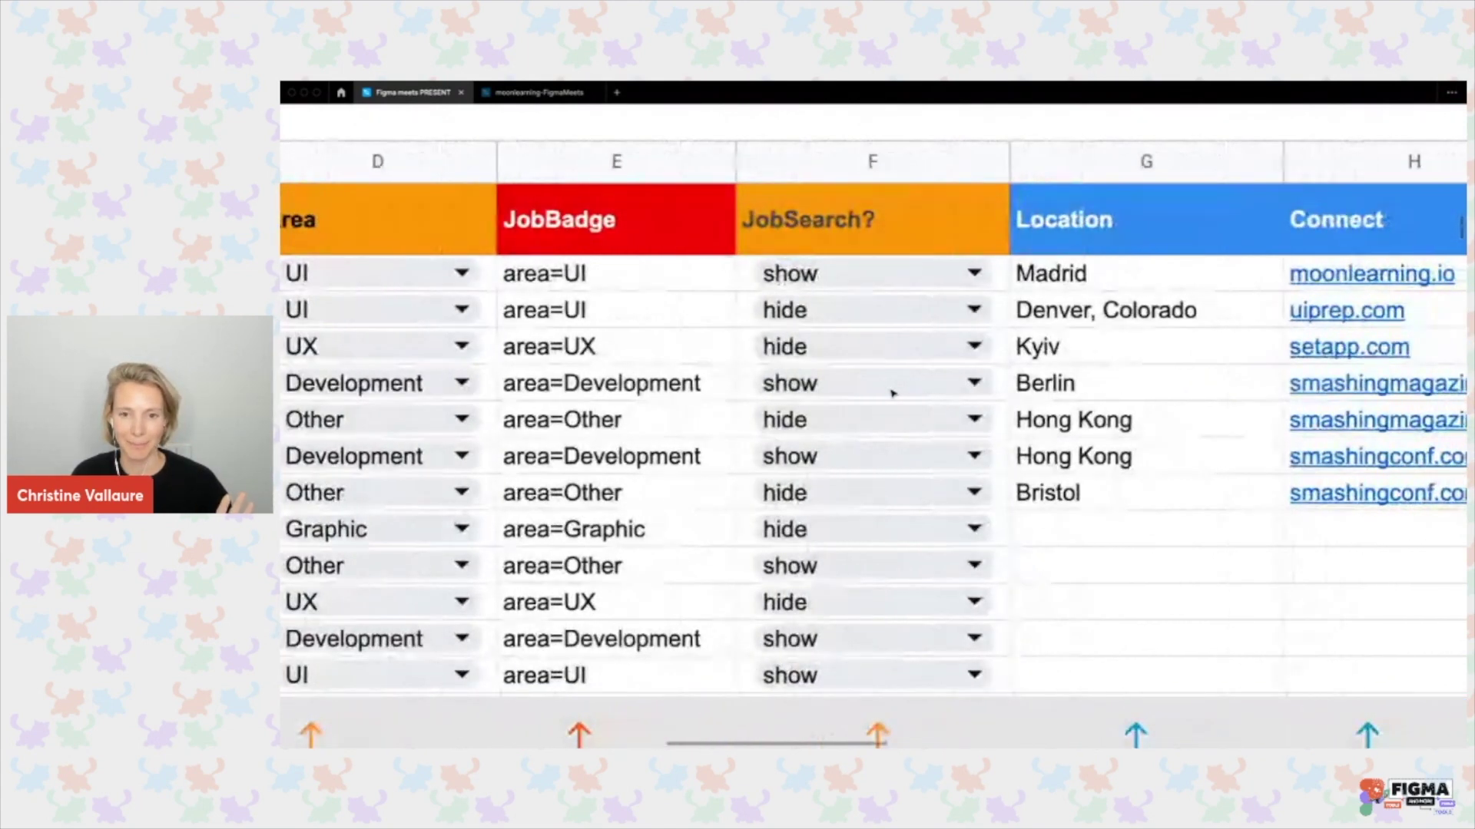
pyautogui.hscroll(2, 892, 393)
pyautogui.hscroll(2, 891, 393)
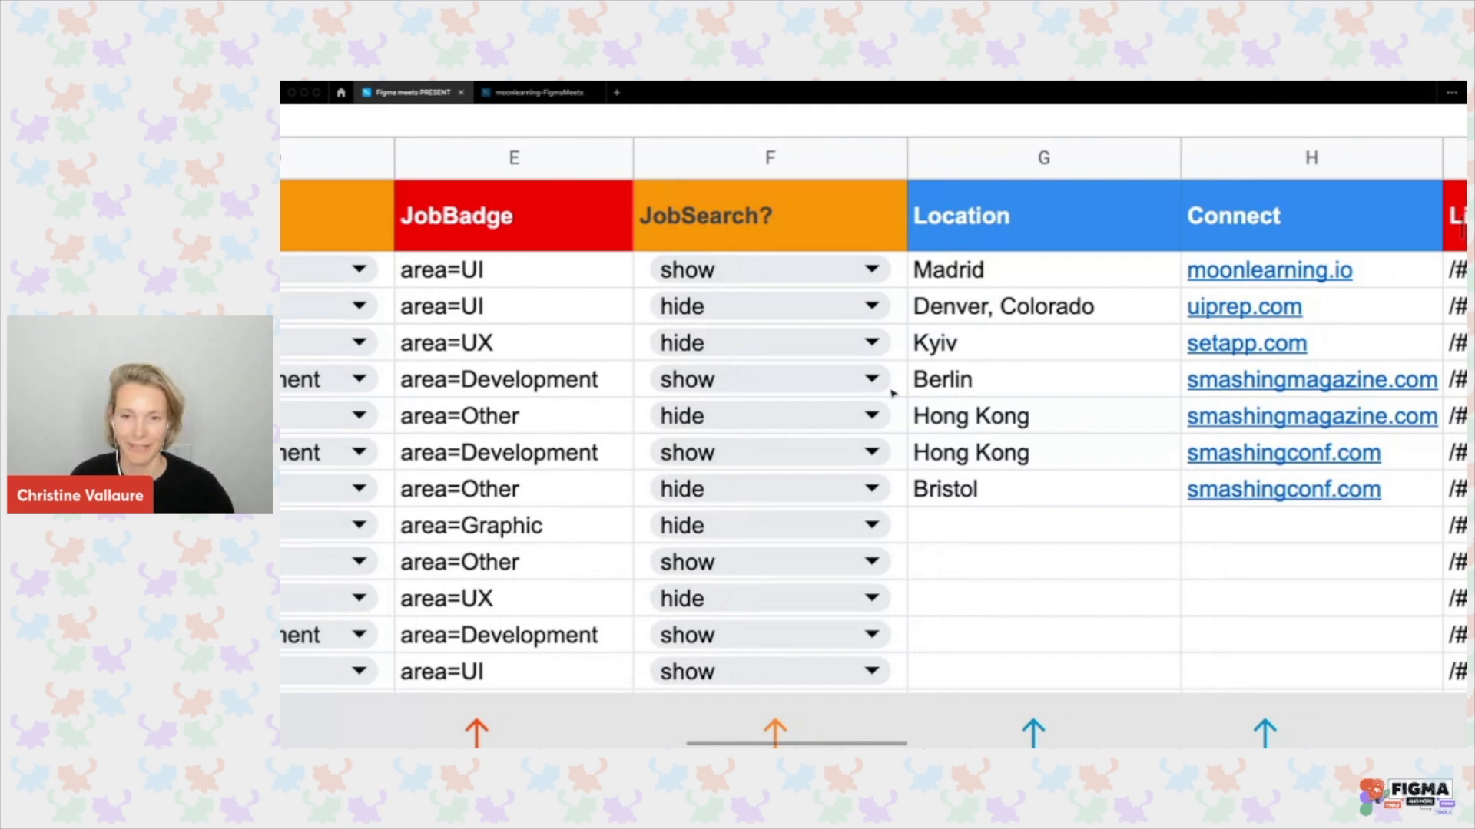
pyautogui.hscroll(7, 891, 393)
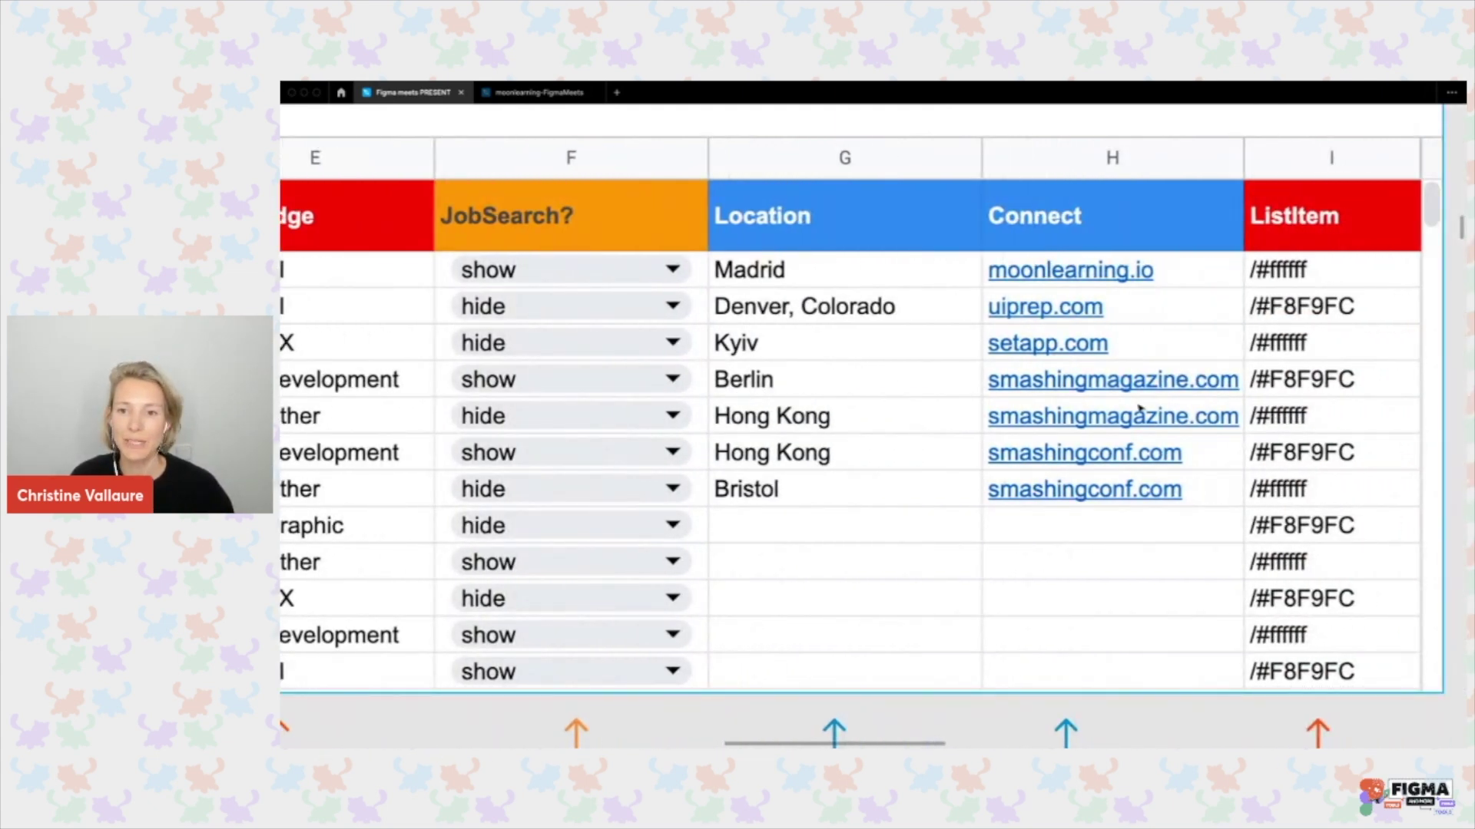
pyautogui.hscroll(3, 1139, 409)
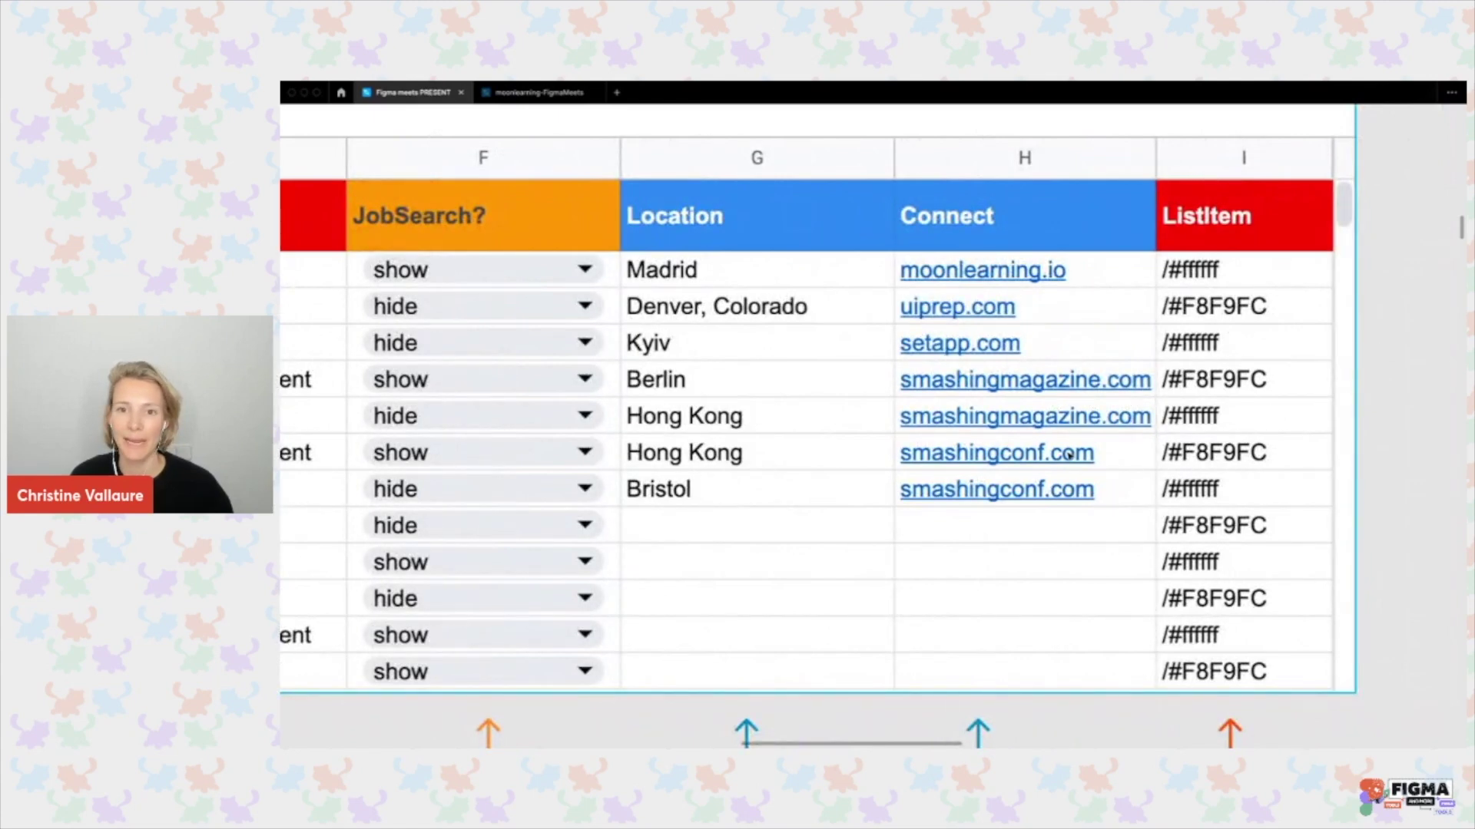
pyautogui.scroll(3, 1070, 455)
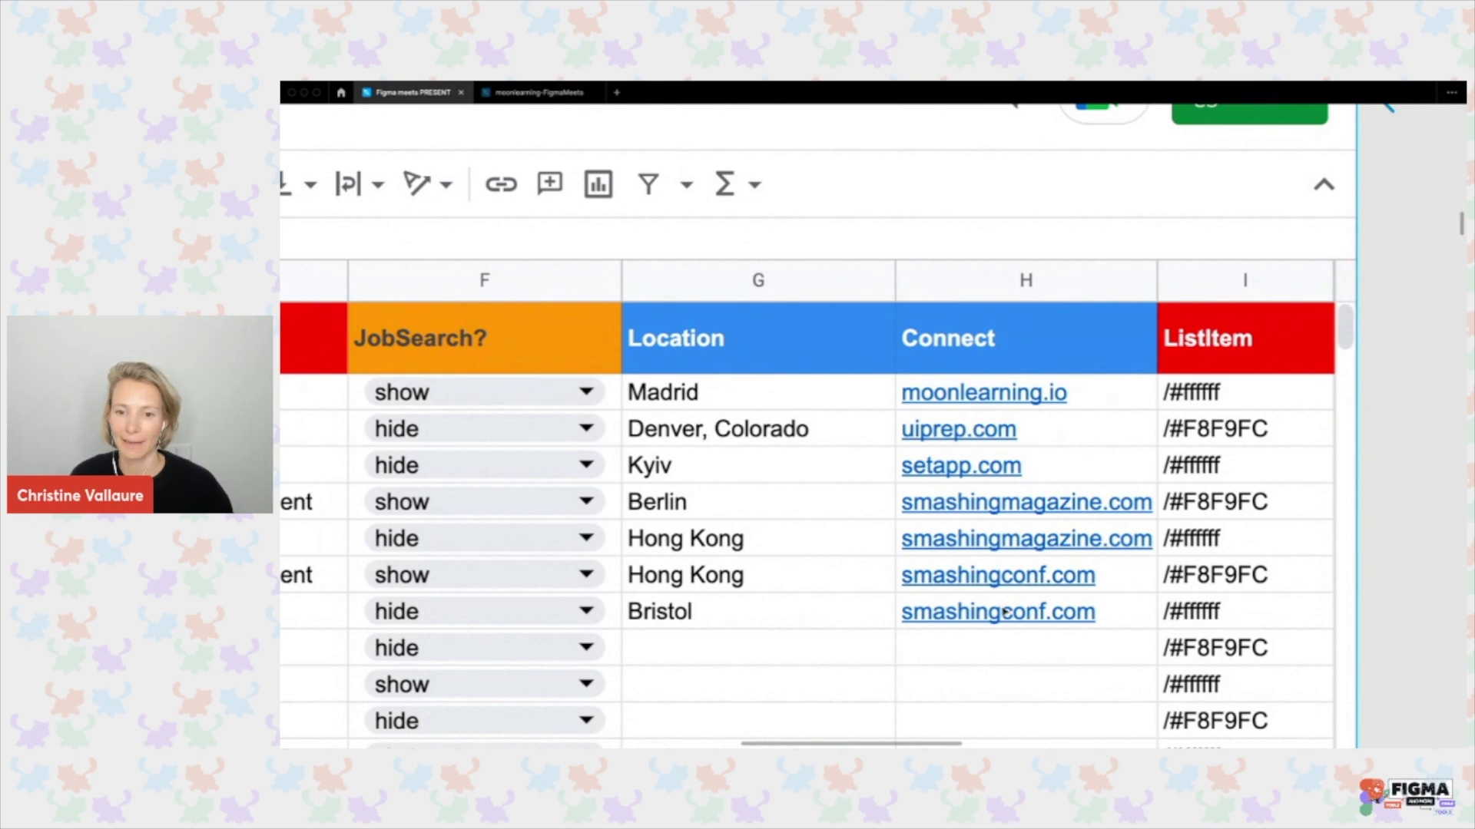
pyautogui.scroll(-3, 1113, 629)
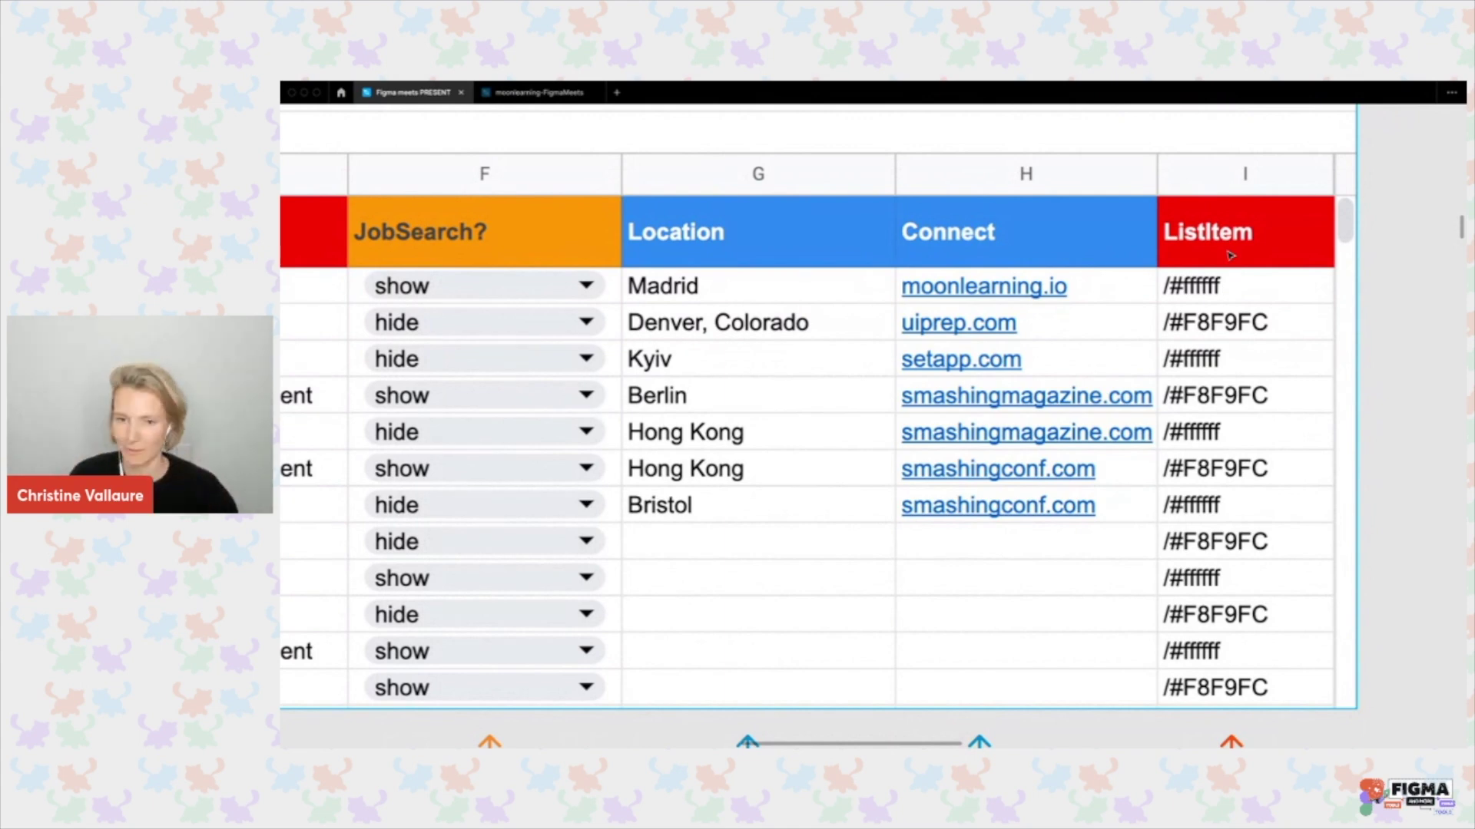
# View the whole public sheet guide together with its Please add, Please choose and Don't touch! legend.
pyautogui.hotkey('shift', '2')
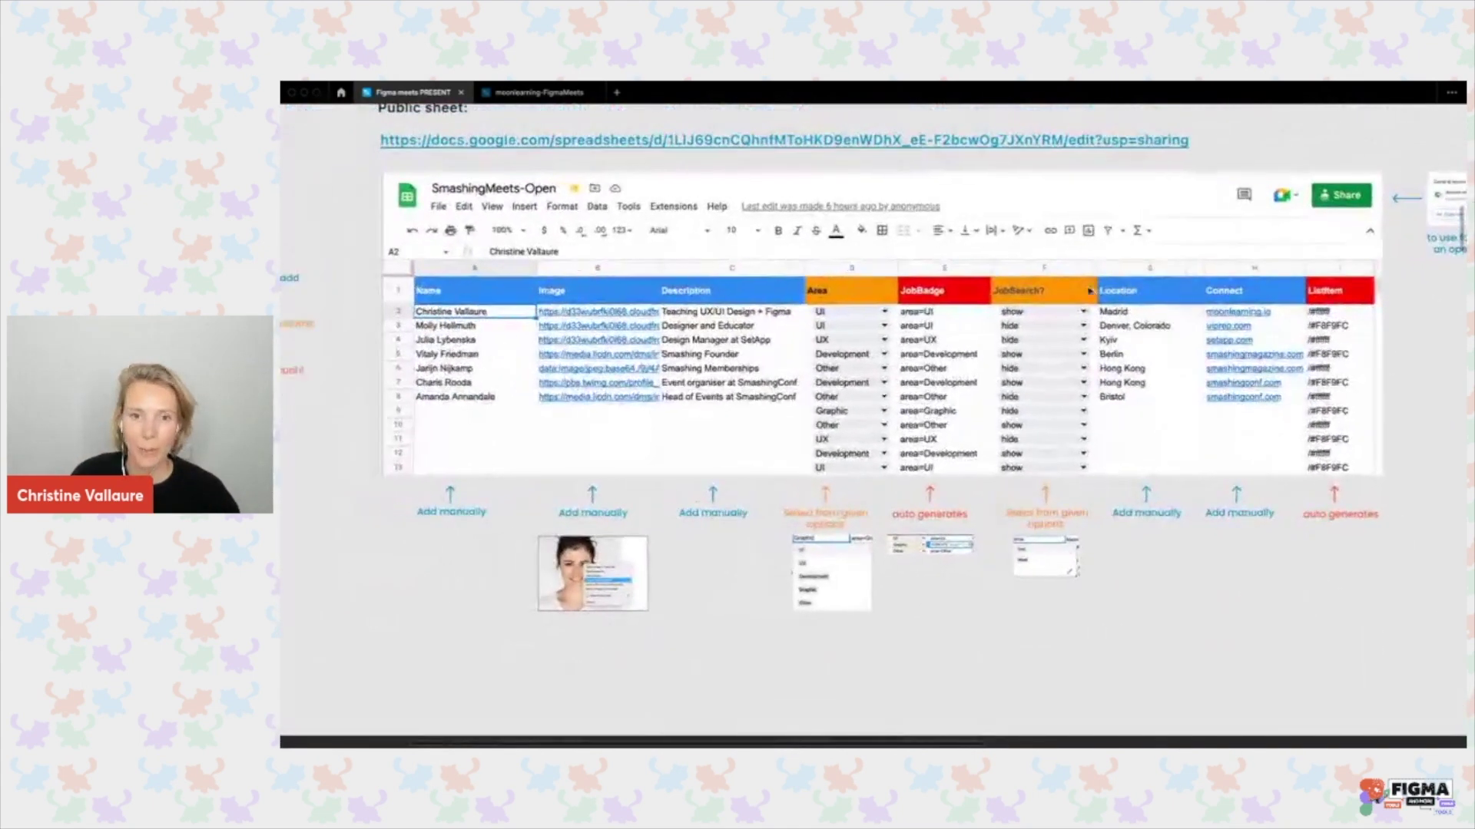
pyautogui.hscroll(-2, 1090, 290)
pyautogui.scroll(1, 1090, 290)
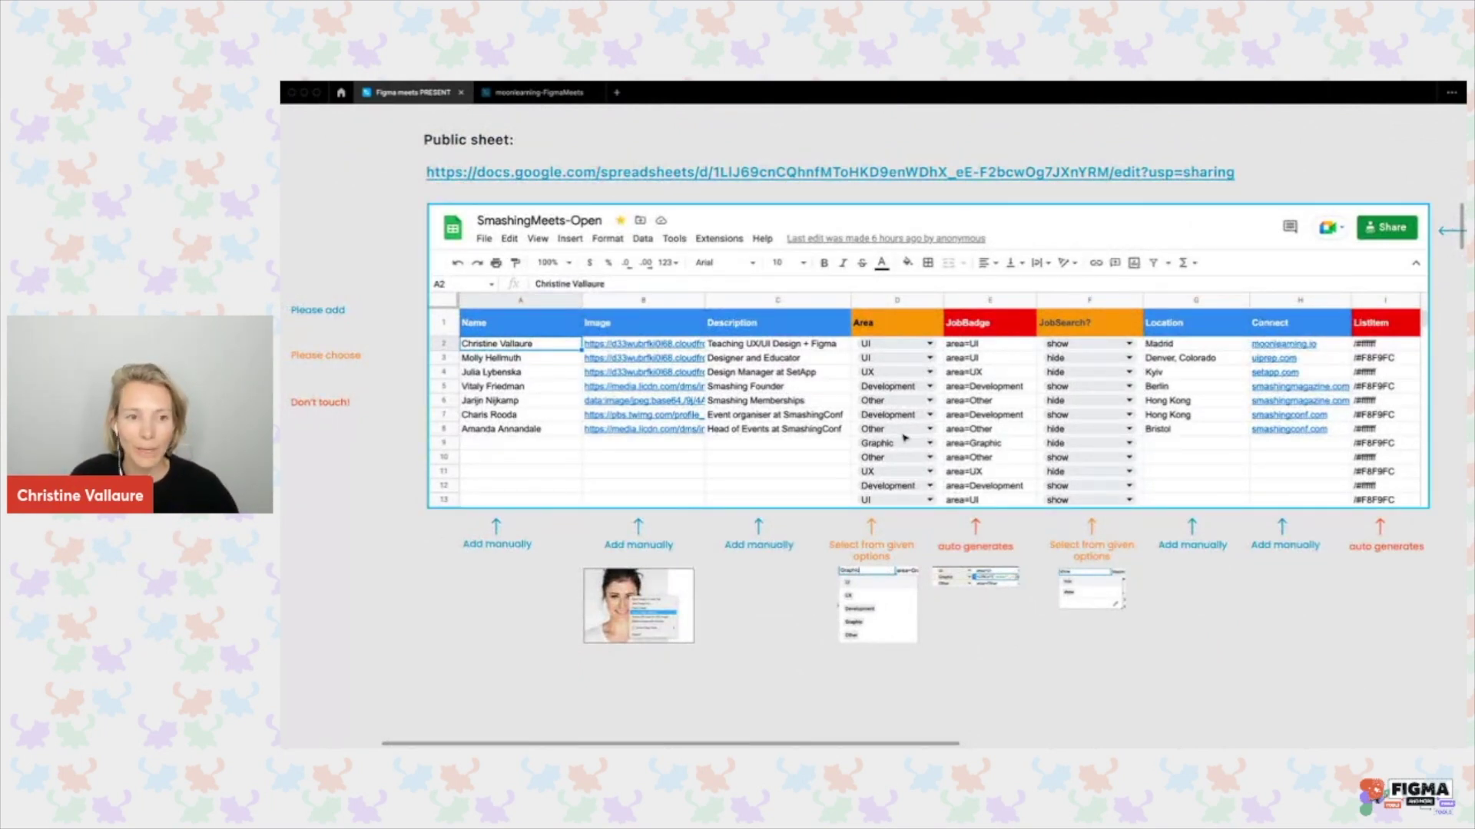
# Examine the original Avatar, Badge, Card and Table components in the Step 0 setup section.
pyautogui.scroll(-2, 905, 436)
pyautogui.hscroll(-1, 905, 437)
pyautogui.scroll(-10, 905, 437)
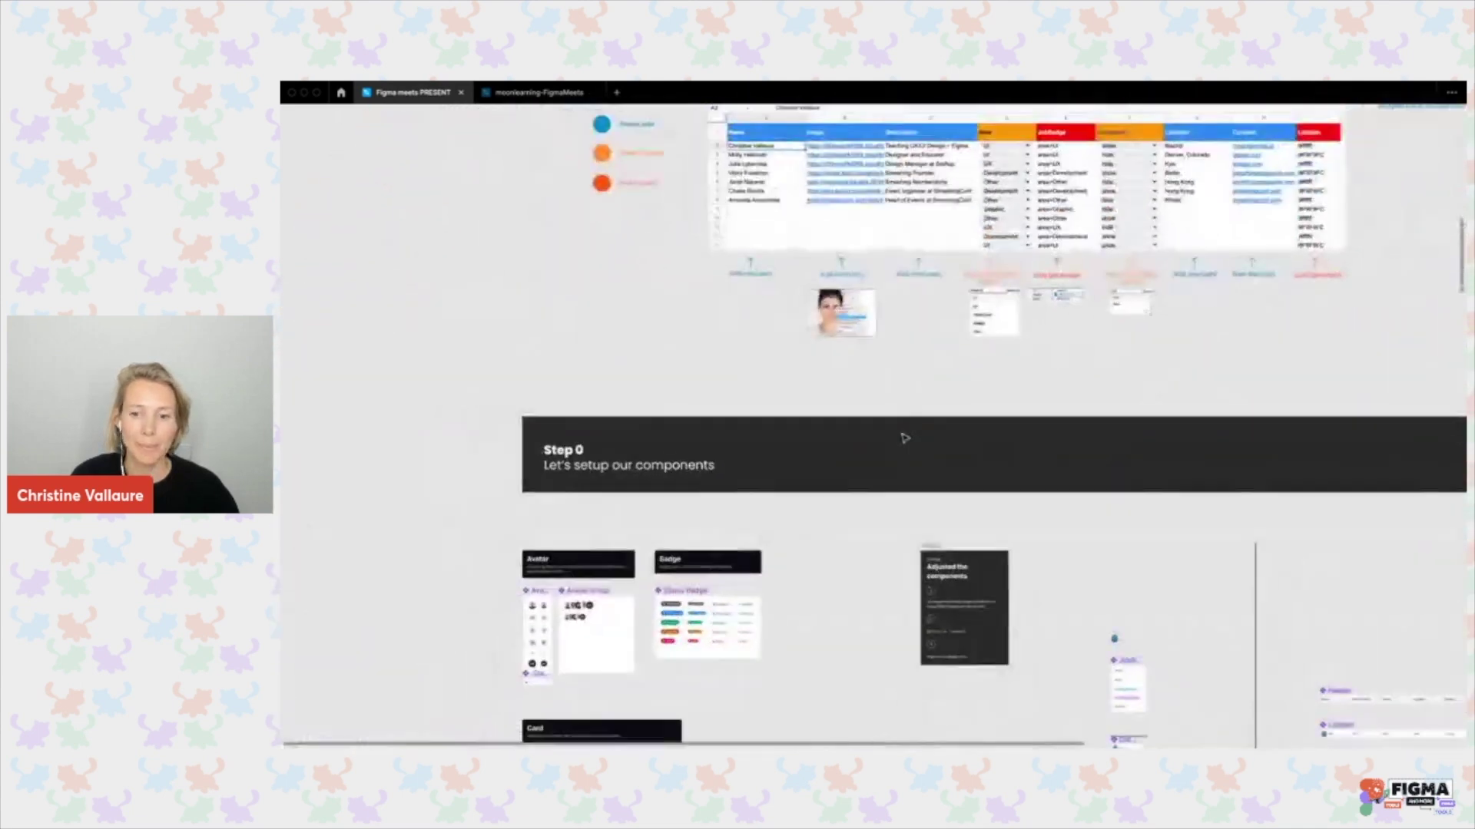
pyautogui.scroll(-3, 904, 438)
pyautogui.hscroll(1, 905, 438)
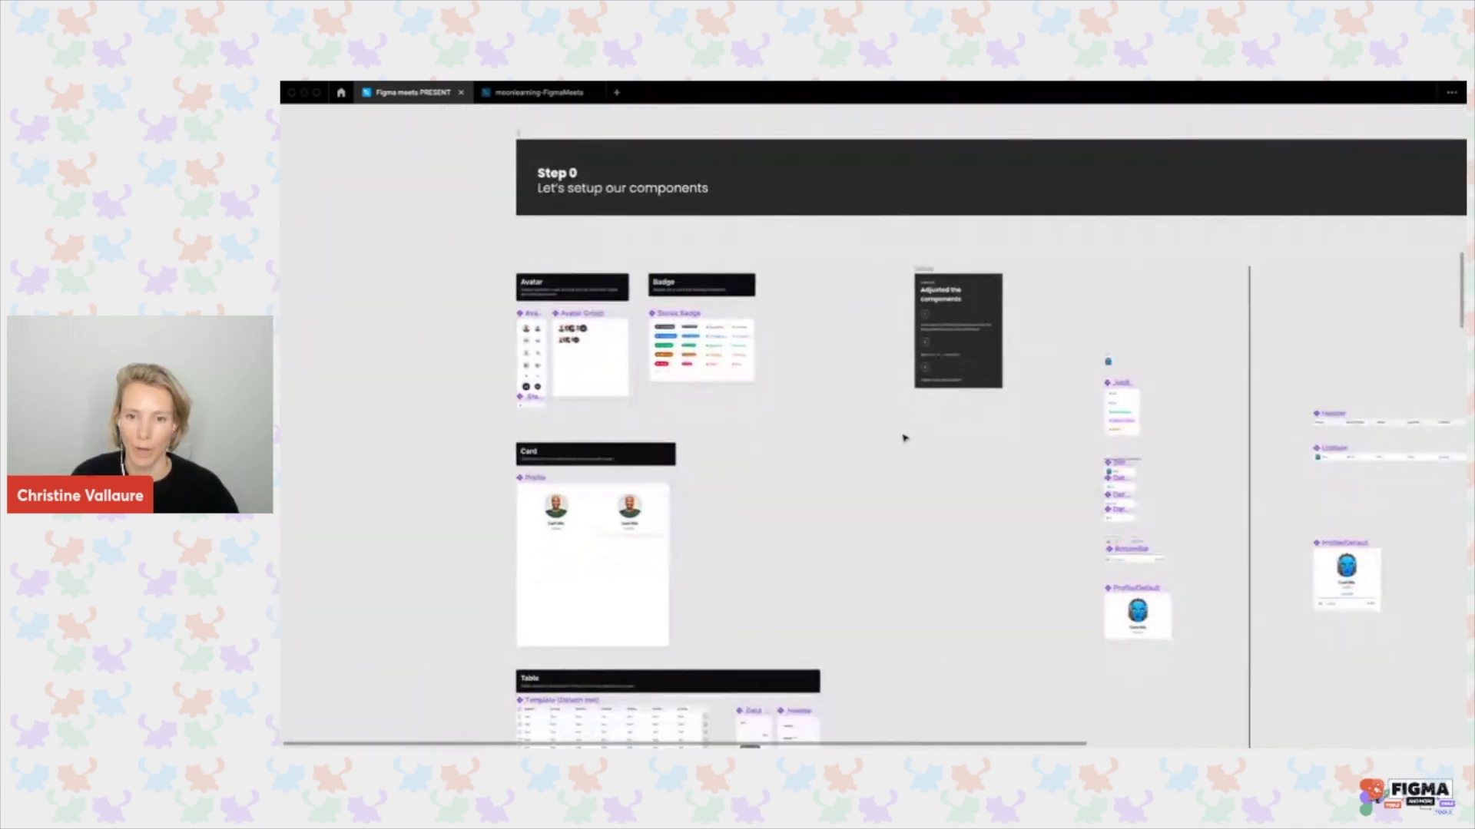
pyautogui.scroll(-4, 904, 438)
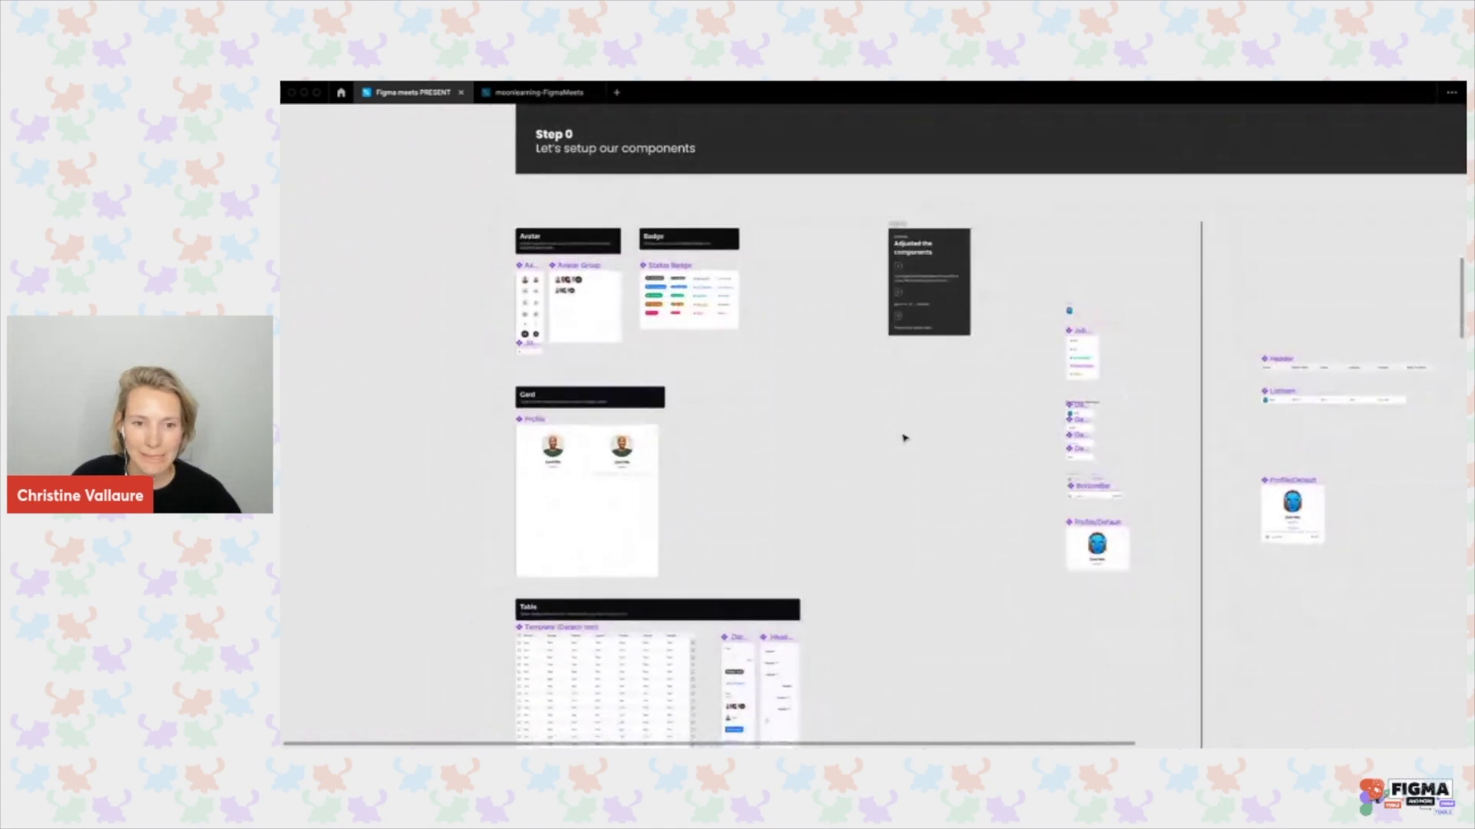
pyautogui.scroll(-1, 904, 438)
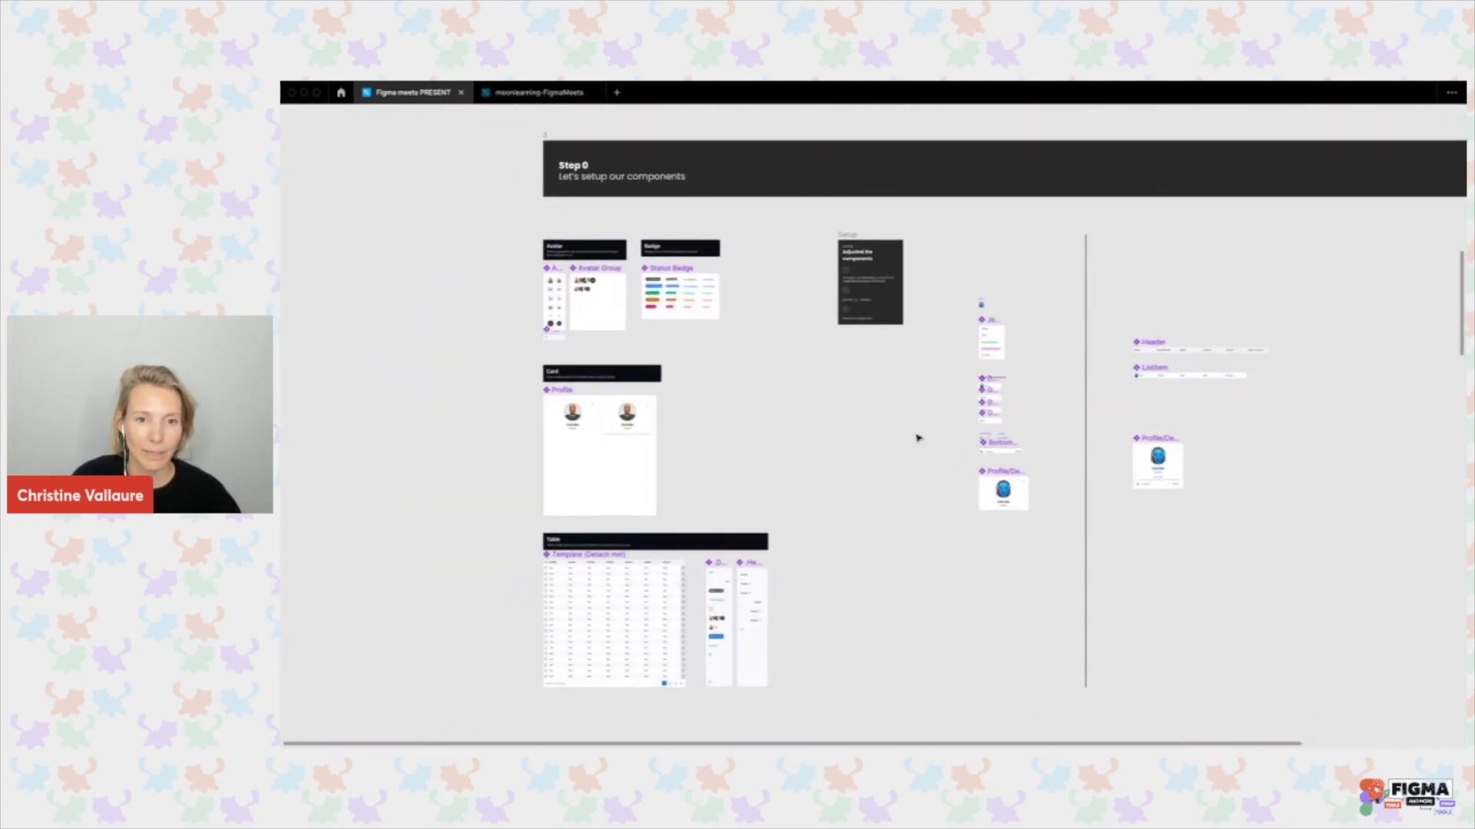
pyautogui.scroll(4, 637, 392)
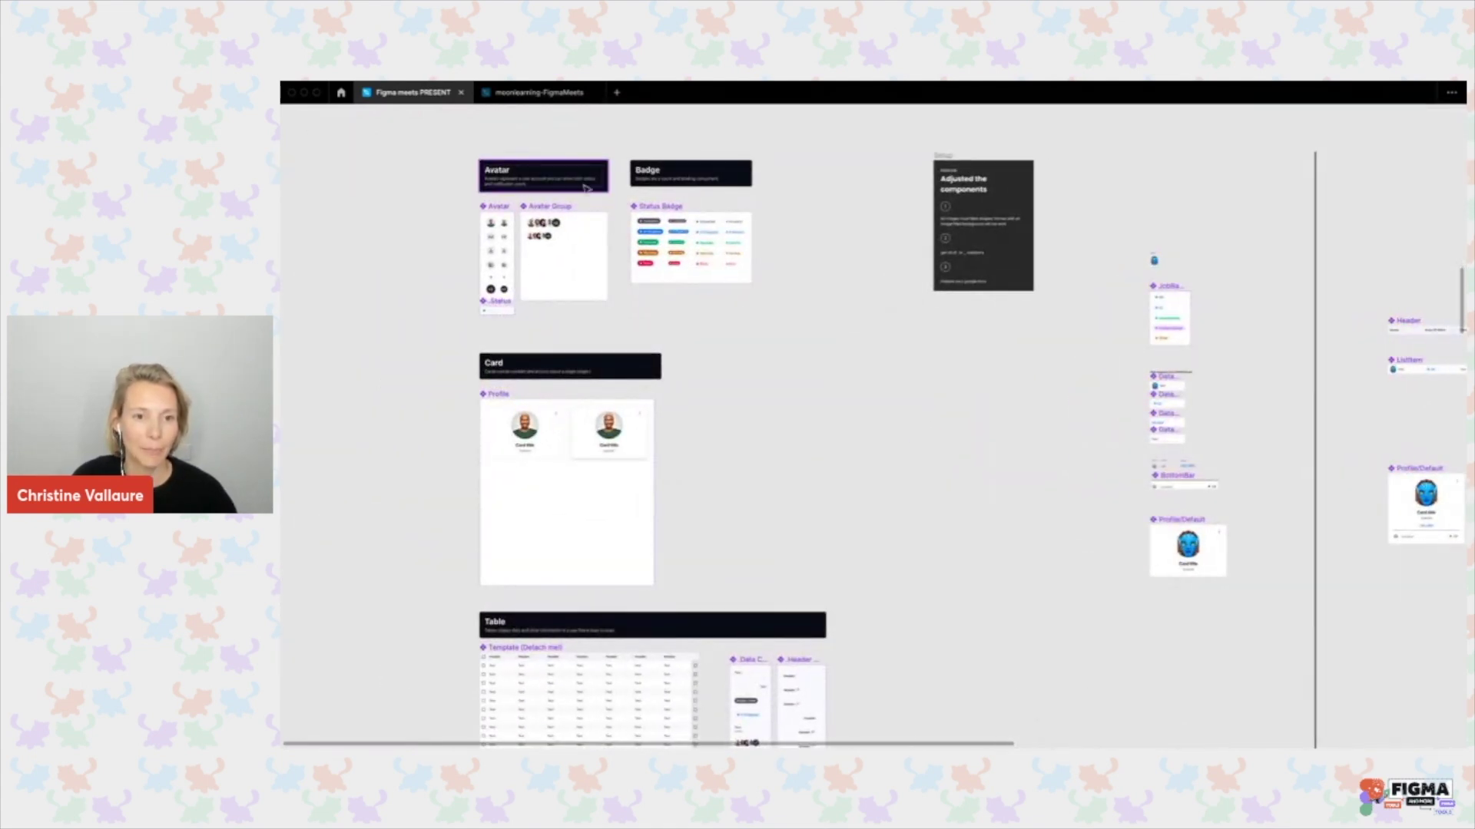
pyautogui.scroll(-2, 1037, 609)
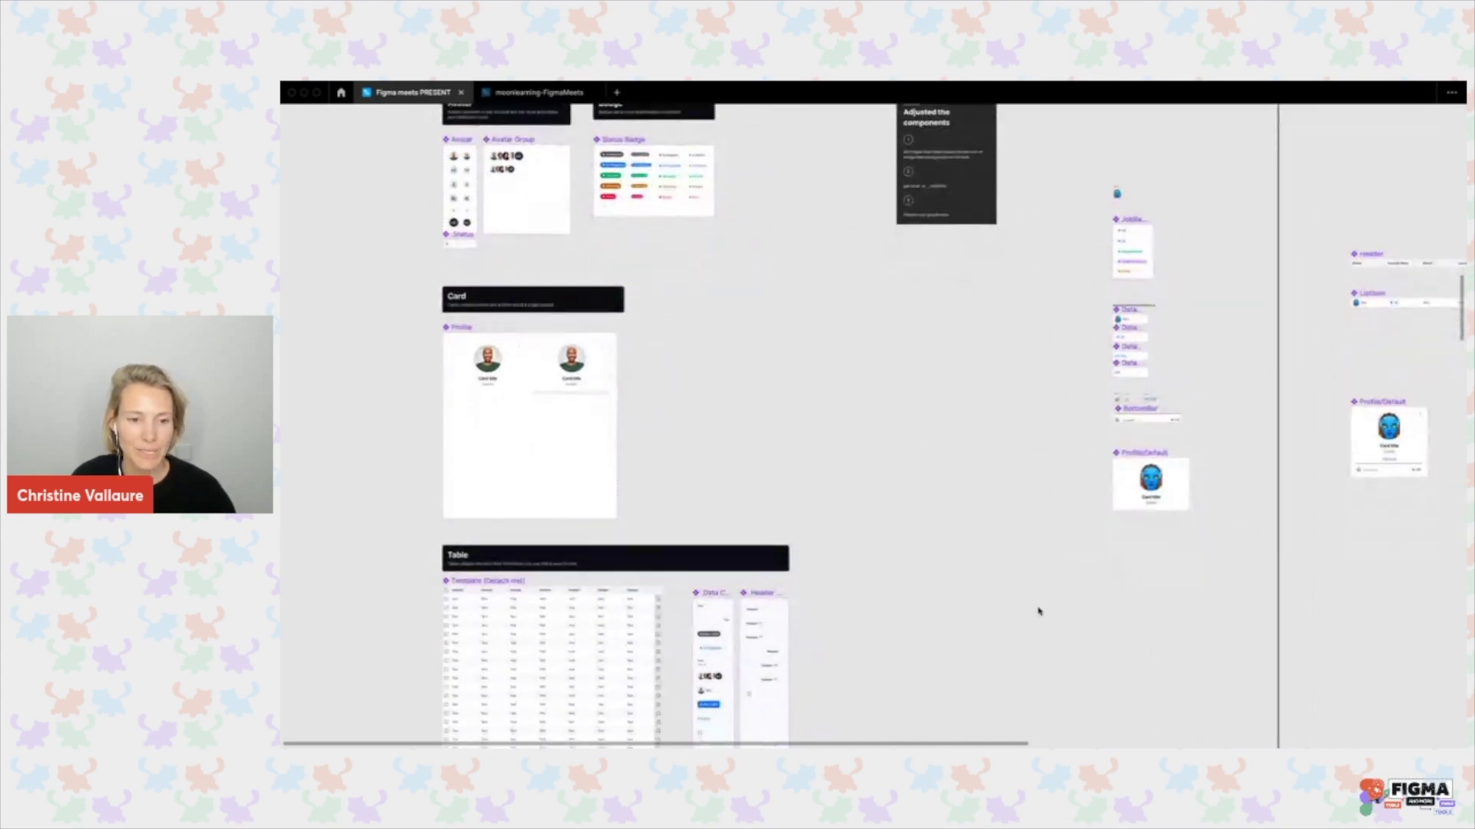
# Examine the adjusted components in Step 0, from JobBadge and the data cells to Header, ListItem and Profile/Default.
pyautogui.hscroll(15, 1039, 612)
pyautogui.scroll(2, 1038, 612)
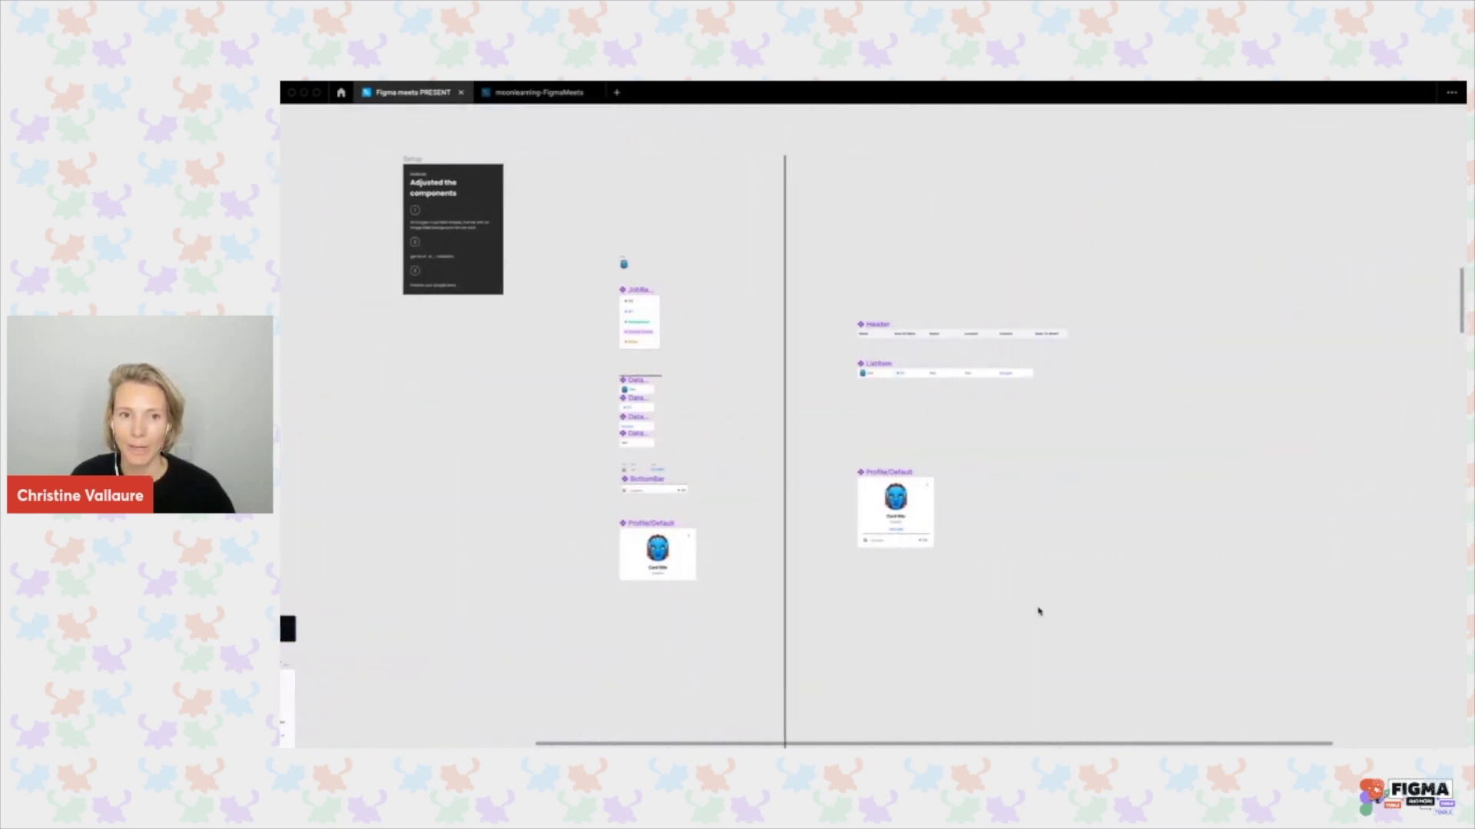
pyautogui.scroll(4, 1038, 611)
pyautogui.scroll(3, 1039, 612)
pyautogui.hscroll(-2, 1038, 611)
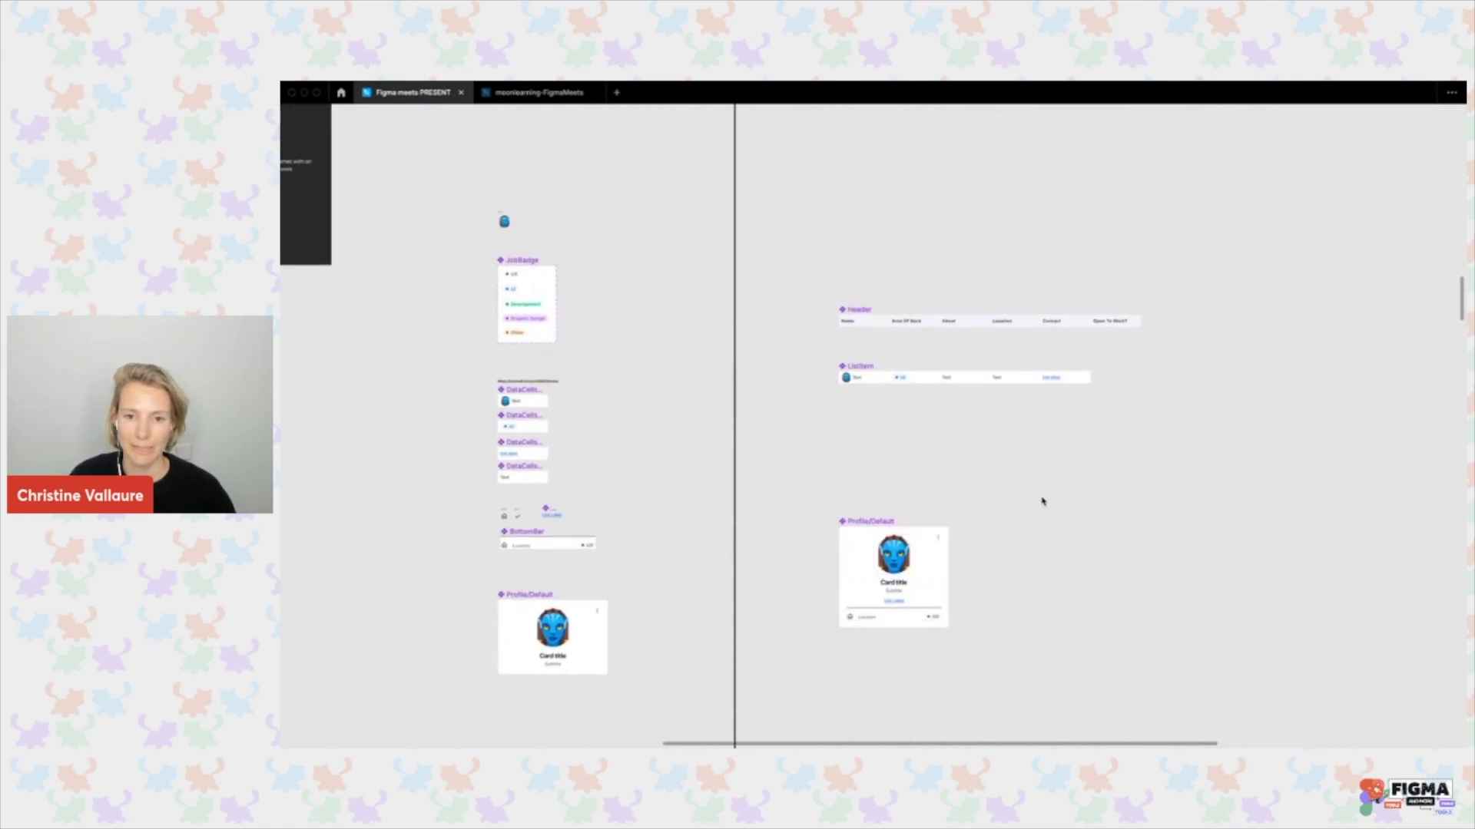
# Read the "Adjusted the components" exercise note with its three preparation points.
pyautogui.hscroll(-15, 1043, 503)
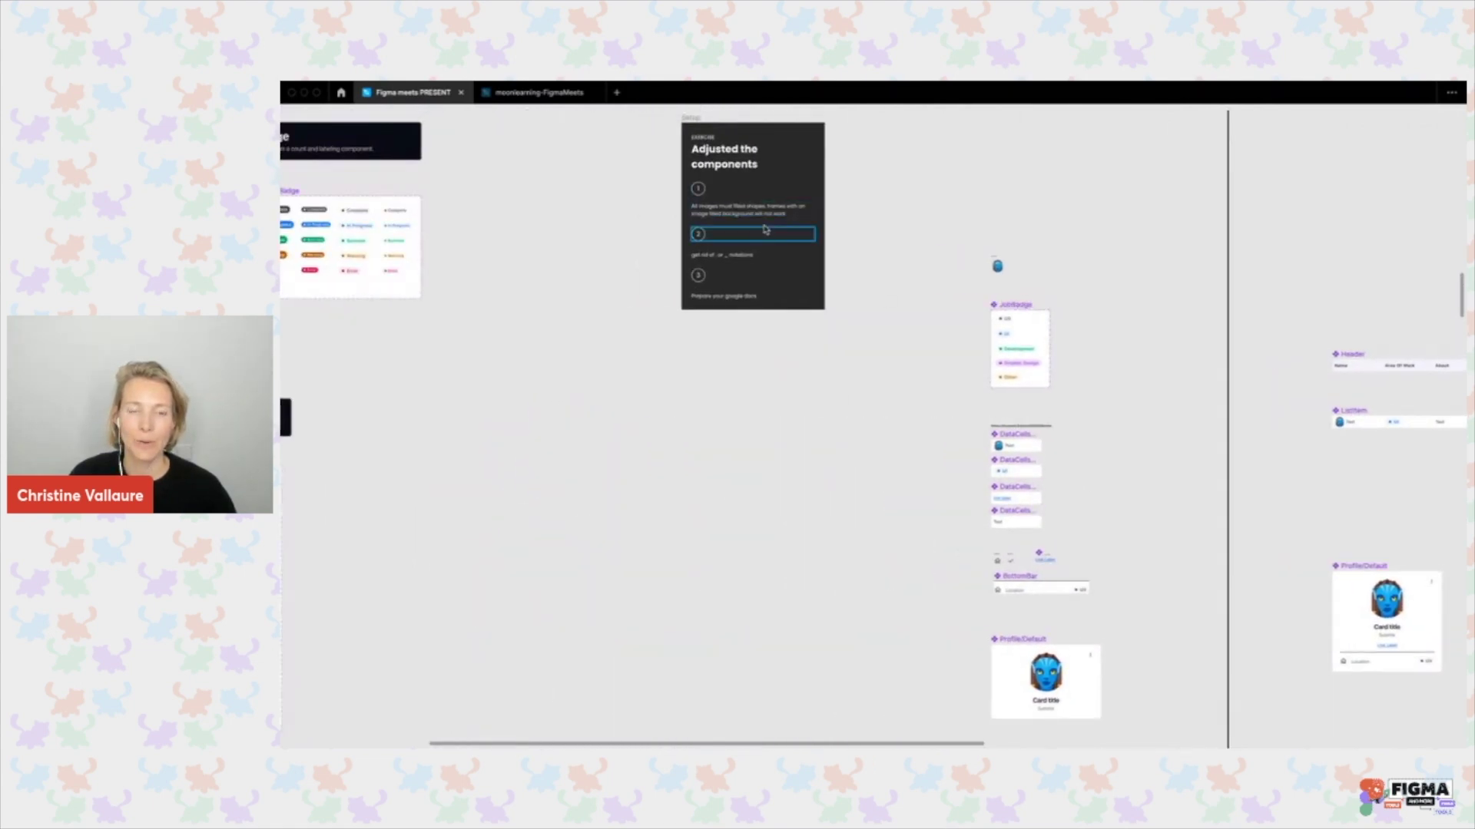
pyautogui.scroll(6, 765, 228)
pyautogui.scroll(4, 765, 229)
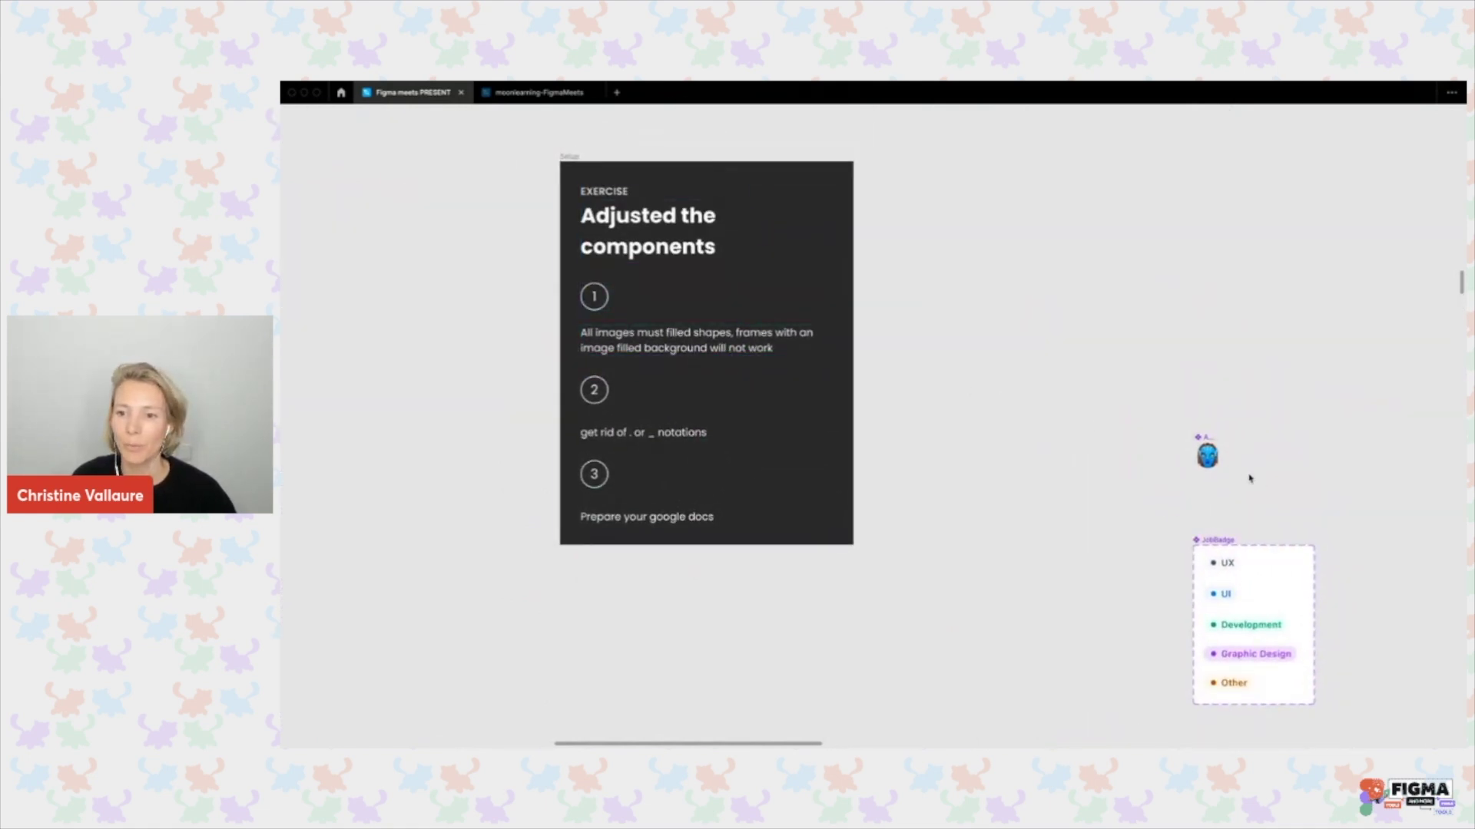
# Select the adjusted Avatar component, show the interface and examine the avatar up close.
pyautogui.click(1214, 464)
pyautogui.hotkey('ctrl', '\\')
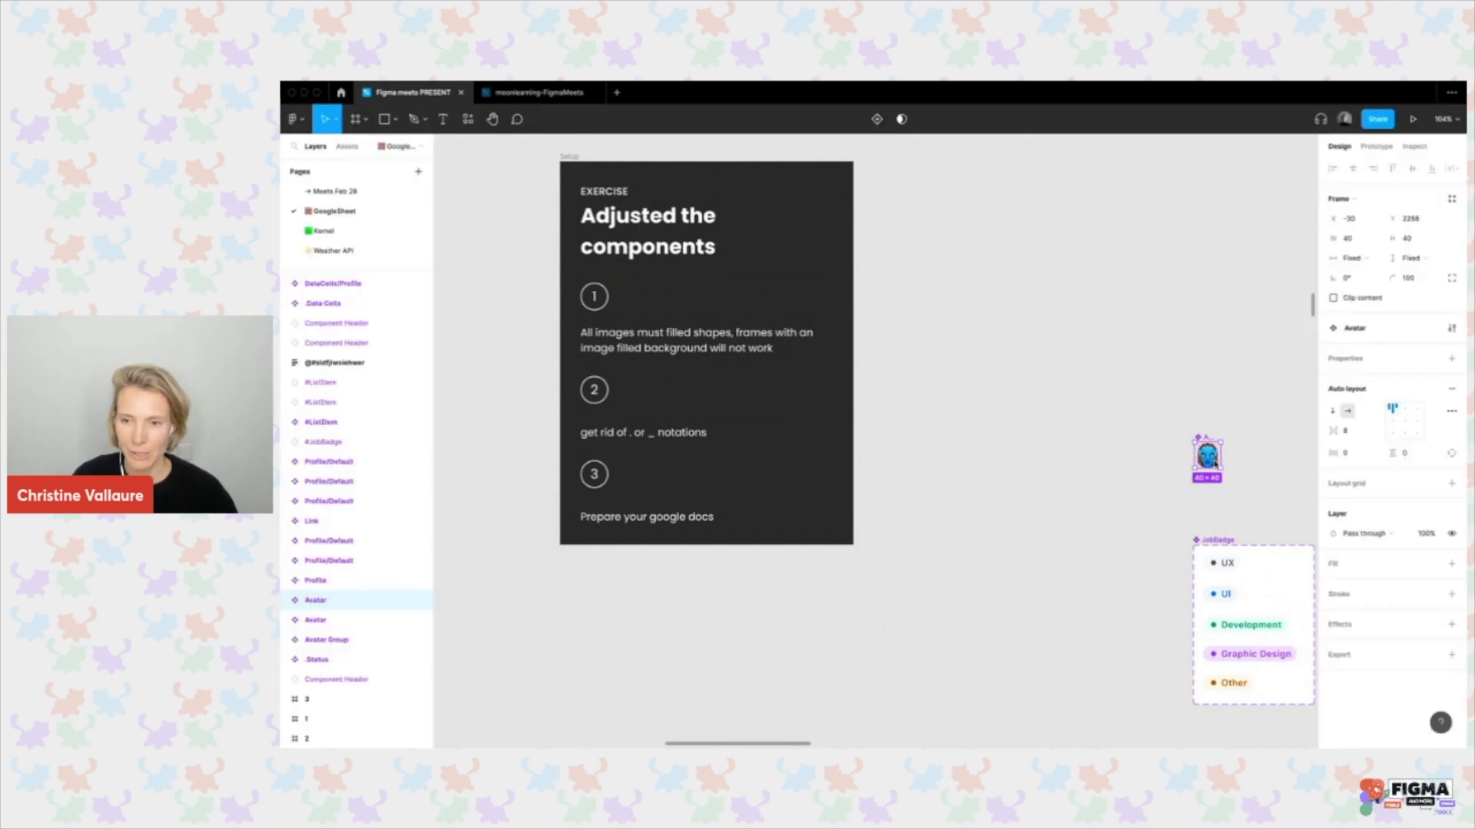
pyautogui.scroll(5, 1214, 464)
pyautogui.scroll(3, 1214, 464)
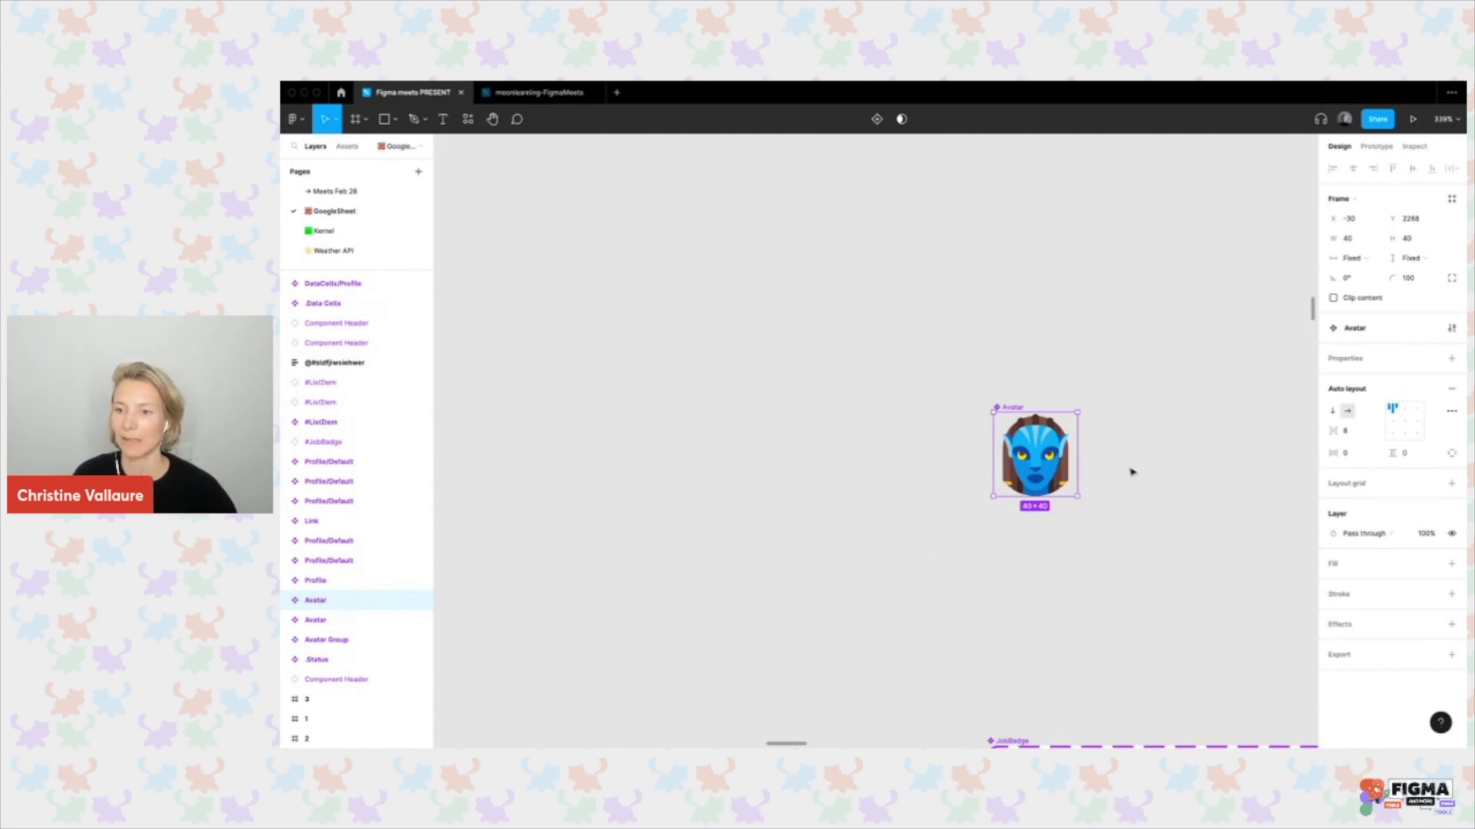
# Examine the JobBadge variants and the exercise note's point about getting rid of . or _ notations.
pyautogui.scroll(-5, 1131, 472)
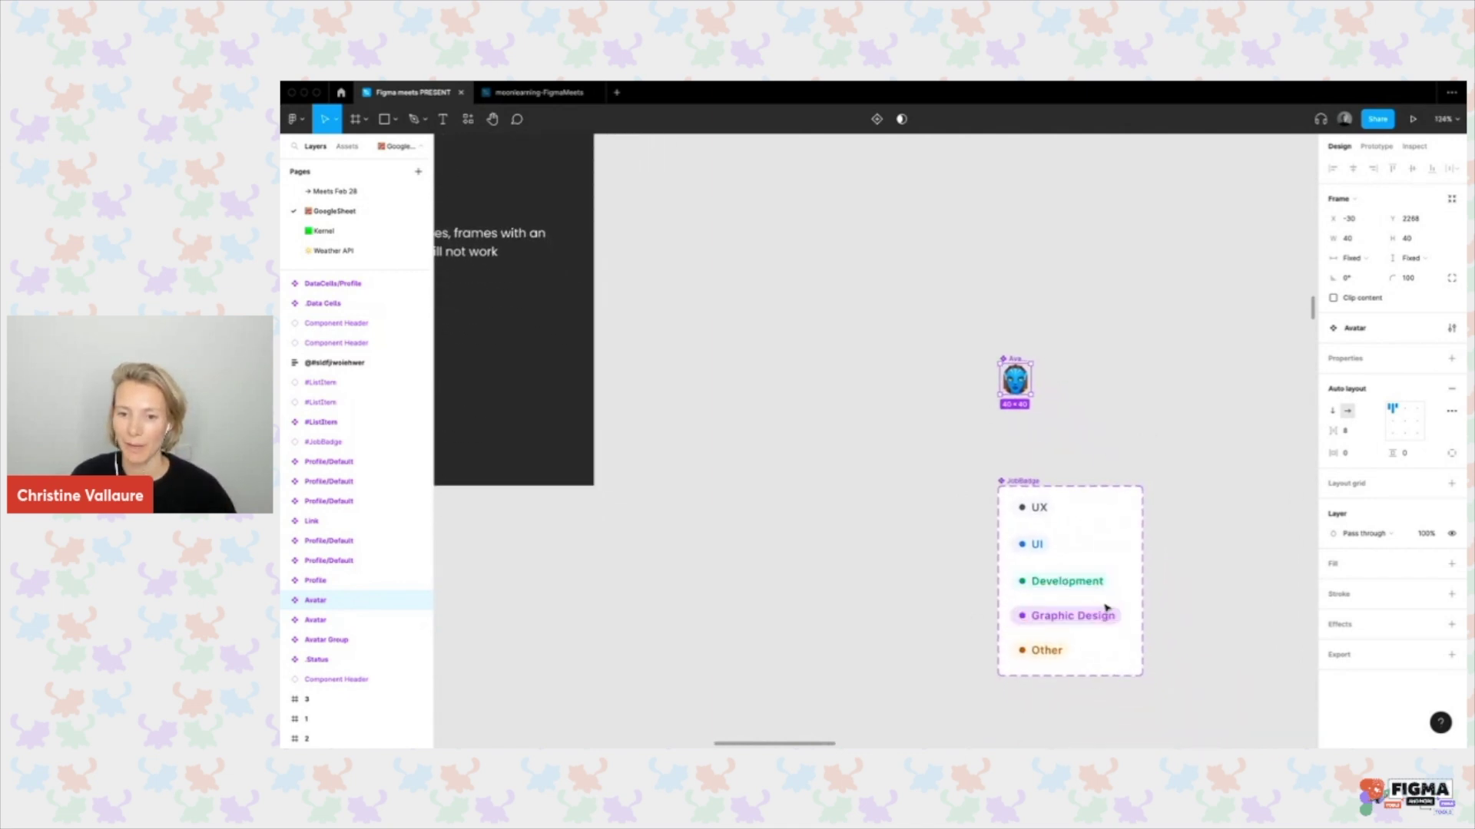
pyautogui.scroll(-2, 1106, 608)
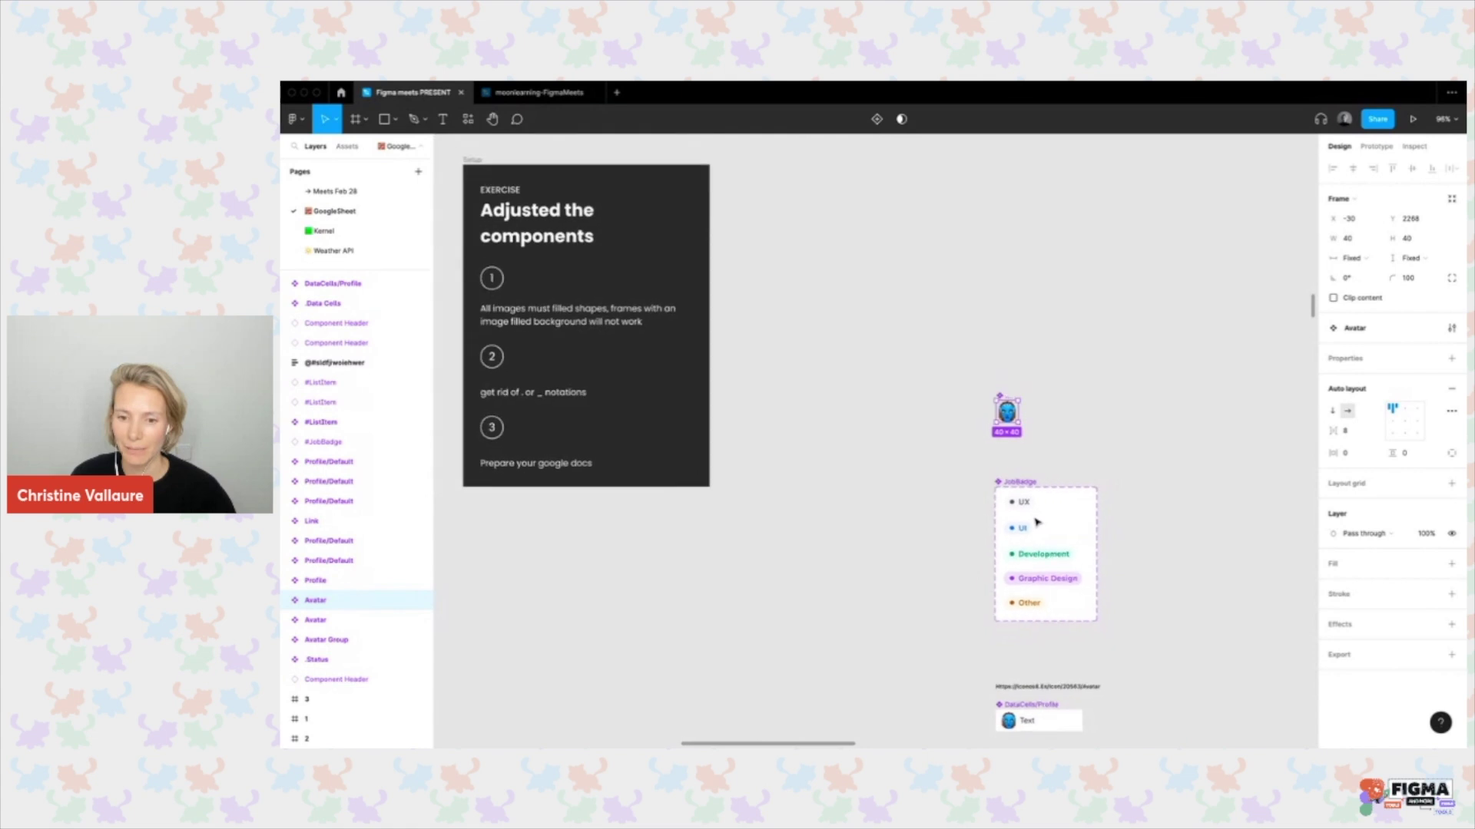
pyautogui.scroll(-1, 1037, 523)
pyautogui.hscroll(-5, 1037, 522)
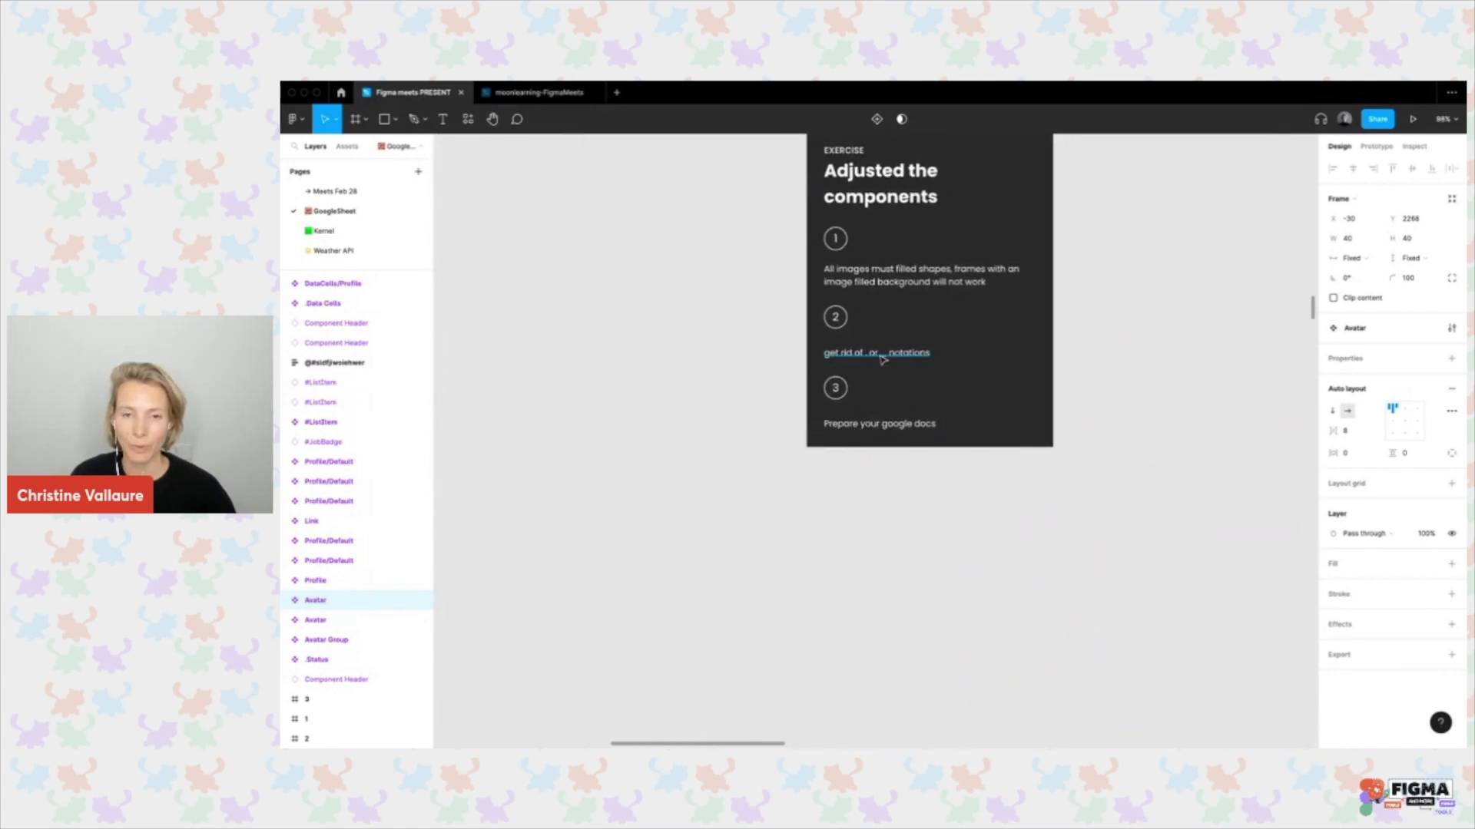
pyautogui.scroll(5, 883, 359)
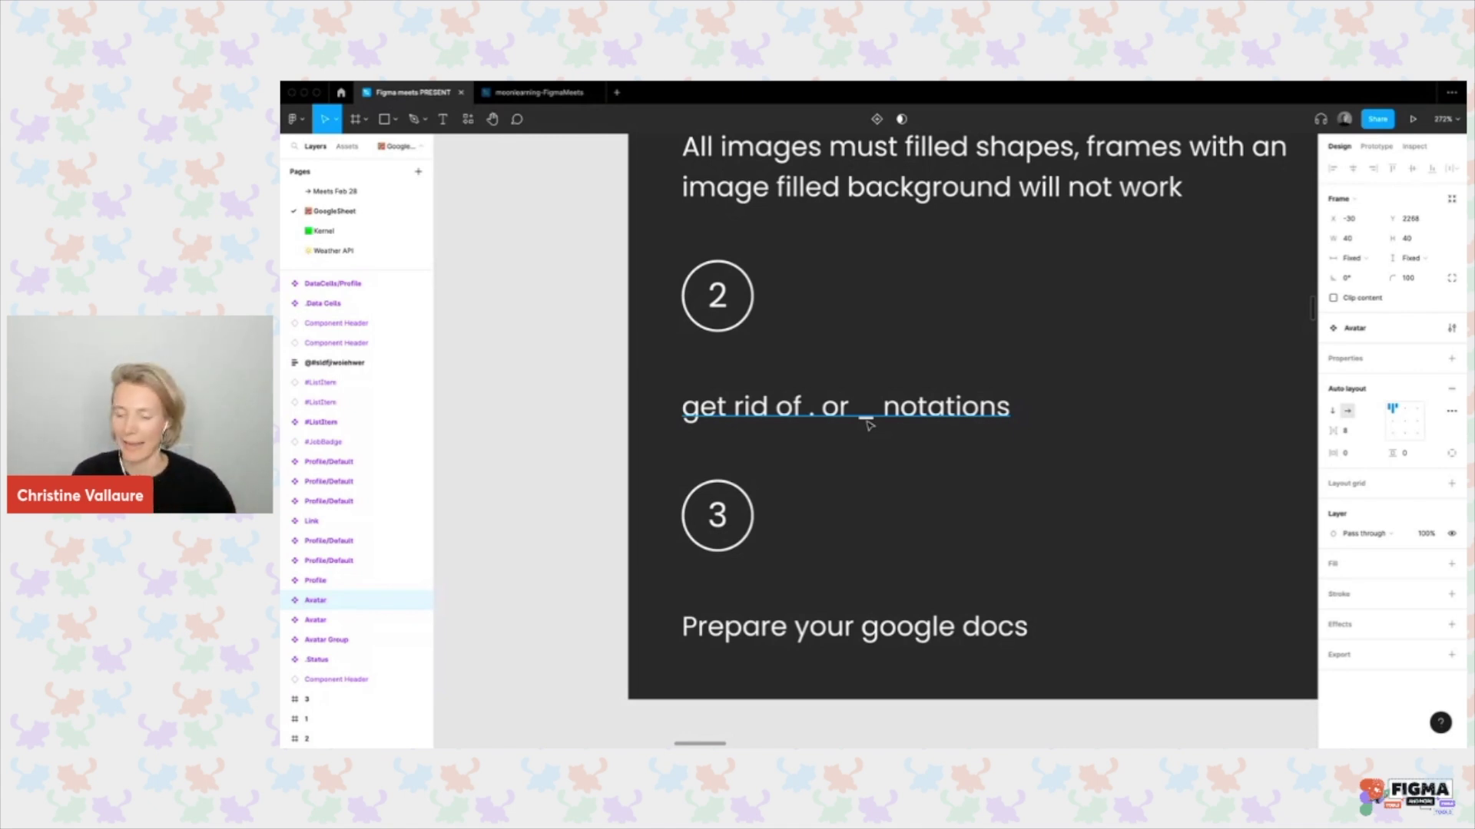
pyautogui.scroll(-5, 870, 432)
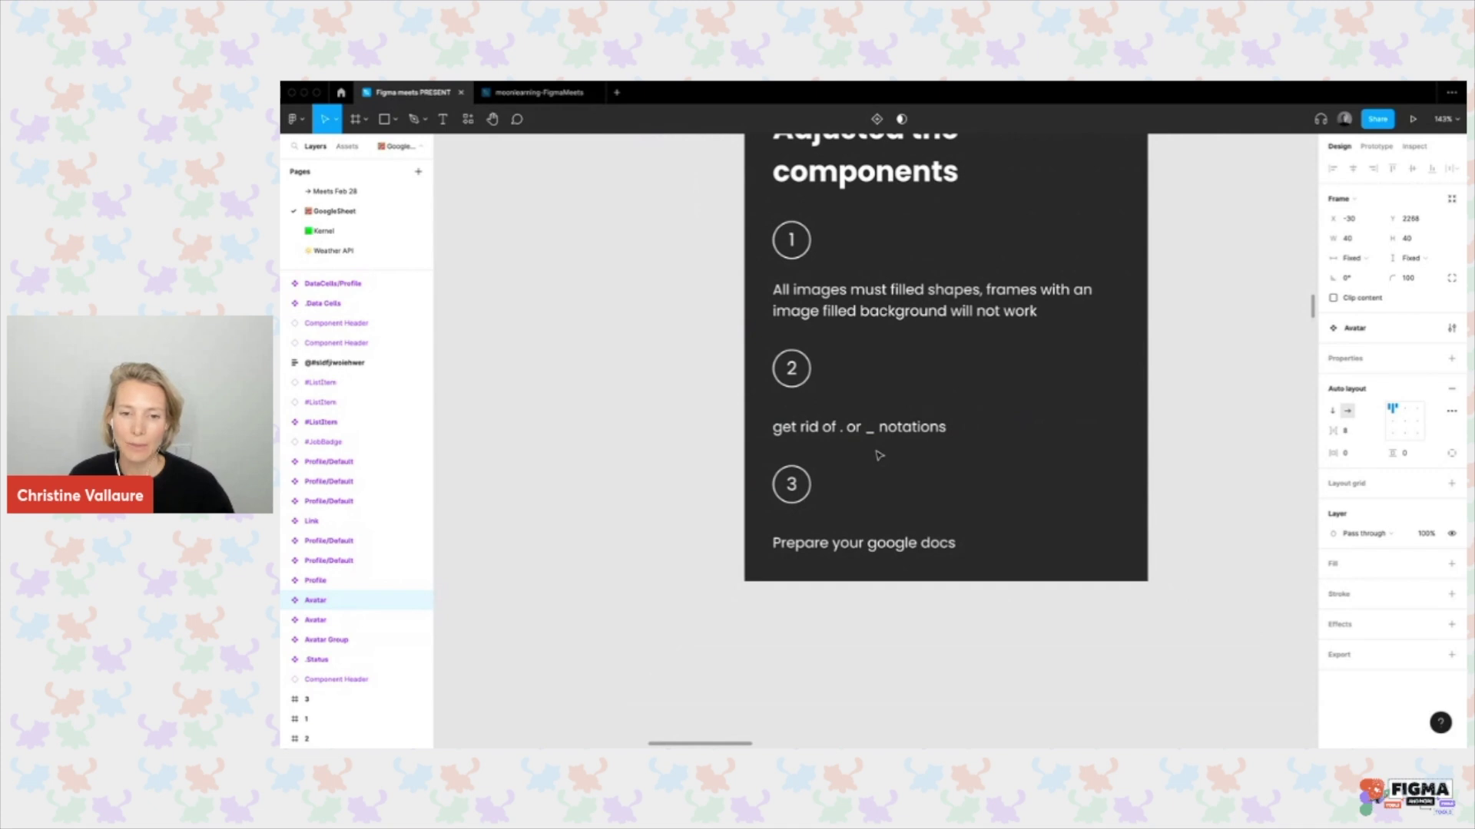
# Examine the JobBadge and DataCells building blocks alongside the finished Header, ListItem and Profile/Default components.
pyautogui.scroll(-3, 882, 556)
pyautogui.hscroll(7, 889, 558)
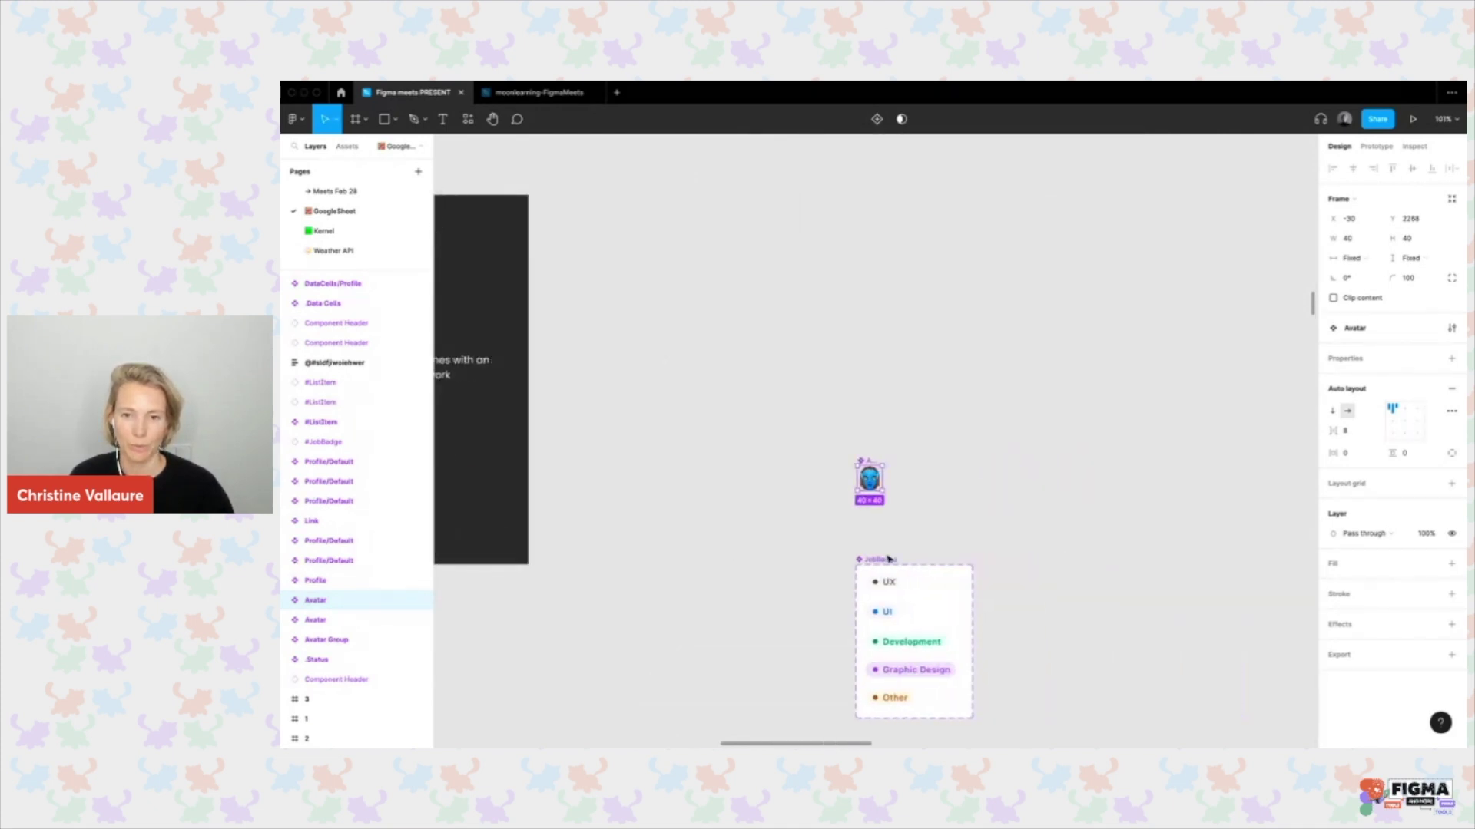
pyautogui.hscroll(2, 889, 559)
pyautogui.scroll(-3, 971, 539)
pyautogui.scroll(-5, 967, 537)
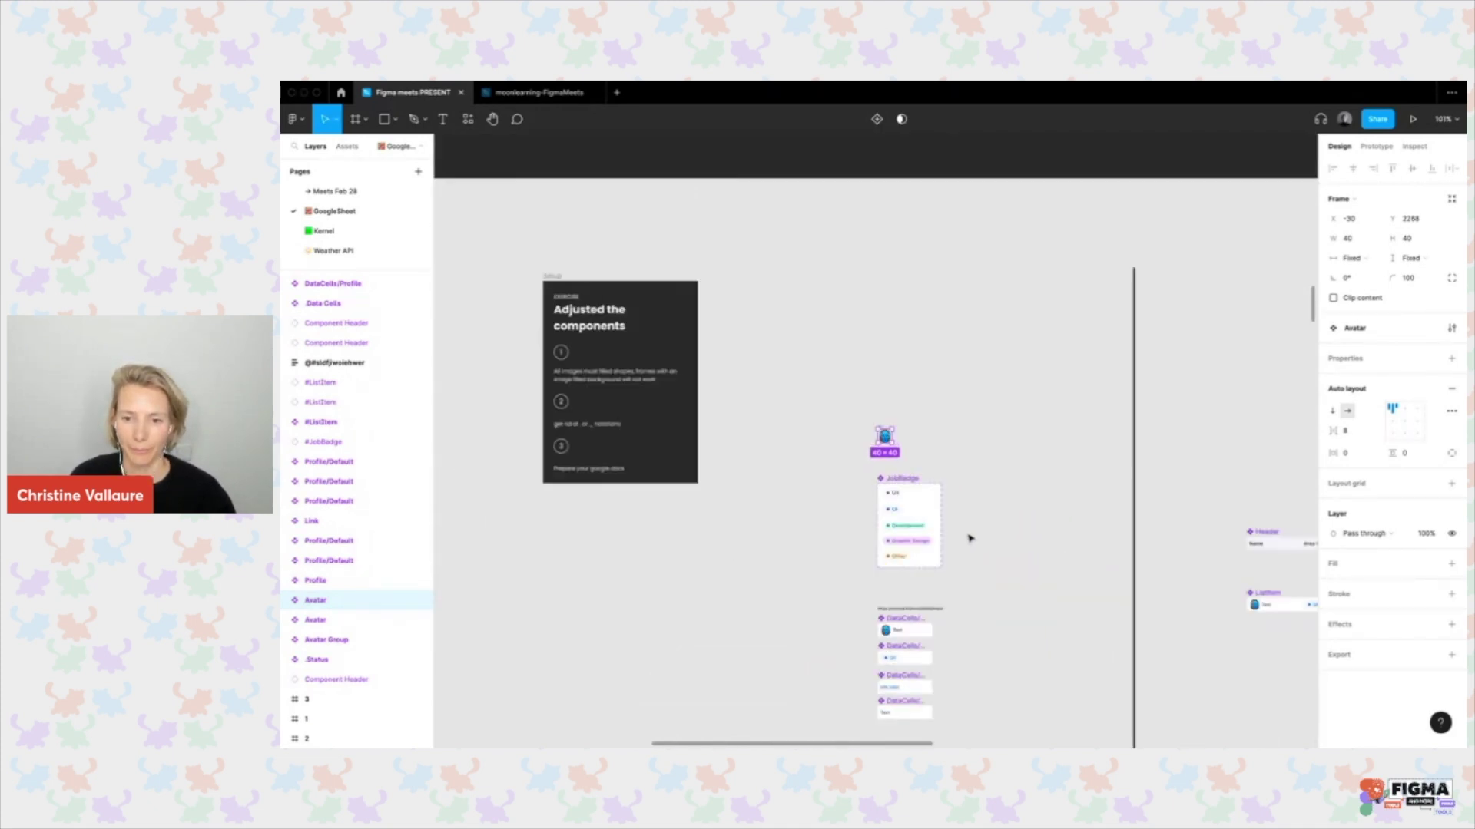
pyautogui.hscroll(10, 967, 537)
pyautogui.hscroll(3, 970, 538)
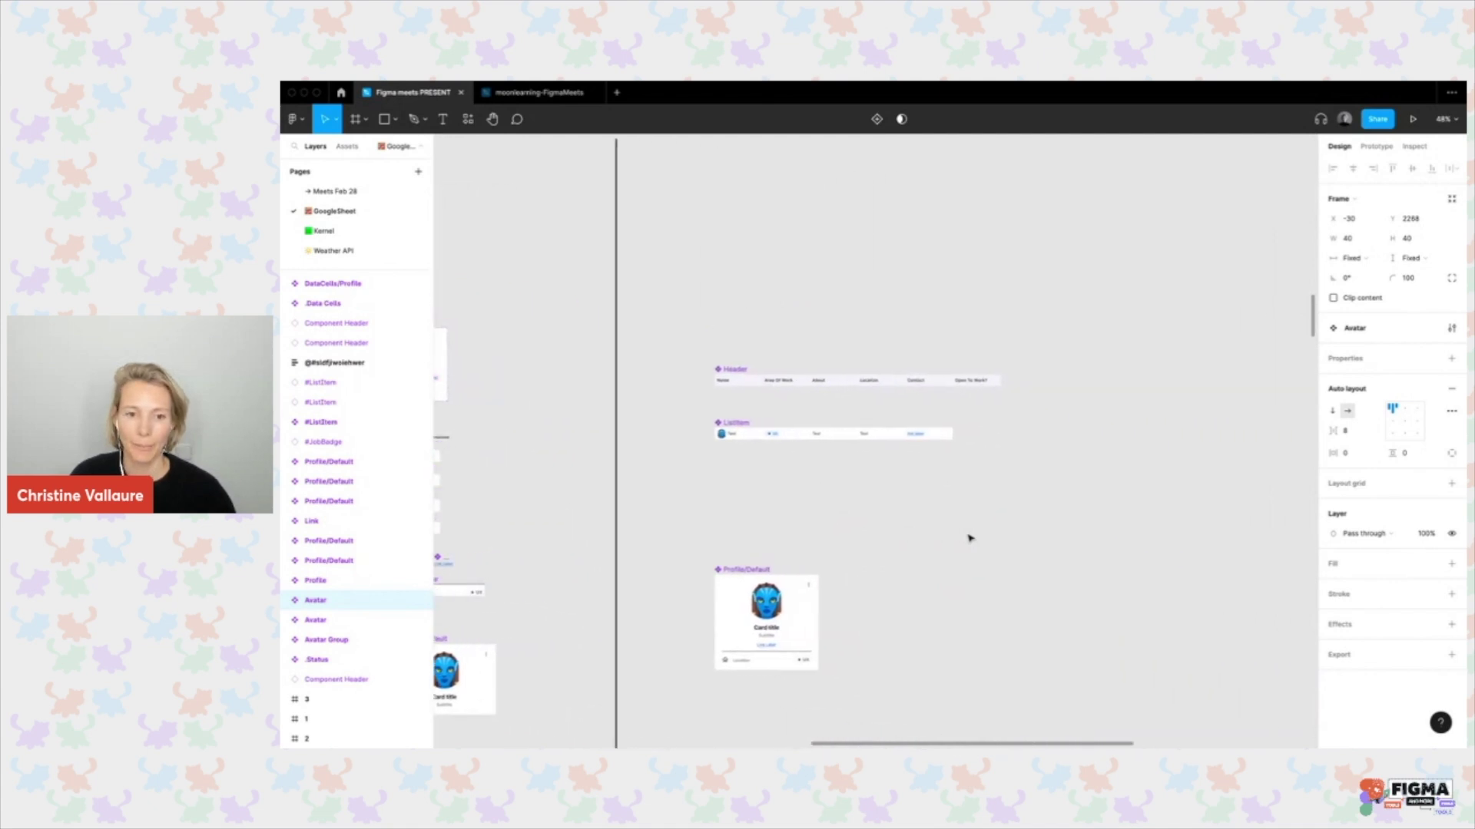
pyautogui.scroll(-5, 883, 500)
pyautogui.hscroll(-1, 868, 497)
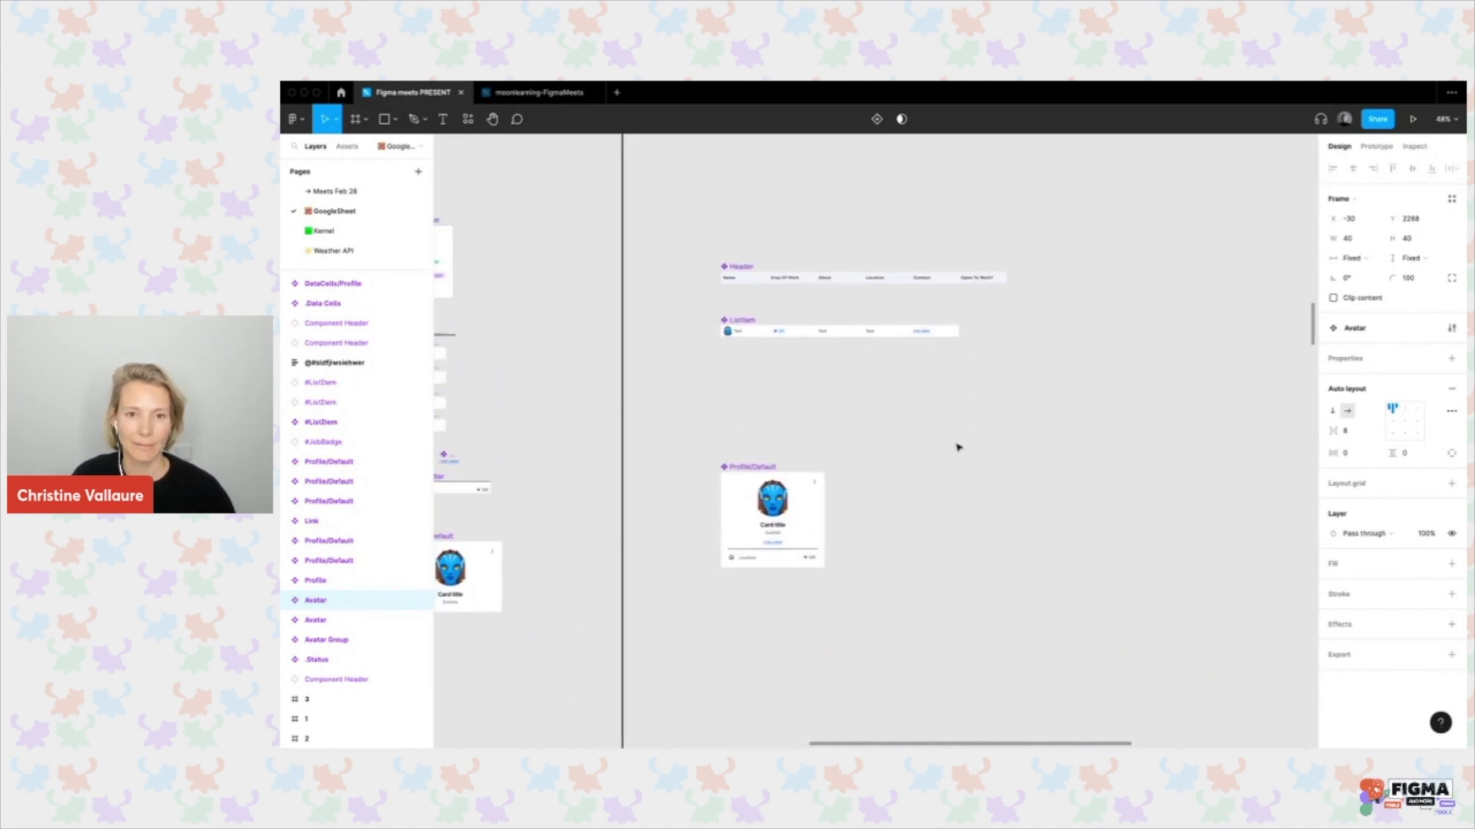
# Go to the Step 1 section on fetching and syncing Google Sheet data and examine its sample sheet.
pyautogui.scroll(10, 901, 469)
pyautogui.scroll(-5, 903, 470)
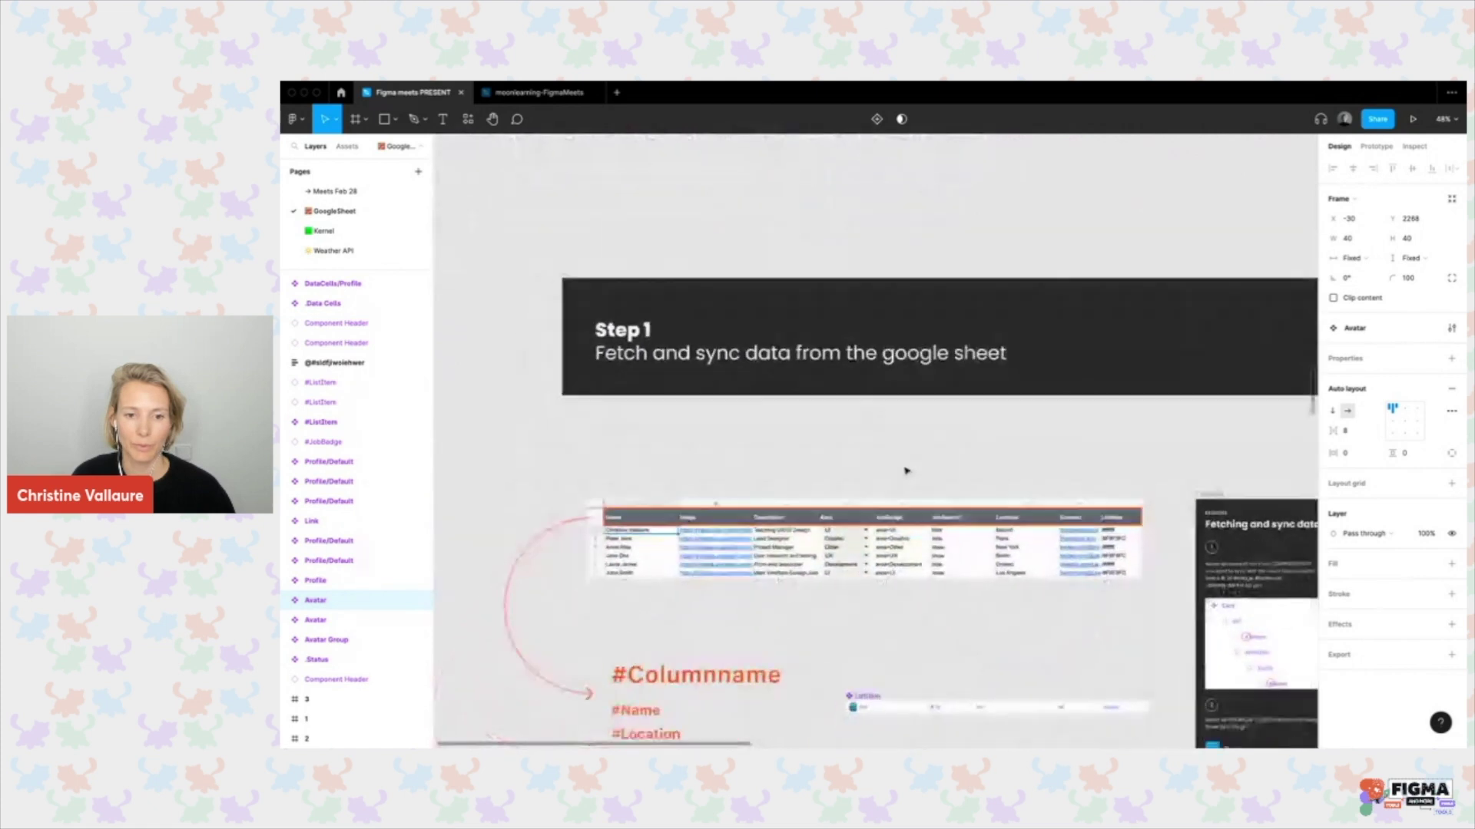
pyautogui.scroll(-1, 905, 470)
pyautogui.scroll(4, 905, 469)
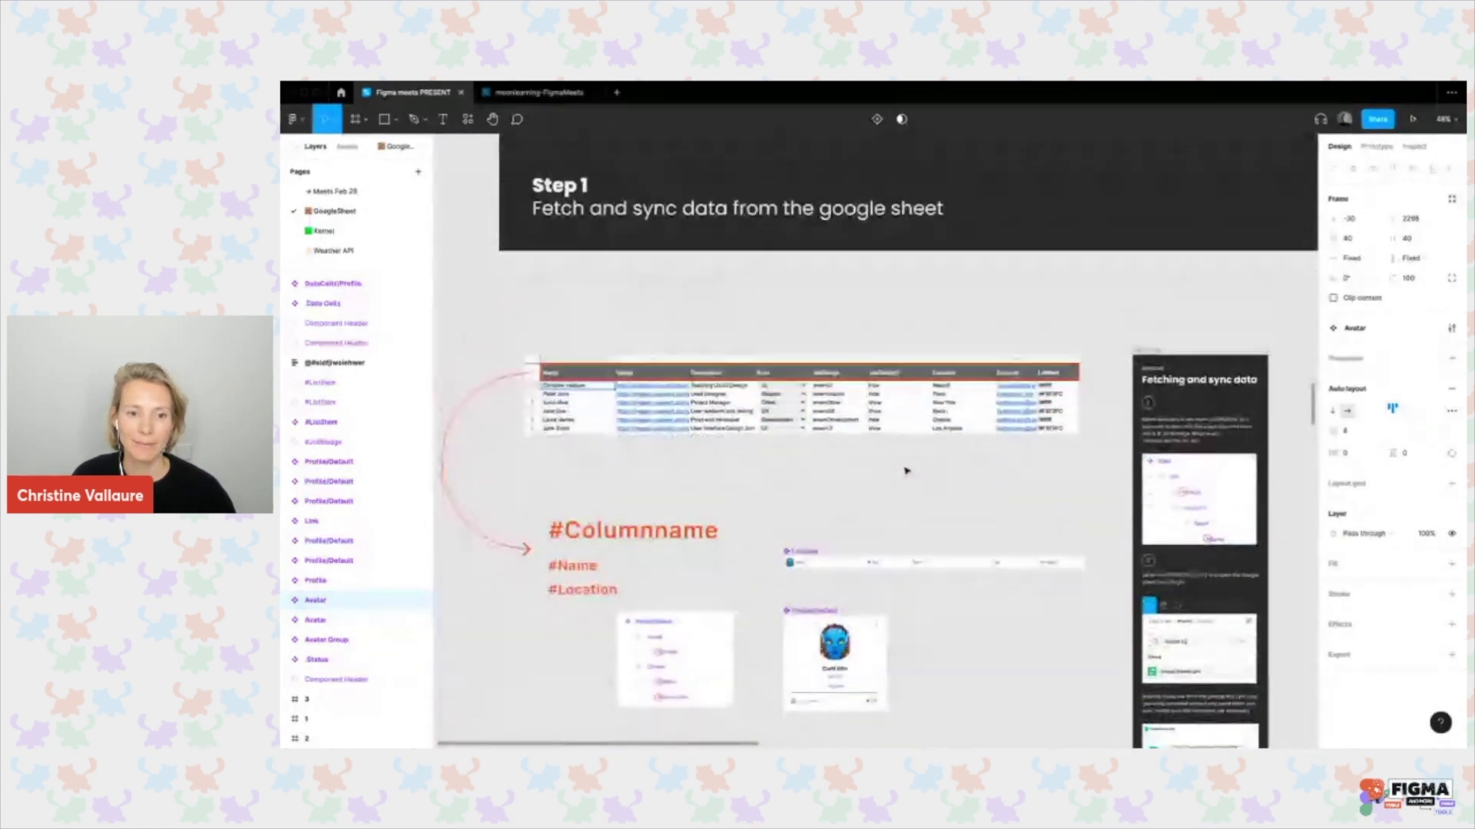
pyautogui.scroll(-5, 845, 467)
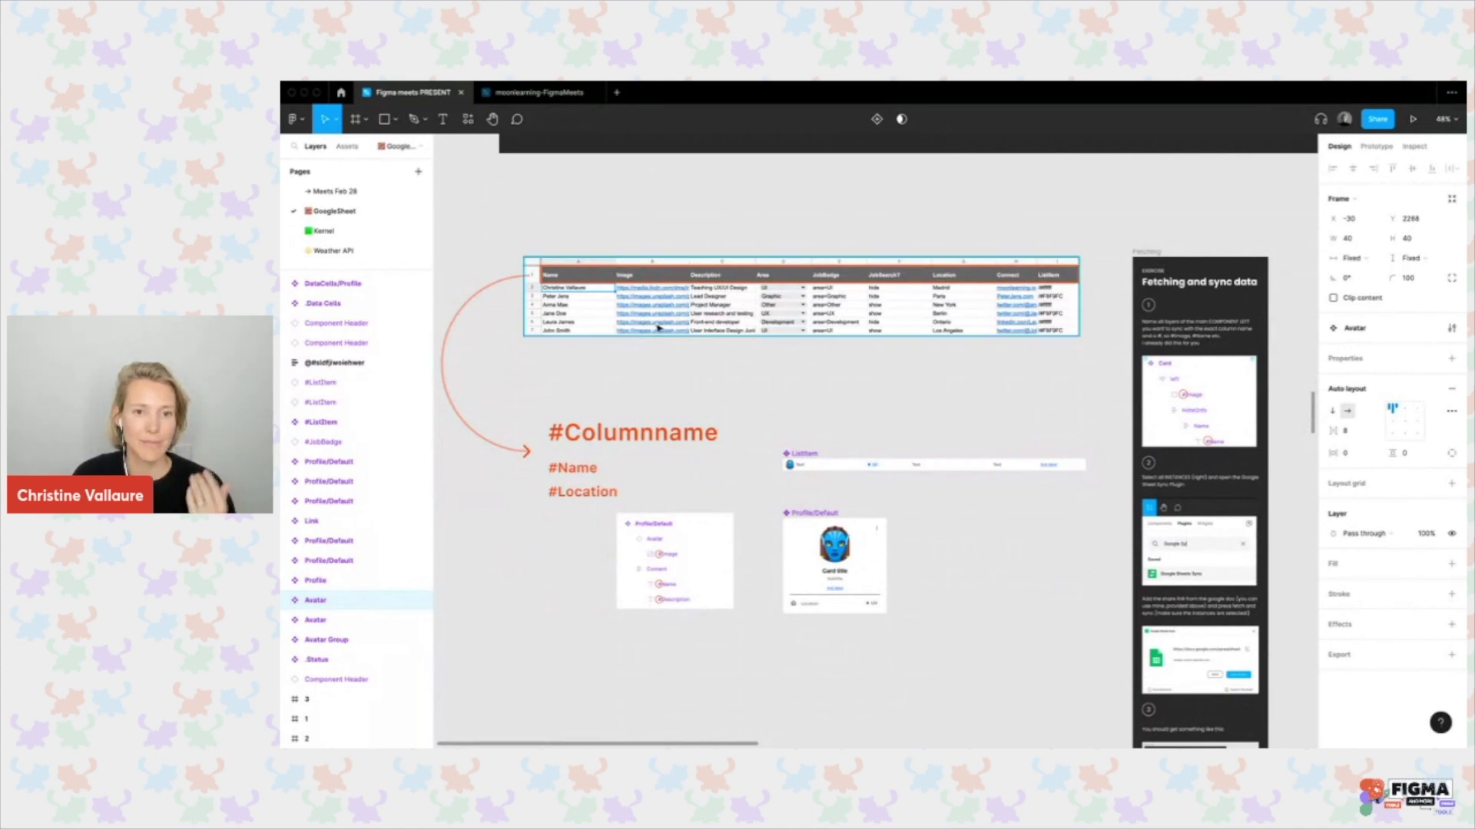
# Examine the #Columnname layer naming example for the Profile/Default component and hide the interface.
pyautogui.scroll(3, 657, 541)
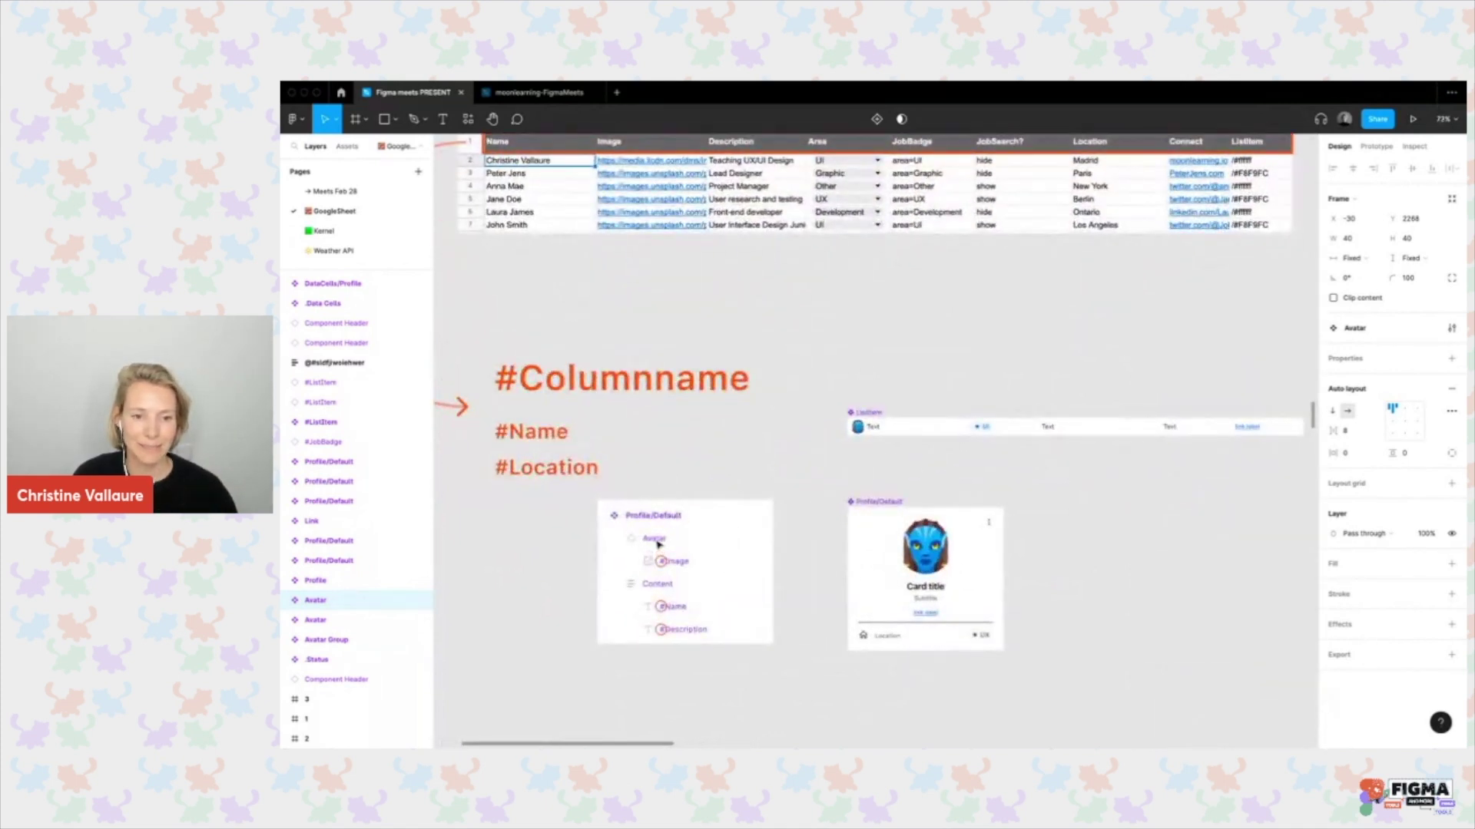
pyautogui.scroll(-2, 657, 541)
pyautogui.hotkey('ctrl', '\\')
pyautogui.scroll(2, 657, 543)
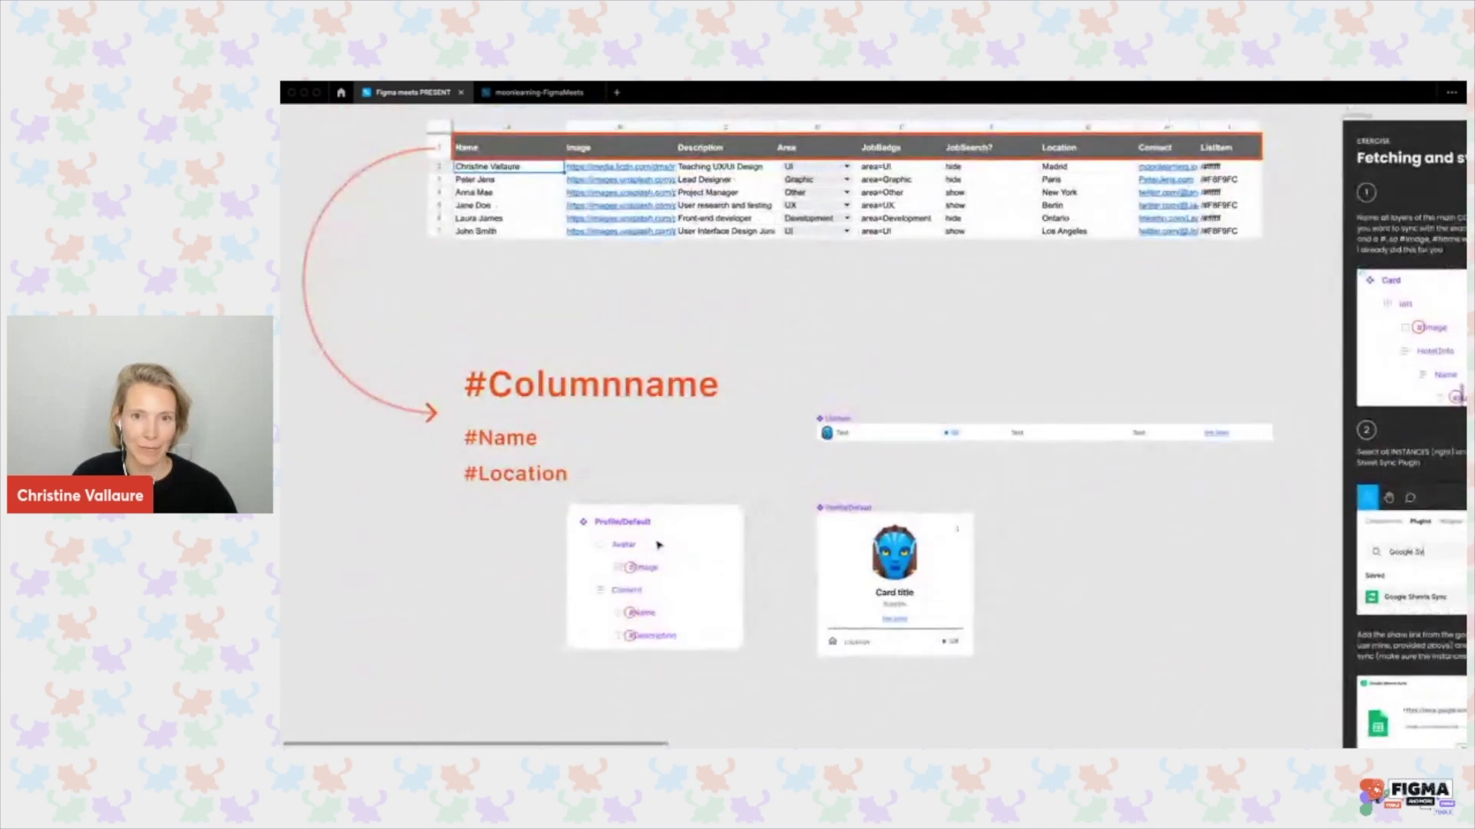
# Compare the sheet's header row with the #-prefixed layer names in the Profile/Default layer list.
pyautogui.scroll(2, 657, 544)
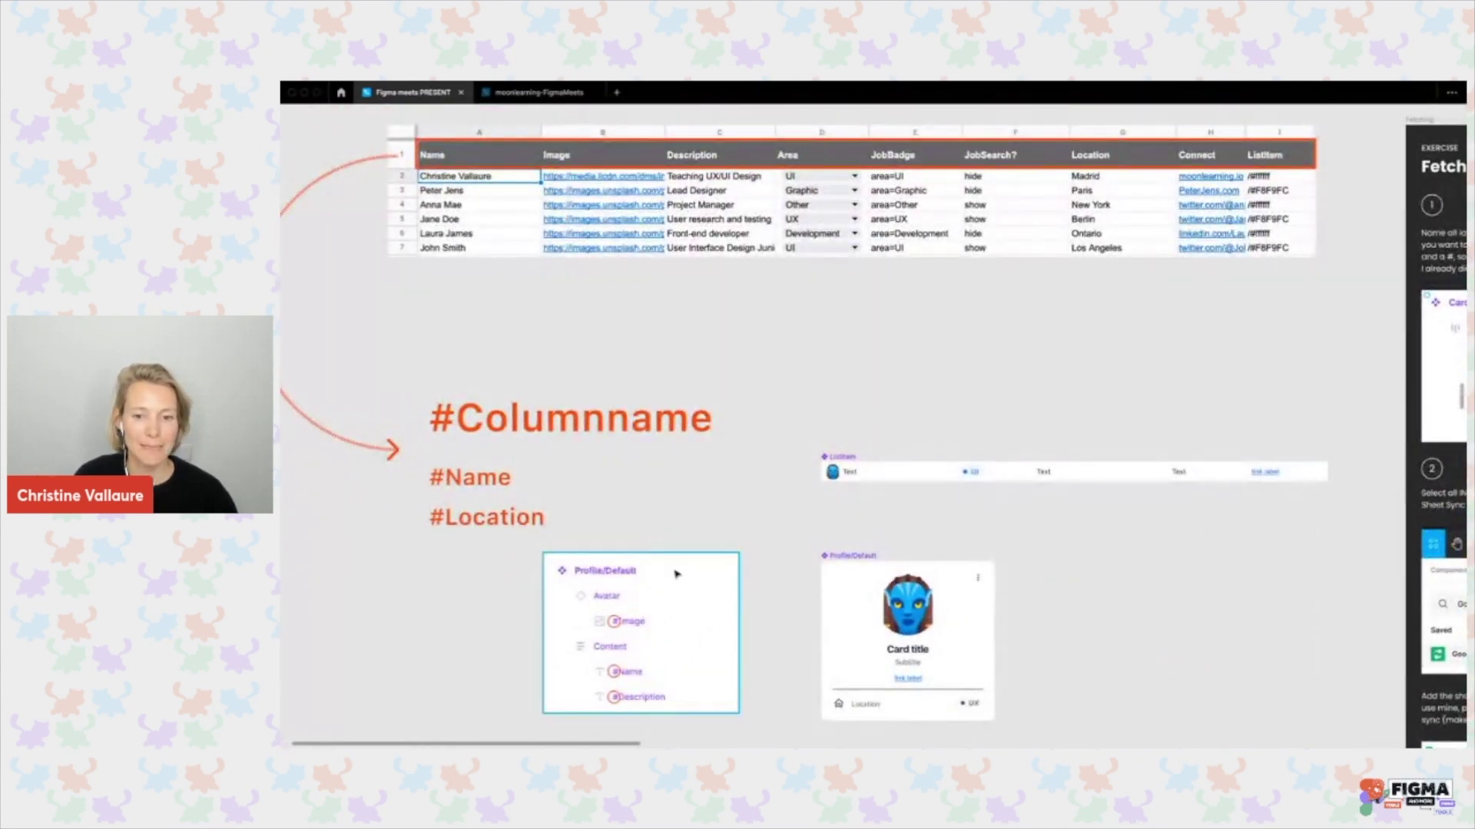
pyautogui.scroll(-2, 669, 572)
pyautogui.scroll(3, 713, 591)
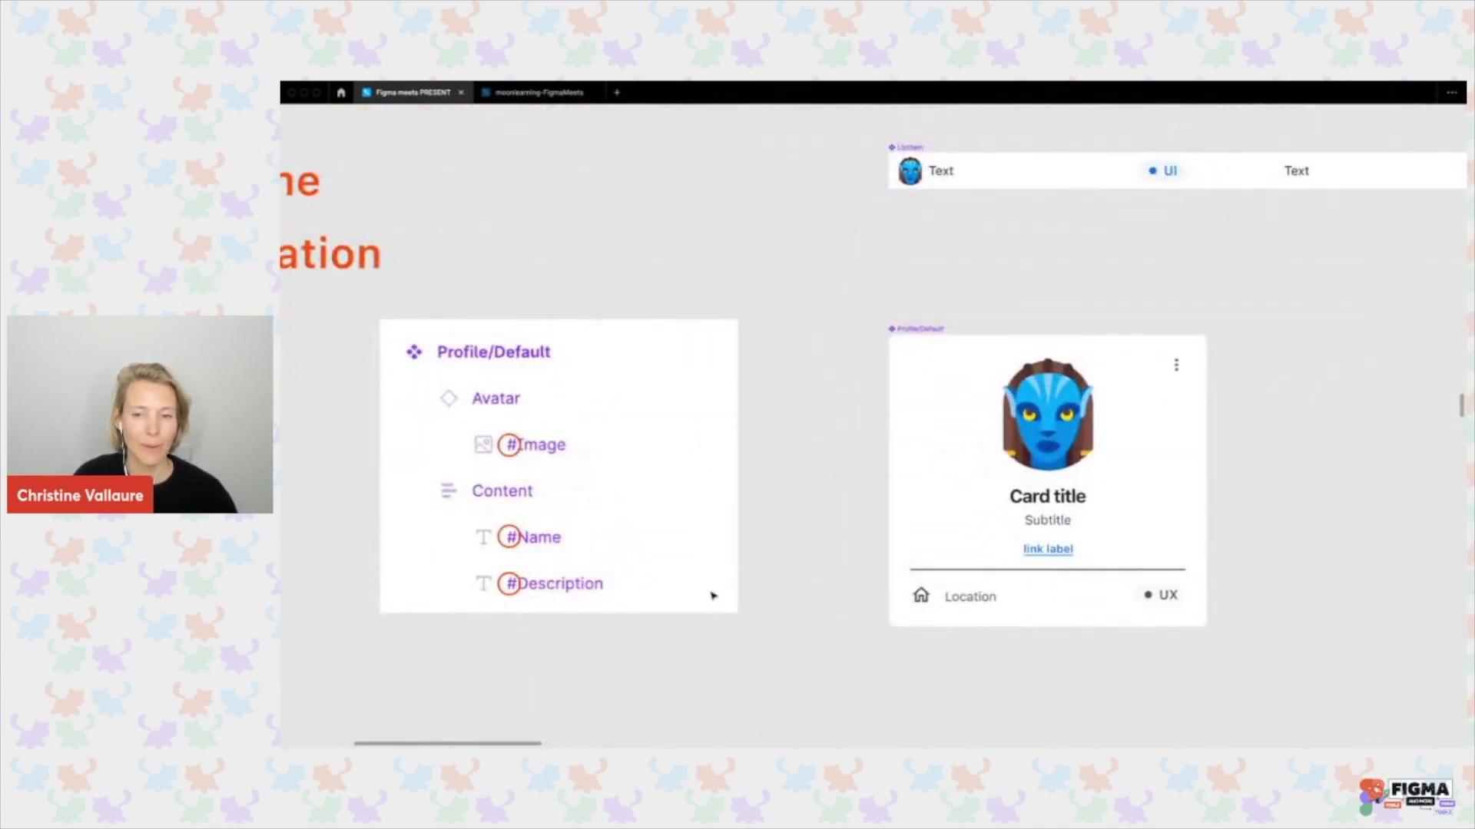
pyautogui.scroll(3, 515, 451)
pyautogui.hscroll(-2, 514, 451)
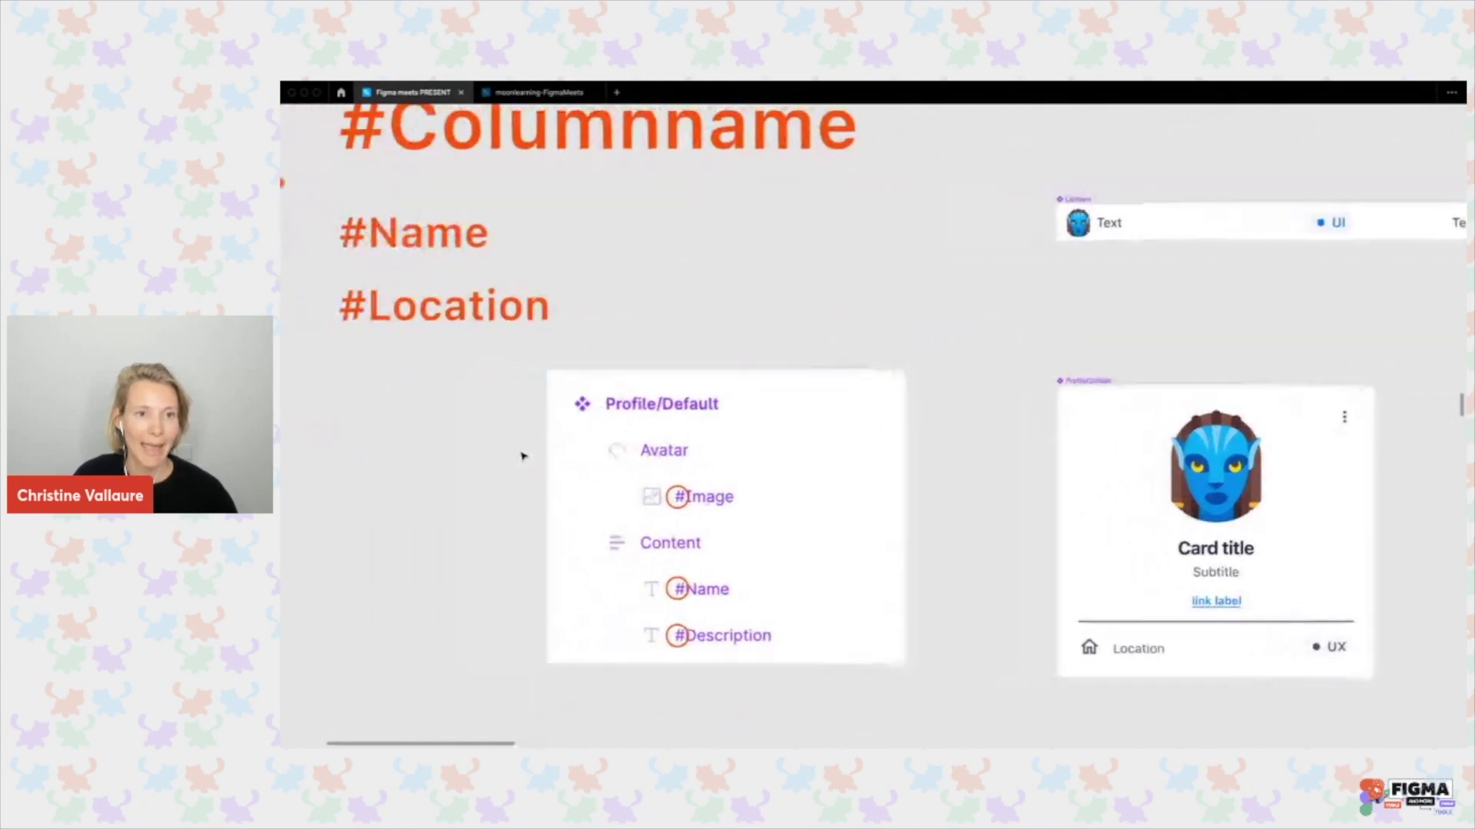
pyautogui.scroll(-5, 522, 457)
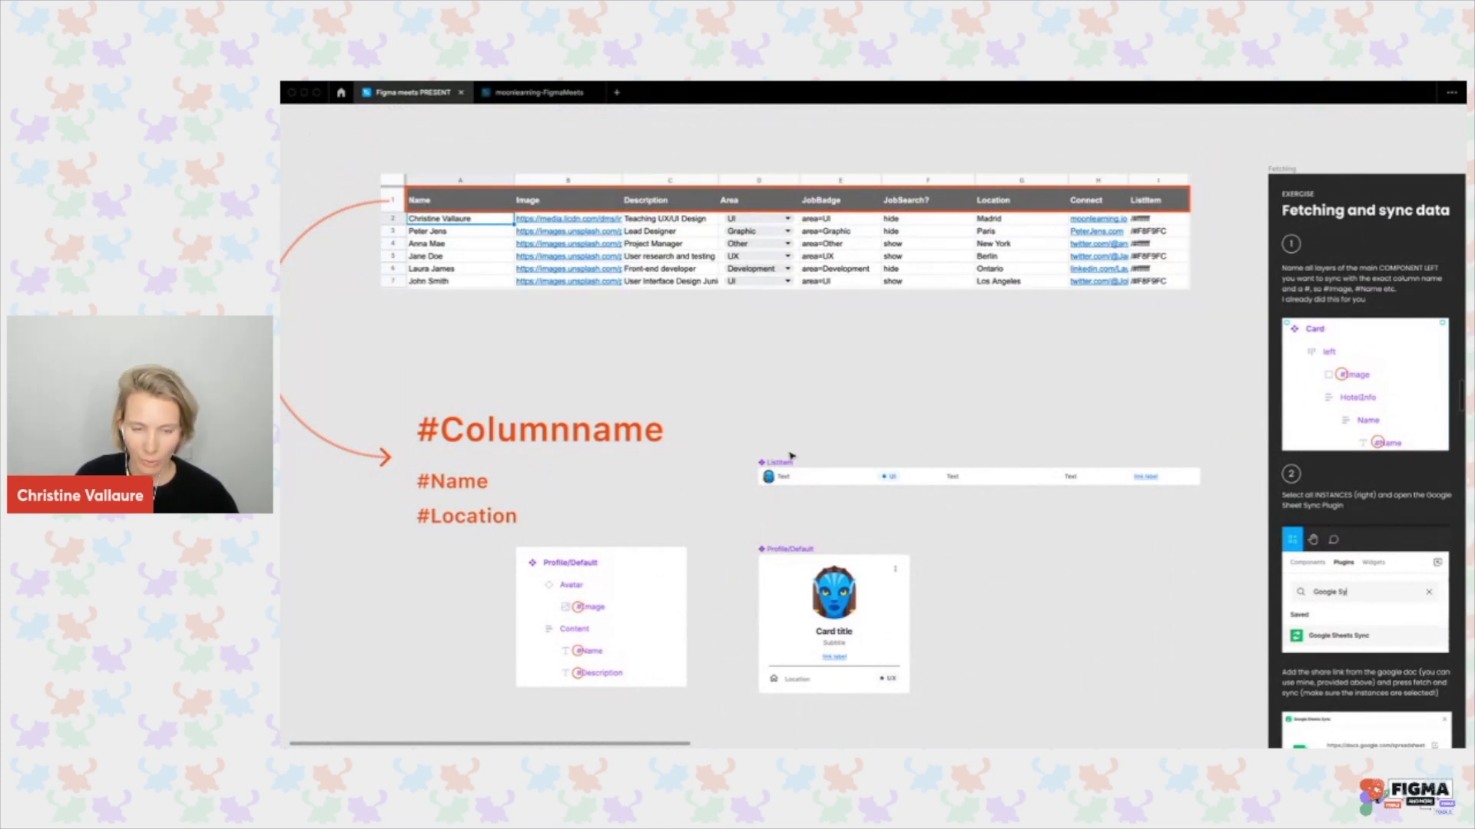
# Show the interface again and inspect the #Image and #Name layers inside the Profile/Default card component.
pyautogui.hotkey('ctrl', '\\')
pyautogui.scroll(-2, 791, 456)
pyautogui.scroll(5, 791, 456)
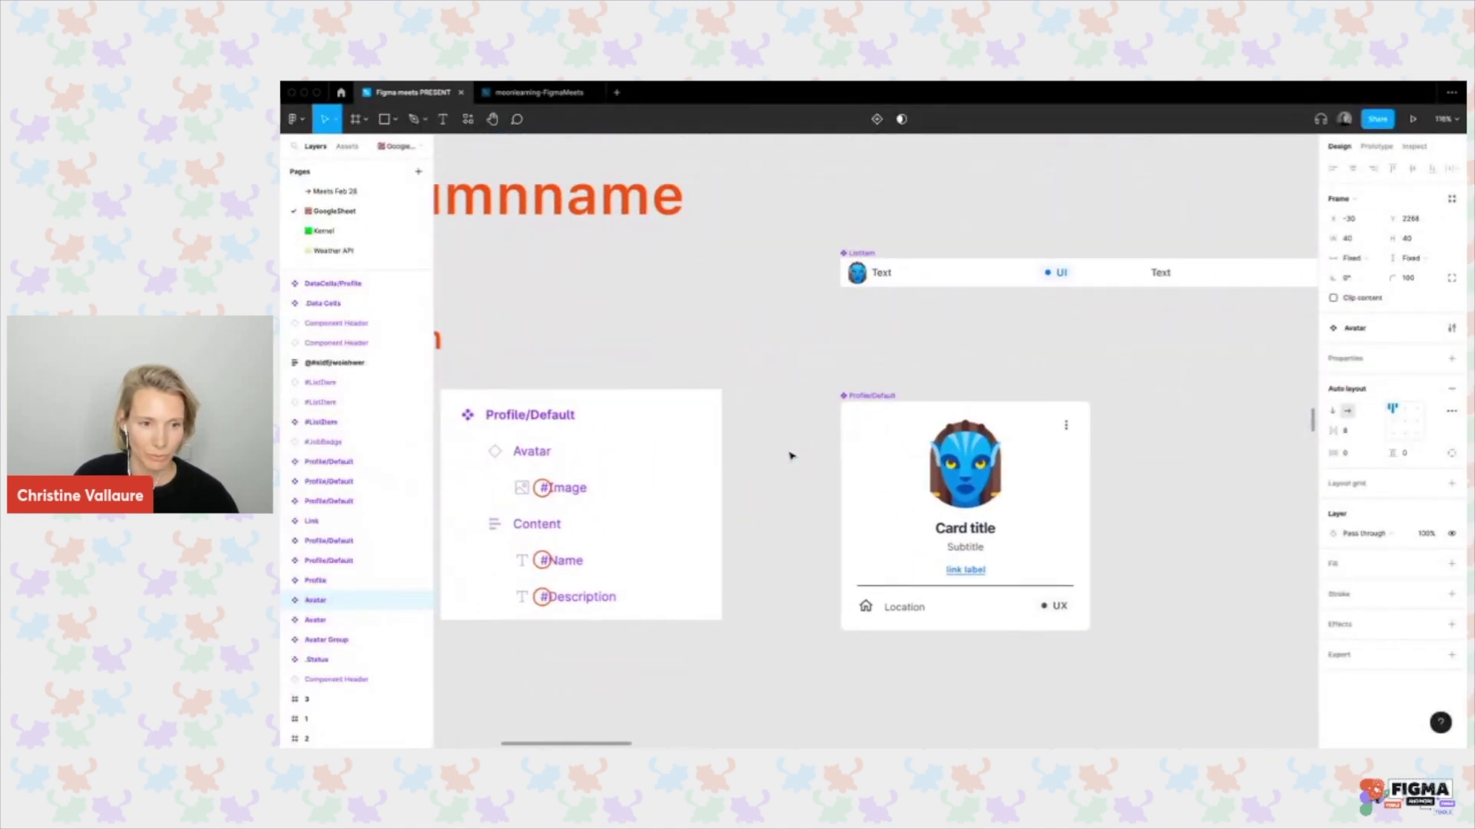
pyautogui.hscroll(-1, 791, 456)
pyautogui.keyDown('super'); pyautogui.click(986, 480); pyautogui.keyUp('super')
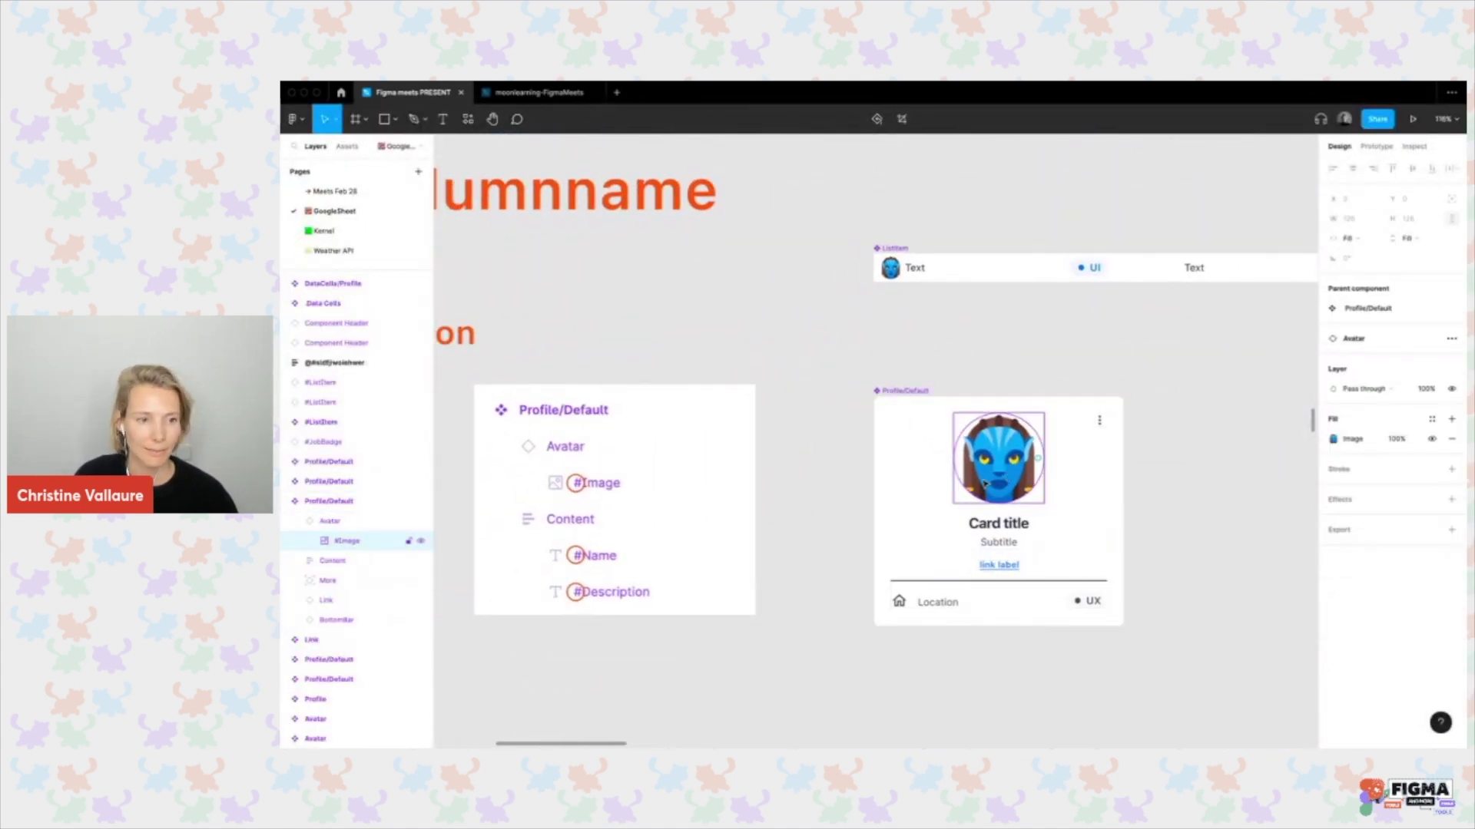
pyautogui.keyDown('super'); pyautogui.click(993, 524); pyautogui.keyUp('super')
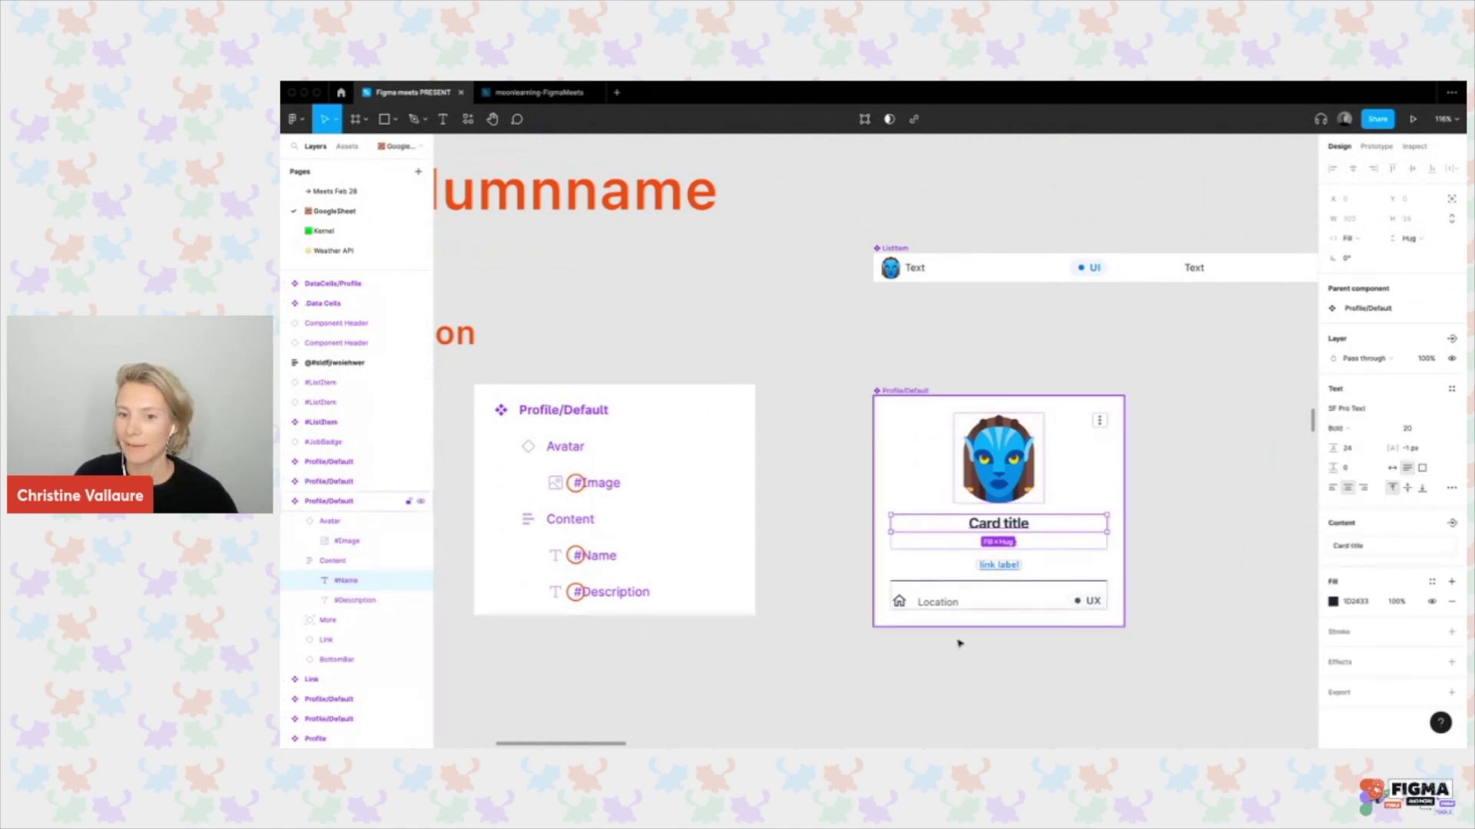
pyautogui.click(1191, 553)
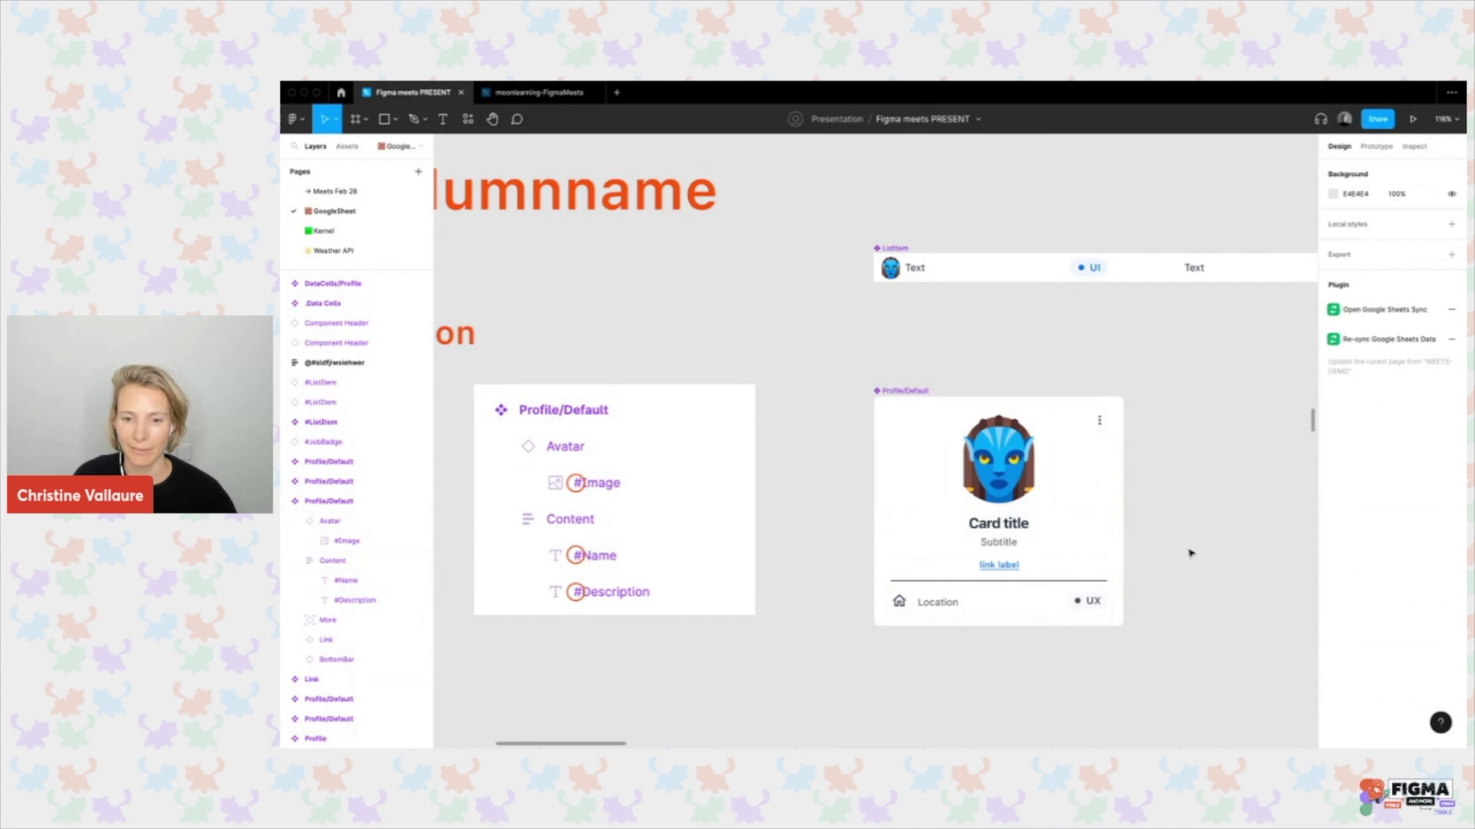
# Select the table frame and card frame holding the placeholder instances and run the Google Sheets Sync plugin.
pyautogui.scroll(-5, 1168, 548)
pyautogui.hscroll(5, 1168, 548)
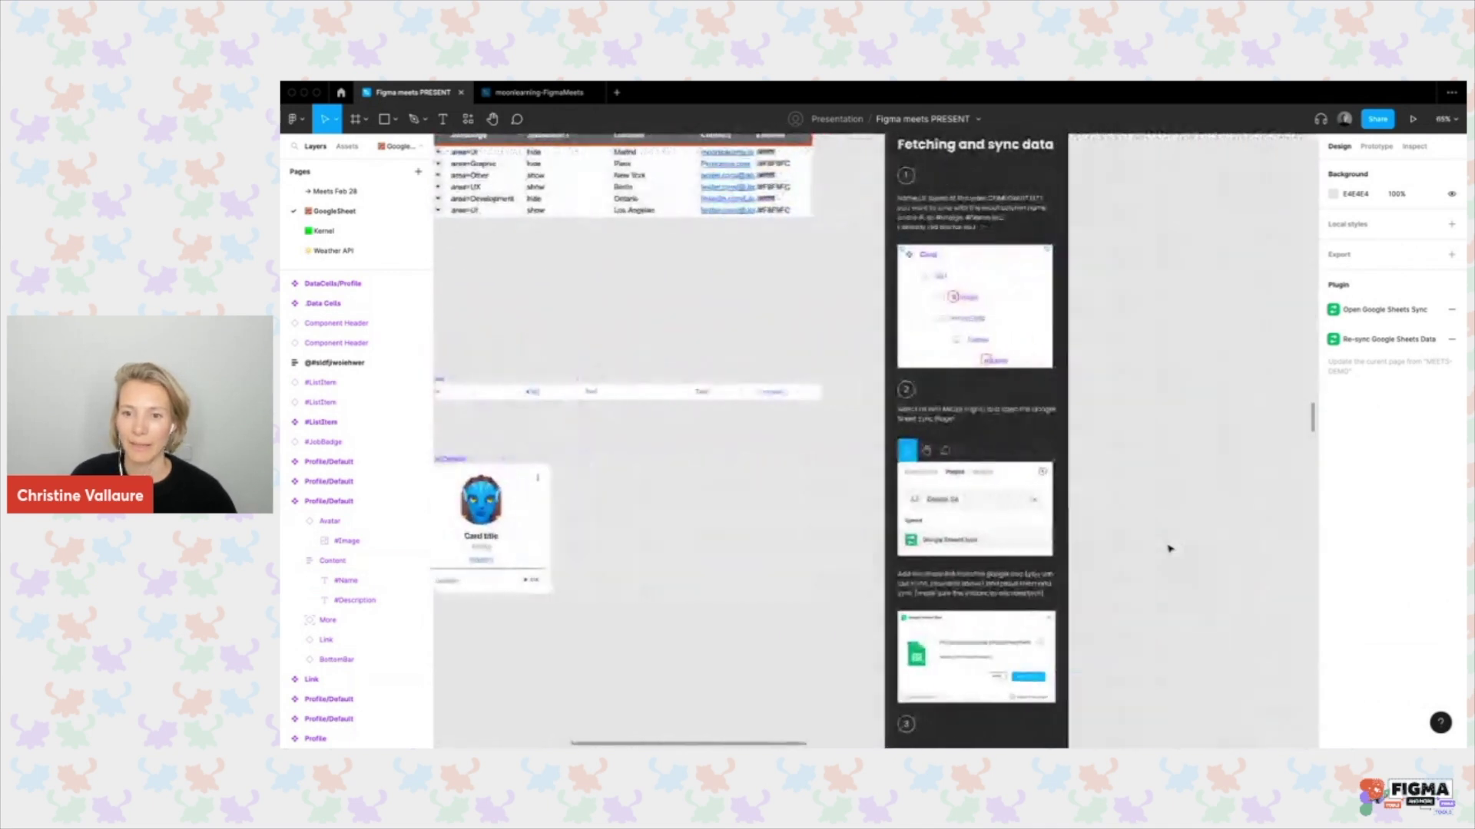
pyautogui.hscroll(3, 1168, 549)
pyautogui.scroll(-1, 1168, 548)
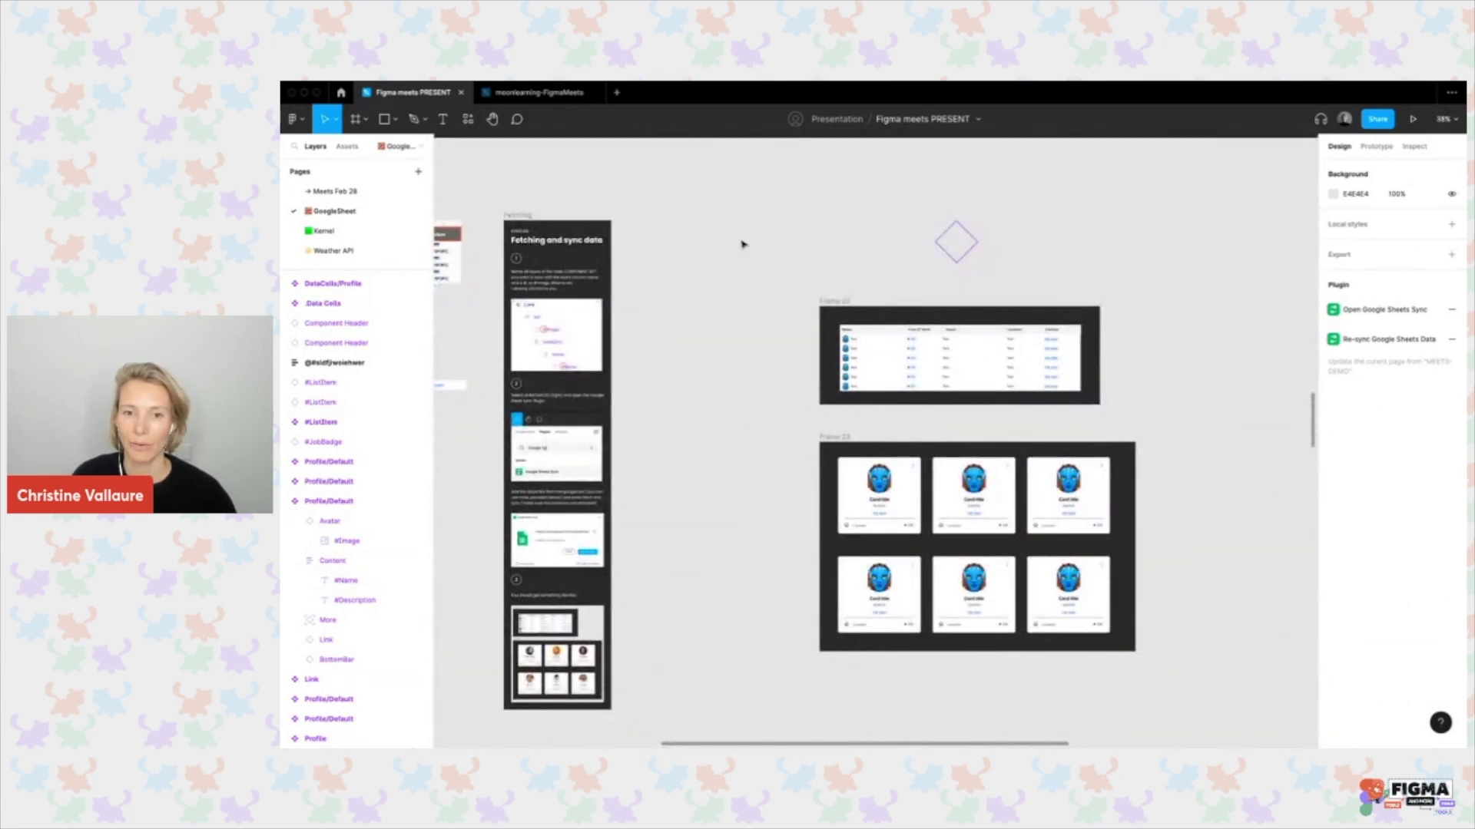
pyautogui.moveTo(783, 296); pyautogui.dragTo(1145, 652)
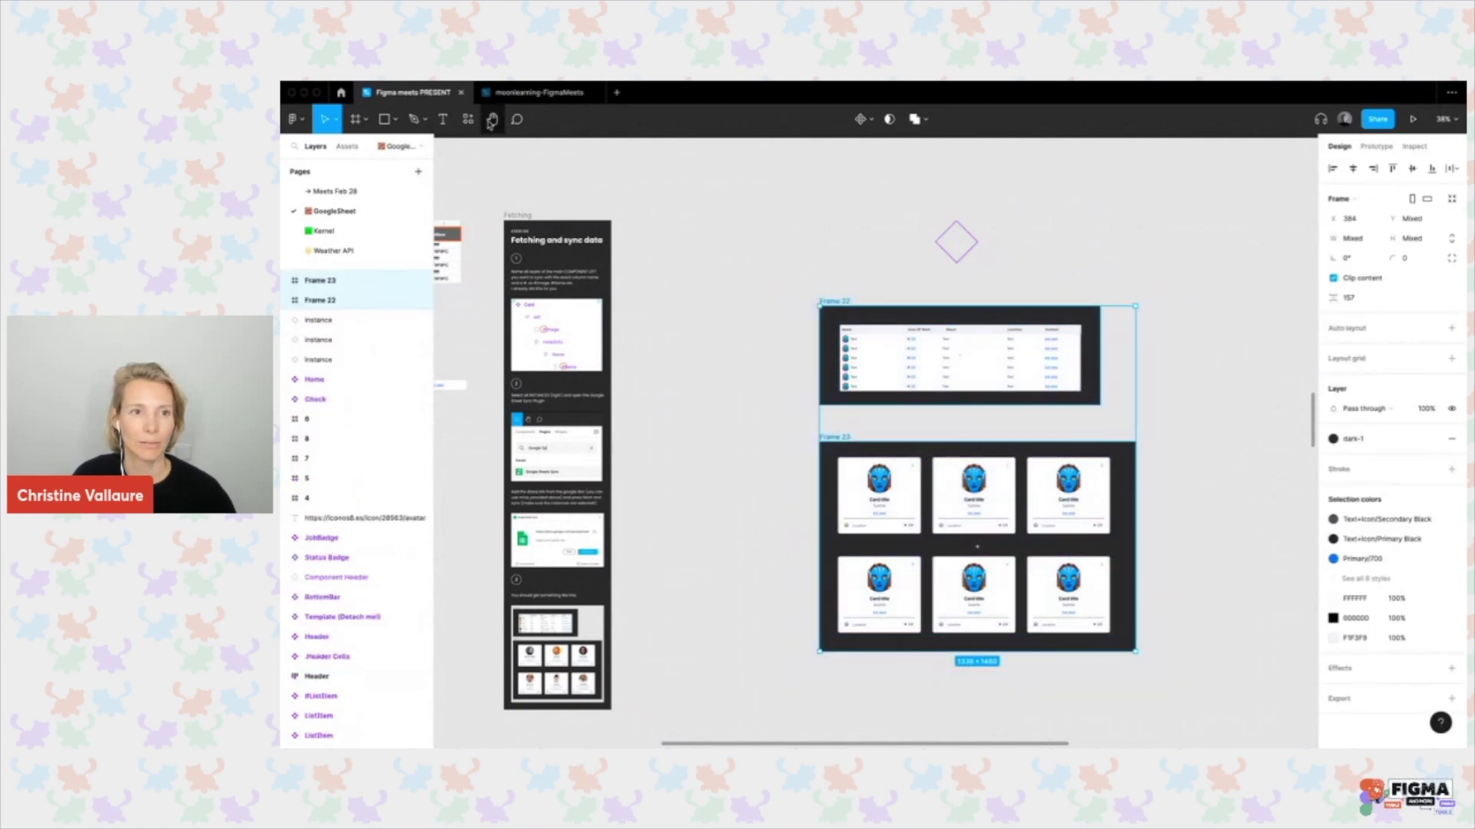
pyautogui.click(471, 121)
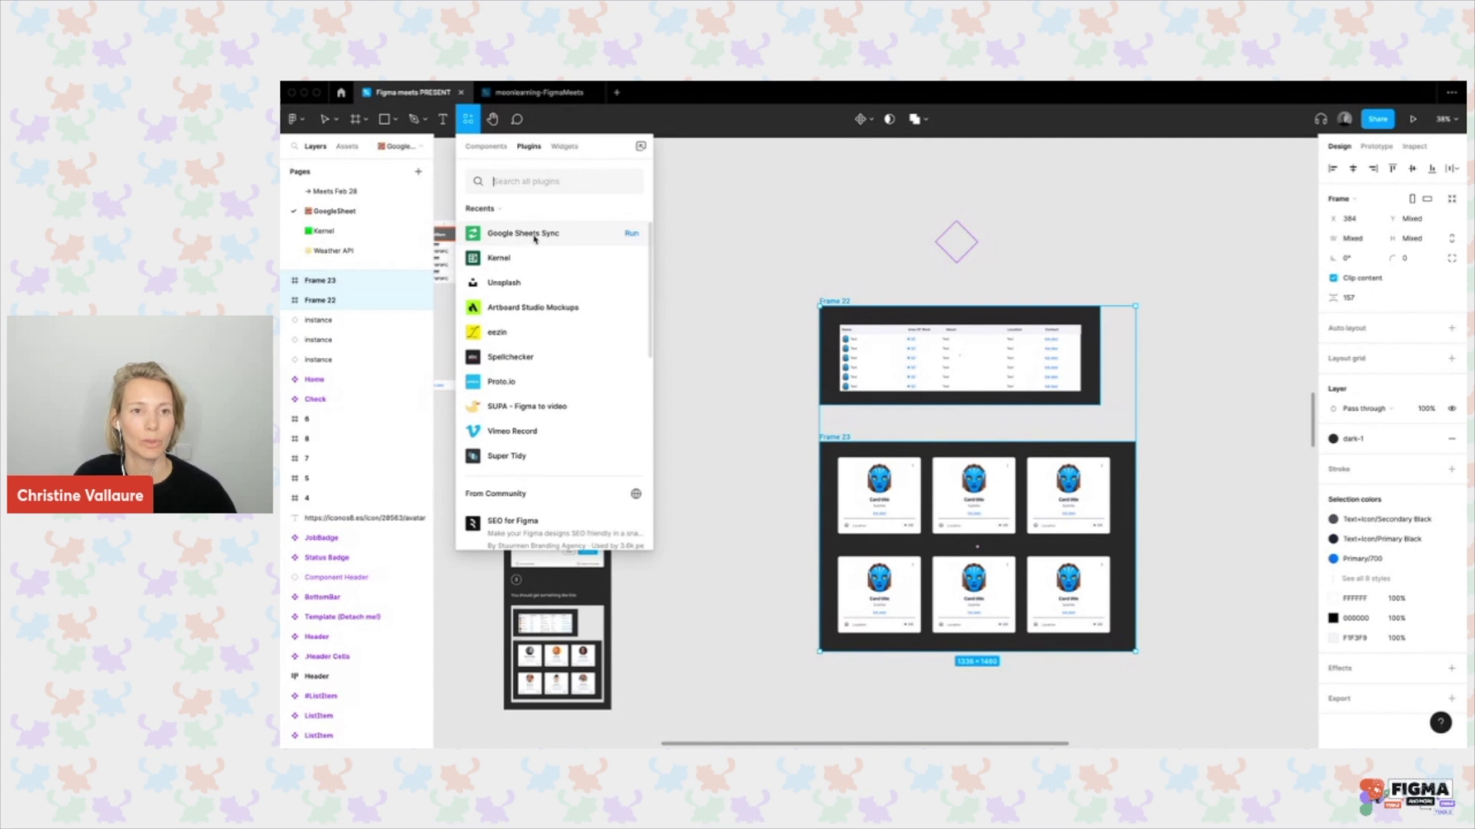
pyautogui.click(630, 234)
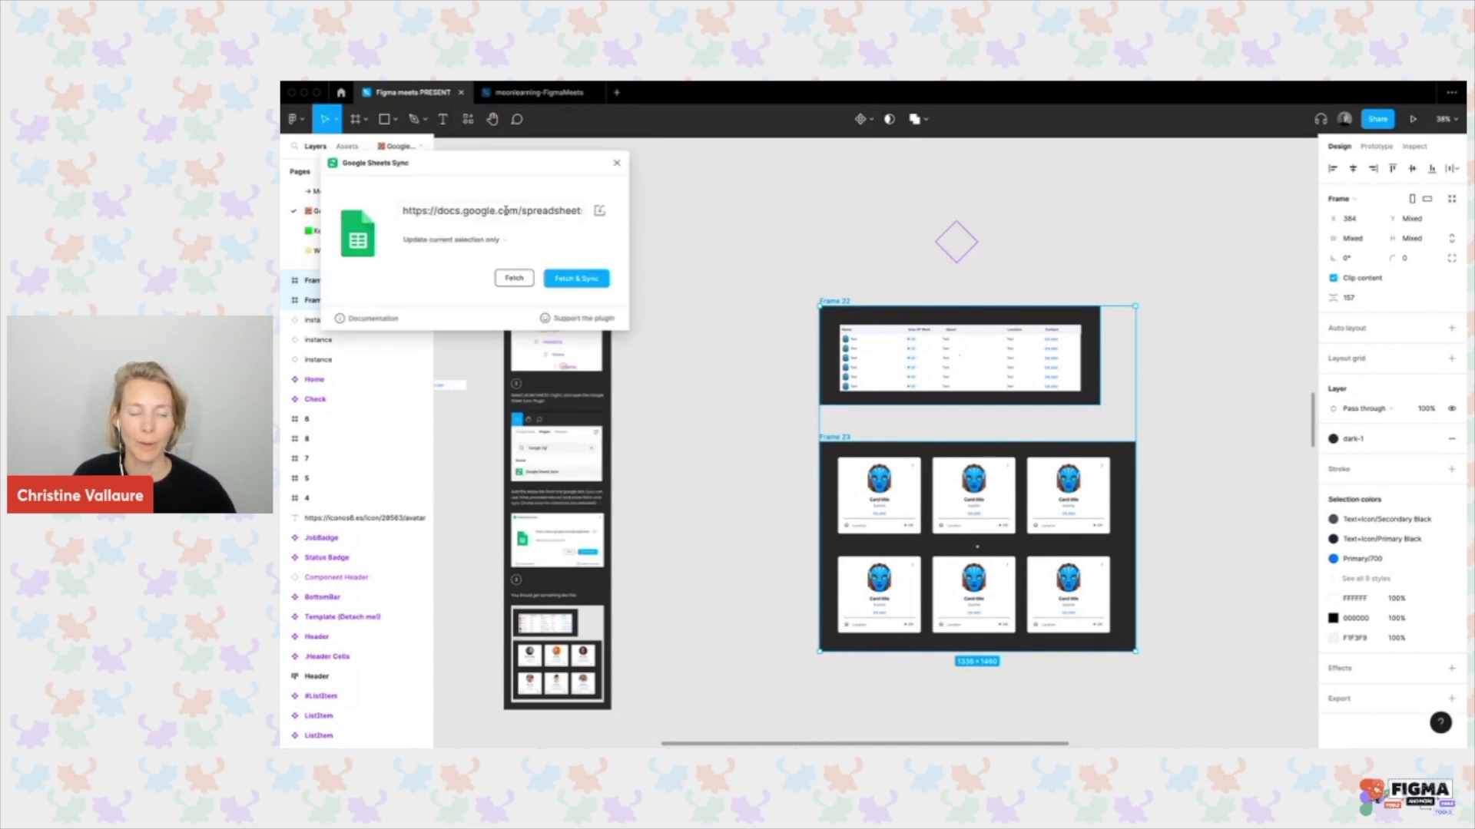
# Examine the note beside the sample sheet about the link access required for the app.
pyautogui.scroll(5, 776, 248)
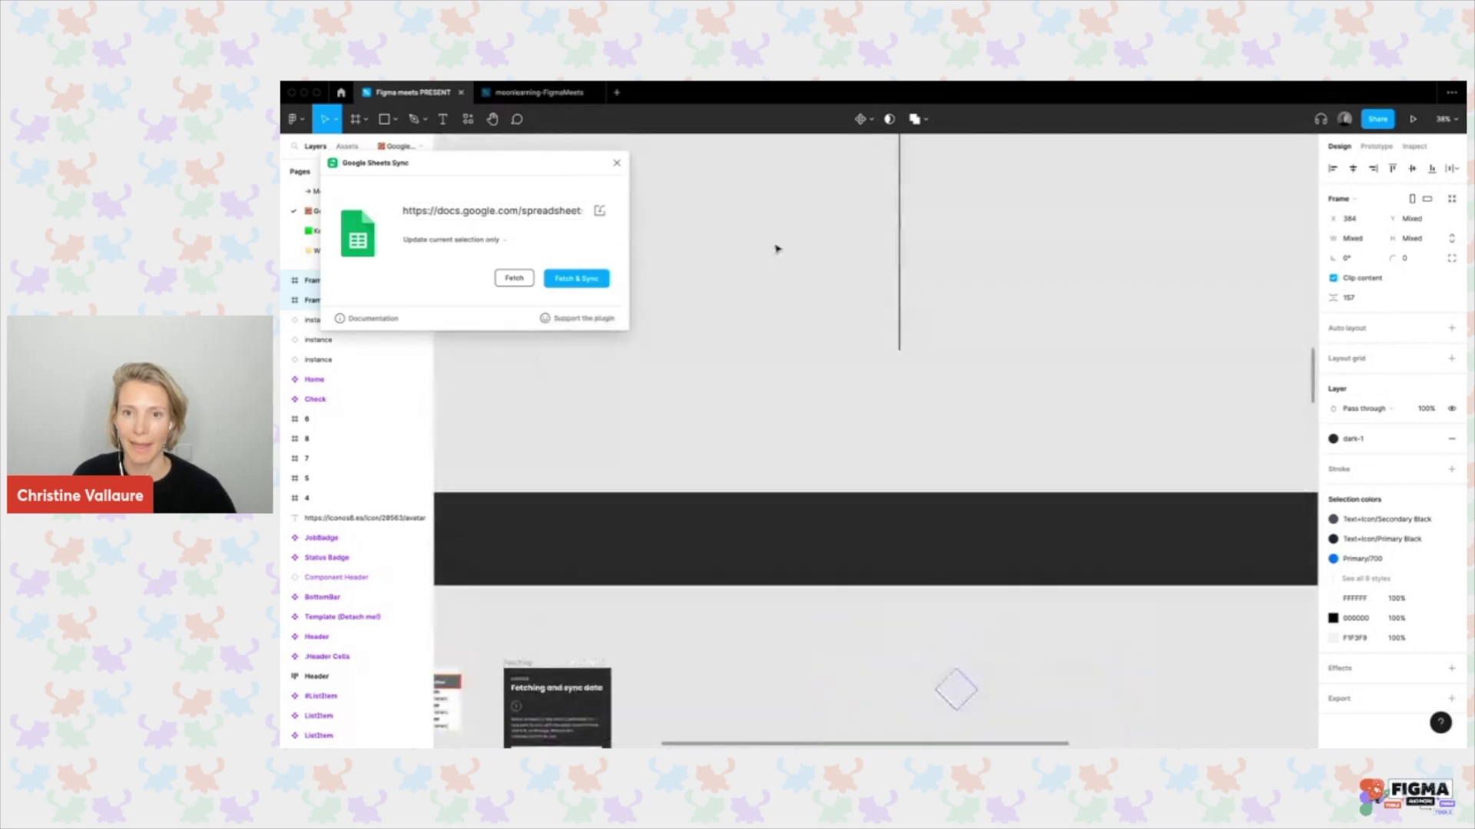
pyautogui.keyDown('ctrl'); pyautogui.scroll(-5, 777, 247); pyautogui.keyUp('ctrl')
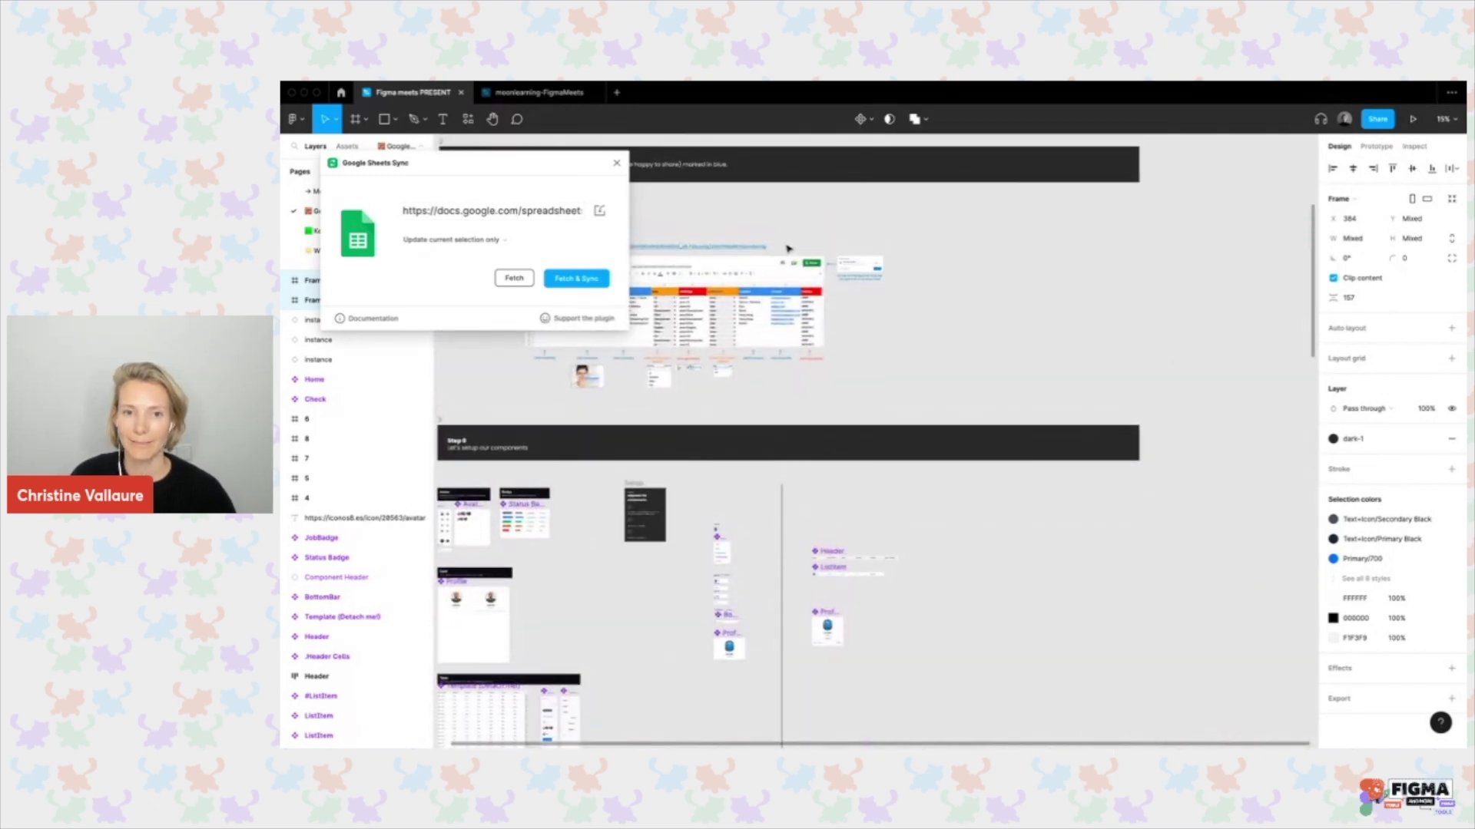
pyautogui.keyDown('ctrl'); pyautogui.scroll(10, 778, 248); pyautogui.keyUp('ctrl')
pyautogui.keyDown('ctrl'); pyautogui.scroll(5, 859, 266); pyautogui.keyUp('ctrl')
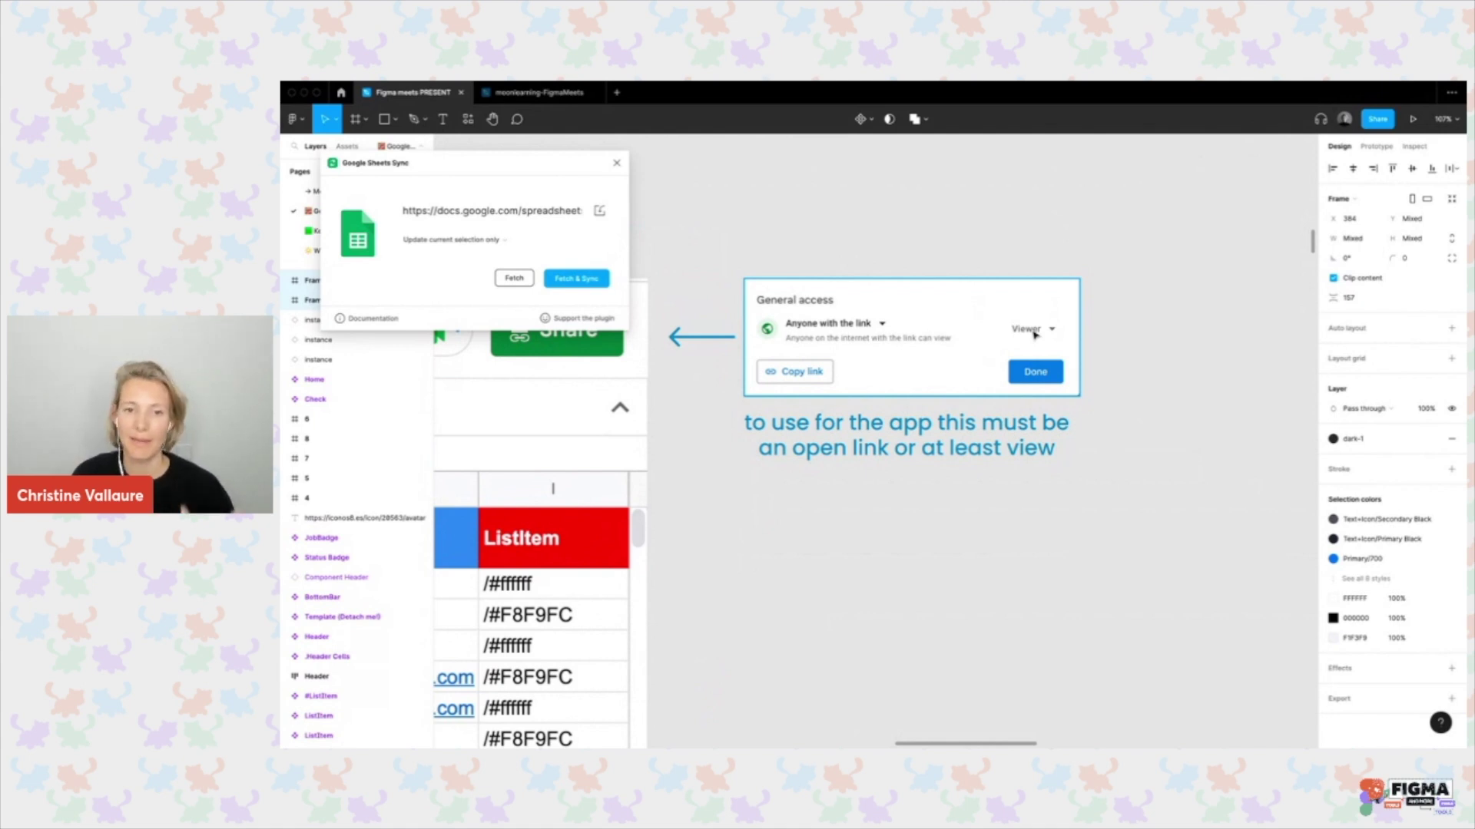
pyautogui.scroll(-5, 1033, 334)
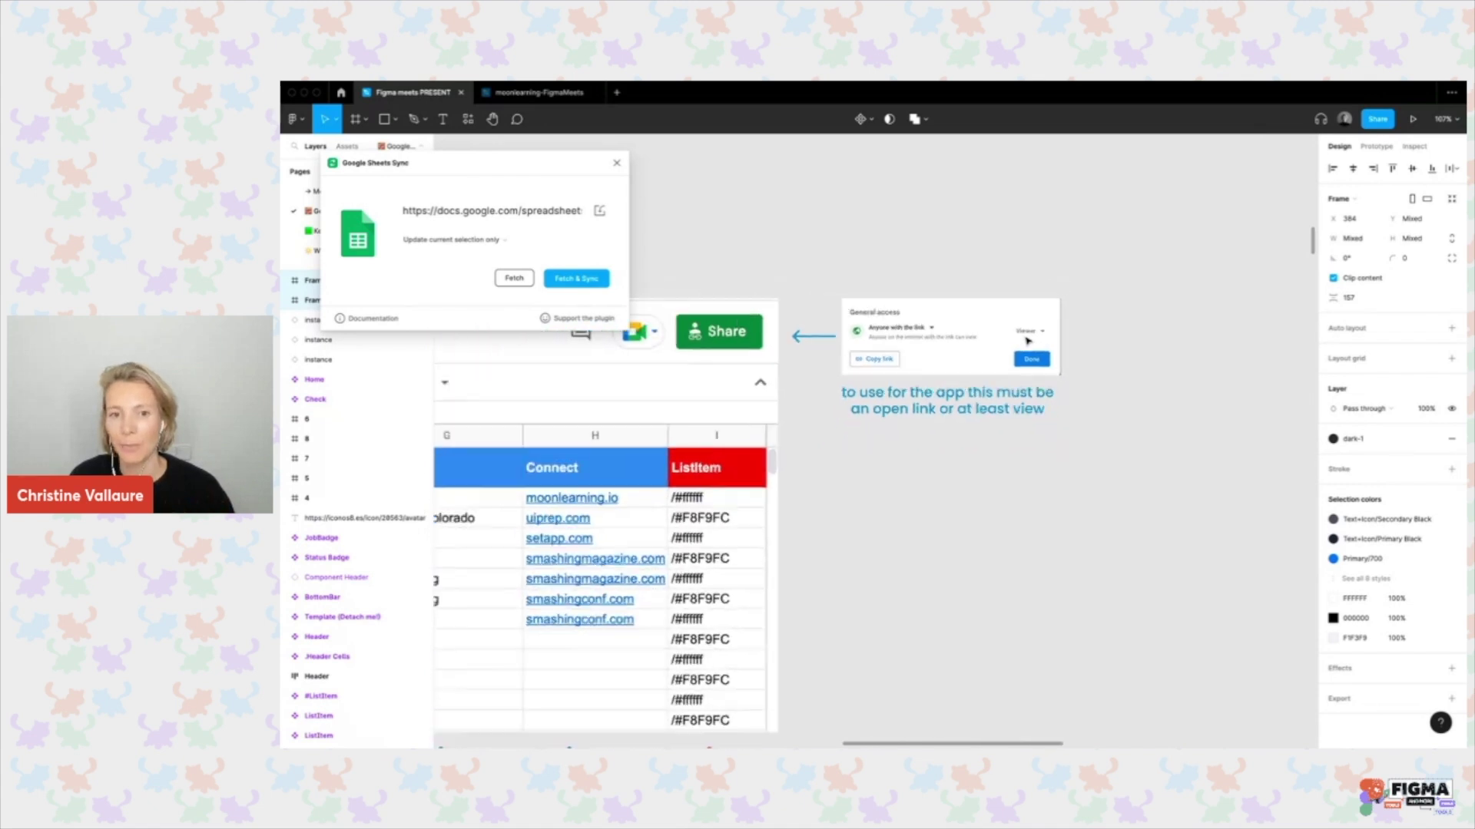
pyautogui.scroll(-6, 1027, 340)
pyautogui.scroll(-6, 1028, 340)
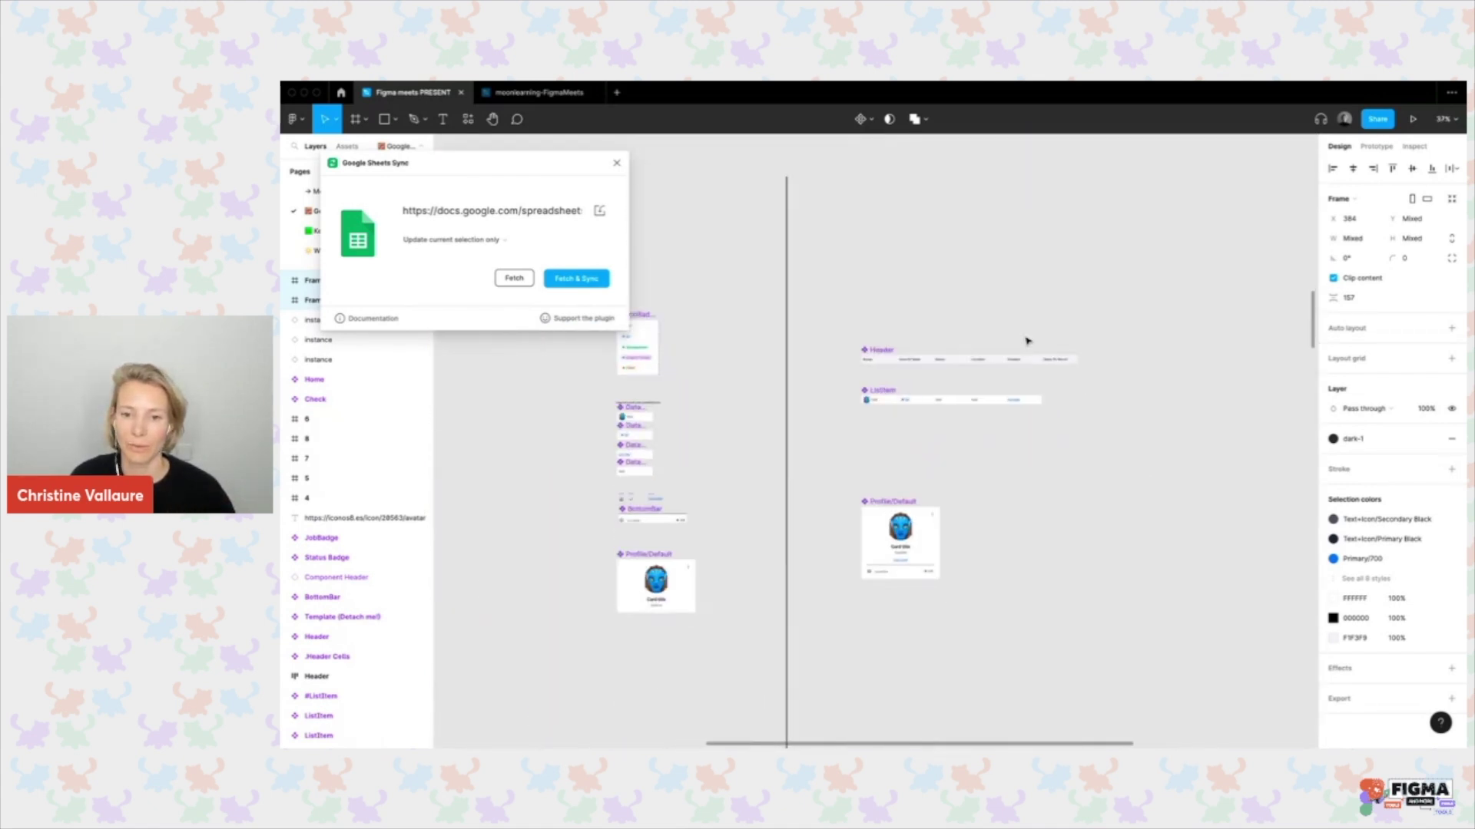
pyautogui.scroll(5, 903, 457)
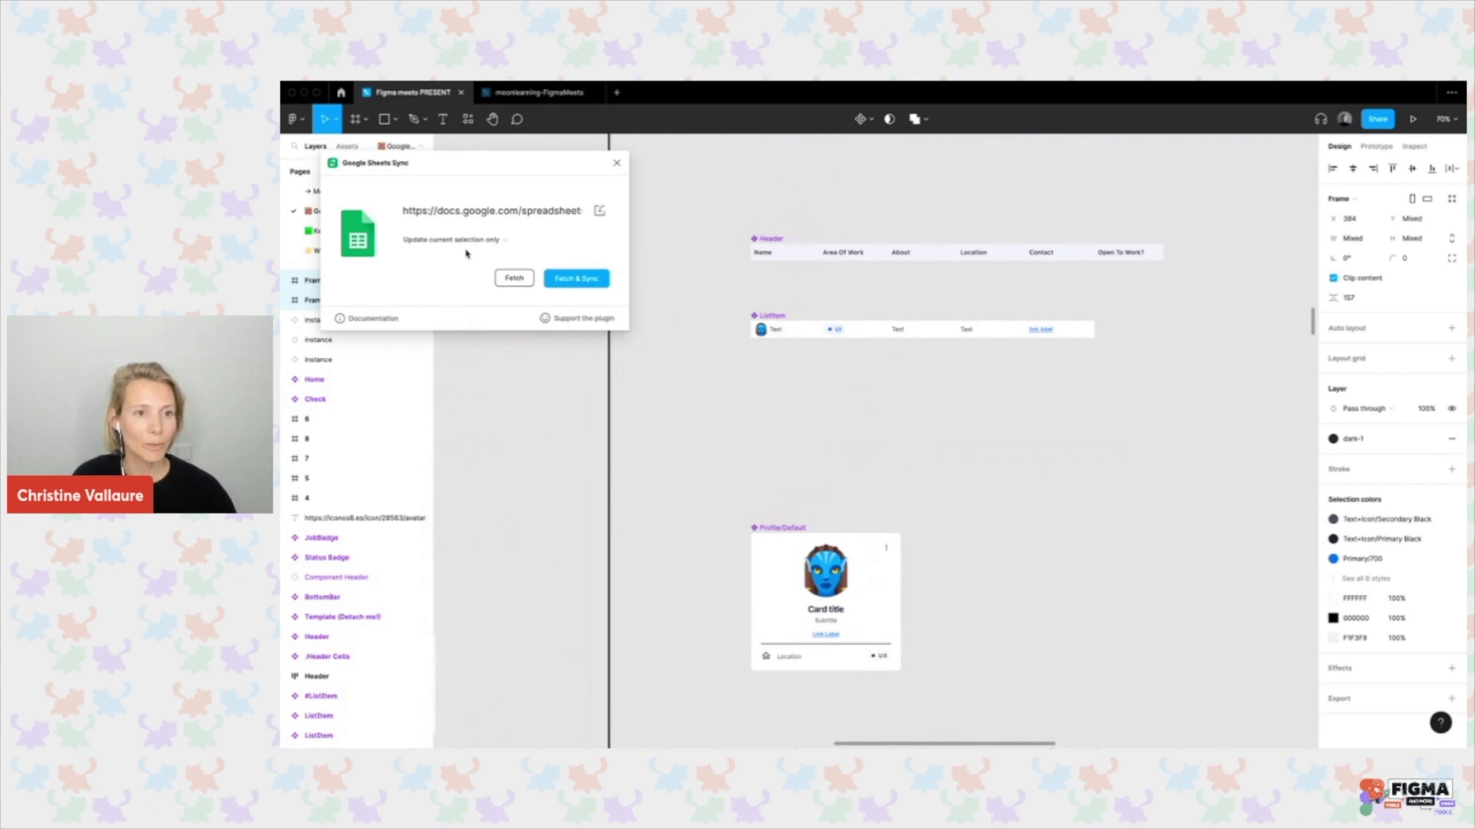
# Review the plugin's update scope options and keep Update current selection only.
pyautogui.click(498, 245)
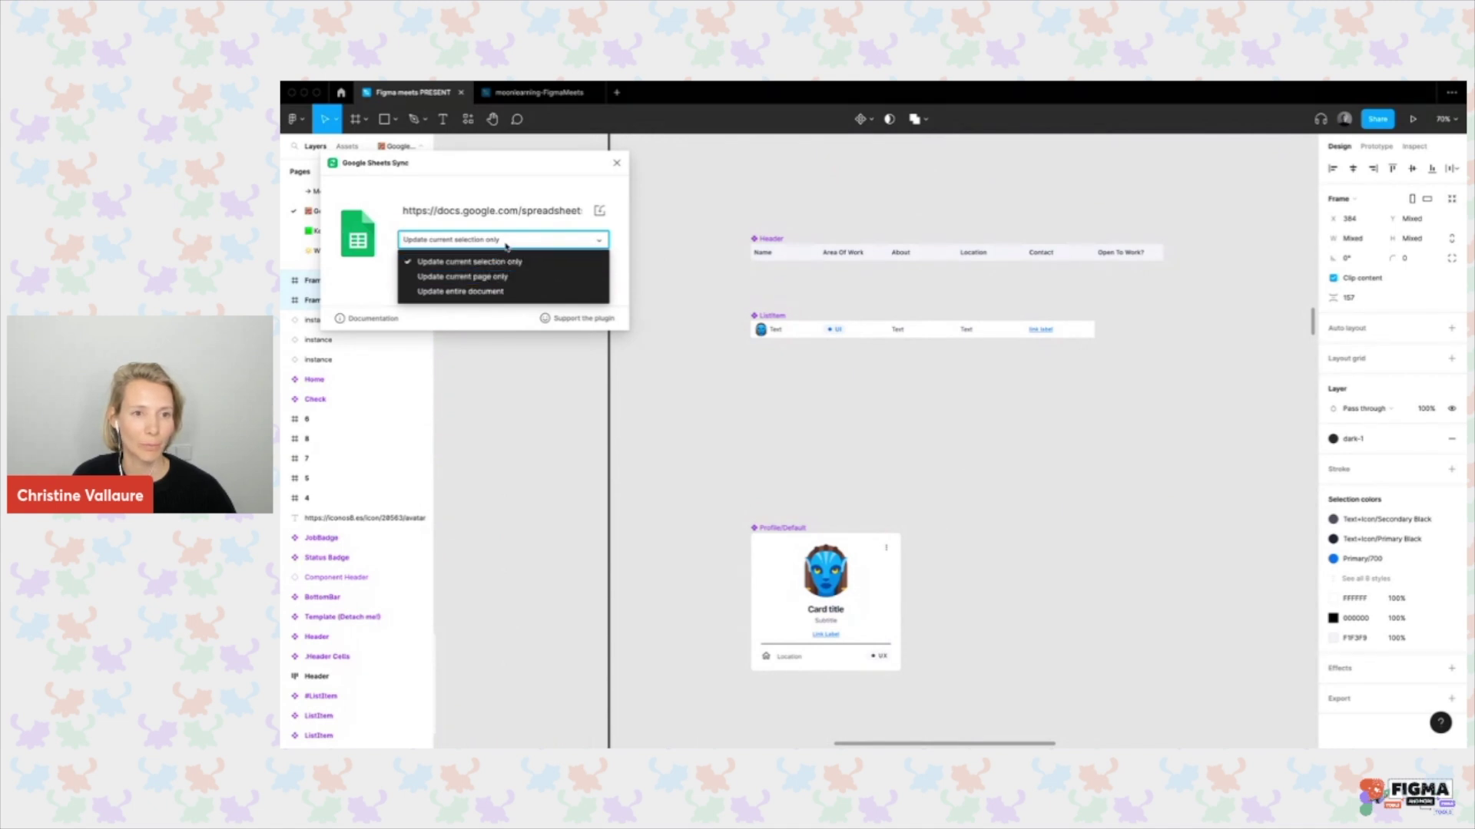
pyautogui.click(506, 245)
pyautogui.click(506, 245)
pyautogui.click(508, 244)
pyautogui.click(508, 245)
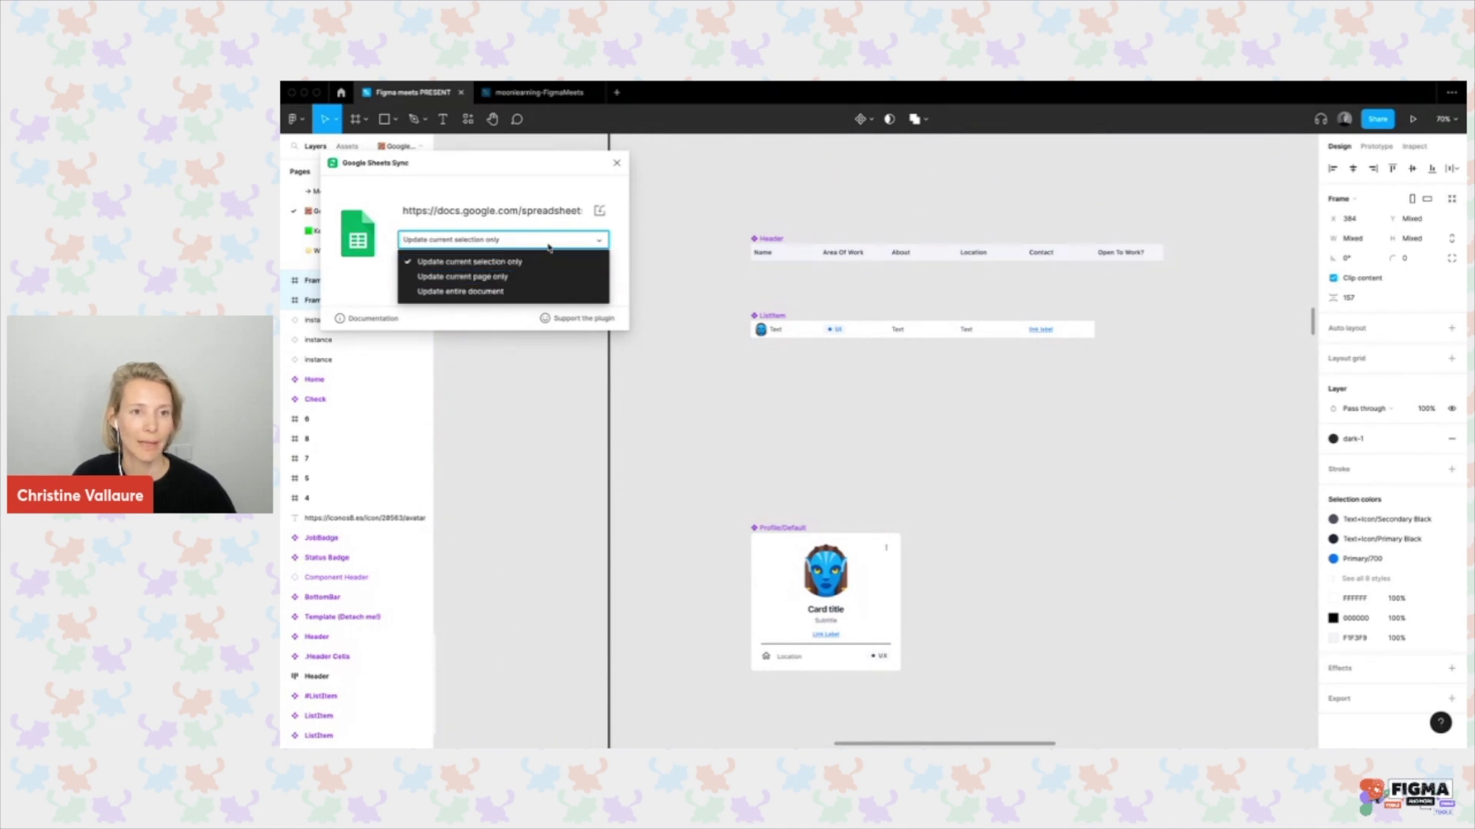
pyautogui.click(612, 225)
# Fetch and sync the Google Sheet data into the selected table and card frames.
pyautogui.scroll(-3, 792, 359)
pyautogui.scroll(-5, 792, 359)
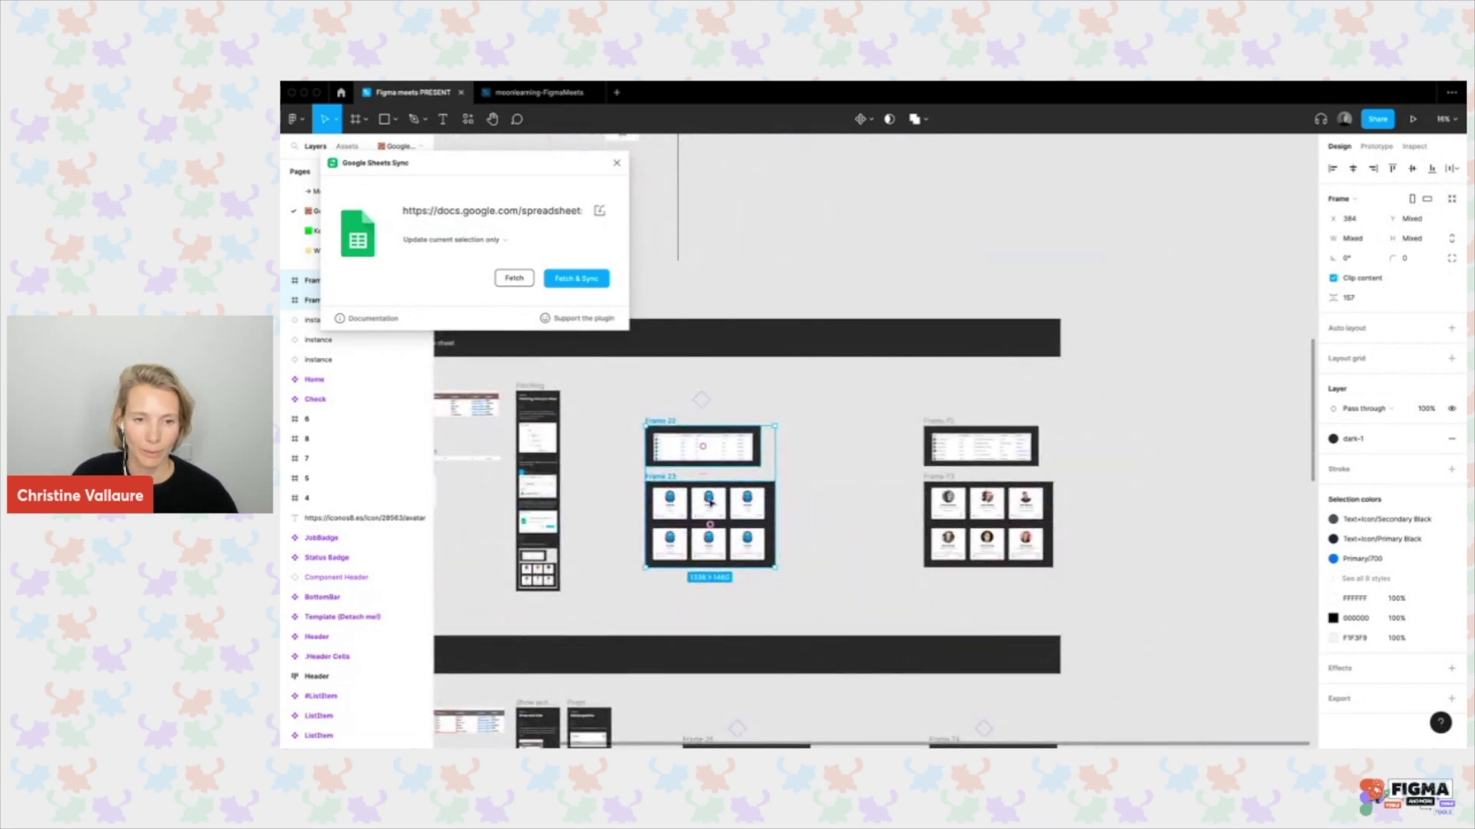
pyautogui.hotkey('shift', '2')
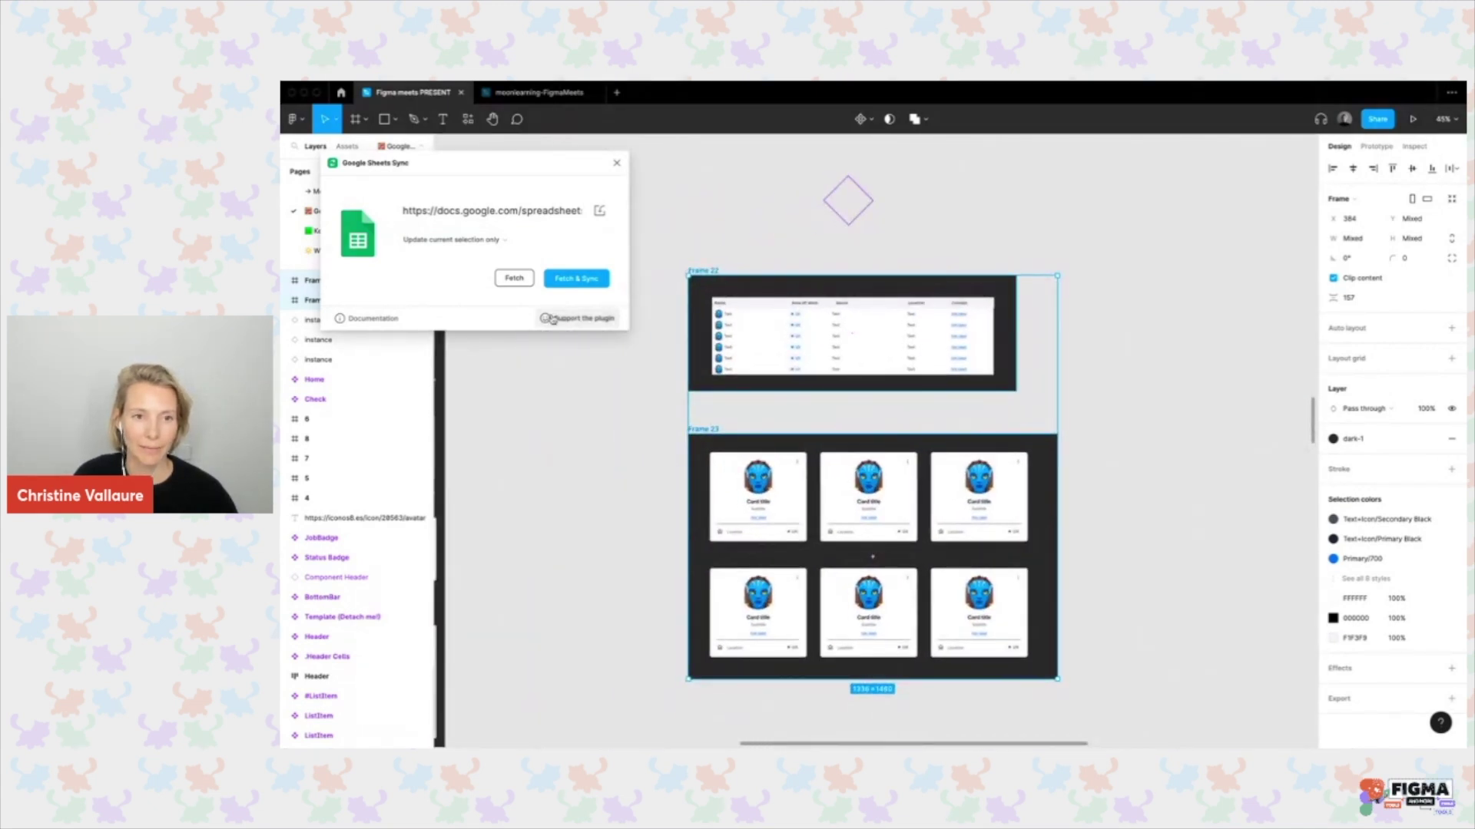
pyautogui.click(580, 281)
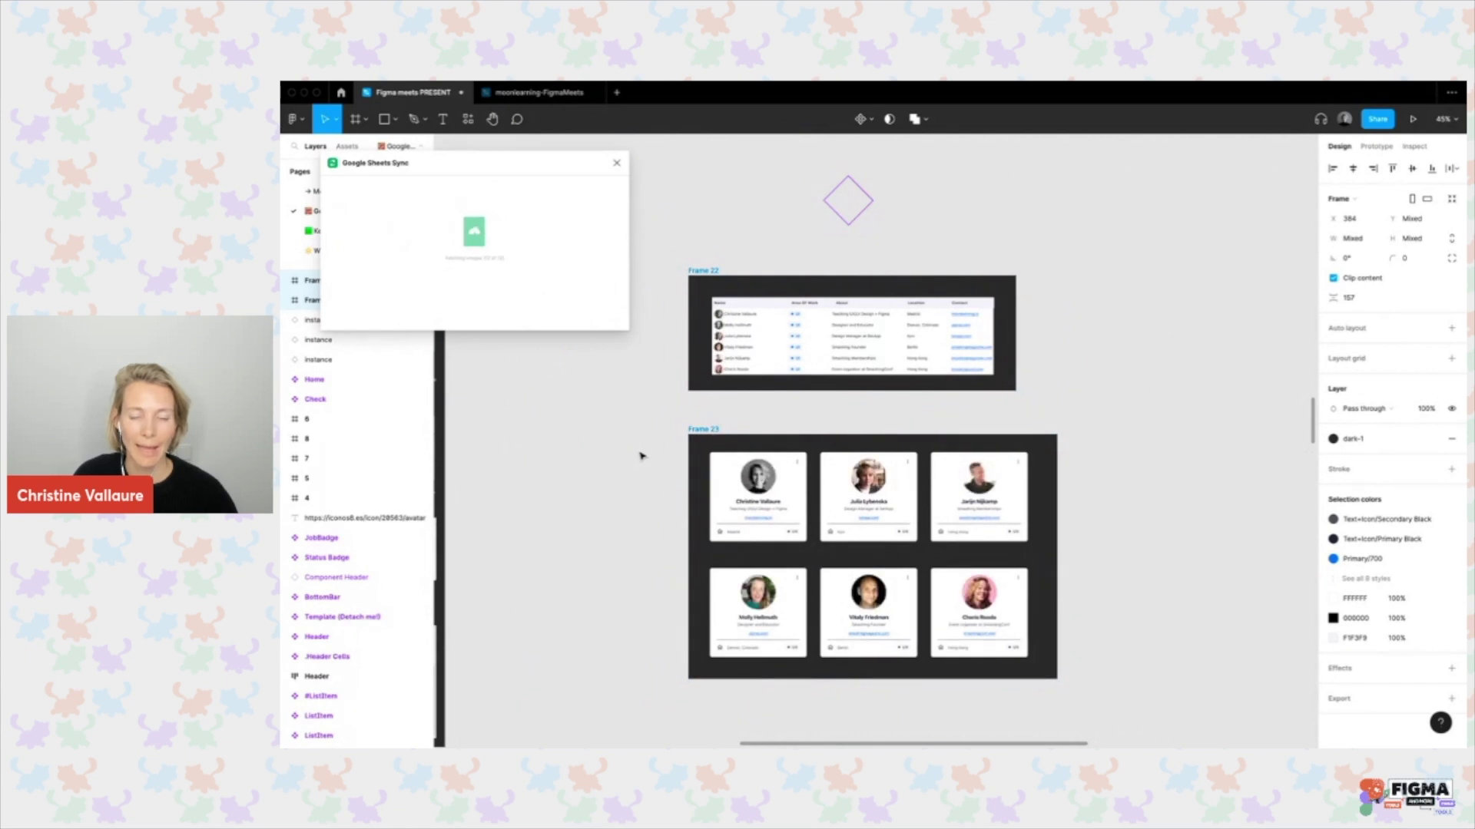
# Examine the images, names, descriptions, links and locations in the synced table and cards.
pyautogui.scroll(5, 719, 500)
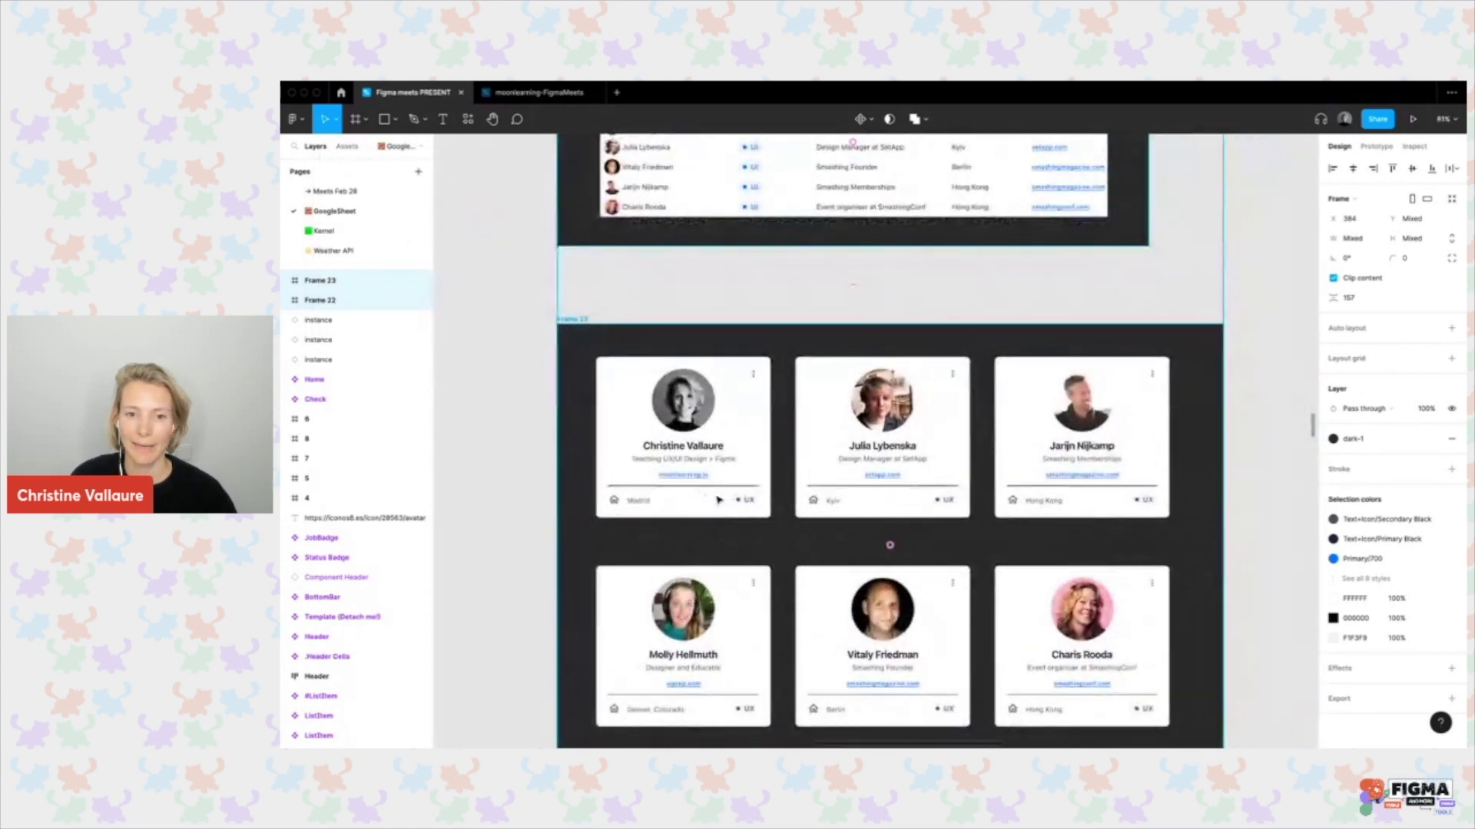
pyautogui.scroll(-2, 718, 500)
pyautogui.scroll(-2, 718, 472)
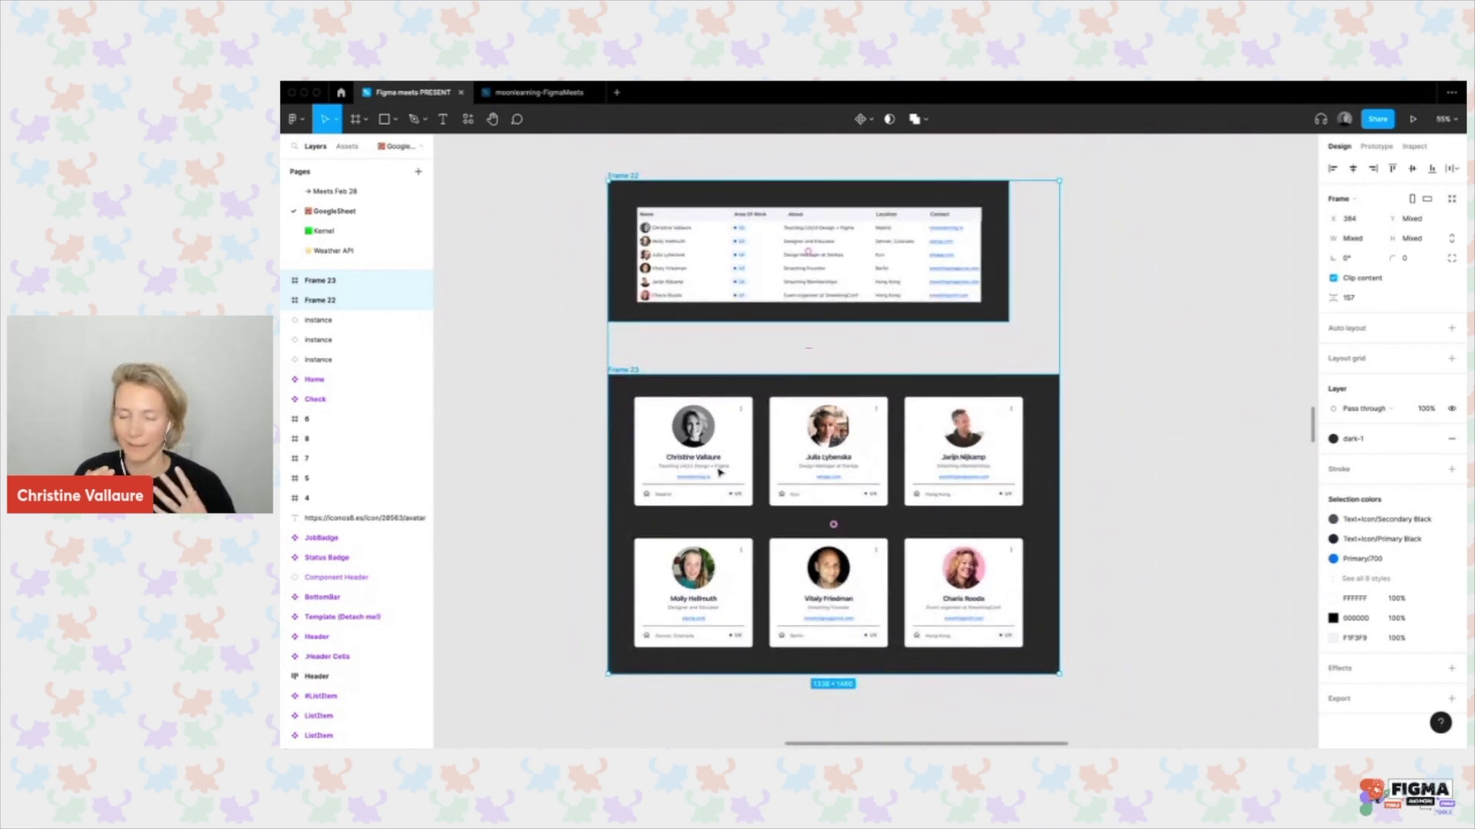
pyautogui.hscroll(-2, 571, 454)
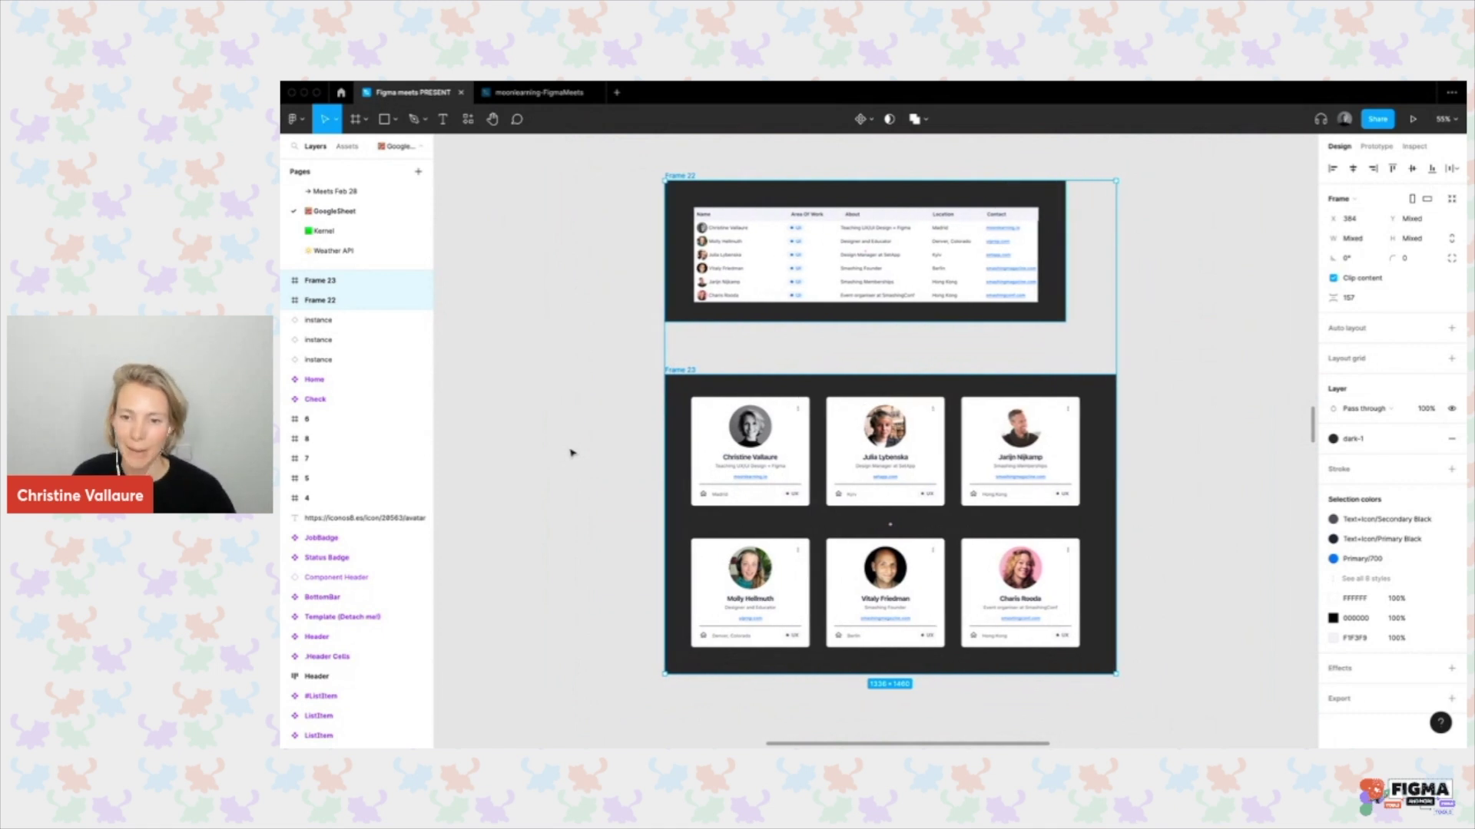
pyautogui.scroll(-3, 586, 467)
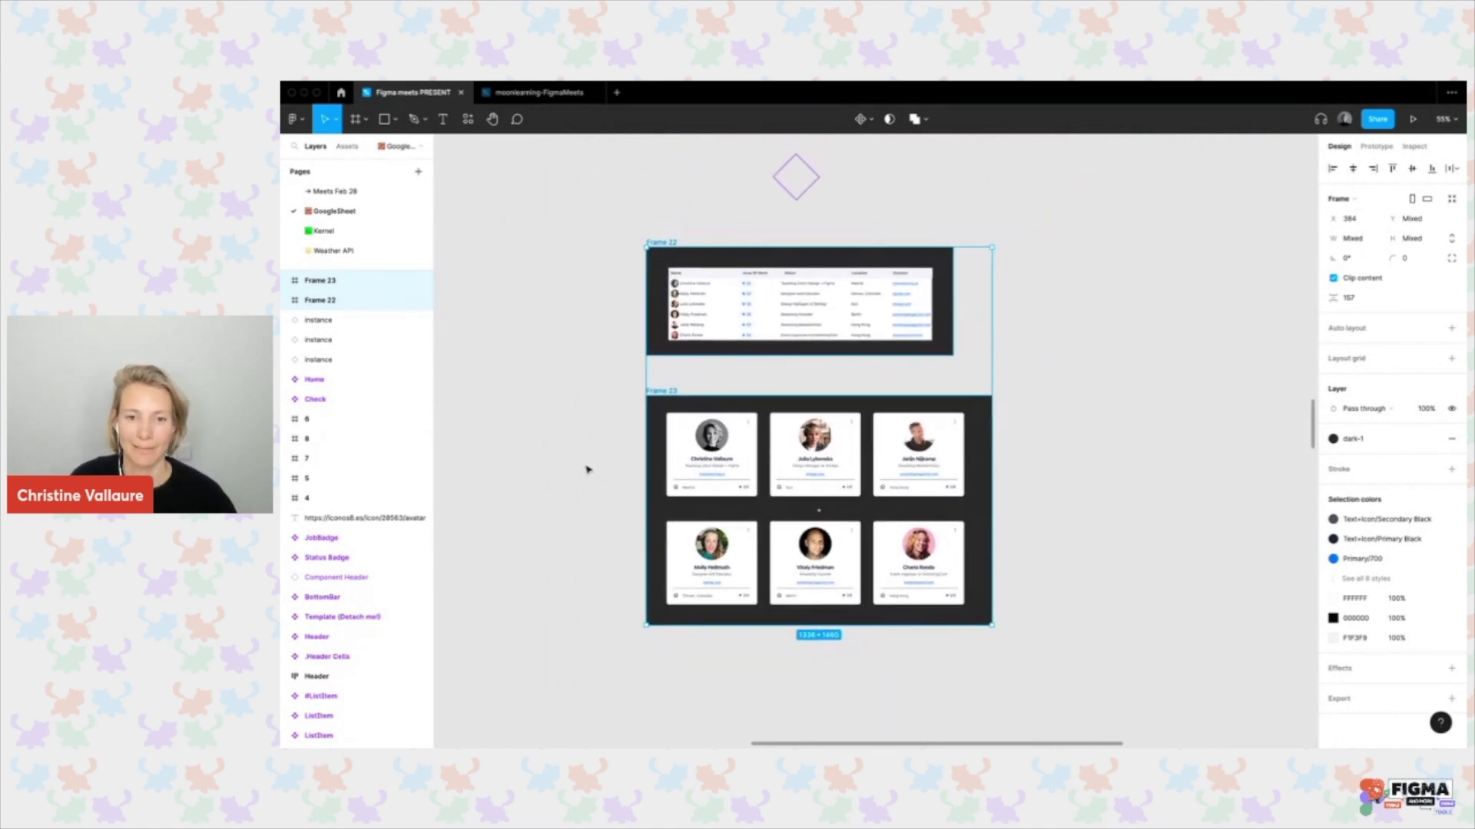
# Review the Fetching and sync data exercise note from layer naming through plugin use to the example result.
pyautogui.scroll(-2, 588, 469)
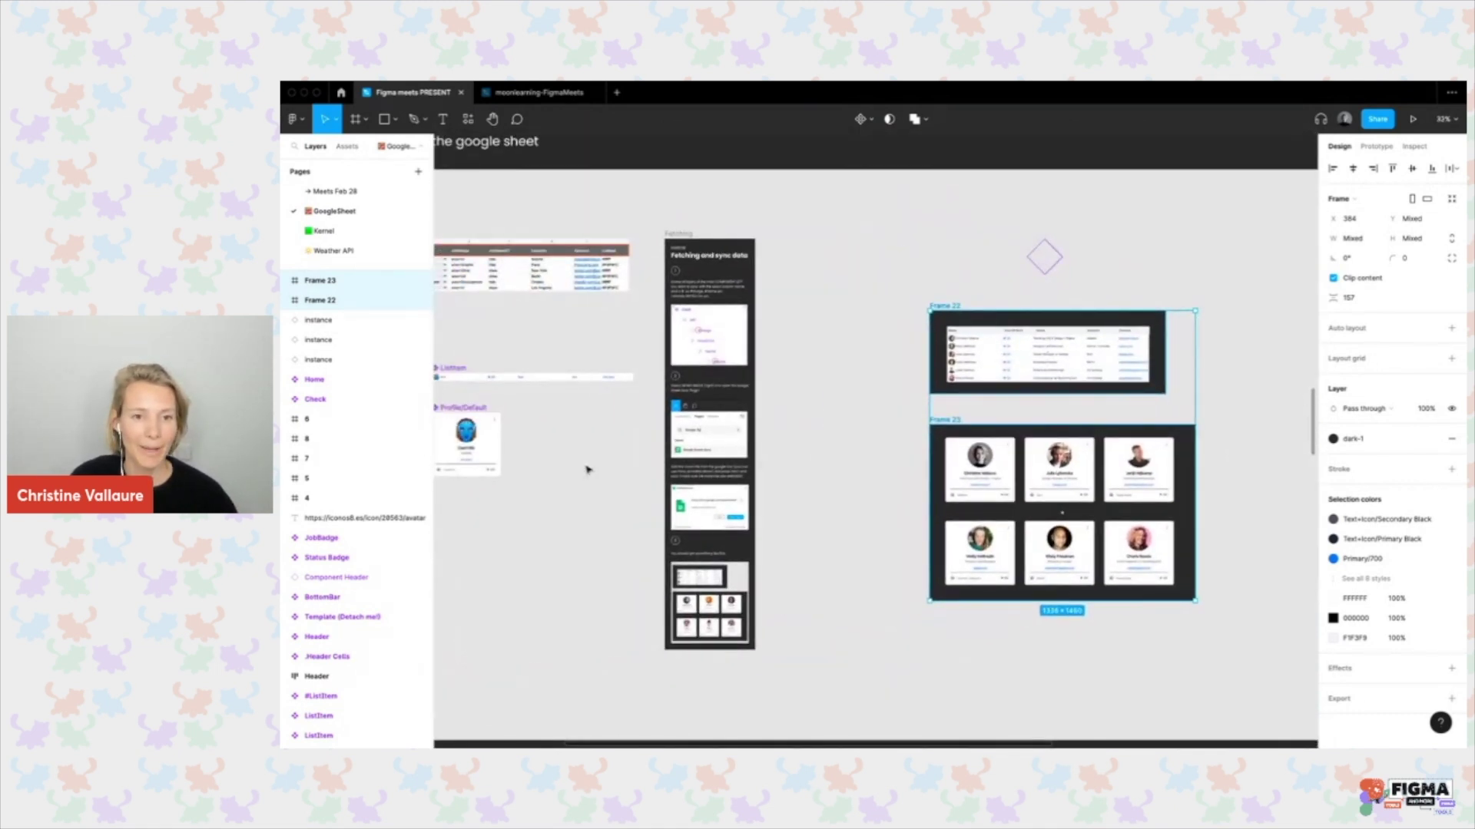
pyautogui.scroll(3, 587, 469)
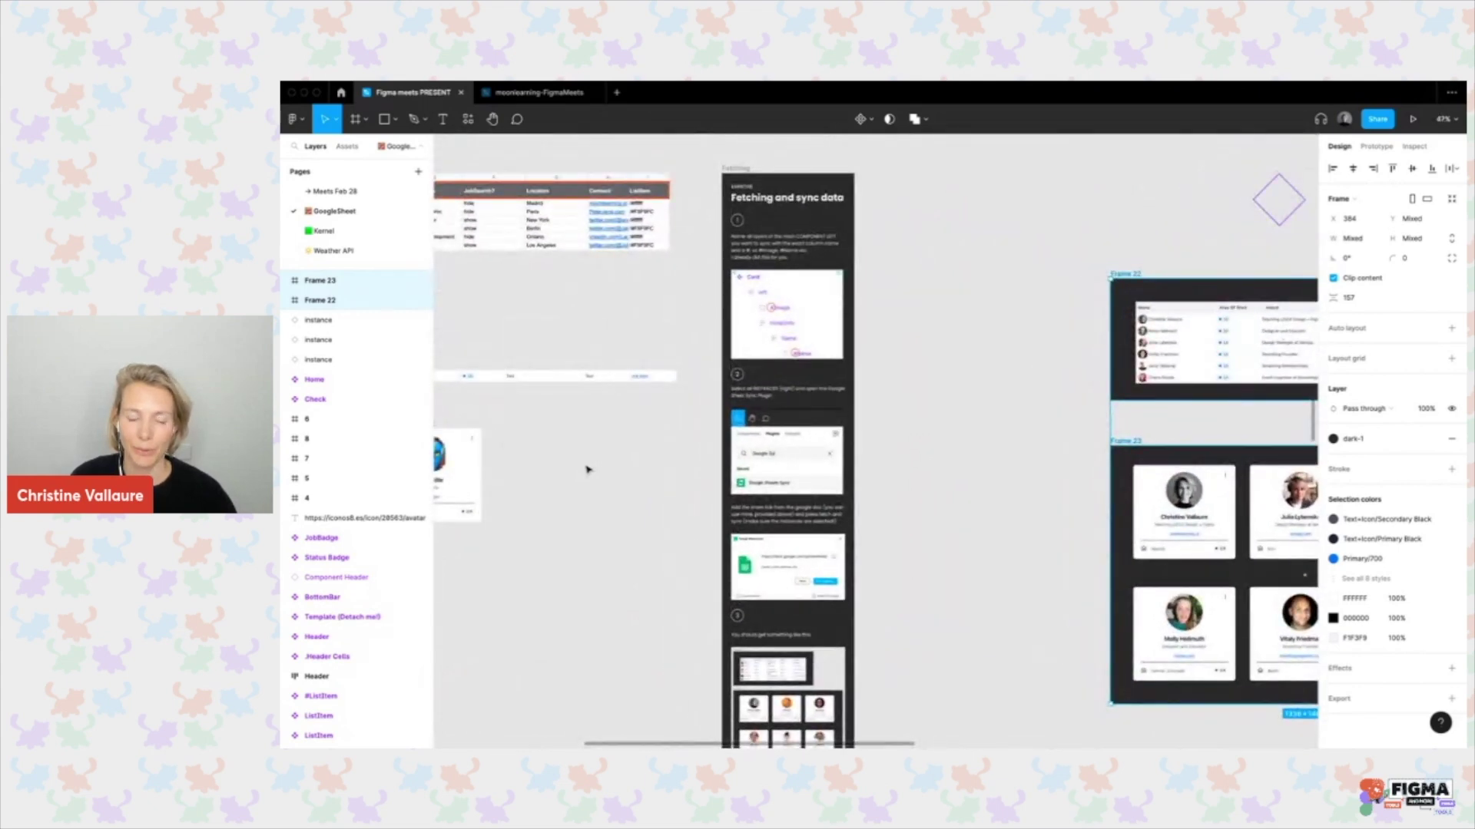
pyautogui.scroll(3, 750, 251)
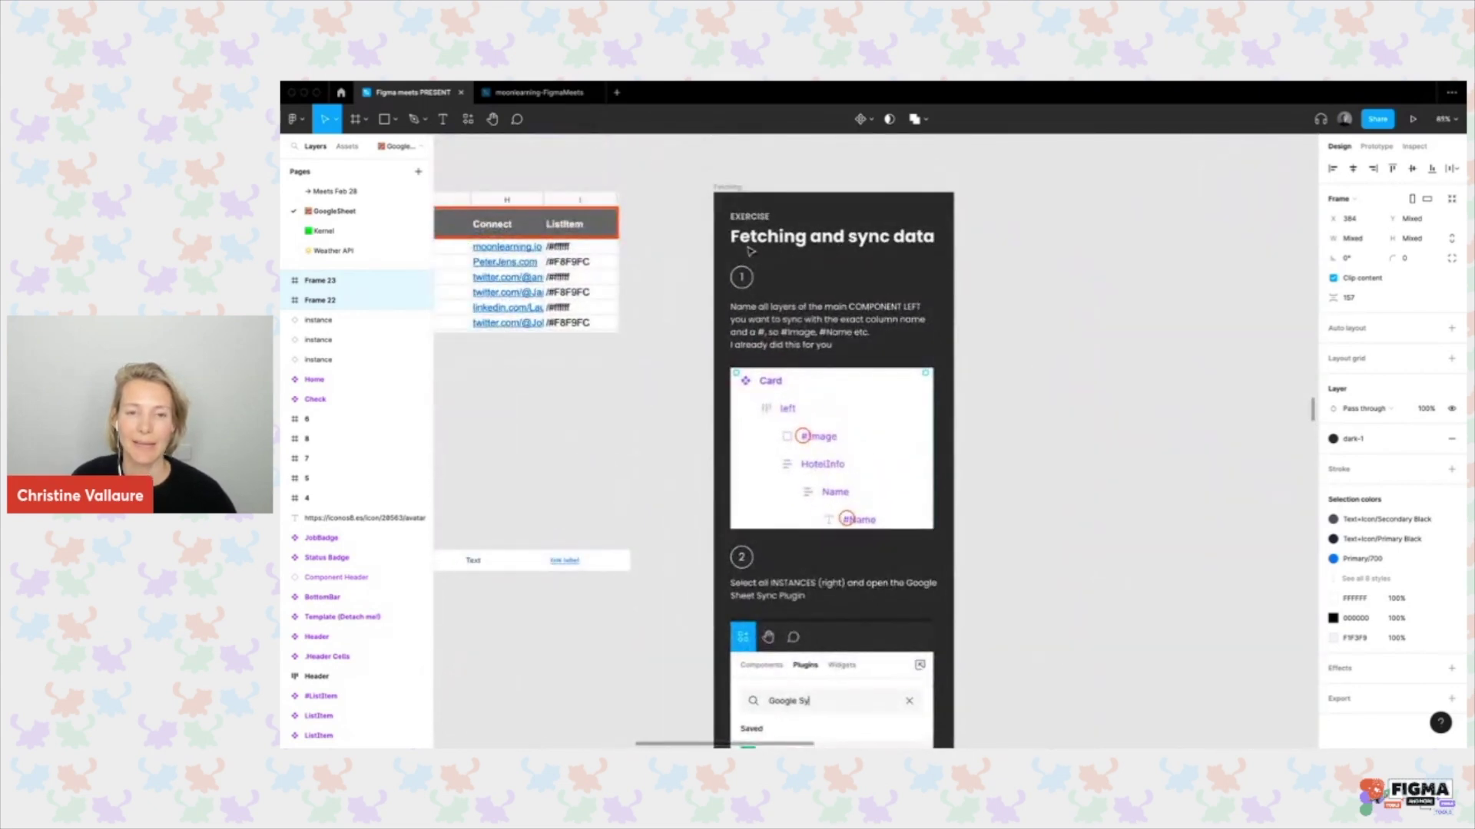
pyautogui.scroll(-3, 889, 472)
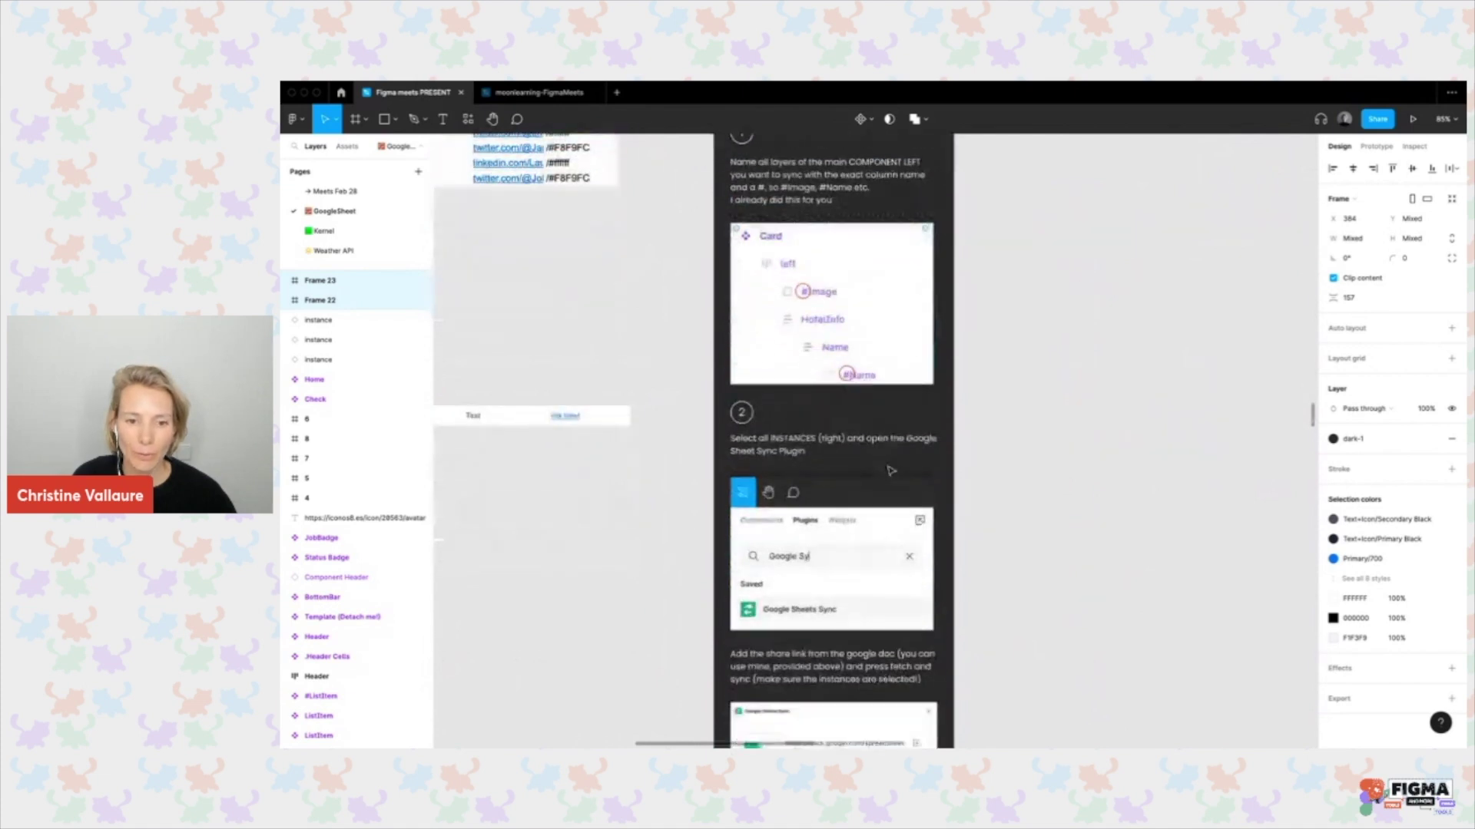
pyautogui.scroll(-3, 890, 472)
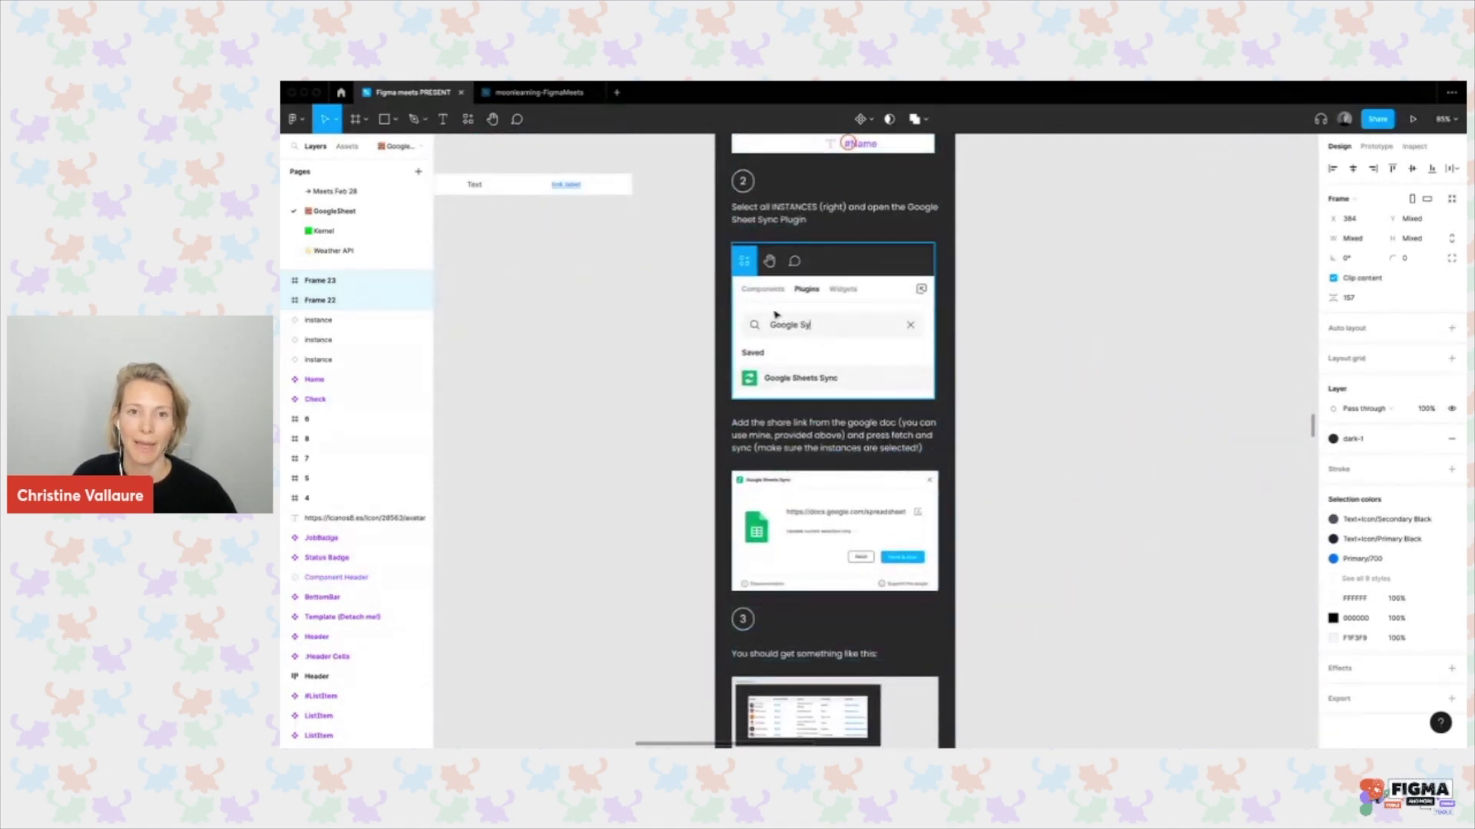
pyautogui.scroll(-4, 795, 481)
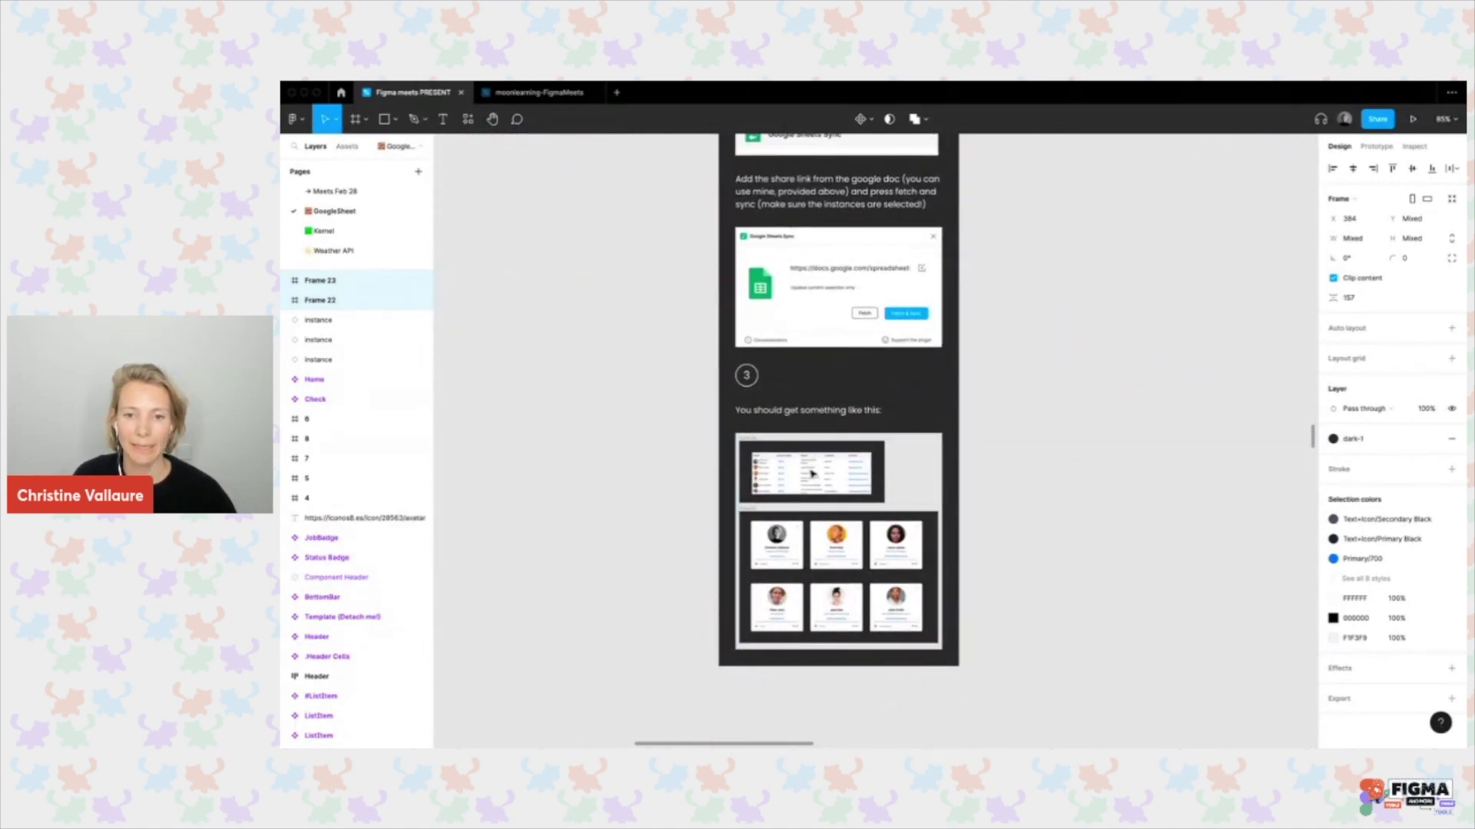
pyautogui.scroll(10, 986, 418)
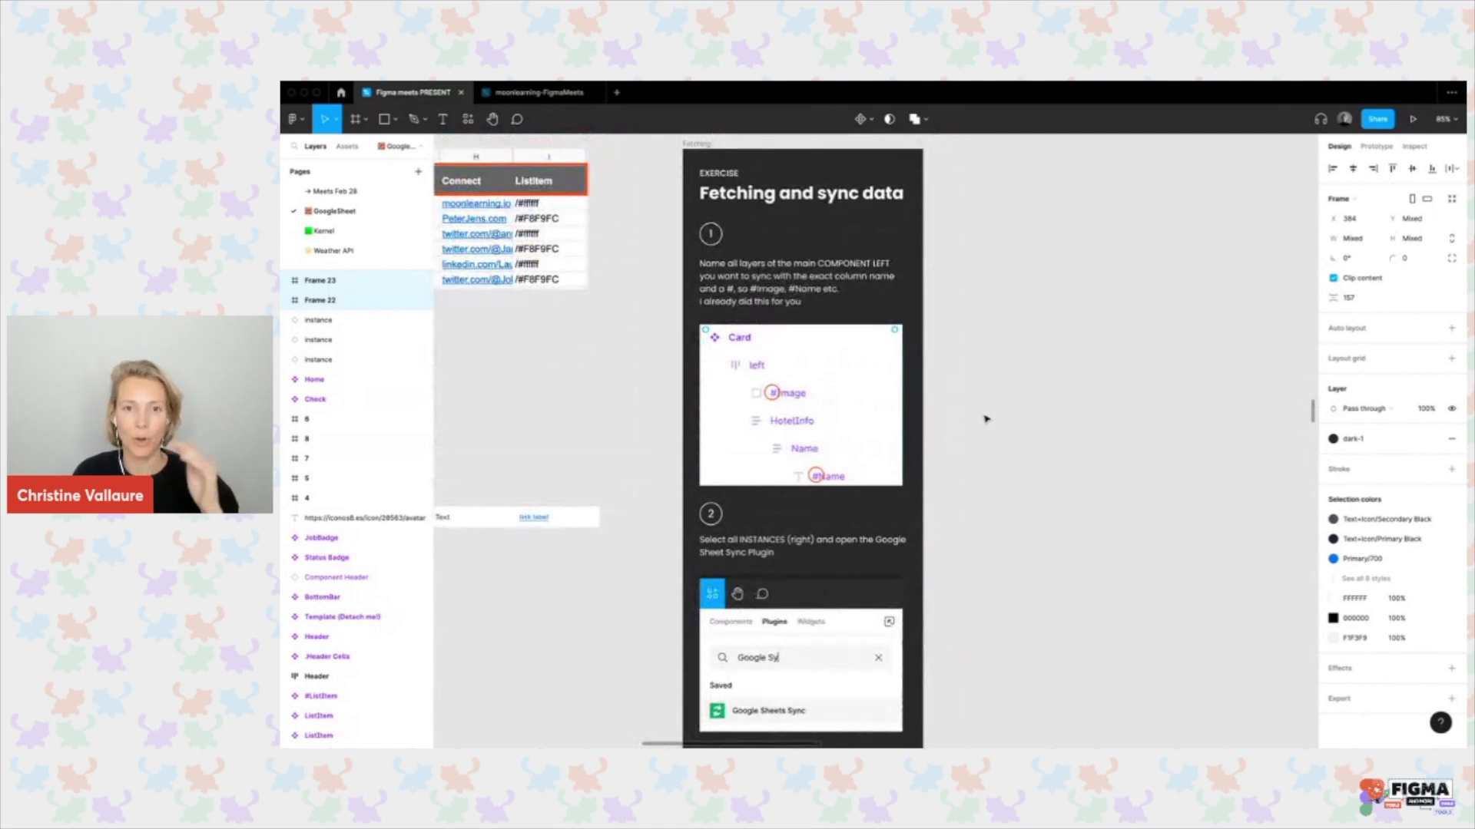
# Examine the show and hide values in the JobSearch? column of the Step 2 sheet example.
pyautogui.scroll(-6, 985, 418)
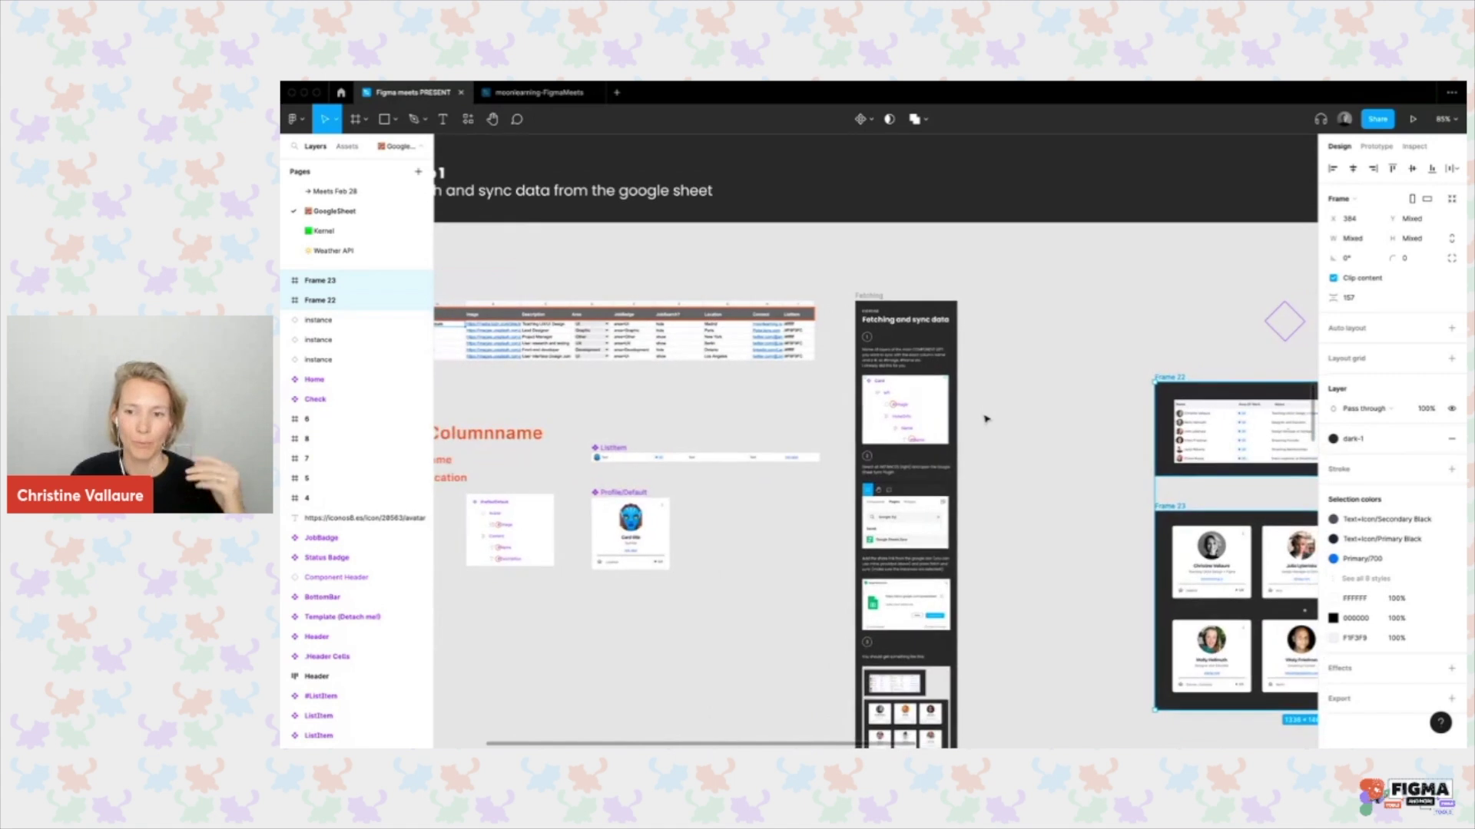
pyautogui.scroll(-1, 985, 419)
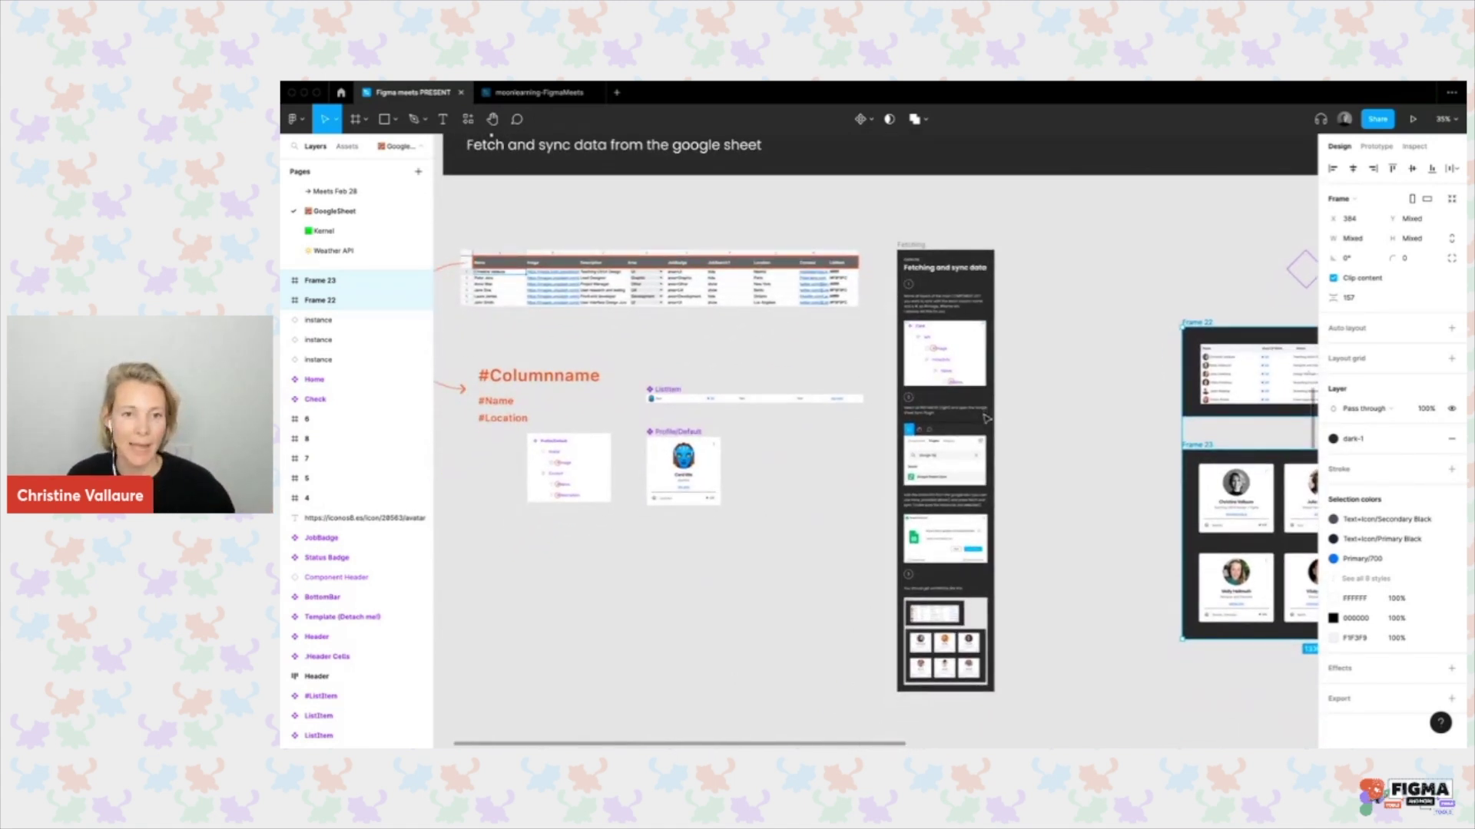
pyautogui.scroll(-3, 986, 419)
pyautogui.hscroll(-5, 986, 419)
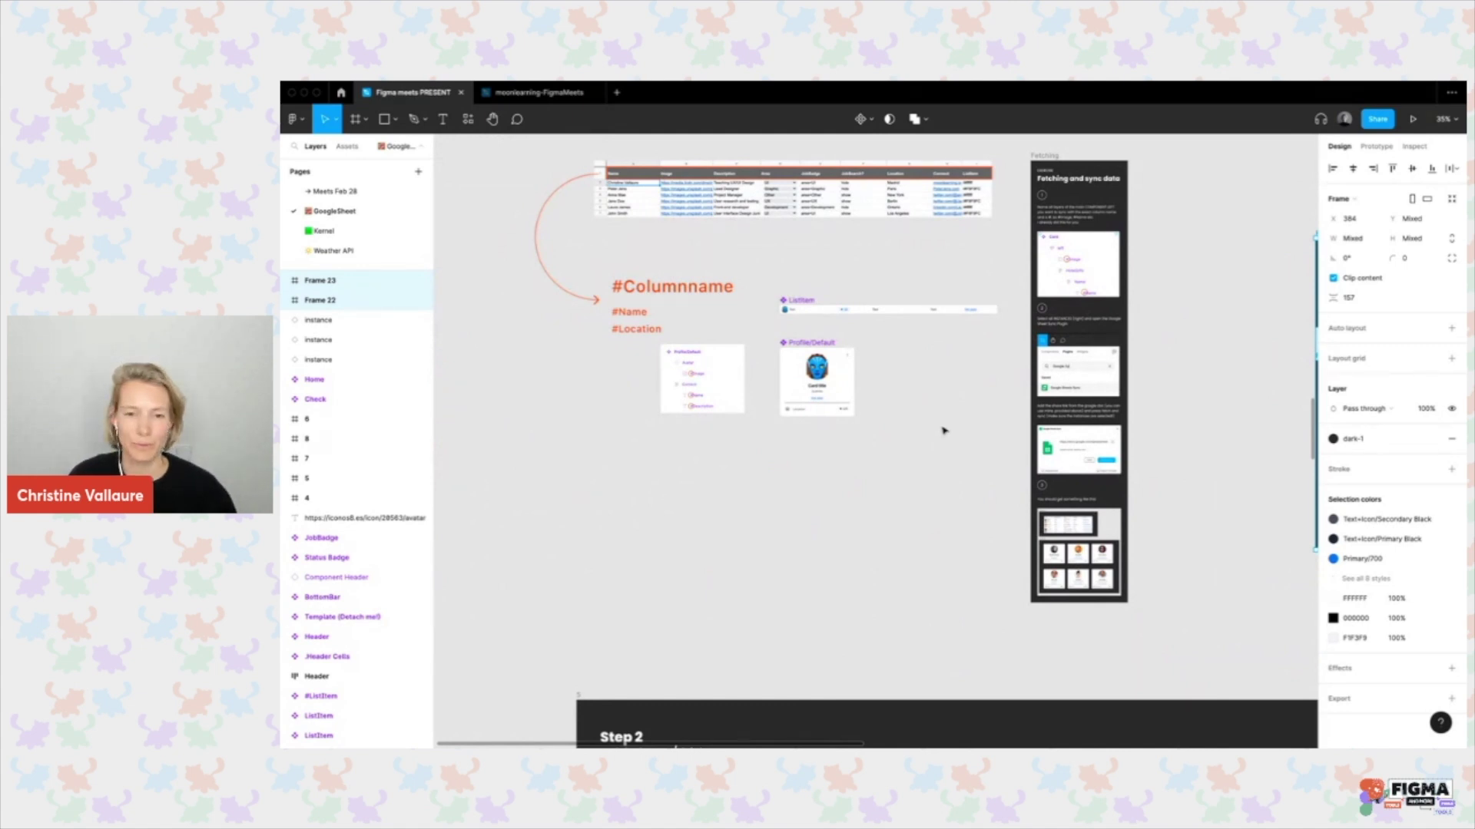
pyautogui.scroll(-10, 944, 430)
pyautogui.scroll(-2, 943, 430)
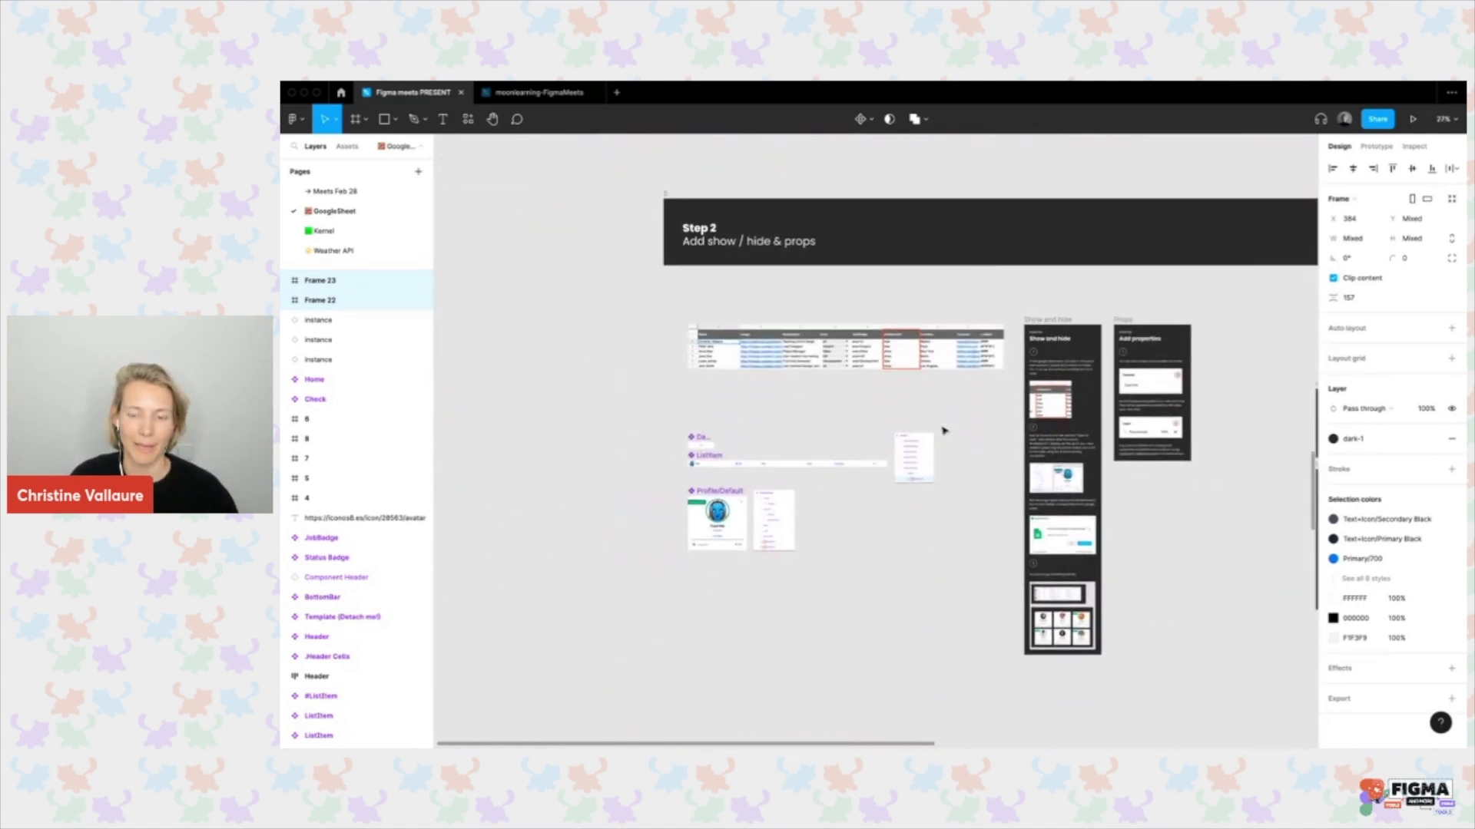
pyautogui.scroll(-1, 943, 430)
pyautogui.hscroll(1, 944, 430)
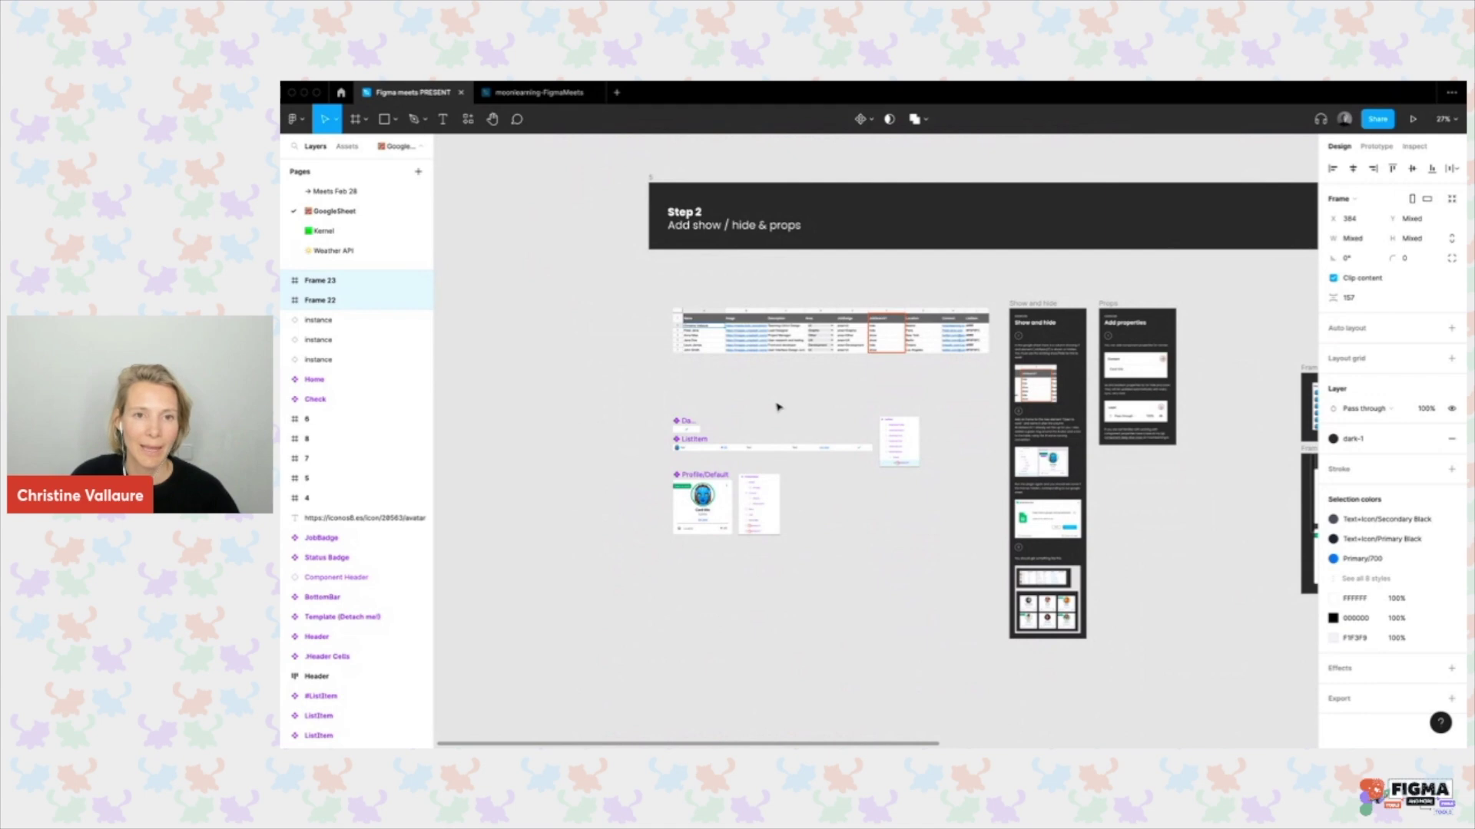
pyautogui.scroll(5, 777, 407)
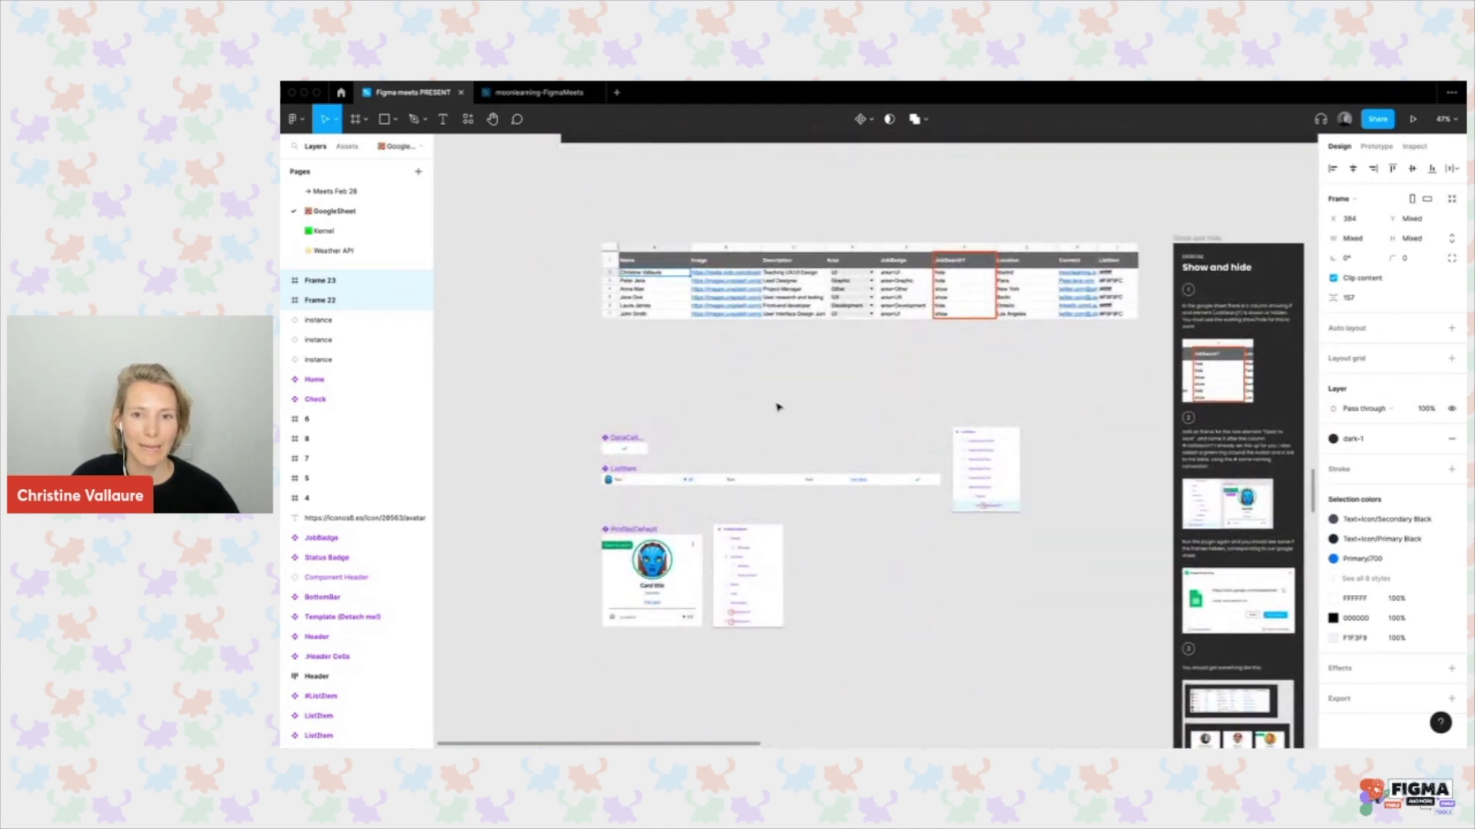
pyautogui.scroll(5, 1011, 228)
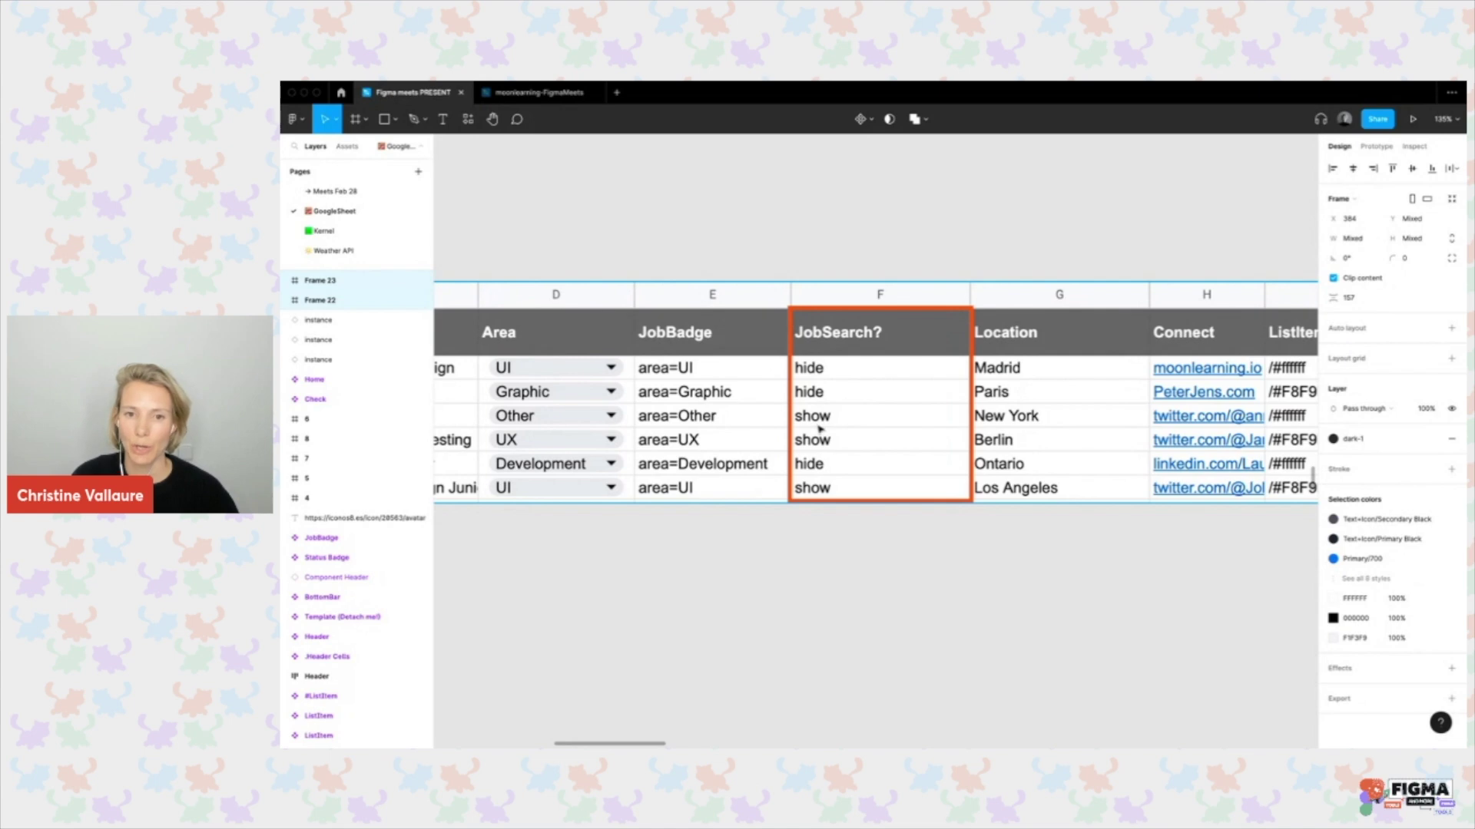
# Select the Open to work badge in the Profile/Default component and inspect its #JobSearch? layer naming.
pyautogui.scroll(-3, 820, 428)
pyautogui.scroll(-5, 819, 430)
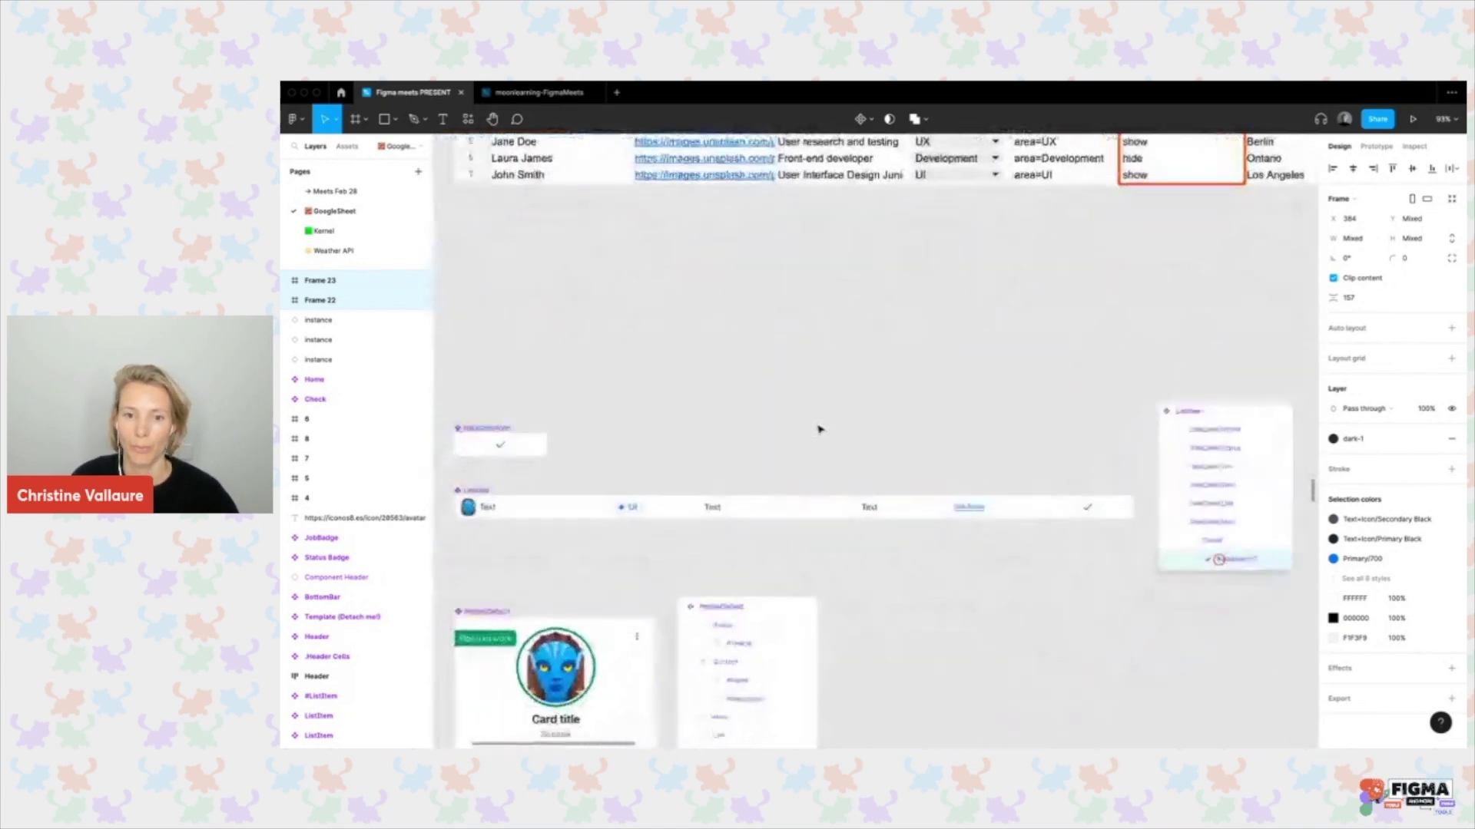
pyautogui.scroll(-5, 819, 430)
pyautogui.hscroll(-3, 818, 429)
pyautogui.scroll(5, 603, 392)
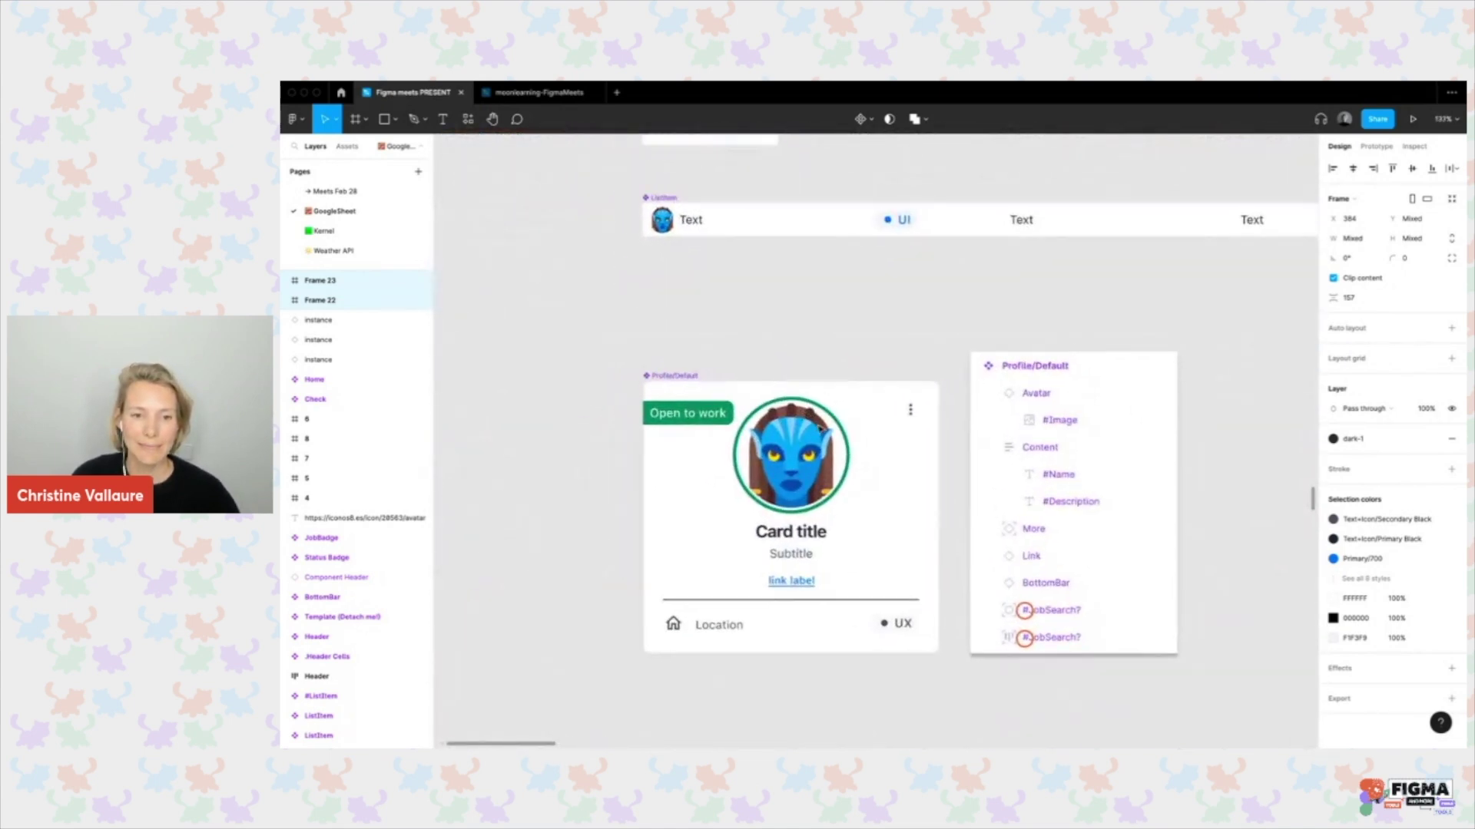
pyautogui.click(699, 404)
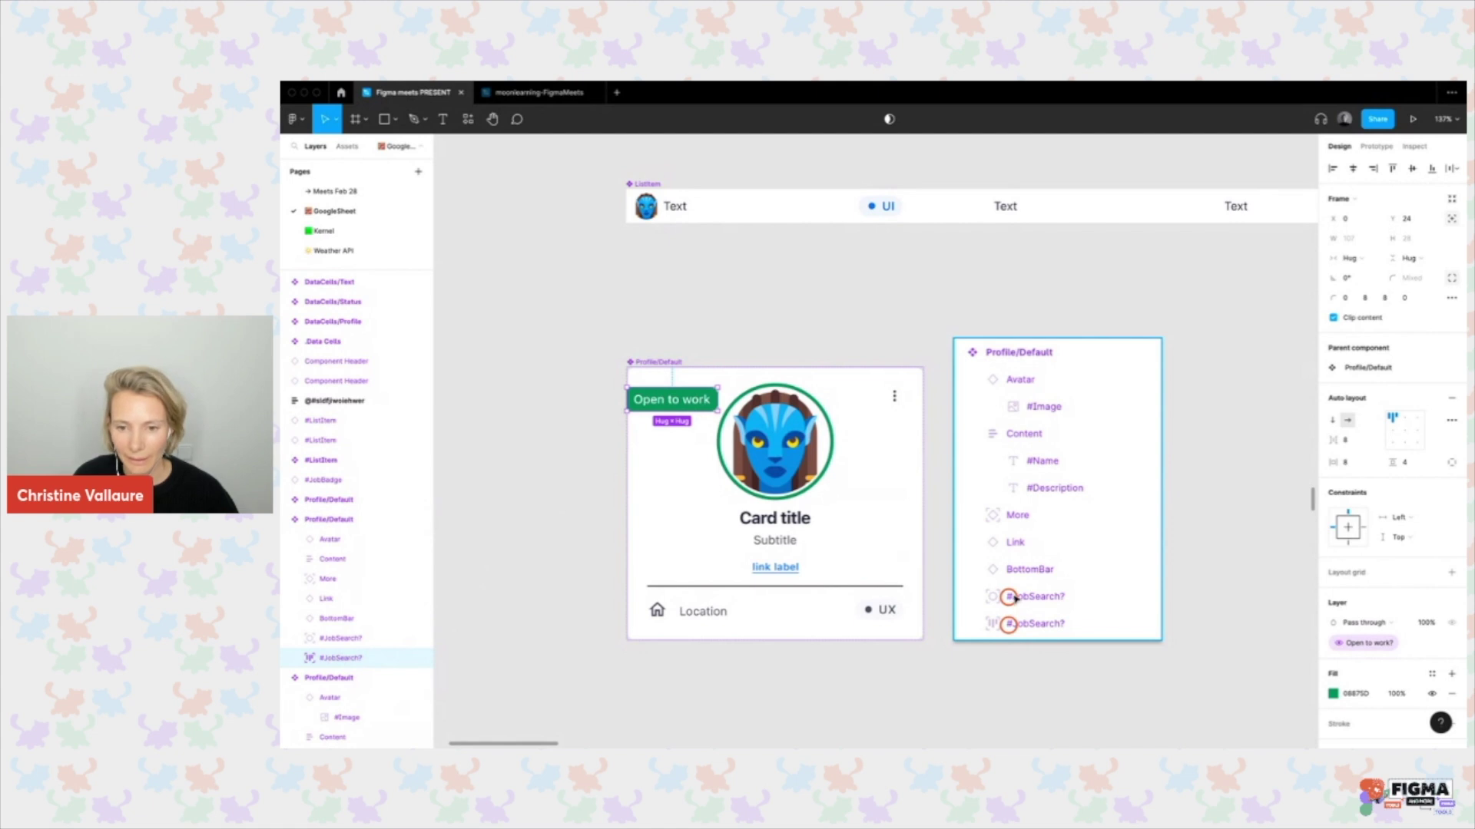
pyautogui.scroll(5, 1014, 598)
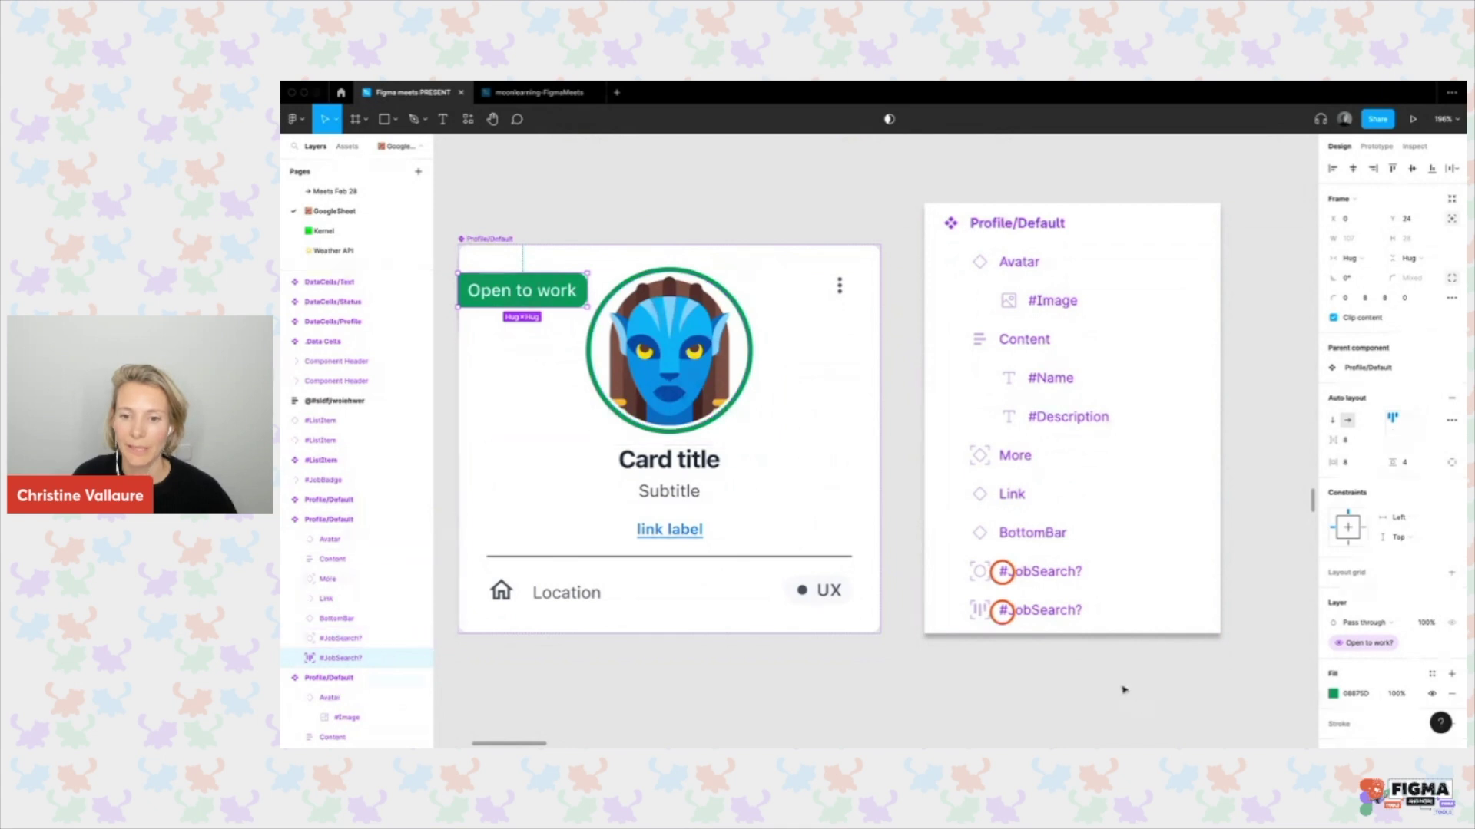
# Select the green check icon in the ListItem component and inspect its #JobSearch? layer name against the sheet column.
pyautogui.scroll(5, 1074, 619)
pyautogui.hscroll(3, 1074, 619)
pyautogui.hscroll(5, 1074, 623)
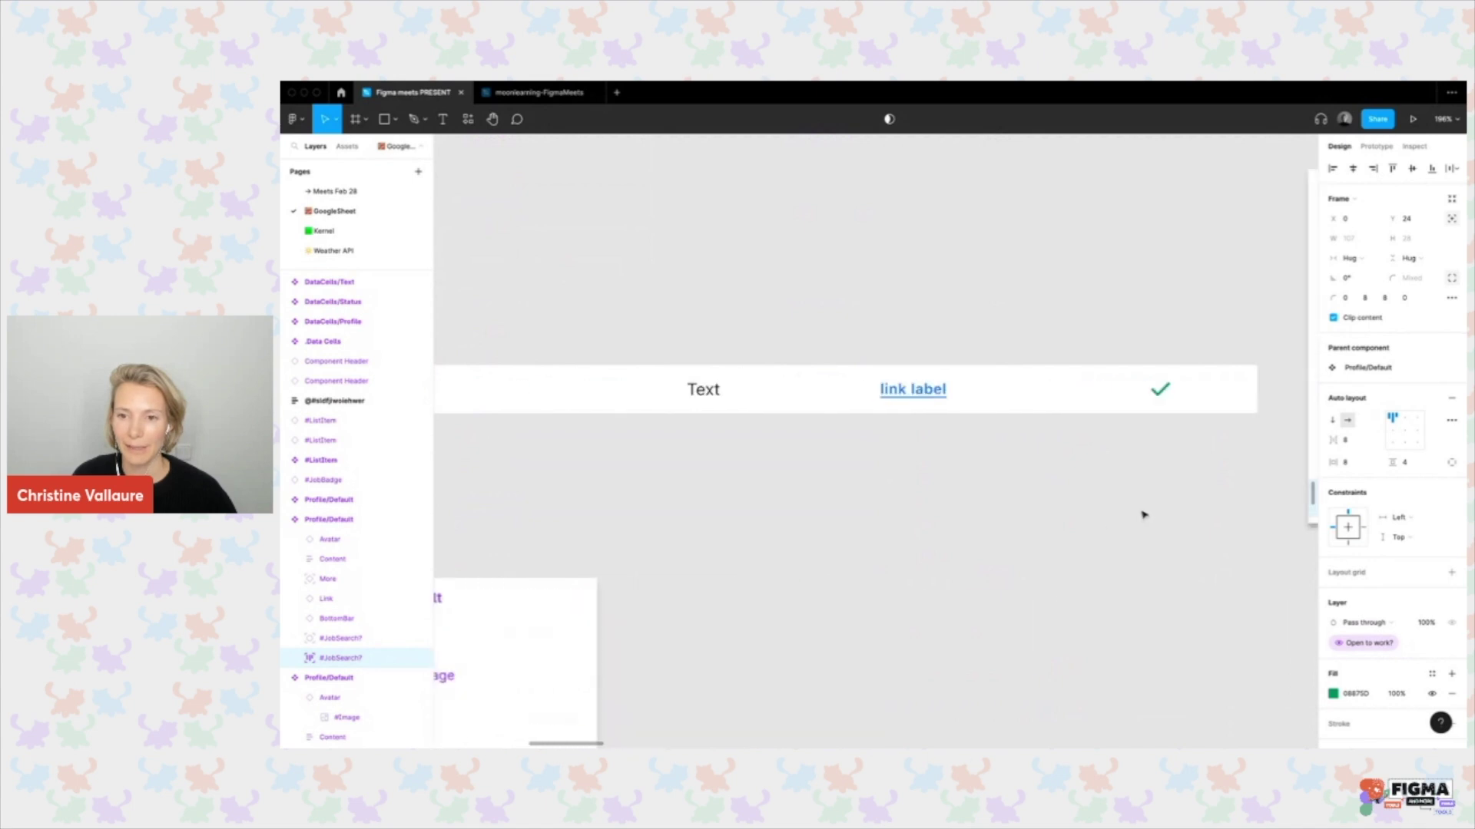
pyautogui.click(1056, 393)
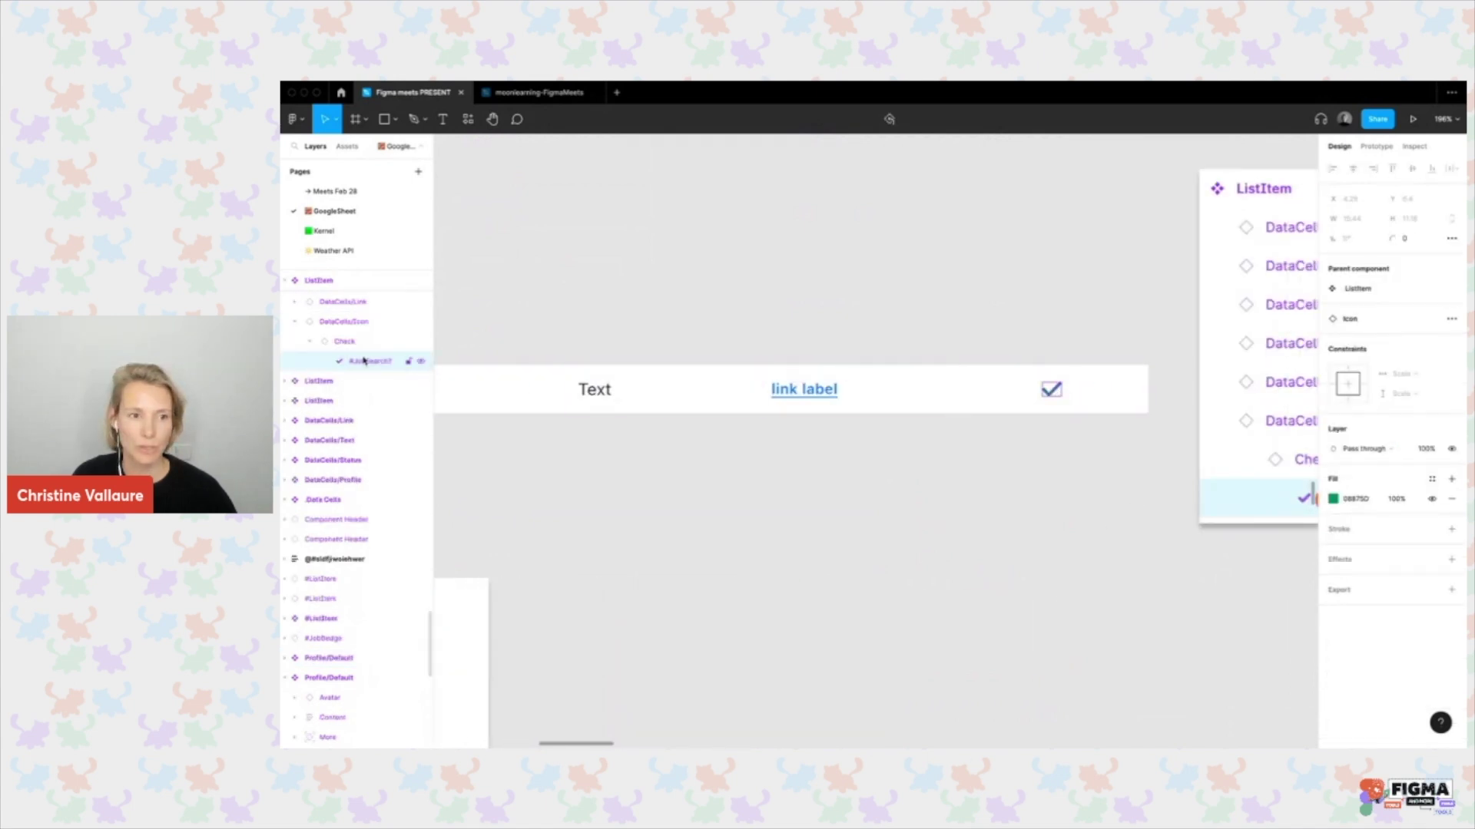
pyautogui.click(753, 477)
pyautogui.scroll(-5, 753, 477)
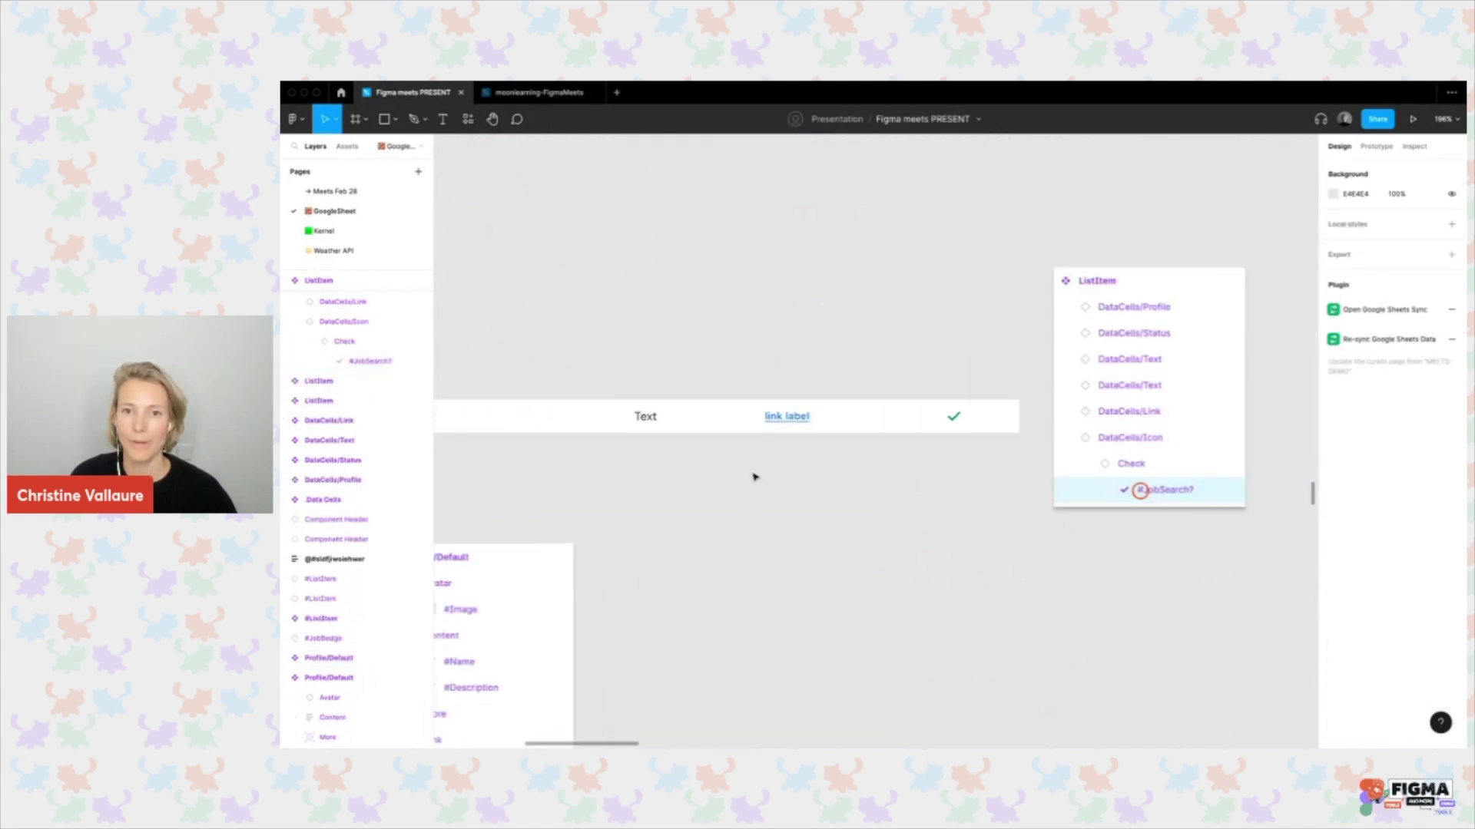
pyautogui.scroll(-2, 753, 477)
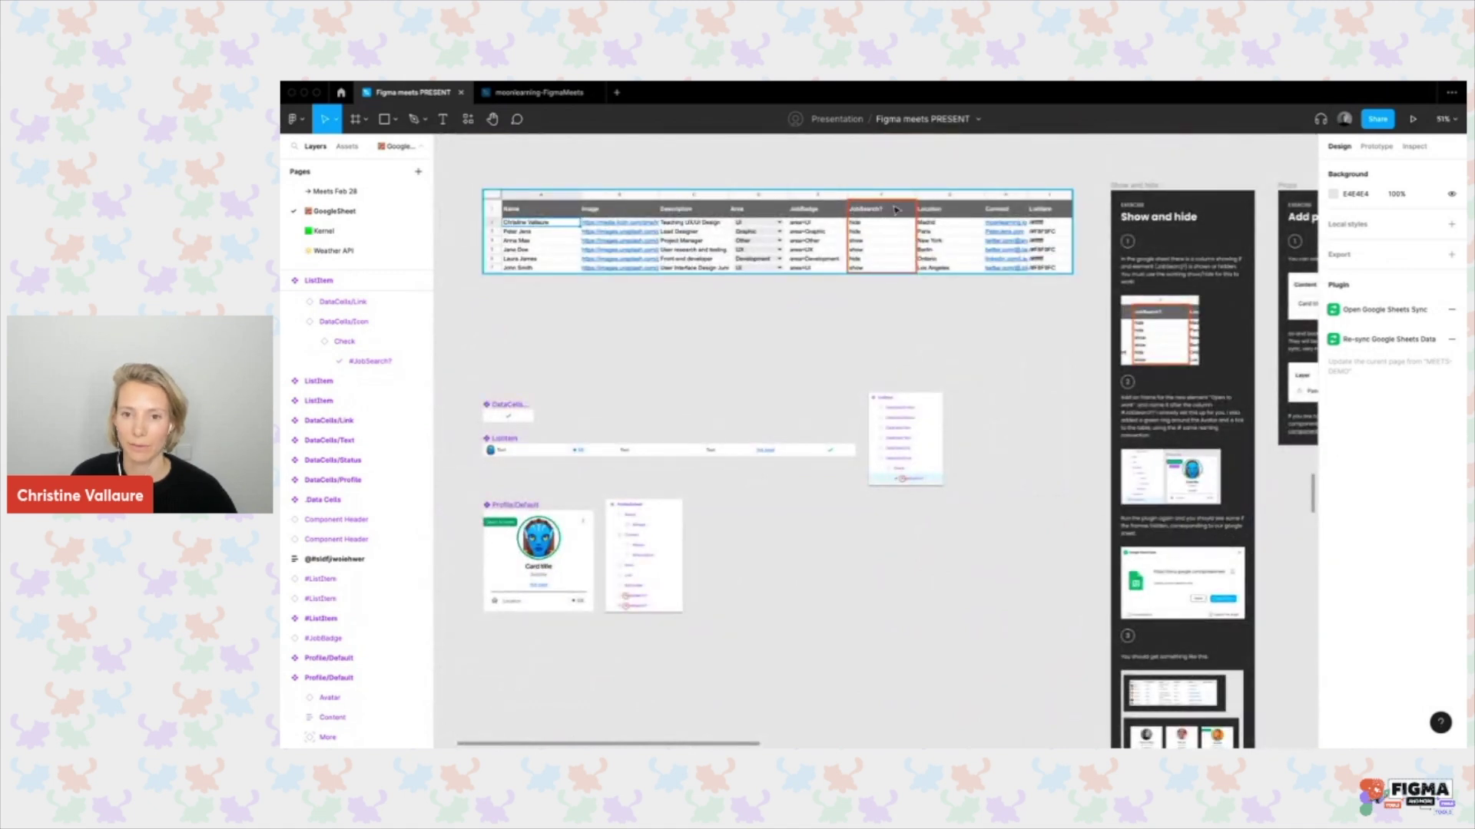
# Select the unsynced Step 2 table and card frames and sync them with the Google Sheet data using Google Sheets Sync.
pyautogui.hscroll(15, 897, 231)
pyautogui.scroll(-1, 914, 322)
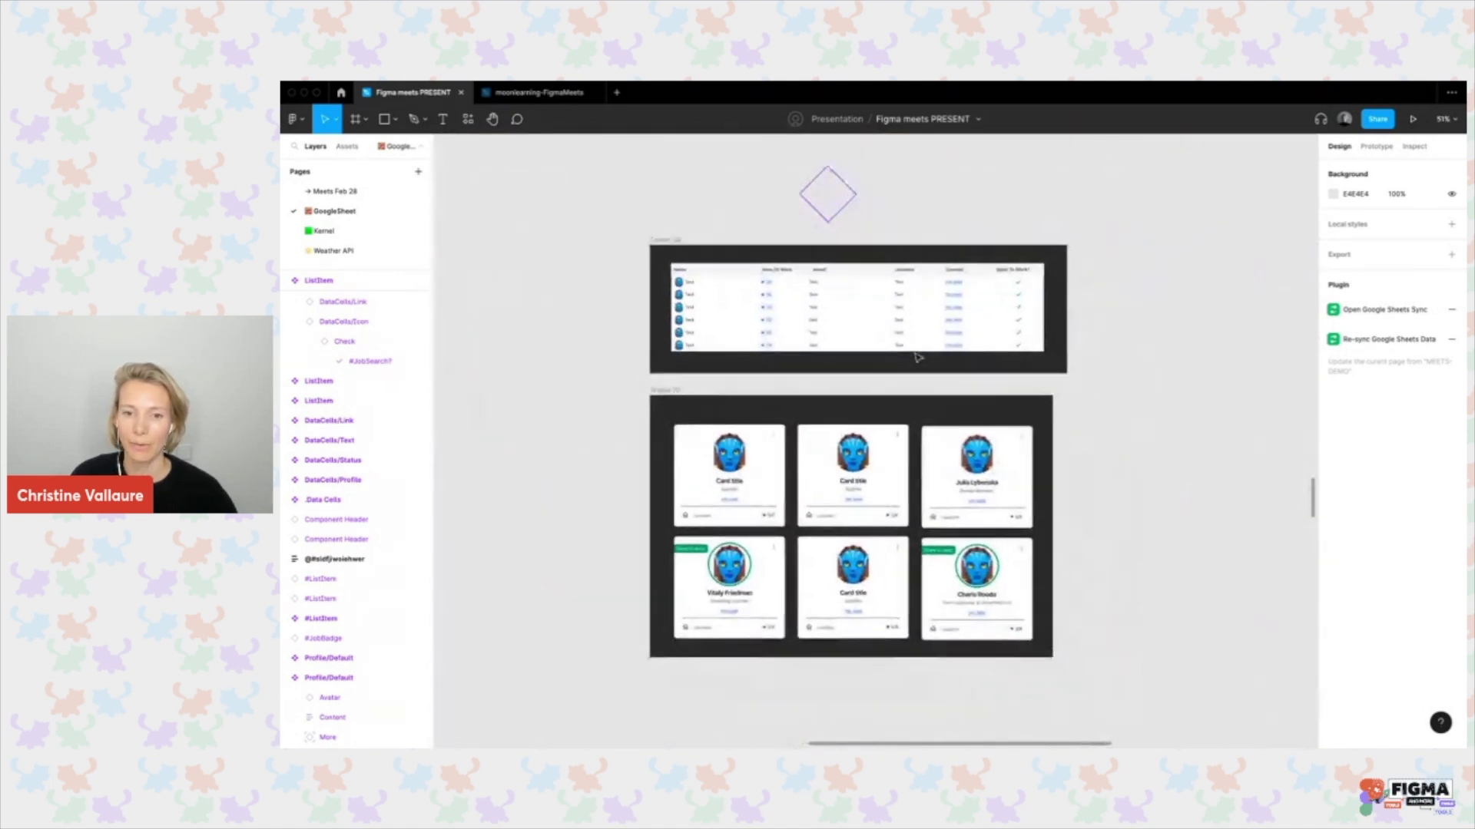
pyautogui.scroll(-3, 713, 376)
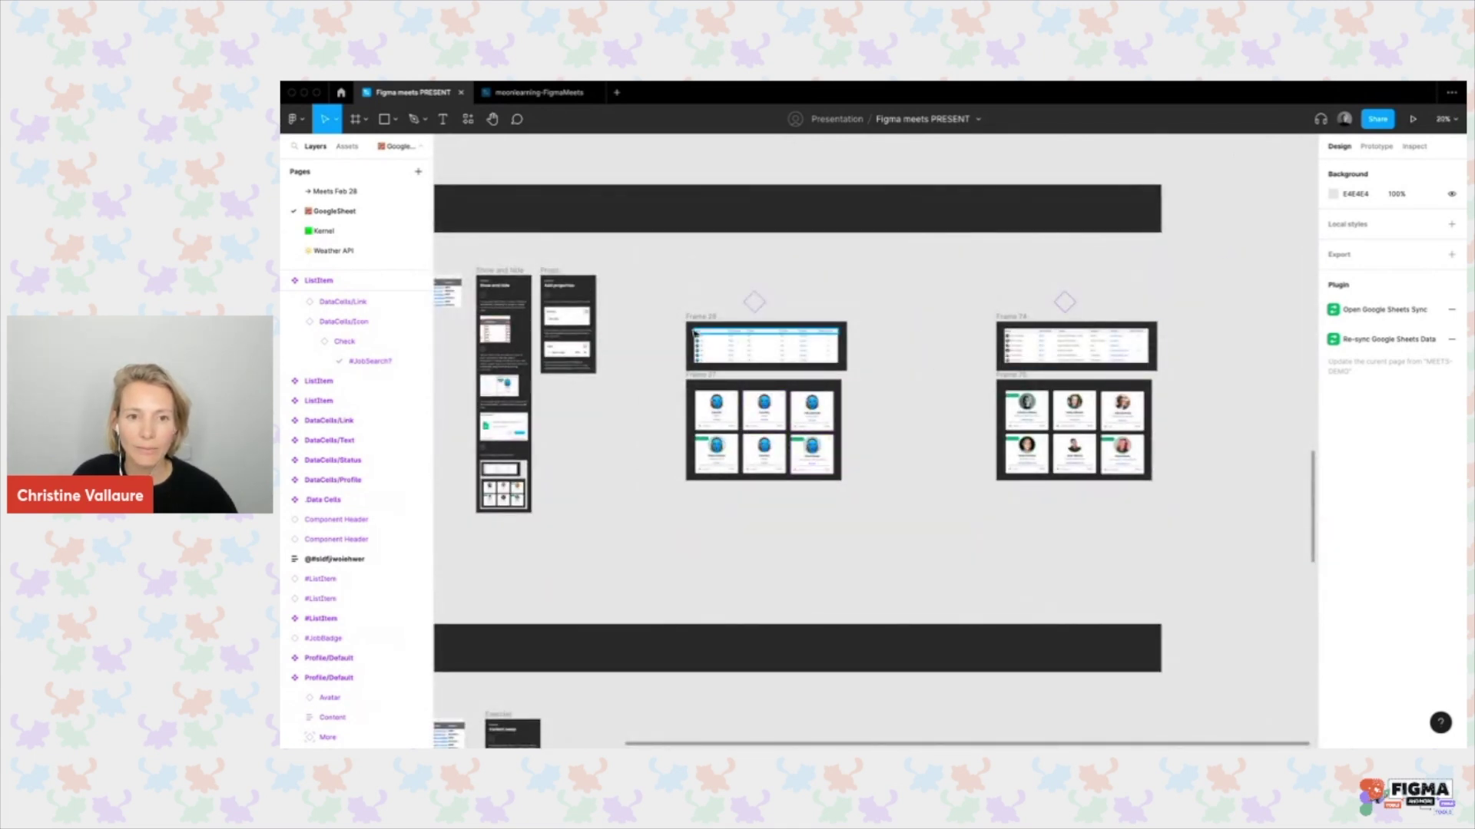
pyautogui.moveTo(667, 320); pyautogui.dragTo(860, 501)
pyautogui.hotkey('shift', '2')
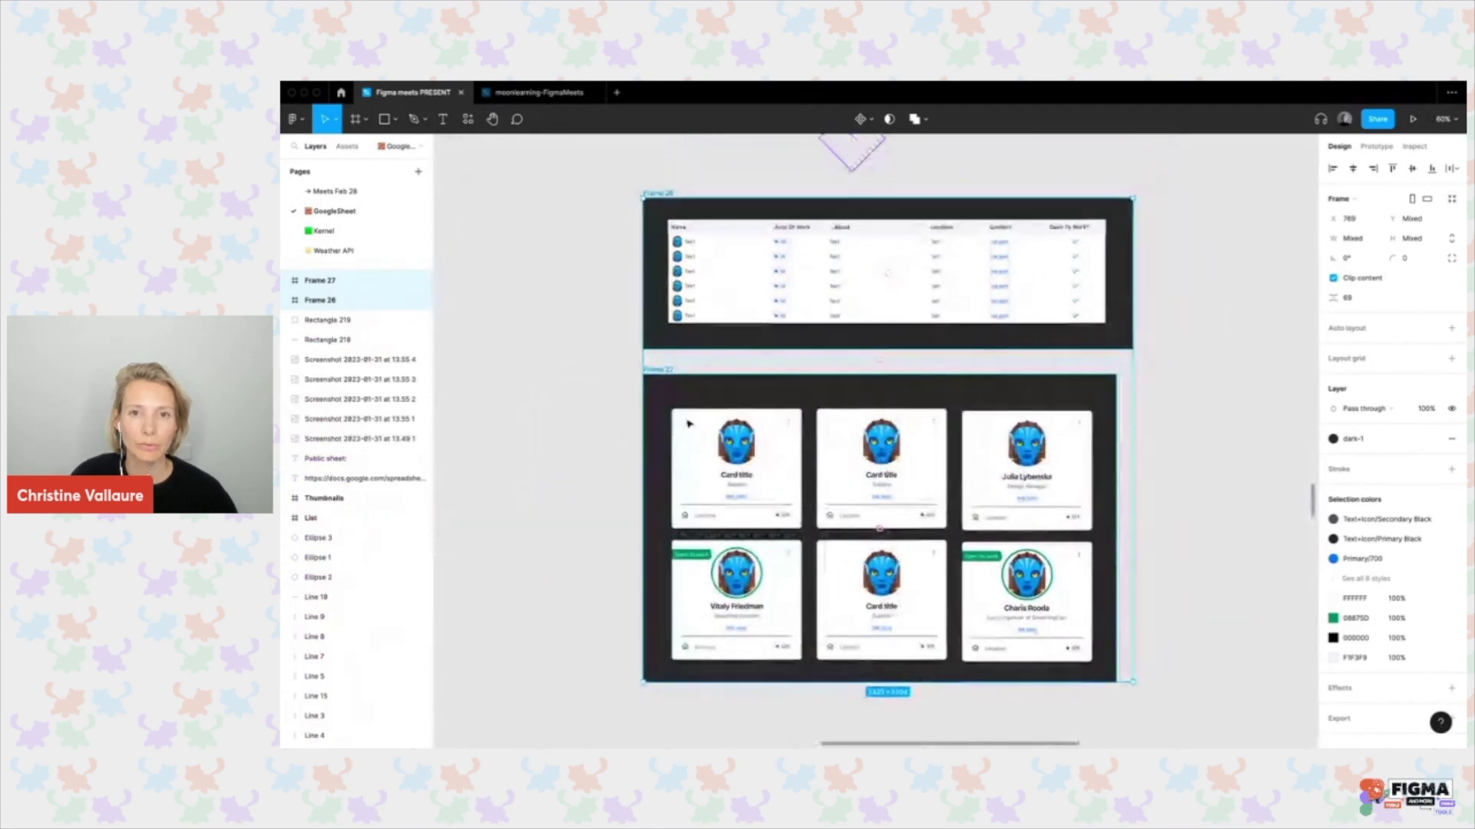
pyautogui.click(468, 119)
pyautogui.click(631, 233)
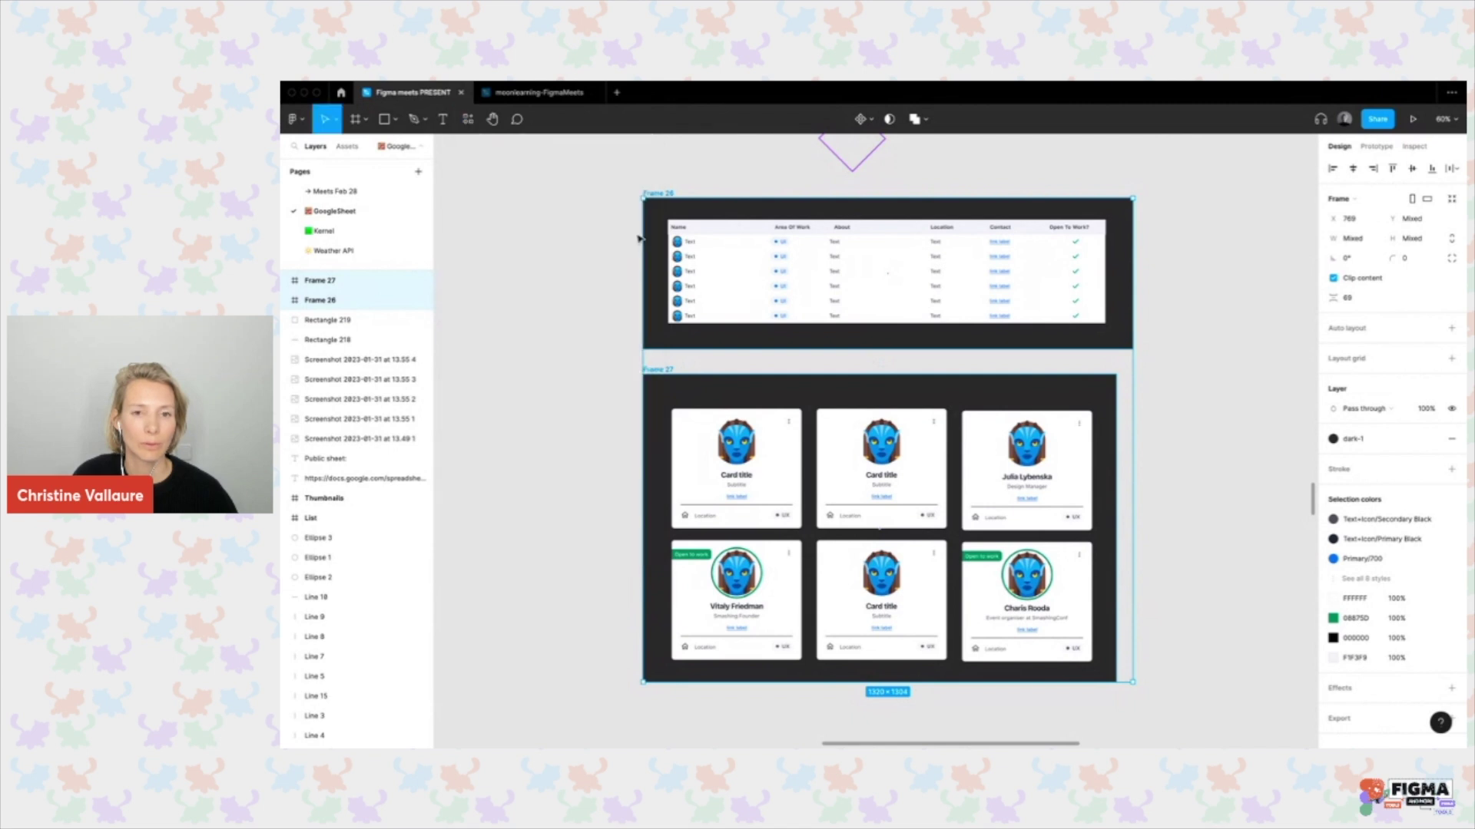
pyautogui.click(590, 281)
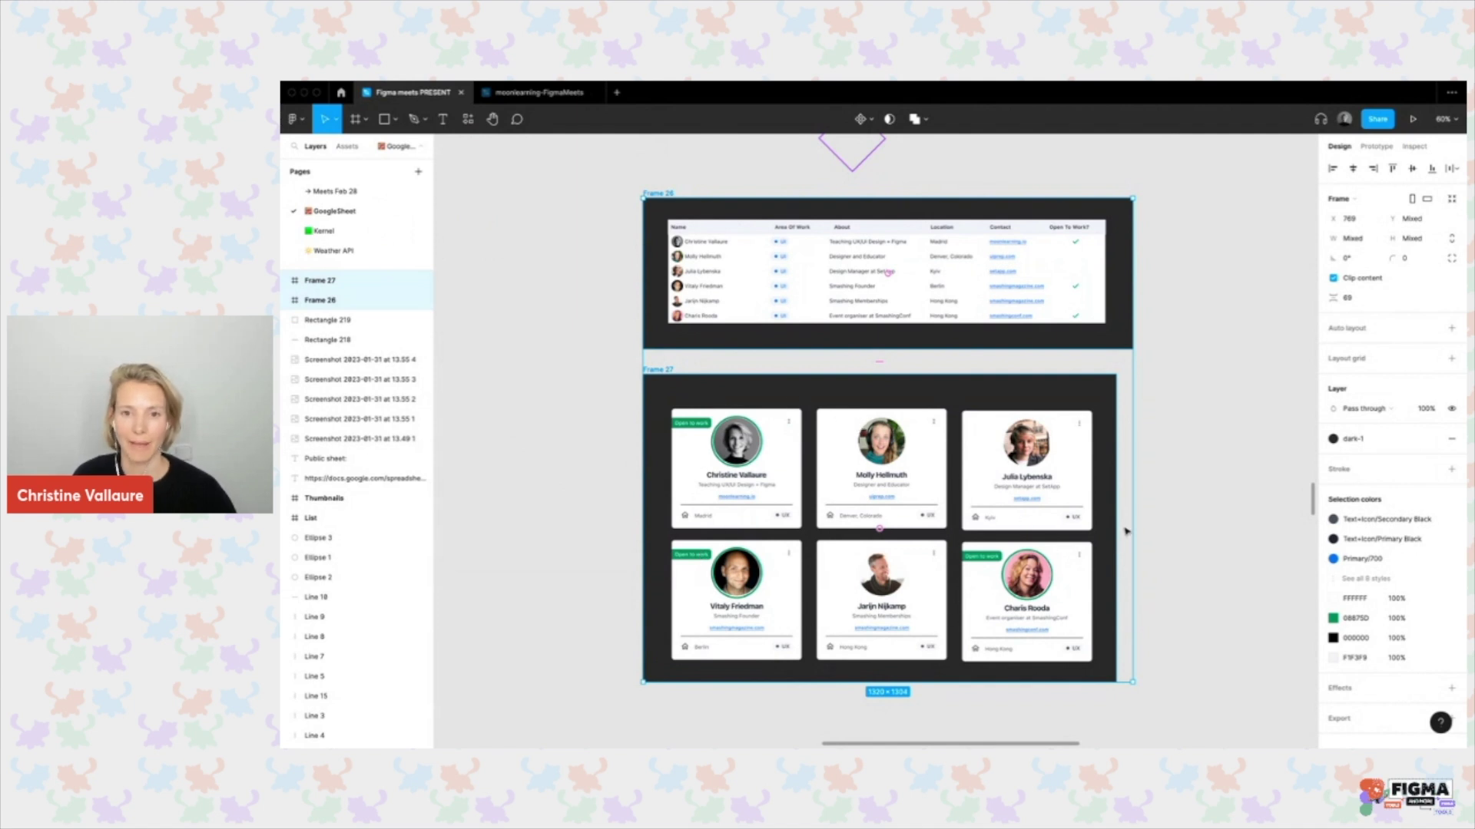
pyautogui.click(1179, 463)
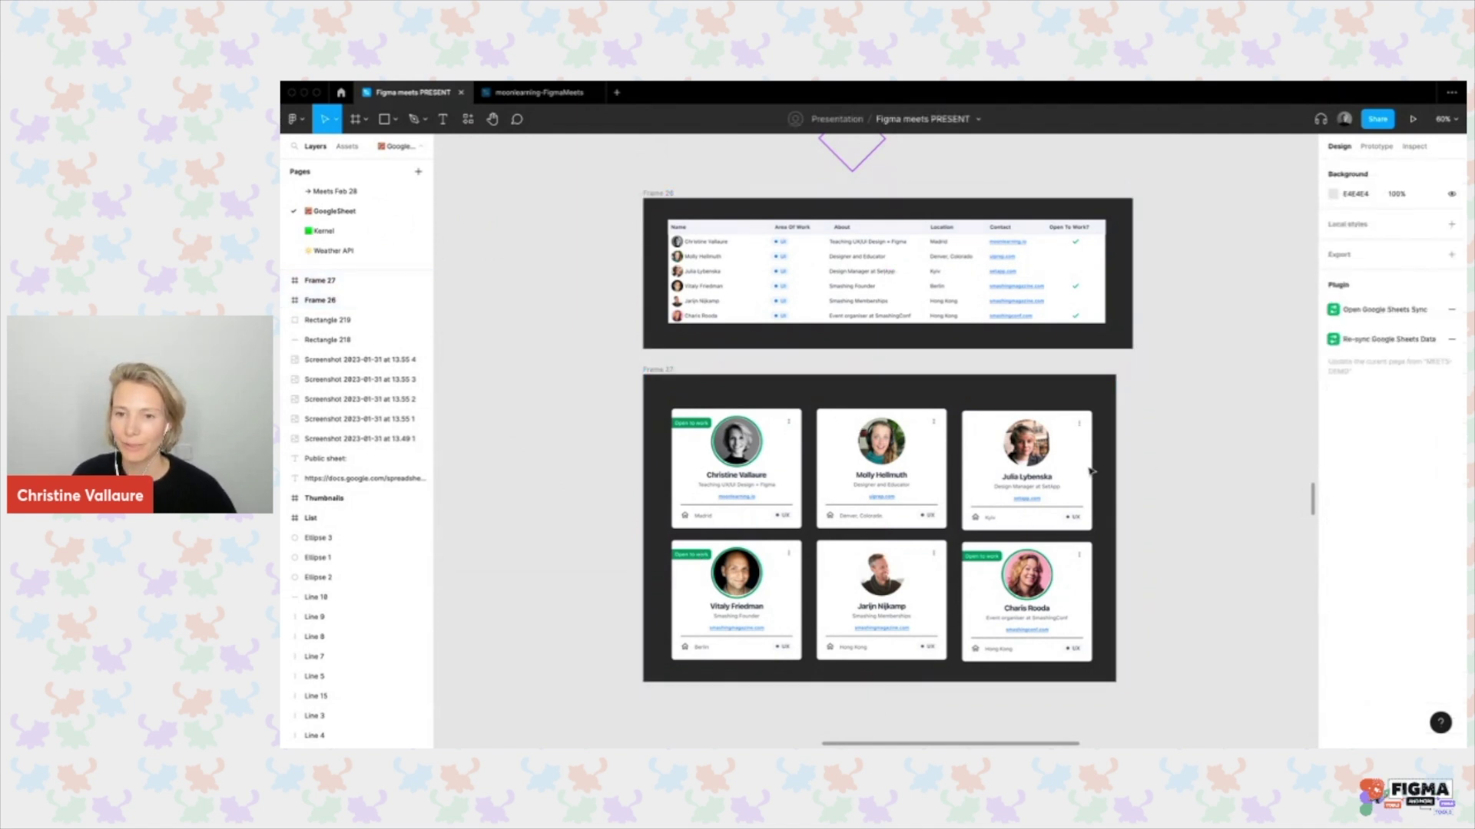
# Compare the Open to work?, Card Title and Card Subtitle properties of the first two synced cards.
pyautogui.click(921, 499)
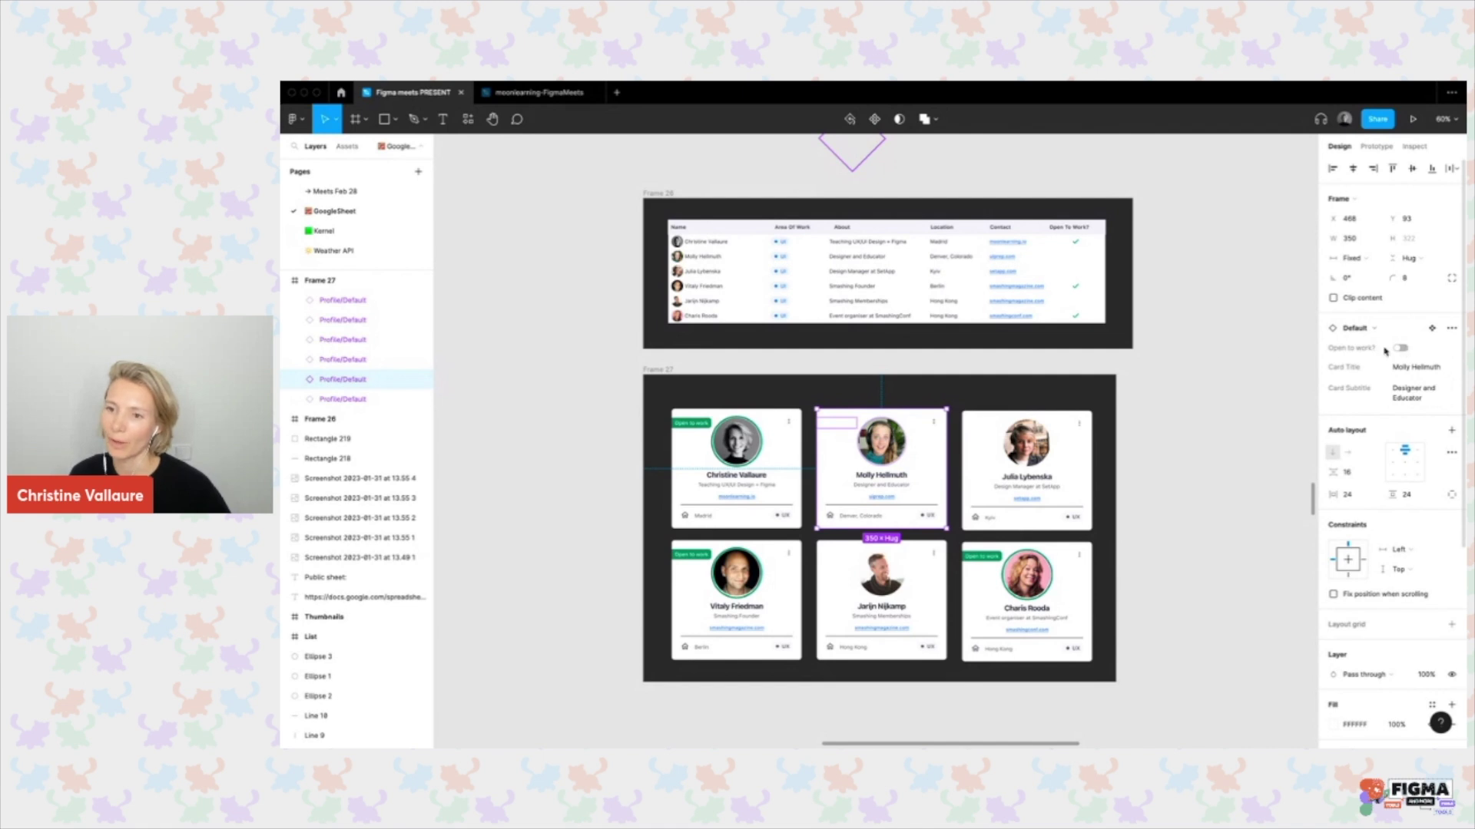
pyautogui.press('Tab')
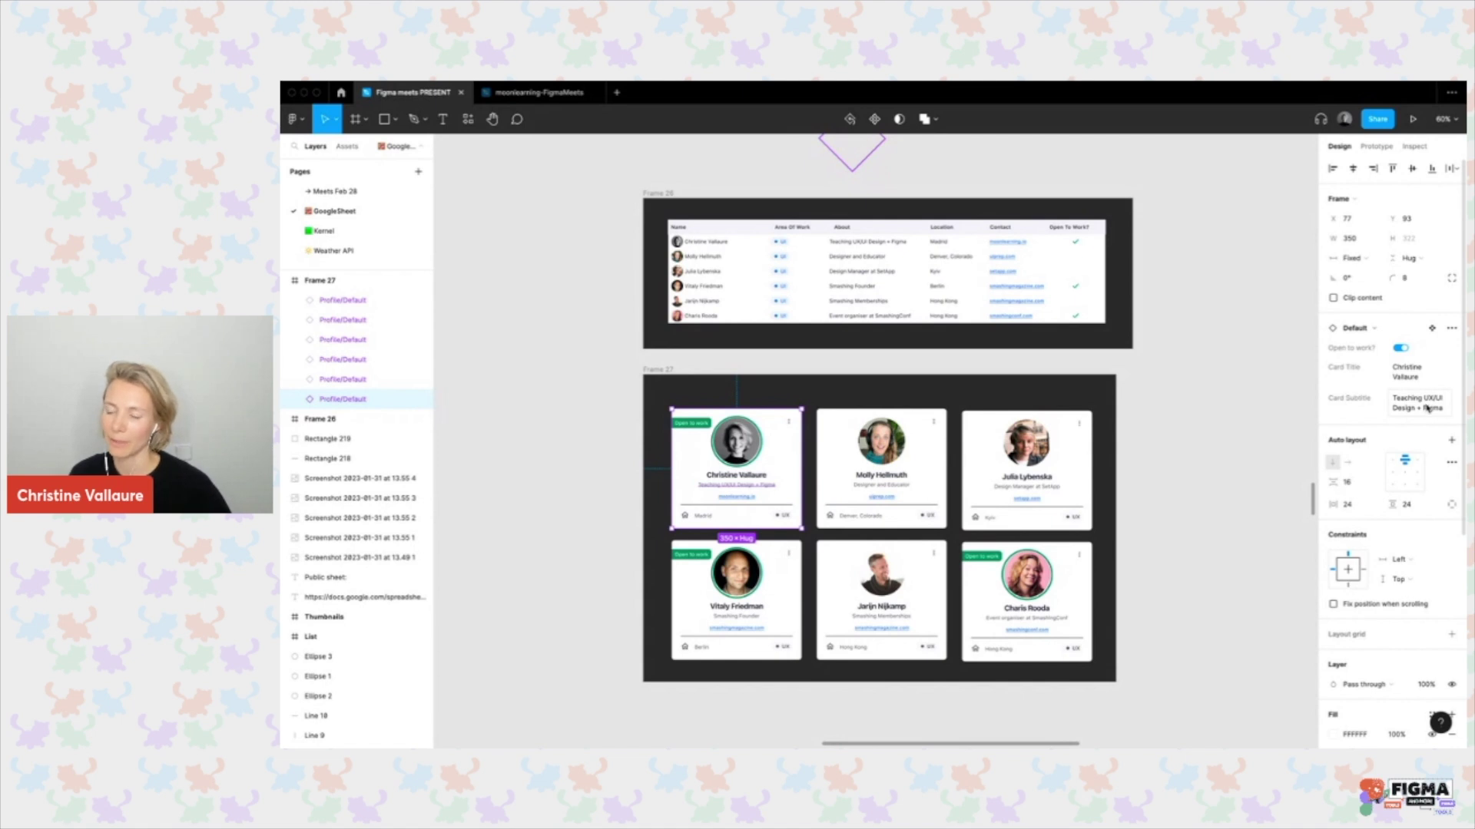
pyautogui.click(1209, 435)
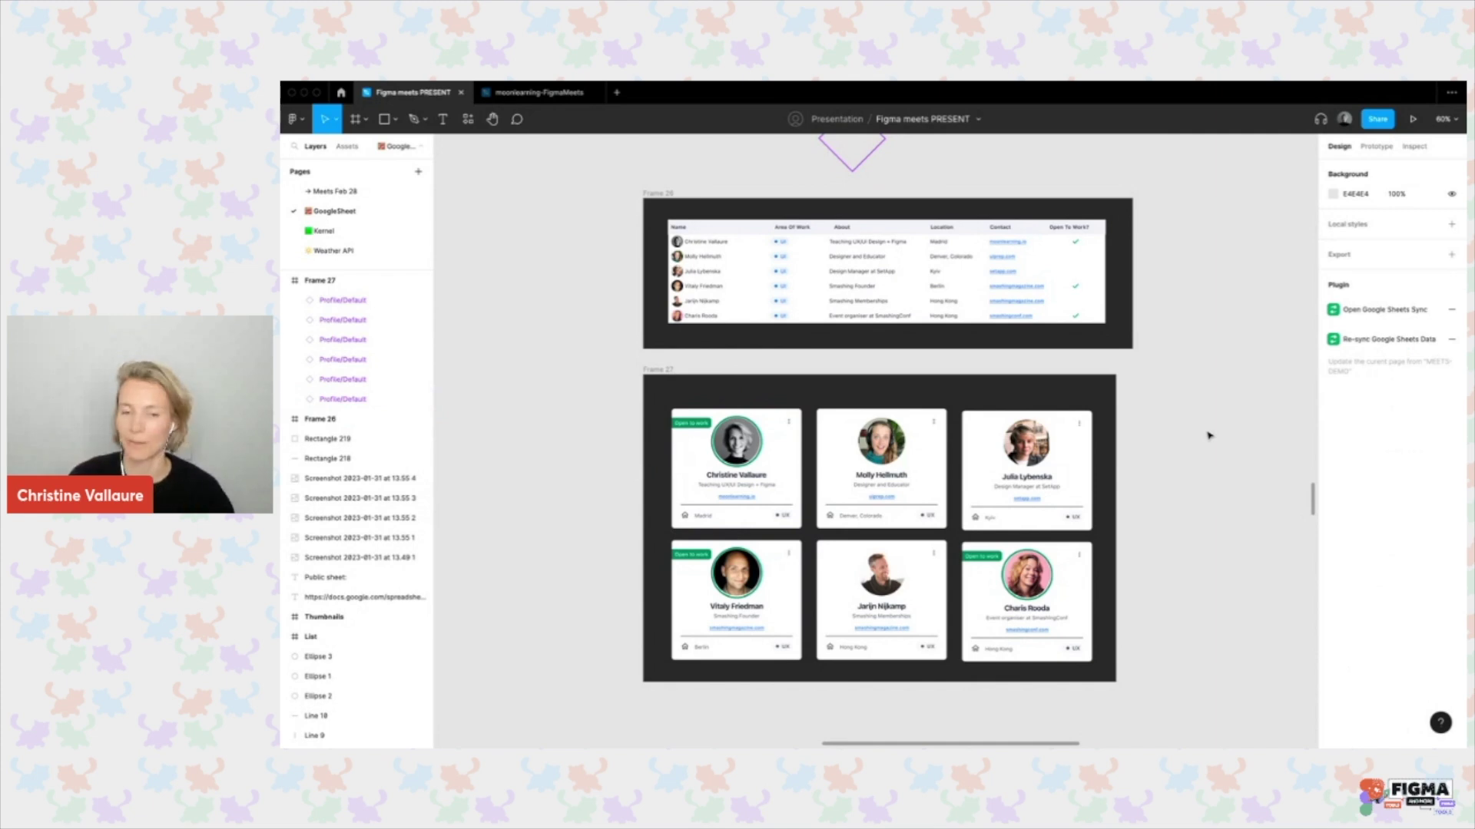
# Examine the Area and JobBadge columns of the sheet example in the Step 4 Variant swapping section.
pyautogui.scroll(-10, 1117, 474)
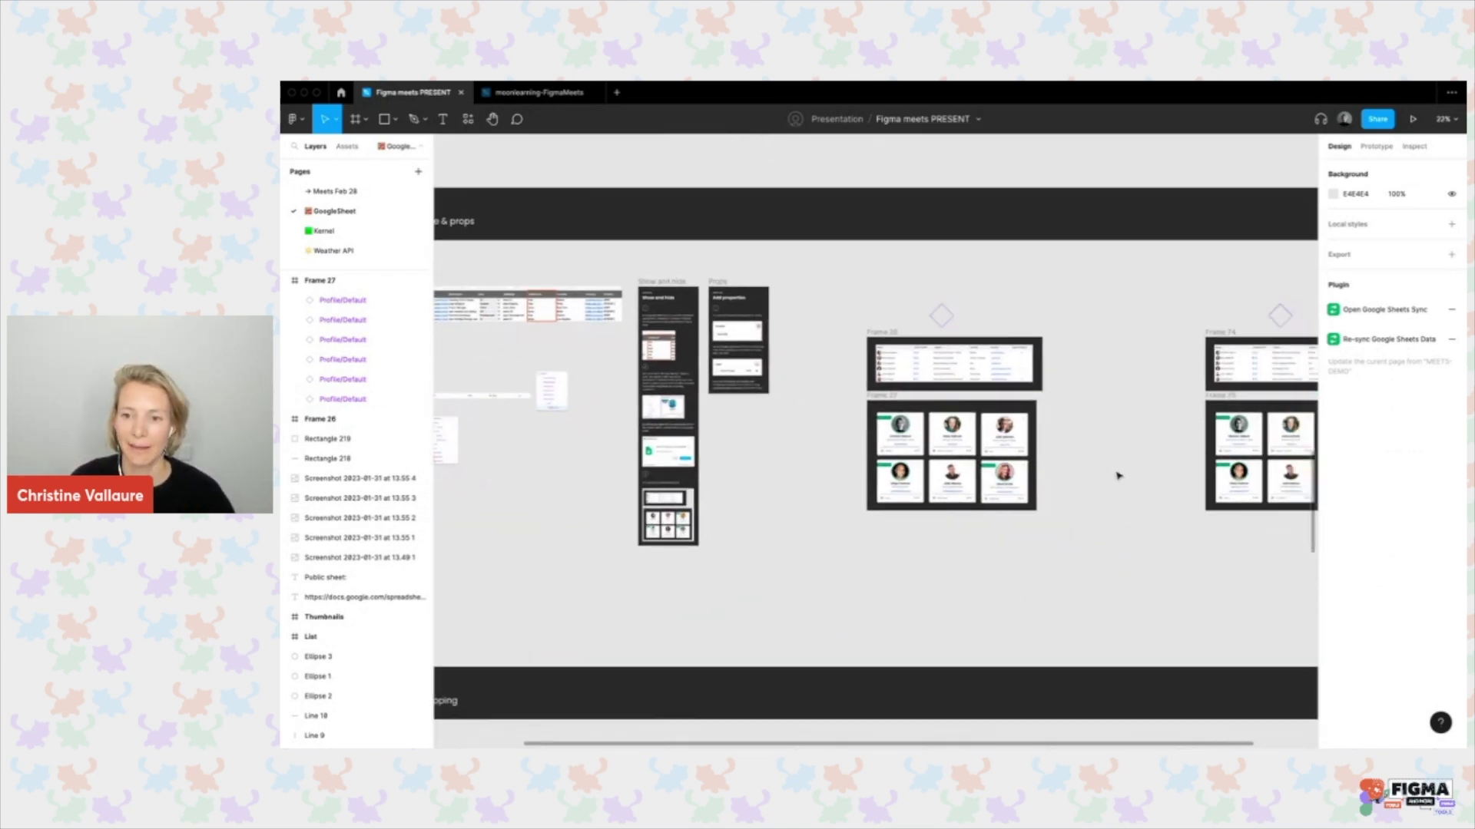
pyautogui.scroll(-3, 1117, 474)
pyautogui.scroll(-5, 814, 537)
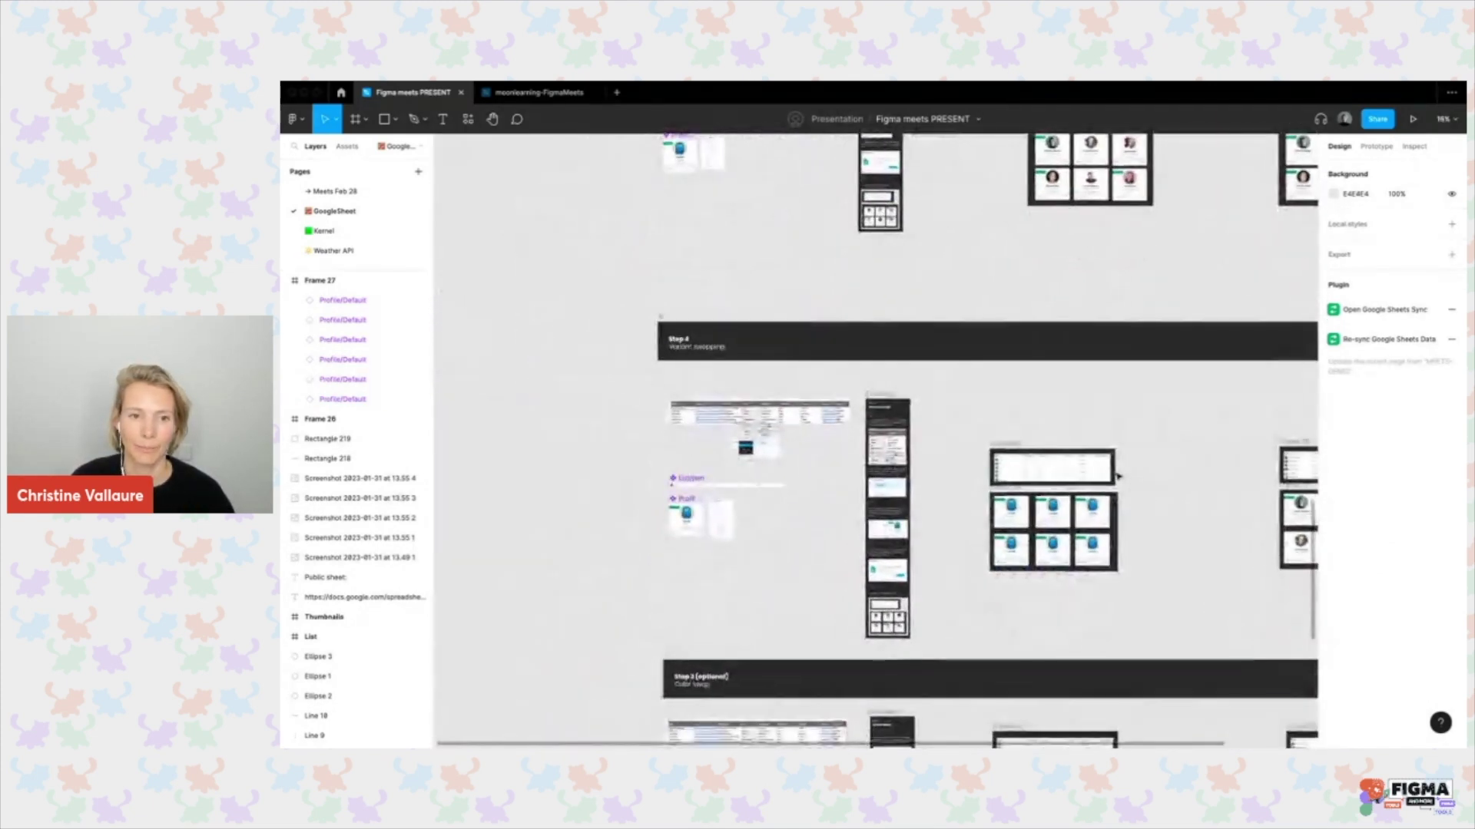
pyautogui.scroll(-5, 814, 537)
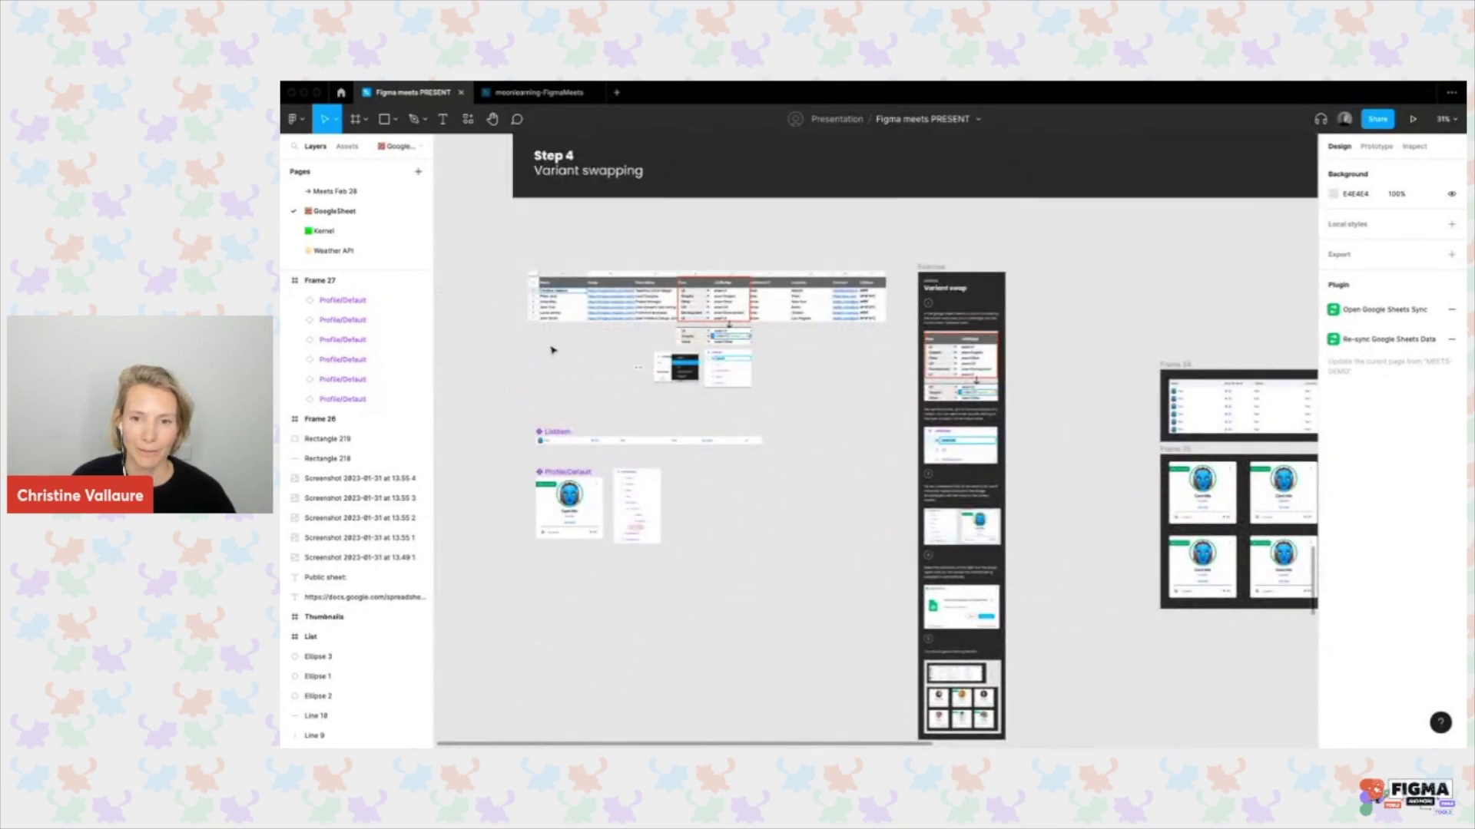
pyautogui.scroll(5, 551, 350)
pyautogui.scroll(5, 551, 350)
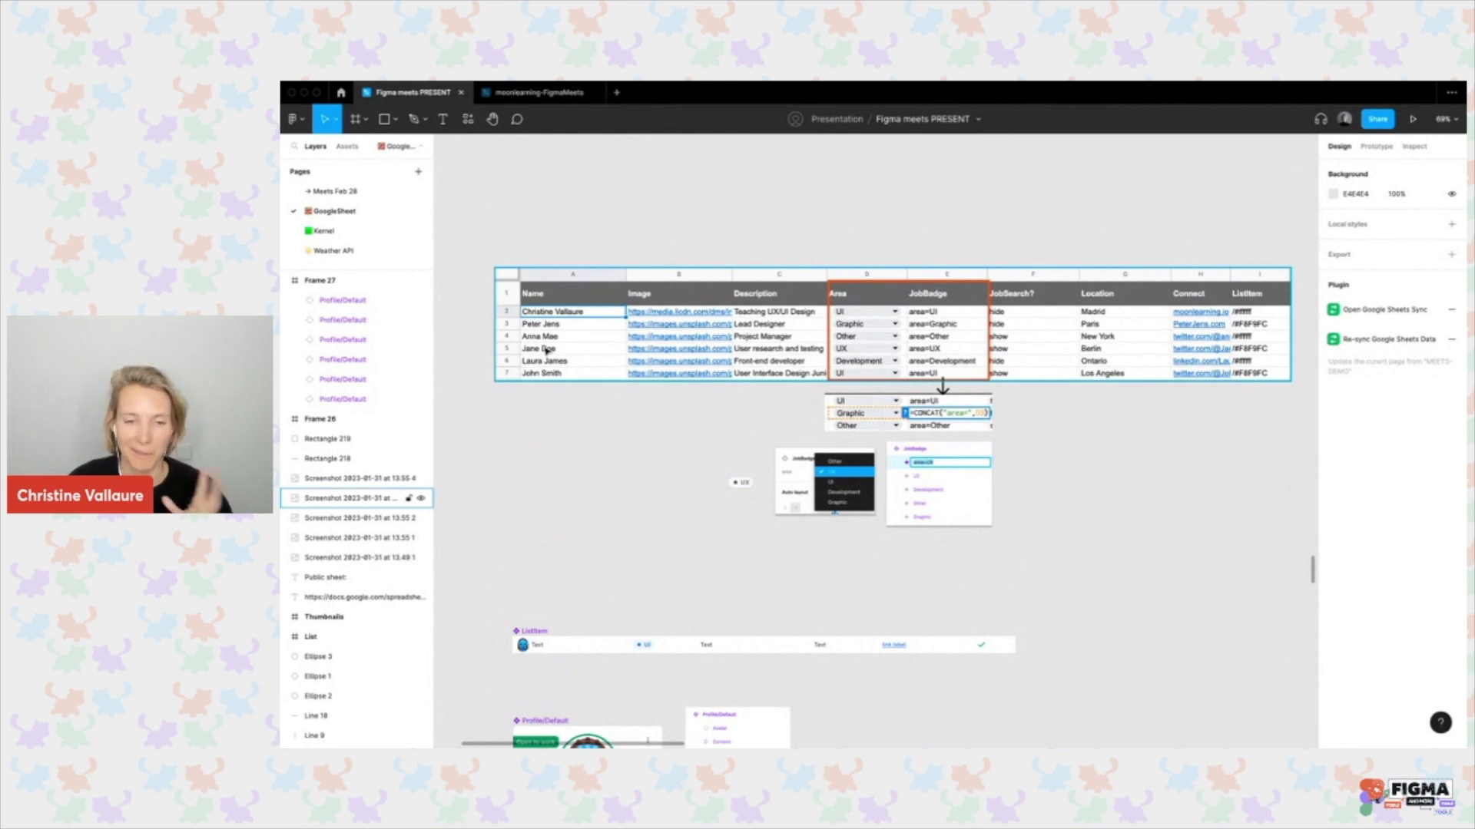
pyautogui.scroll(3, 770, 294)
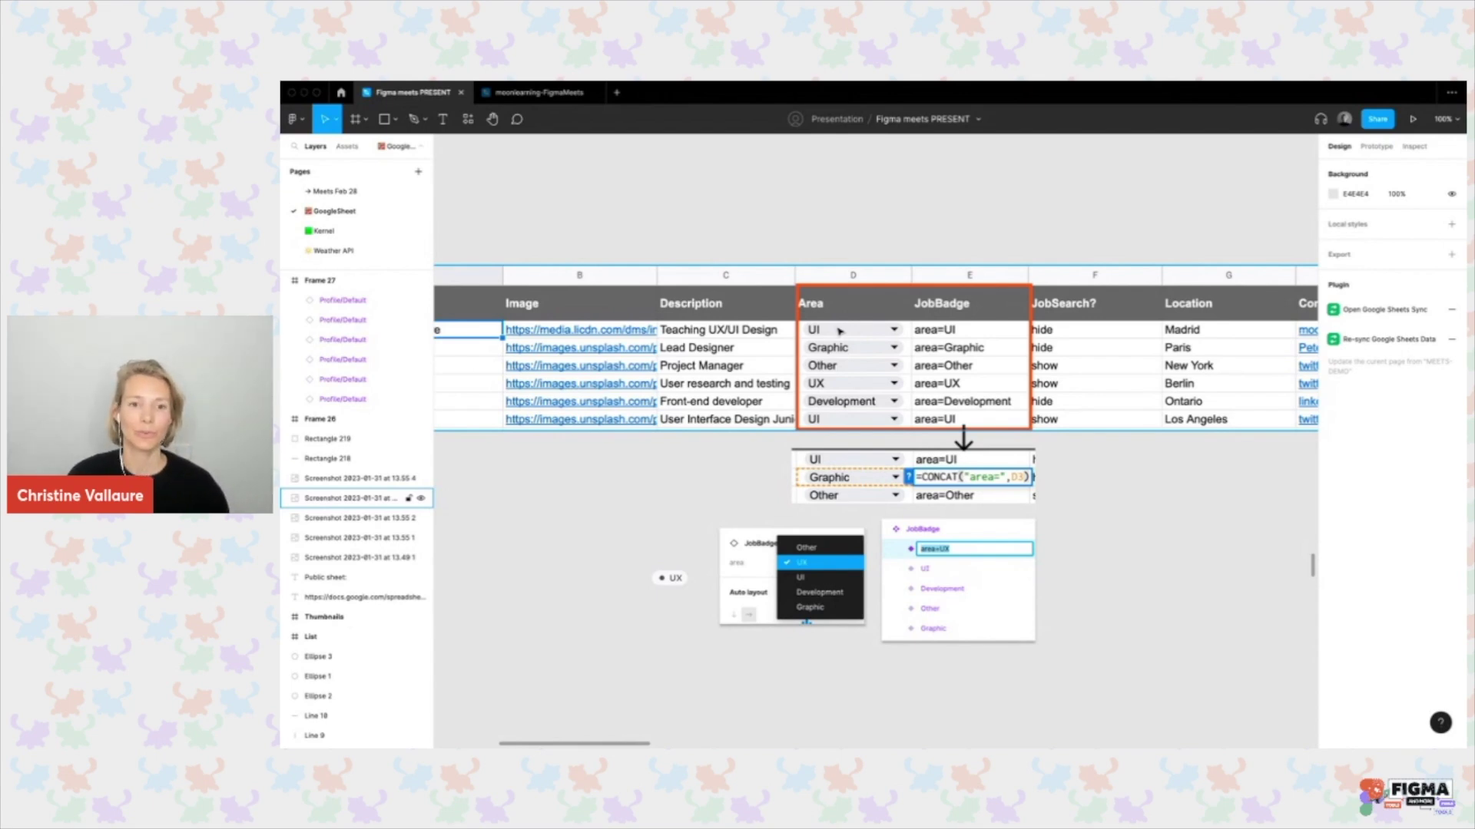
# Hide the interface and study the CONCAT formula beside the JobBadge variant names.
pyautogui.scroll(2, 840, 331)
pyautogui.hotkey('ctrl', '\\')
pyautogui.scroll(2, 840, 331)
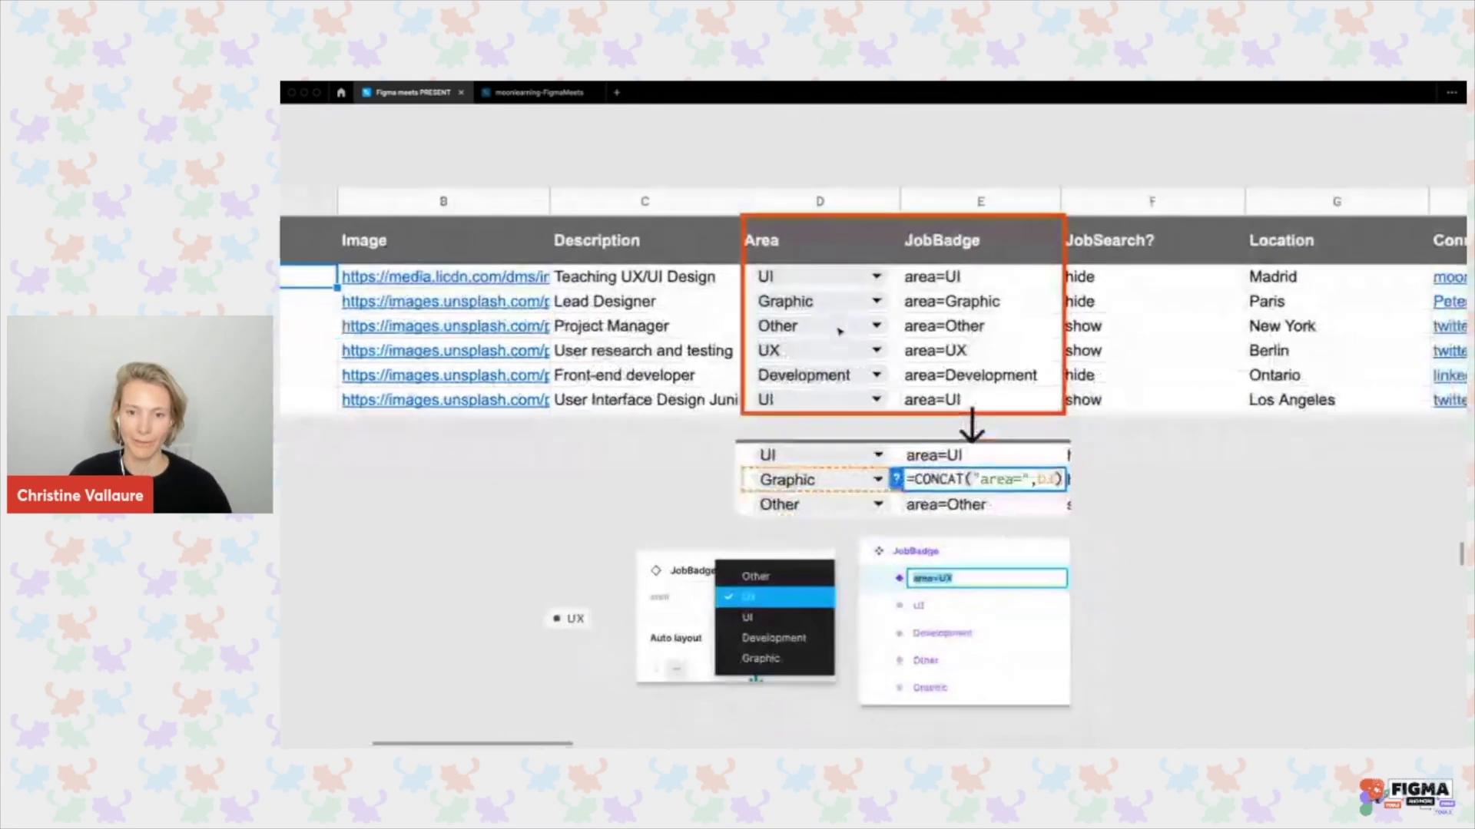
pyautogui.scroll(-1, 840, 331)
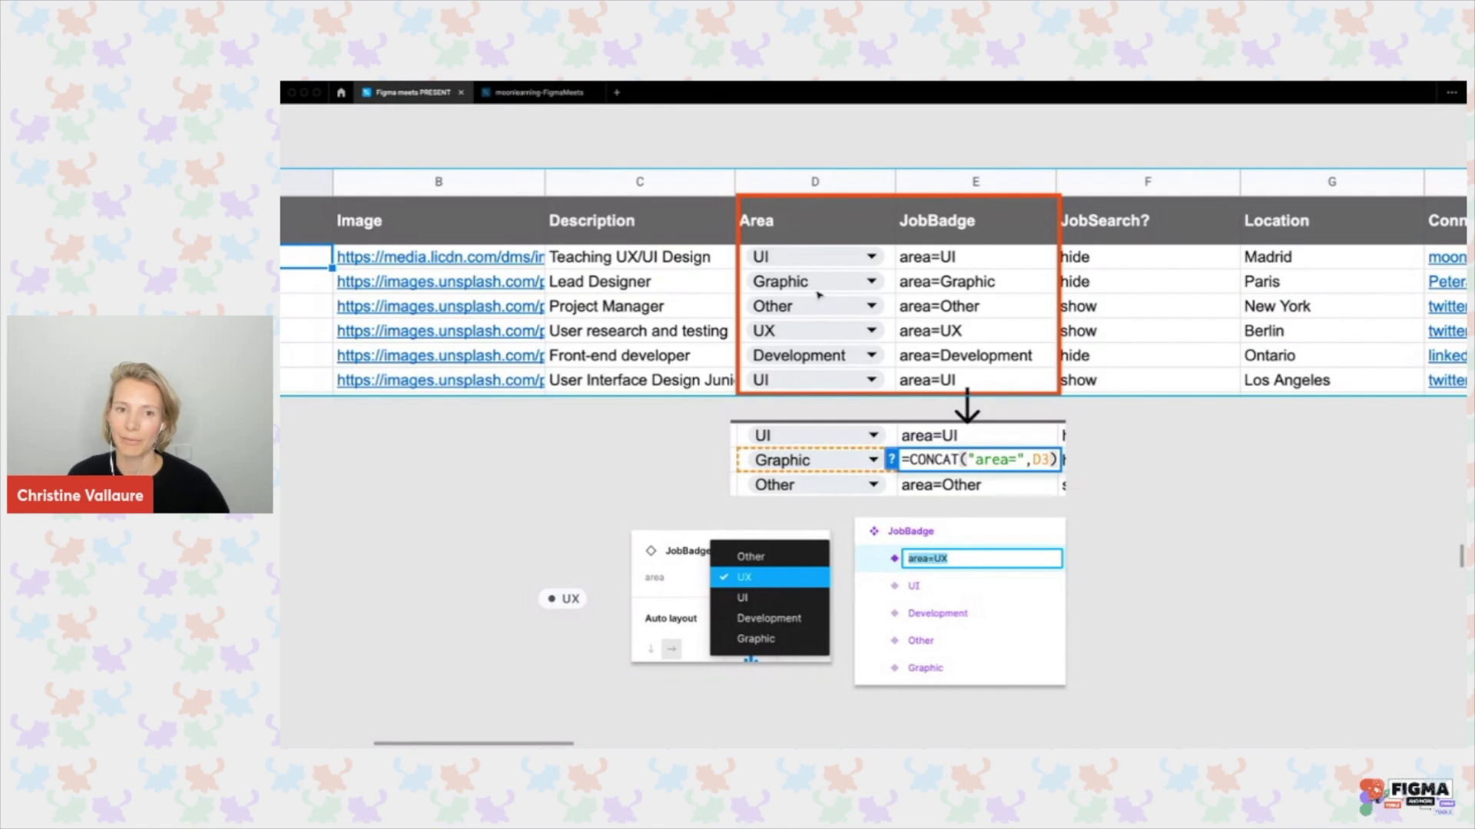
pyautogui.scroll(-1, 791, 384)
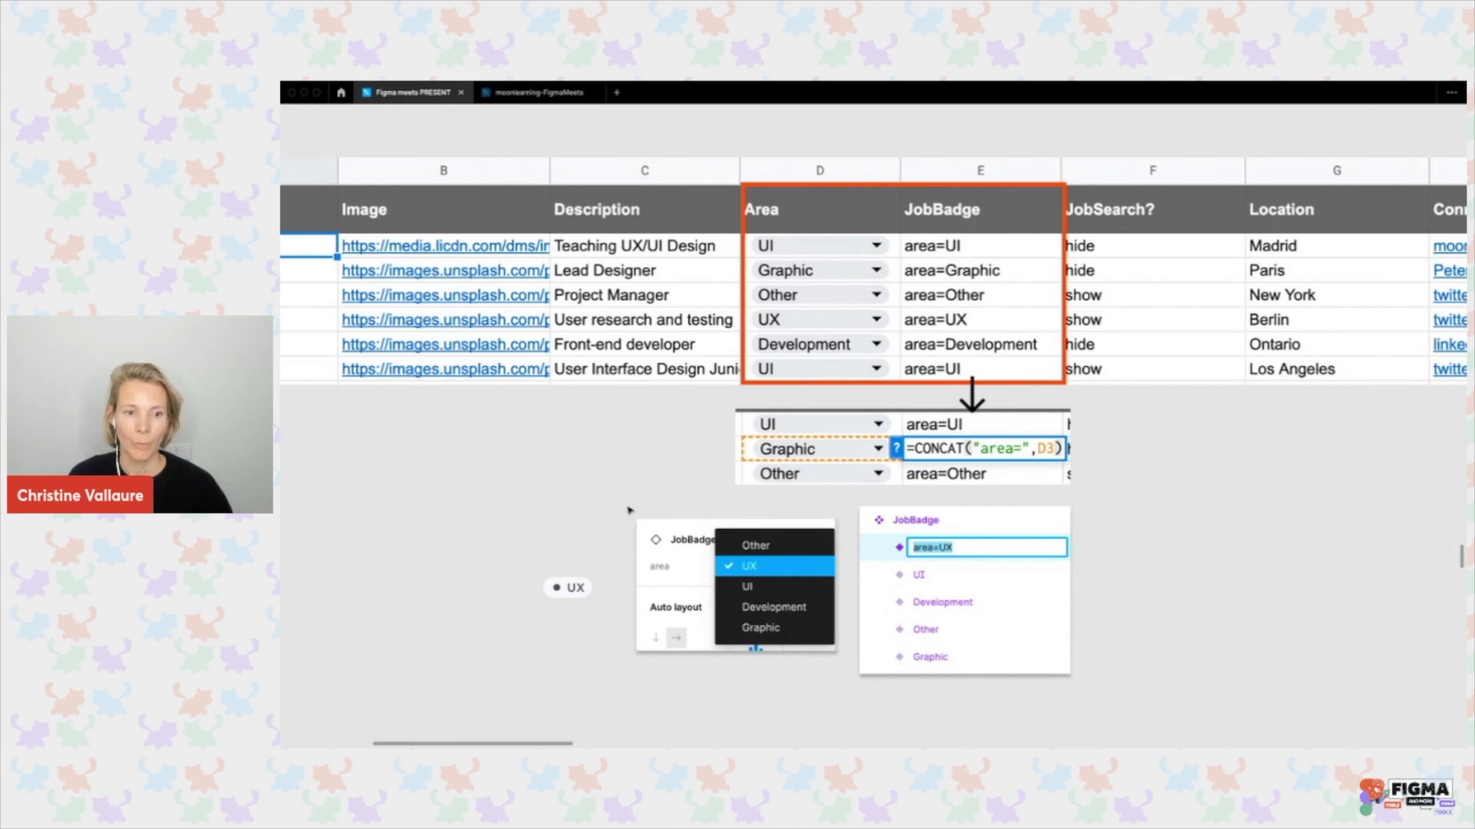
# Select the UX badge instance and restore the interface to inspect its area variant property.
pyautogui.click(584, 587)
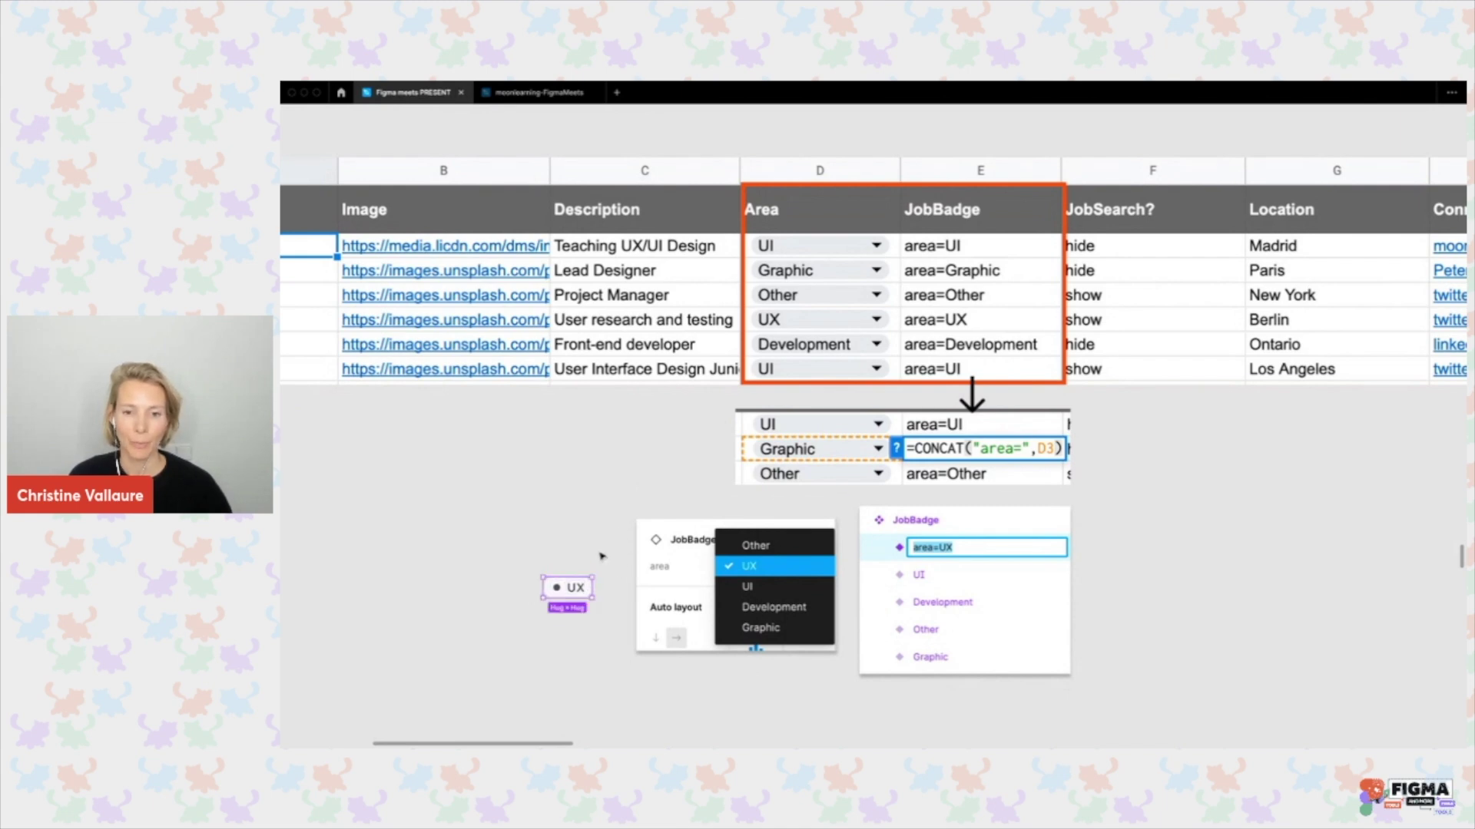
pyautogui.scroll(-3, 603, 557)
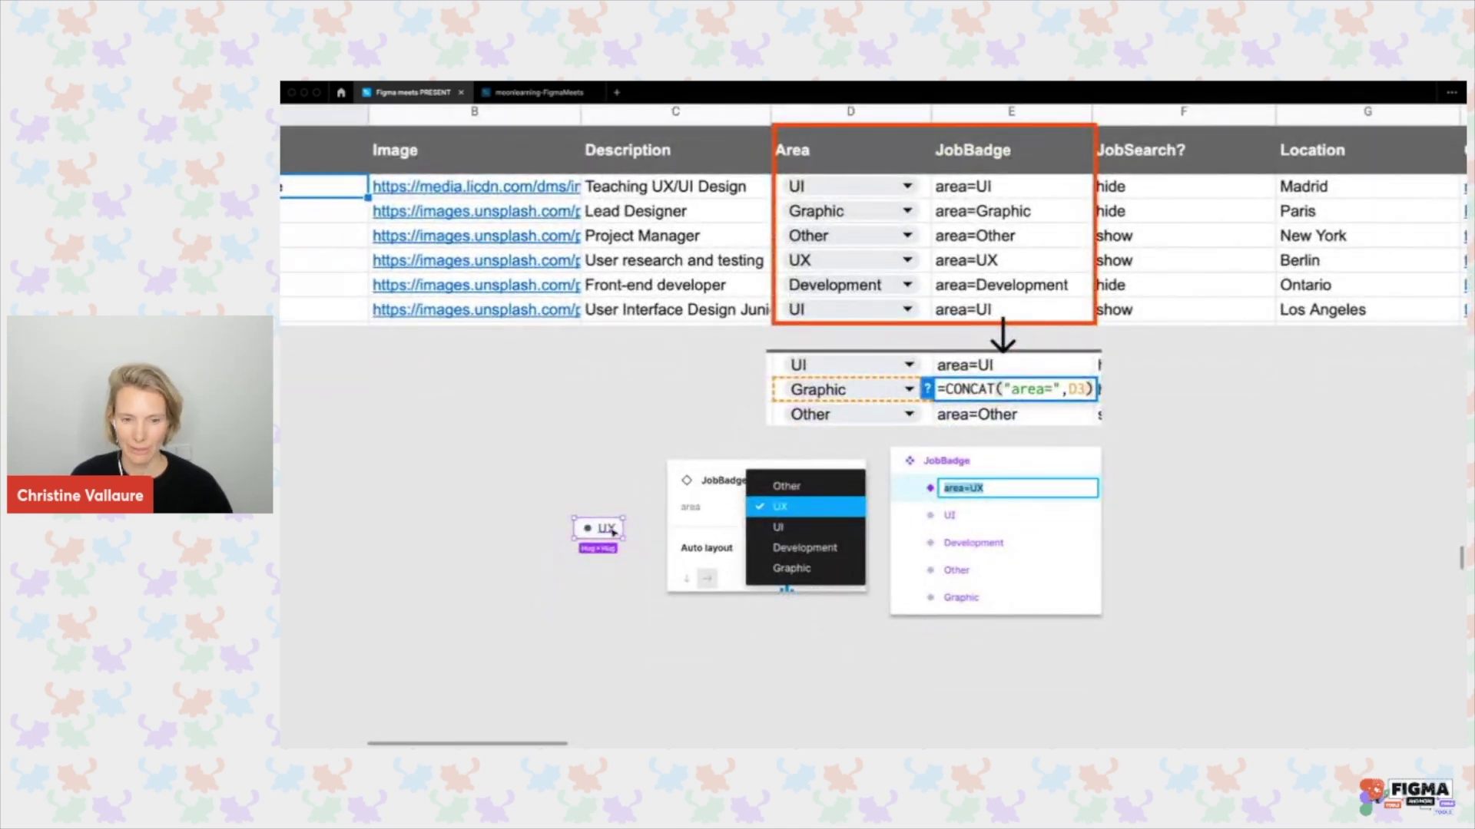
pyautogui.press('super+backslash')
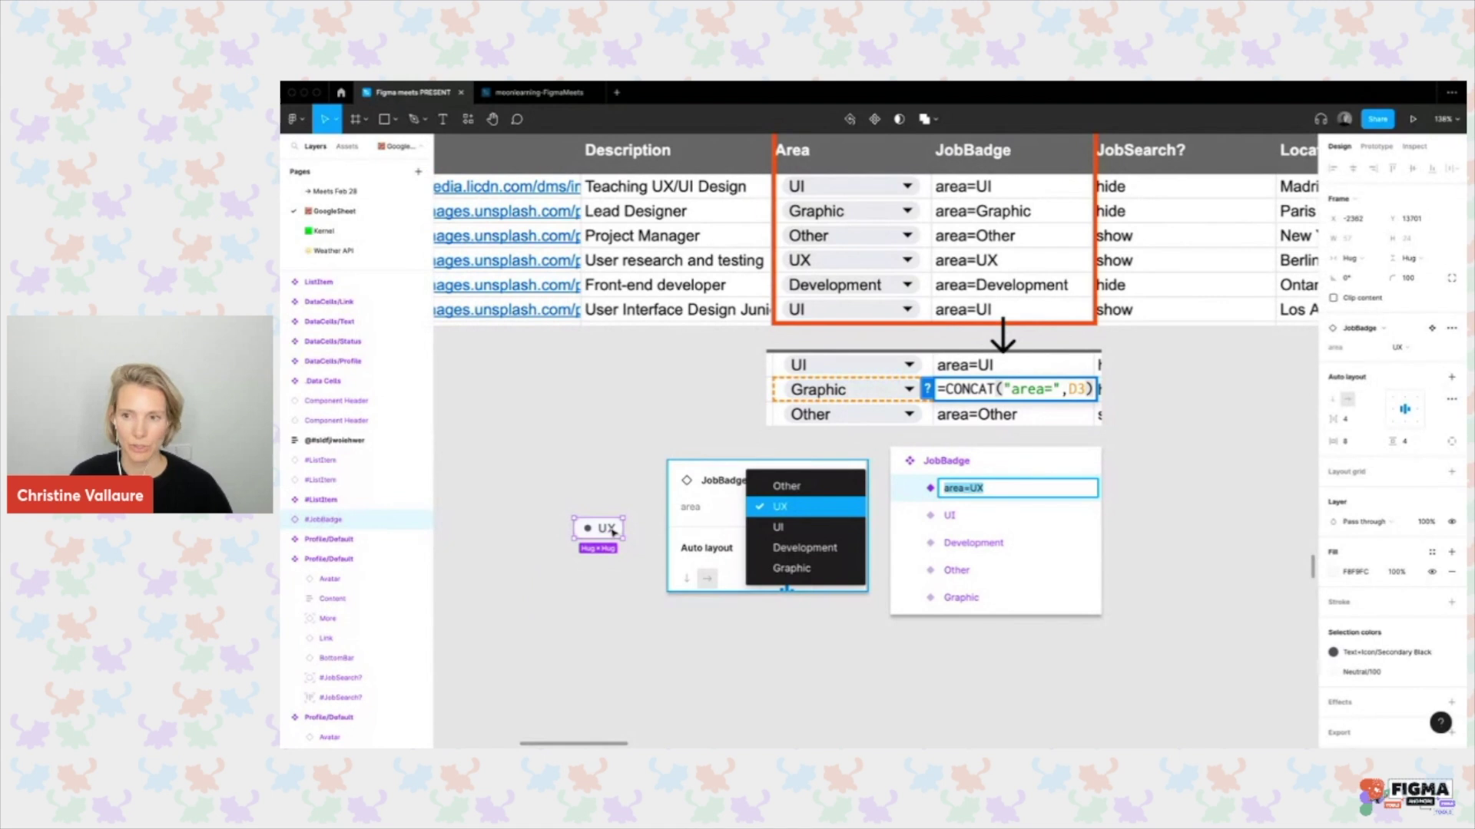
# Go to the UX badge's main component and examine the JobBadge variant set.
pyautogui.click(1431, 329)
pyautogui.scroll(-5, 904, 436)
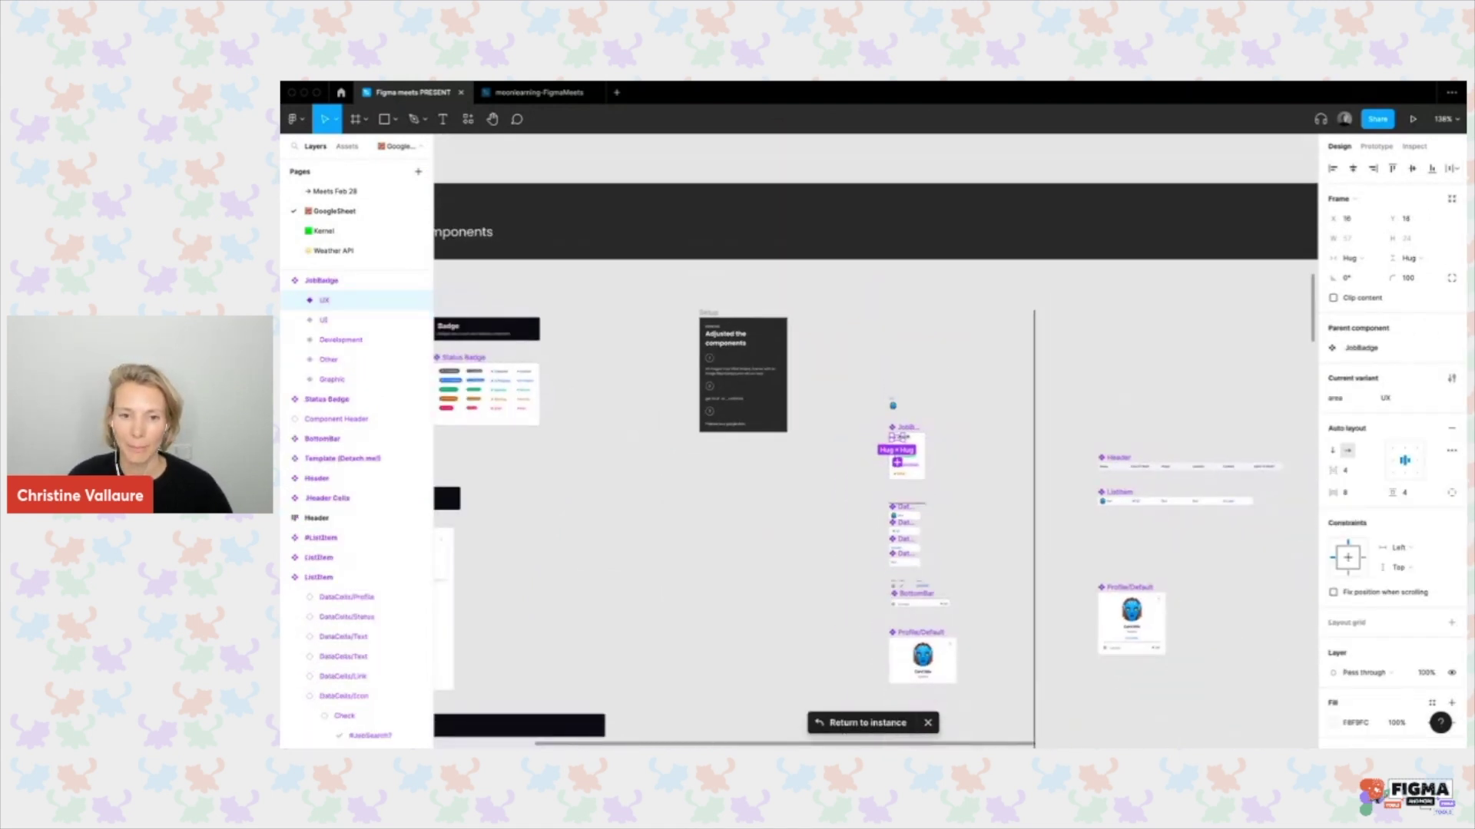
pyautogui.scroll(8, 903, 436)
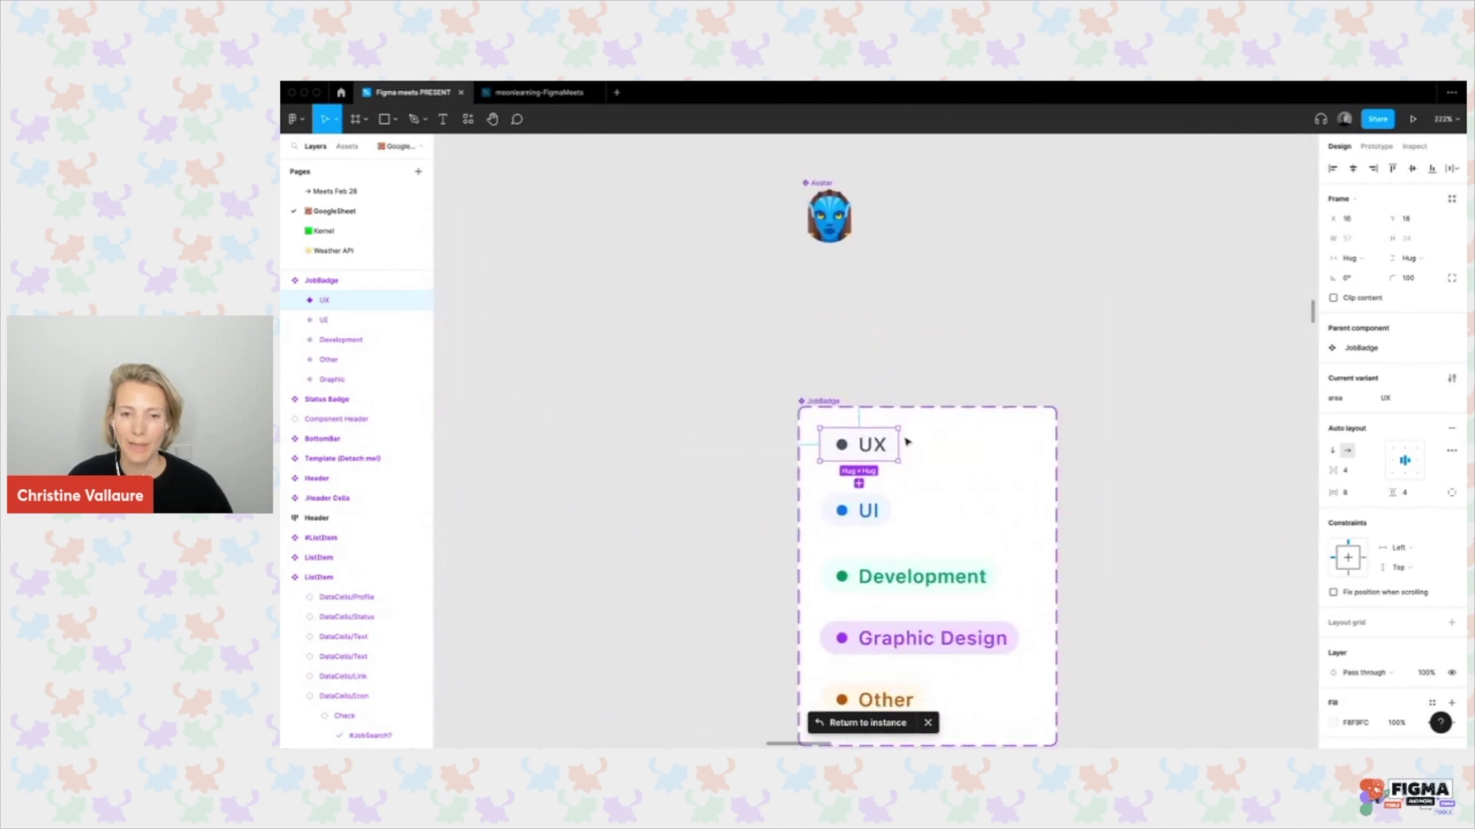
pyautogui.scroll(2, 1115, 385)
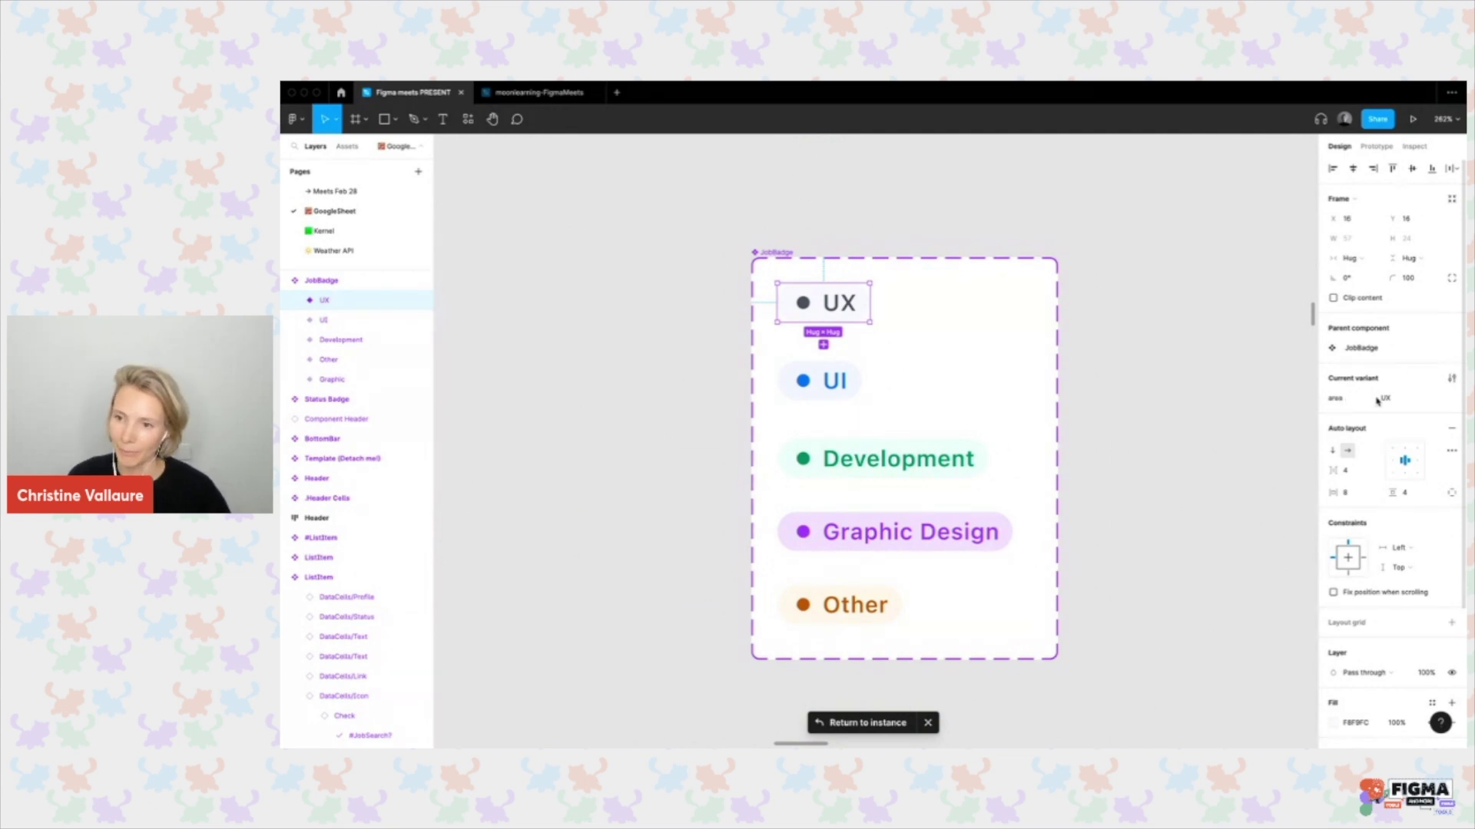
# Inspect the area property's variant options and the UX variant's underlying layer name, leaving both as they are.
pyautogui.click(1436, 400)
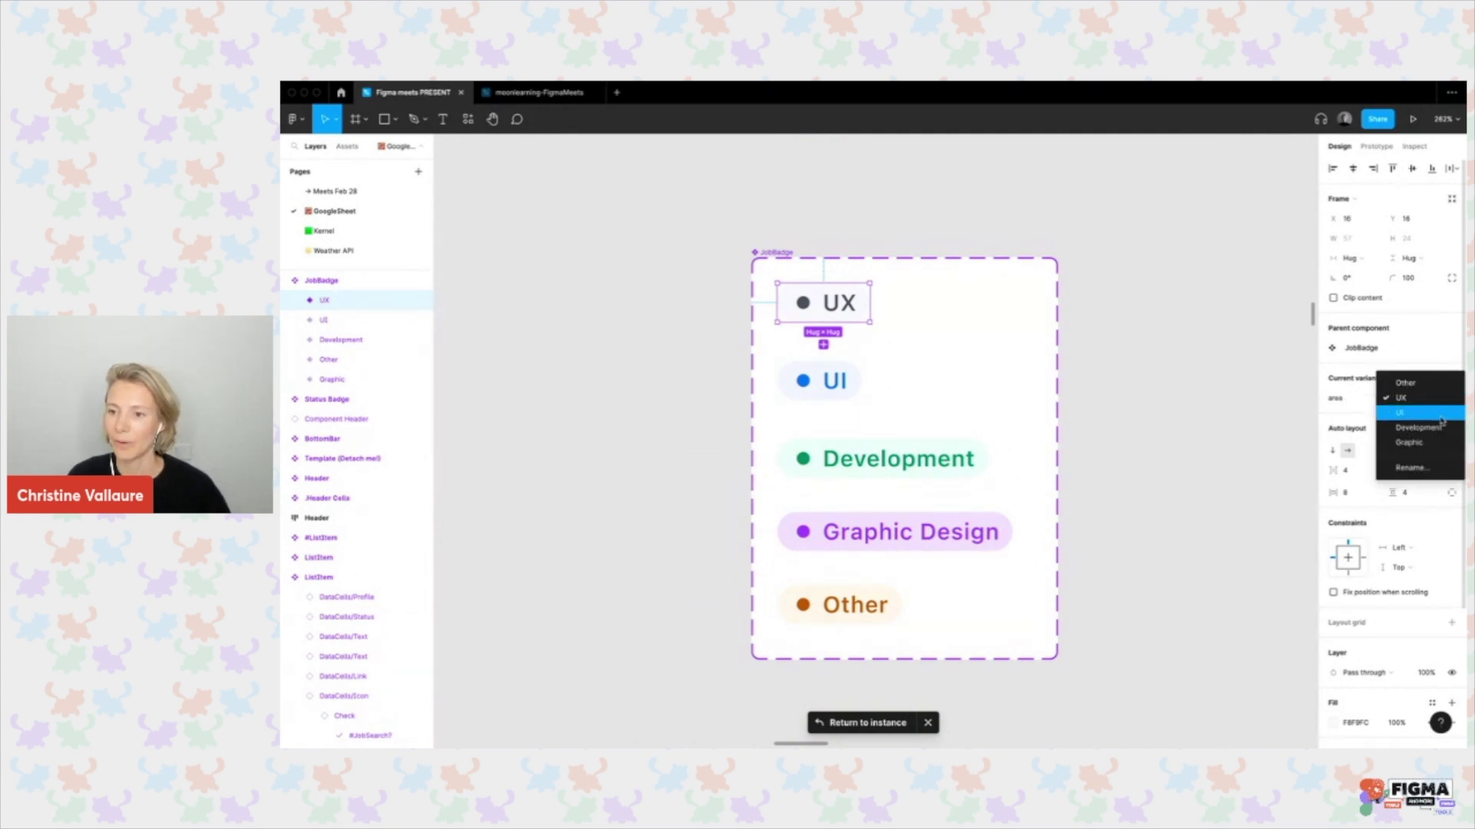
pyautogui.click(1429, 400)
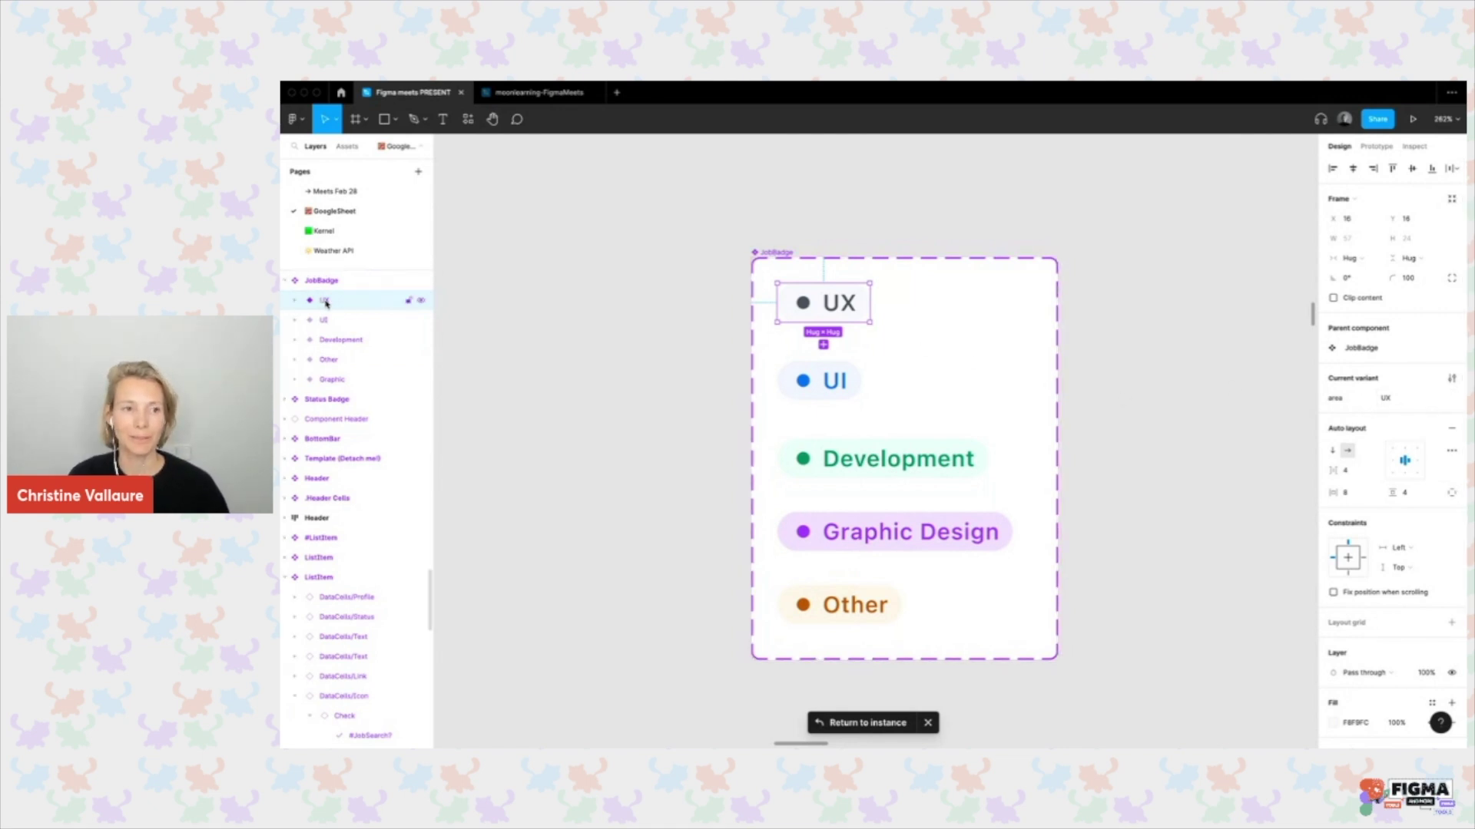
pyautogui.doubleClick(326, 302)
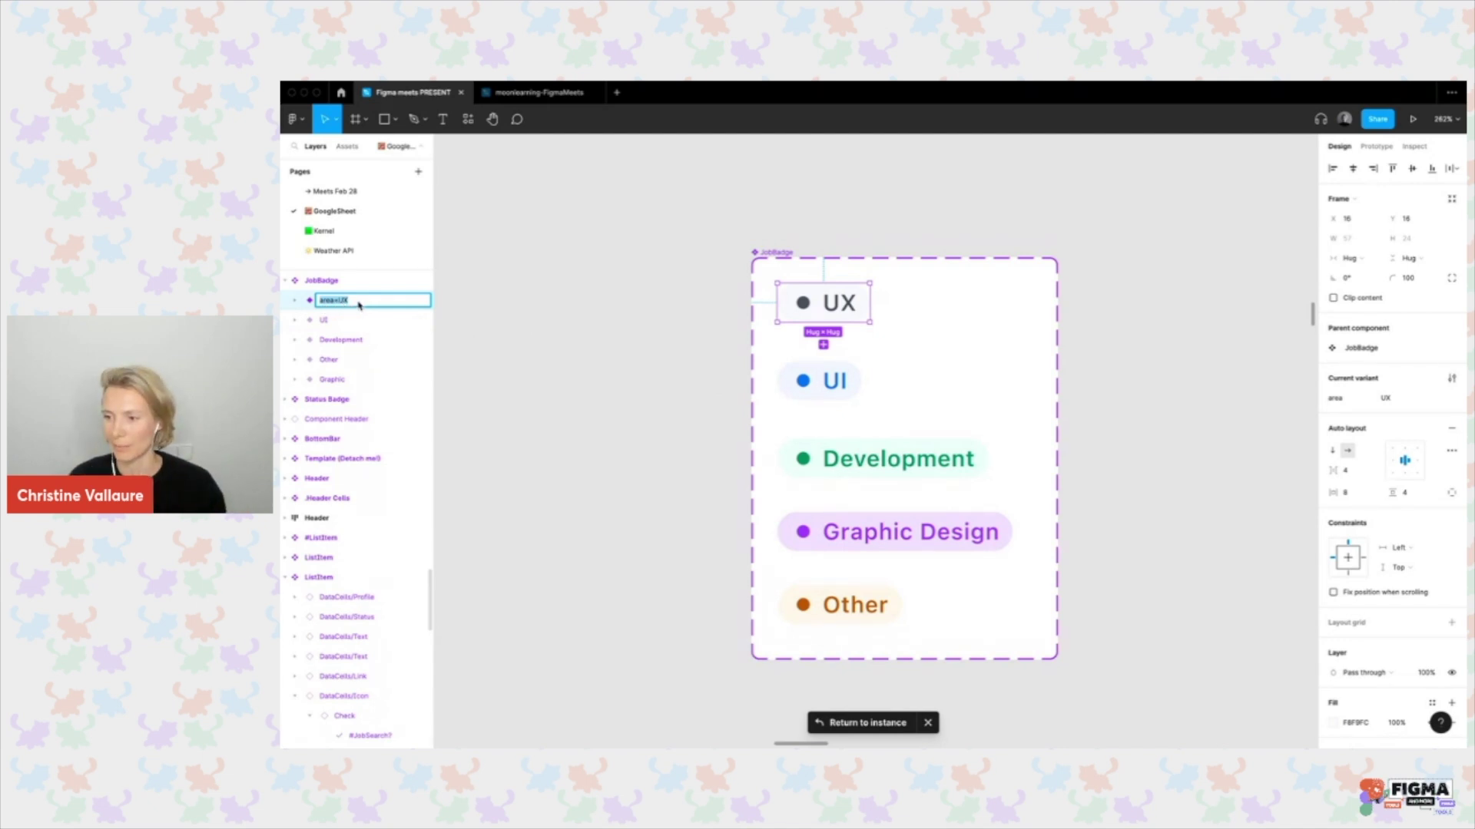
pyautogui.click(629, 398)
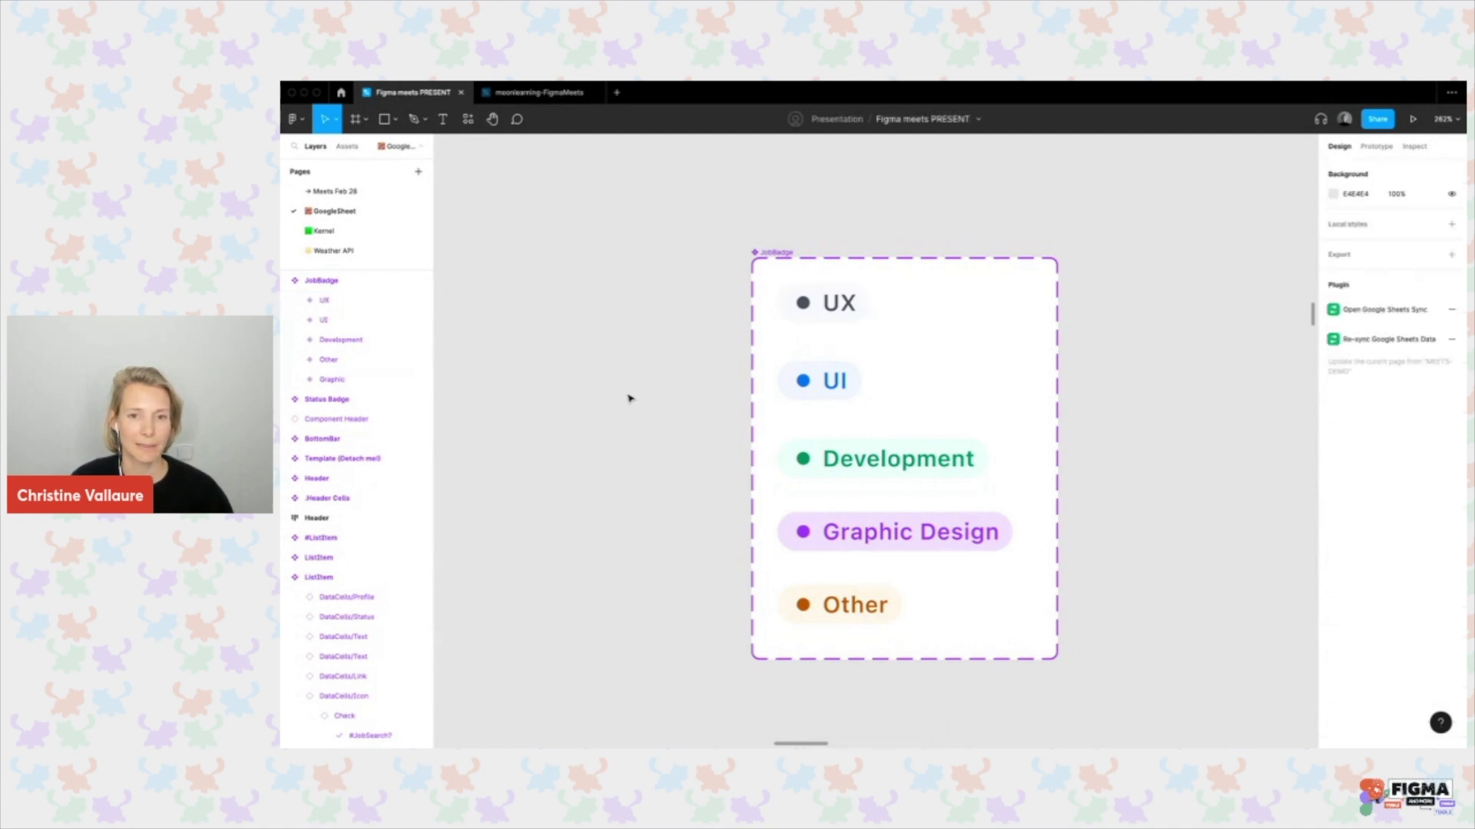
# Return to the Step 4 Variant swapping section and study the CONCAT formula that builds the JobBadge values.
pyautogui.scroll(-10, 626, 403)
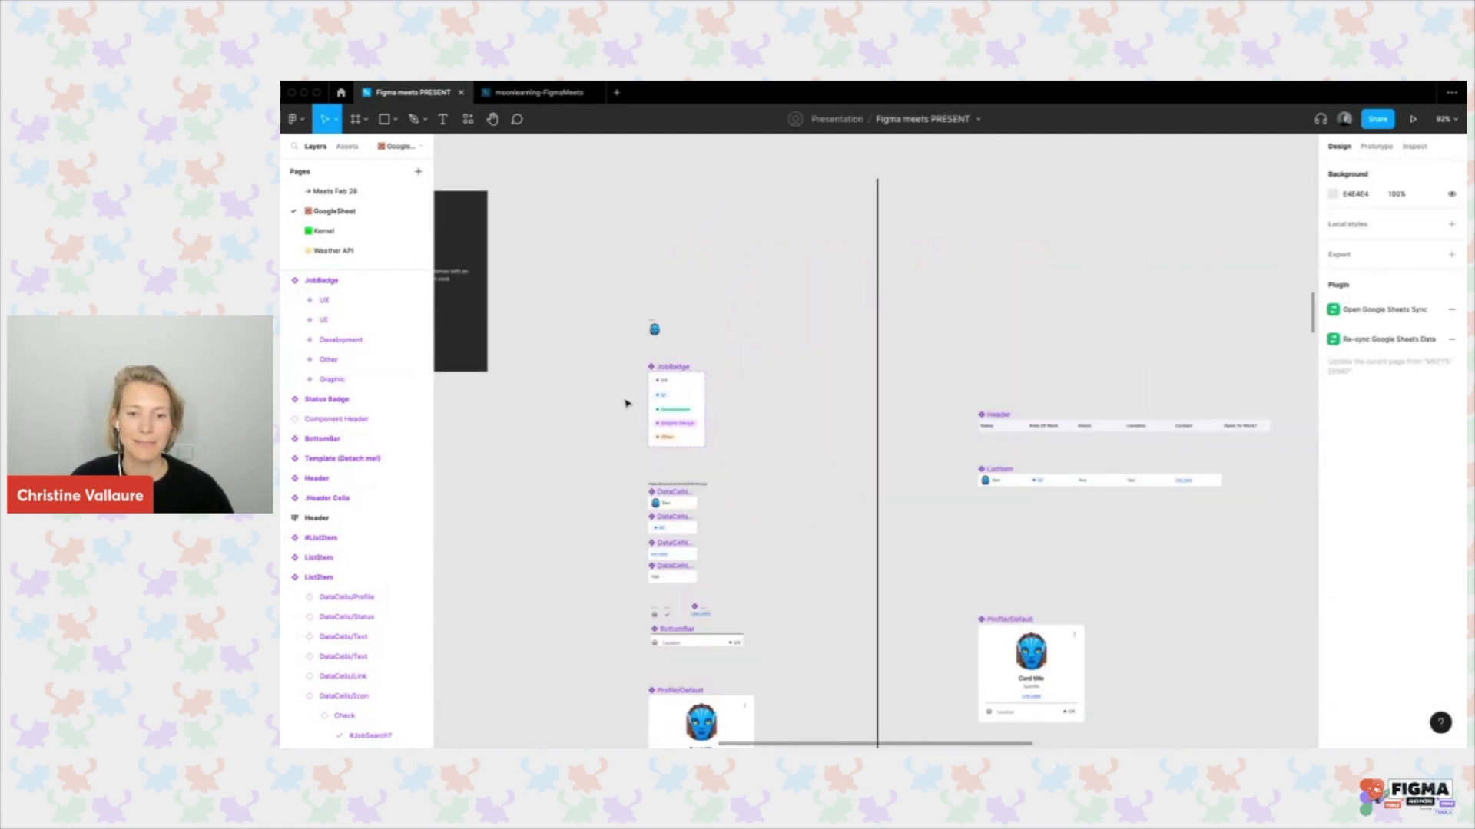
pyautogui.scroll(-5, 626, 403)
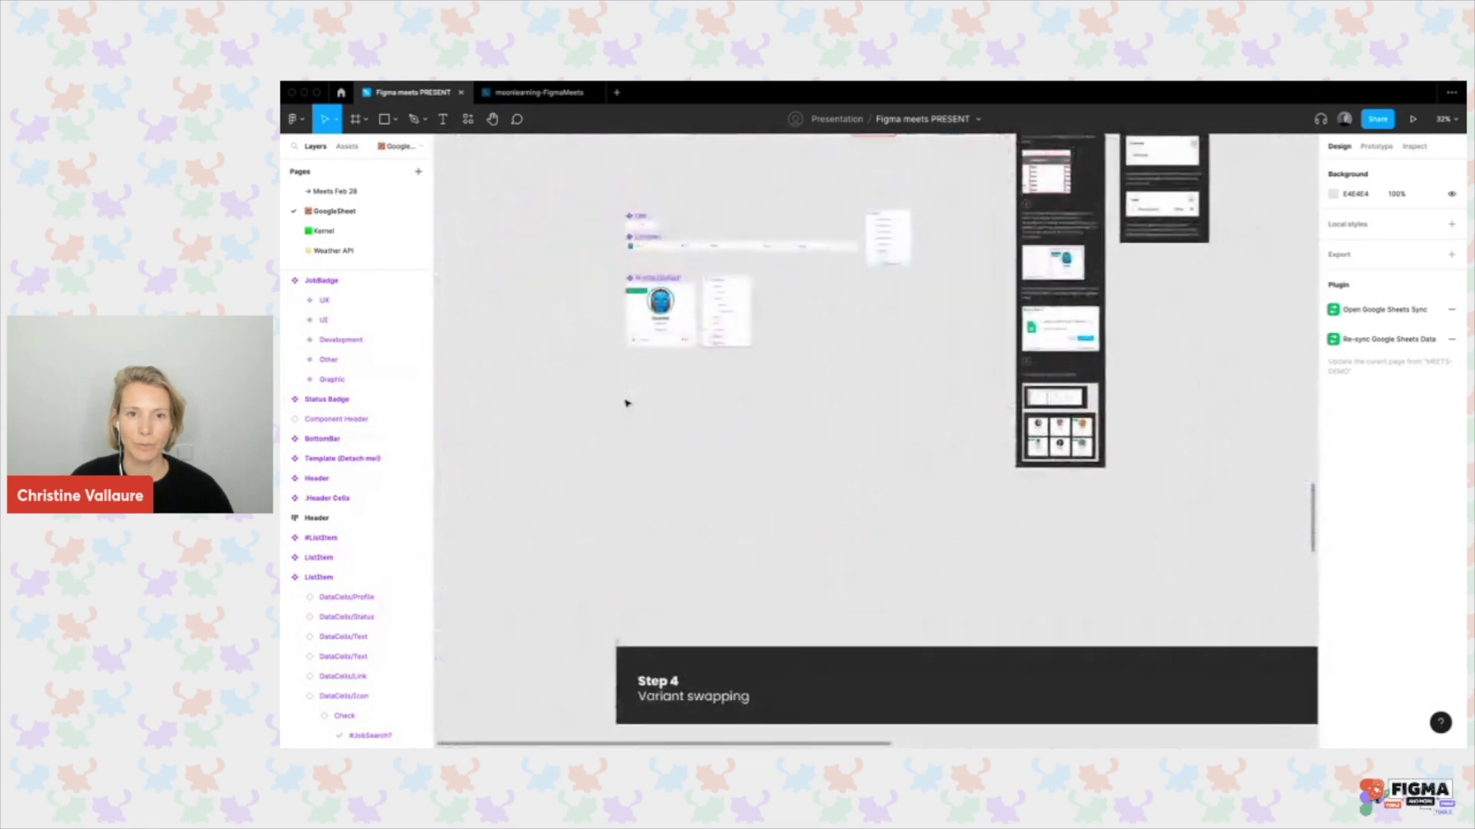
pyautogui.scroll(10, 626, 403)
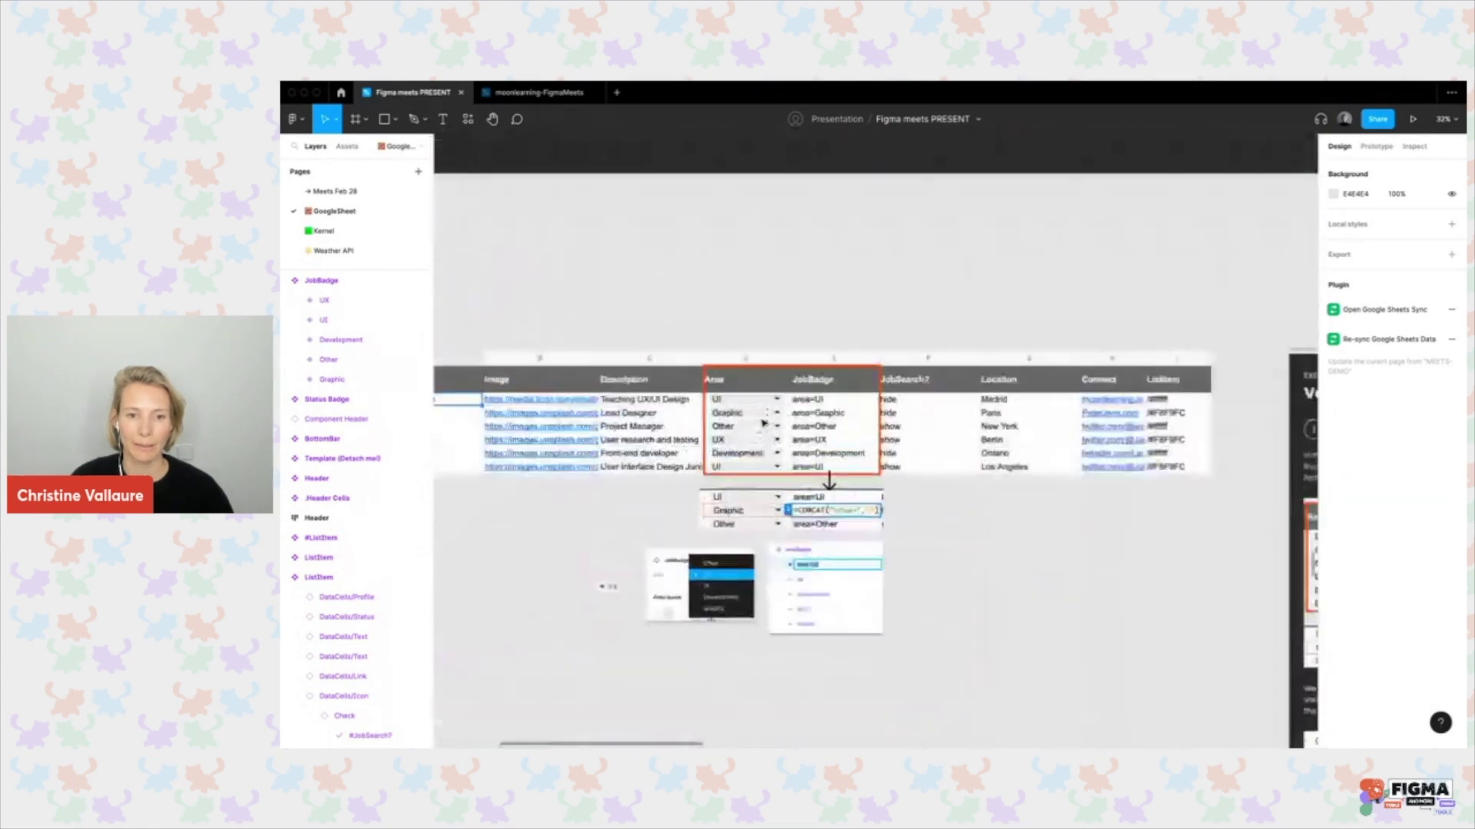
pyautogui.scroll(7, 764, 423)
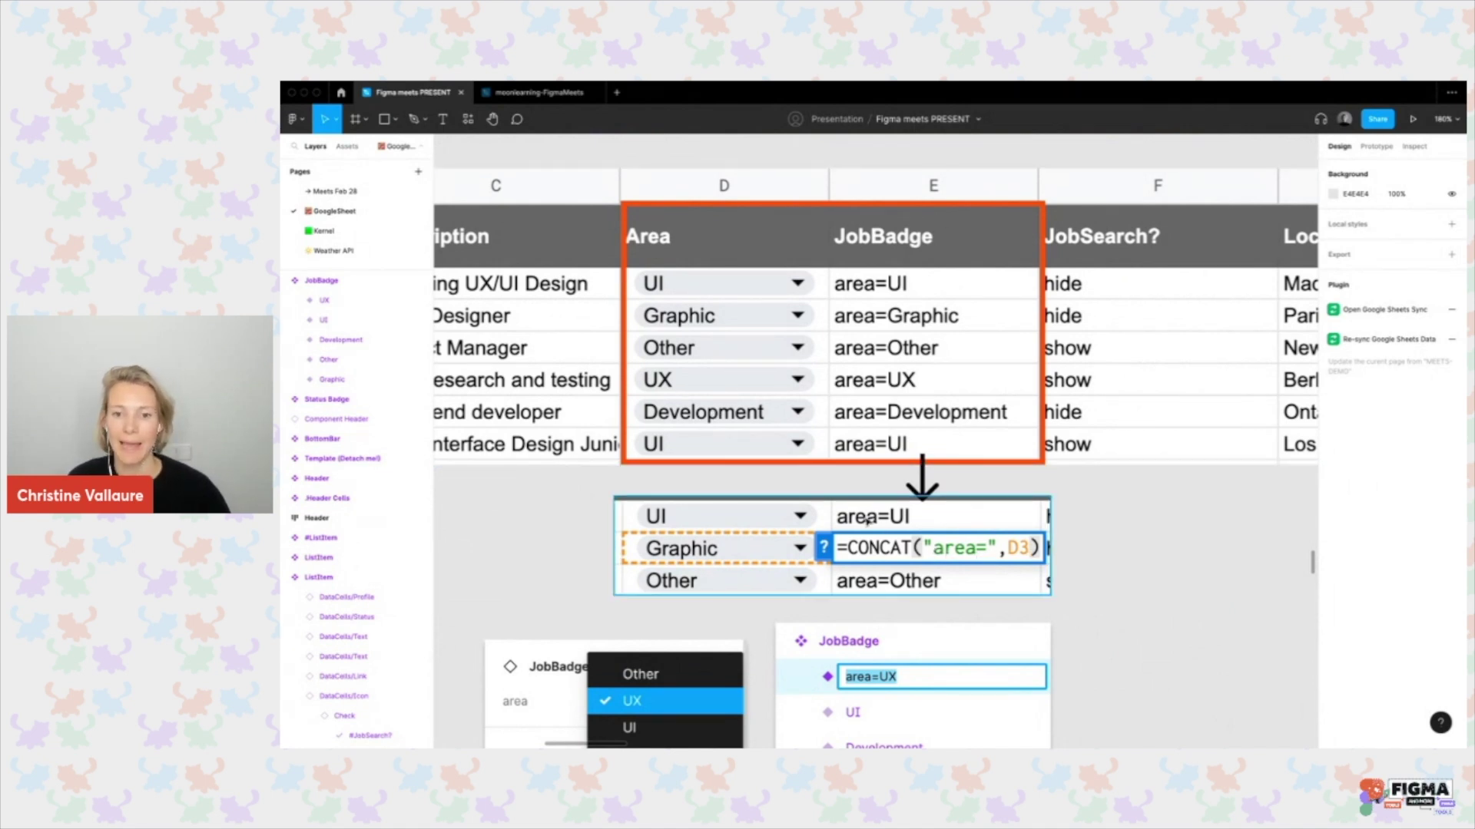
# Compare the #JobBadge layer name in the Profile/Default layer structure with the sheet's JobBadge column.
pyautogui.scroll(-10, 1108, 598)
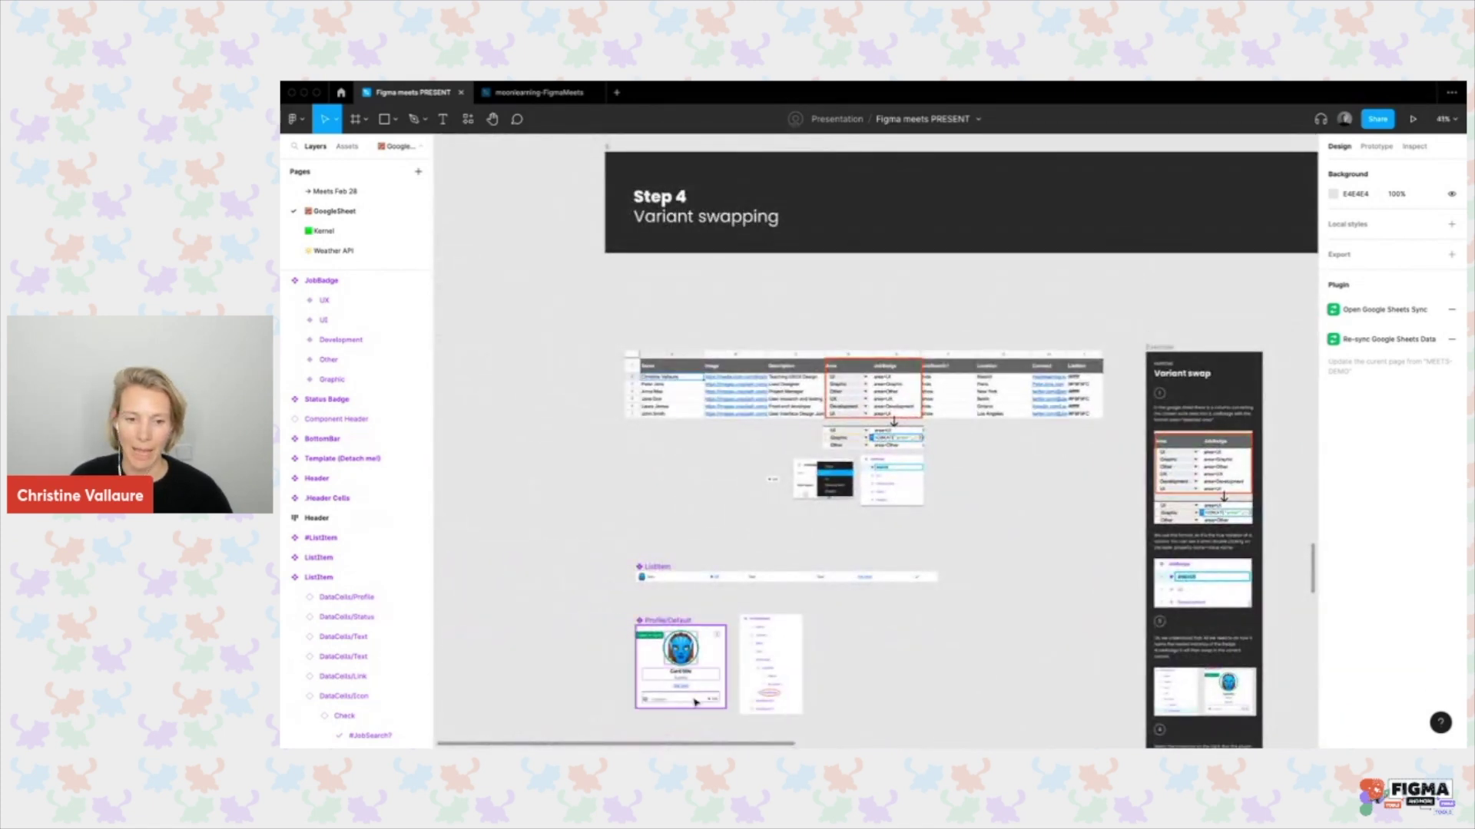
pyautogui.scroll(5, 694, 699)
pyautogui.scroll(1, 695, 702)
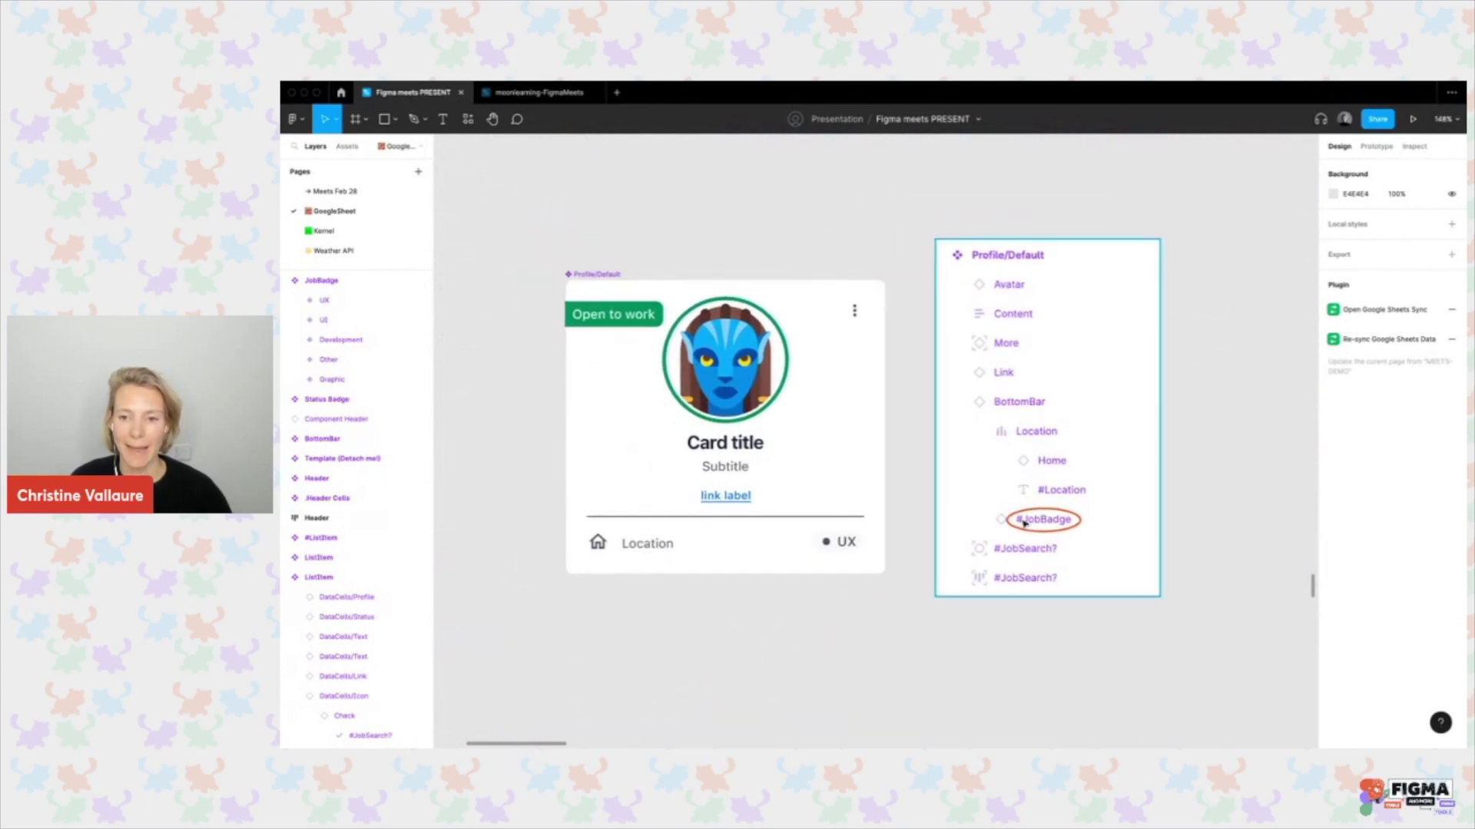
pyautogui.scroll(-10, 1069, 527)
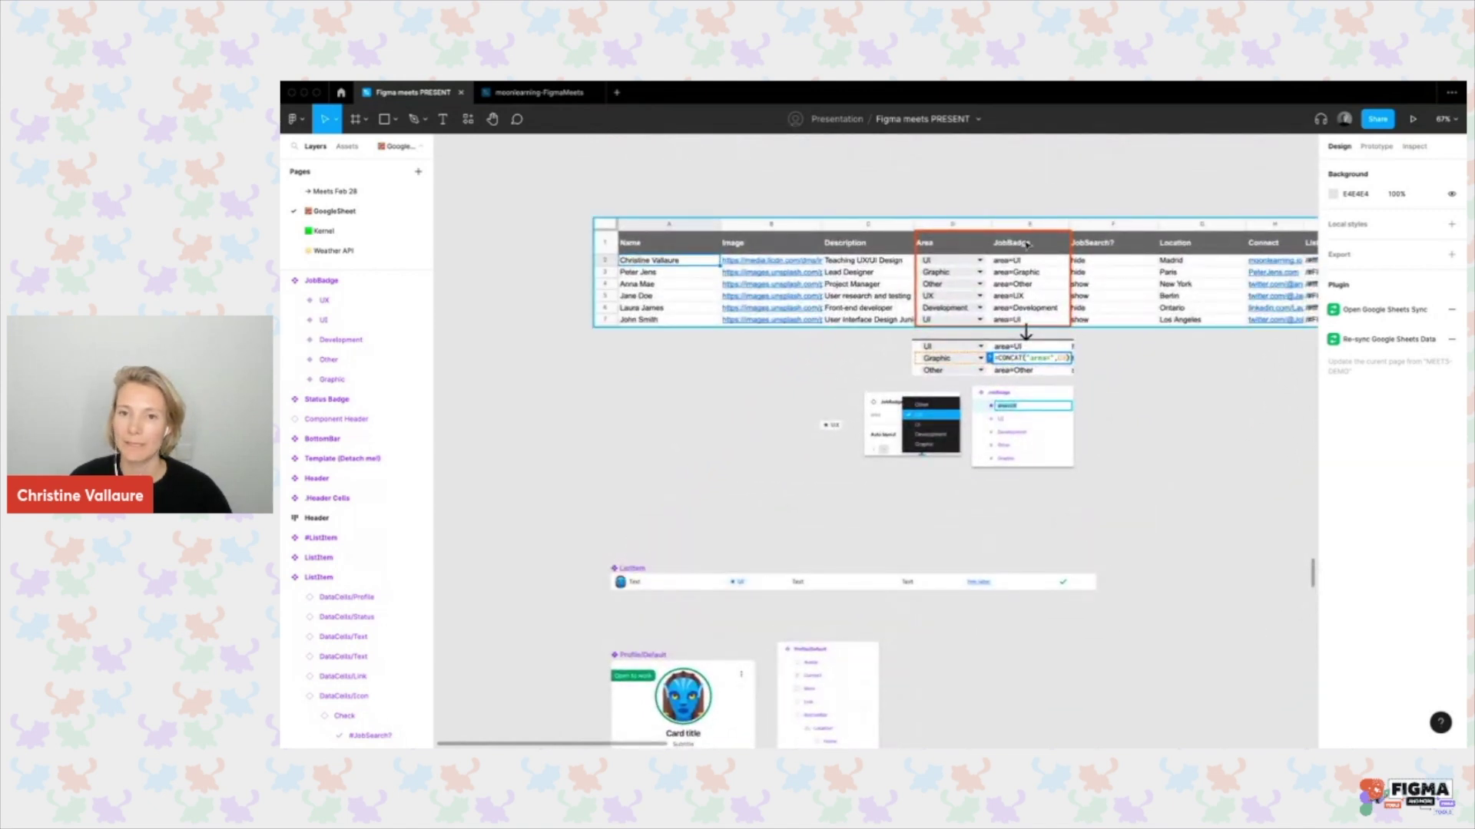
pyautogui.scroll(-3, 896, 627)
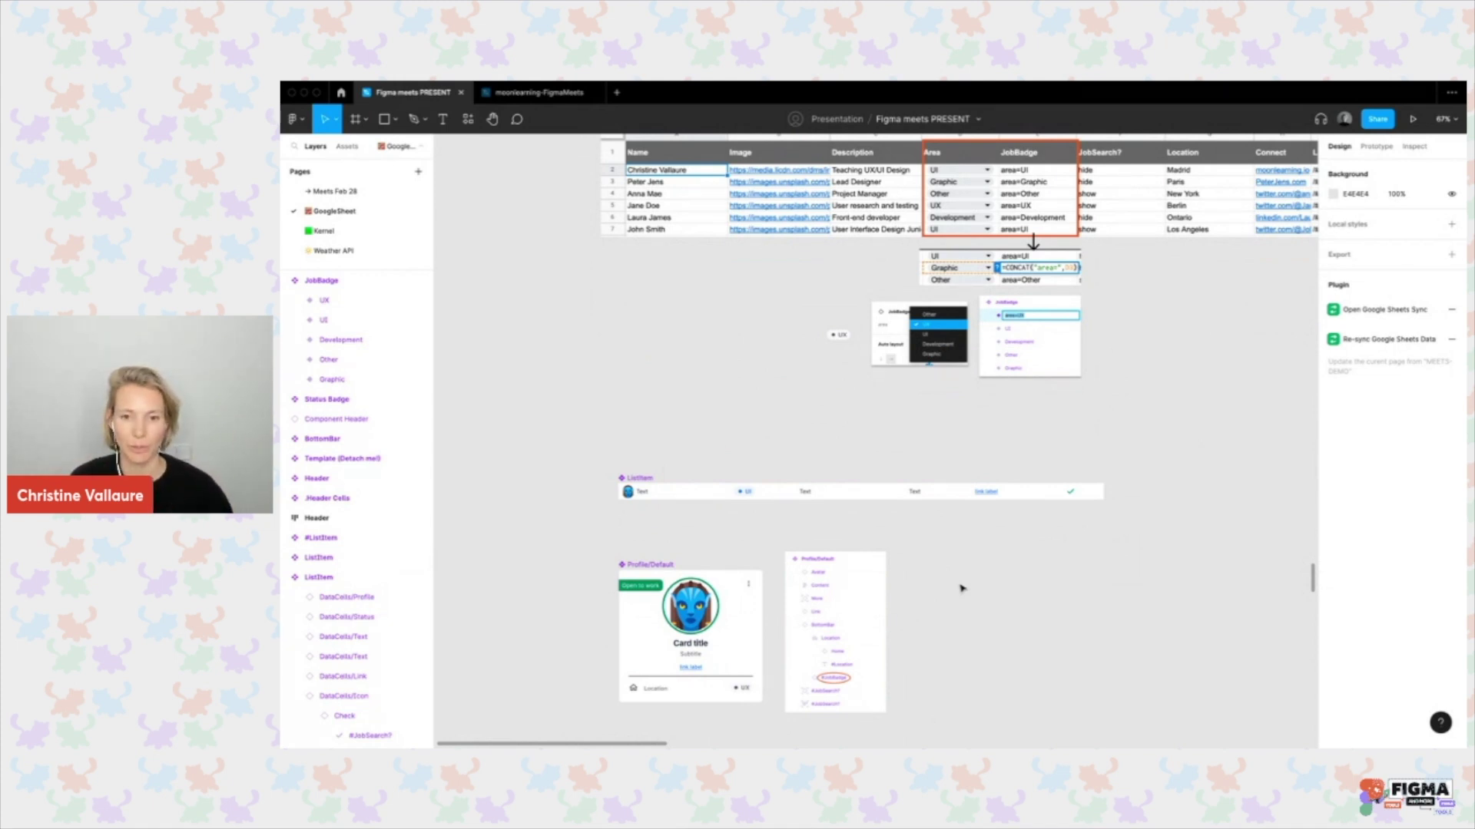
# Select both the table frame and the card frame holding the placeholder instances in the Step 4 section.
pyautogui.scroll(-4, 960, 589)
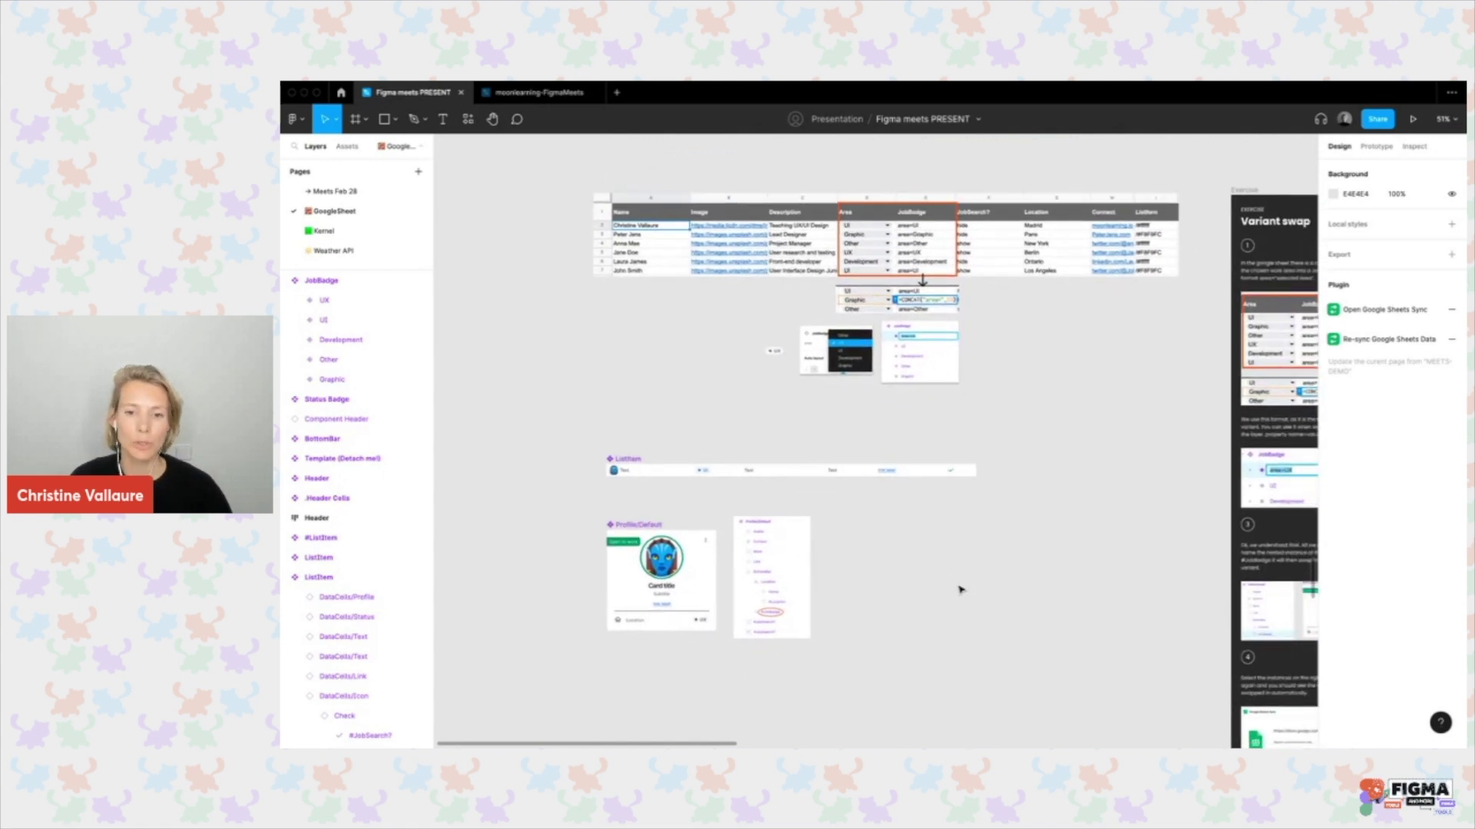
pyautogui.hscroll(15, 960, 589)
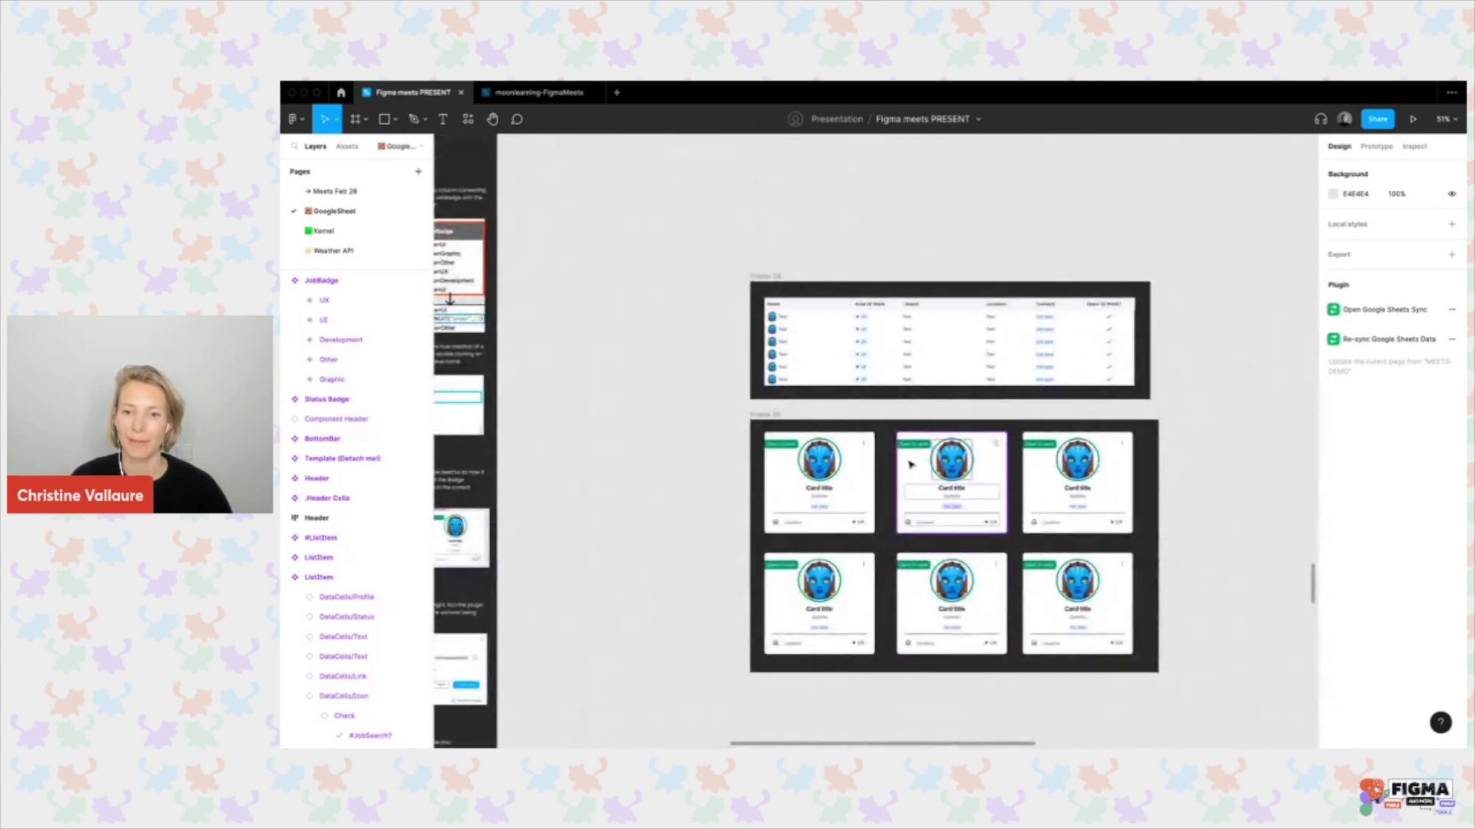
pyautogui.scroll(-2, 952, 484)
pyautogui.scroll(4, 997, 510)
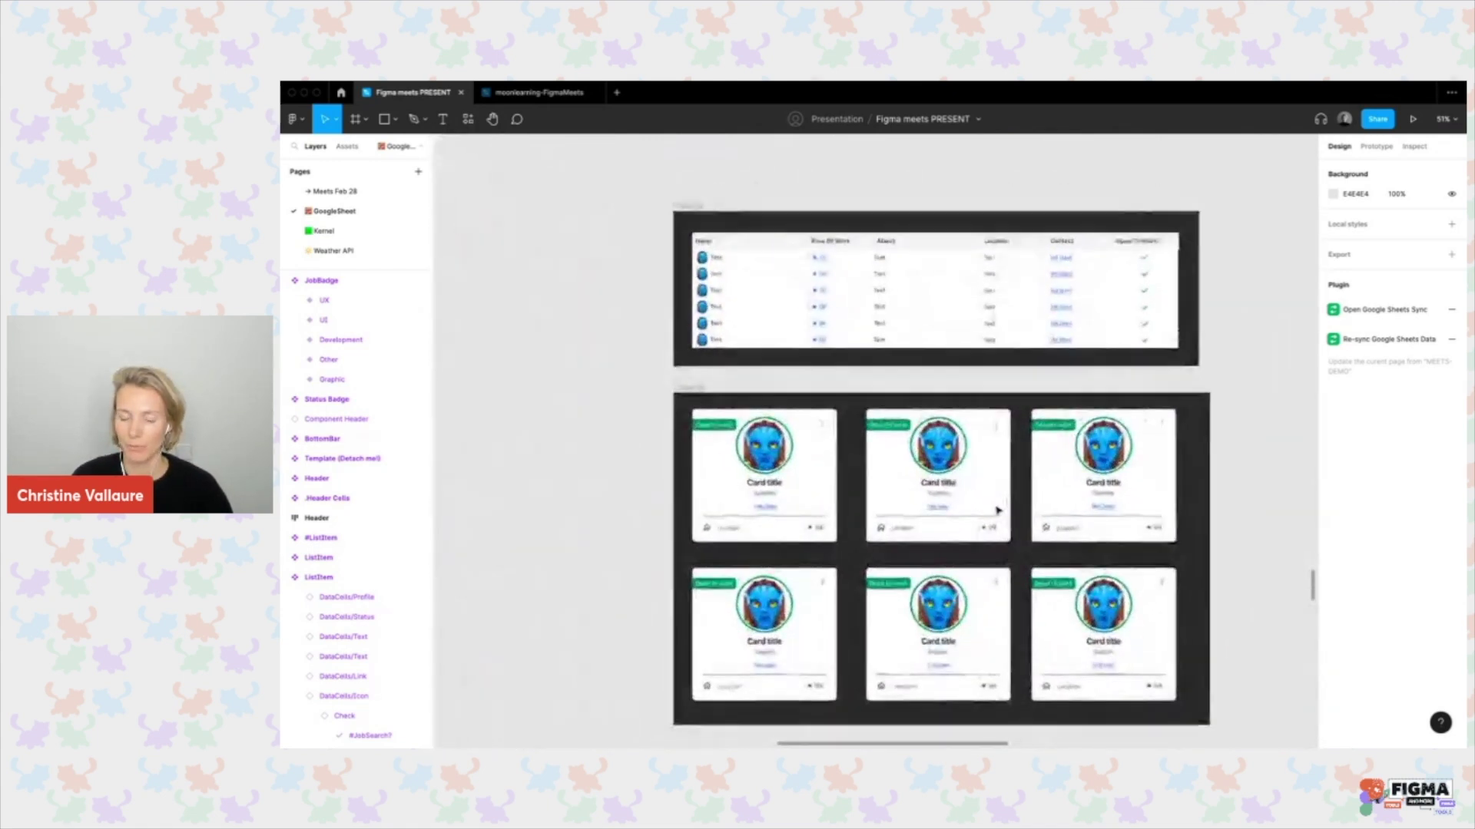
pyautogui.scroll(-2, 997, 510)
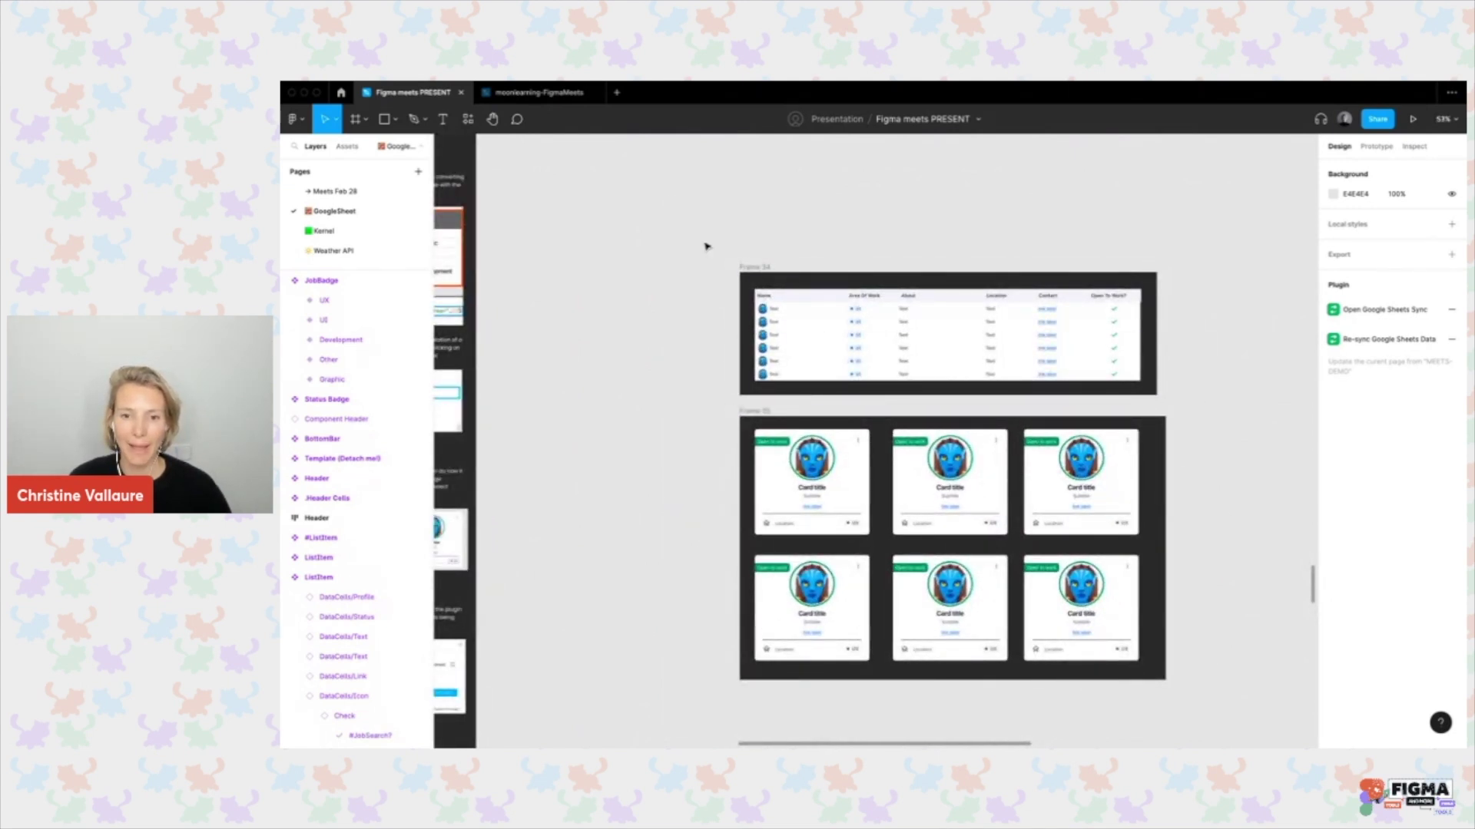
pyautogui.scroll(5, 707, 246)
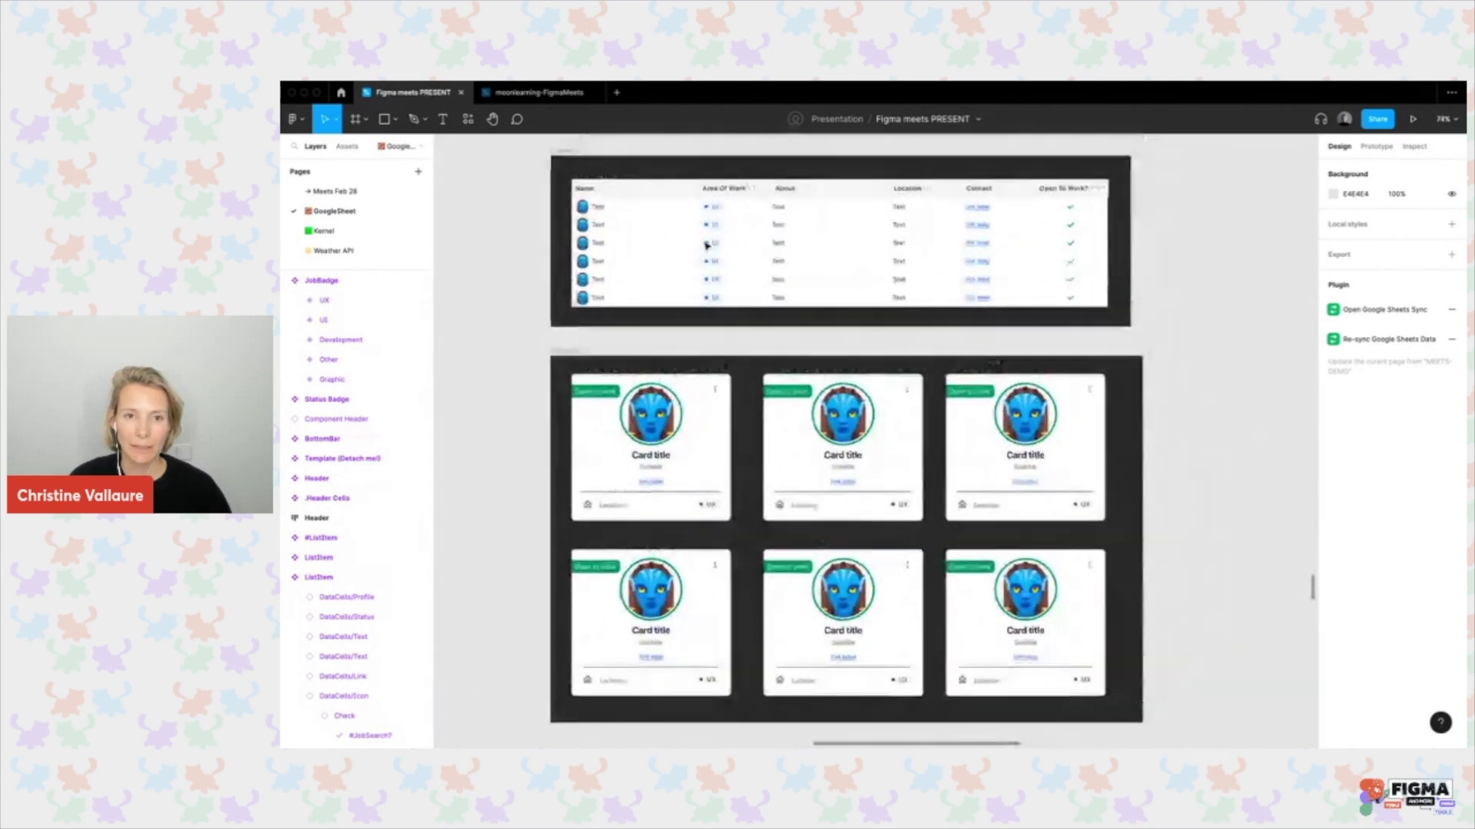
pyautogui.scroll(-3, 707, 245)
pyautogui.moveTo(530, 157); pyautogui.dragTo(1161, 716)
# Sync the sheet data into the selected frames with Google Sheets Sync and inspect the area badges.
pyautogui.click(468, 119)
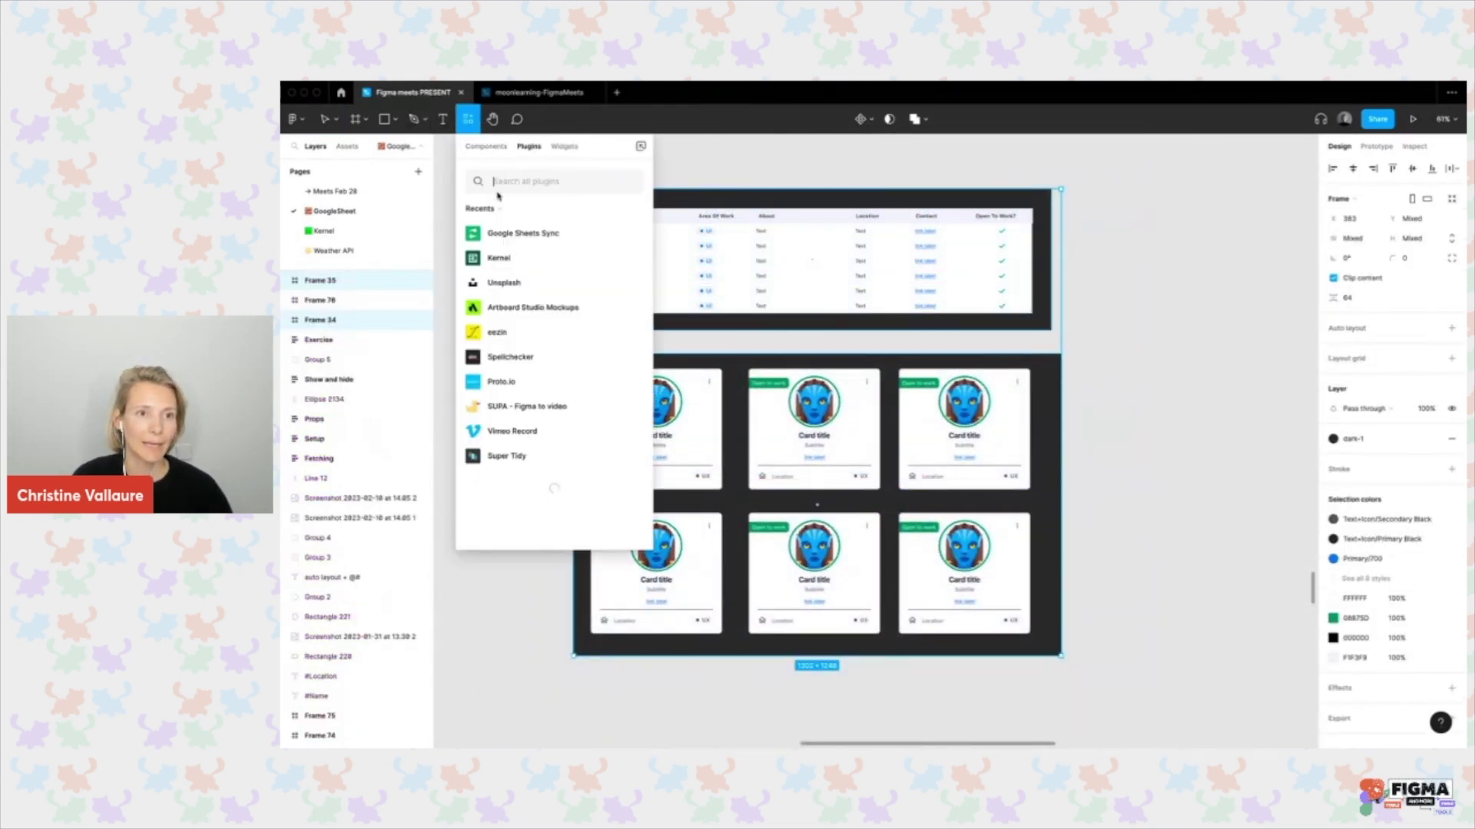
pyautogui.click(629, 235)
pyautogui.click(577, 279)
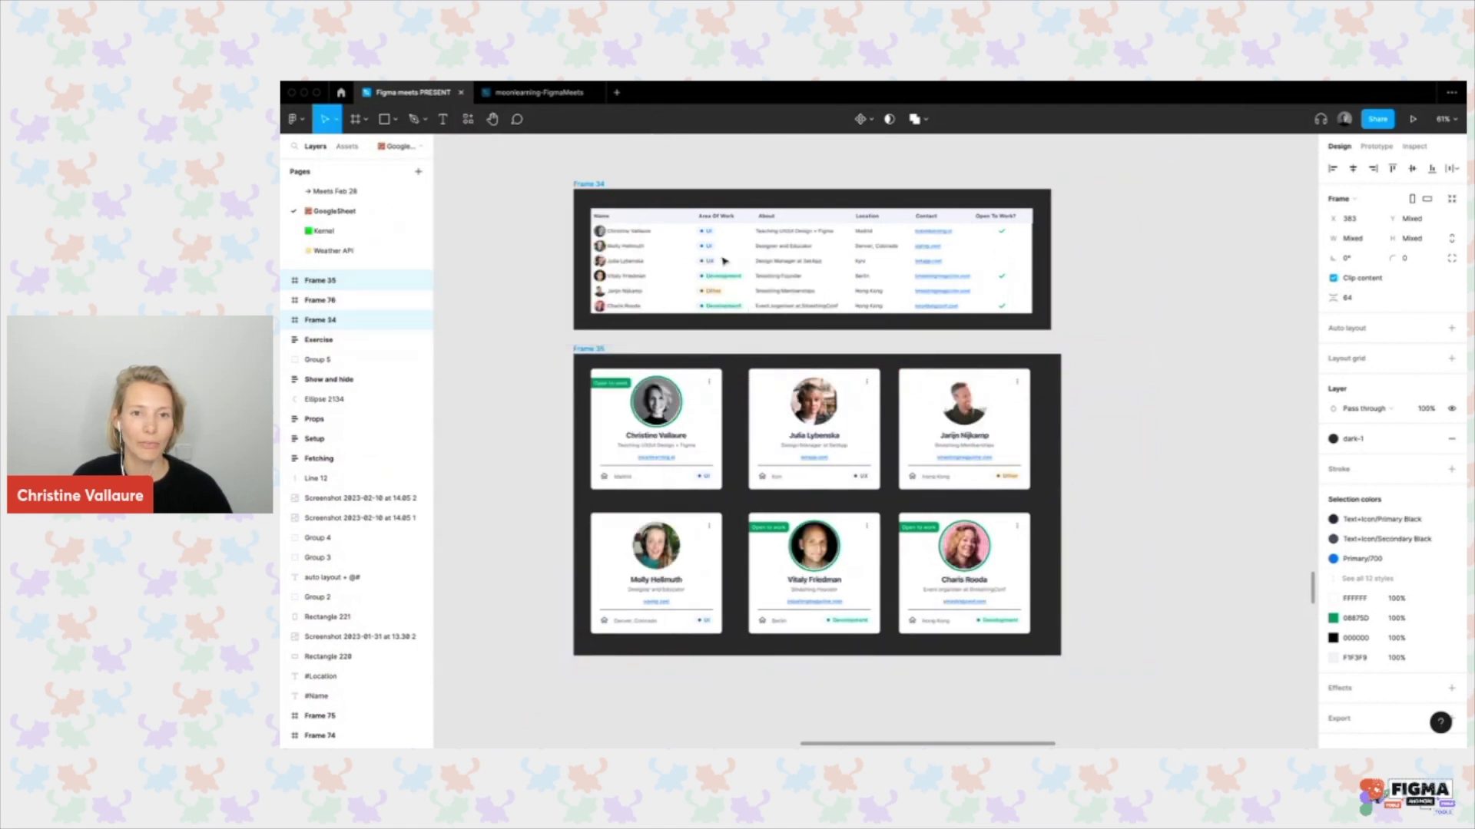
pyautogui.scroll(5, 713, 255)
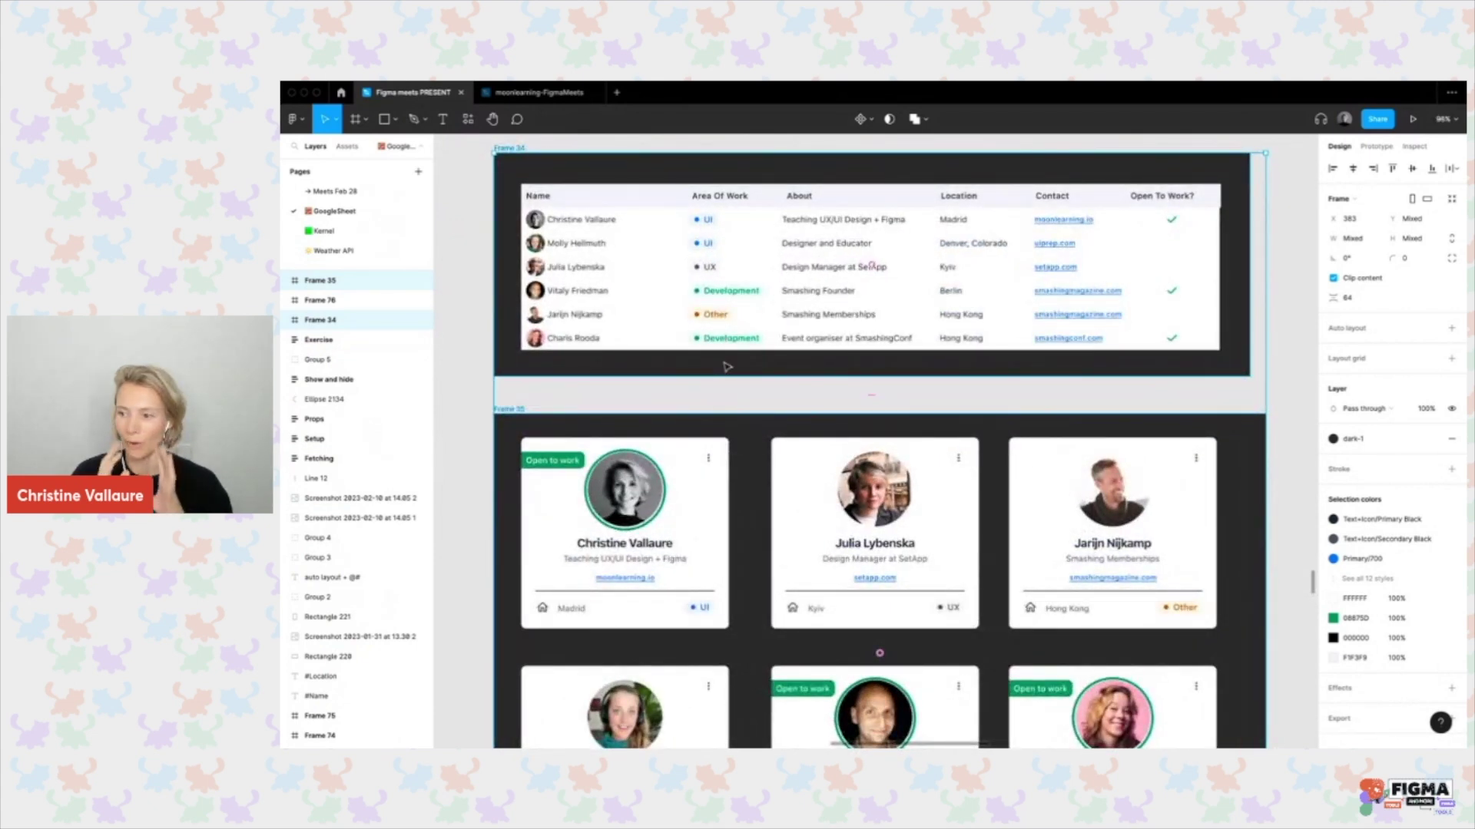
pyautogui.scroll(-5, 751, 465)
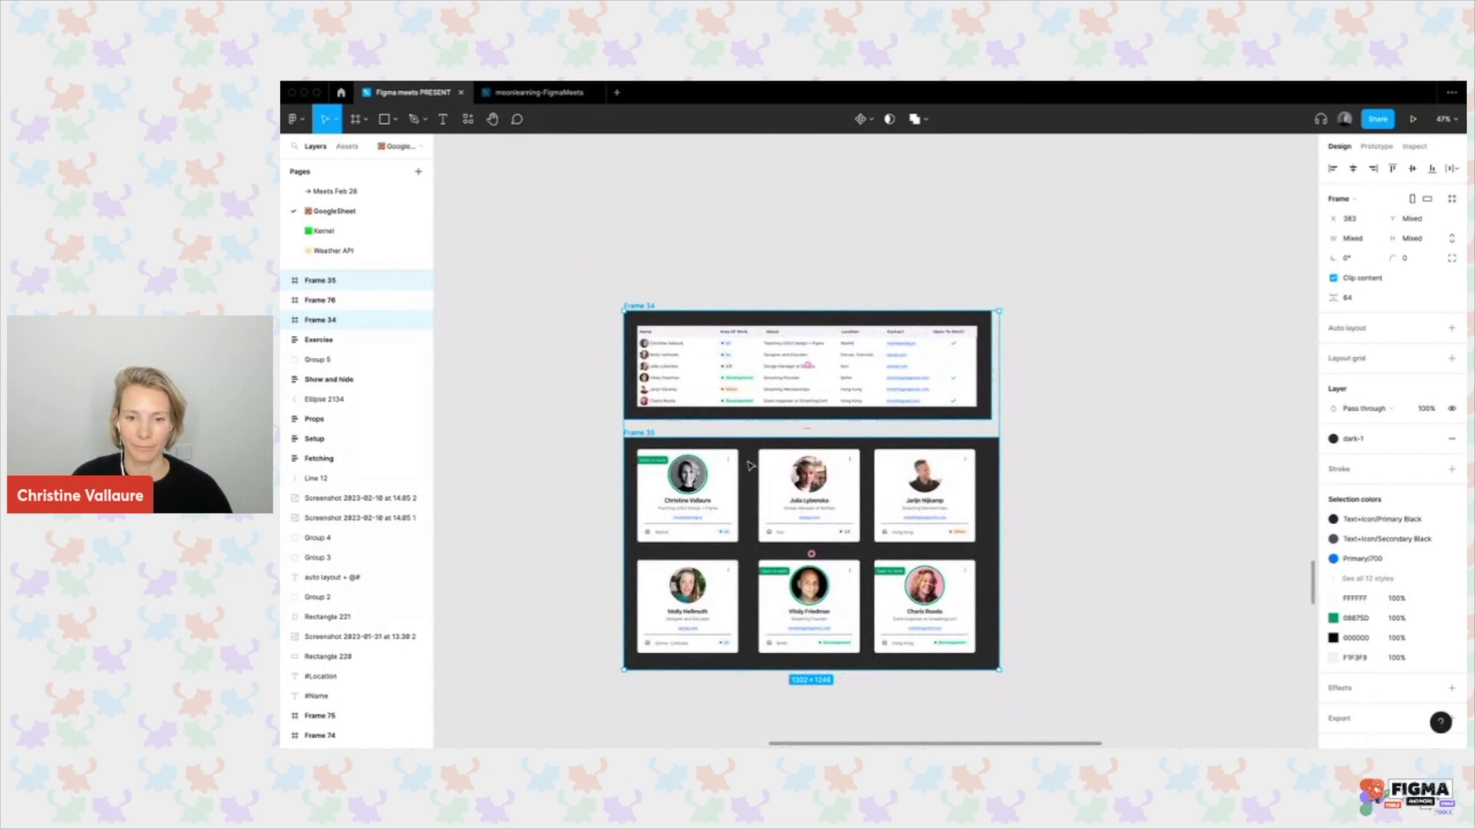
# Examine the ListItem color column and the #ListItem component naming in the Step 3 (optional) Color swap section.
pyautogui.scroll(-5, 750, 466)
pyautogui.scroll(-4, 768, 453)
pyautogui.hscroll(-4, 768, 453)
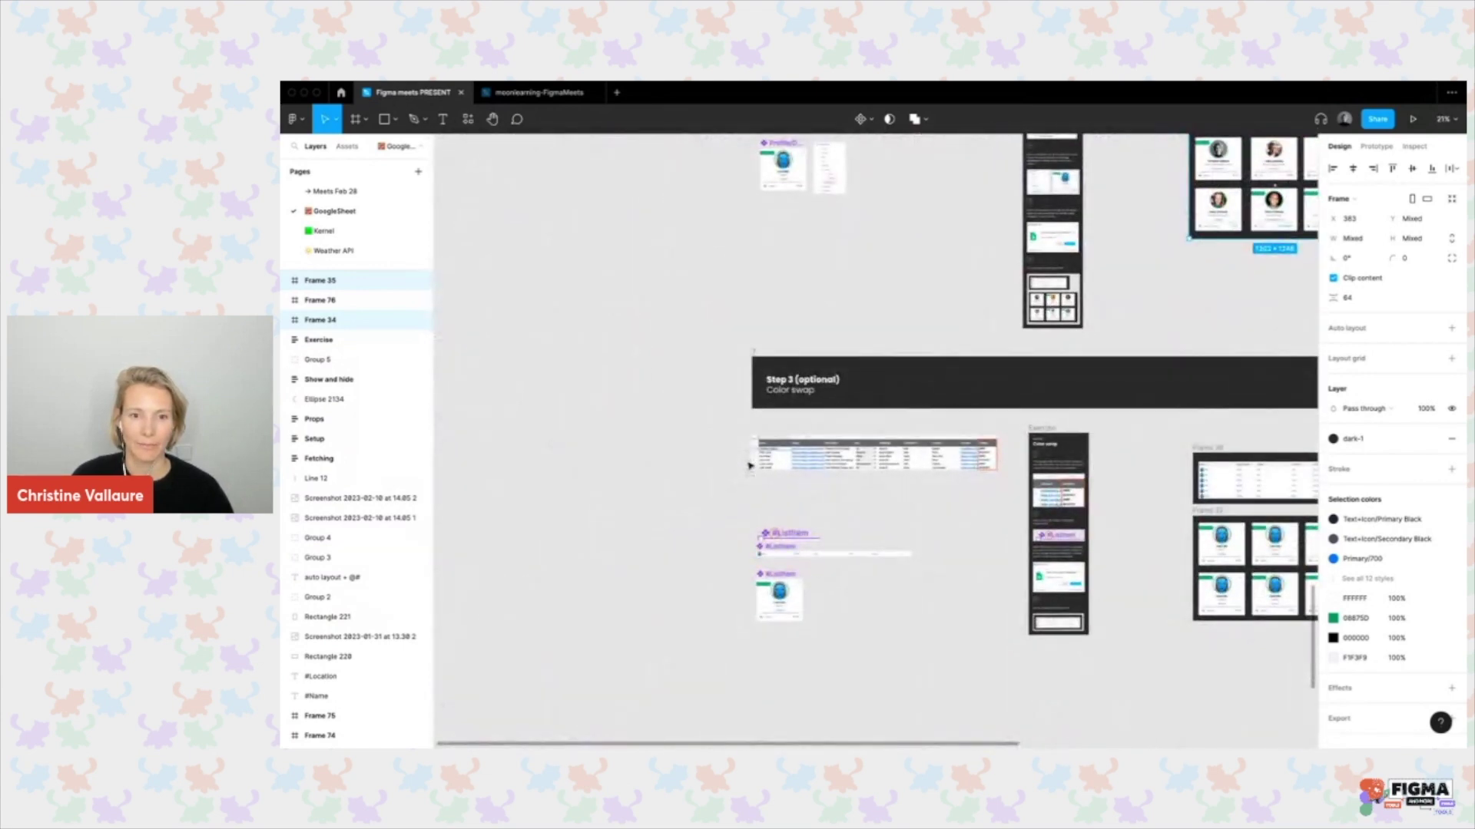
pyautogui.scroll(5, 848, 432)
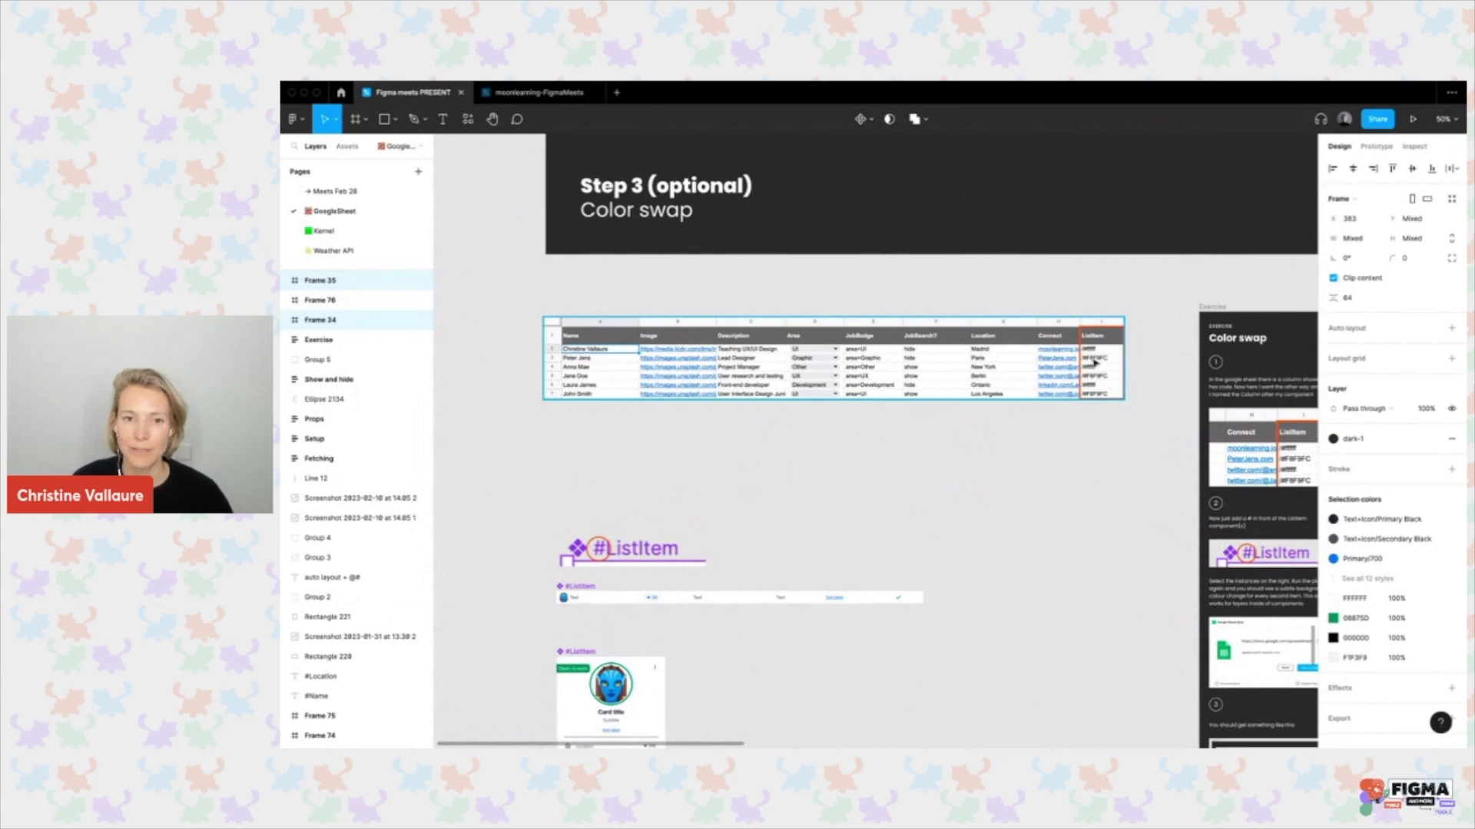
pyautogui.scroll(-3, 1094, 362)
pyautogui.scroll(3, 1004, 353)
pyautogui.hscroll(4, 998, 352)
# Examine the alternating row backgrounds of the Template (Detach me!) table in the original components section.
pyautogui.scroll(15, 996, 351)
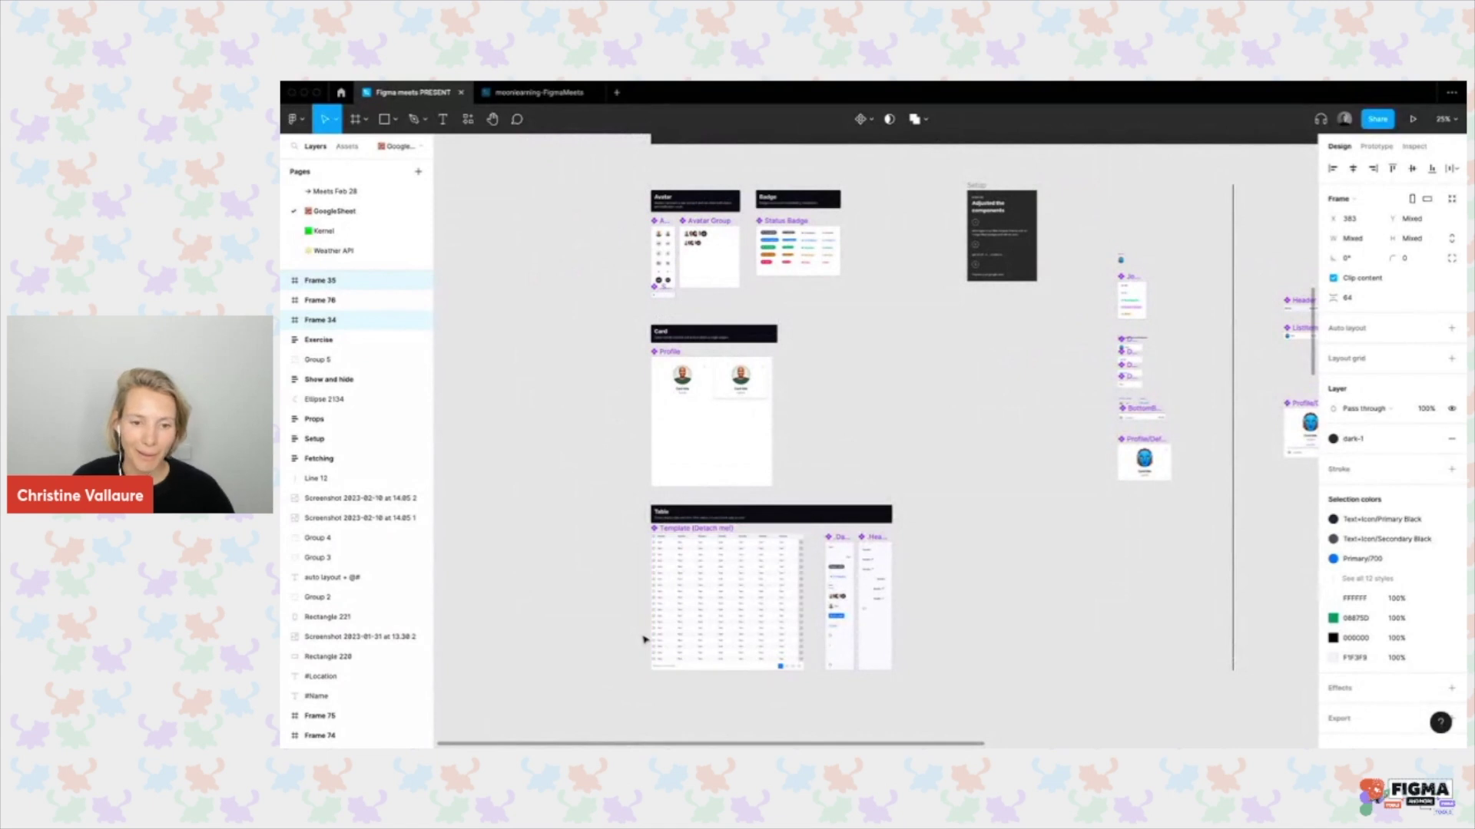
pyautogui.scroll(6, 644, 639)
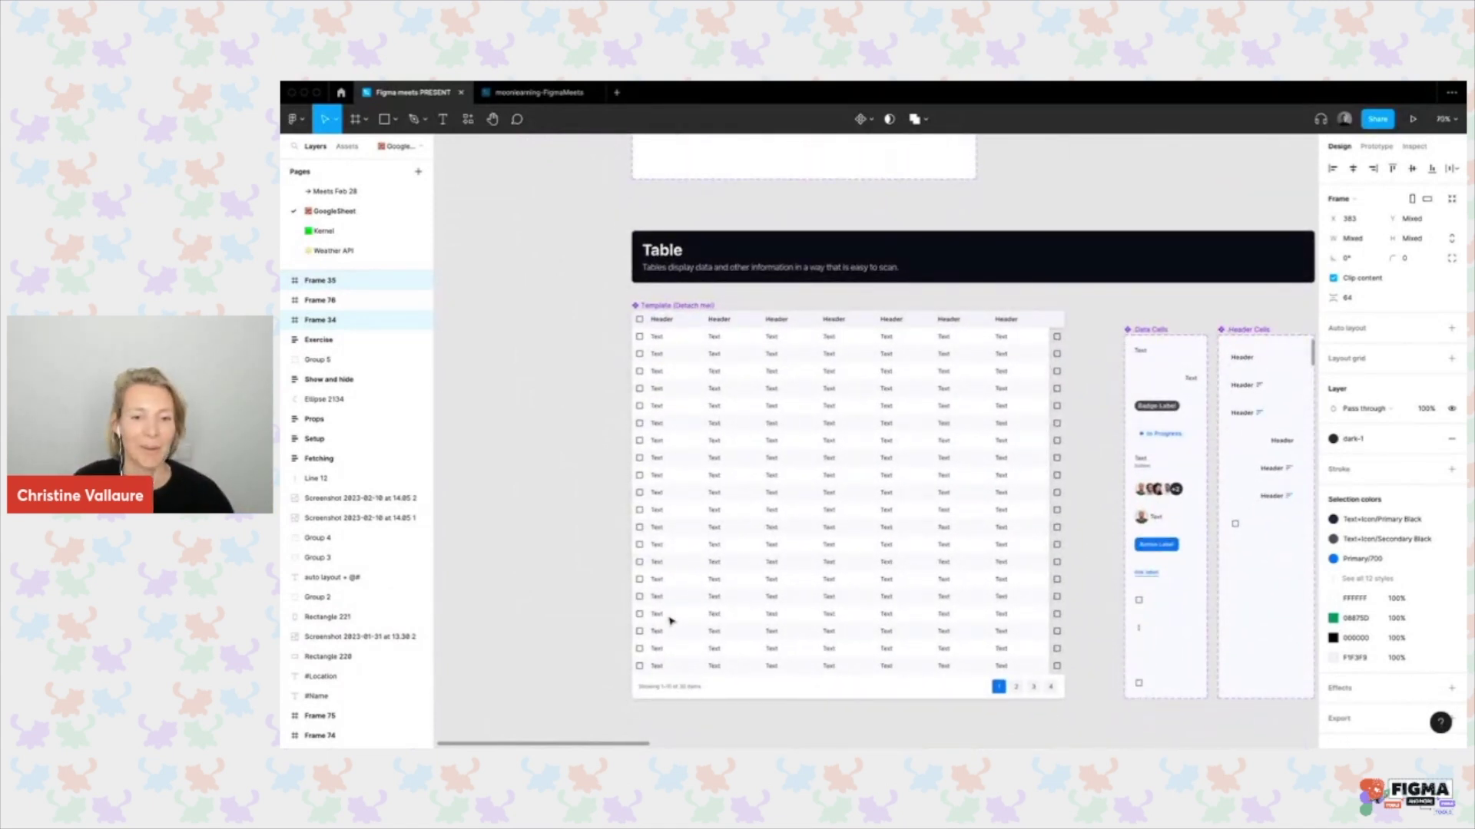
pyautogui.scroll(-2, 750, 580)
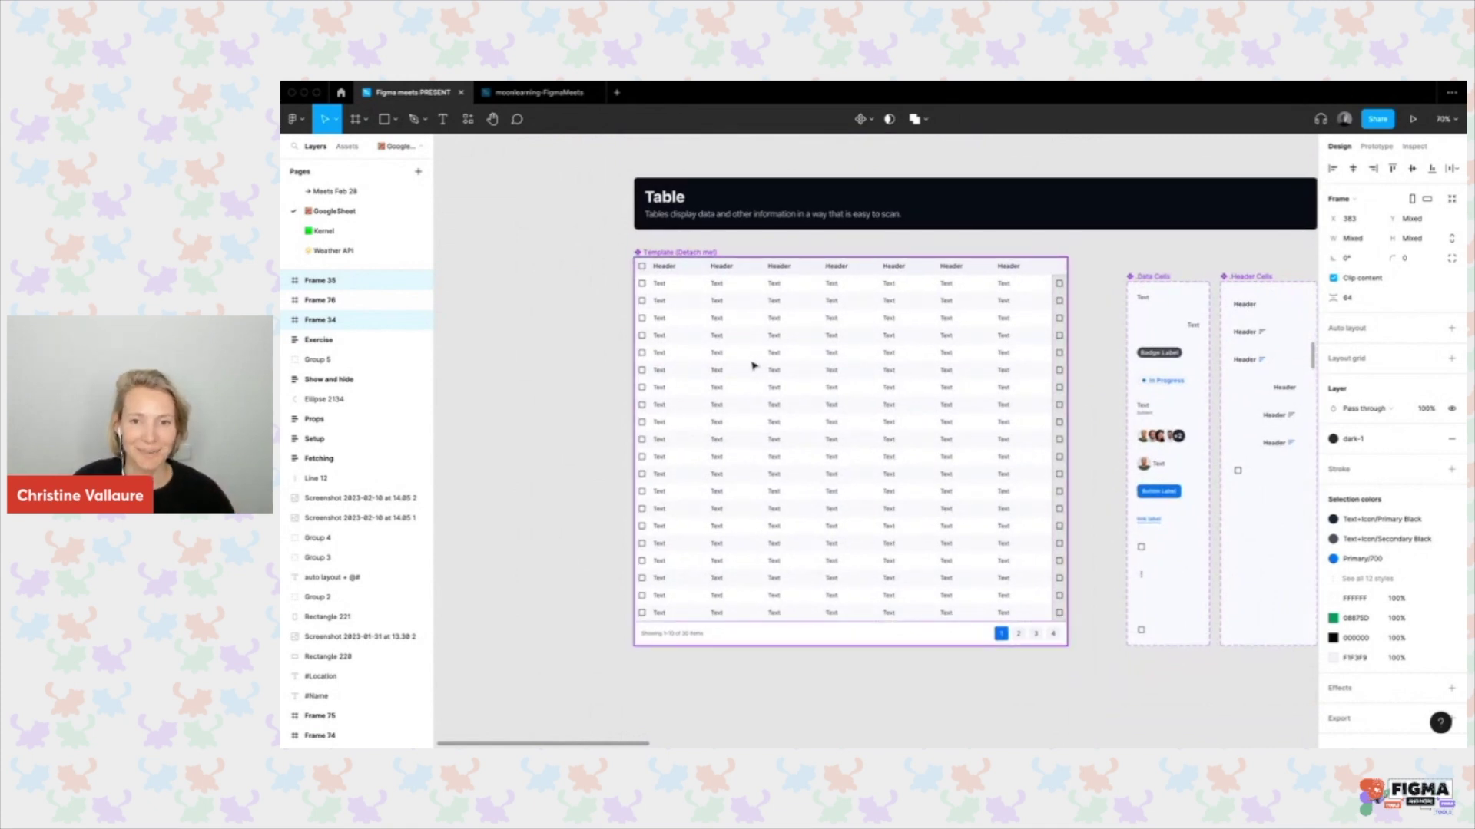
pyautogui.scroll(5, 752, 365)
pyautogui.scroll(-3, 752, 365)
pyautogui.scroll(3, 697, 310)
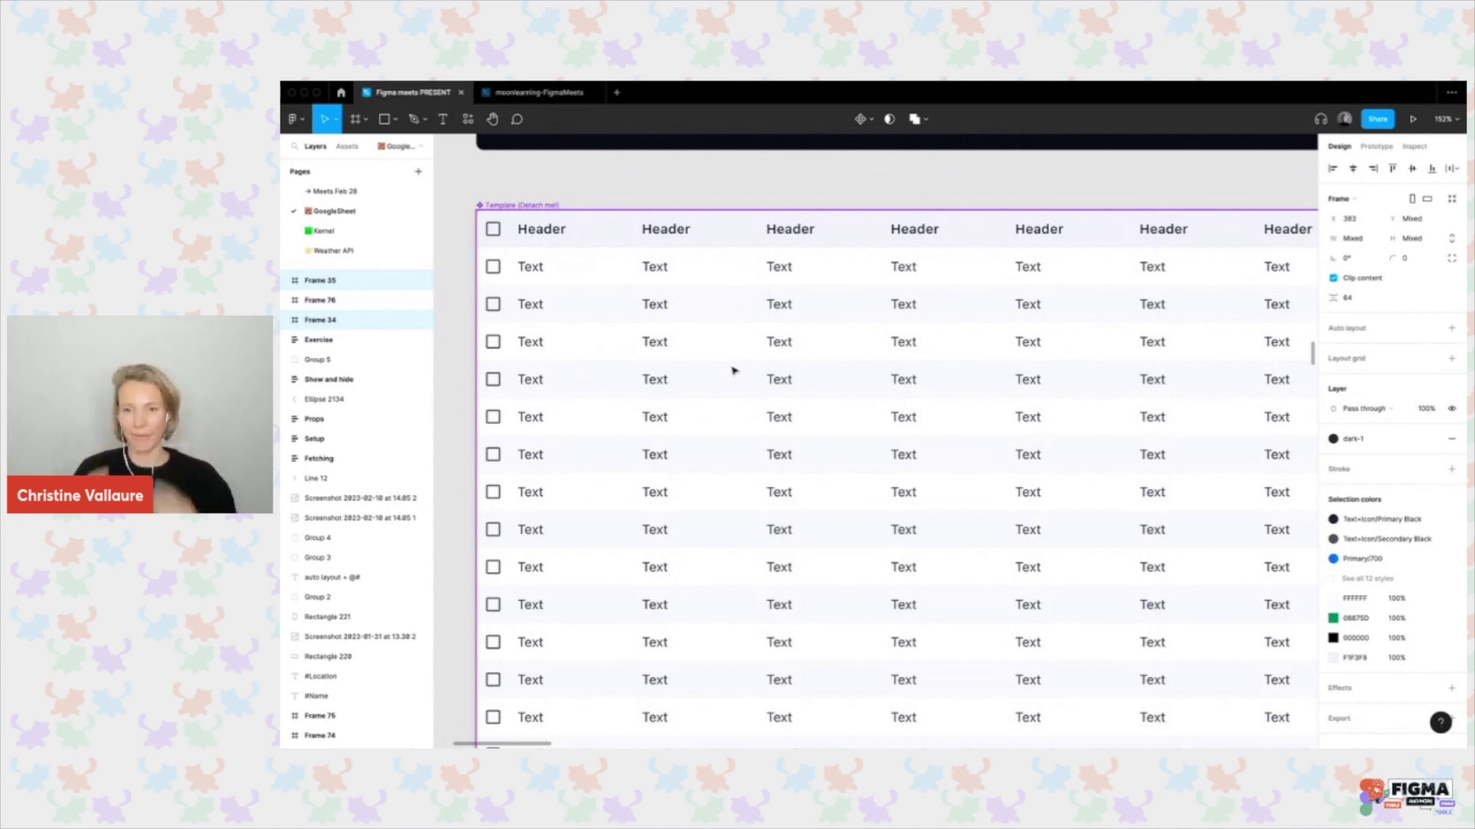
pyautogui.scroll(-10, 758, 454)
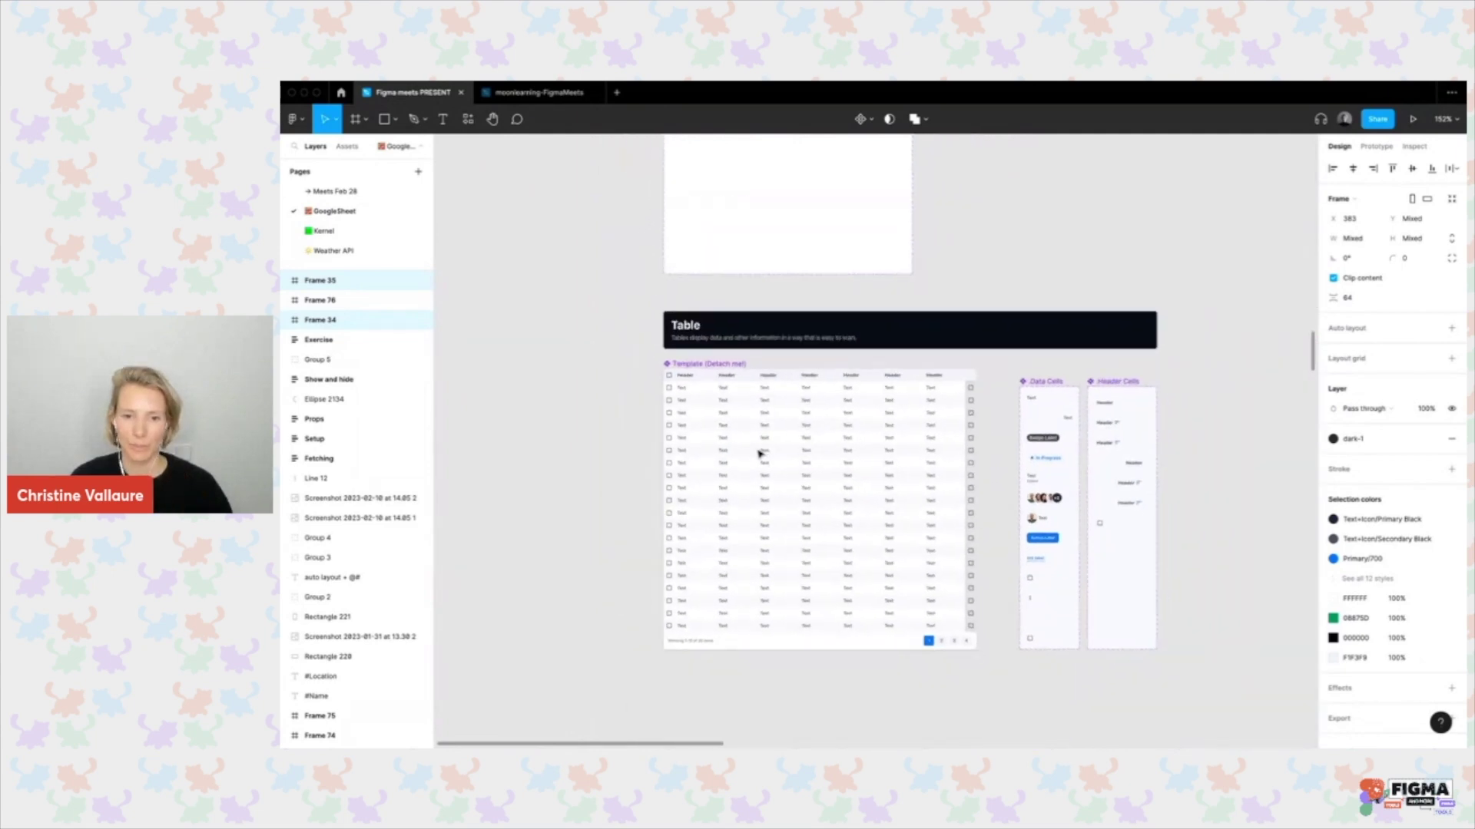
# Examine the hex color values in the ListItem column of the Step 1 sheet example.
pyautogui.scroll(-3, 759, 454)
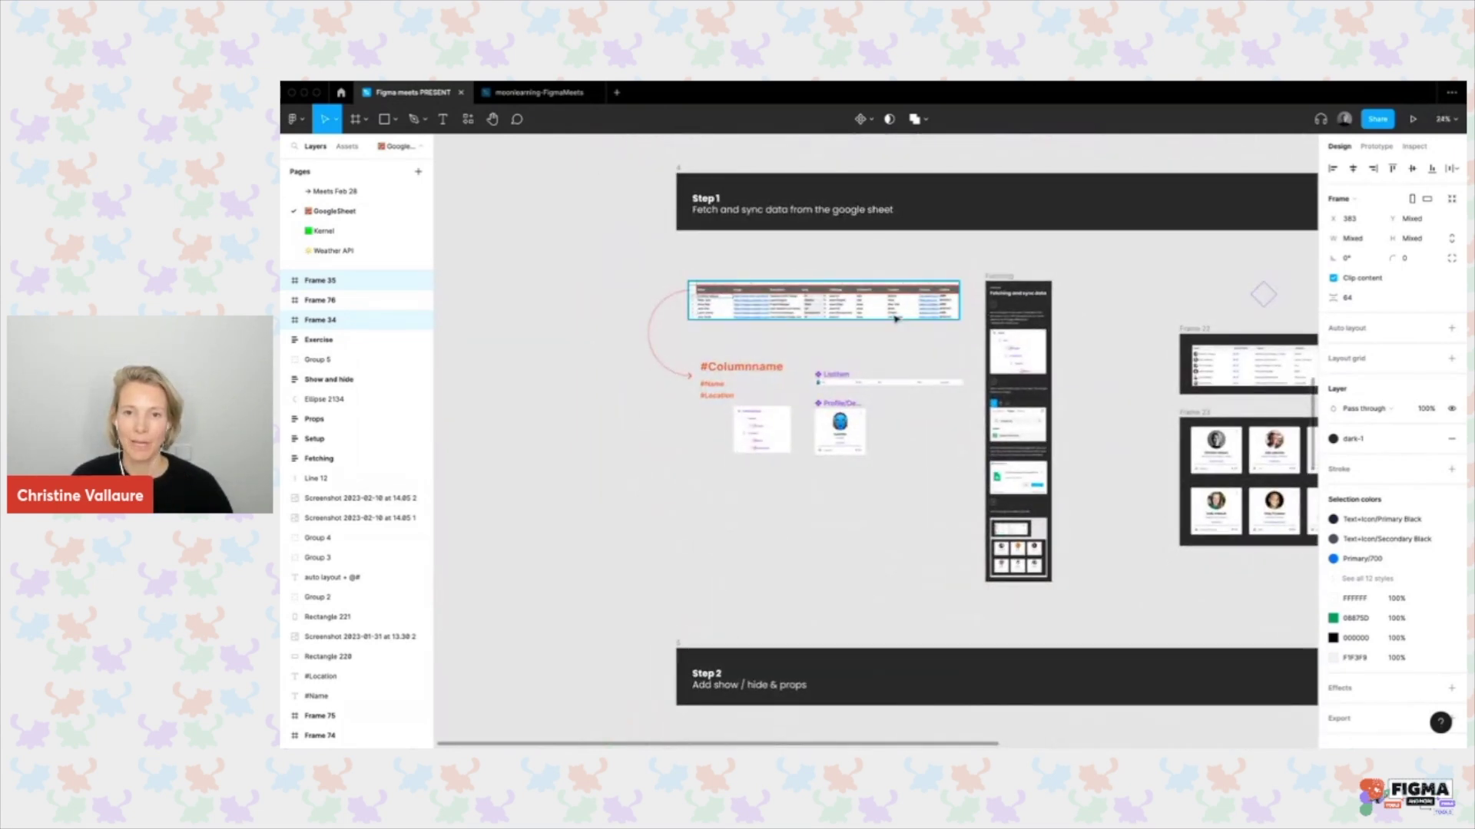
pyautogui.scroll(5, 896, 318)
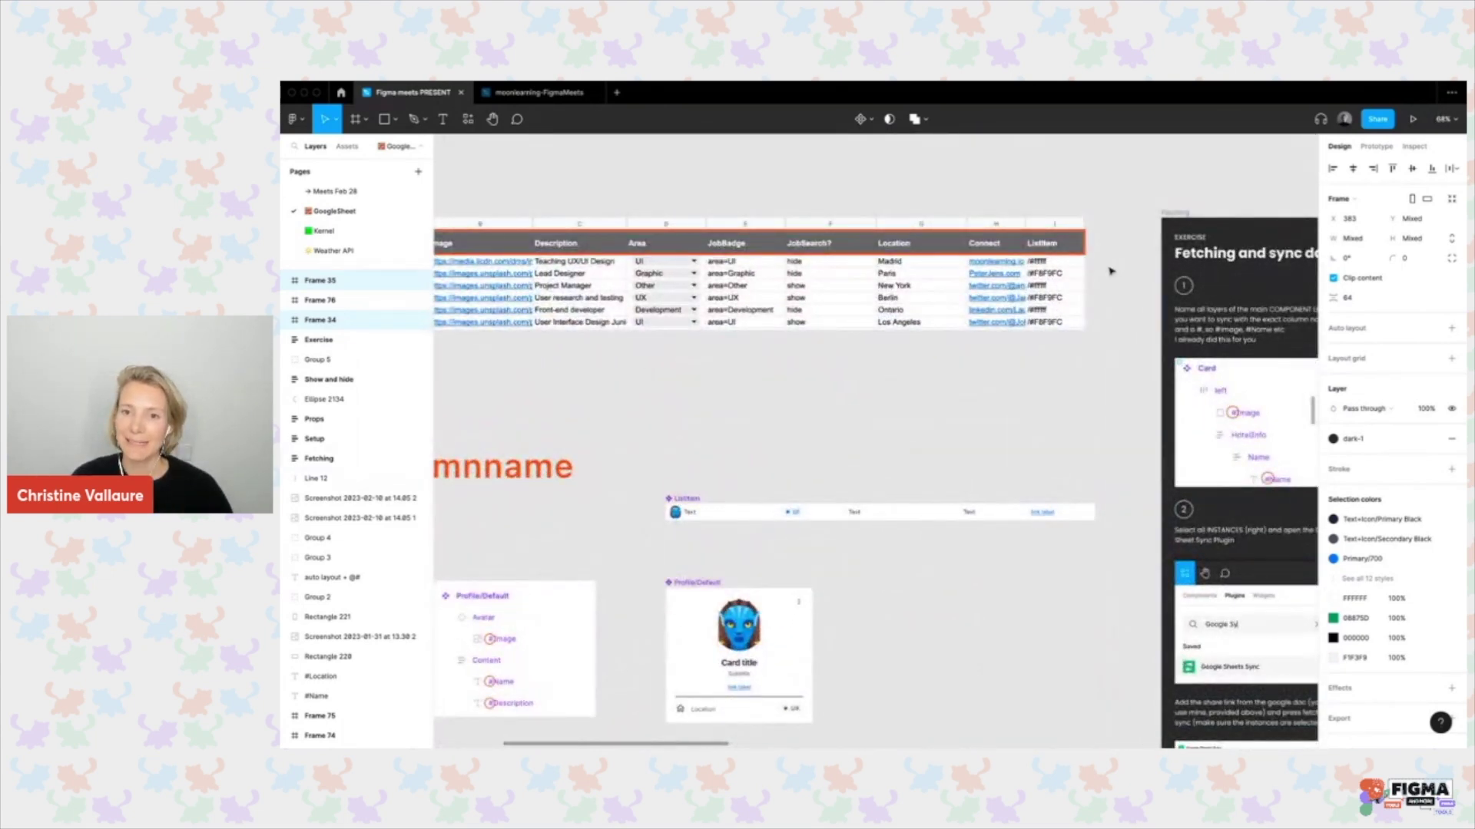
pyautogui.scroll(4, 1111, 271)
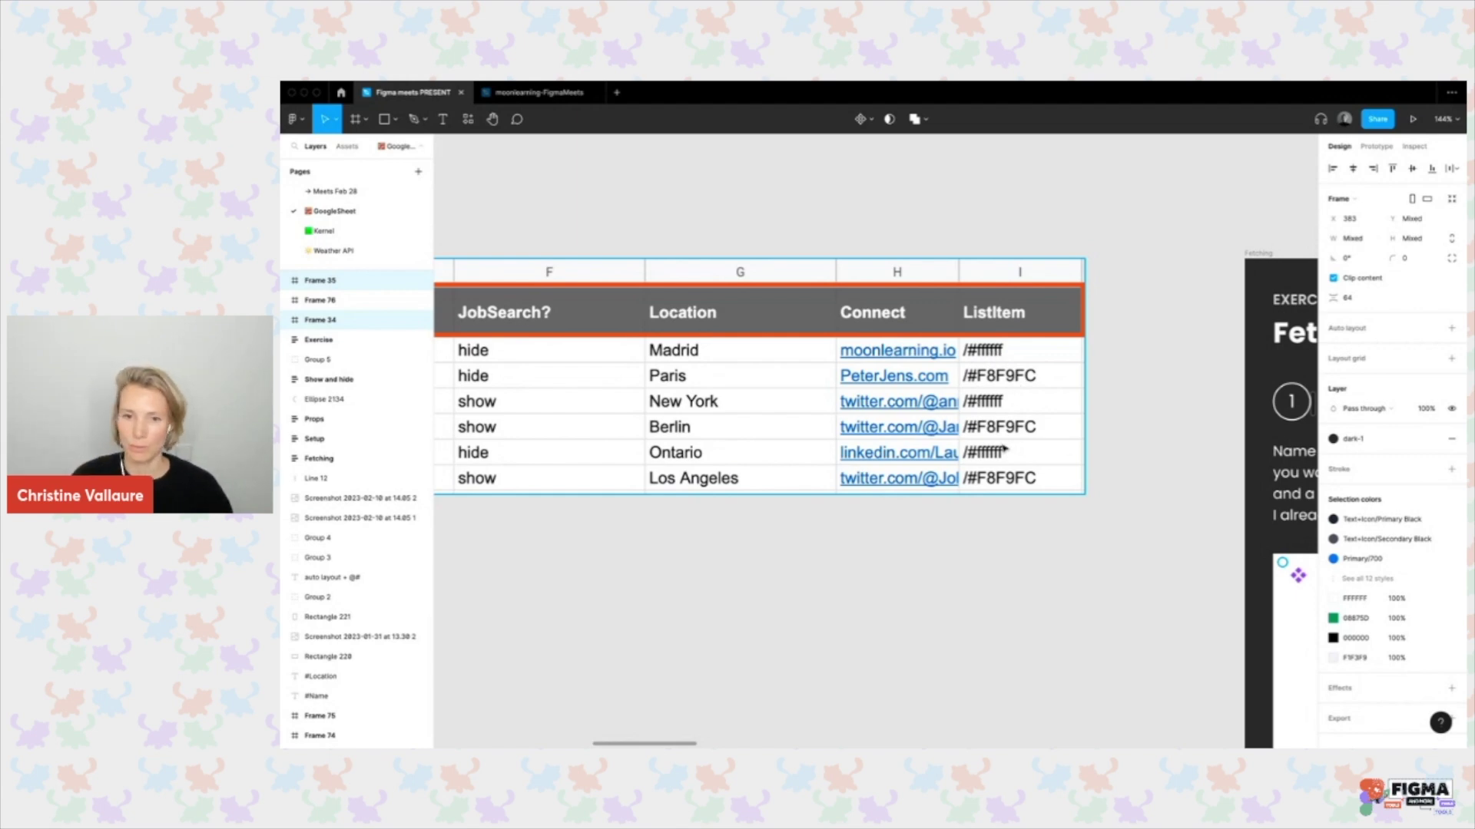
pyautogui.scroll(-10, 1003, 450)
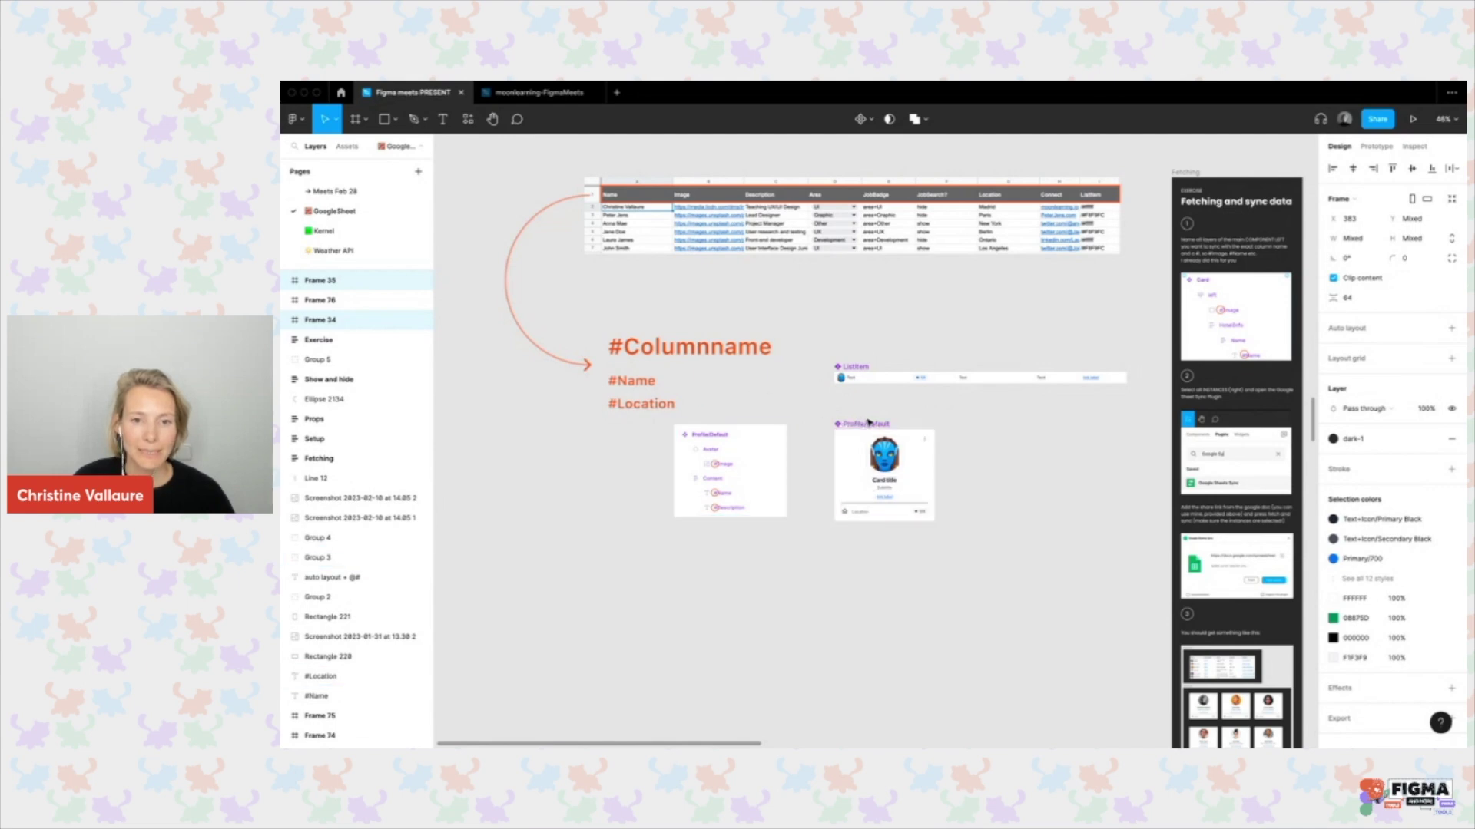
# Sync the sheet data into the header and six #ListItem rows of the Color swap section's table with Google Sheets Sync.
pyautogui.scroll(-5, 871, 421)
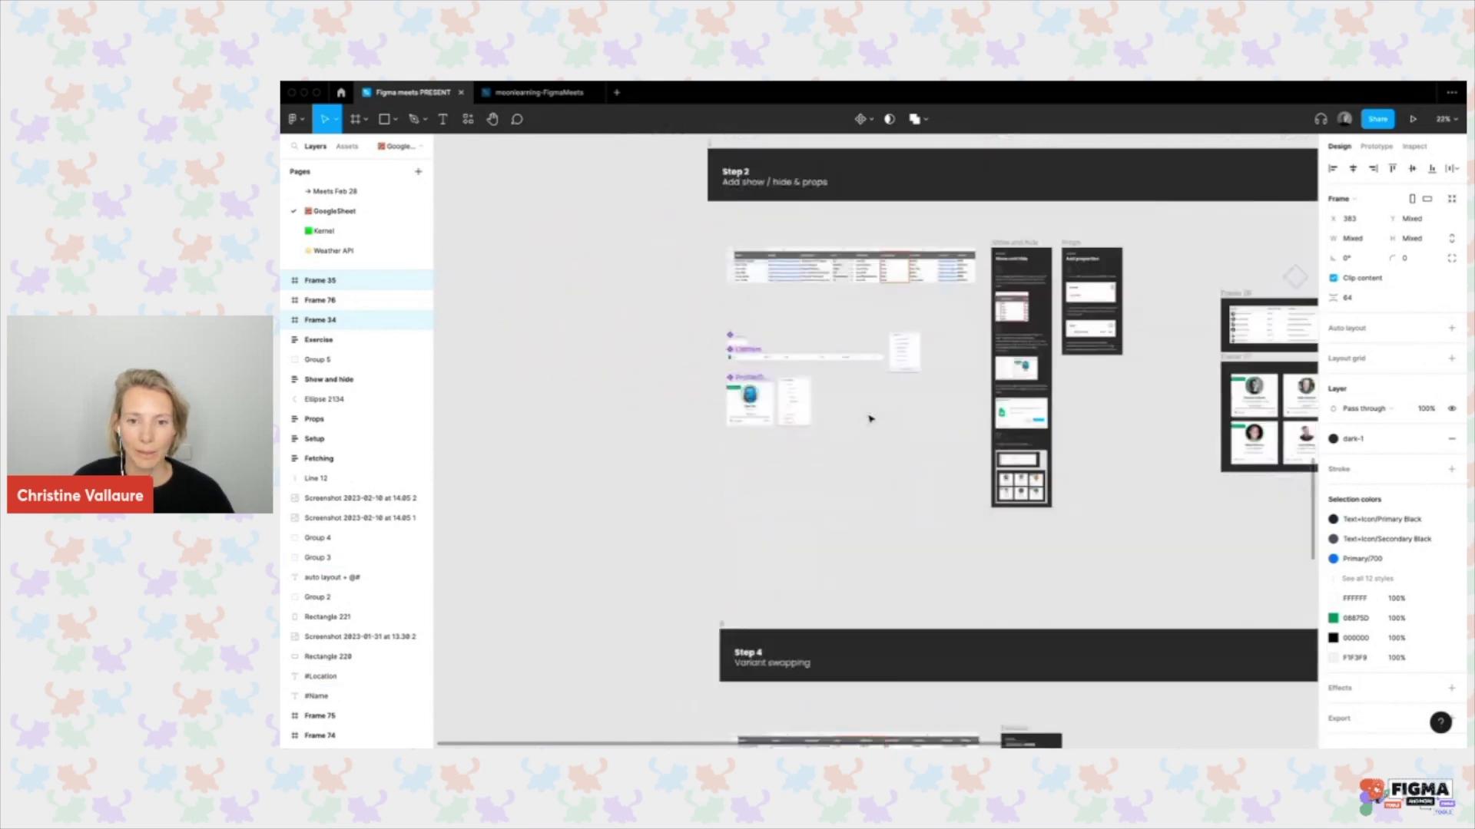
pyautogui.scroll(-5, 870, 418)
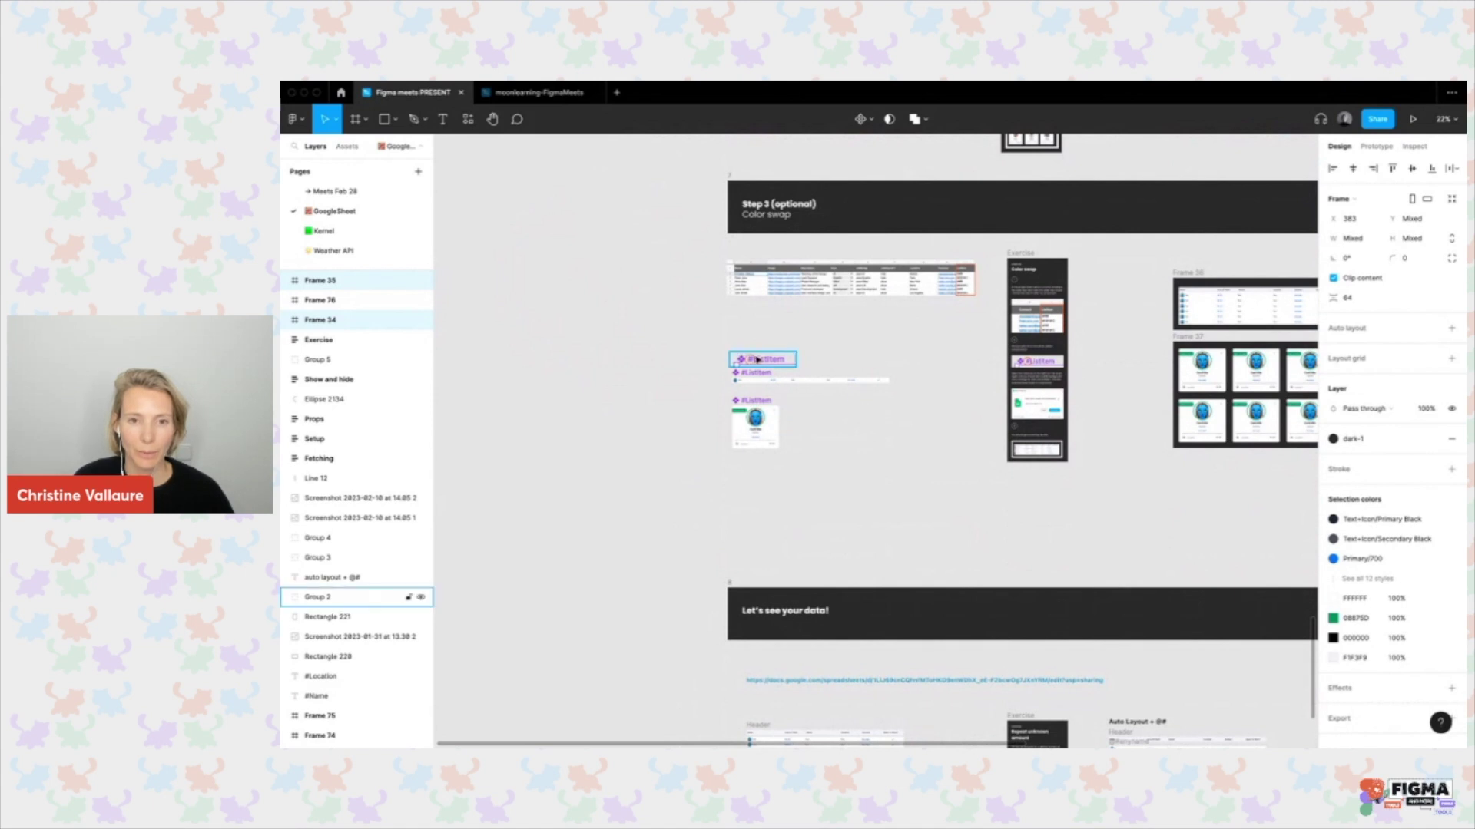
pyautogui.scroll(5, 754, 359)
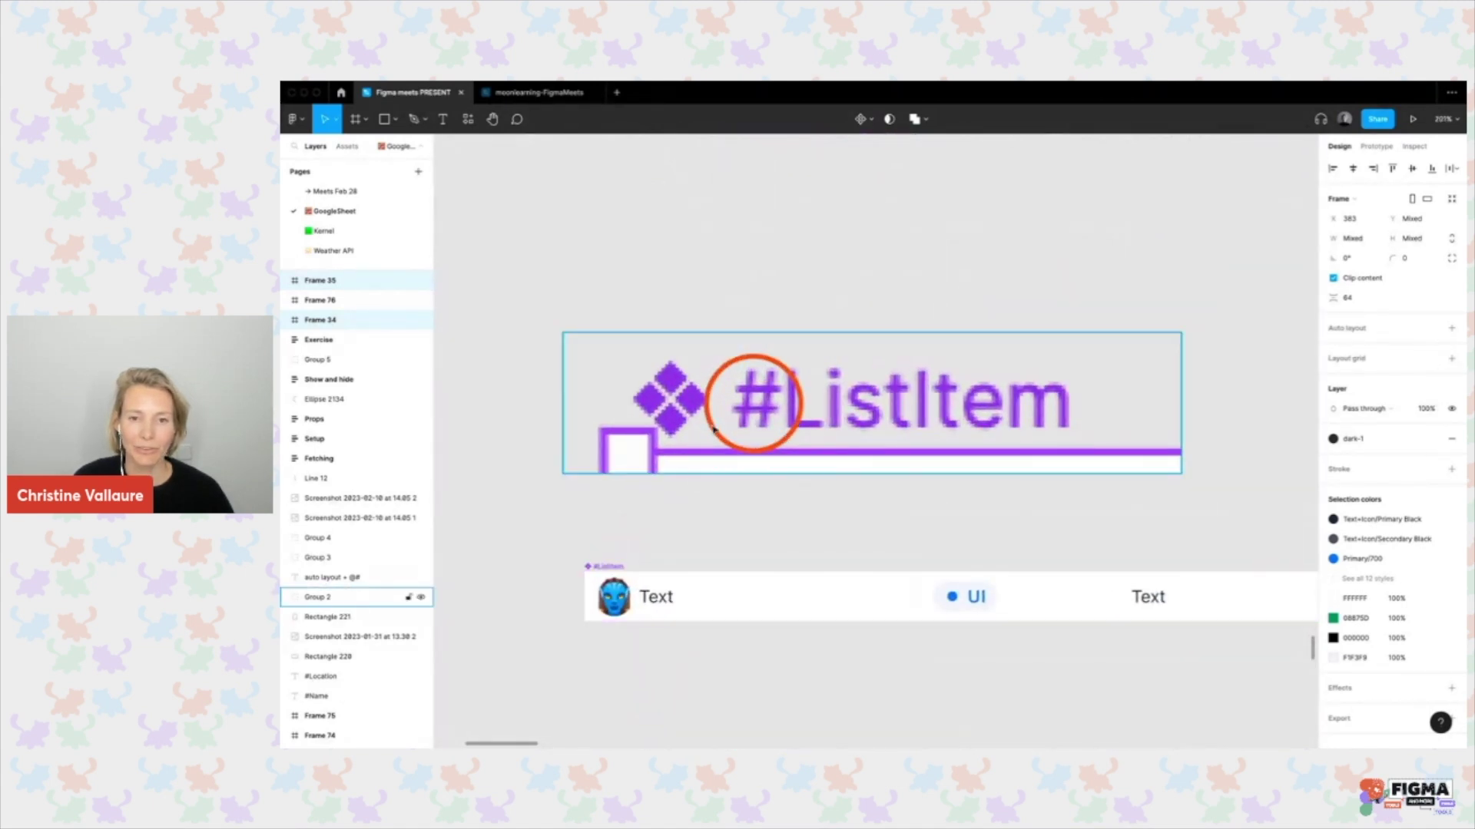
pyautogui.scroll(-5, 890, 422)
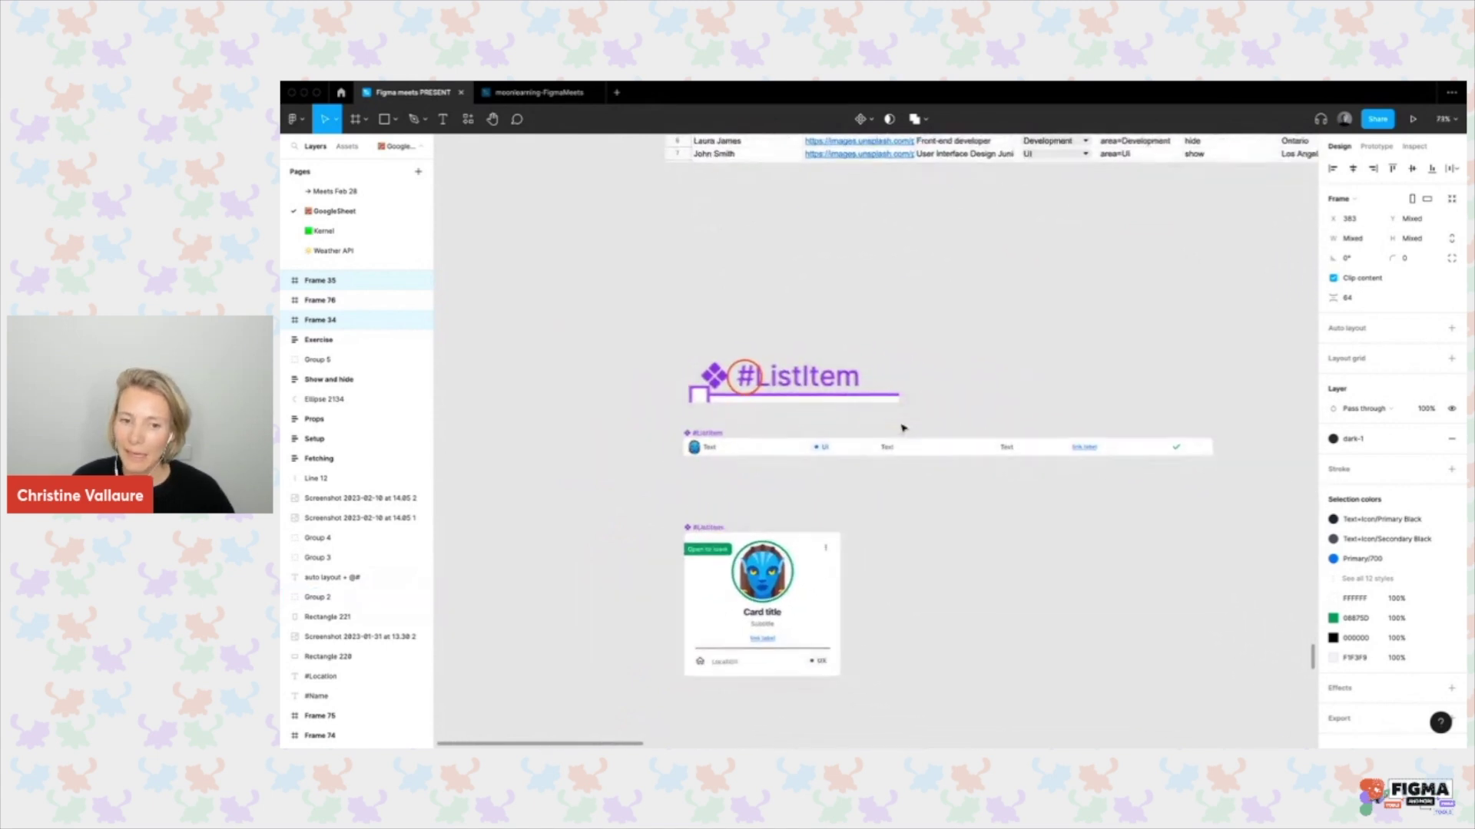
pyautogui.scroll(-2, 903, 428)
pyautogui.hscroll(10, 903, 429)
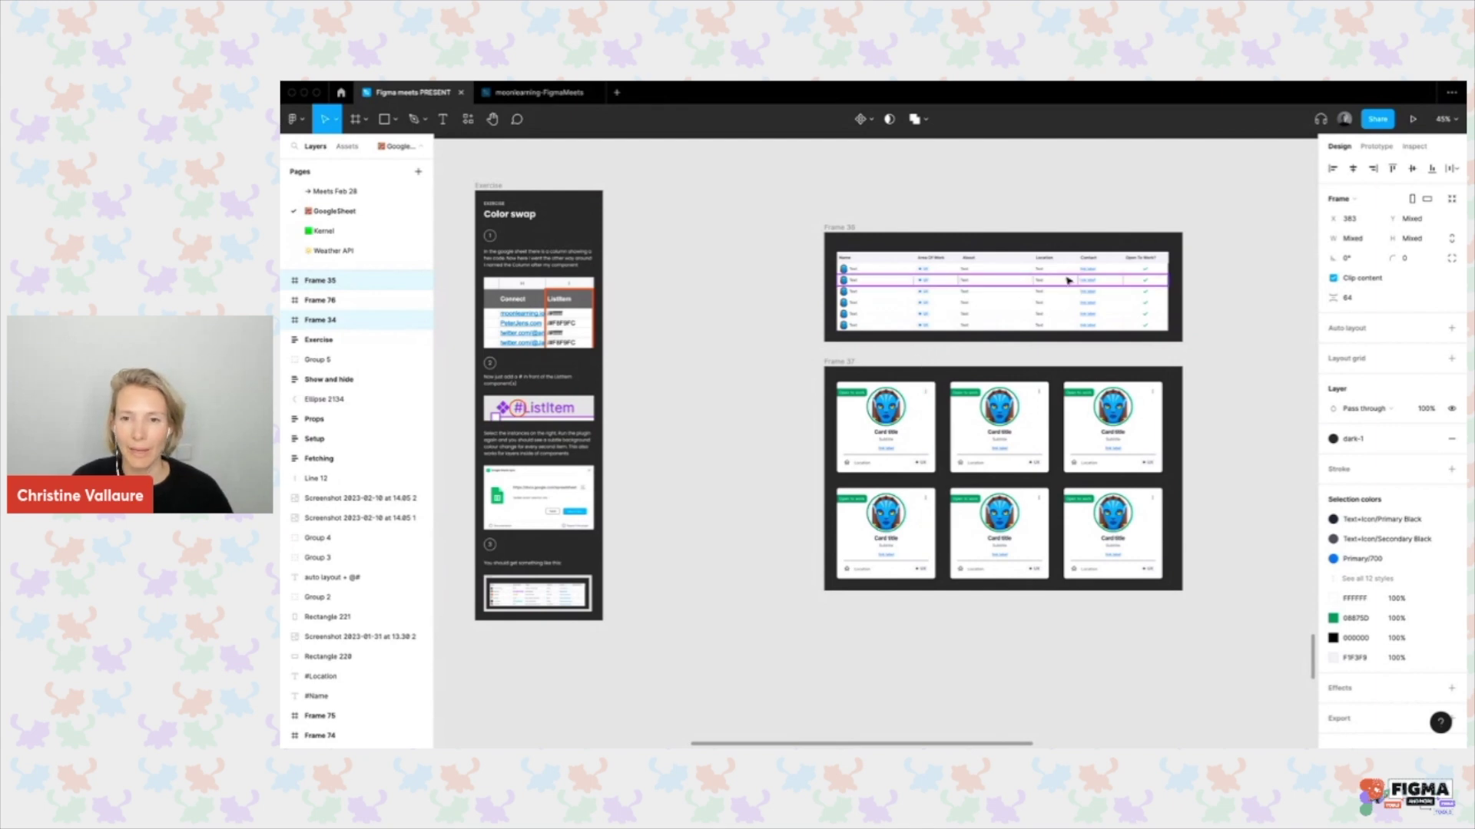
pyautogui.scroll(5, 1068, 282)
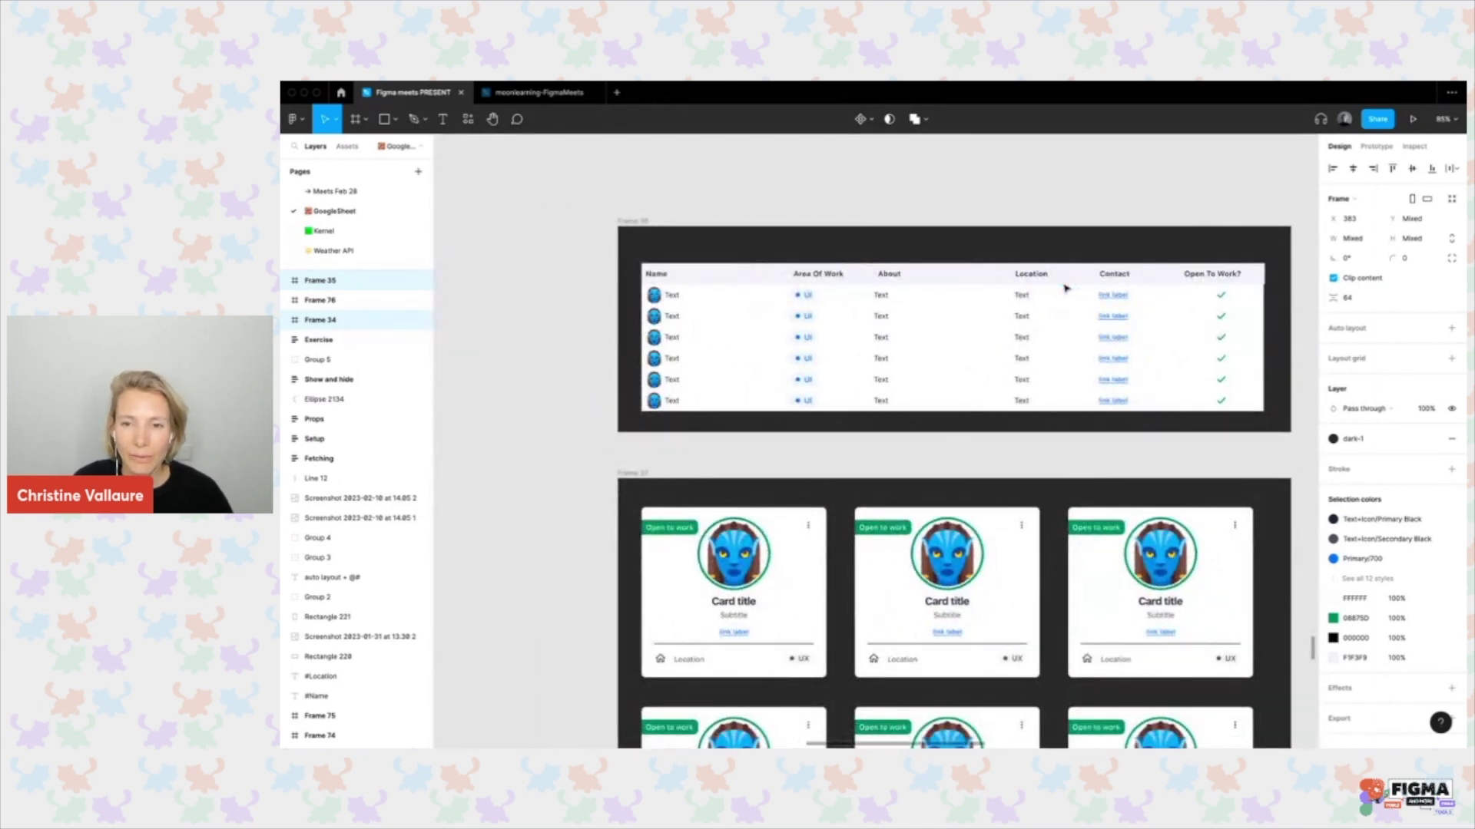
pyautogui.scroll(-3, 1065, 287)
pyautogui.moveTo(478, 181); pyautogui.dragTo(1233, 434)
pyautogui.click(467, 119)
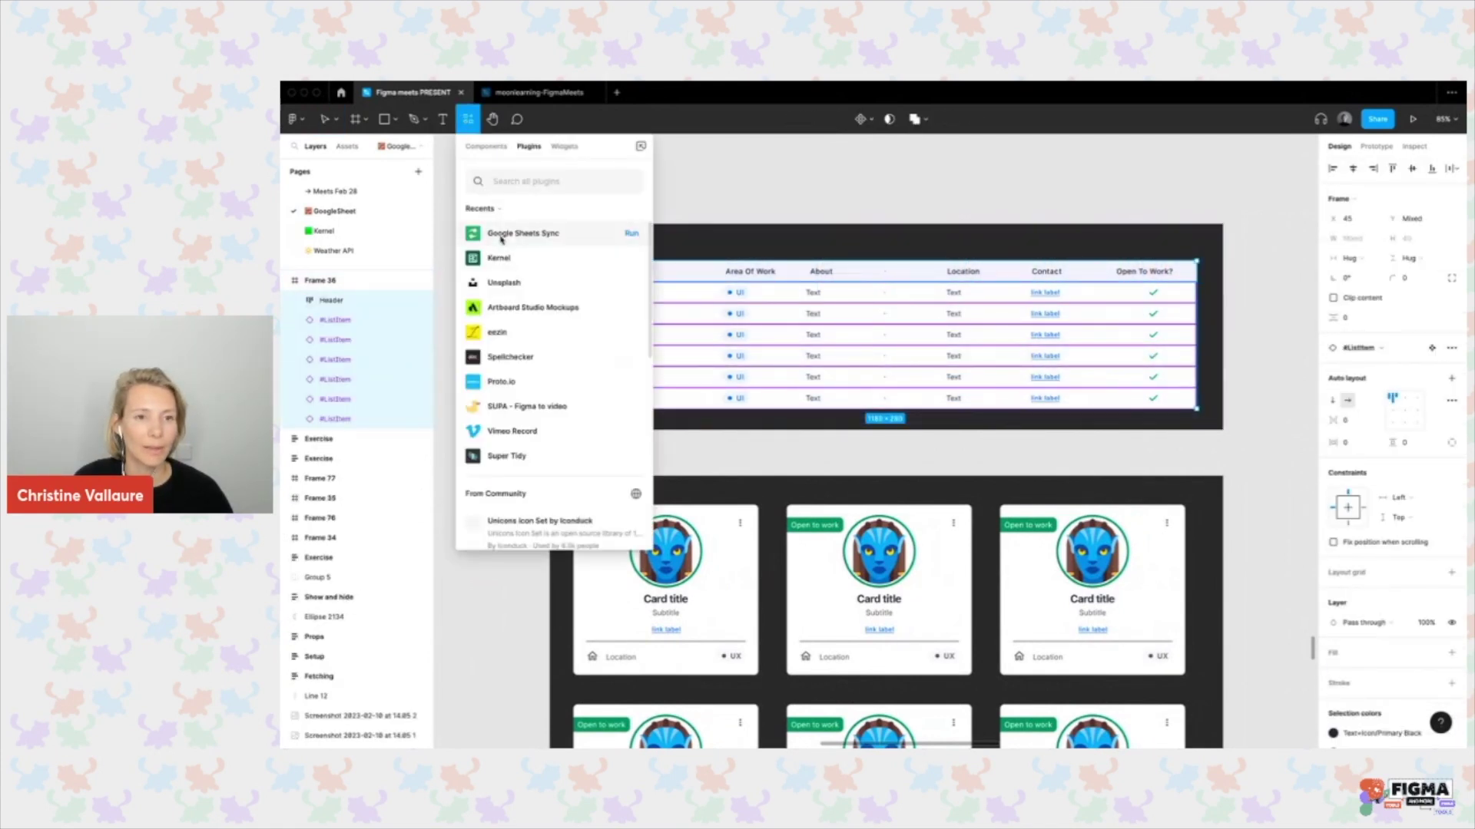
pyautogui.click(630, 233)
pyautogui.click(576, 279)
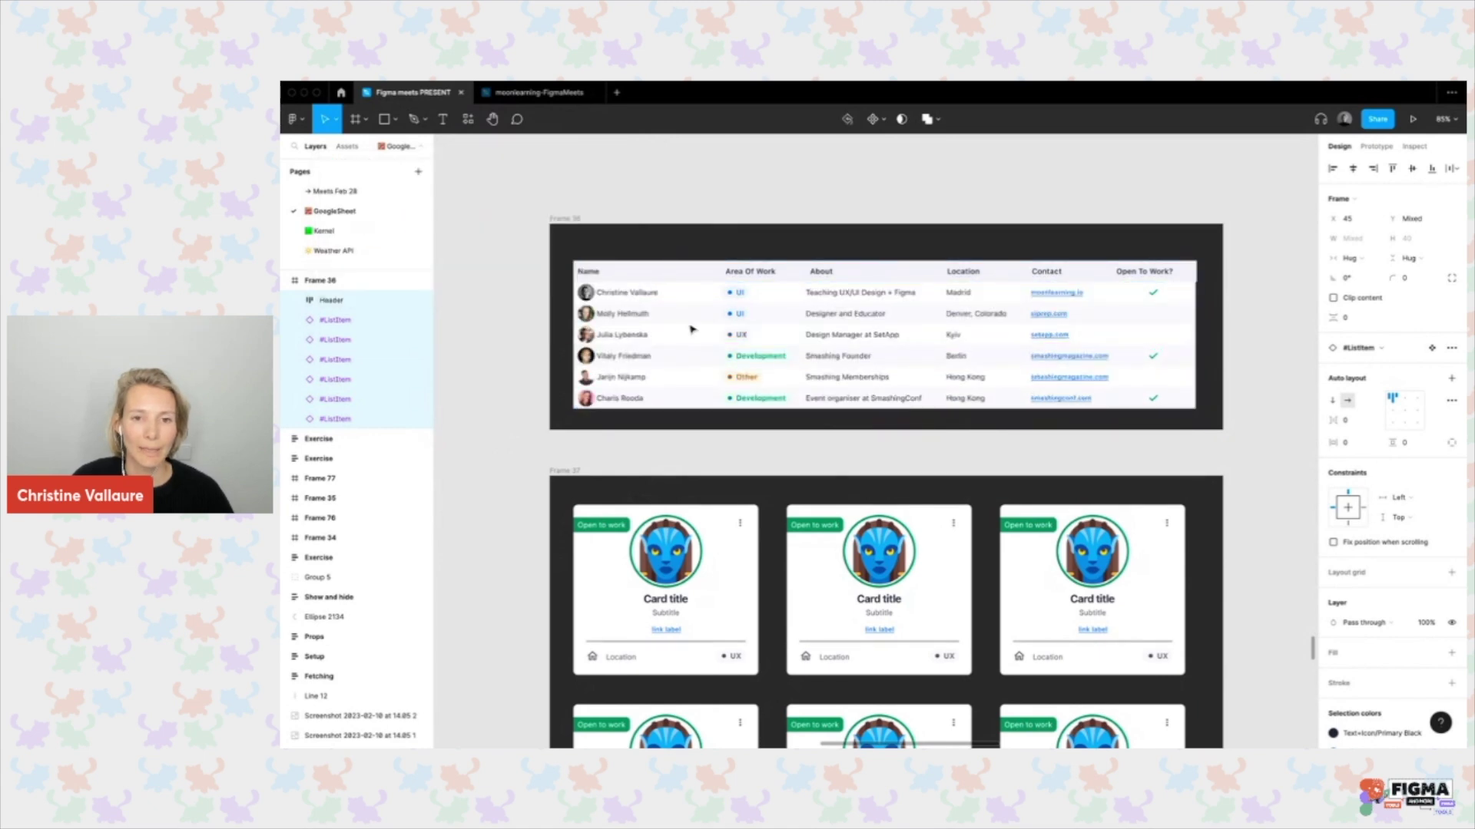
# Examine the synced table's row colors, clear the selection, and look over the Let's see your data! section with its unfilled two-row table.
pyautogui.scroll(5, 692, 329)
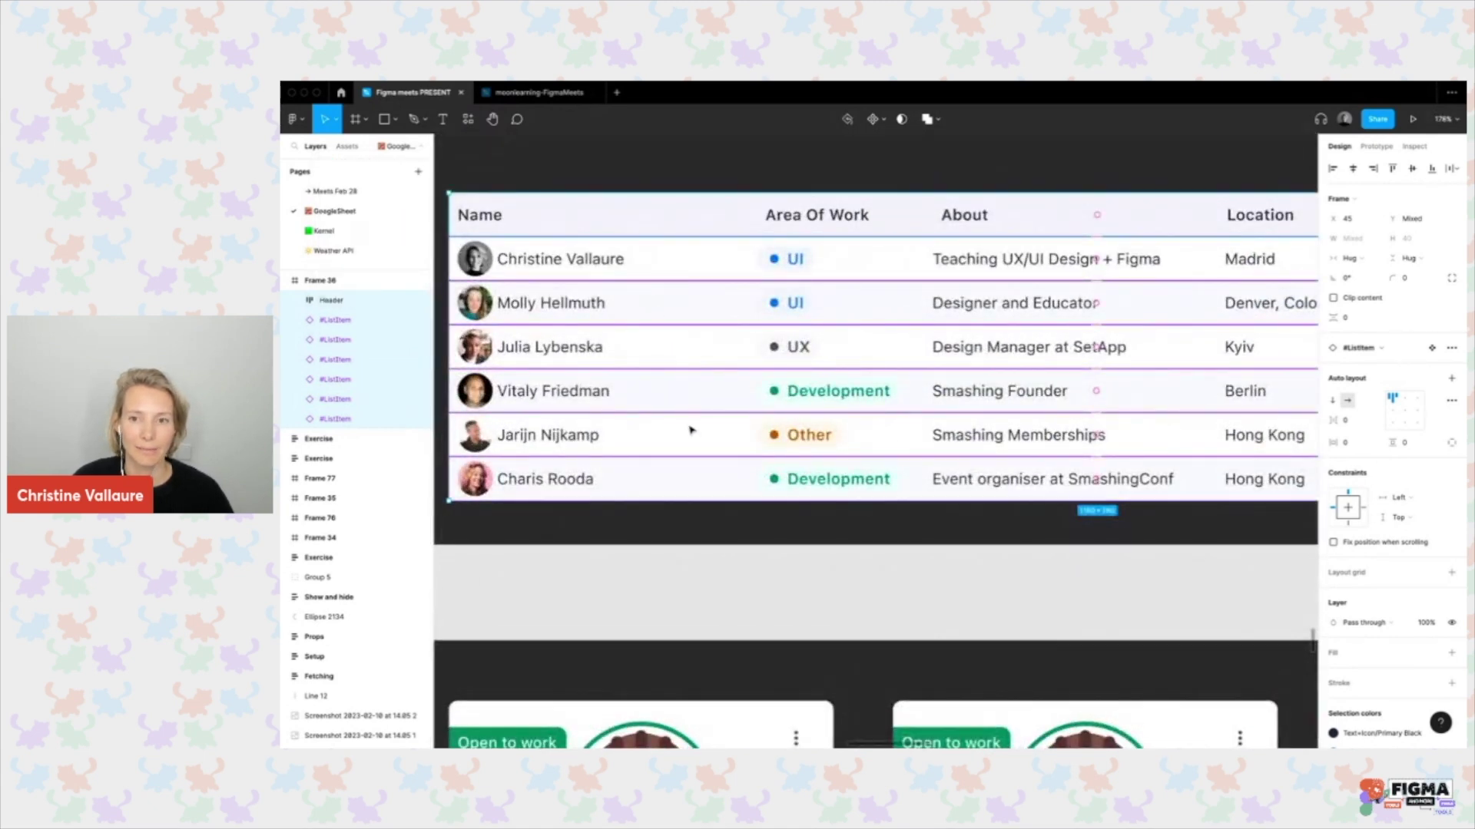
pyautogui.scroll(-3, 690, 428)
pyautogui.scroll(-2, 687, 330)
pyautogui.scroll(-5, 685, 382)
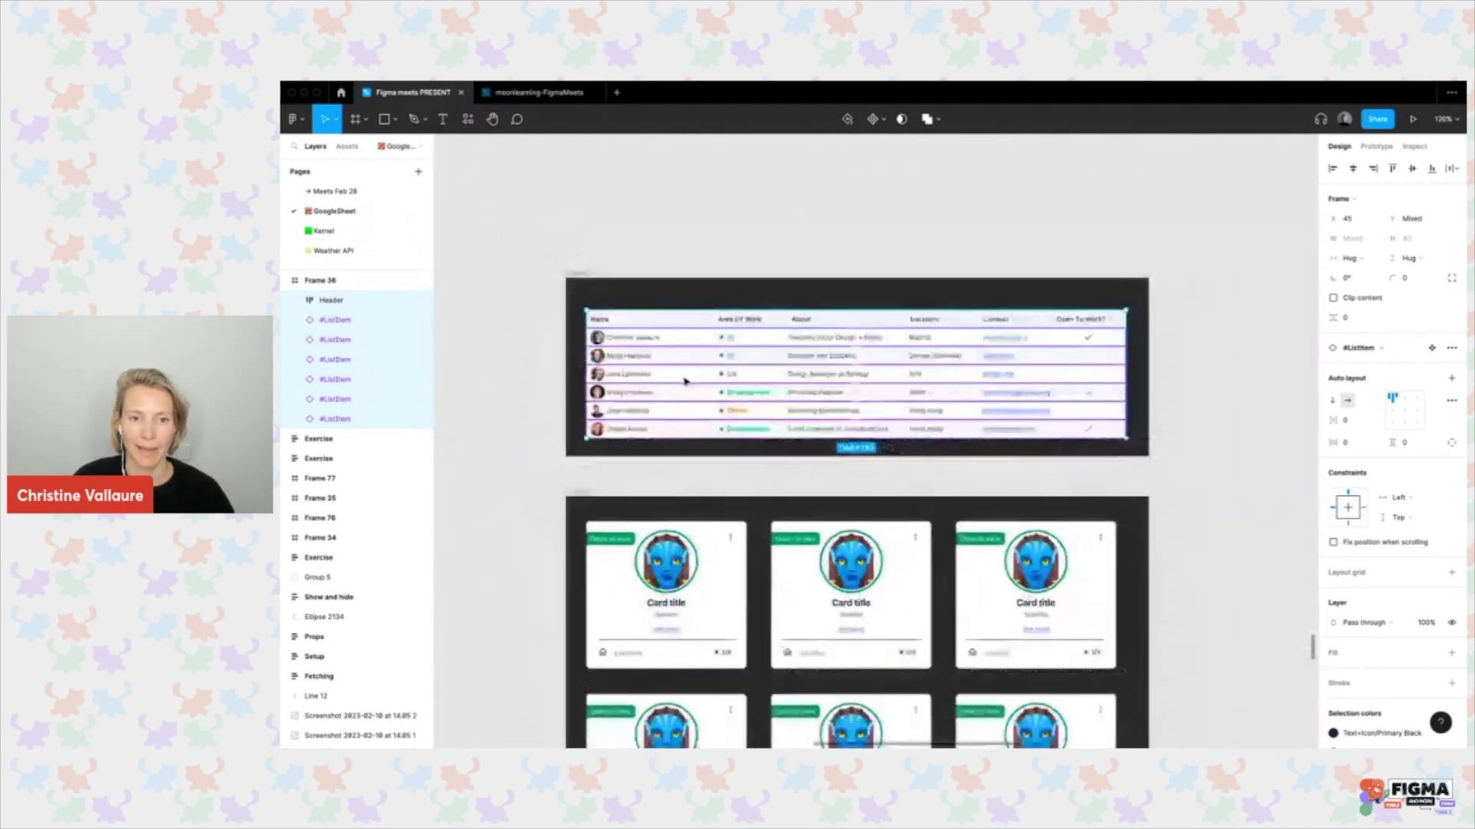
pyautogui.click(580, 451)
pyautogui.scroll(-5, 577, 455)
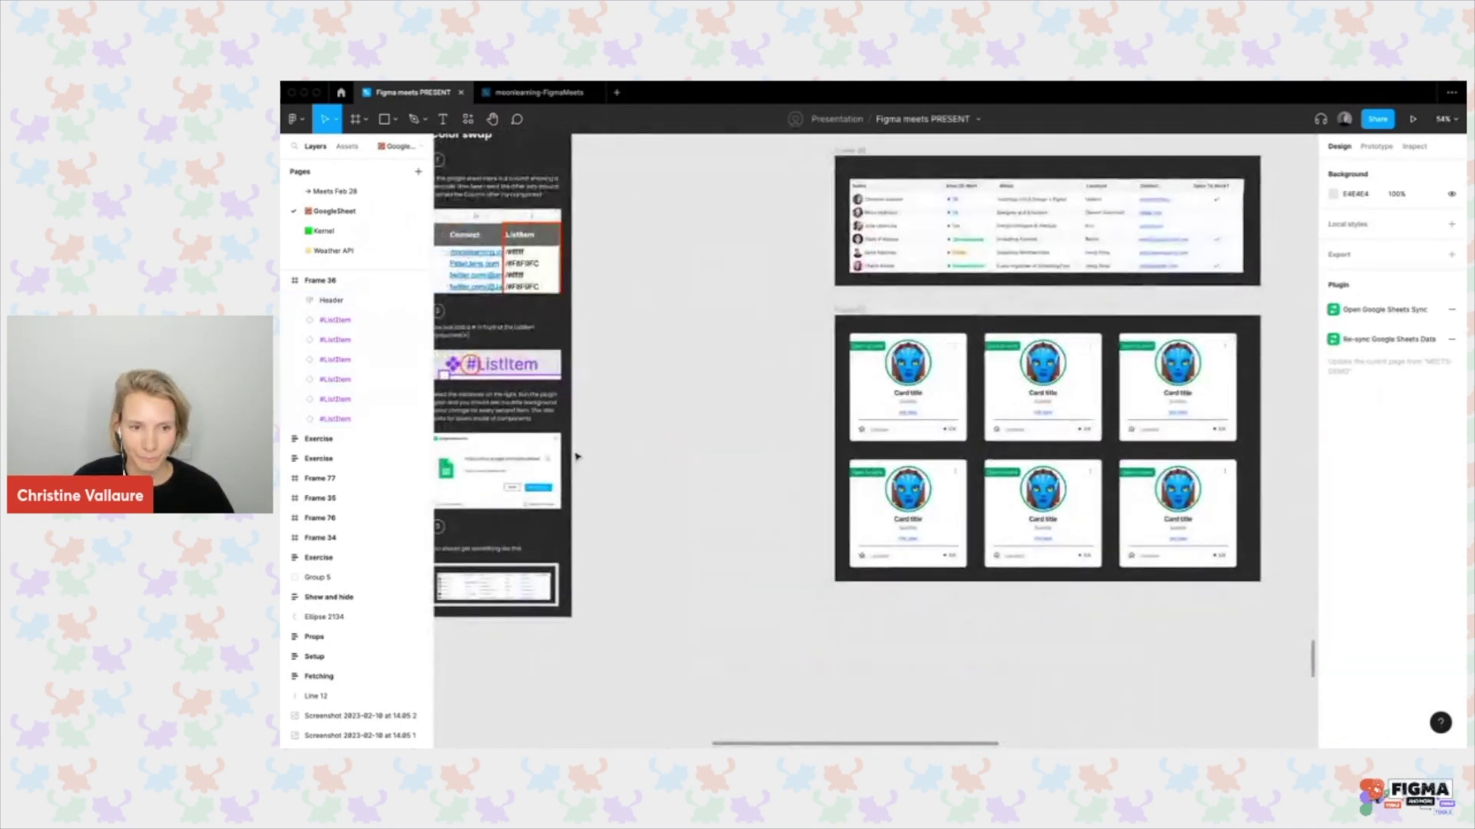
pyautogui.scroll(-3, 580, 455)
pyautogui.scroll(-3, 580, 455)
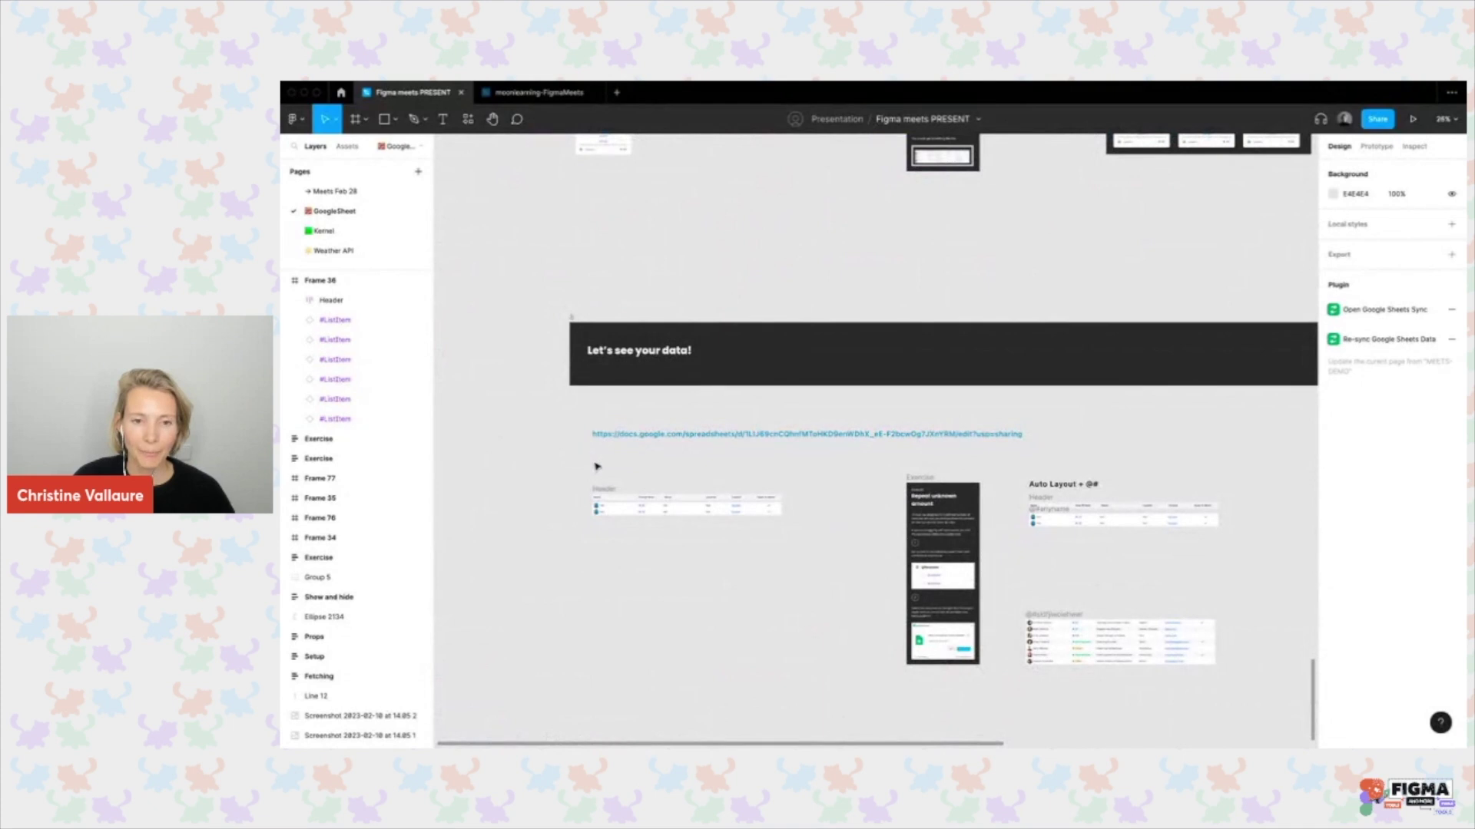
pyautogui.scroll(5, 610, 520)
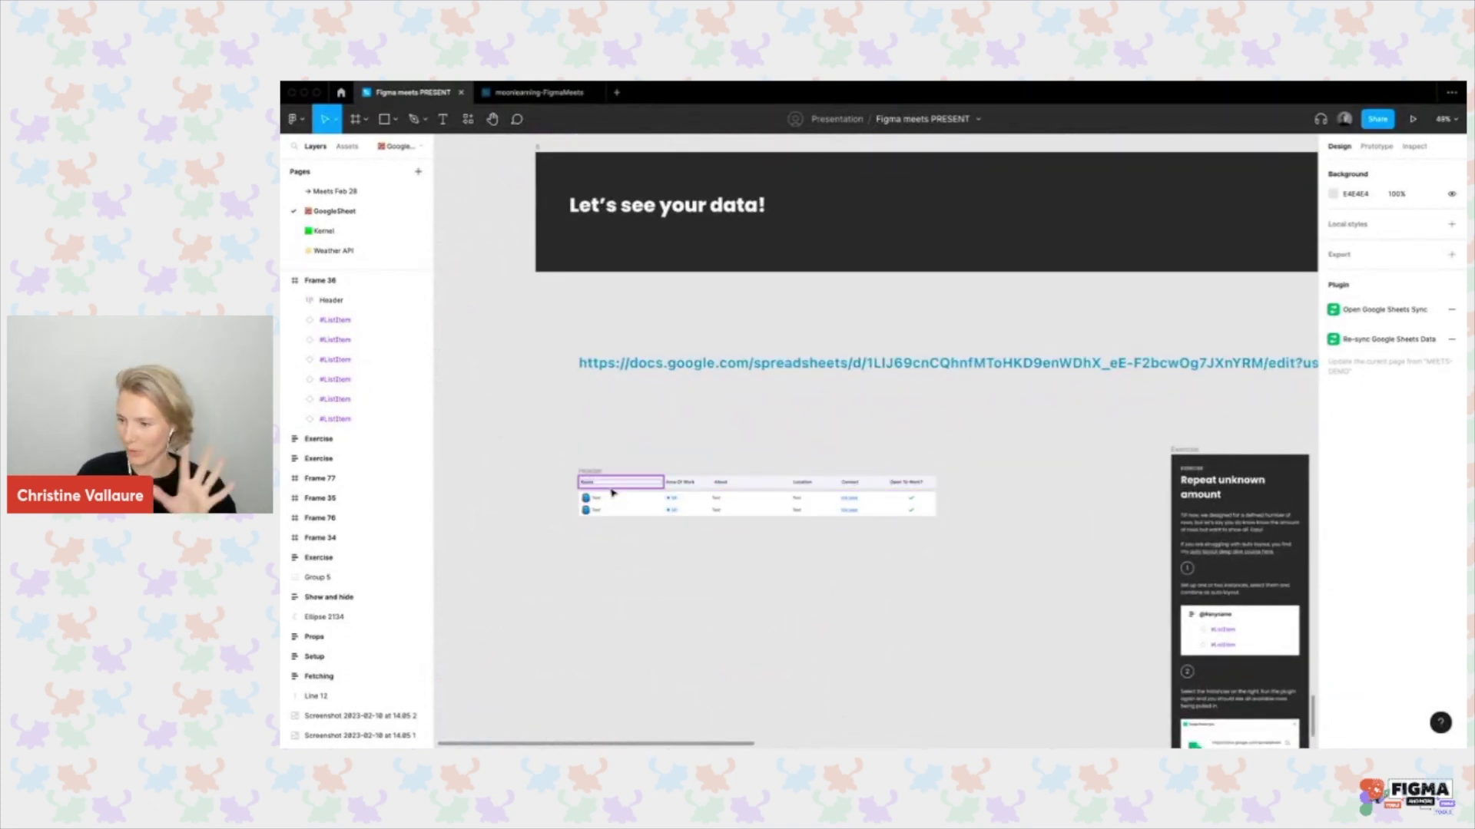
pyautogui.scroll(-1, 694, 443)
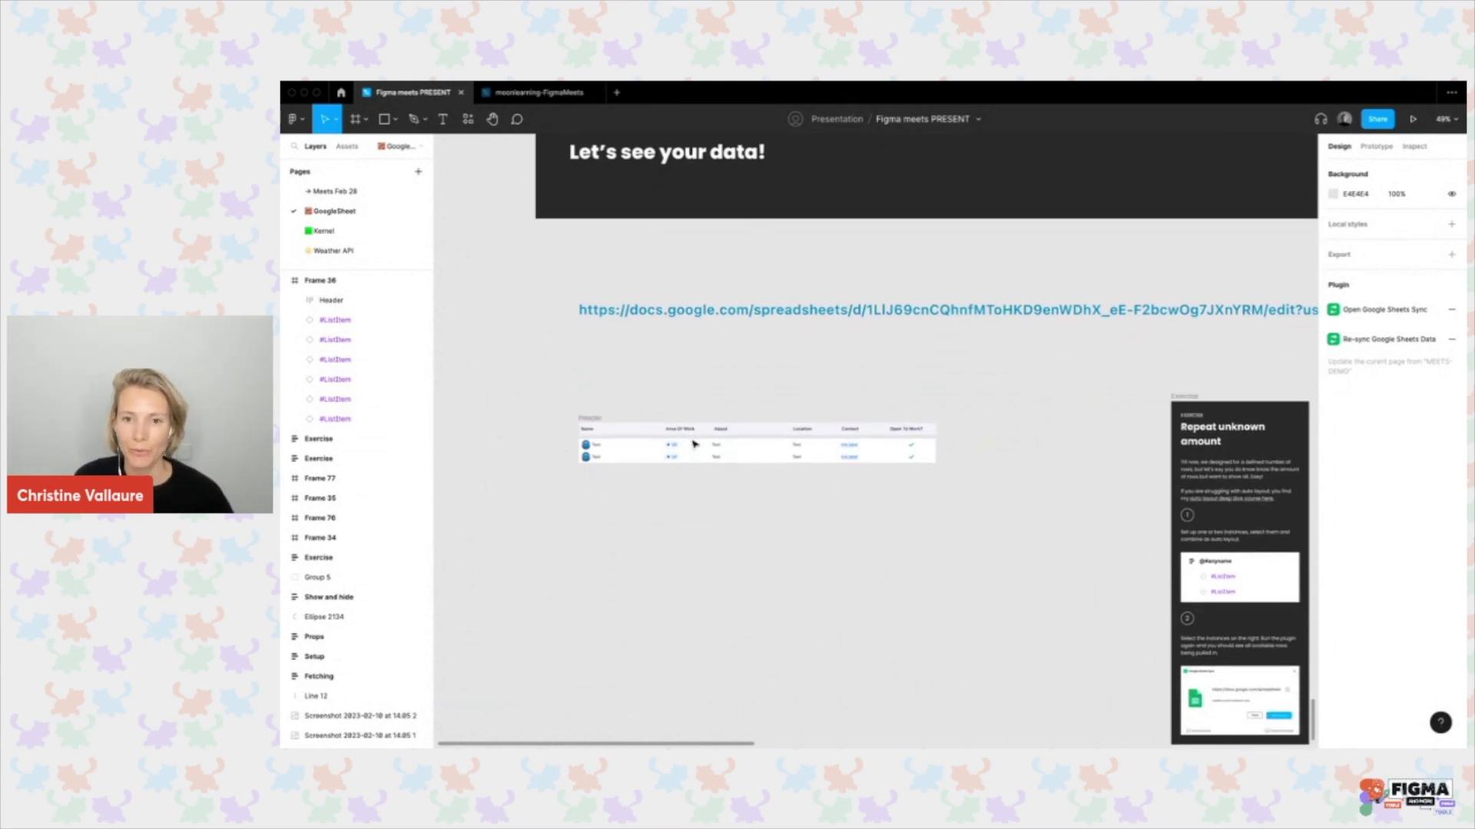
pyautogui.scroll(1, 694, 443)
pyautogui.scroll(-5, 691, 441)
pyautogui.scroll(3, 691, 441)
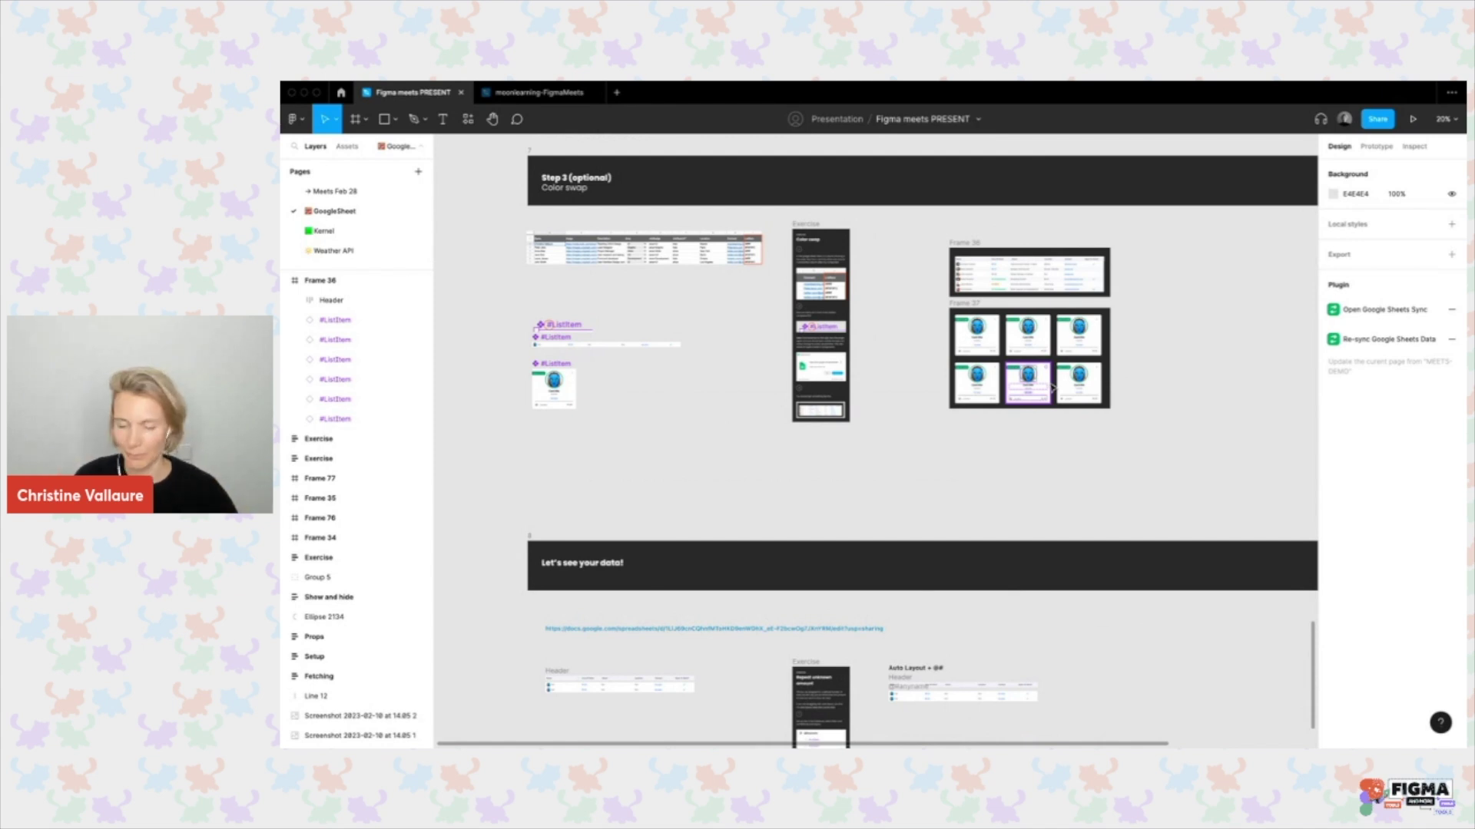
pyautogui.scroll(-2, 825, 464)
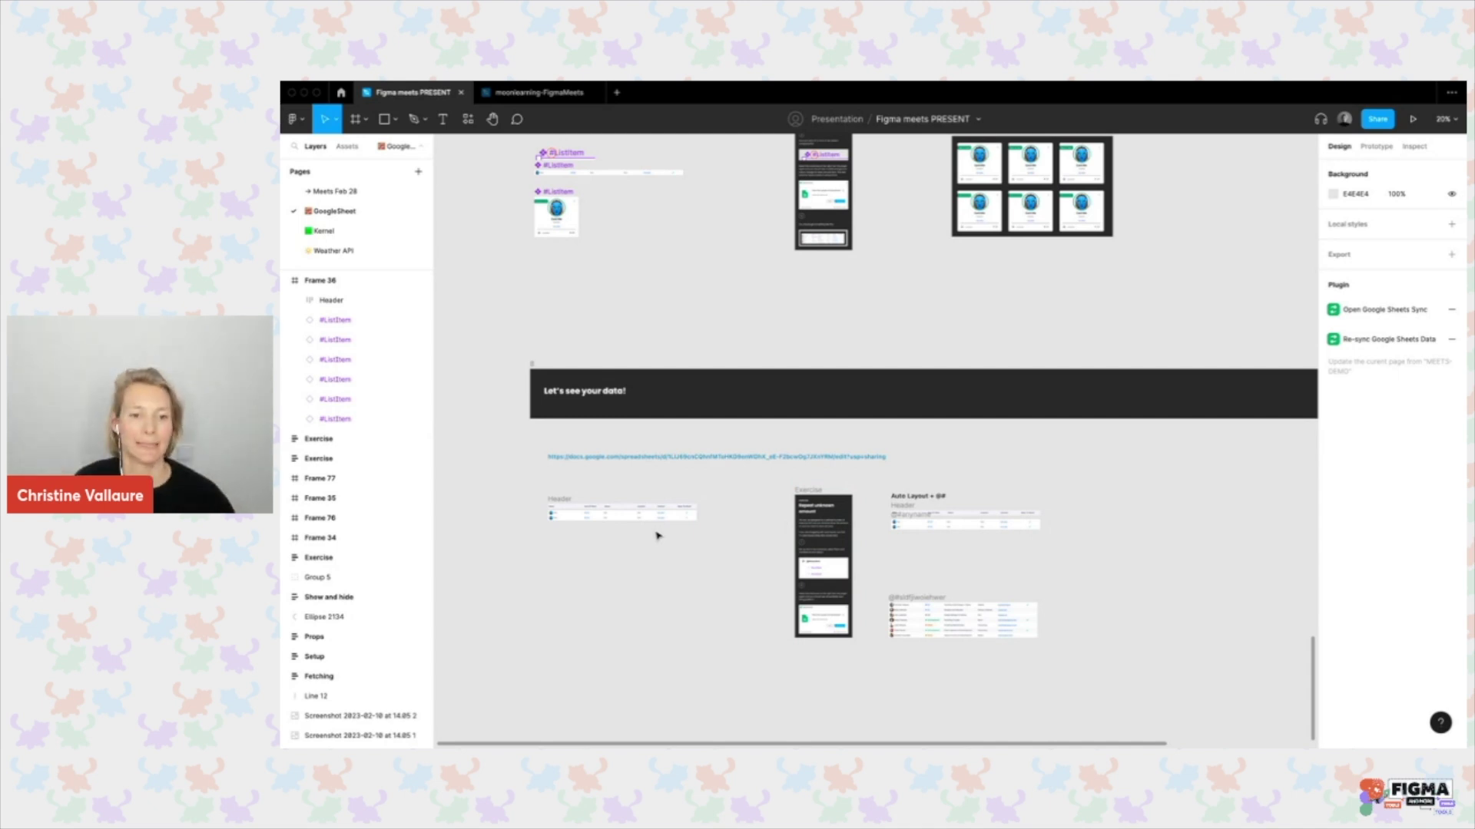
# Try to wrap the #ListItem rows under the header in the Let's see your data! section in an auto layout frame.
pyautogui.scroll(10, 553, 516)
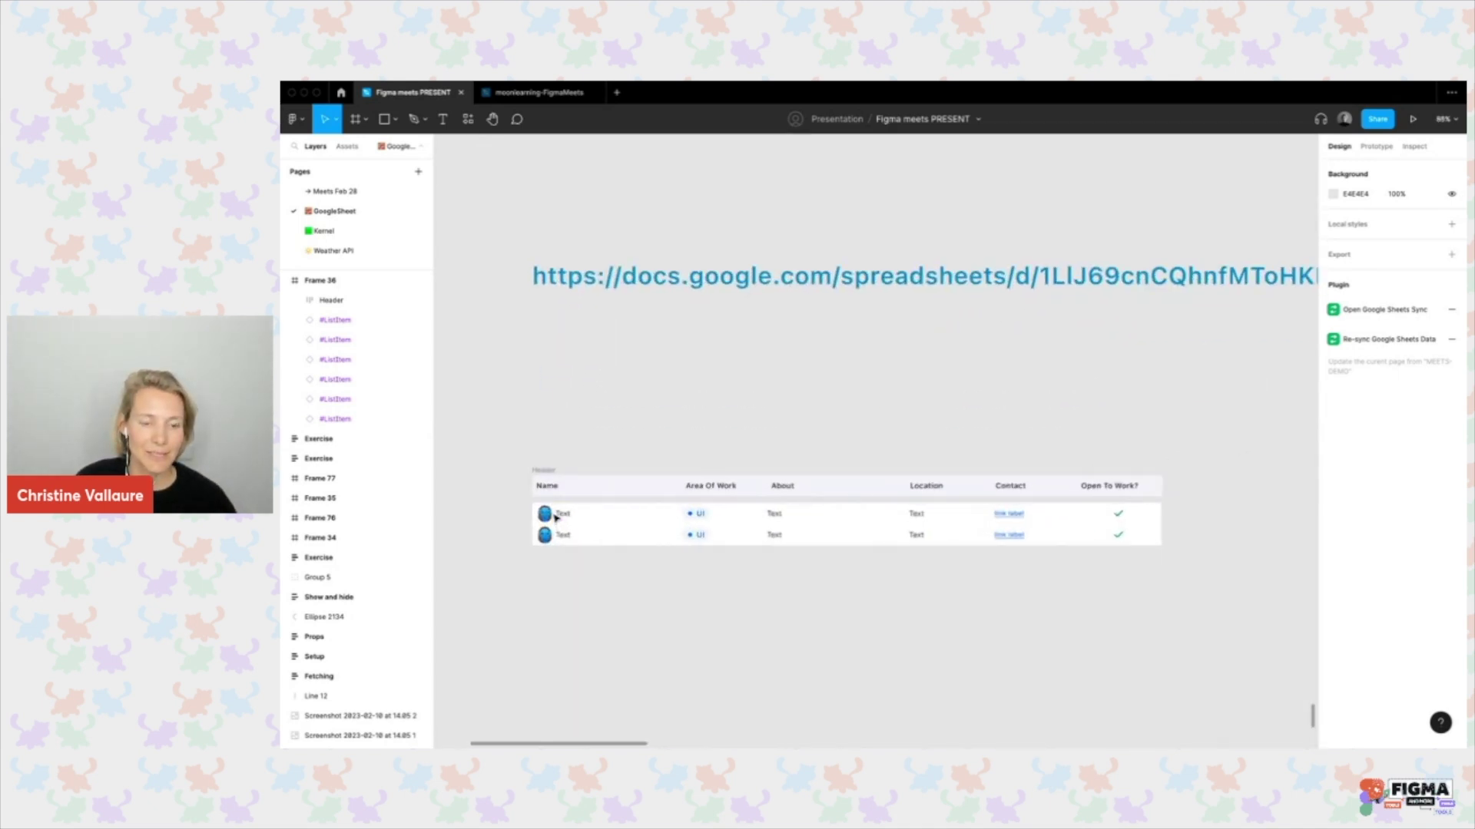
pyautogui.scroll(6, 555, 518)
pyautogui.rightClick(570, 460)
pyautogui.click(745, 536)
pyautogui.moveTo(764, 543); pyautogui.dragTo(623, 468)
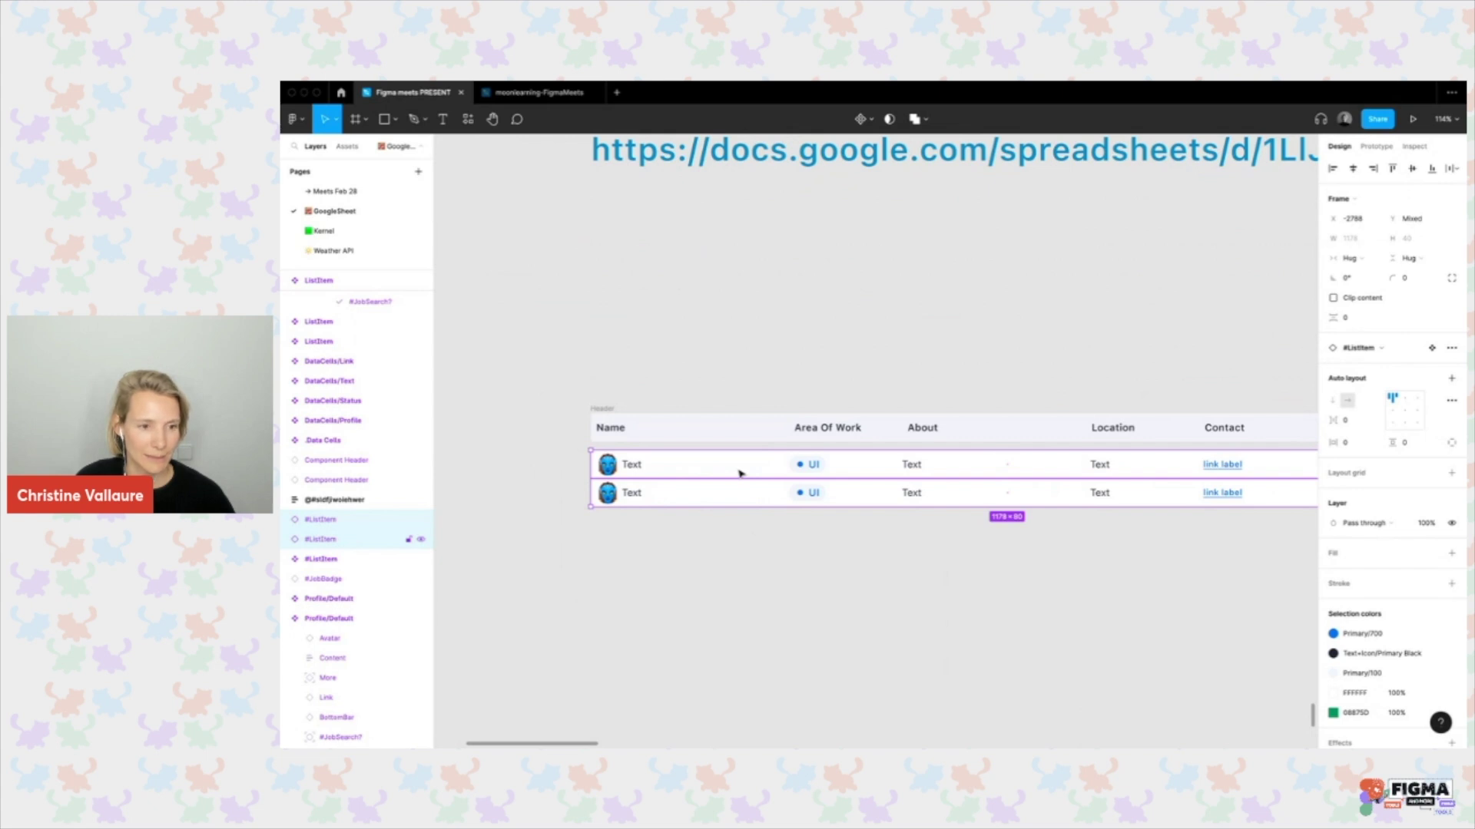
pyautogui.click(739, 474)
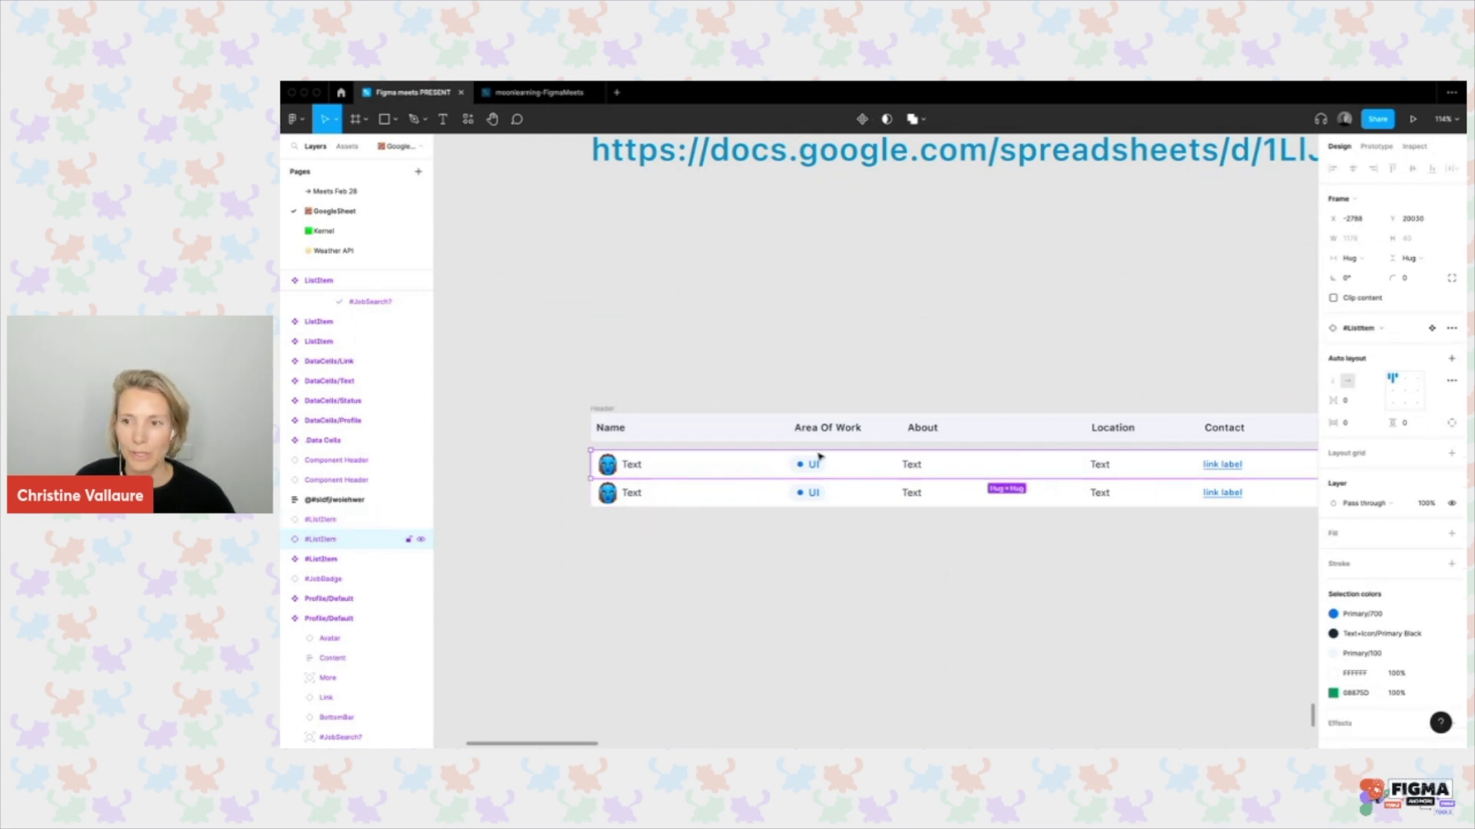
pyautogui.hscroll(5, 1106, 354)
pyautogui.hscroll(-1, 1105, 353)
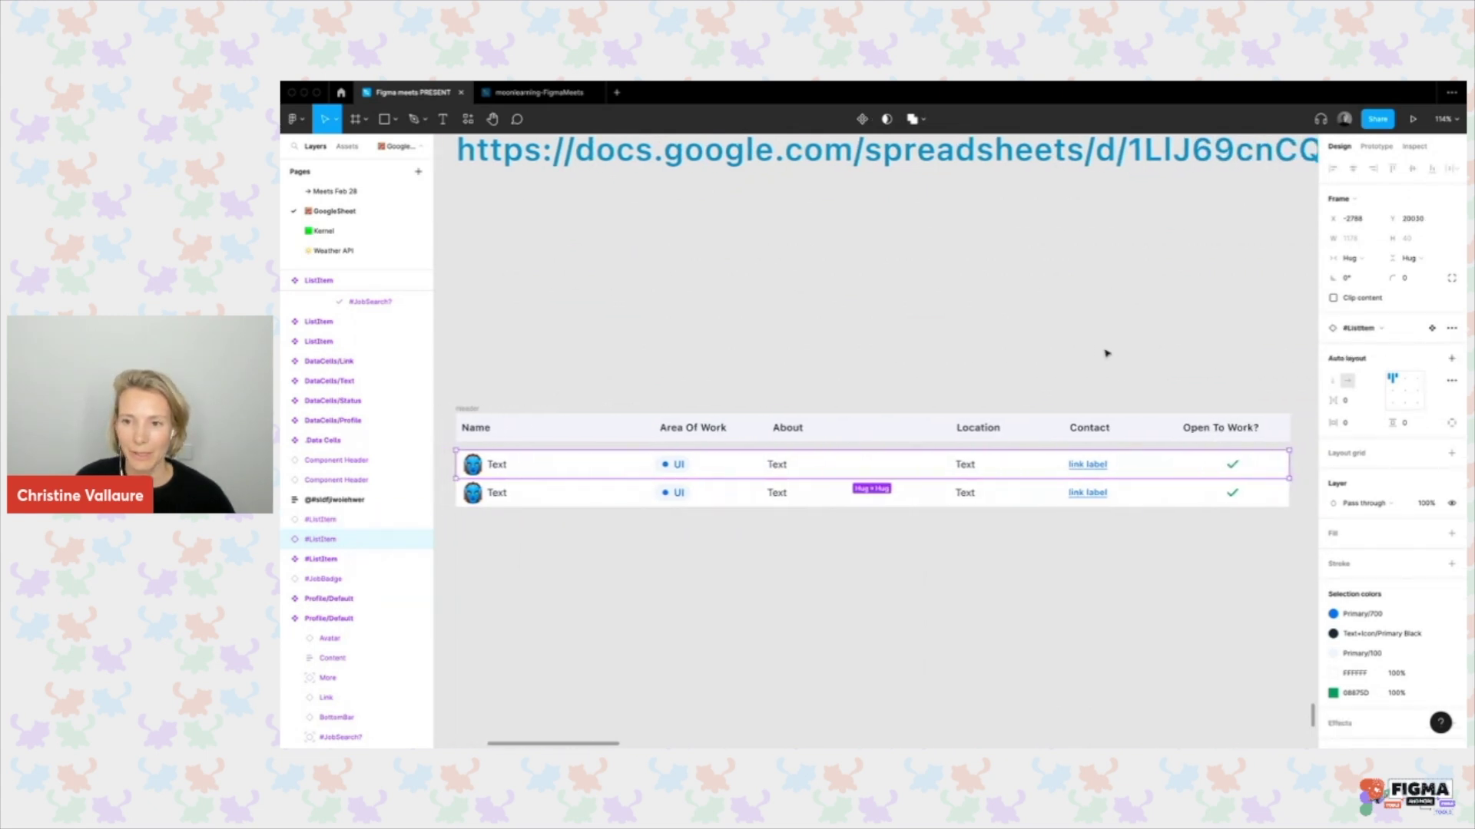
pyautogui.click(1451, 361)
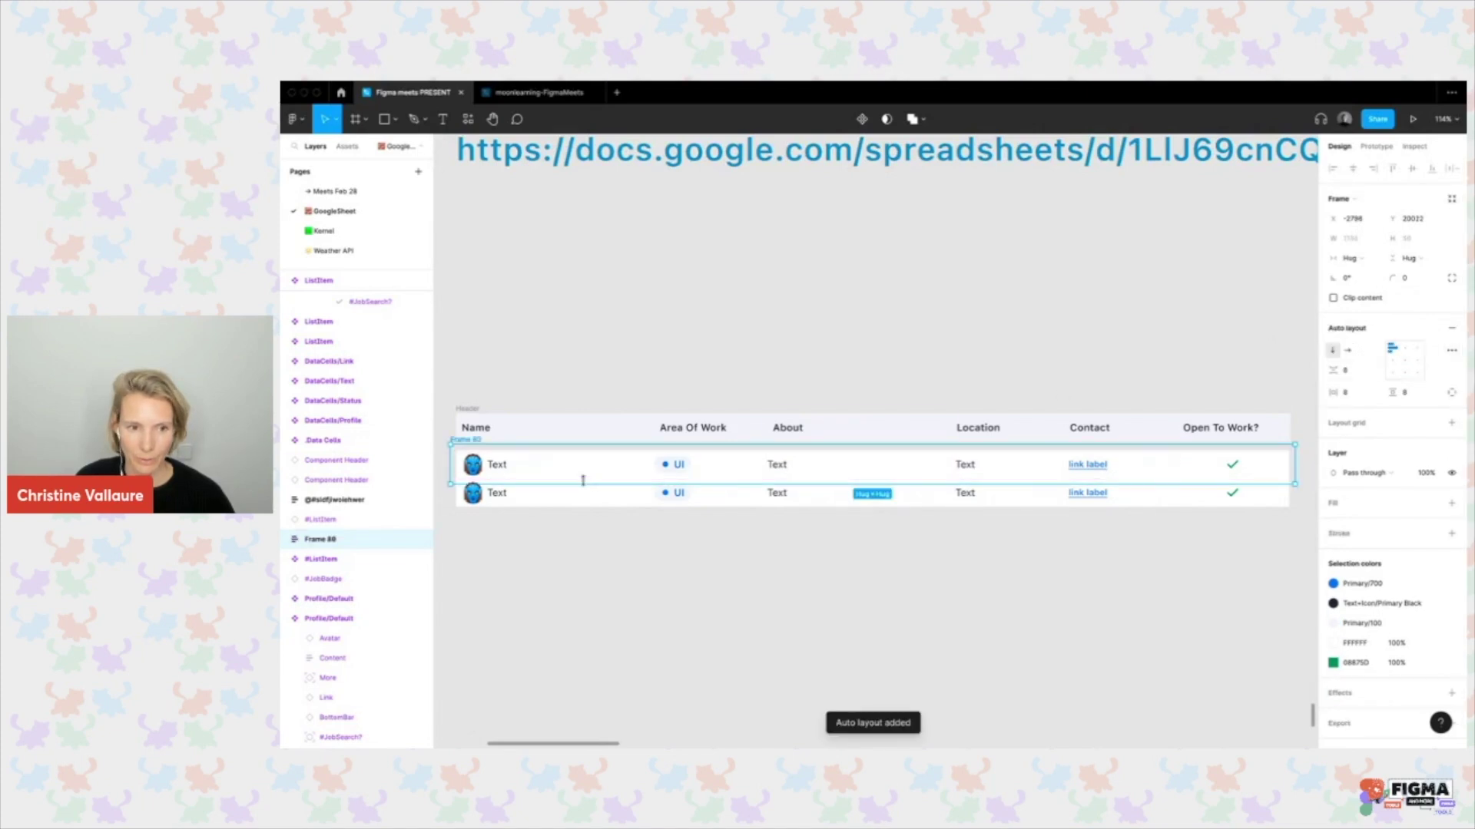
# Delete the two #ListItem rows below the header in the Let's see your data! section.
pyautogui.scroll(-6, 523, 468)
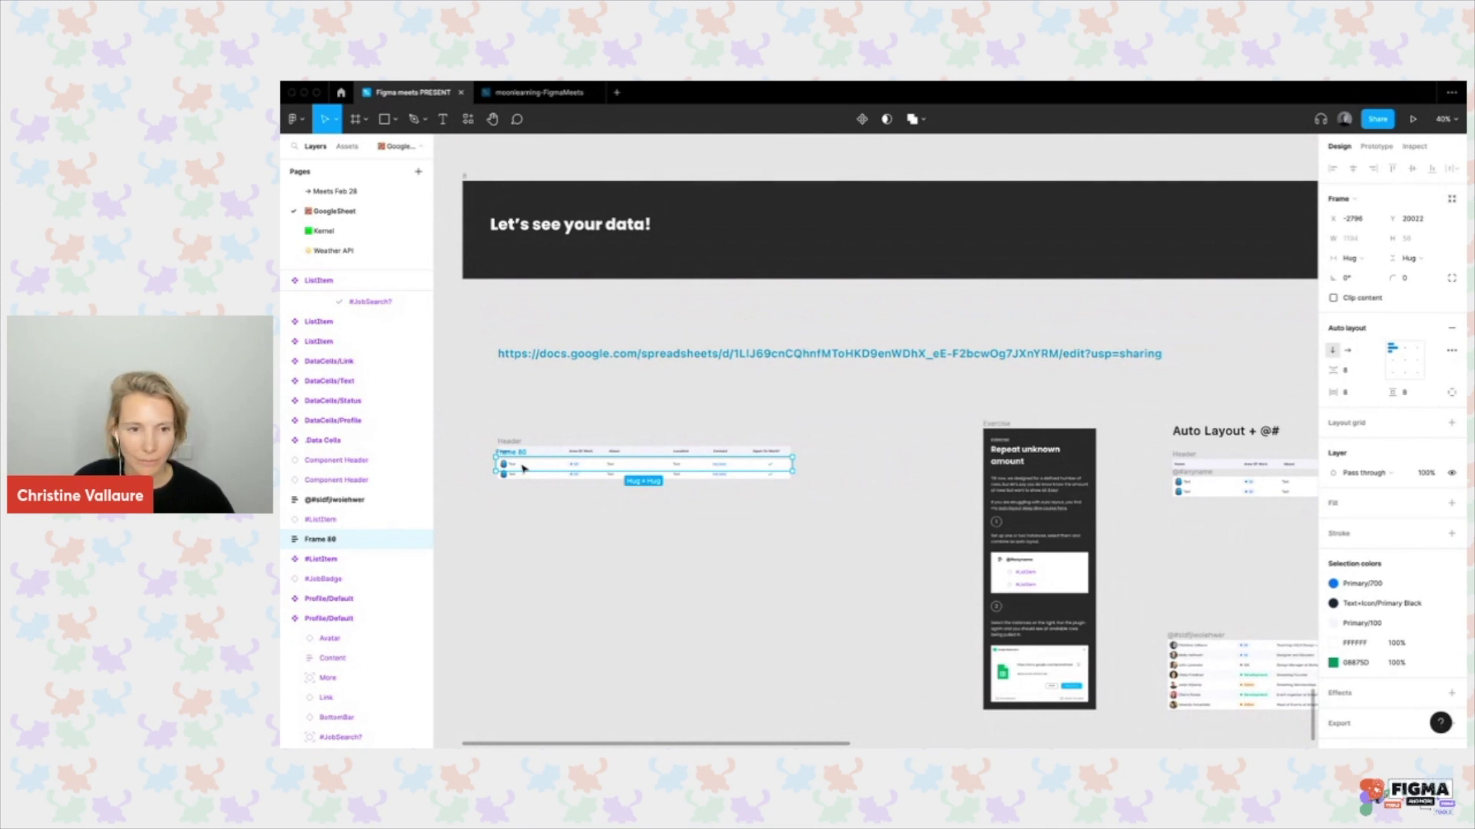
pyautogui.hscroll(2, 523, 469)
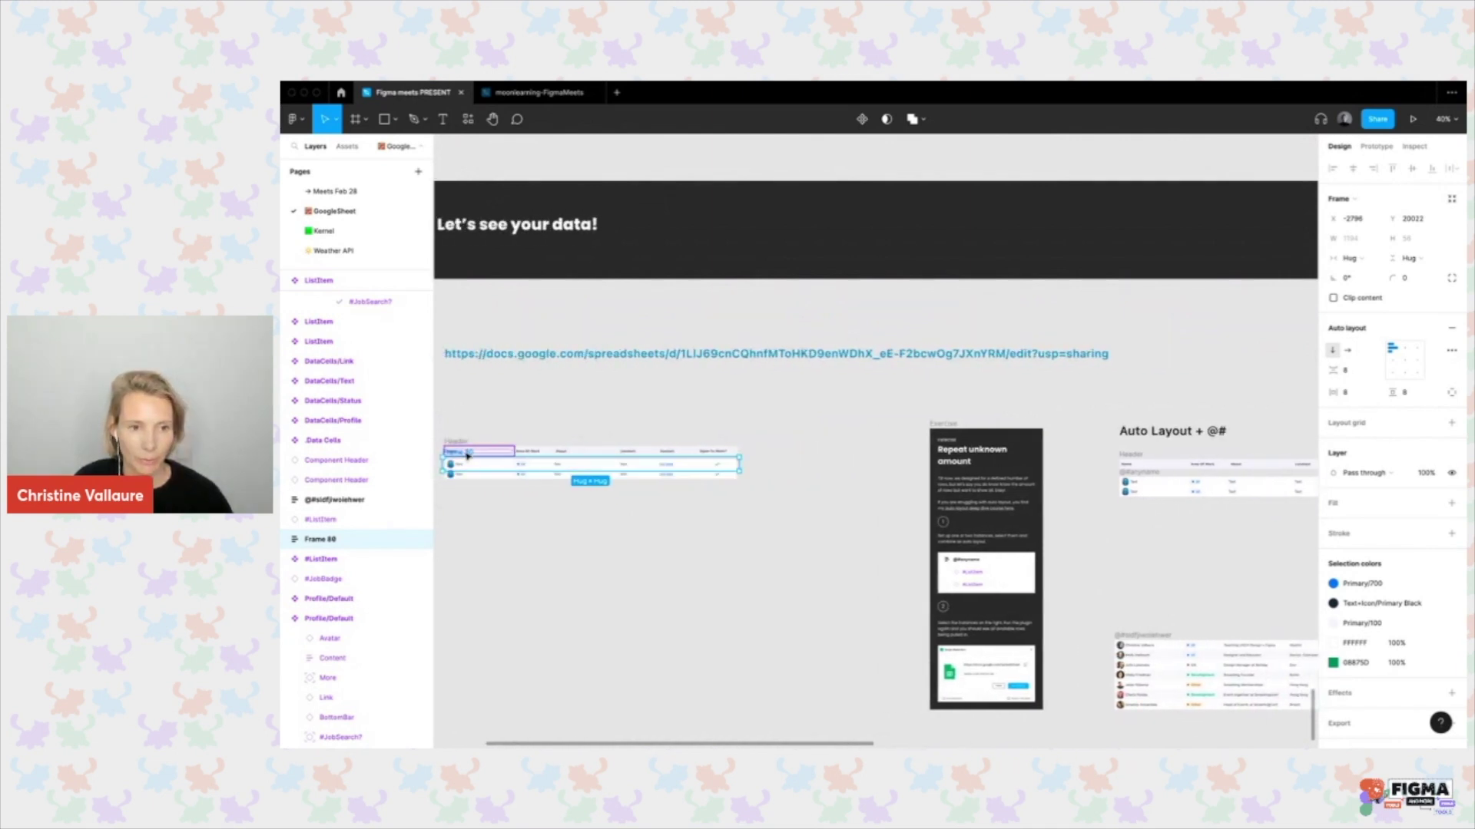
pyautogui.moveTo(465, 456); pyautogui.dragTo(484, 479)
pyautogui.press('Delete')
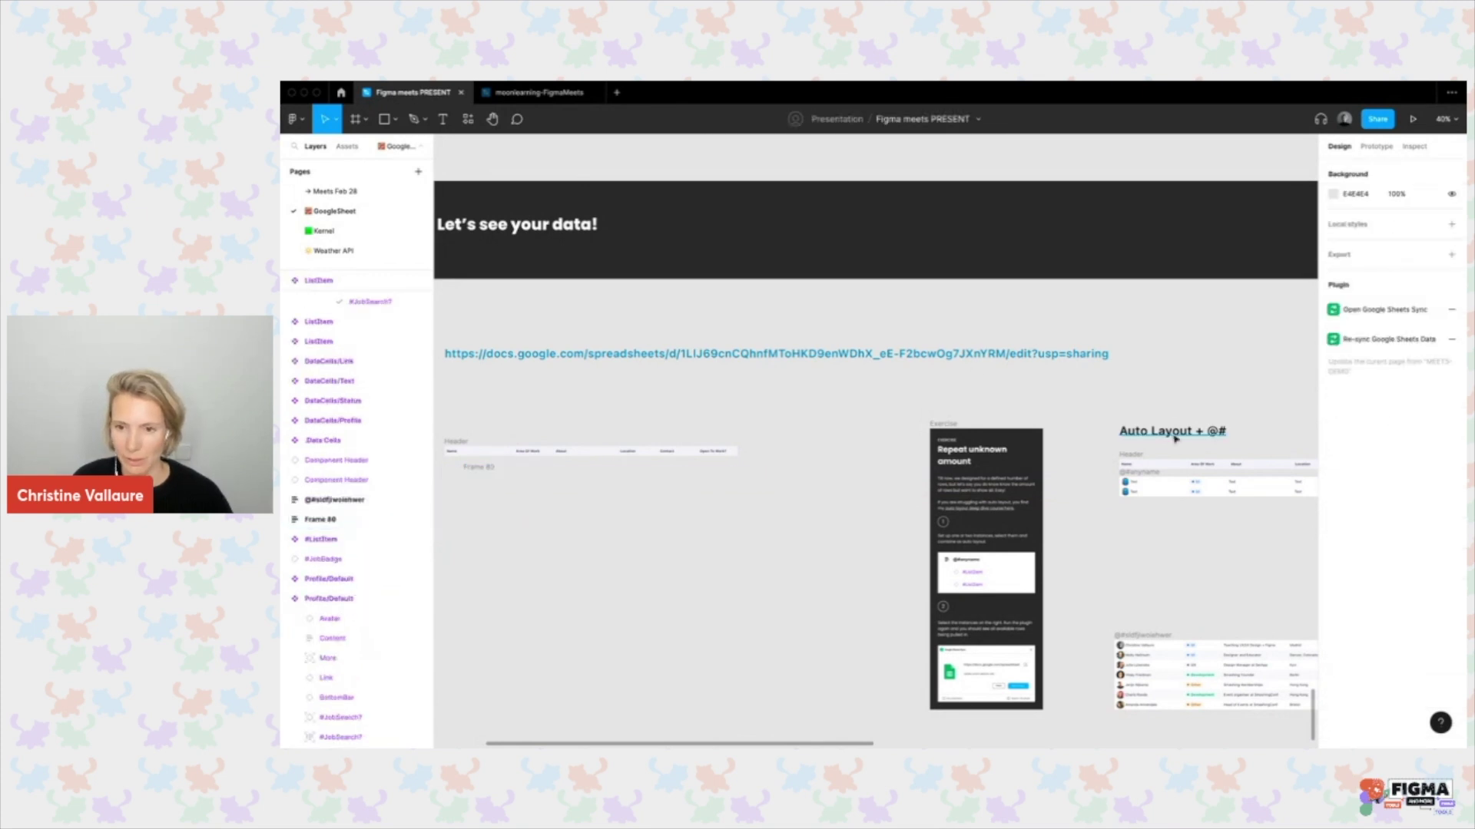
# Remove and re-add the auto layout on the @#anyname frame in the Auto Layout + @# example and check its layer name.
pyautogui.hscroll(5, 1173, 451)
pyautogui.scroll(5, 1169, 449)
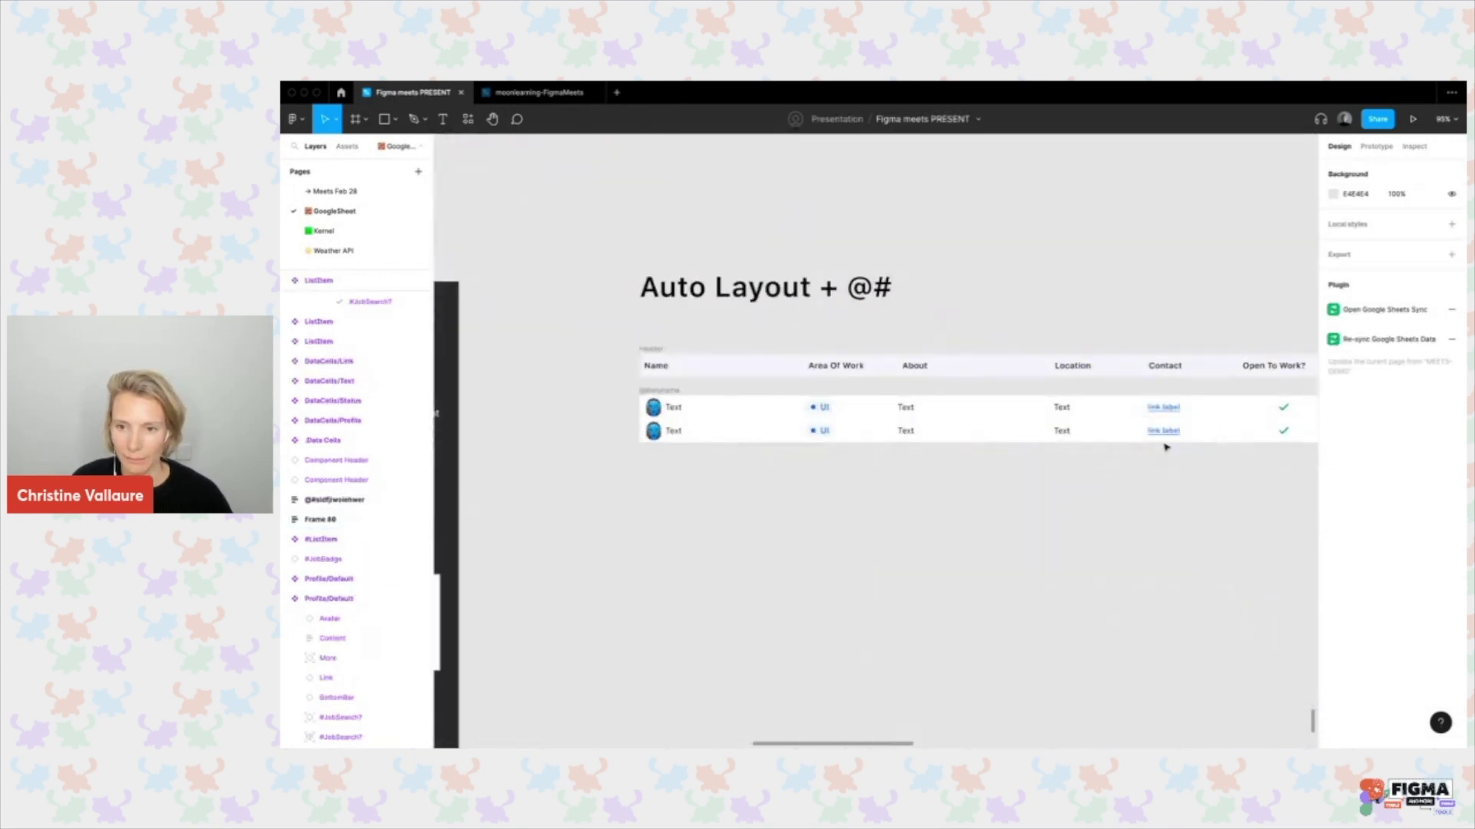
pyautogui.hscroll(4, 1152, 445)
pyautogui.hscroll(-1, 987, 436)
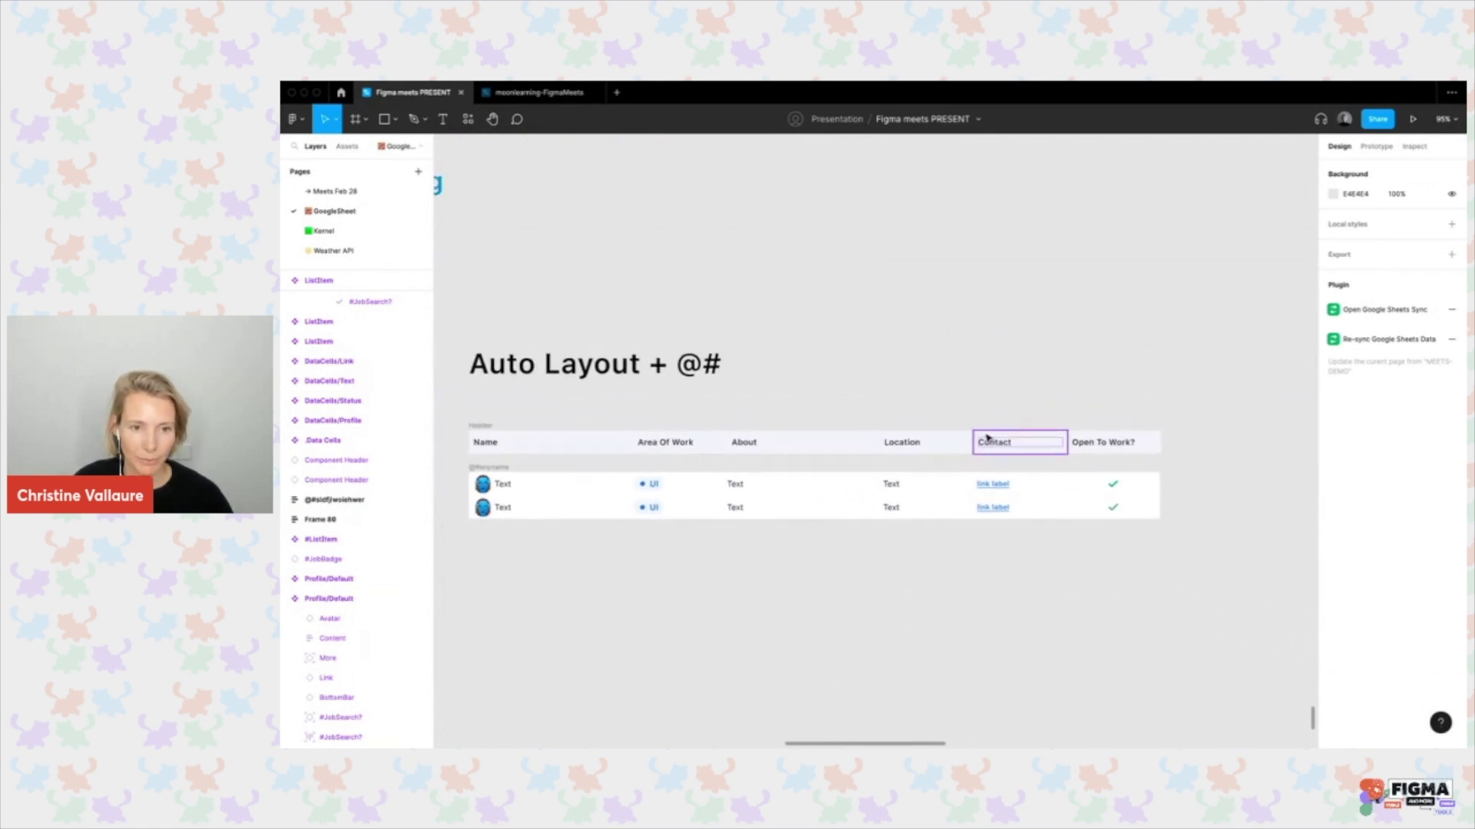
pyautogui.hscroll(-2, 991, 428)
pyautogui.scroll(-2, 991, 428)
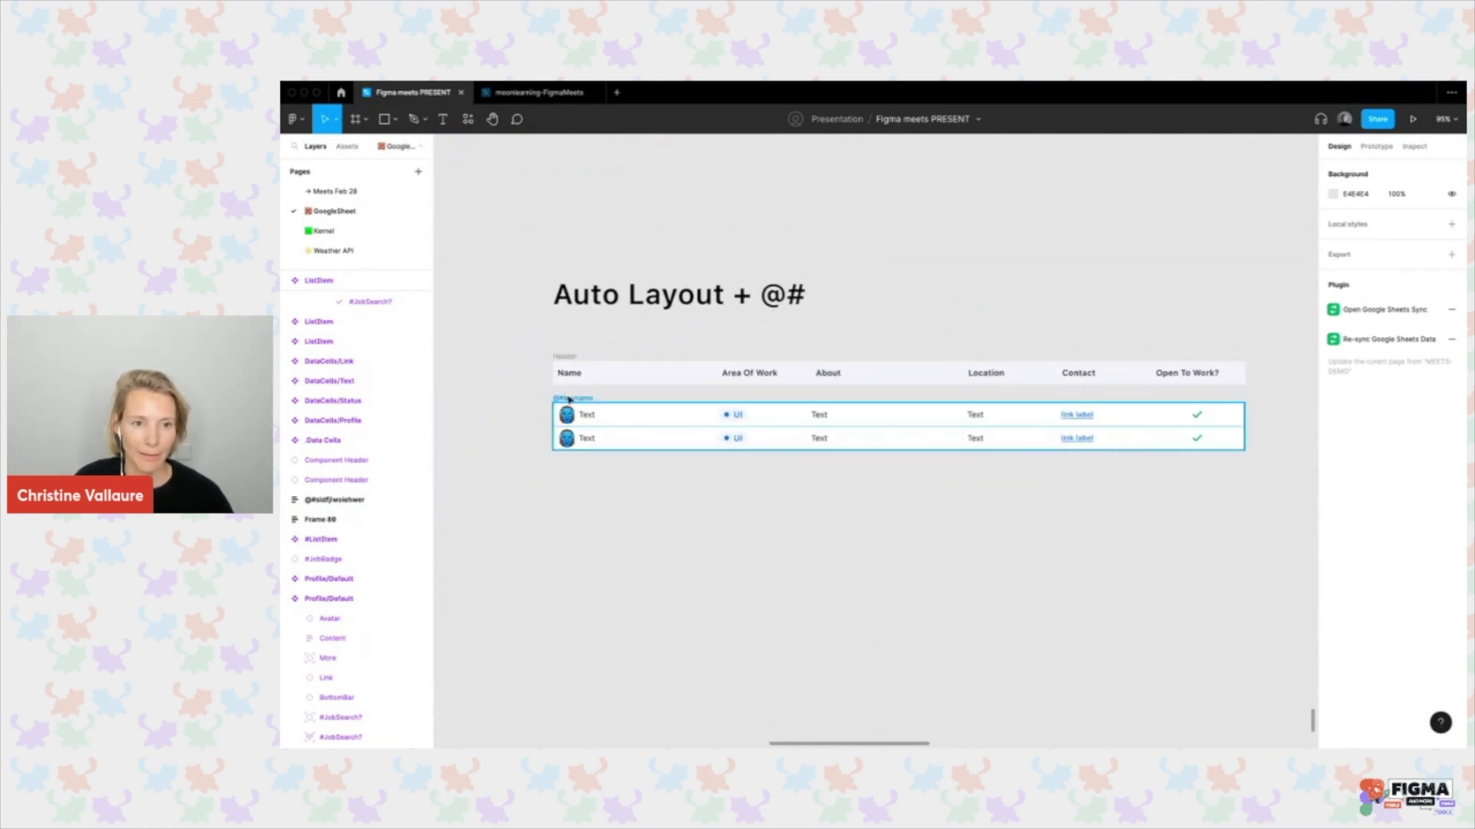
pyautogui.click(606, 430)
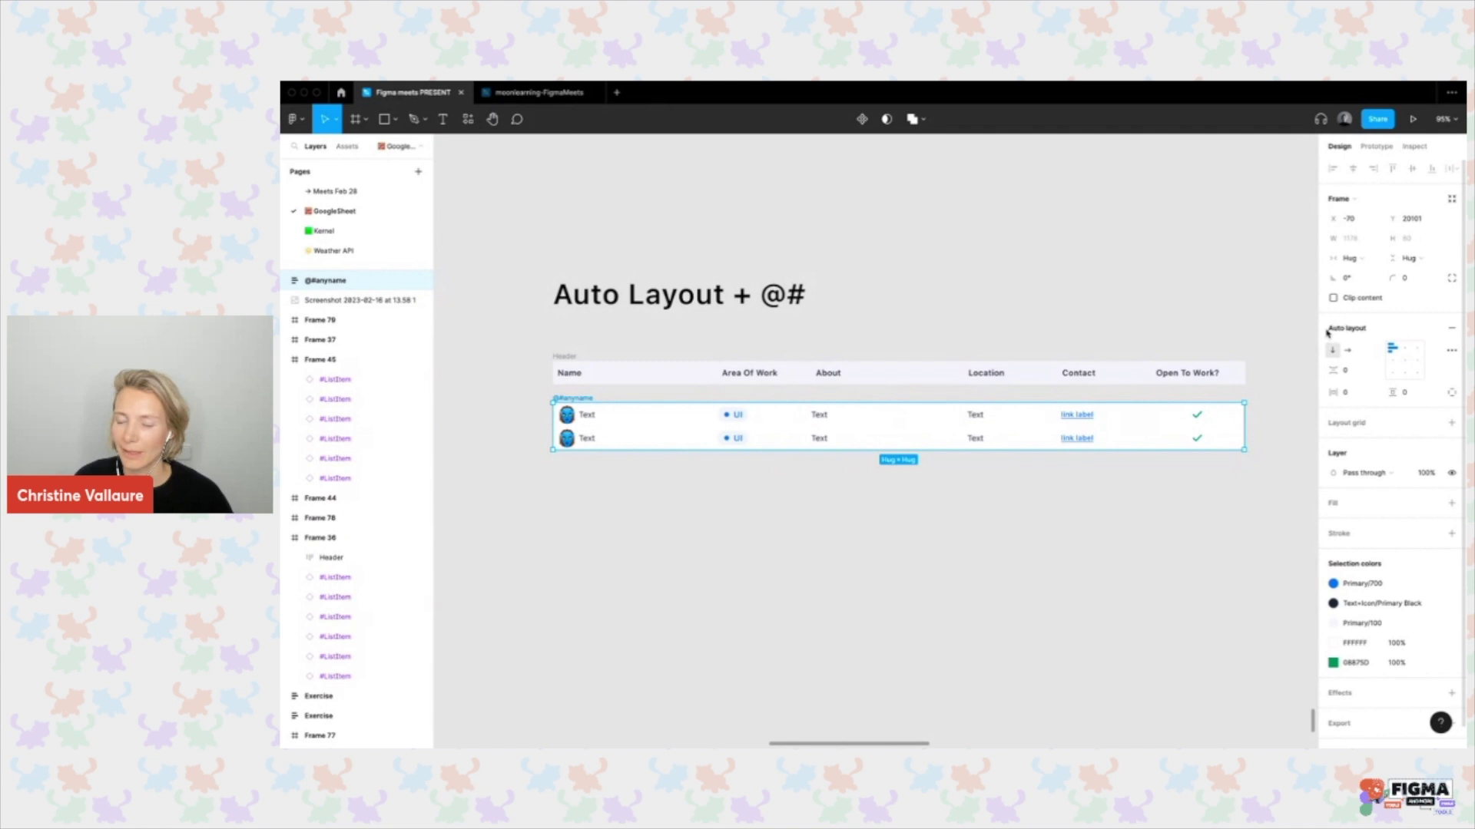
pyautogui.click(1450, 329)
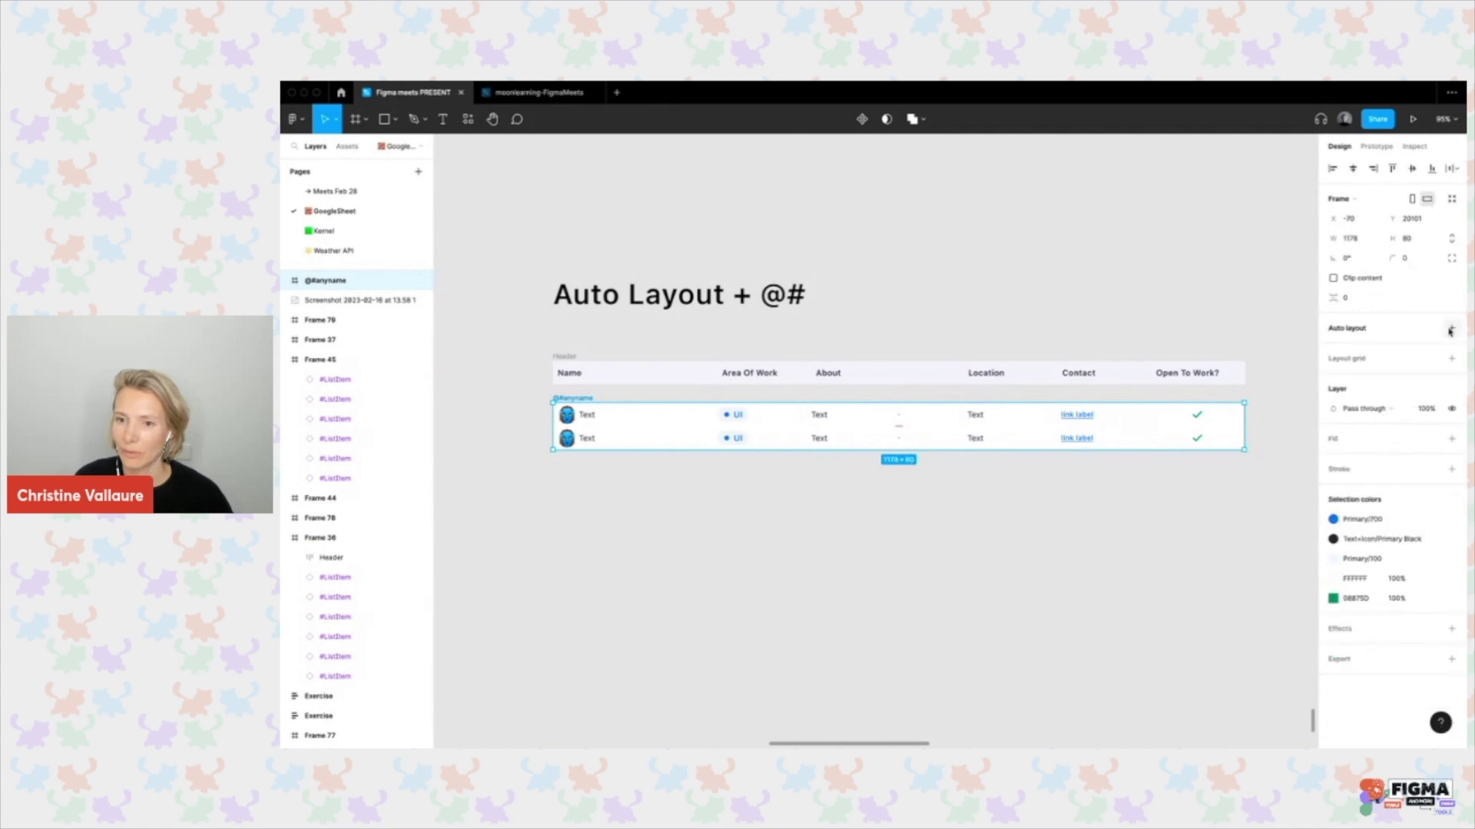
pyautogui.click(1450, 329)
pyautogui.doubleClick(564, 397)
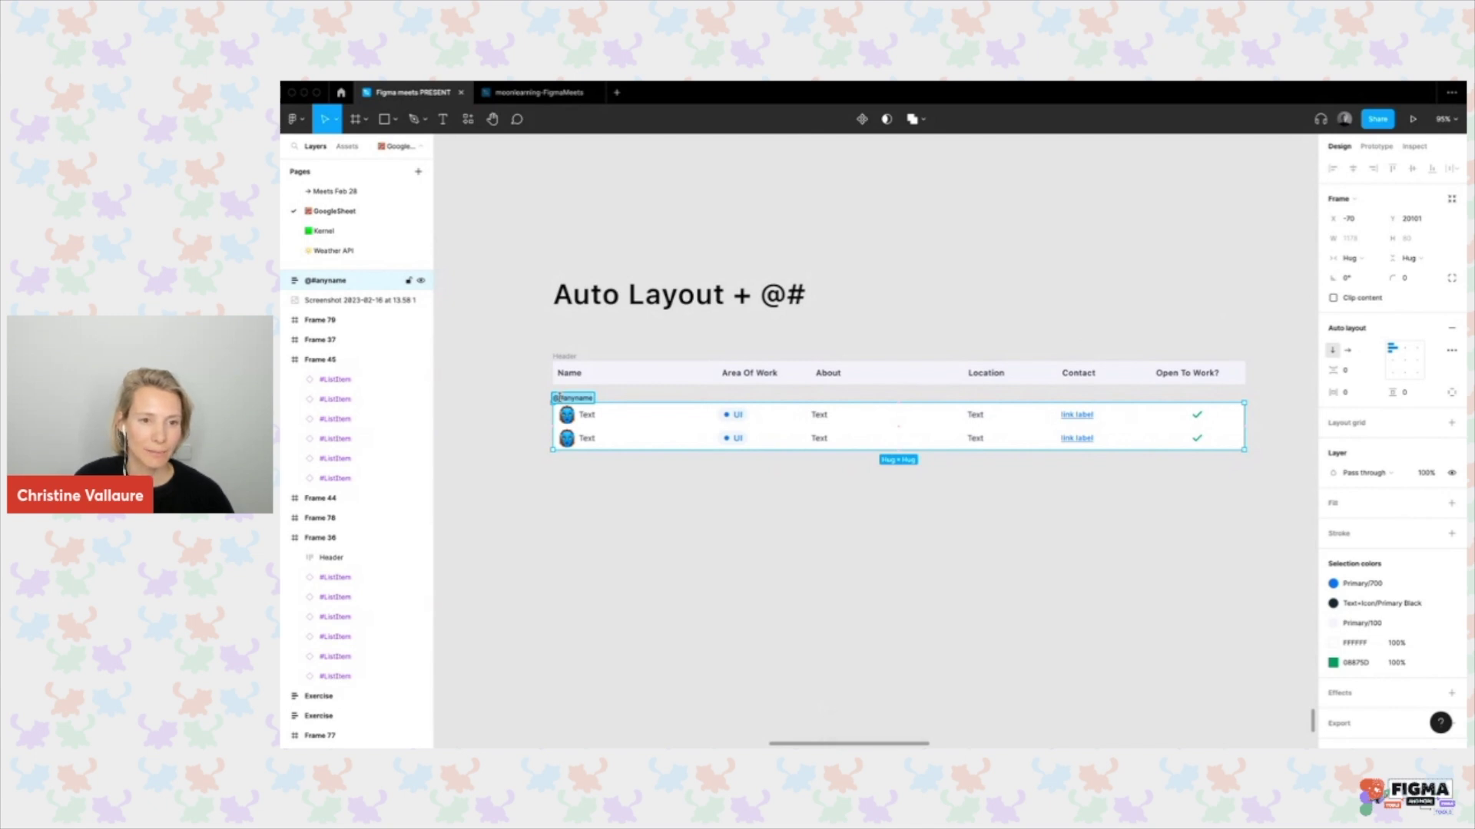
pyautogui.click(522, 410)
# Run Google Sheets Sync on the @#anyname auto layout frame to generate one row per sheet record, and inspect the generated rows.
pyautogui.scroll(5, 554, 390)
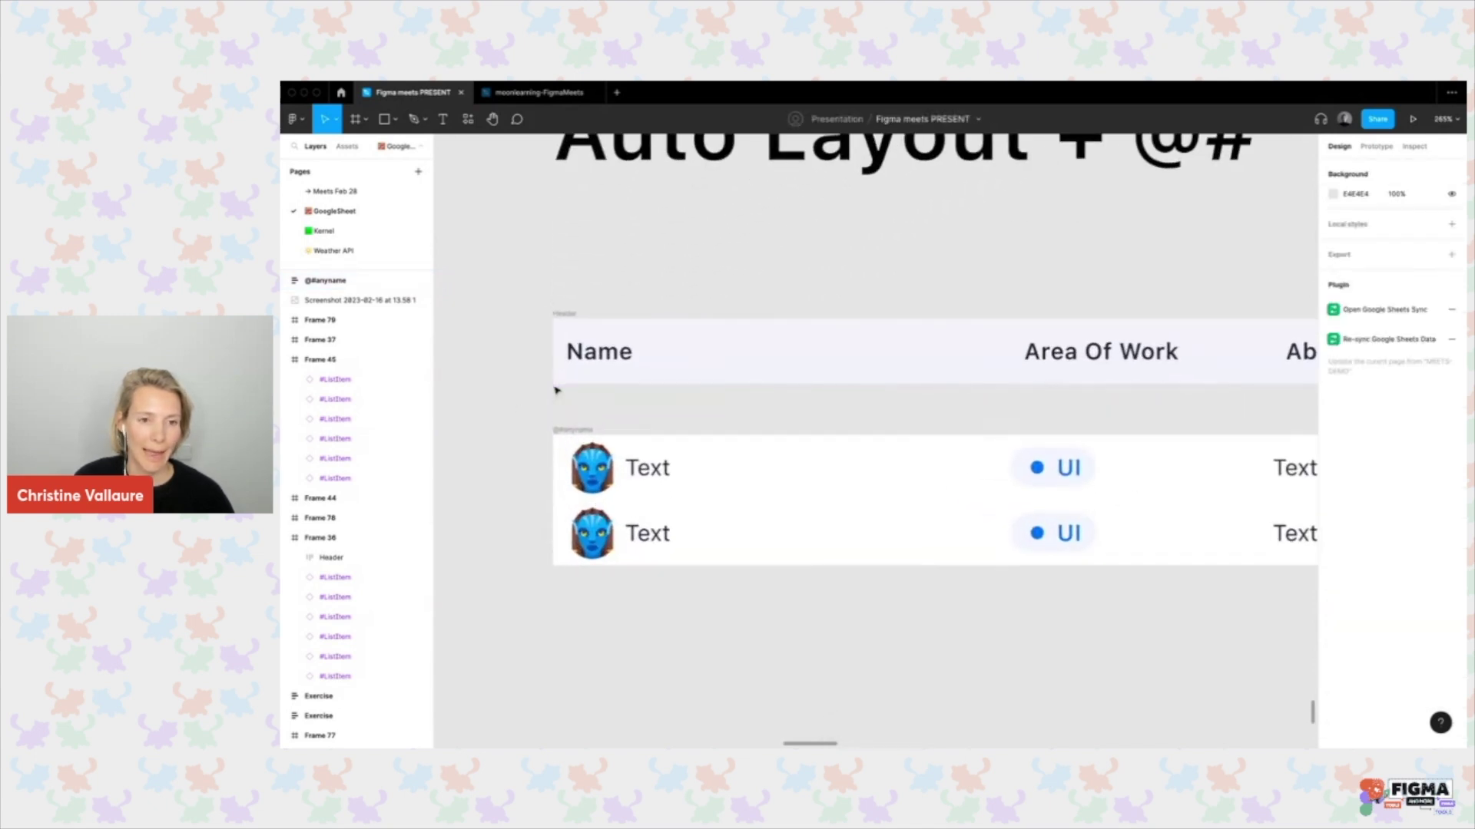
pyautogui.scroll(-5, 565, 434)
pyautogui.click(586, 428)
pyautogui.click(468, 118)
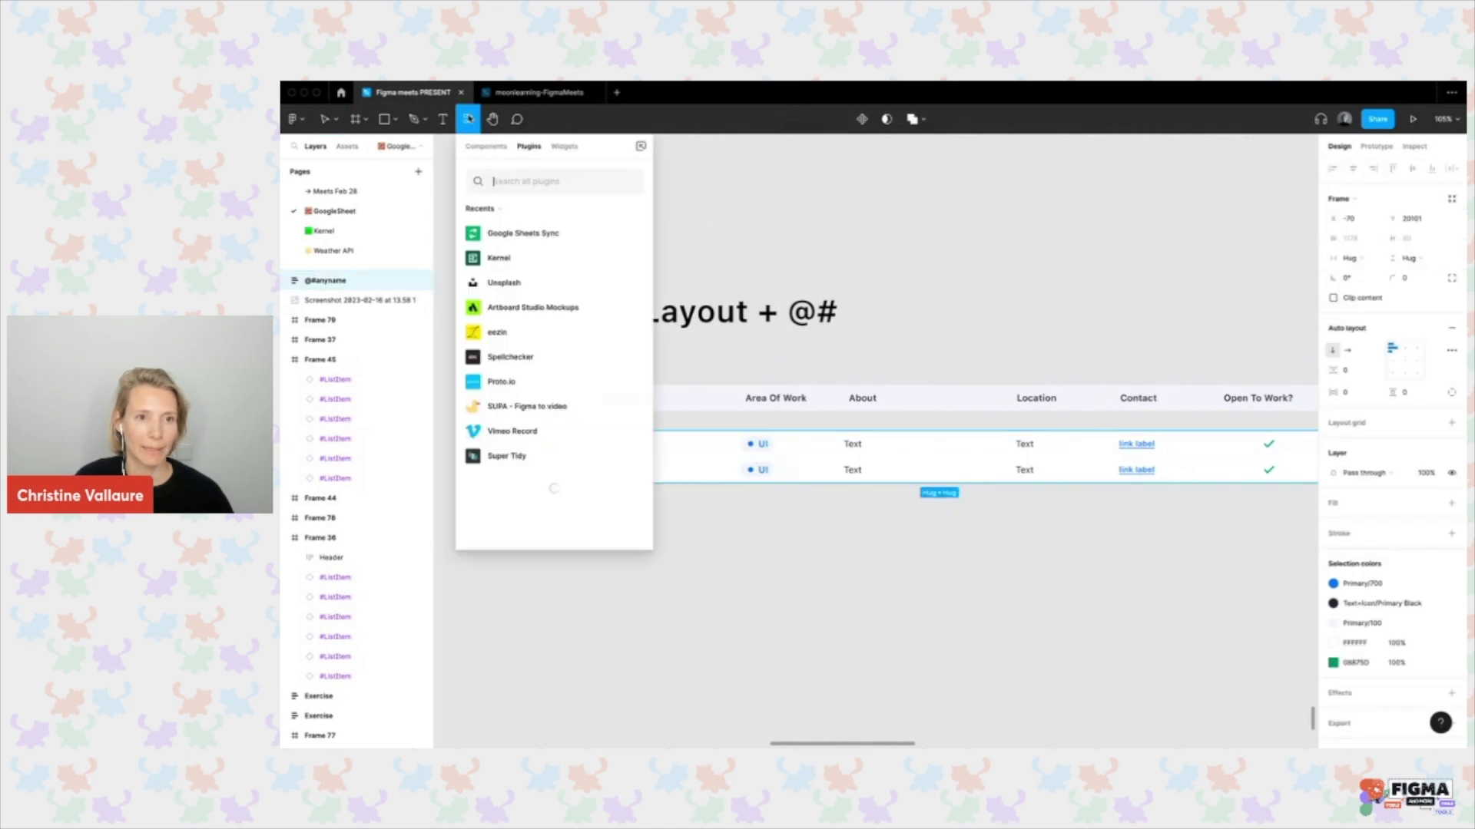
pyautogui.click(631, 234)
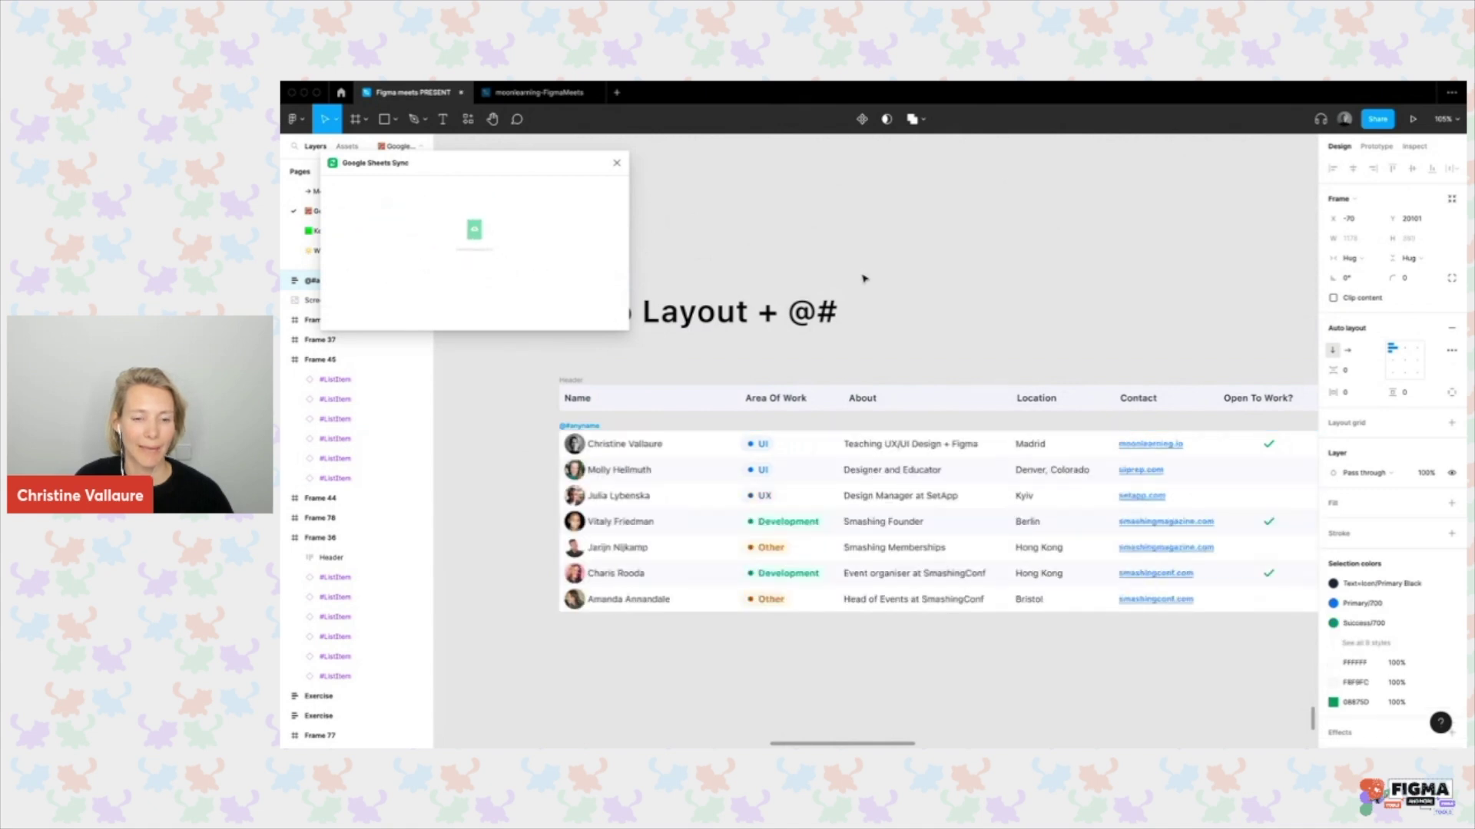
pyautogui.hscroll(2, 827, 644)
pyautogui.scroll(-1, 827, 644)
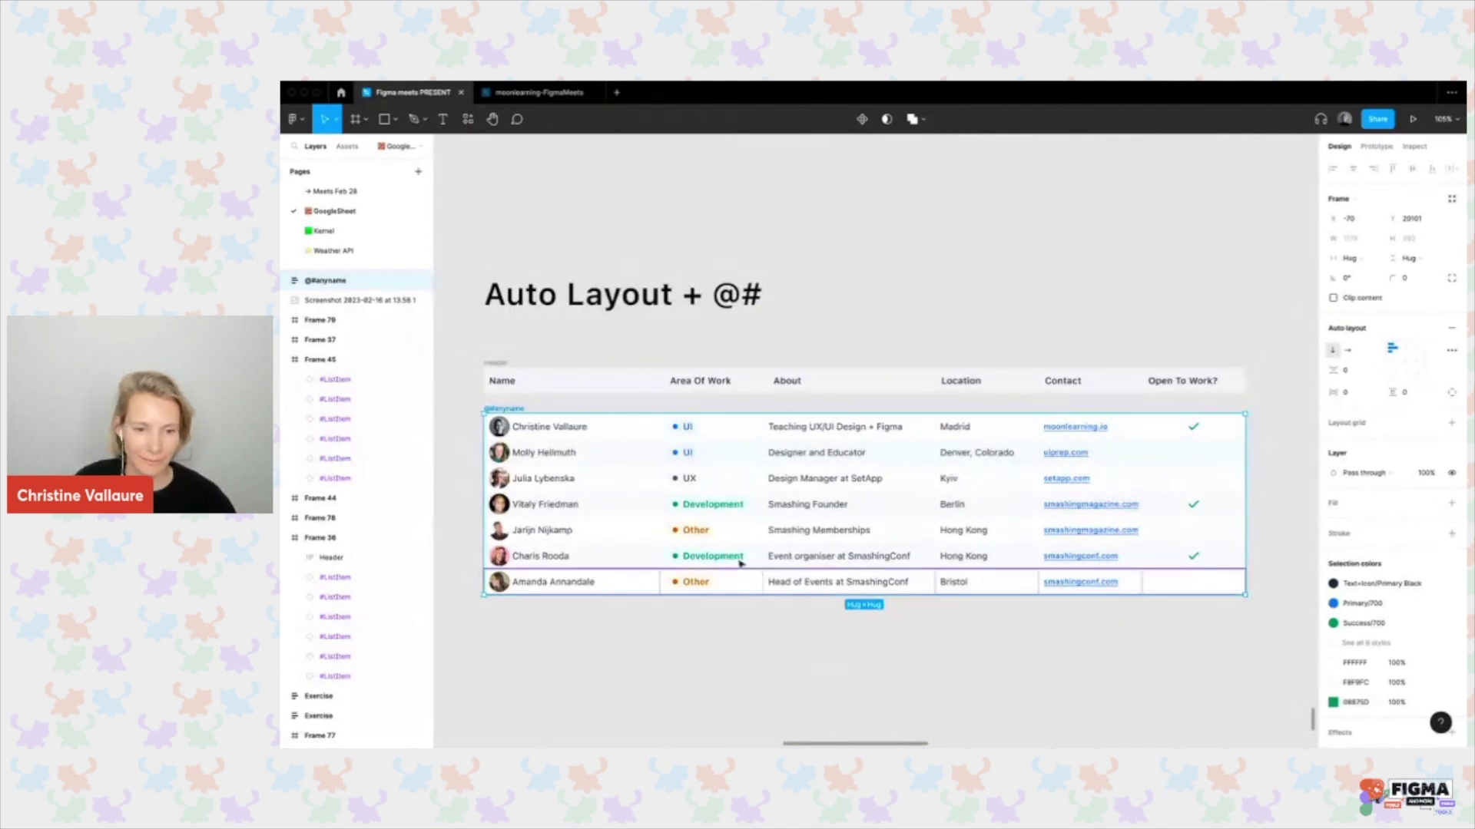
pyautogui.scroll(-3, 731, 557)
pyautogui.scroll(2, 732, 557)
pyautogui.scroll(3, 731, 557)
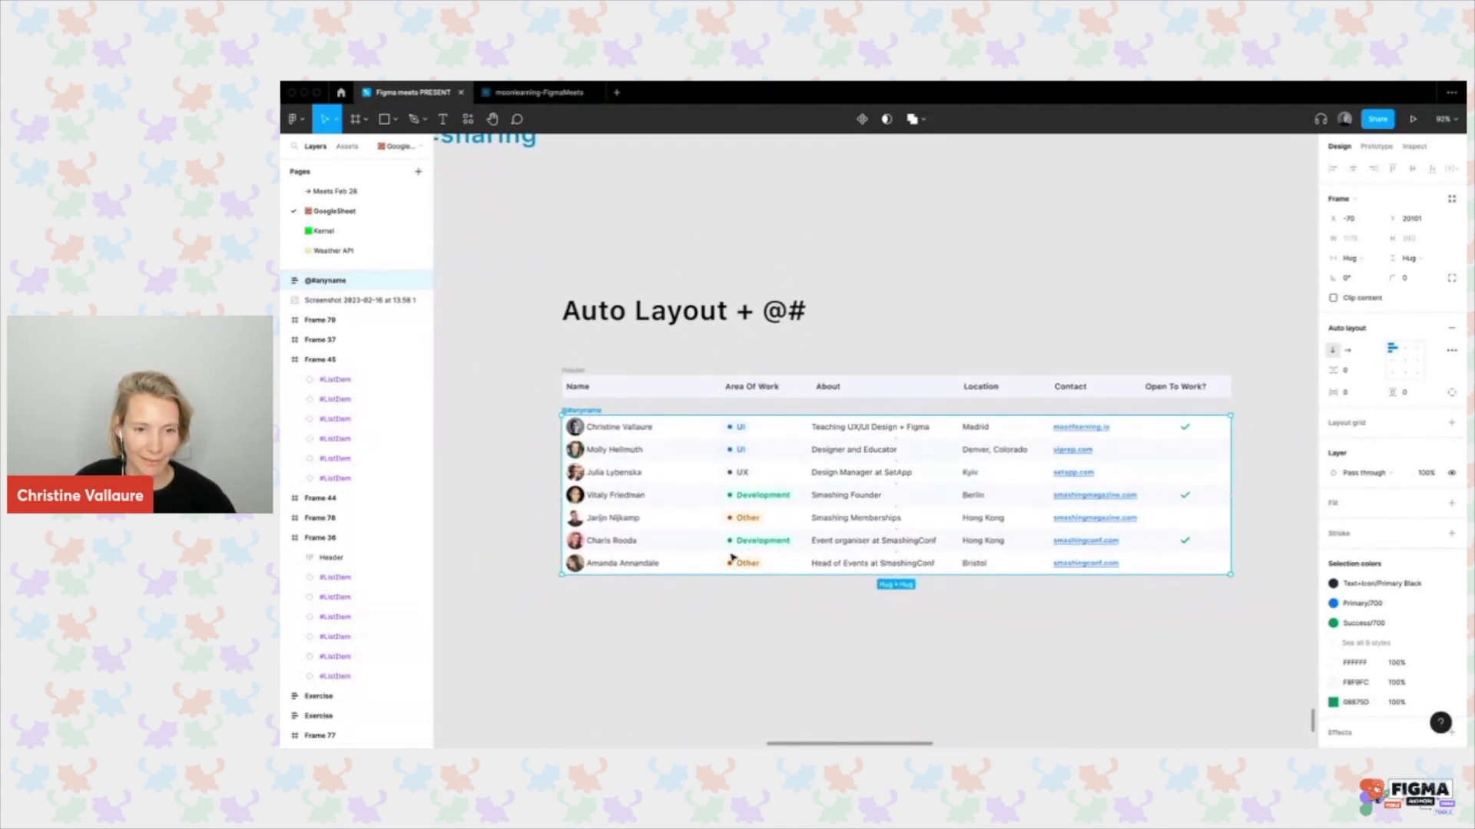
# Switch to the SmashingMeets-Open spreadsheet in Google Sheets and look through the rows added by the attendees.
pyautogui.scroll(-6, 731, 557)
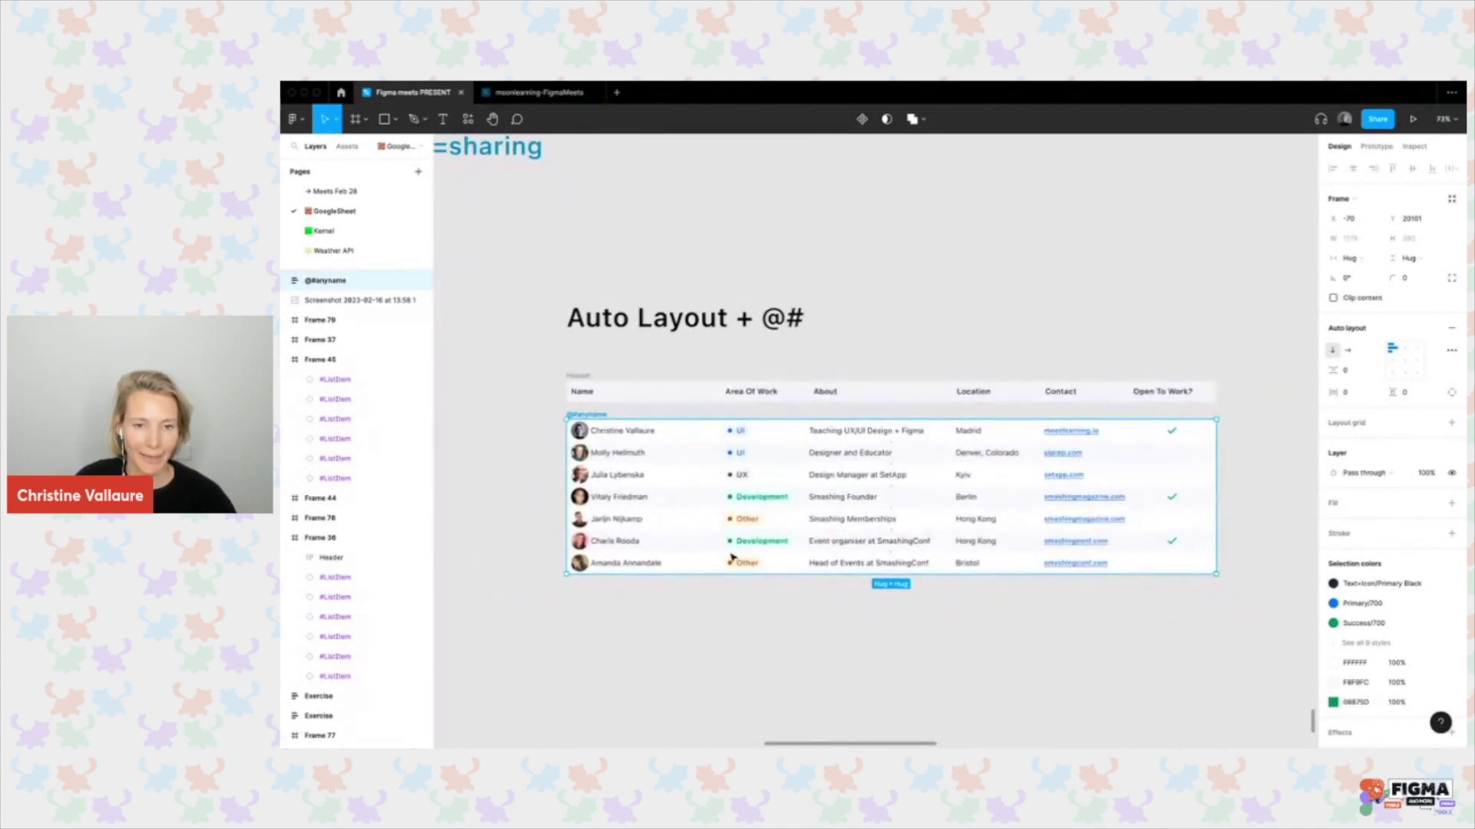
pyautogui.hscroll(-2, 732, 557)
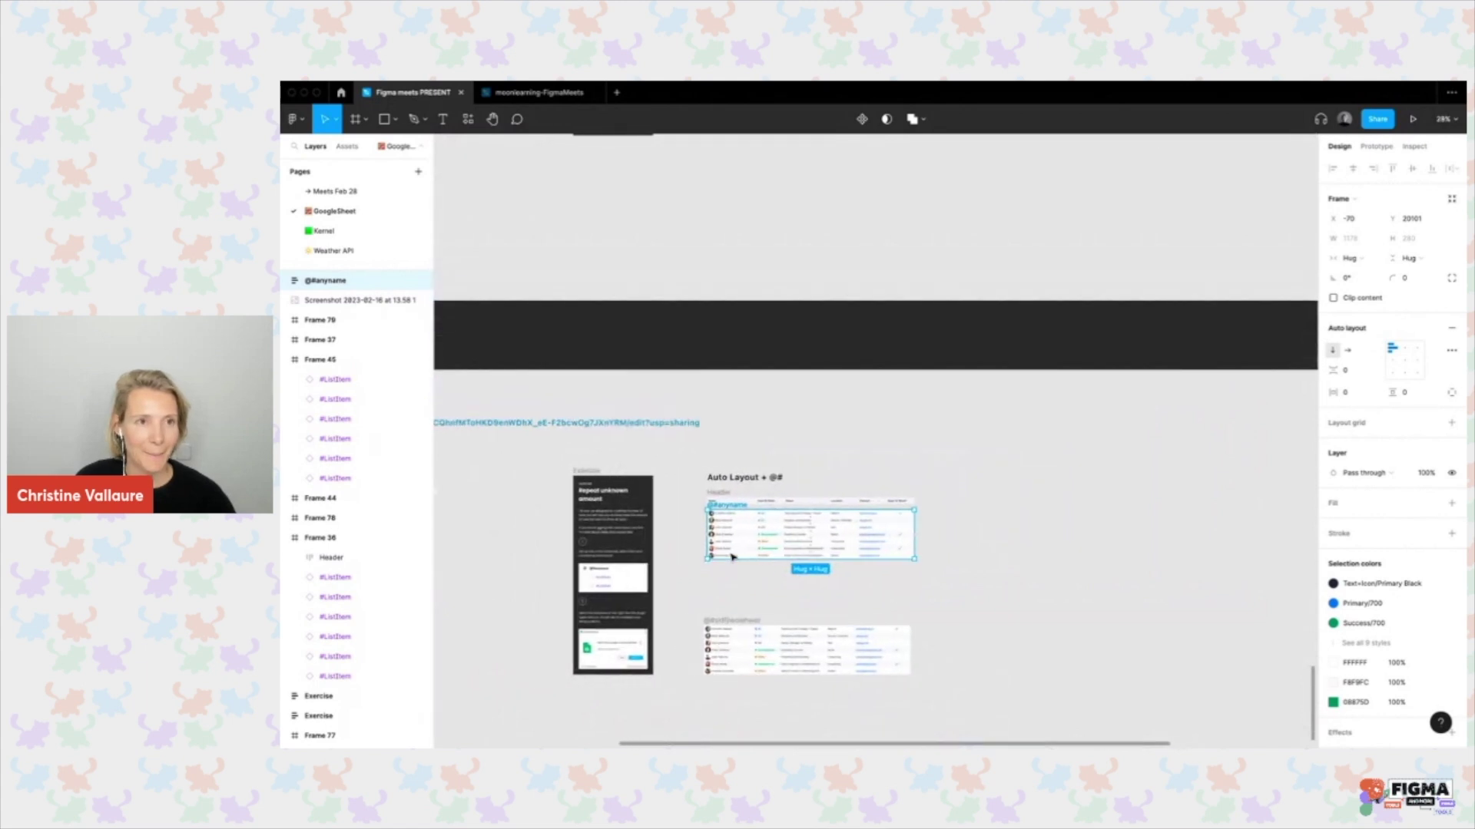
pyautogui.hscroll(-8, 663, 427)
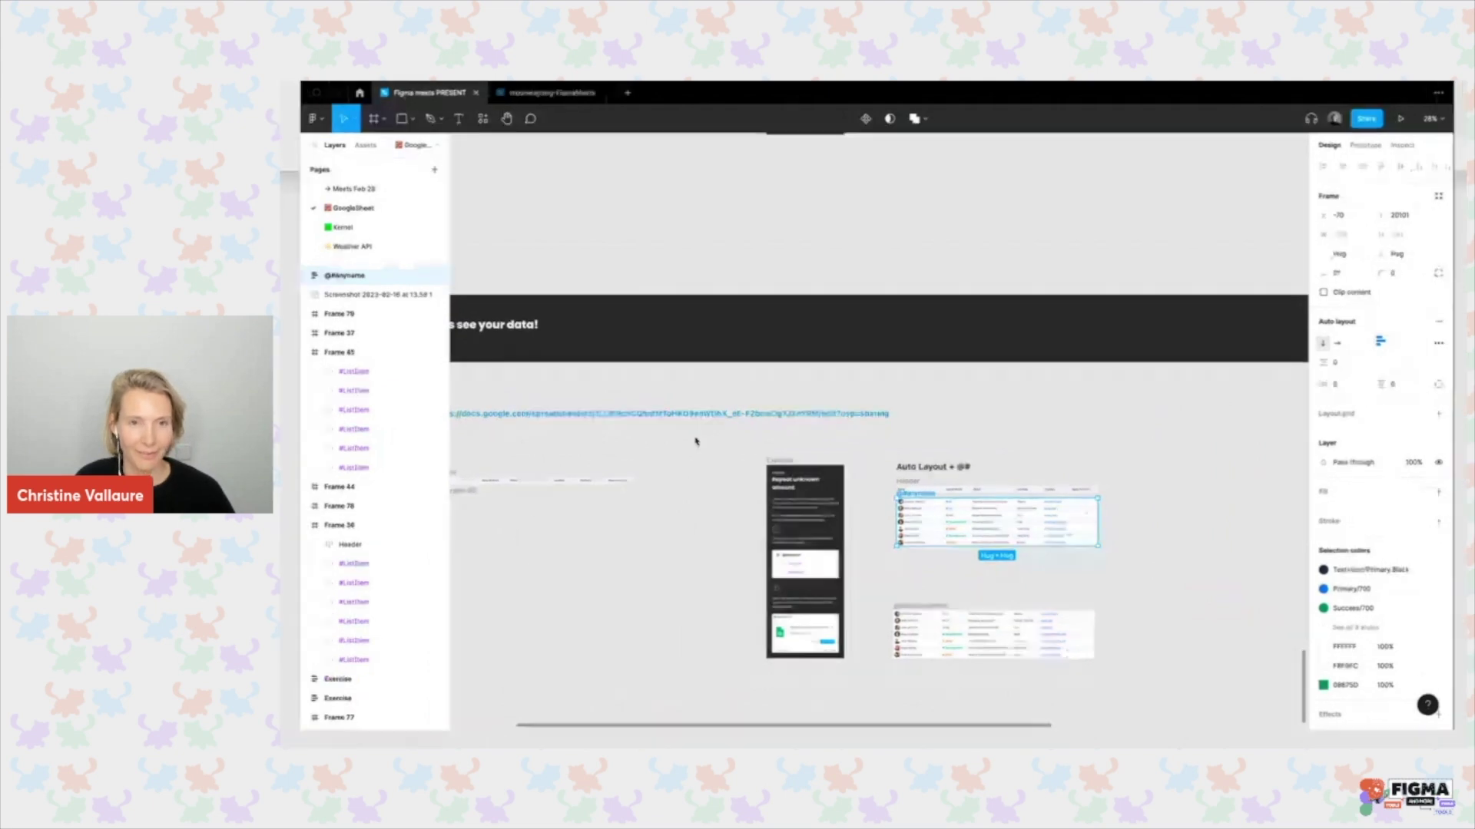
pyautogui.hotkey('ctrl', 'Up')
pyautogui.click(895, 132)
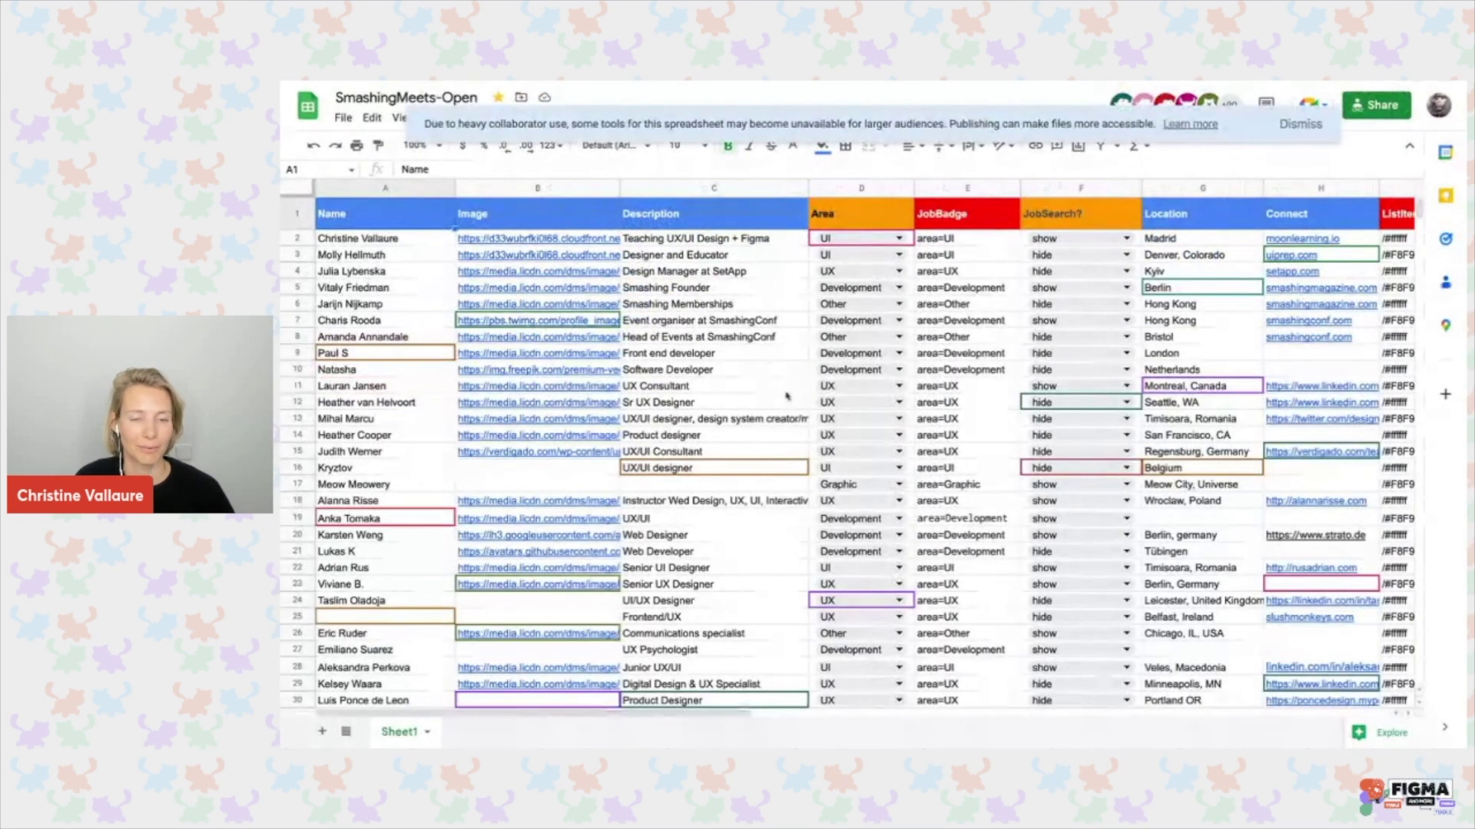
pyautogui.scroll(-3, 905, 422)
pyautogui.scroll(-1, 905, 422)
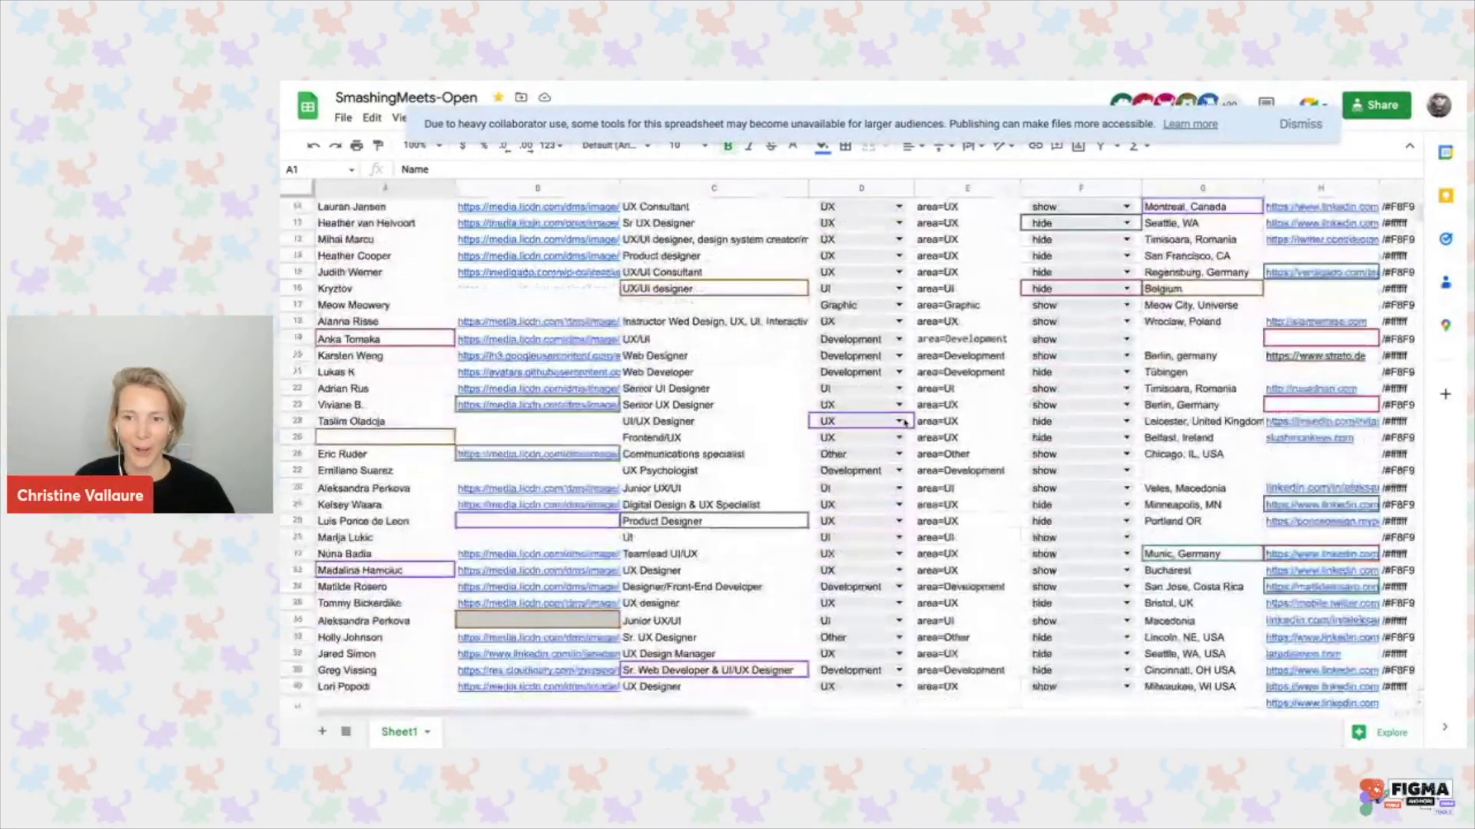
pyautogui.scroll(-1, 905, 421)
pyautogui.scroll(-2, 905, 422)
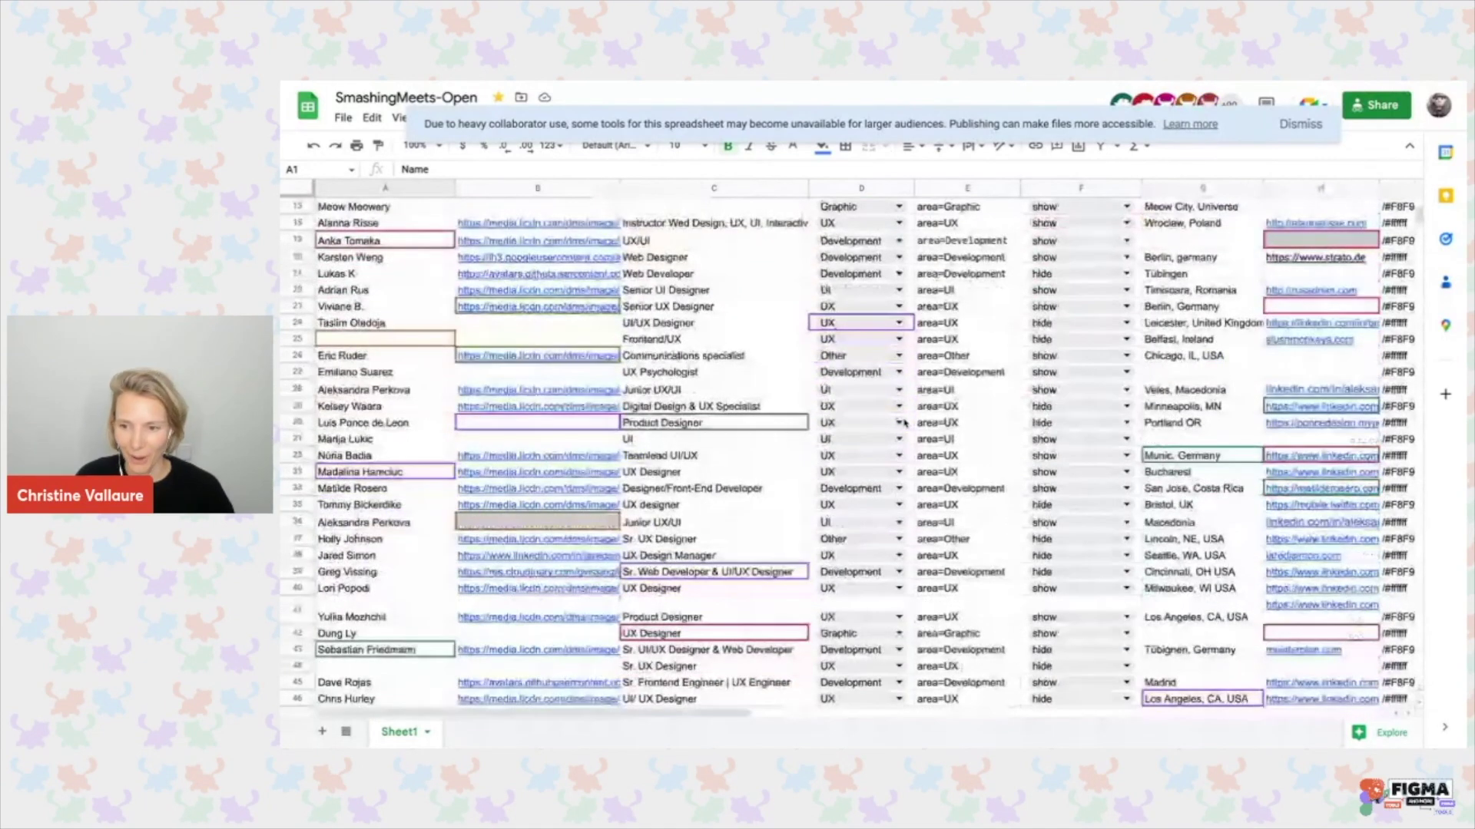
pyautogui.scroll(4, 905, 421)
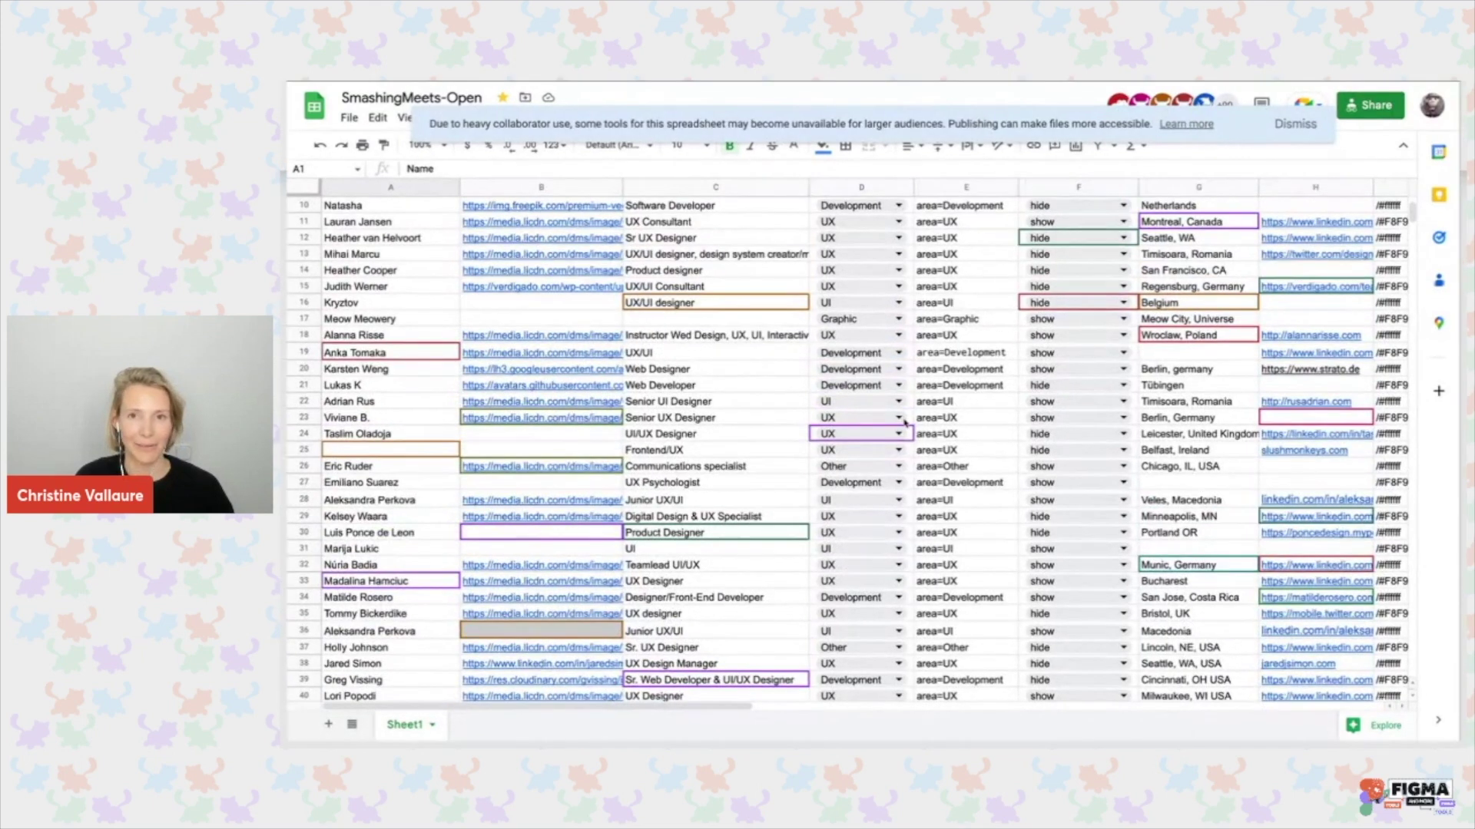
# Switch back to Figma and delete the second list frame below the @#anyname table in the Auto Layout + @# example.
pyautogui.hotkey('ctrl', 'Up')
pyautogui.hotkey('ctrl', 'Right')
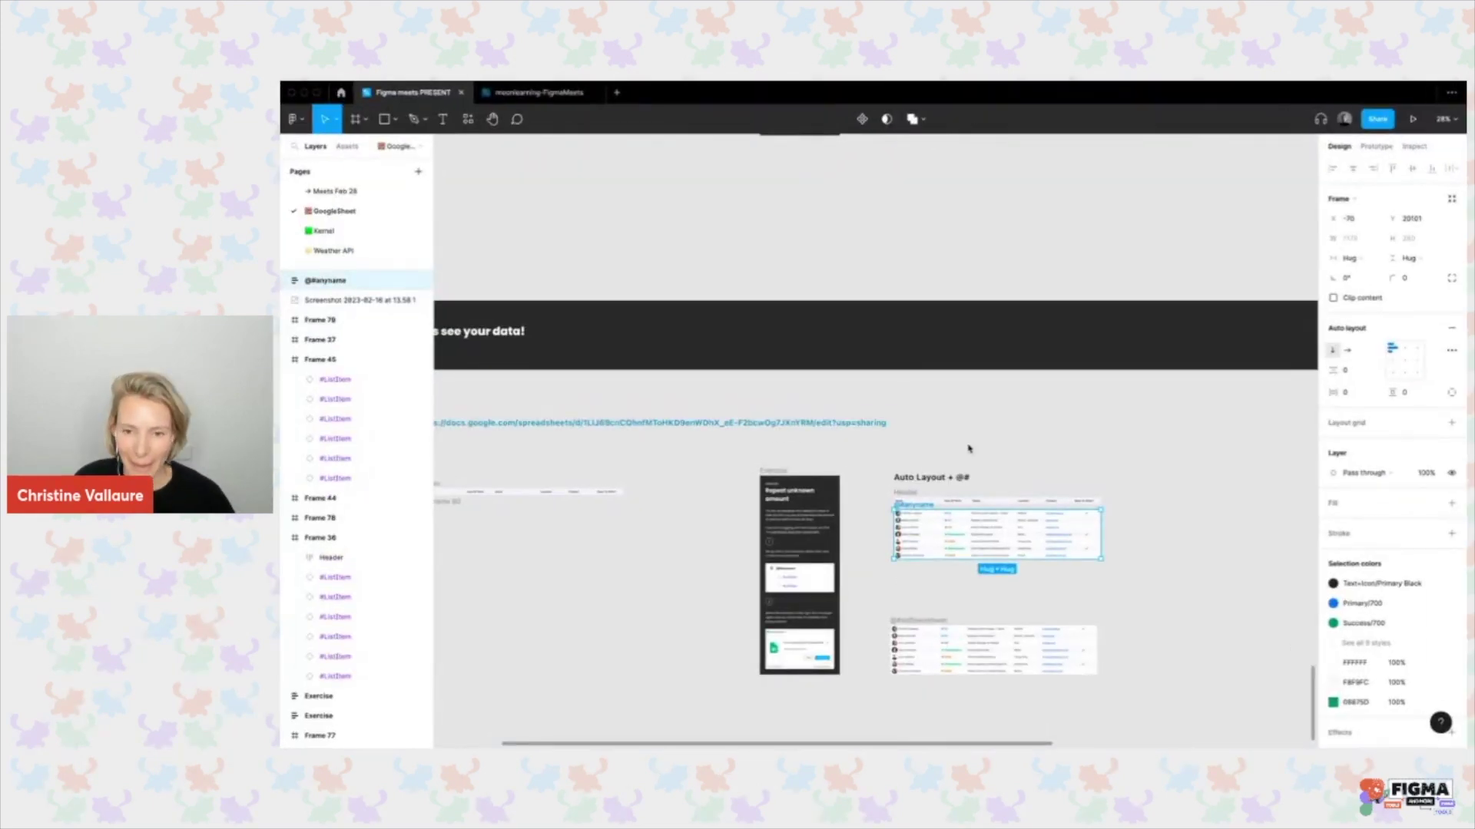
pyautogui.scroll(-5, 969, 448)
pyautogui.scroll(5, 892, 522)
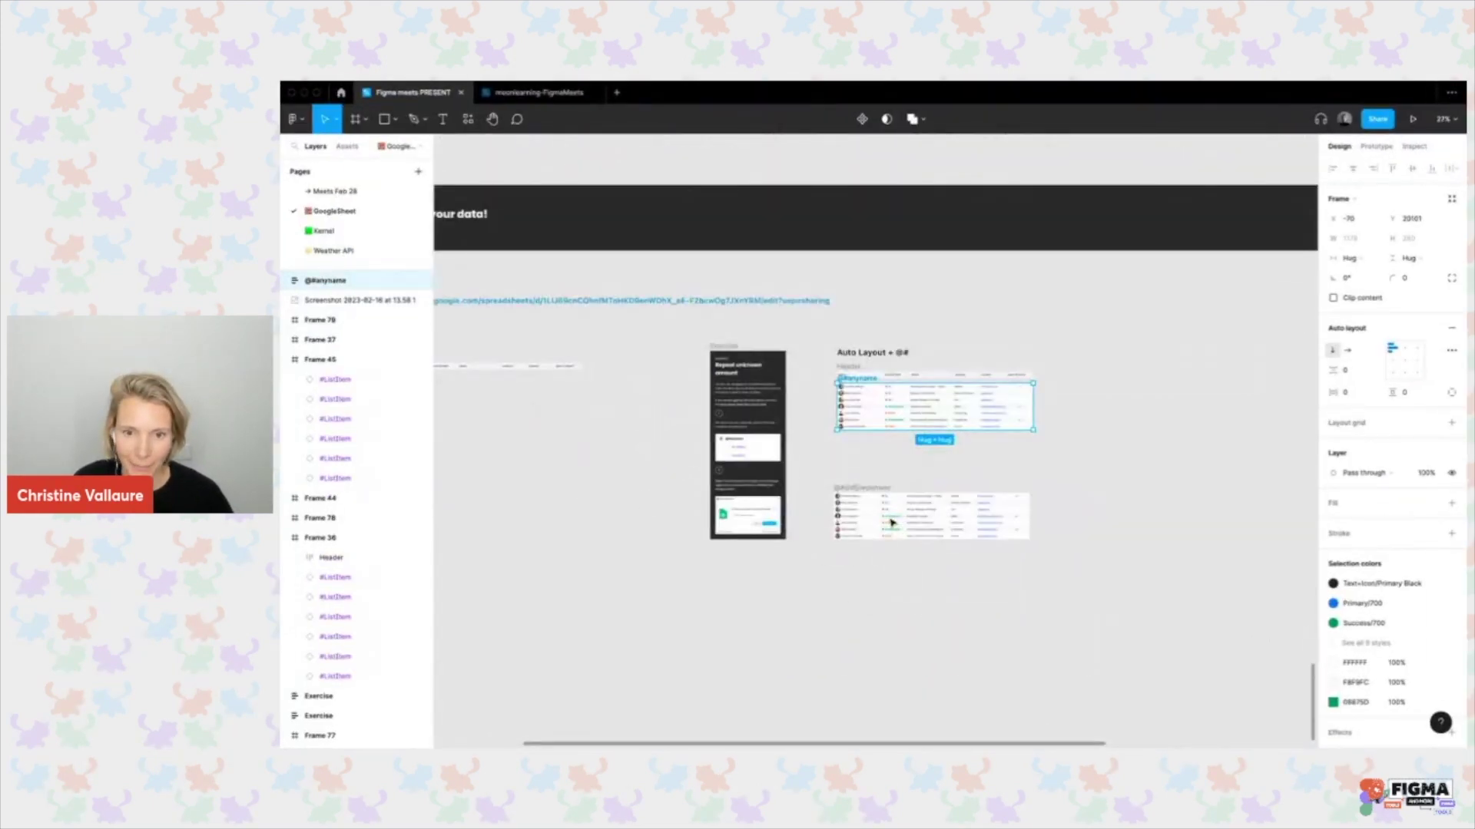
pyautogui.click(891, 521)
pyautogui.press('Delete')
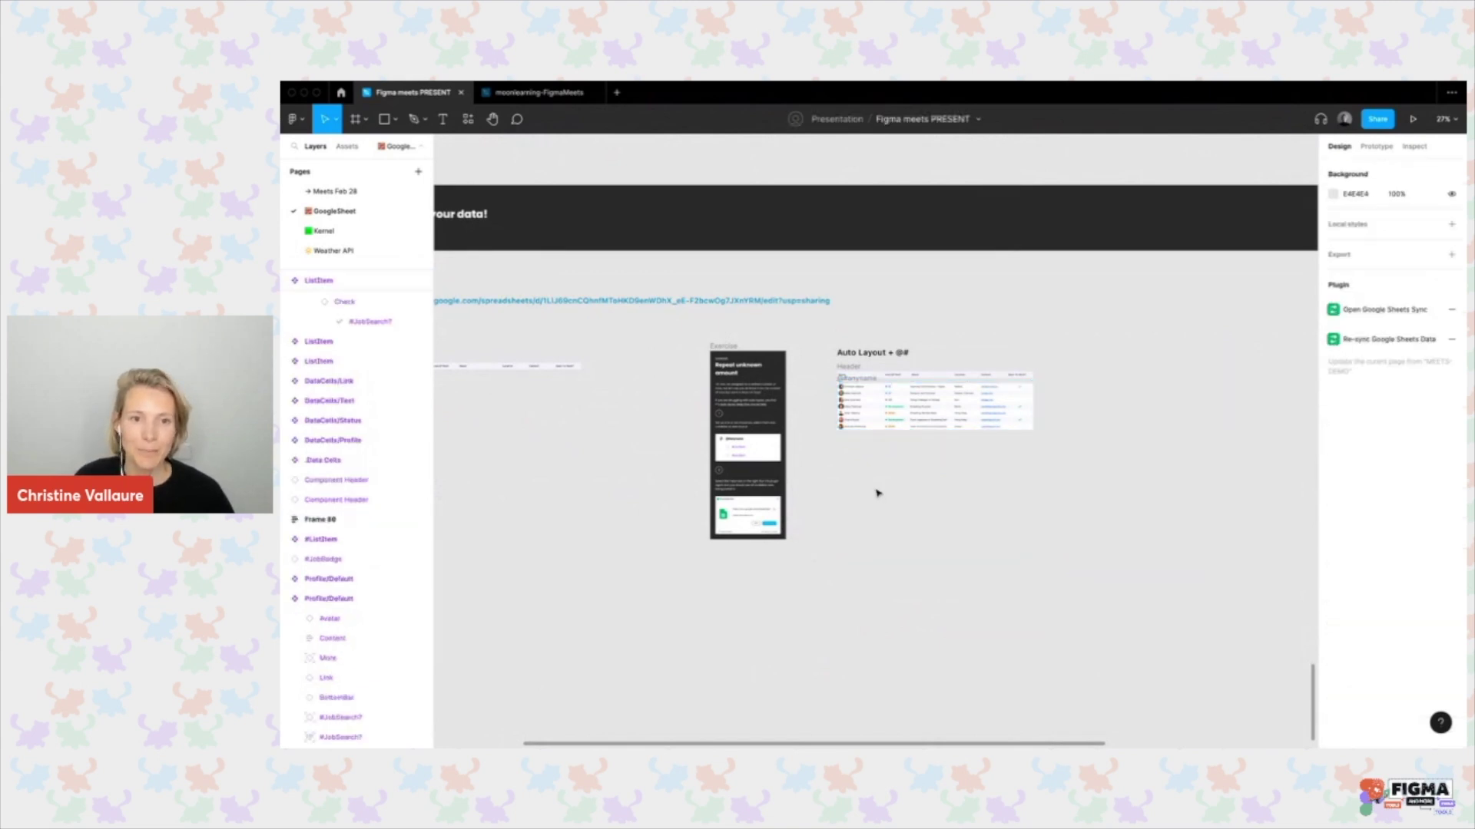
# Copy the full spreadsheet link text below the Let's see your data! banner.
pyautogui.scroll(2, 878, 492)
pyautogui.click(762, 342)
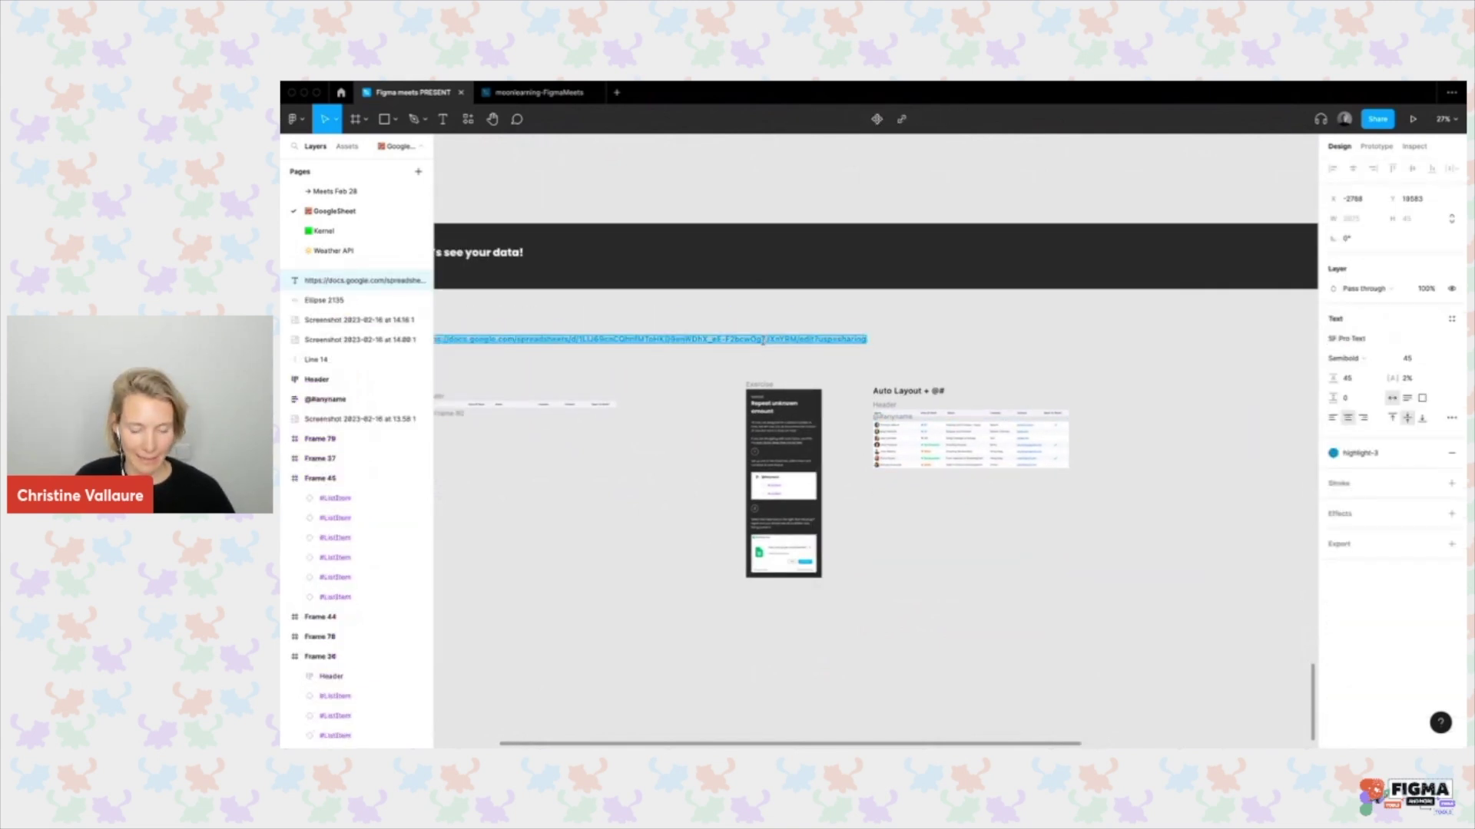
pyautogui.hscroll(-5, 737, 354)
pyautogui.hscroll(4, 992, 369)
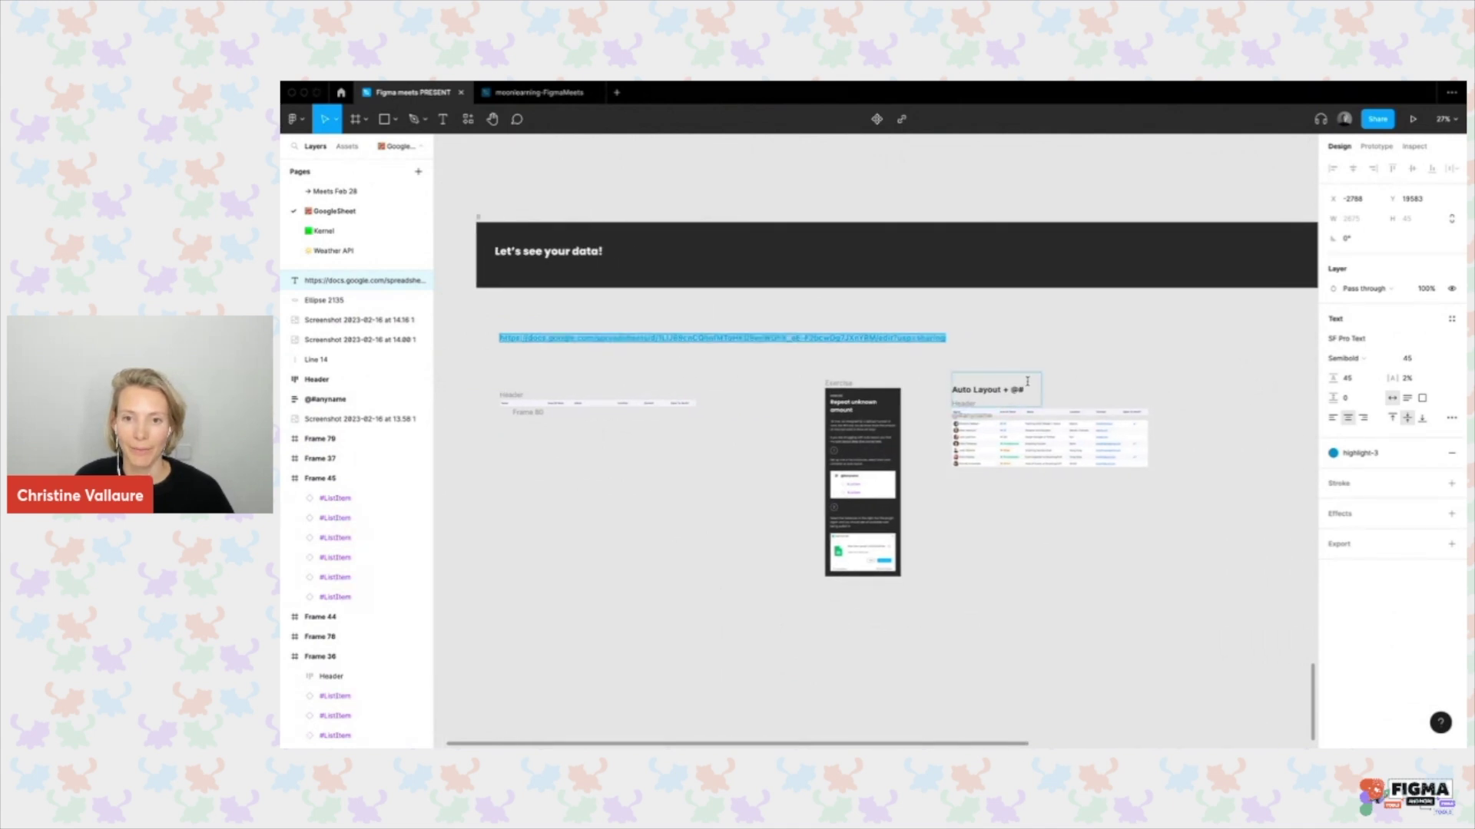
# Run Google Sheets Sync on the @#anyname frame with the copied spreadsheet link, fetching and syncing the current selection only.
pyautogui.click(990, 421)
pyautogui.scroll(3, 982, 492)
pyautogui.scroll(2, 984, 491)
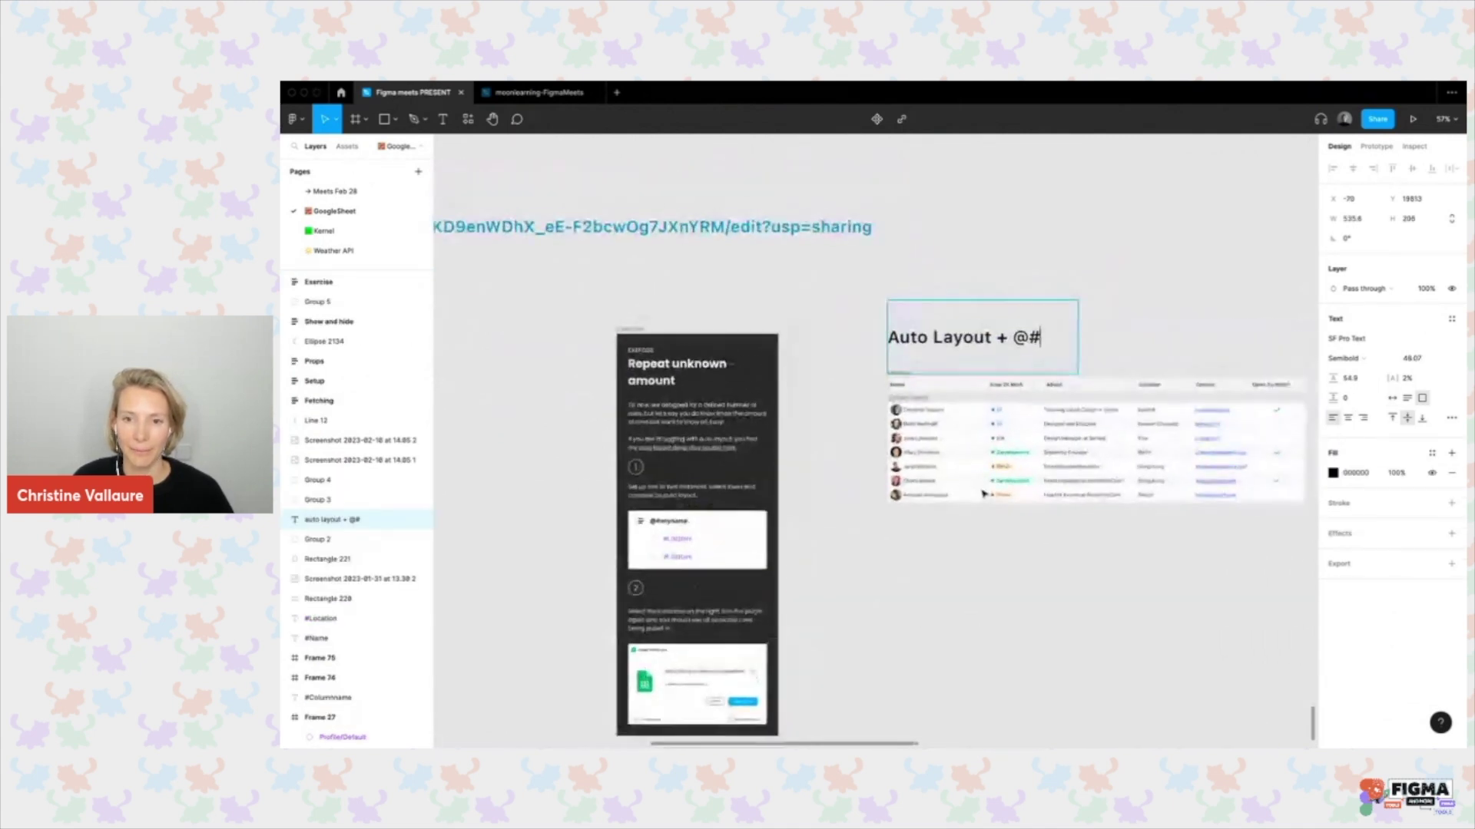
pyautogui.click(914, 402)
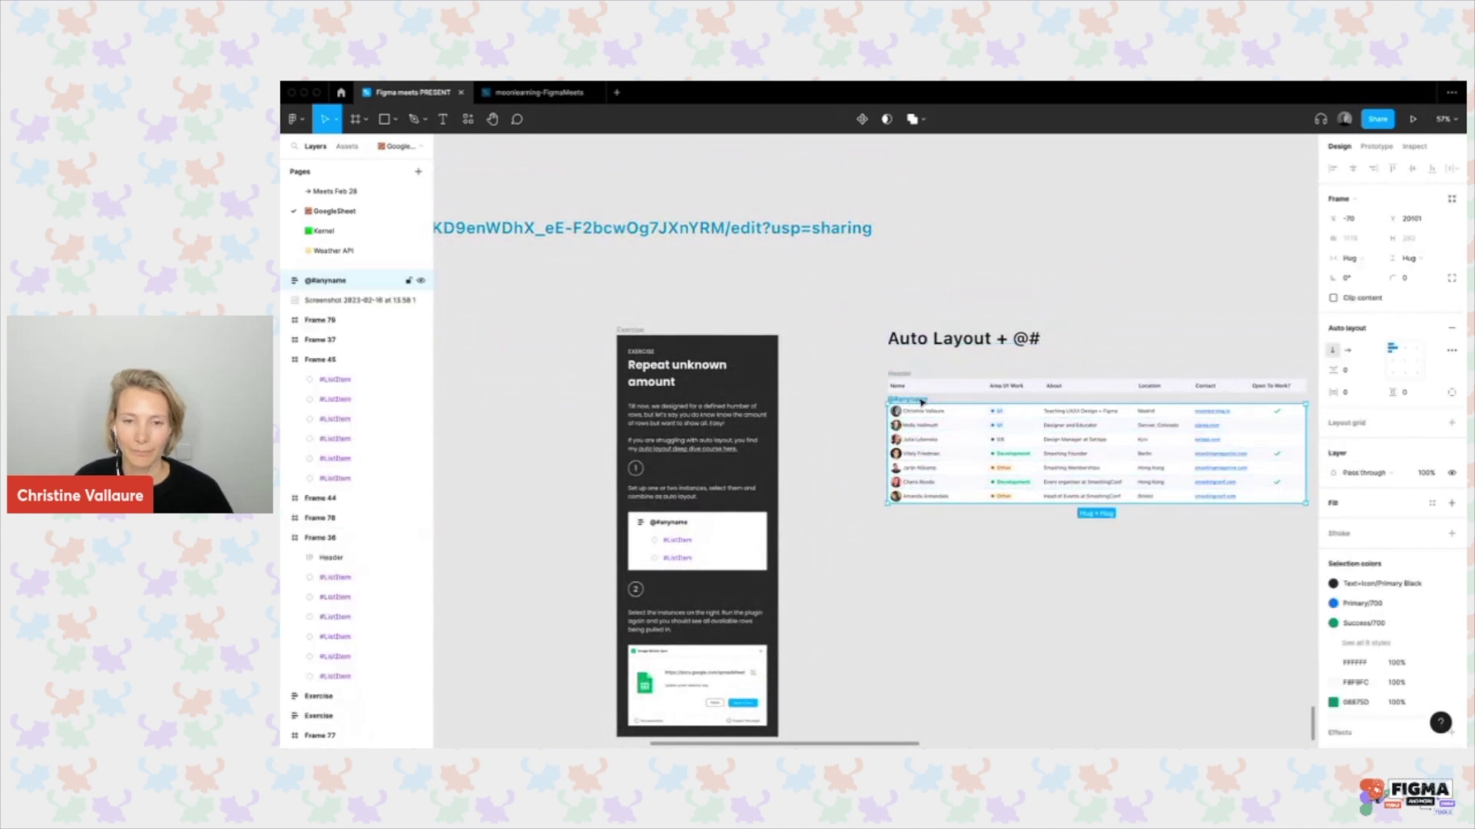
pyautogui.click(468, 120)
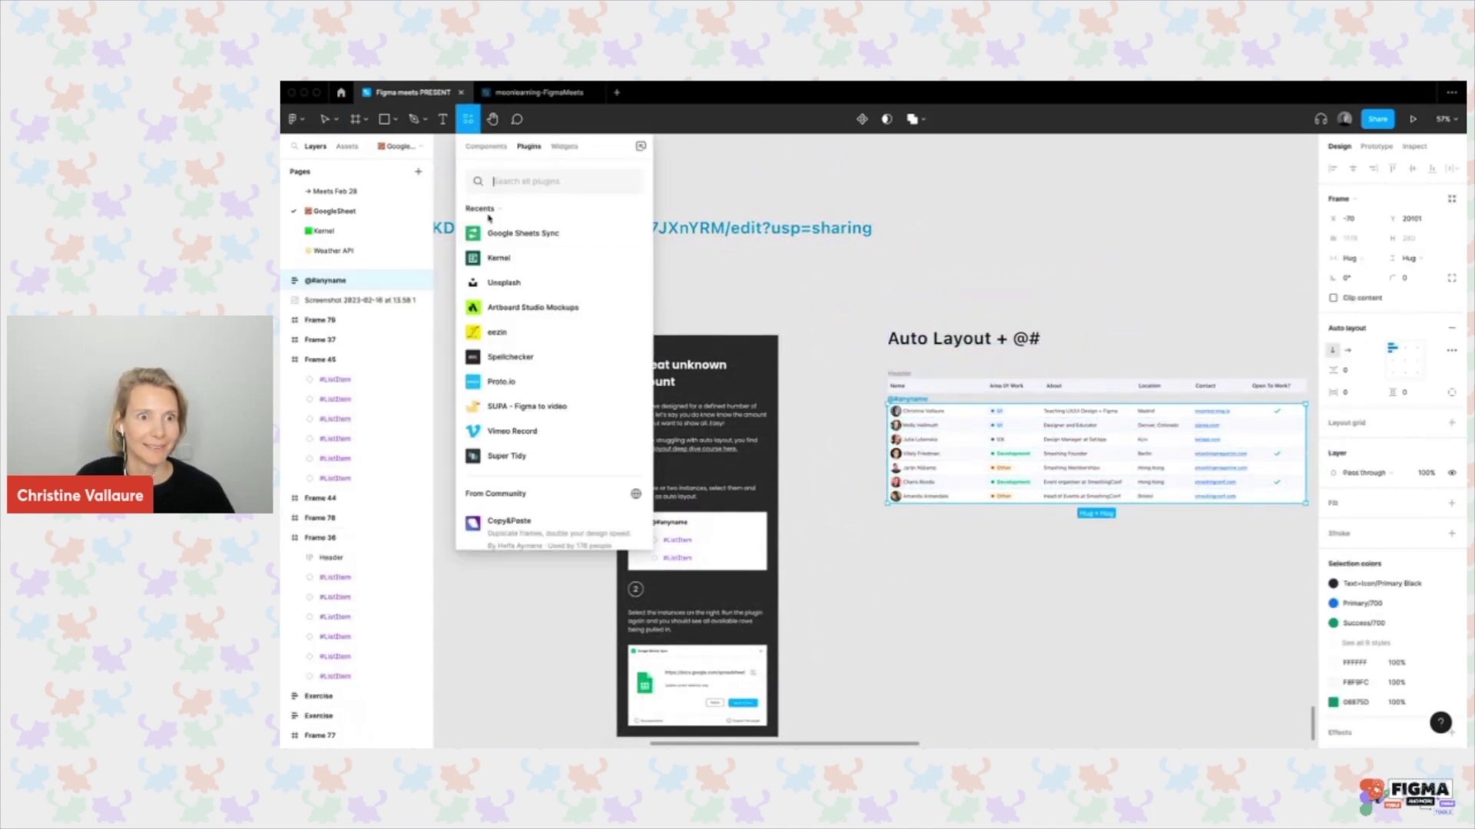
pyautogui.click(630, 234)
pyautogui.click(467, 210)
pyautogui.hotkey('ctrl', 'v')
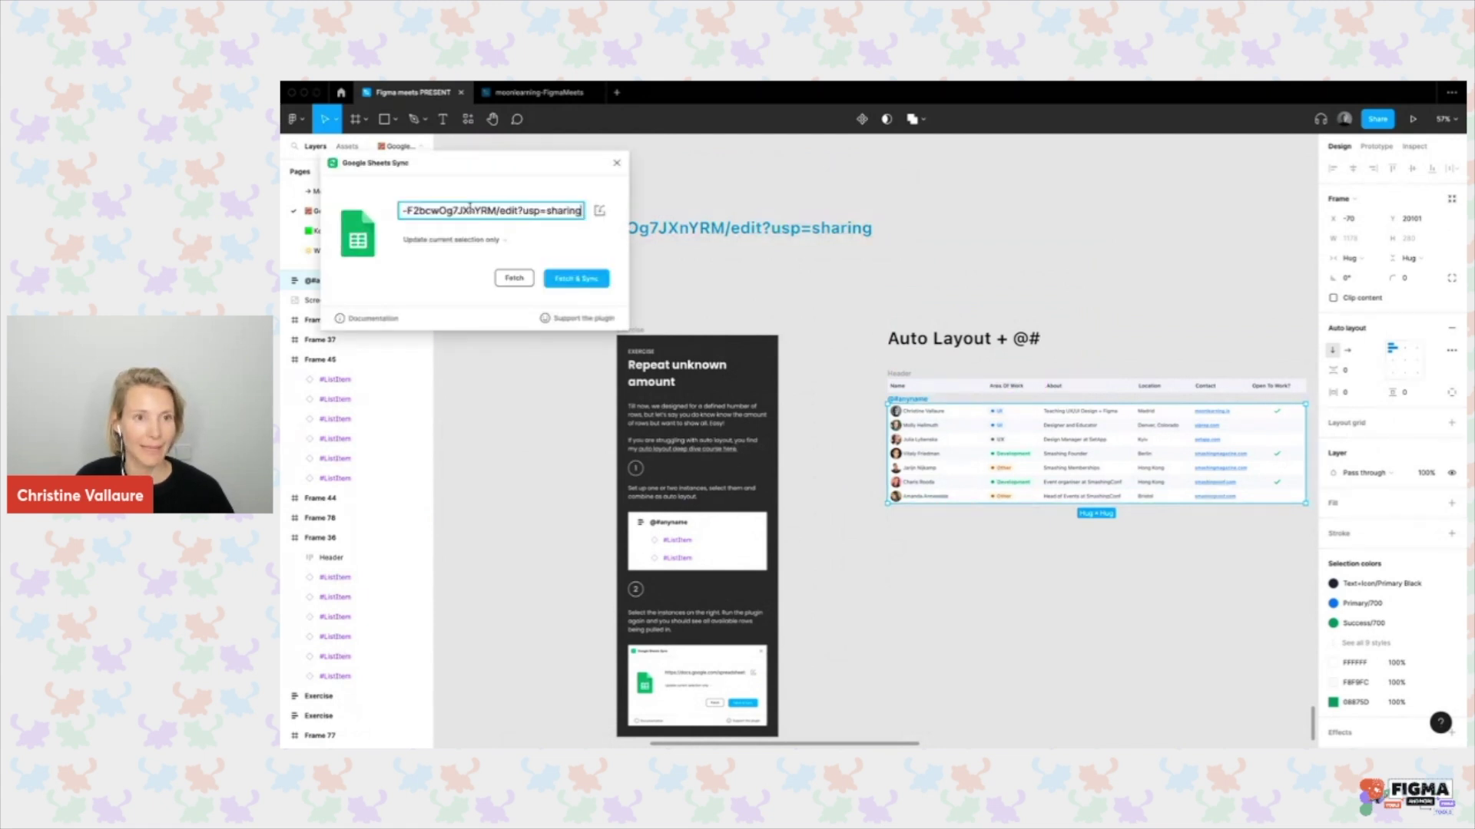
pyautogui.click(583, 281)
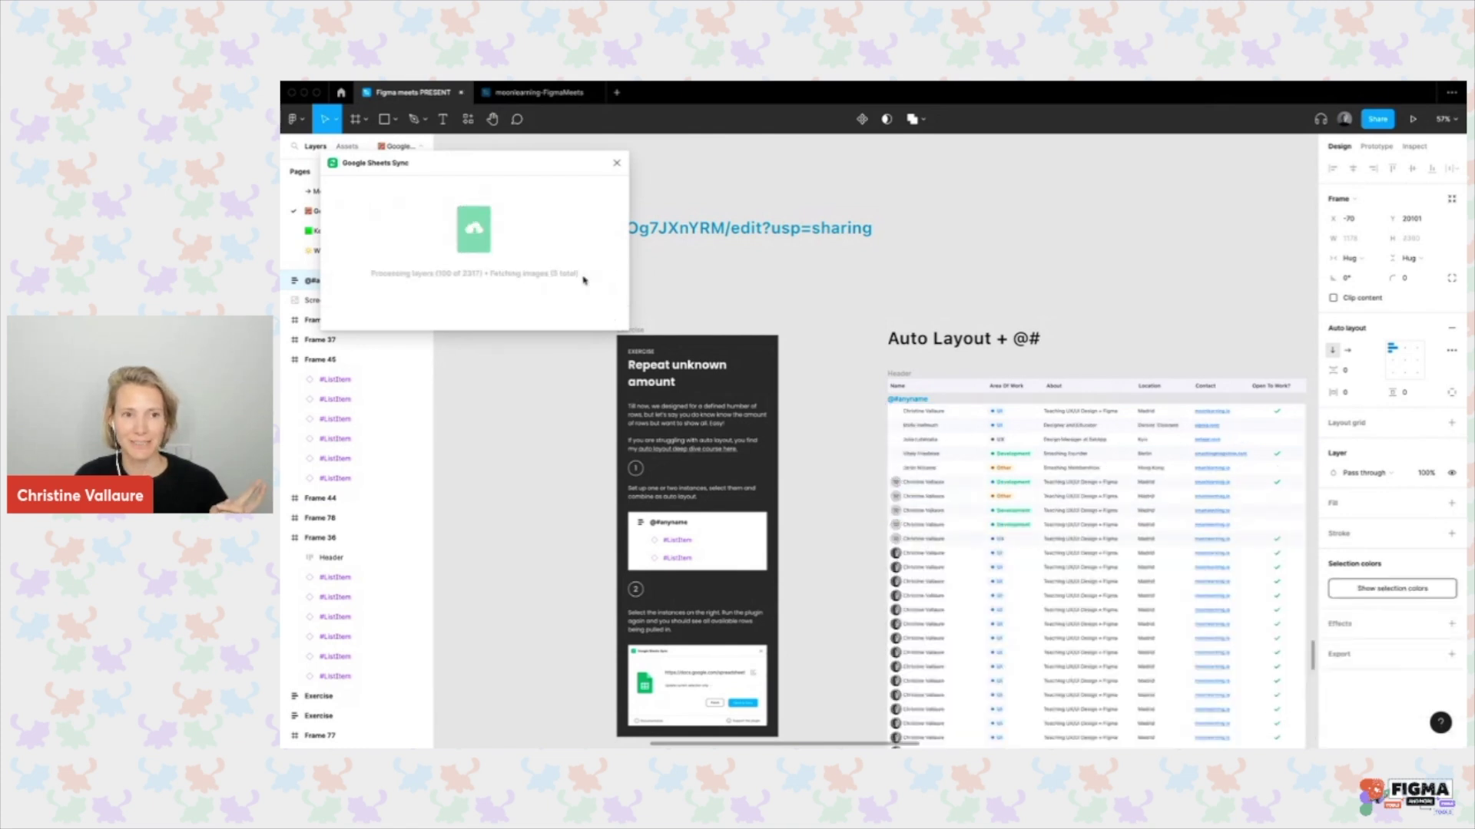
# Examine the generated attendee rows in the @#anyname table from the header down to the last record.
pyautogui.scroll(-5, 1047, 379)
pyautogui.hscroll(2, 1047, 379)
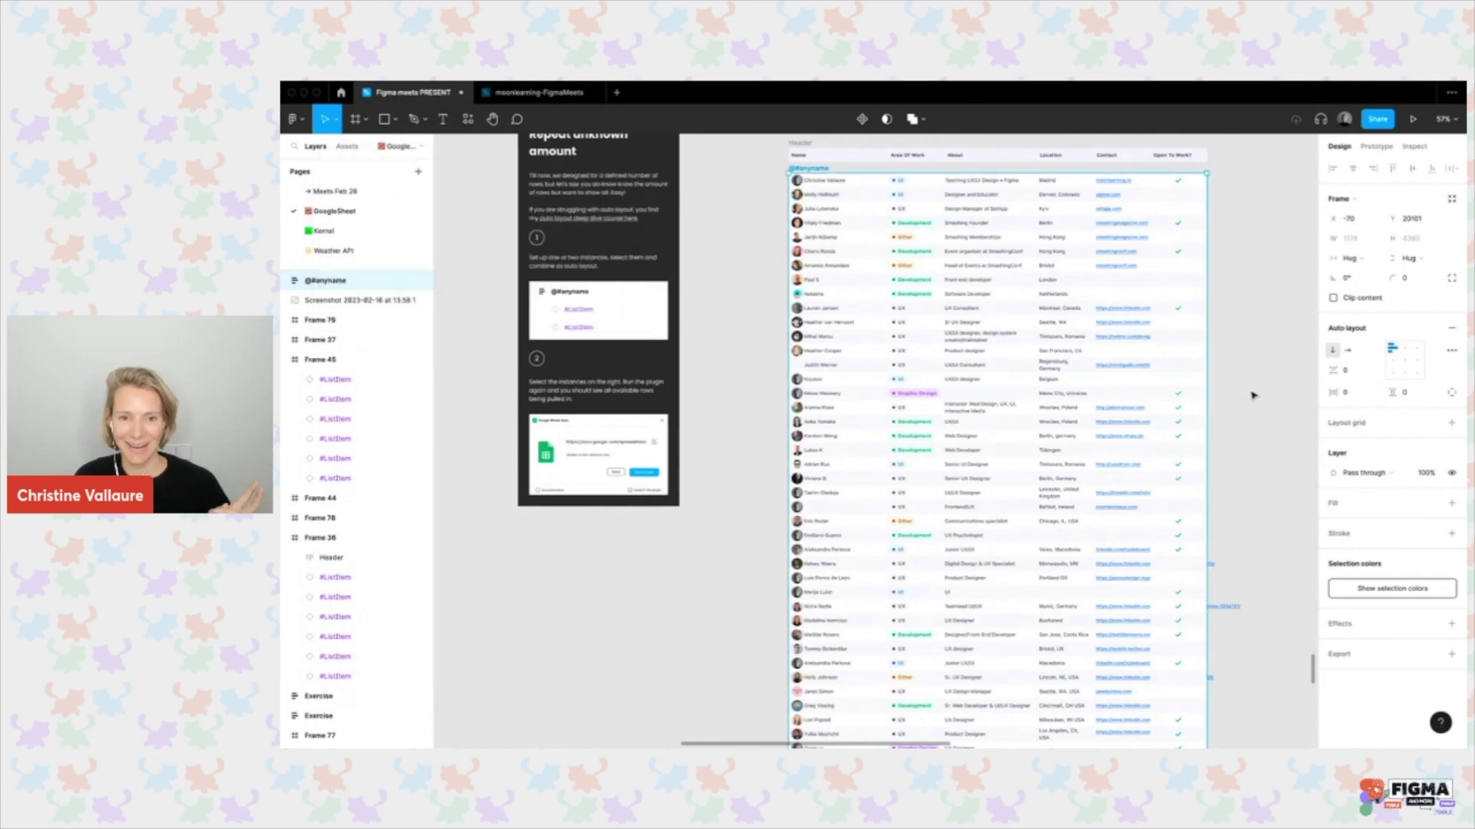
pyautogui.scroll(-10, 1139, 386)
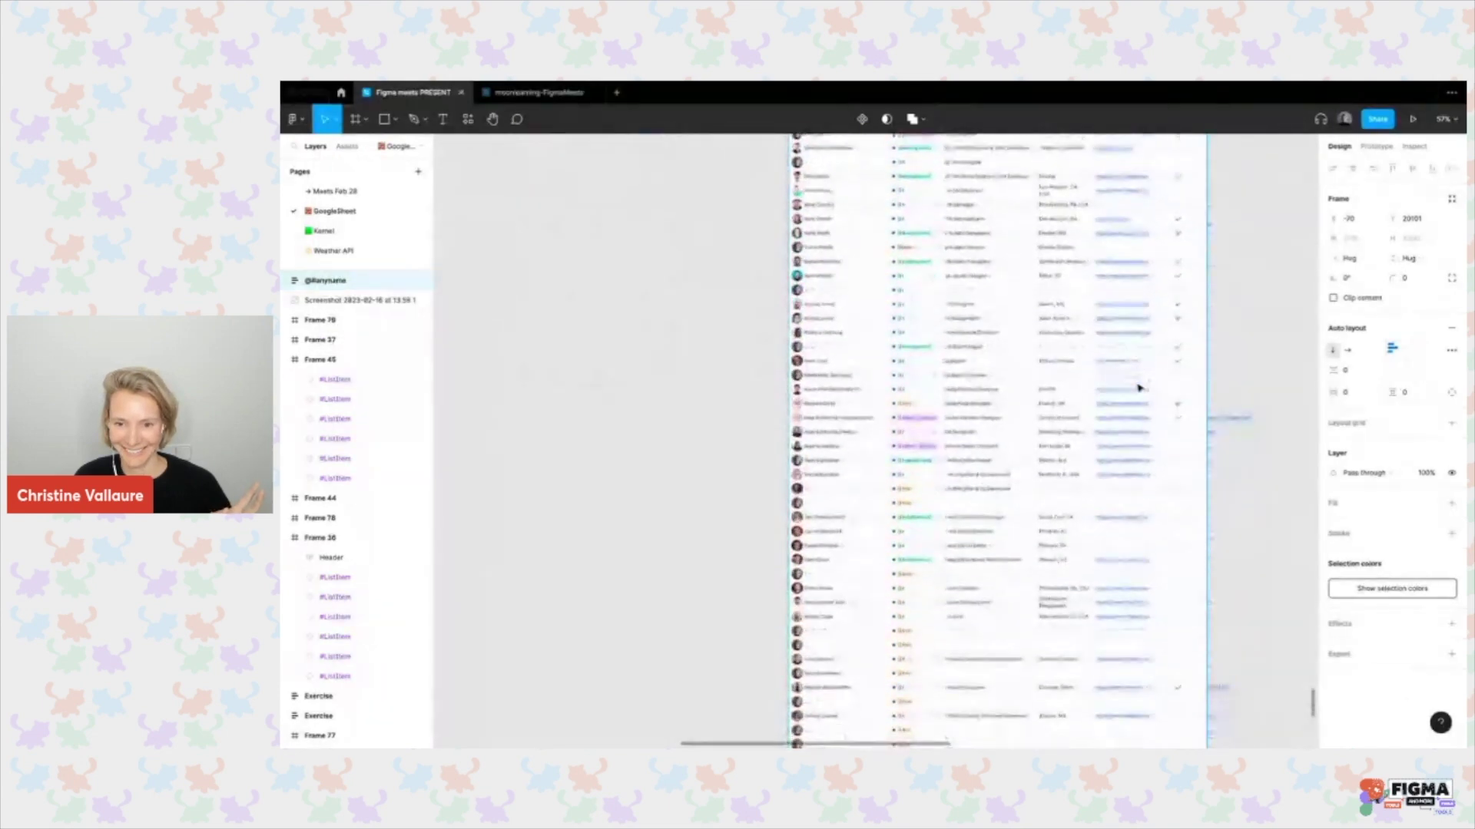
pyautogui.scroll(-5, 1139, 386)
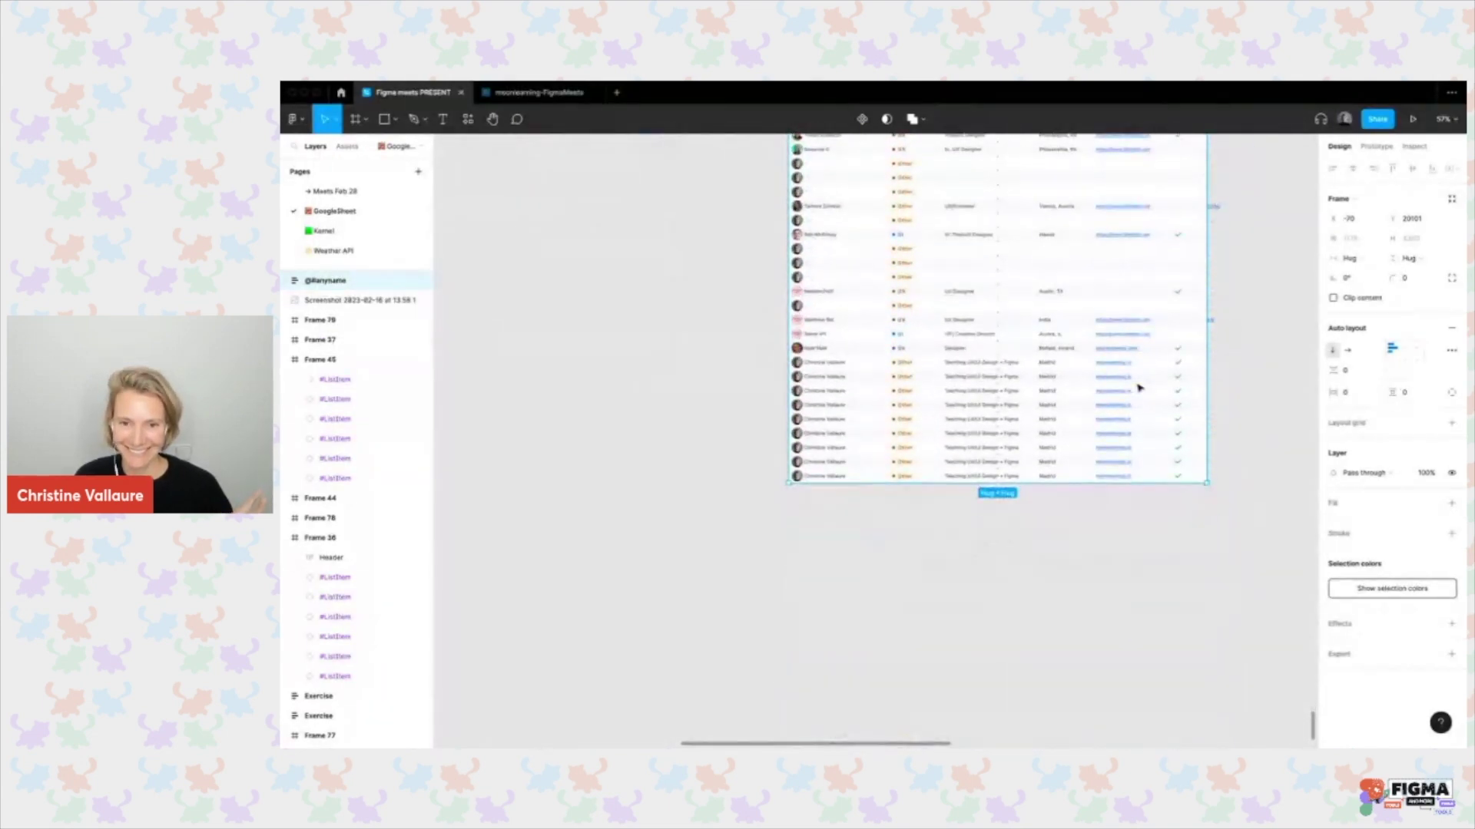
pyautogui.scroll(15, 1139, 387)
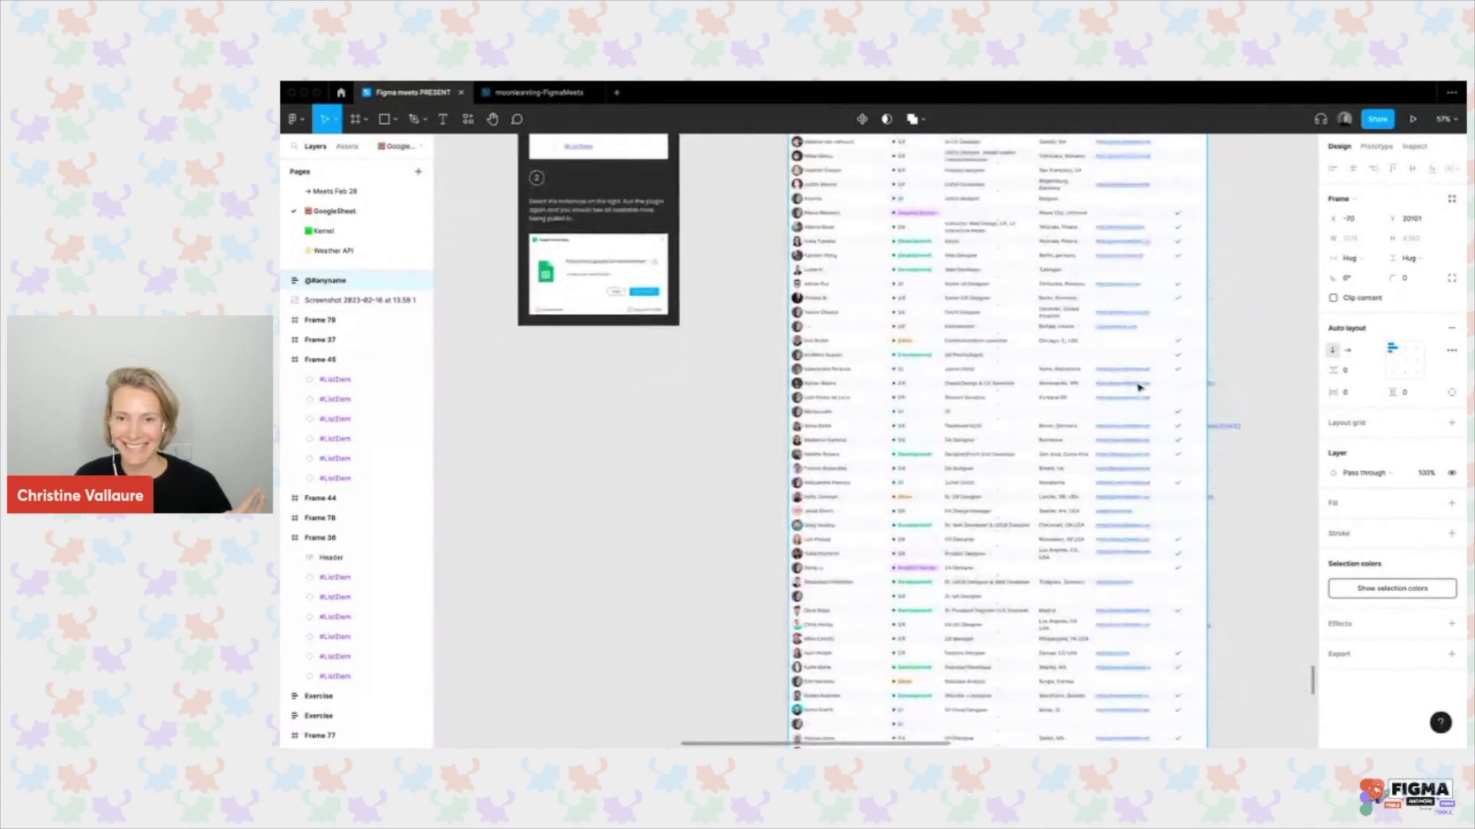
pyautogui.scroll(1, 1139, 386)
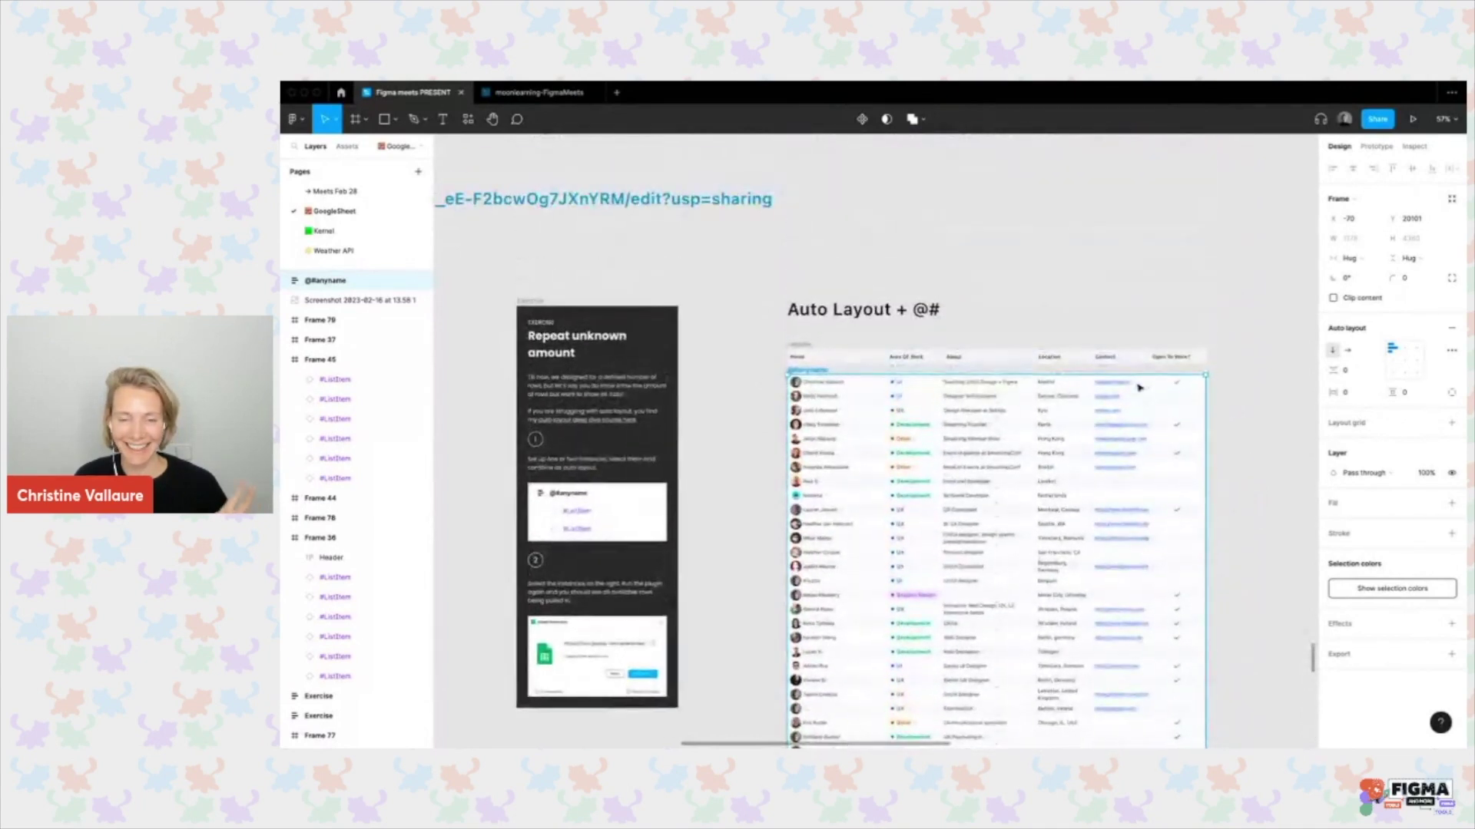
pyautogui.click(845, 338)
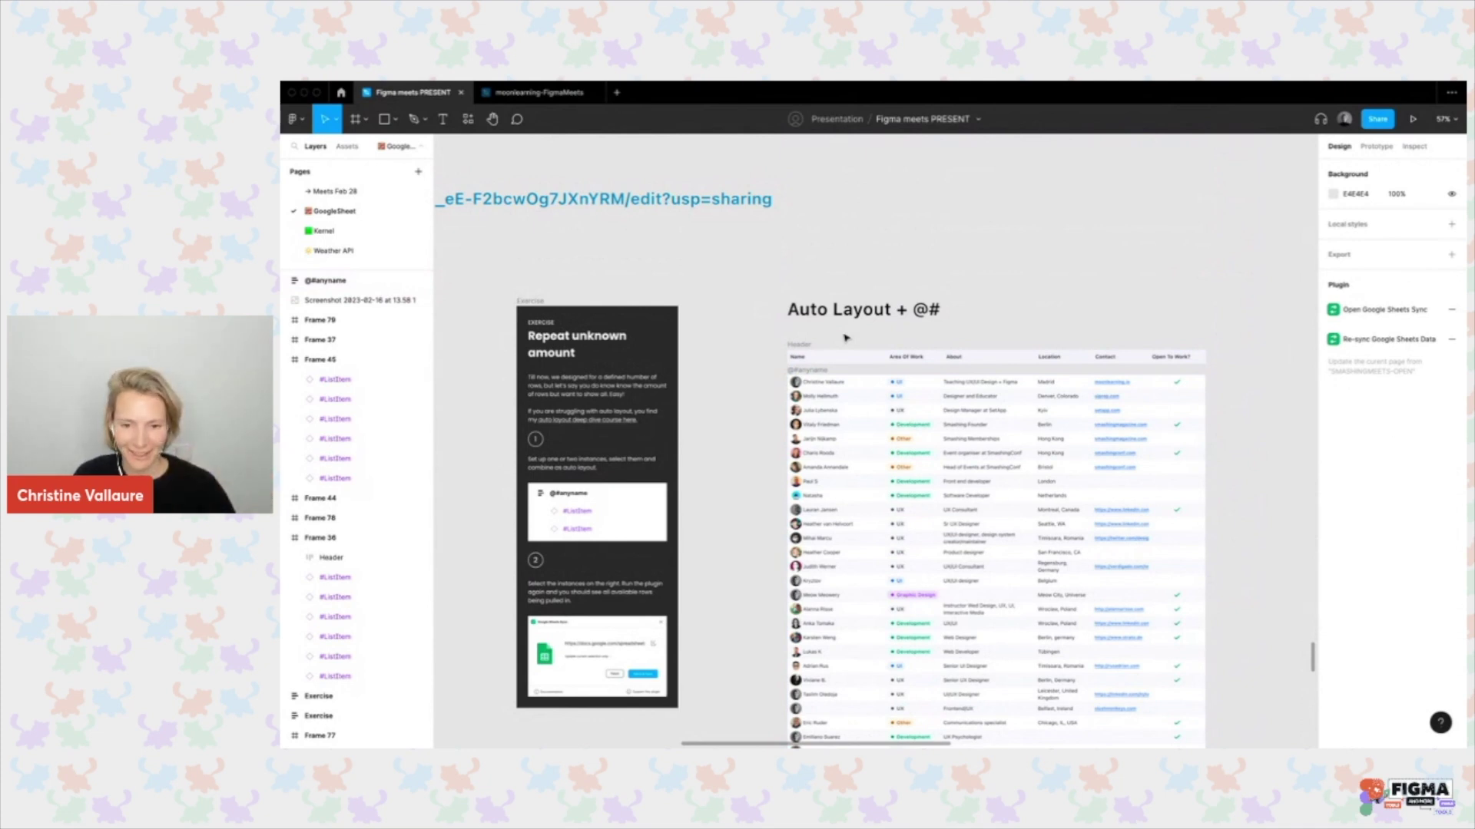
pyautogui.scroll(-10, 846, 337)
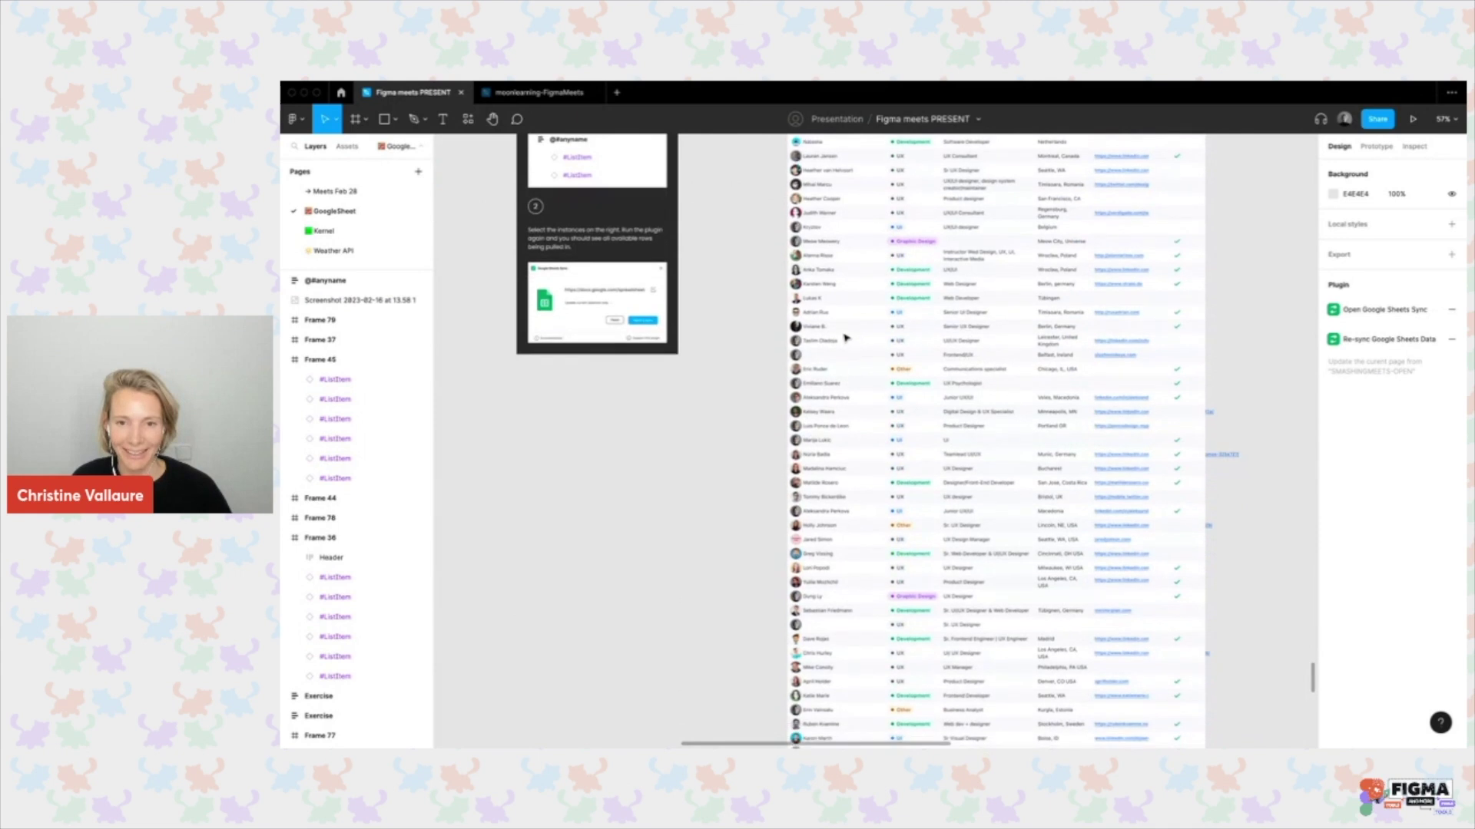
pyautogui.scroll(8, 845, 338)
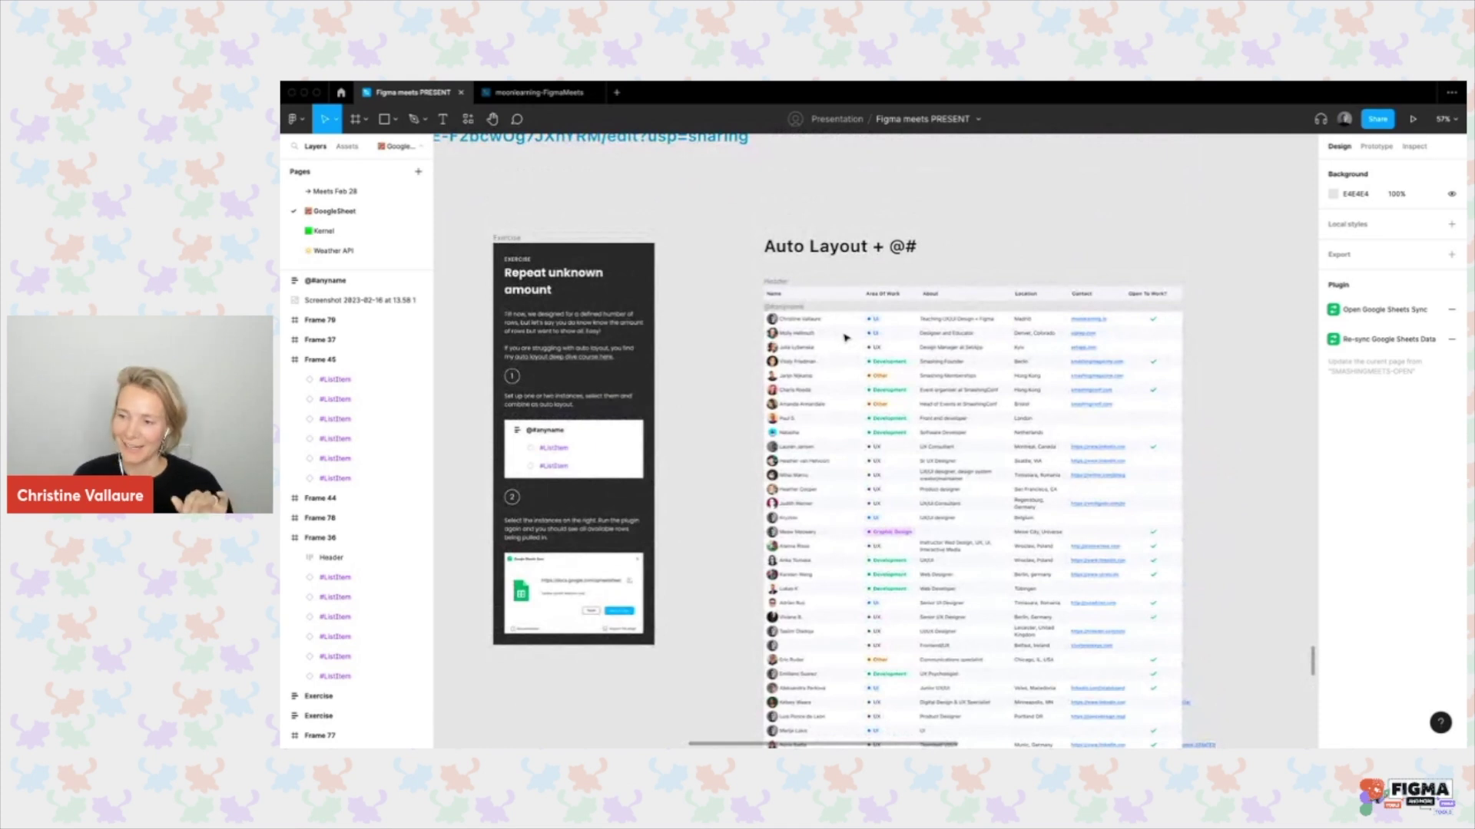
# Open the Kernel page, hide the Figma interface and frame the green Kernel website screenshot.
pyautogui.click(350, 237)
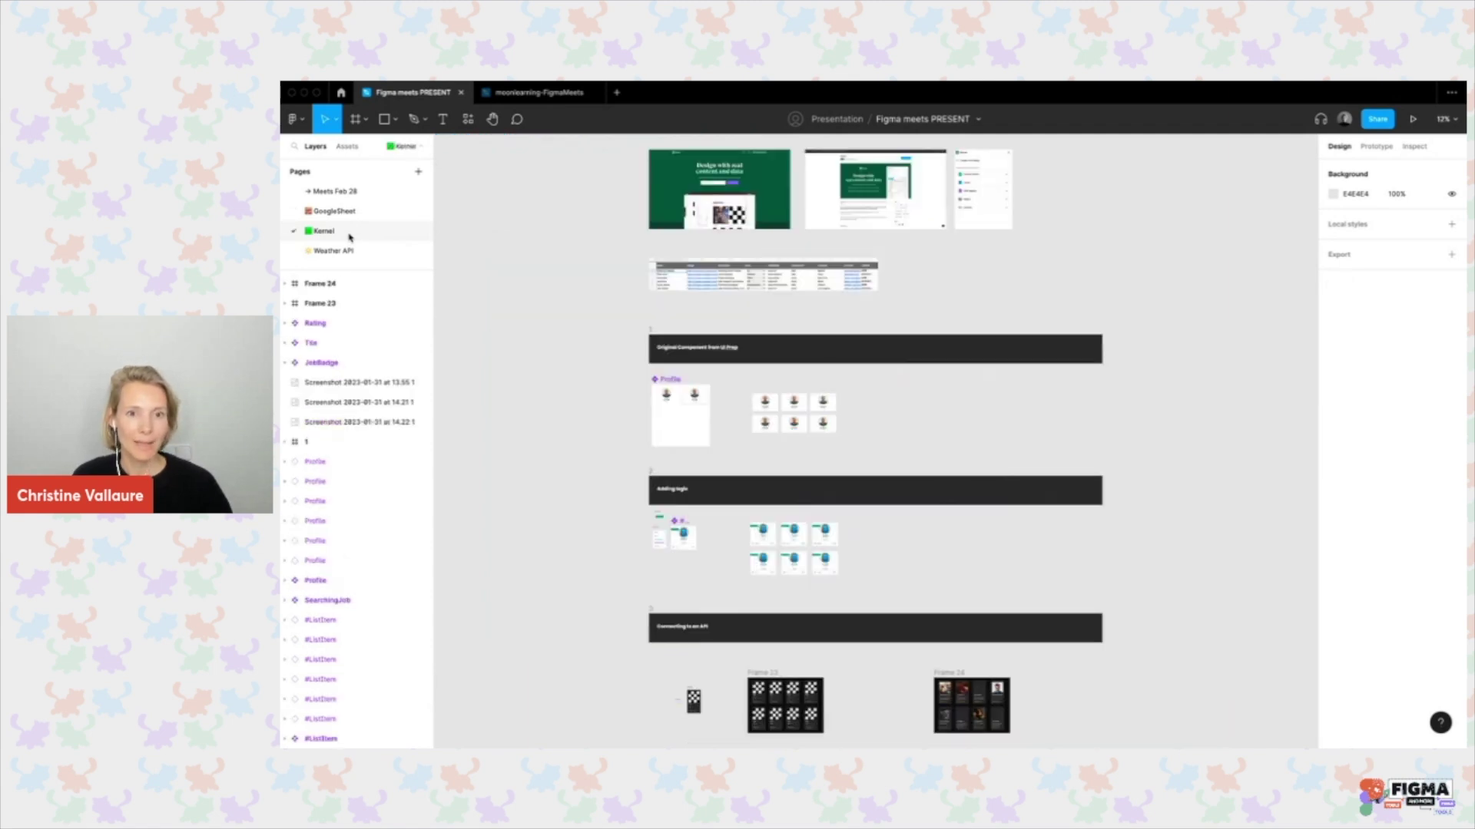
pyautogui.scroll(10, 707, 199)
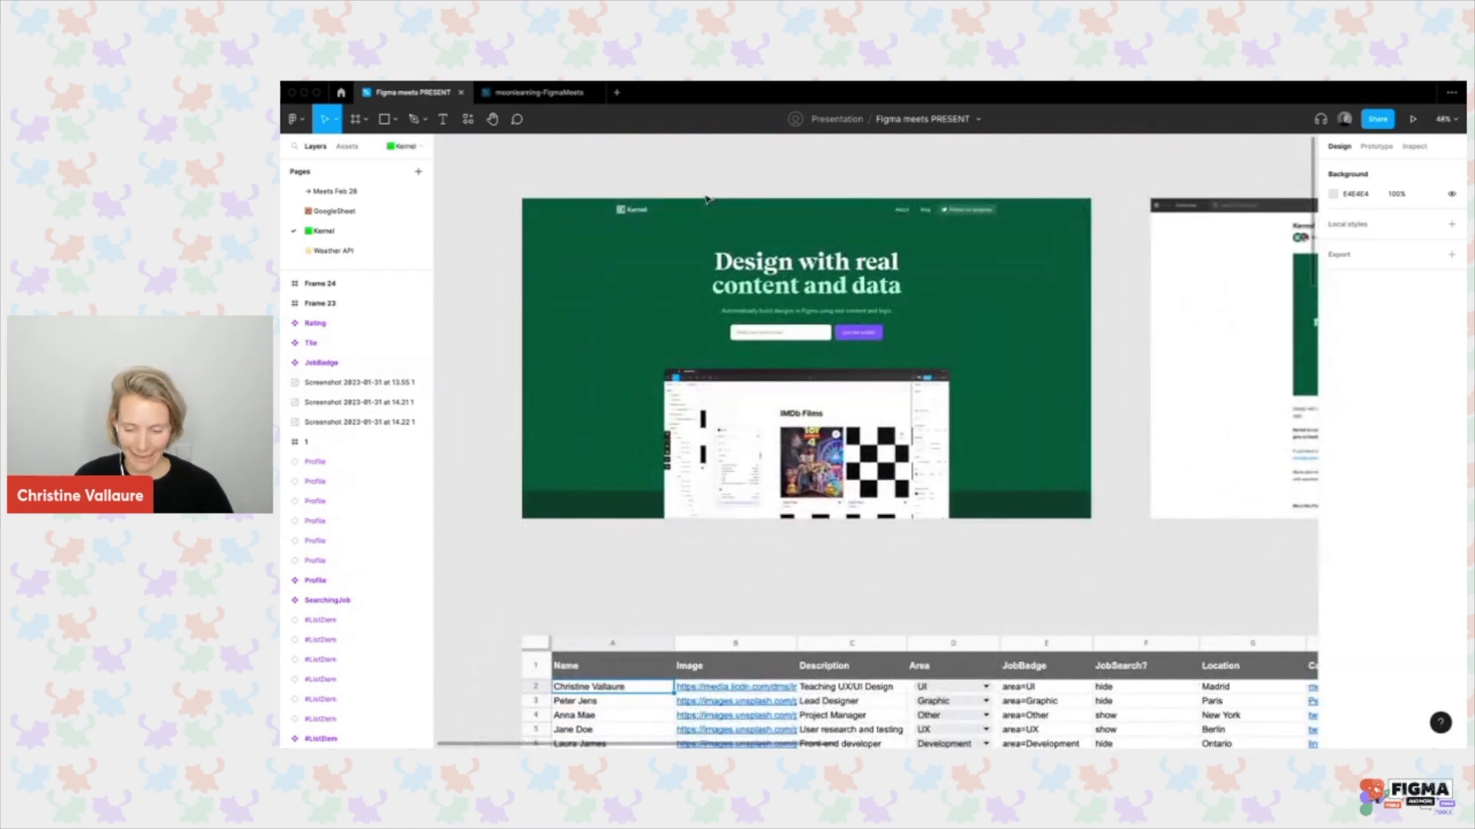
pyautogui.hotkey('ctrl', '\\')
pyautogui.scroll(3, 706, 198)
pyautogui.hscroll(2, 707, 198)
pyautogui.scroll(-1, 706, 198)
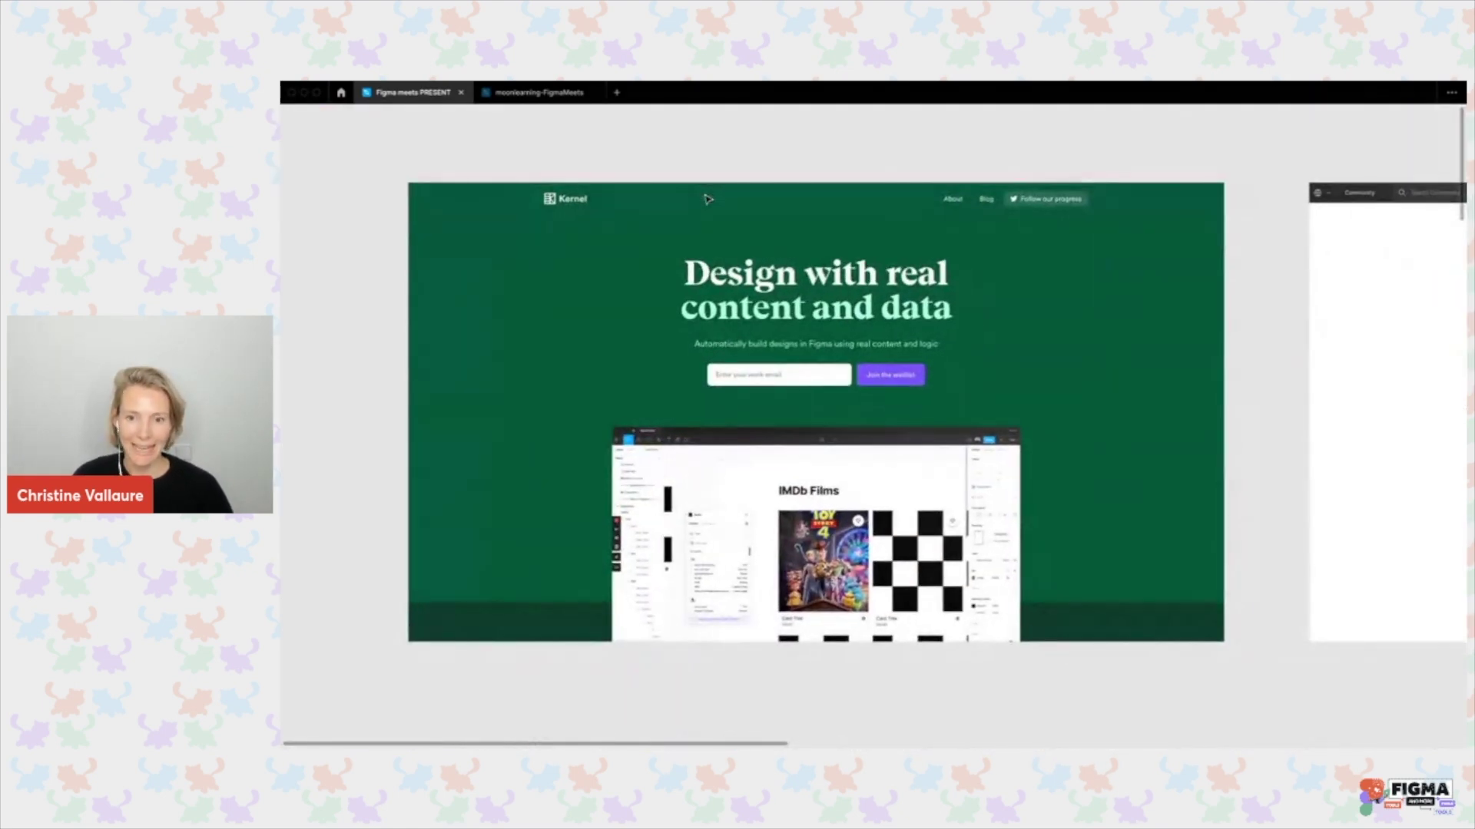
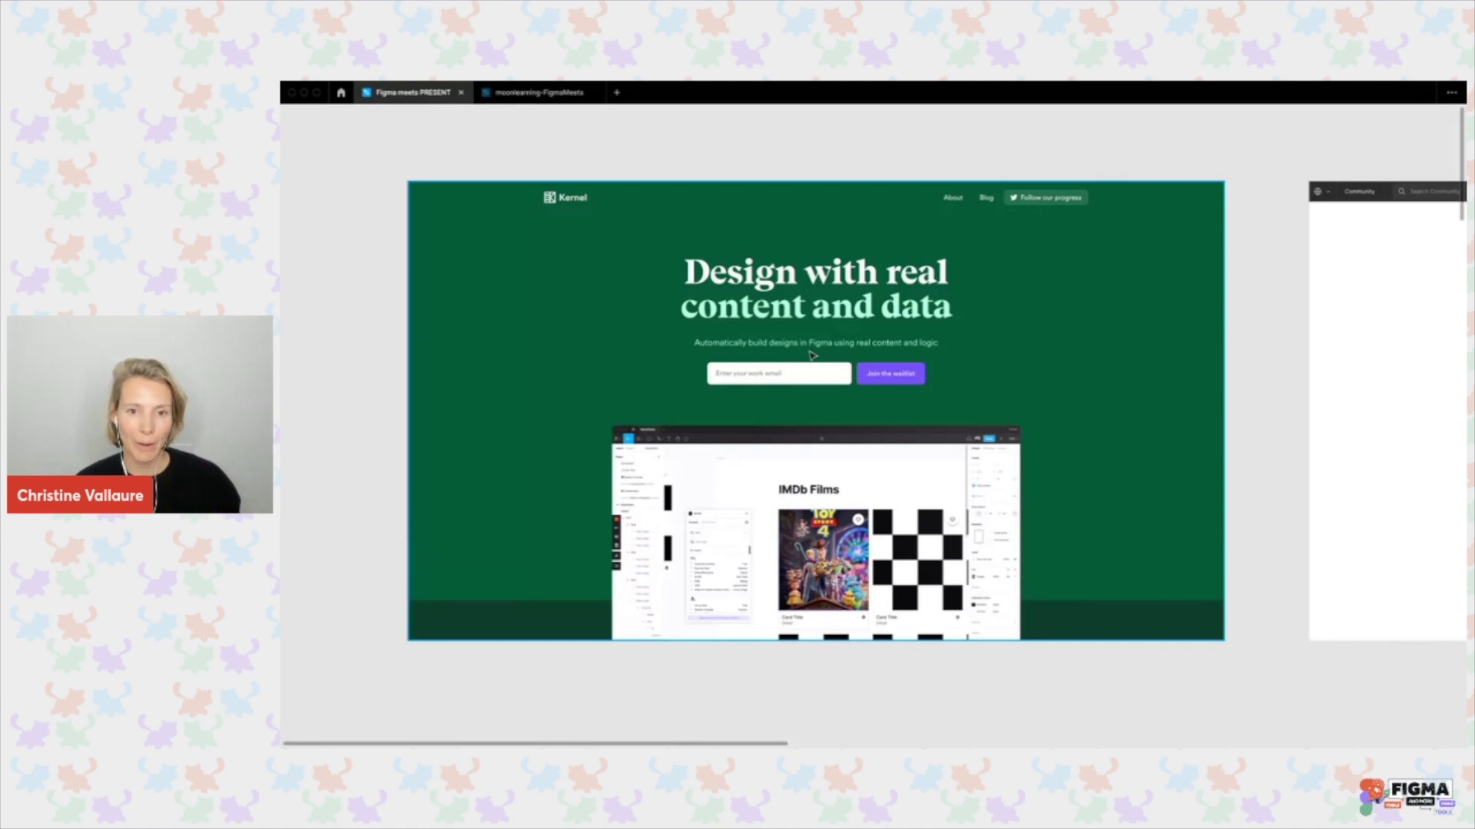
# Examine the Kernel Community page screenshot and the content sources in the Create new library screenshot.
pyautogui.scroll(-5, 812, 355)
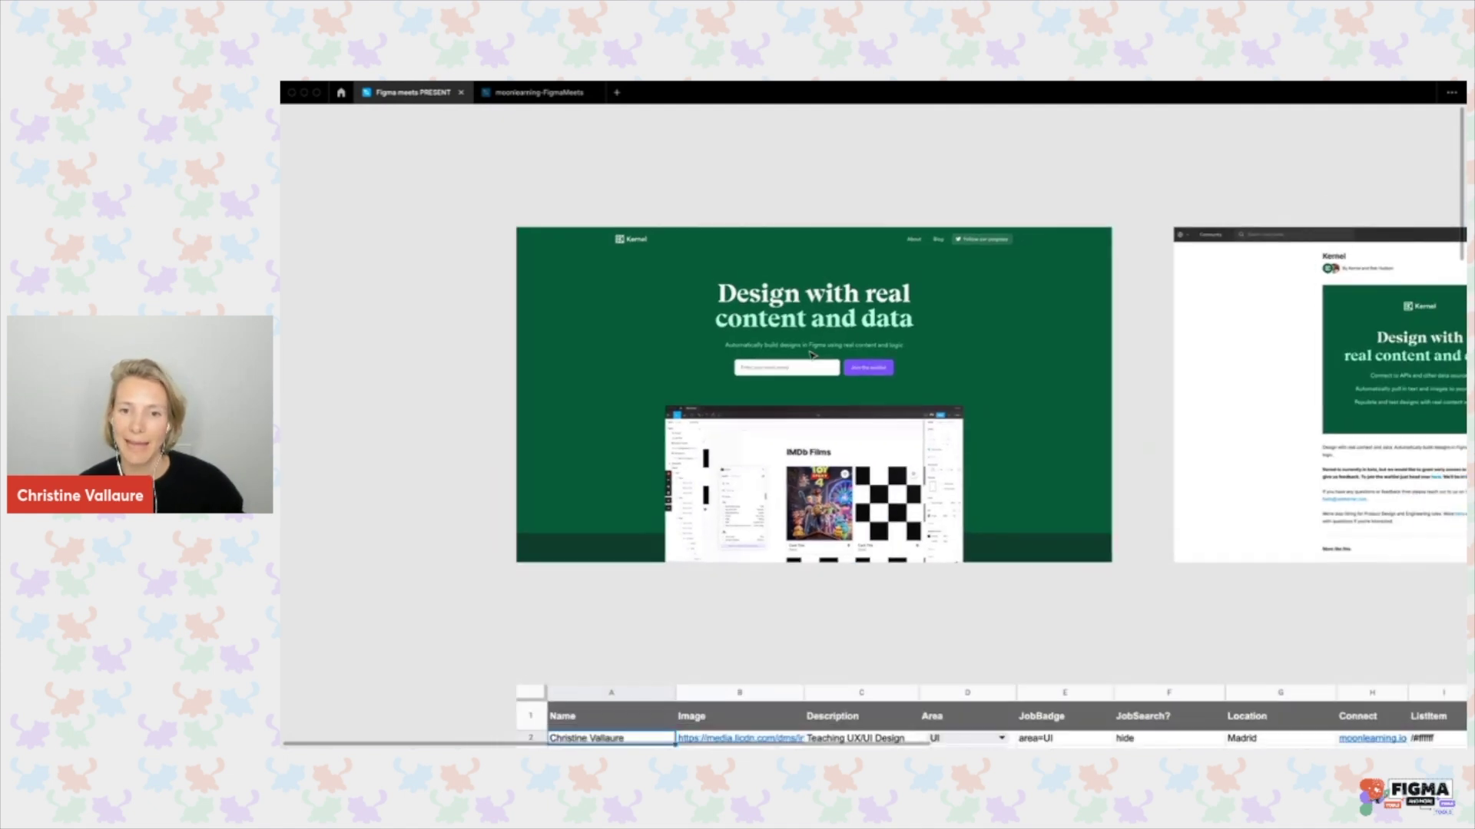
pyautogui.hscroll(2, 811, 355)
pyautogui.scroll(1, 812, 355)
pyautogui.hscroll(3, 812, 355)
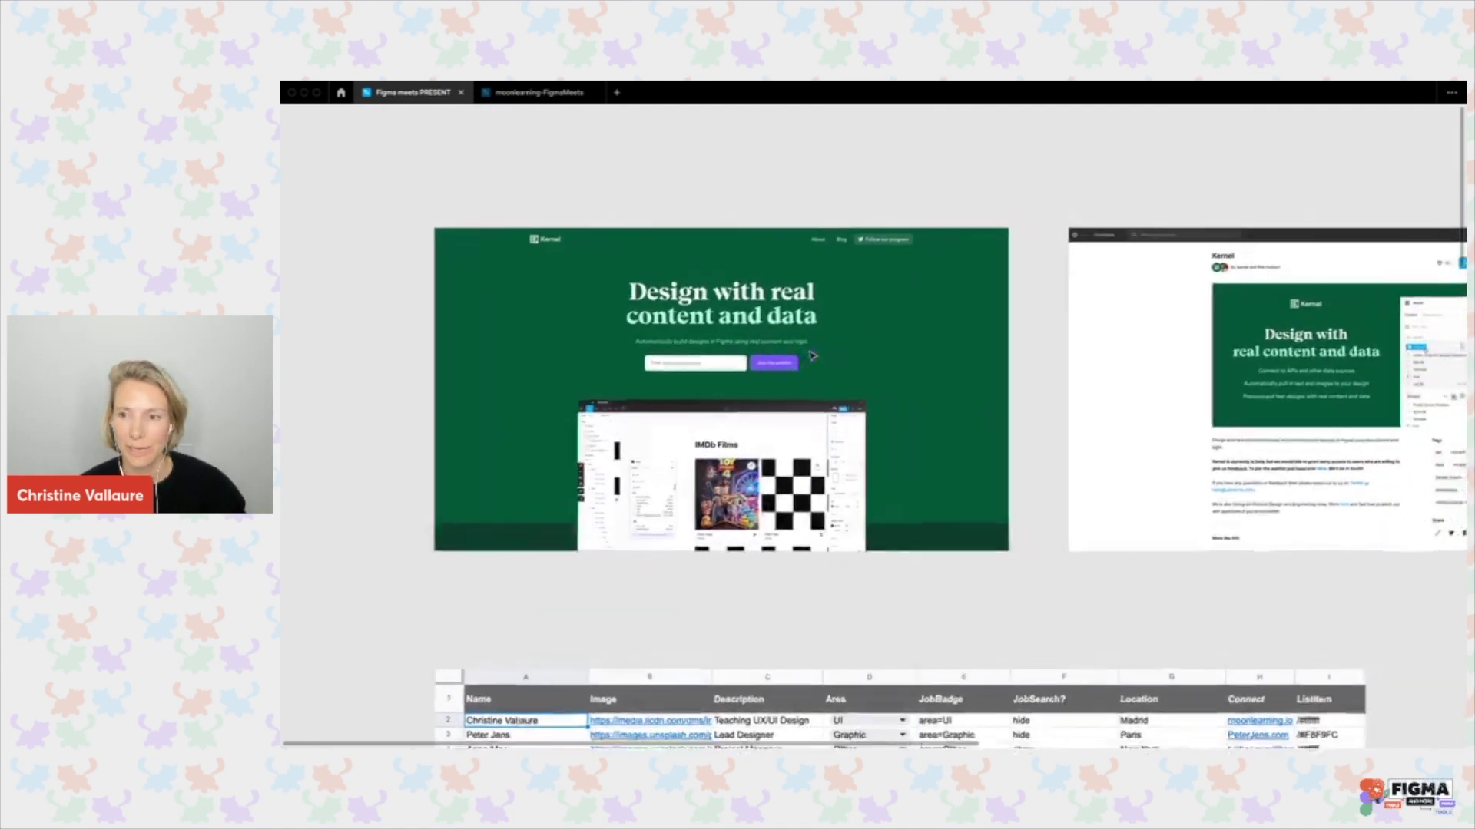
pyautogui.hscroll(2, 812, 354)
pyautogui.hscroll(3, 812, 355)
pyautogui.scroll(5, 812, 355)
pyautogui.hscroll(1, 812, 355)
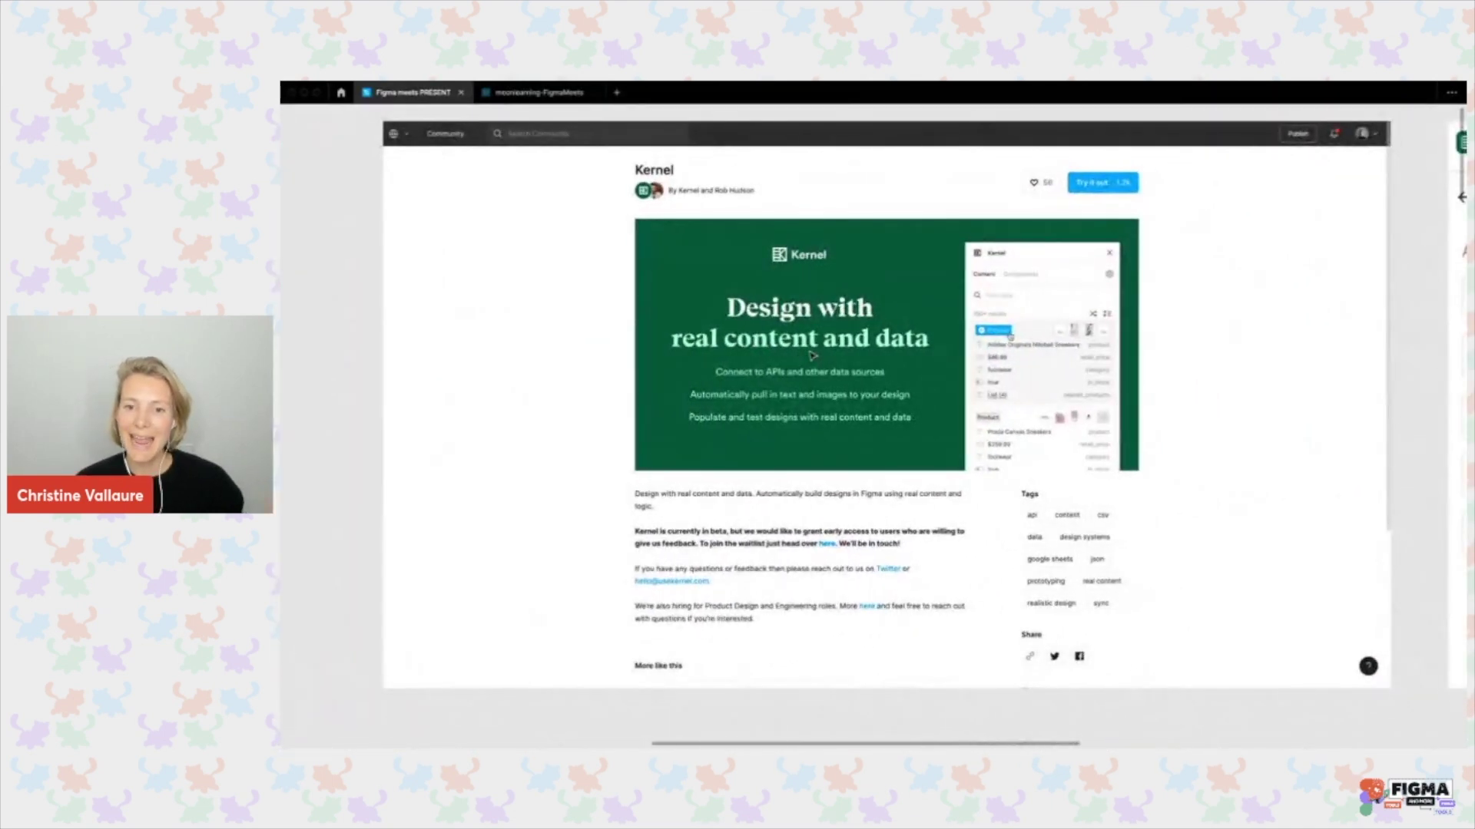
pyautogui.hscroll(10, 811, 355)
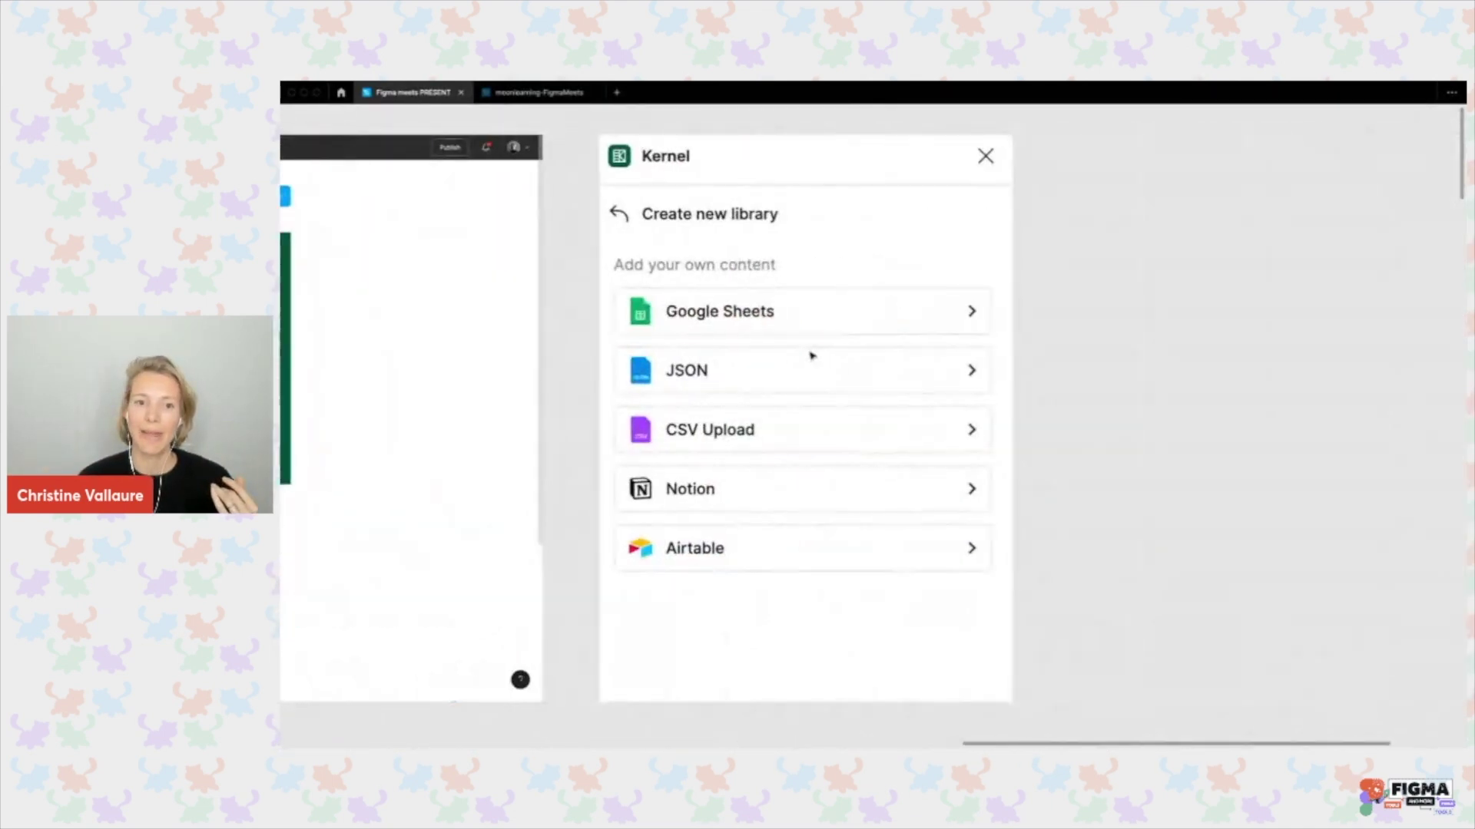
pyautogui.hscroll(-2, 812, 355)
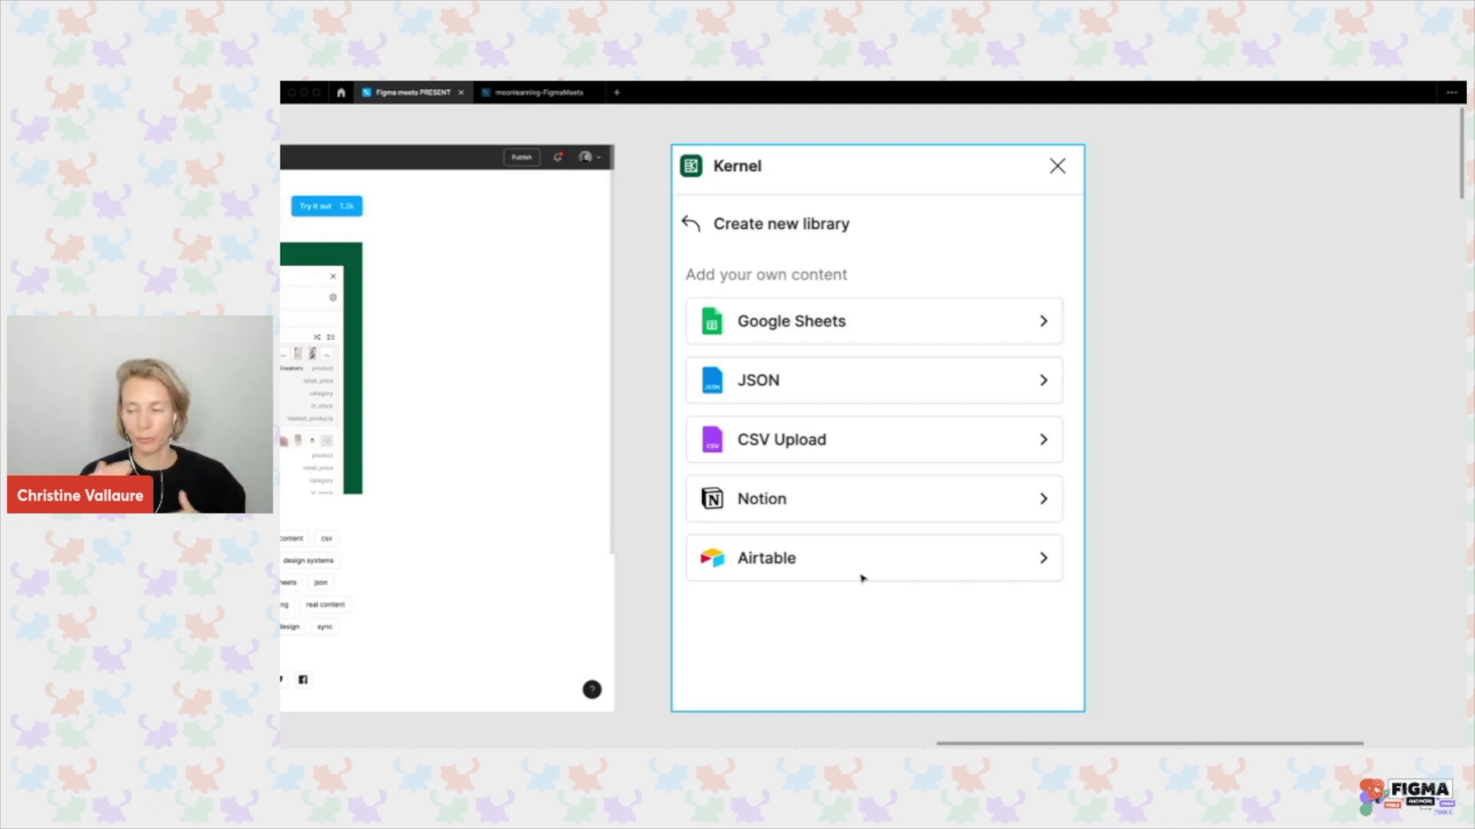
pyautogui.scroll(-5, 856, 576)
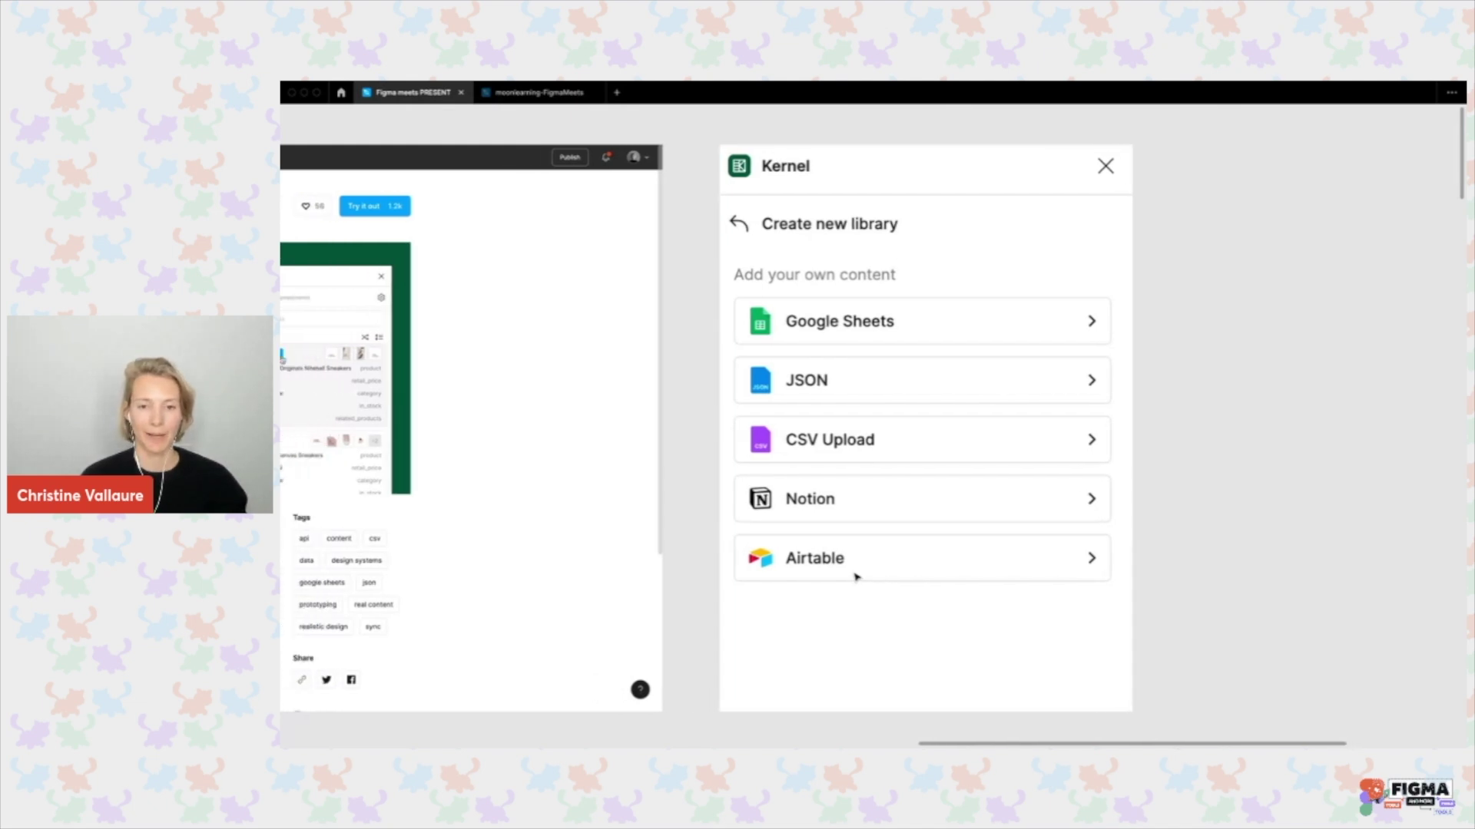
# Examine the attendee spreadsheet screenshot below the Kernel images and the Original Component from UI Prep section.
pyautogui.scroll(-10, 857, 576)
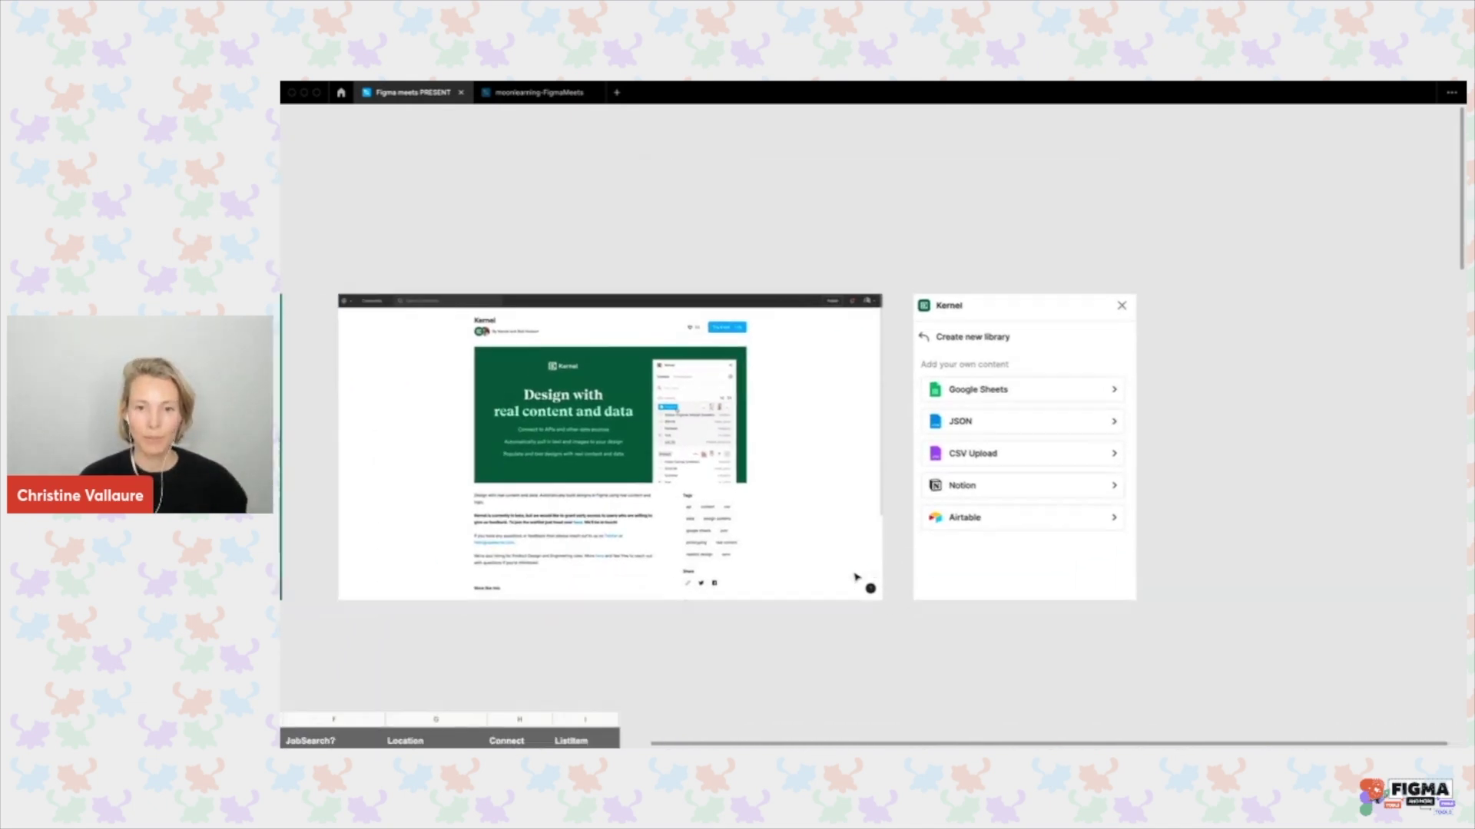
pyautogui.scroll(-3, 856, 576)
pyautogui.hscroll(-2, 856, 577)
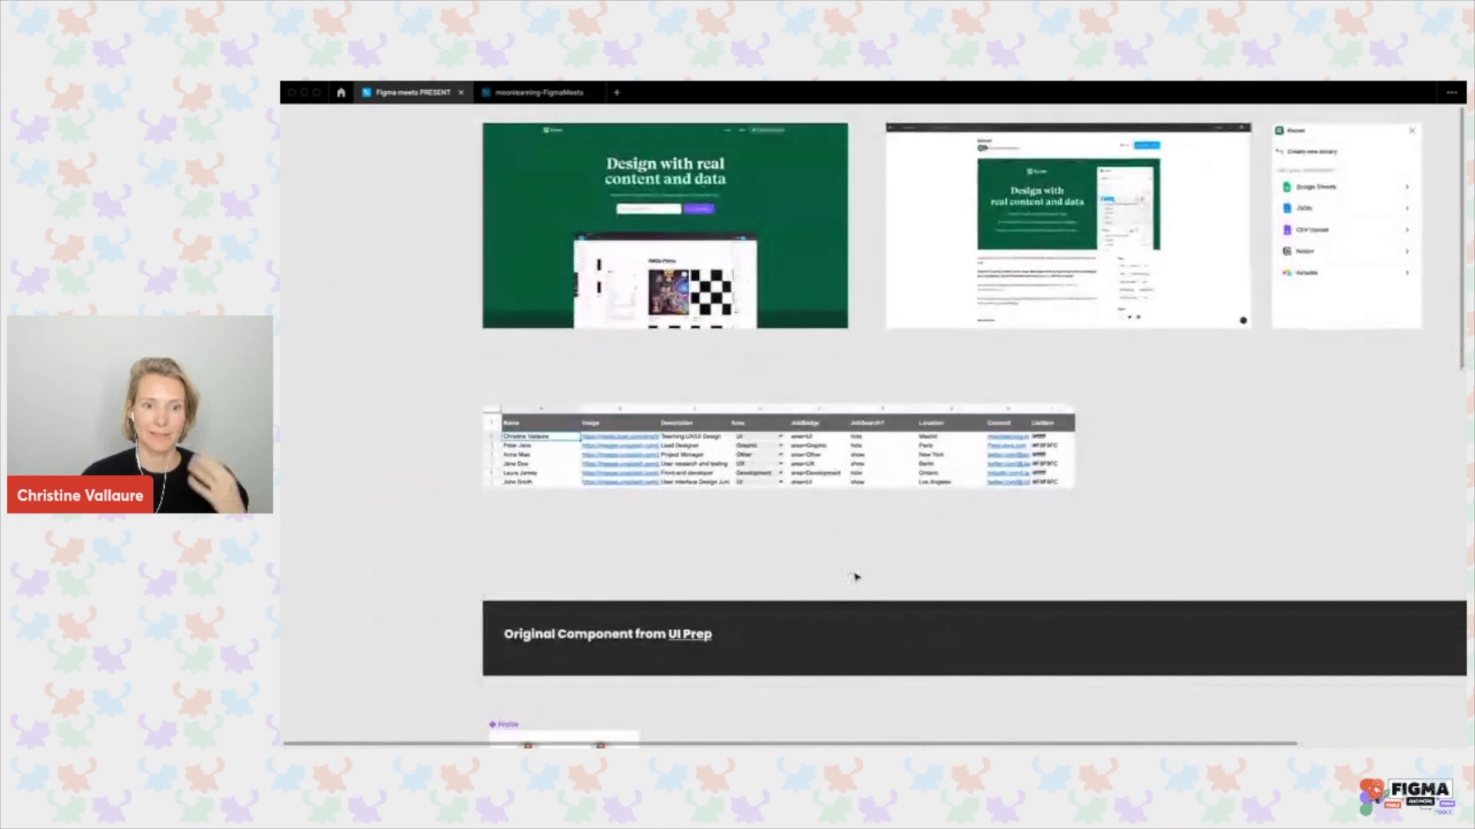
pyautogui.scroll(-1, 857, 577)
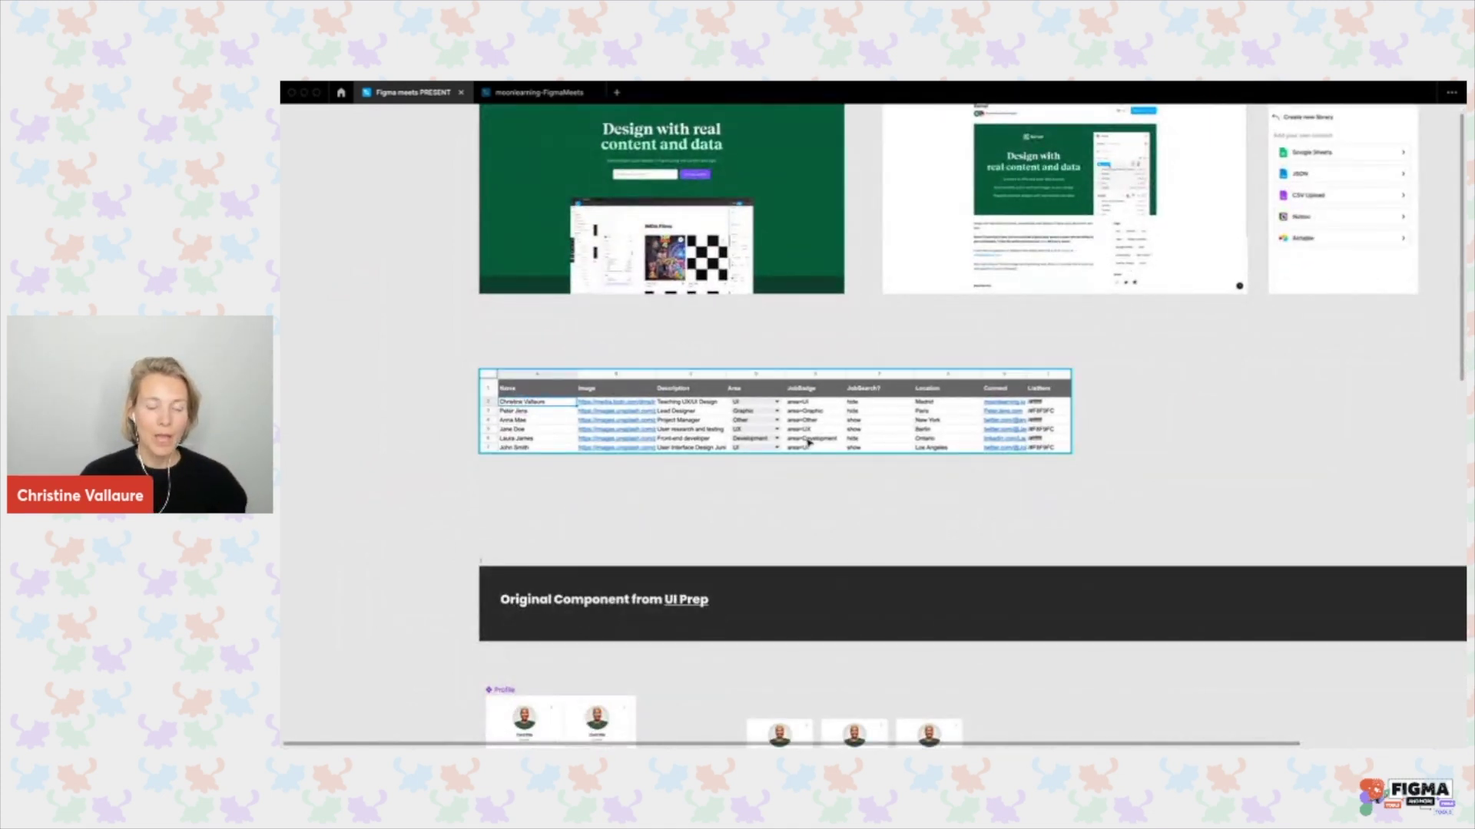
pyautogui.scroll(5, 808, 443)
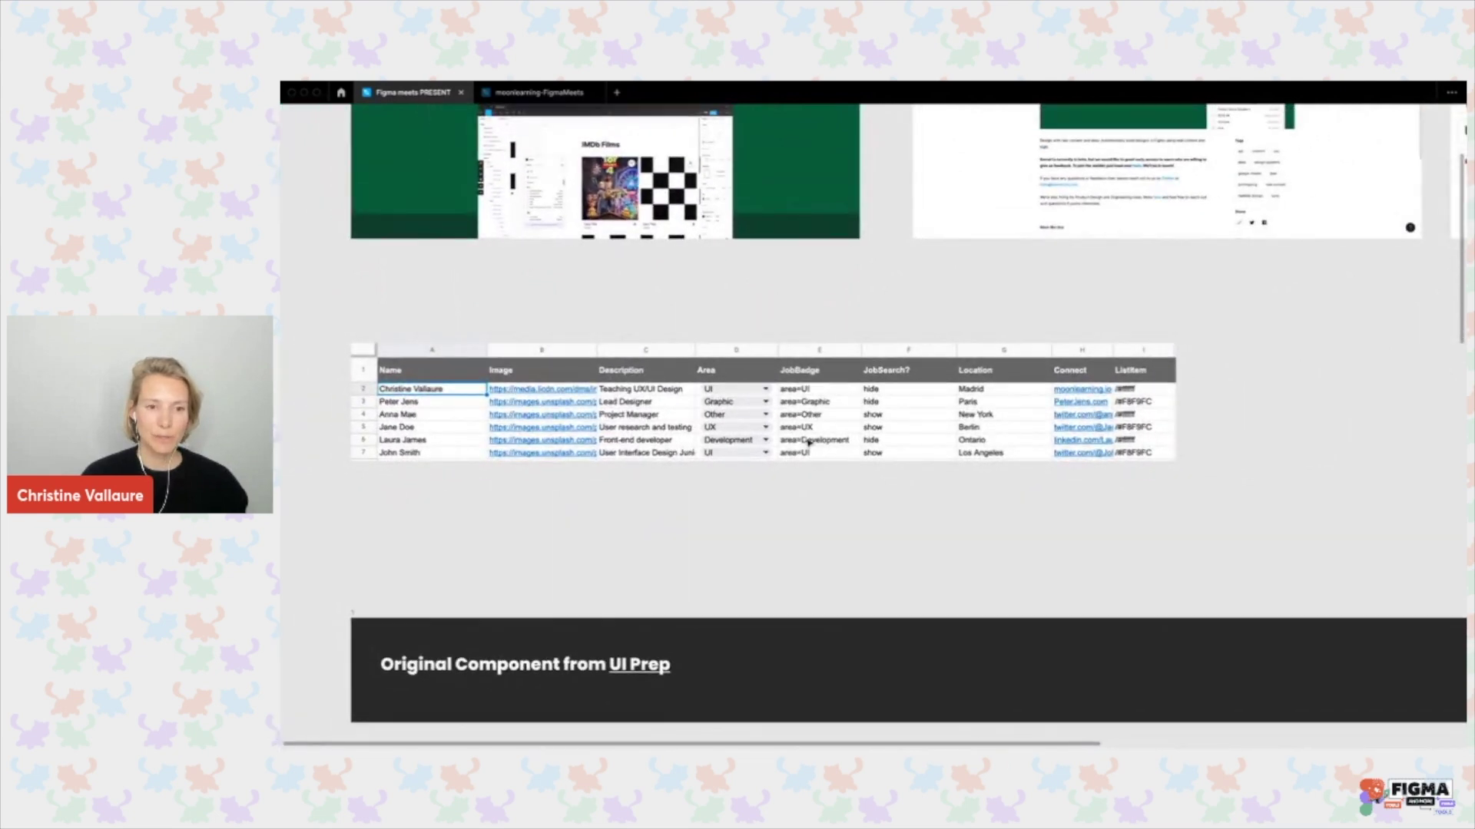
pyautogui.scroll(-6, 809, 443)
pyautogui.hscroll(-2, 809, 443)
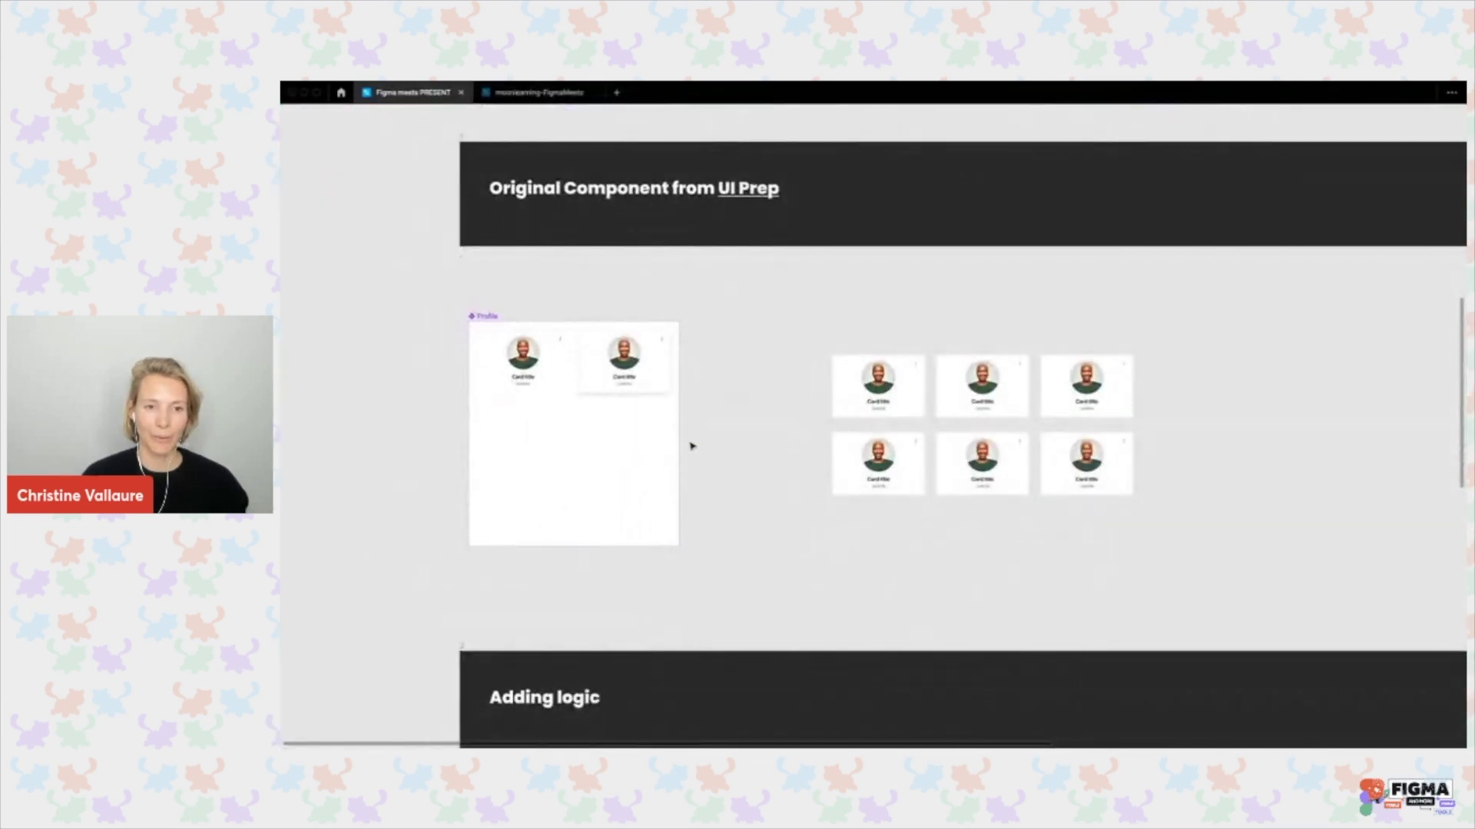
# Show the Figma interface again and frame the two card variants of the original Profile component.
pyautogui.scroll(3, 691, 444)
pyautogui.hotkey('ctrl', '\\')
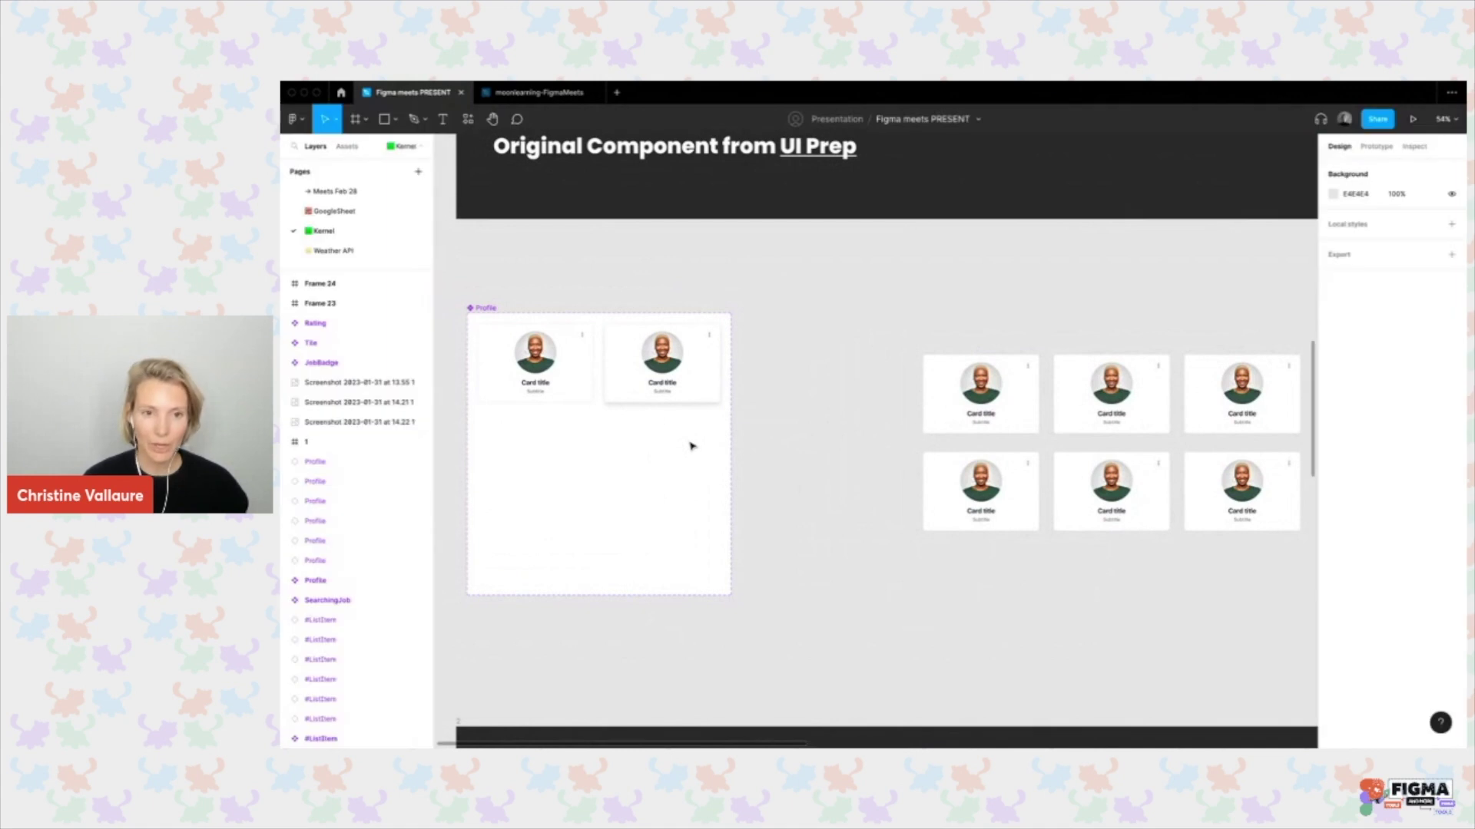
pyautogui.hscroll(-2, 804, 402)
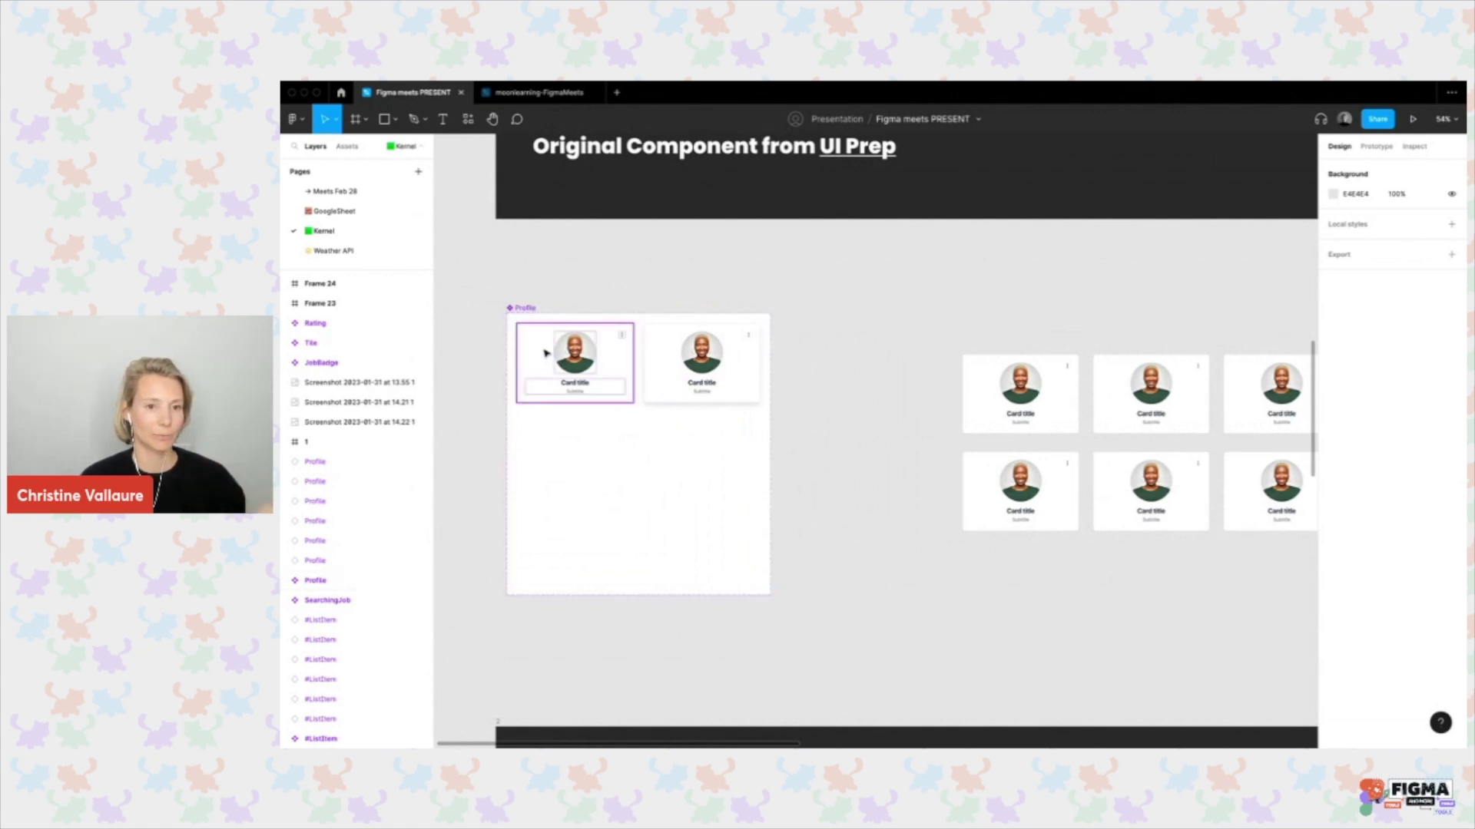
pyautogui.scroll(3, 545, 353)
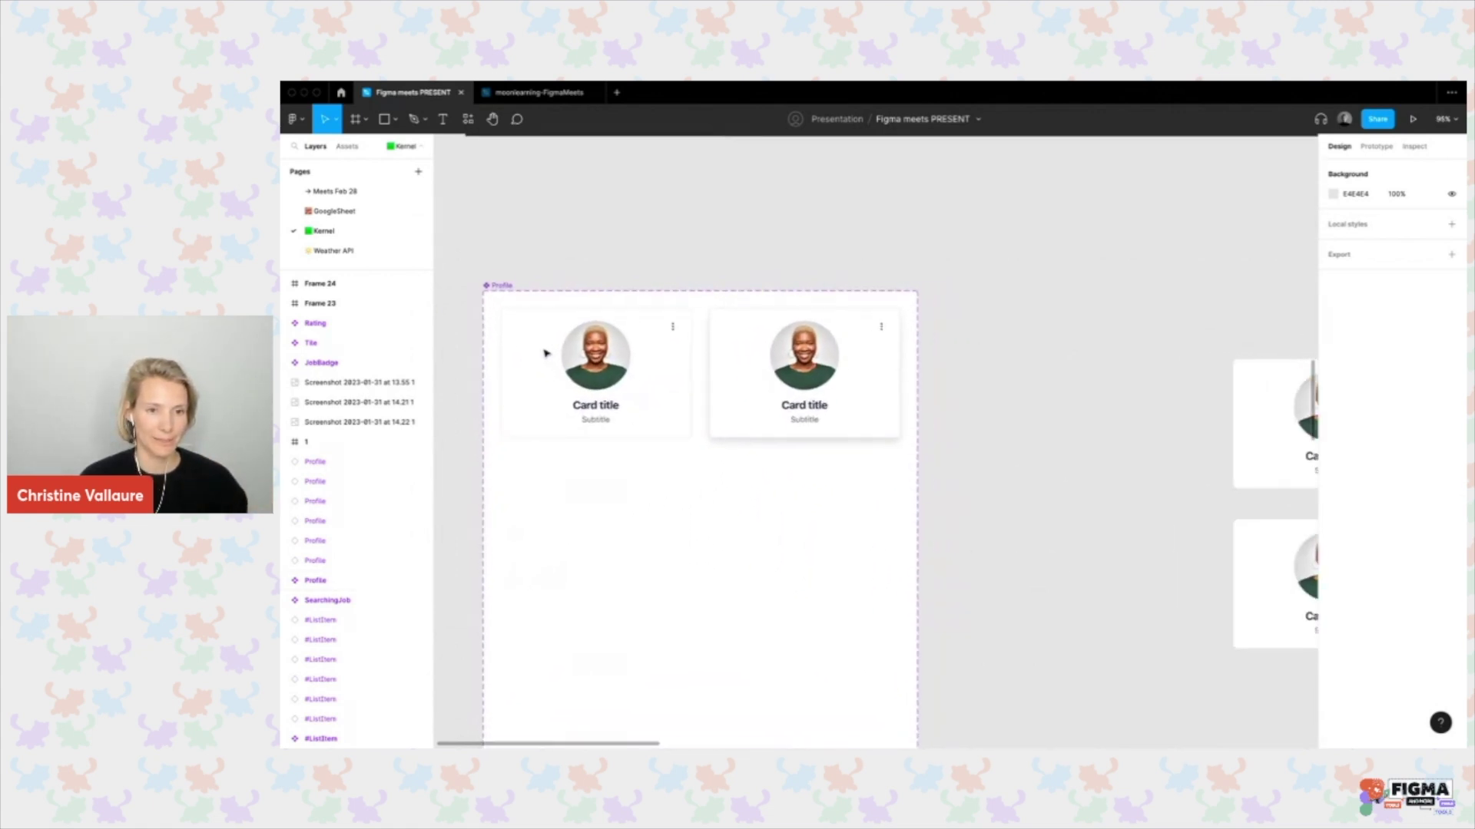
# Run the Kernel plugin, open the Meets-Demo library from the content library list and expand its records to all fields.
pyautogui.click(468, 119)
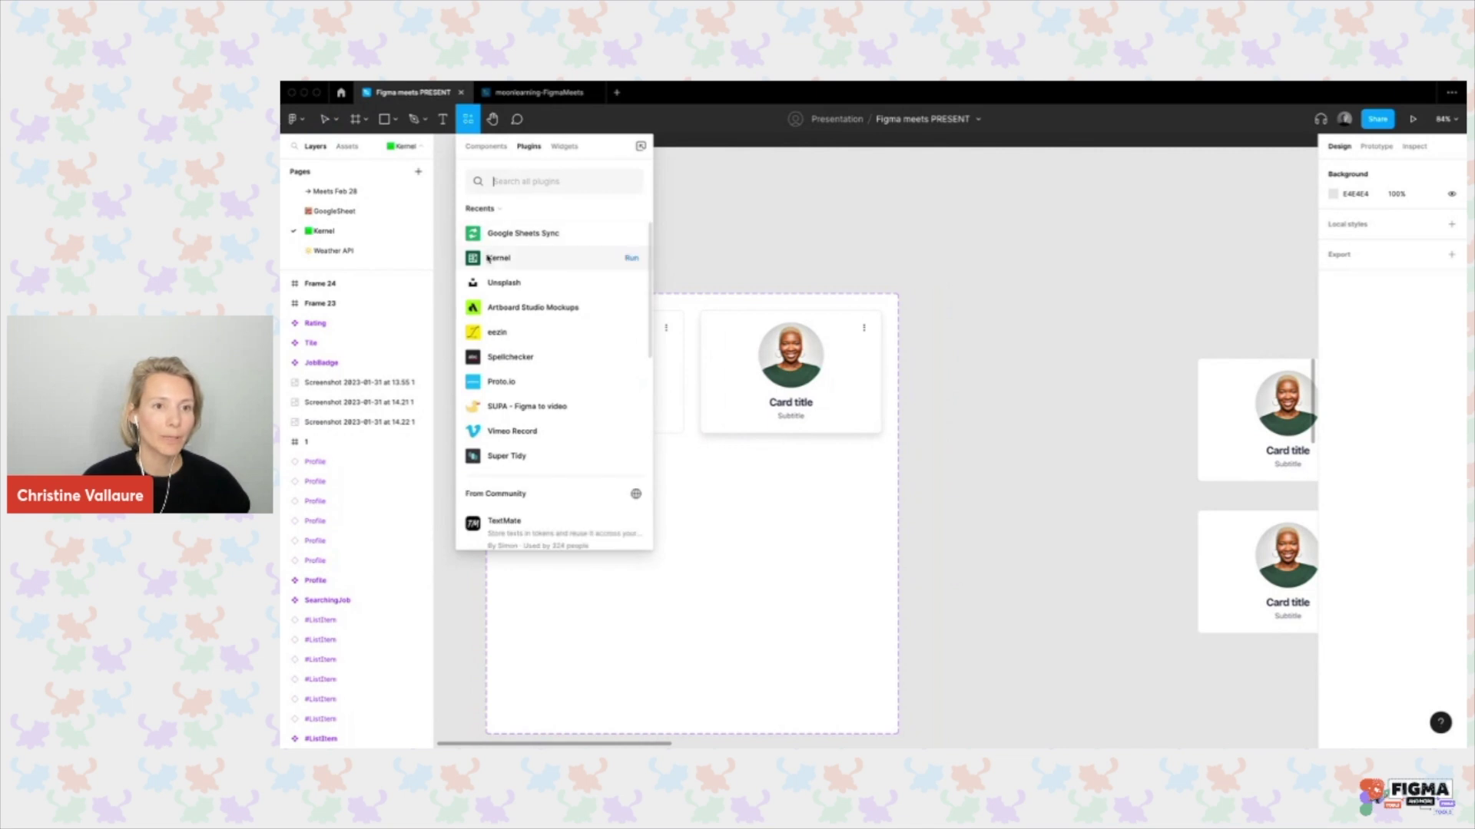
pyautogui.click(630, 257)
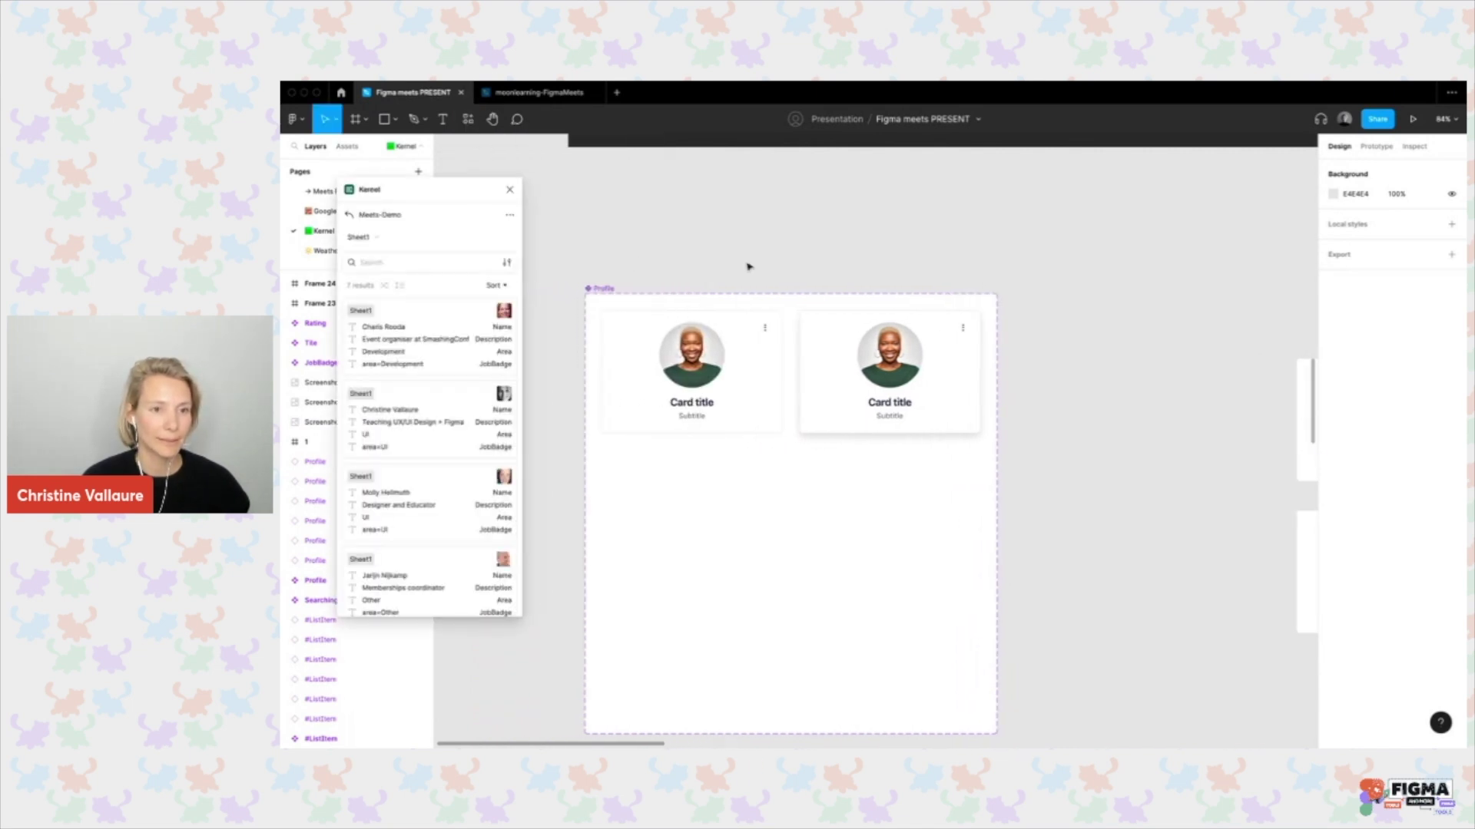
pyautogui.click(351, 216)
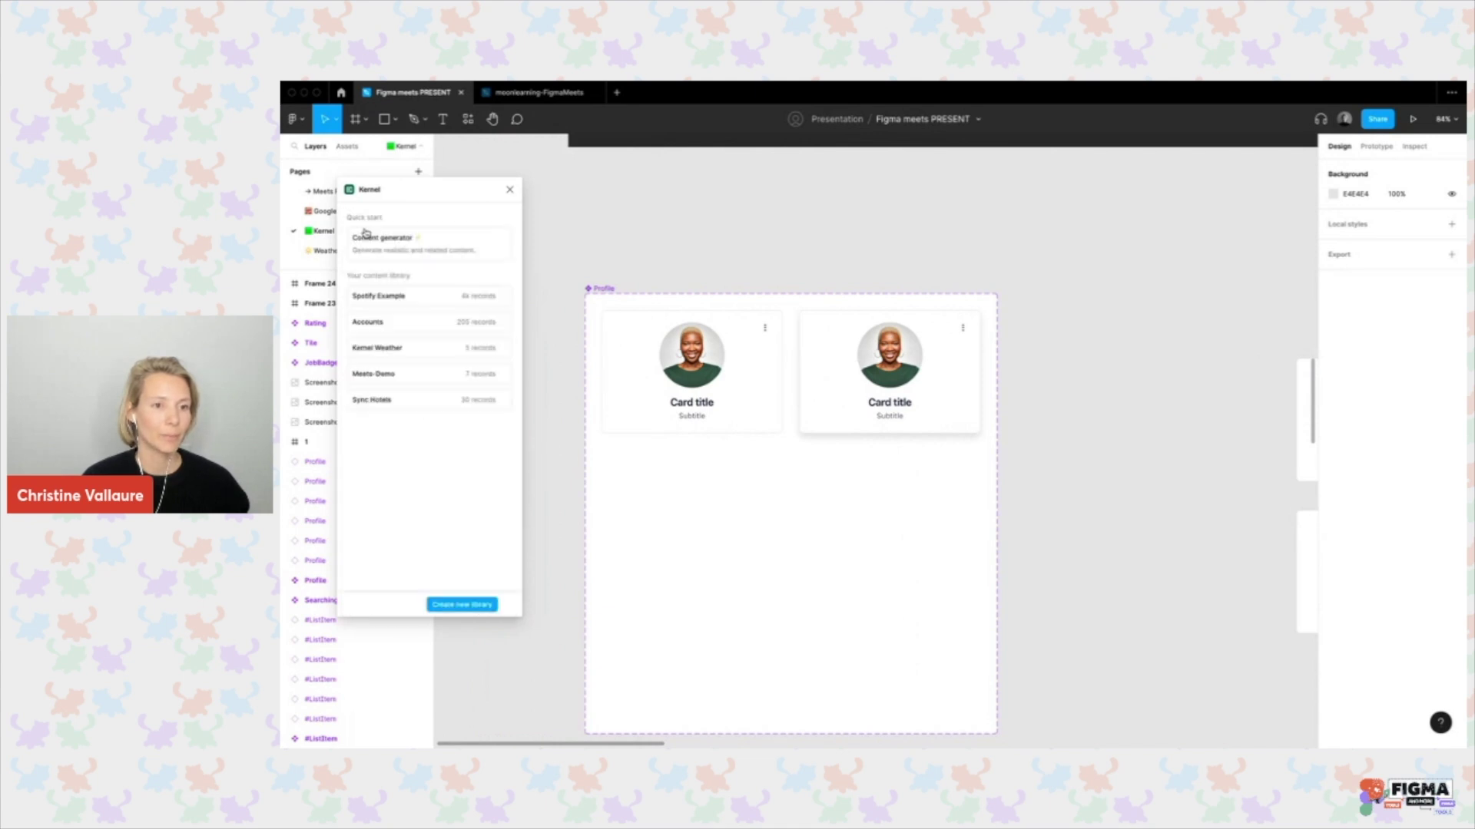
pyautogui.click(388, 376)
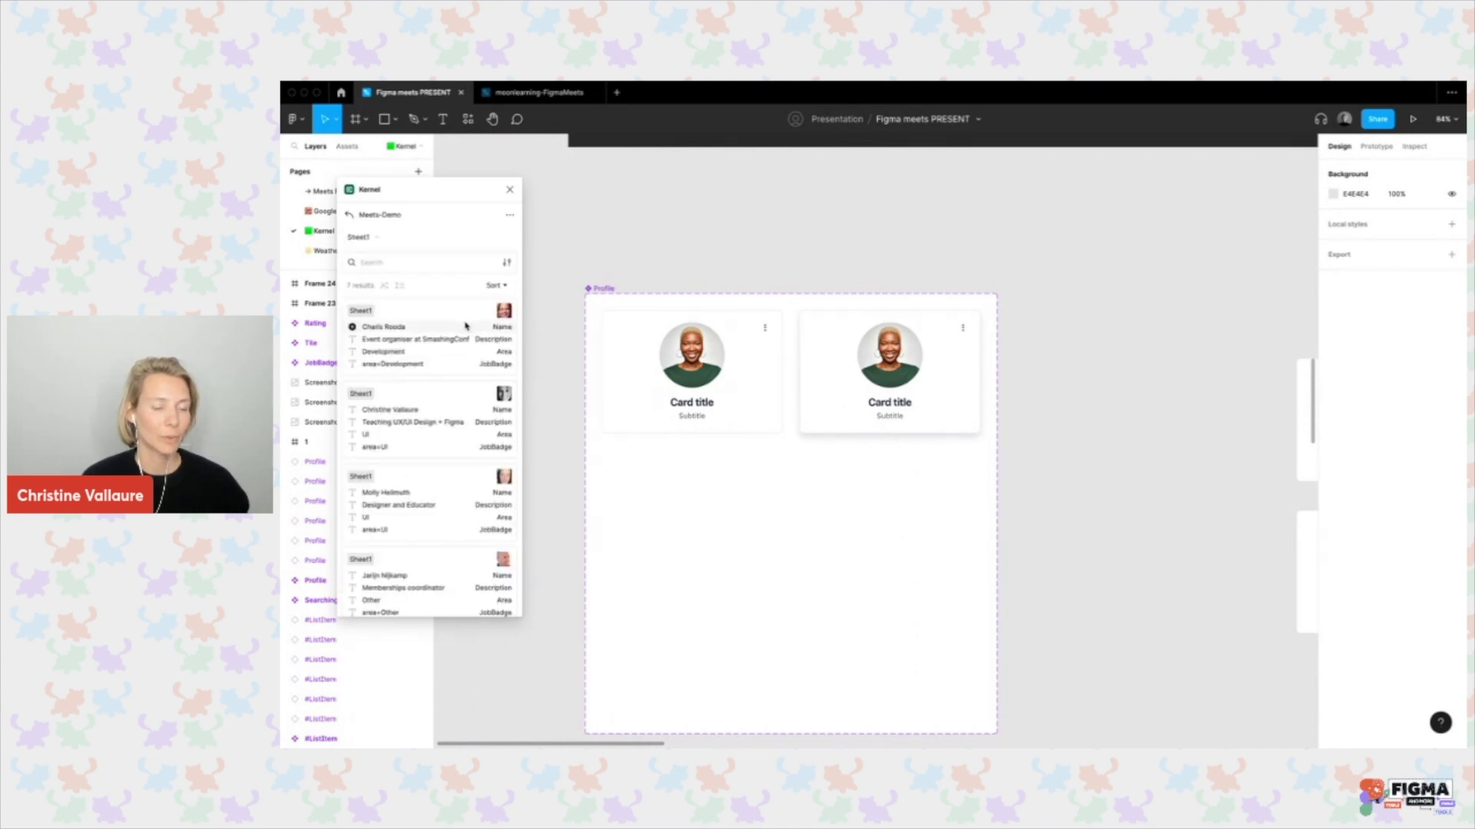
pyautogui.click(400, 288)
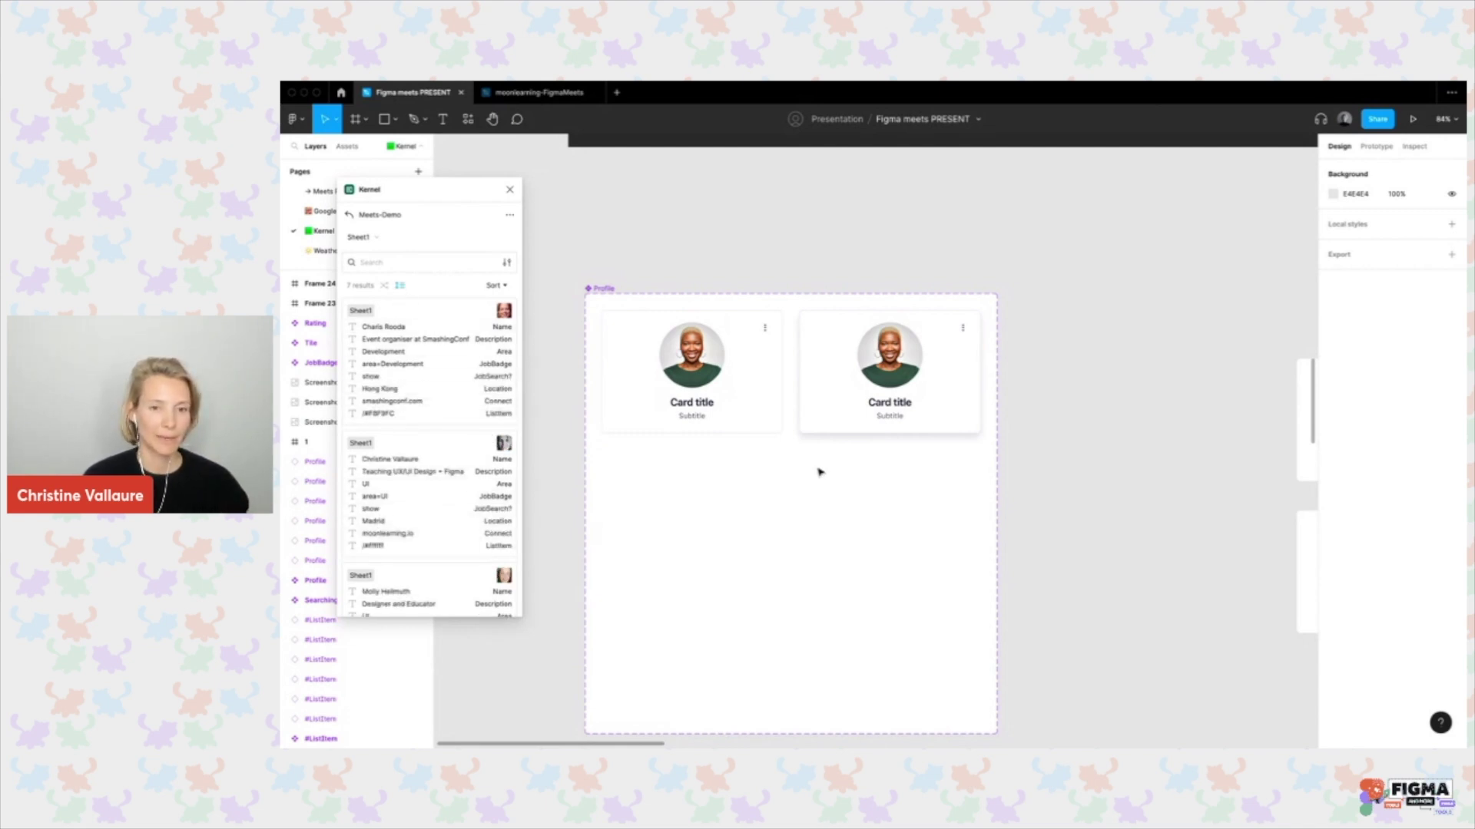
# Select the avatar inside the first Profile card of the six-card grid.
pyautogui.hscroll(8, 821, 472)
pyautogui.doubleClick(807, 409)
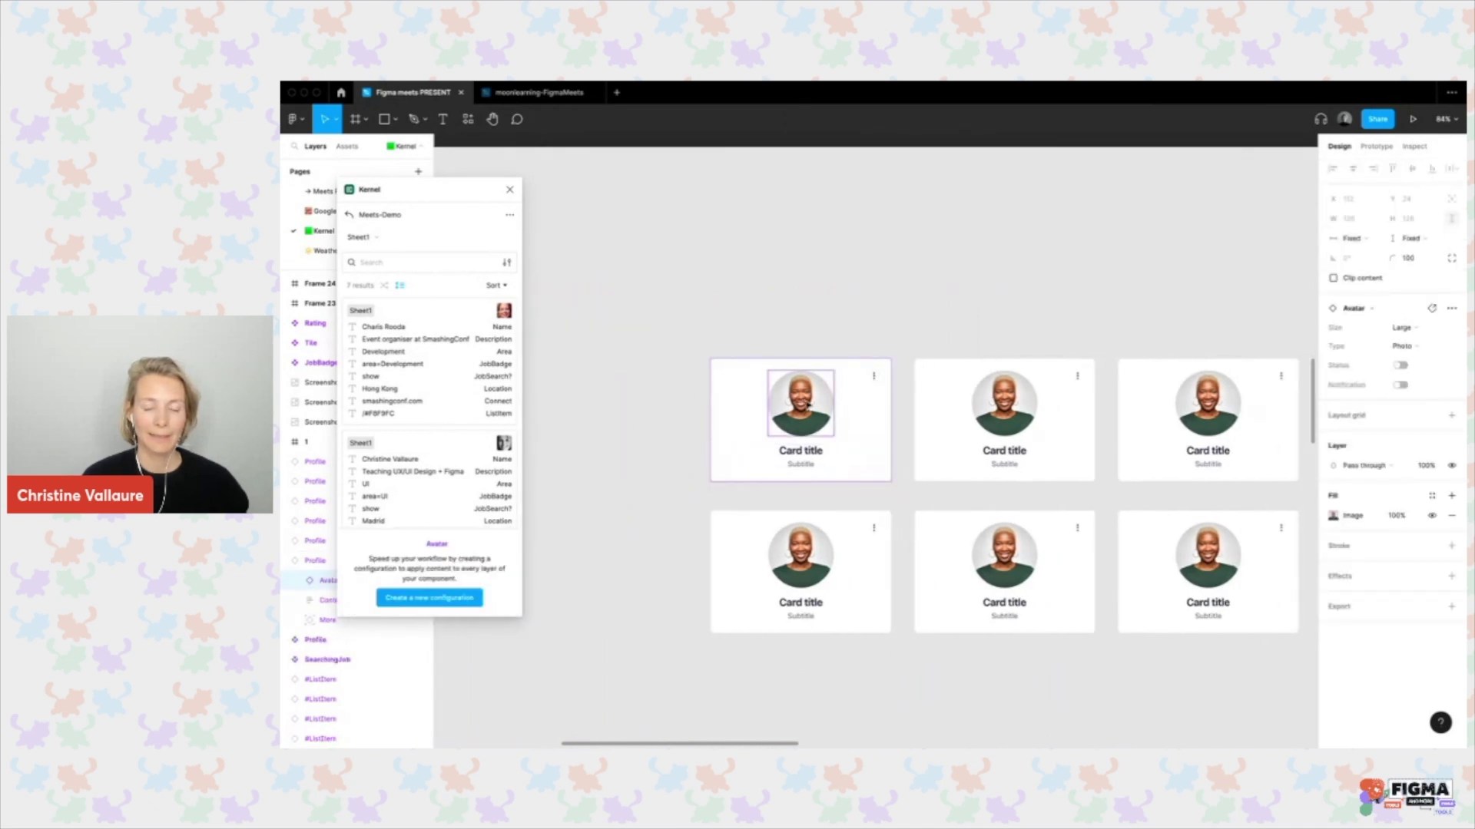
# Fill the first card's avatar with the first record's image and its title with the second record's name from Sheet1.
pyautogui.click(504, 311)
pyautogui.click(841, 451)
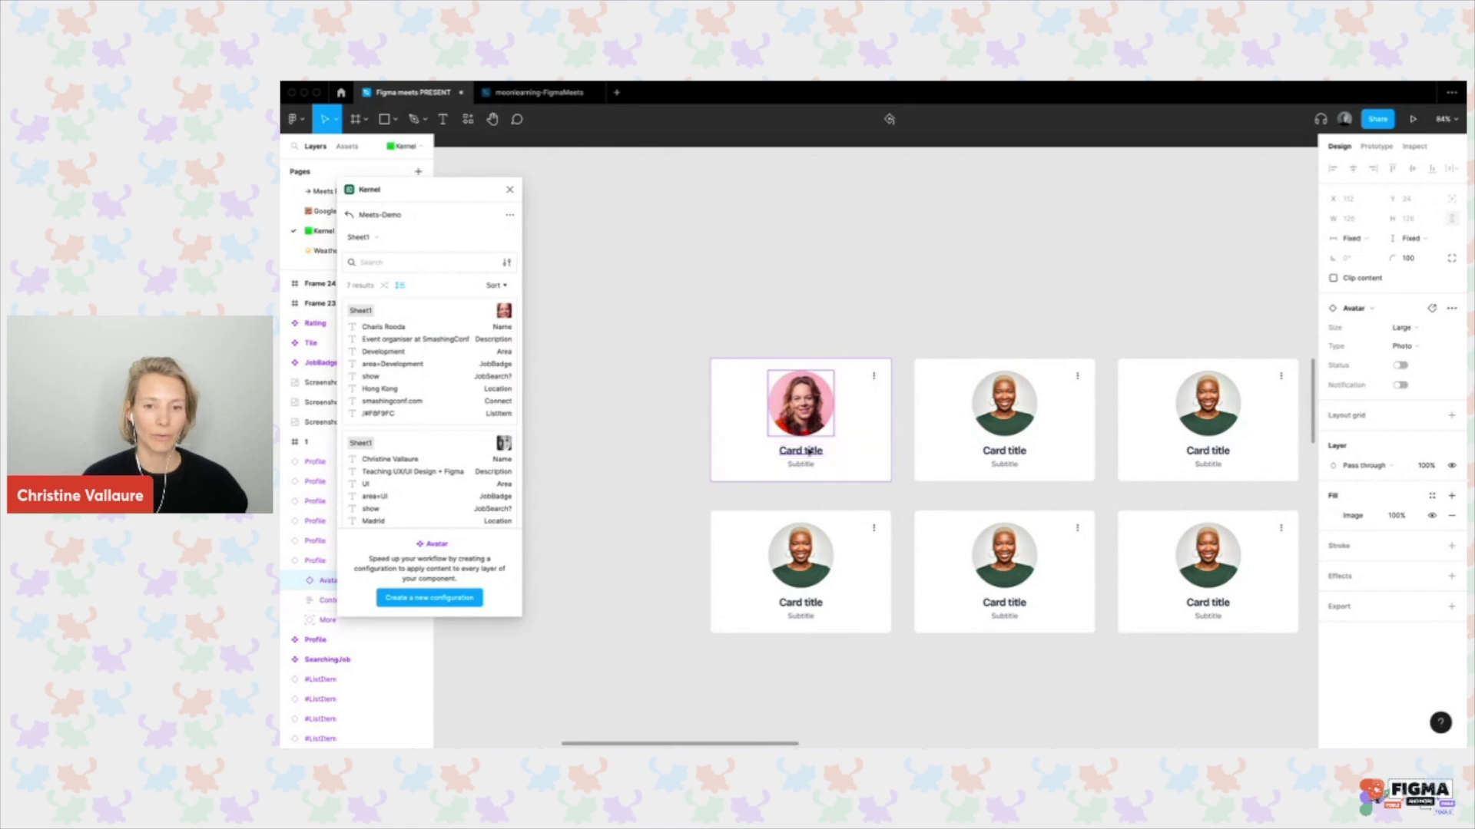
pyautogui.click(390, 459)
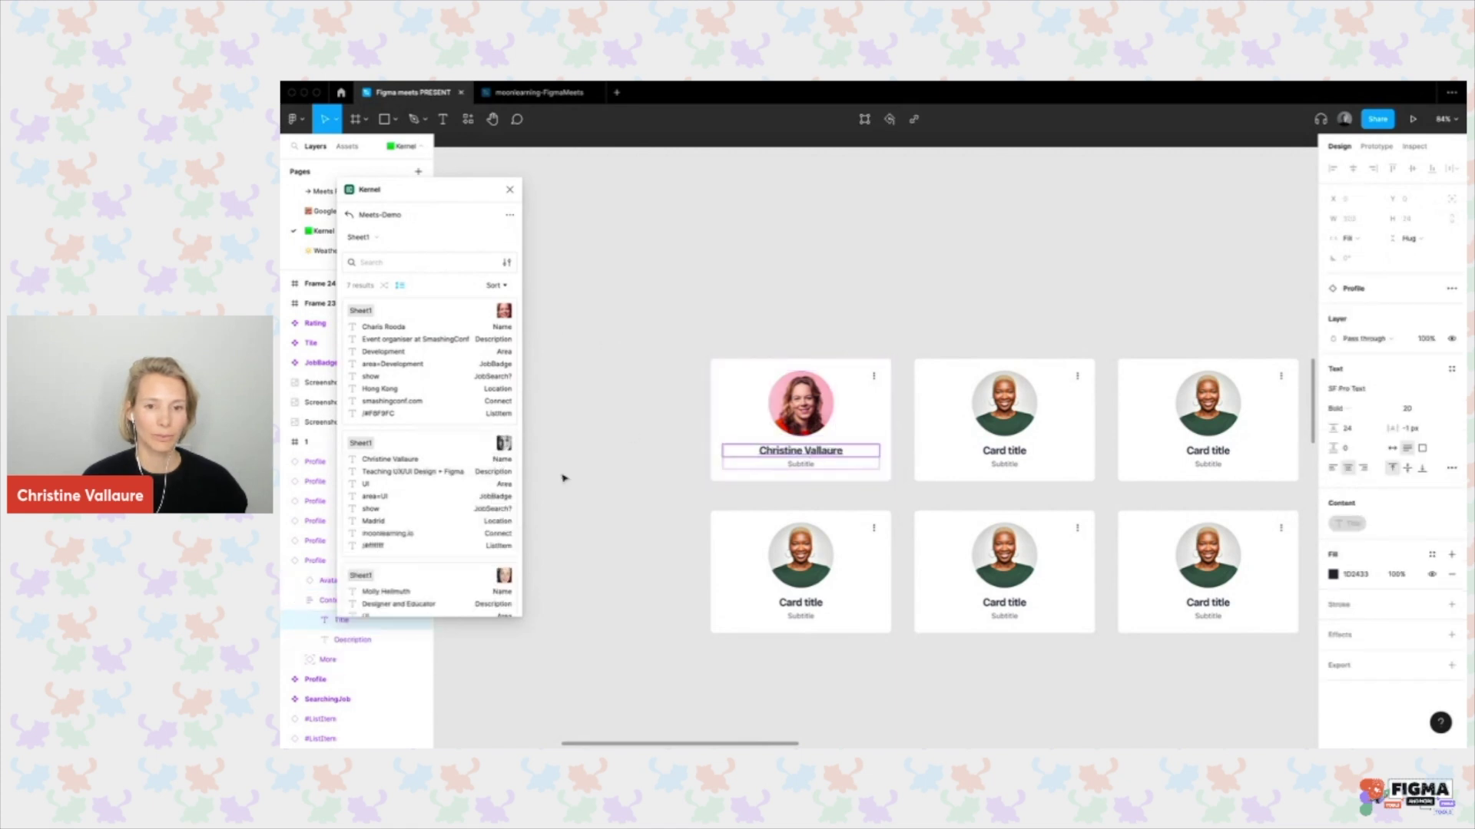
pyautogui.click(607, 447)
# Start a new Kernel configuration for the Profile component, based on its Default variant.
pyautogui.hscroll(-5, 647, 445)
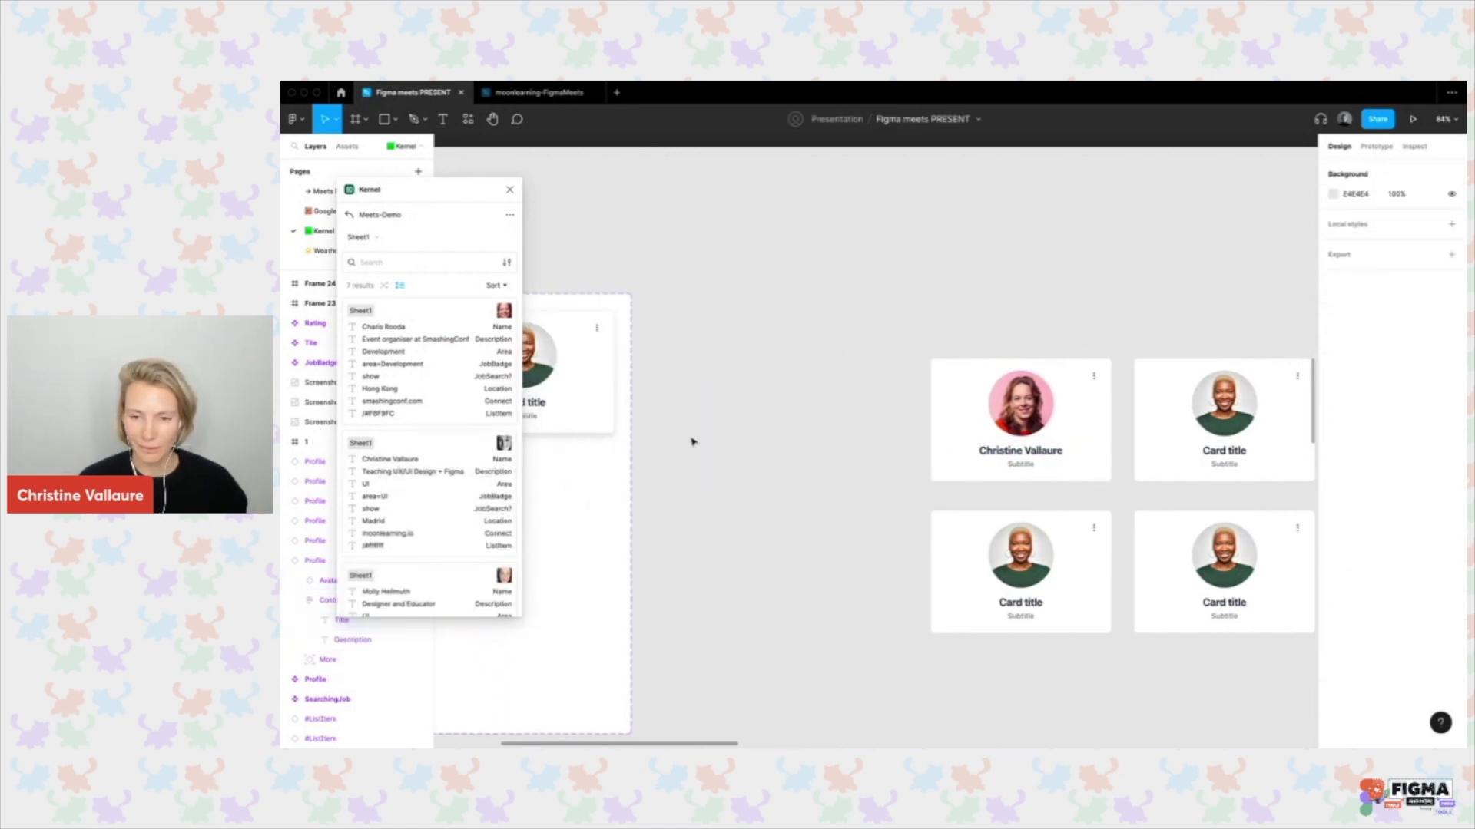
pyautogui.scroll(-3, 692, 441)
pyautogui.hscroll(-3, 695, 442)
pyautogui.scroll(1, 711, 439)
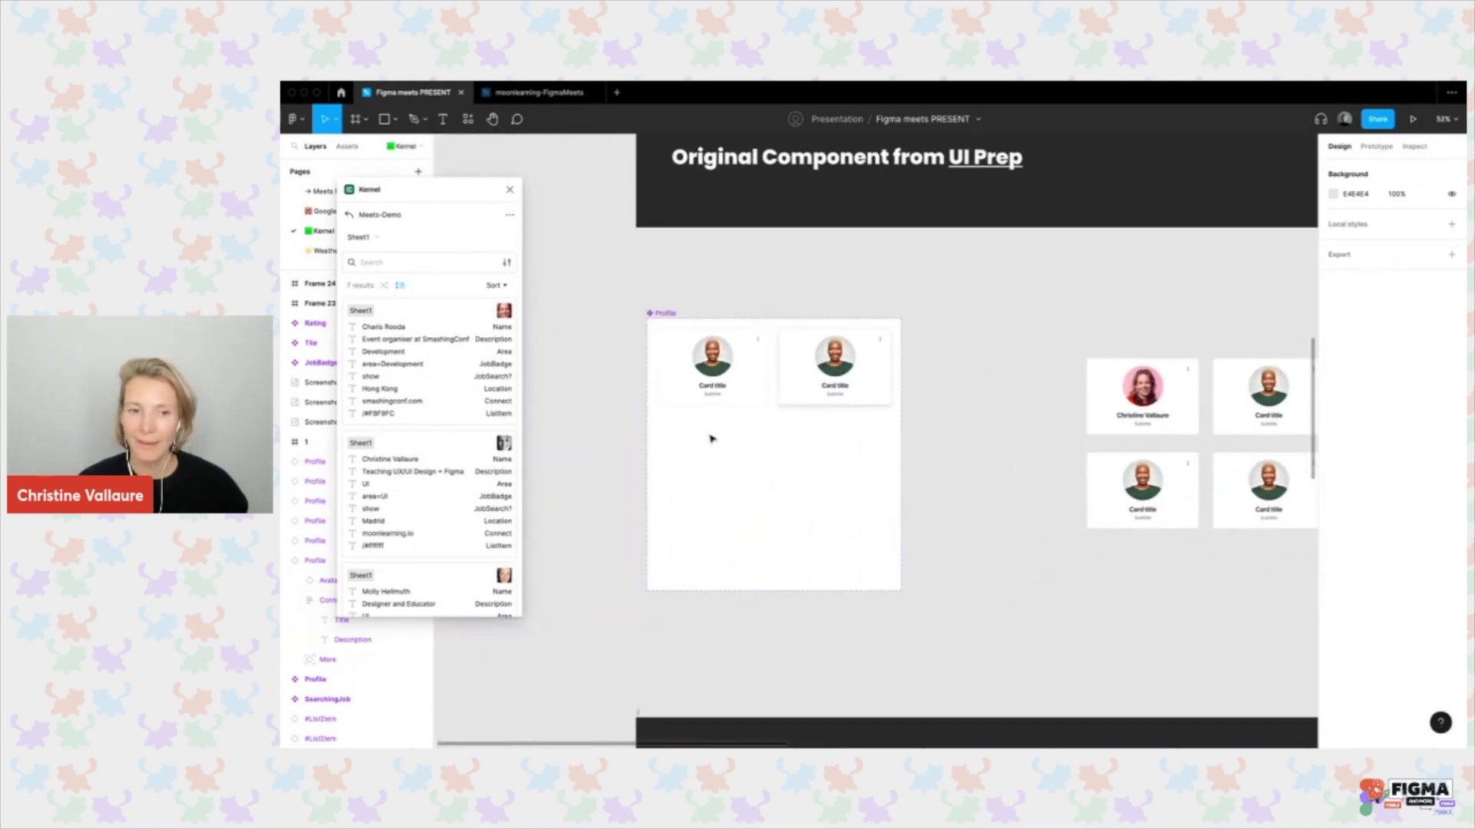
pyautogui.hscroll(2, 710, 438)
pyautogui.scroll(1, 710, 439)
pyautogui.click(714, 398)
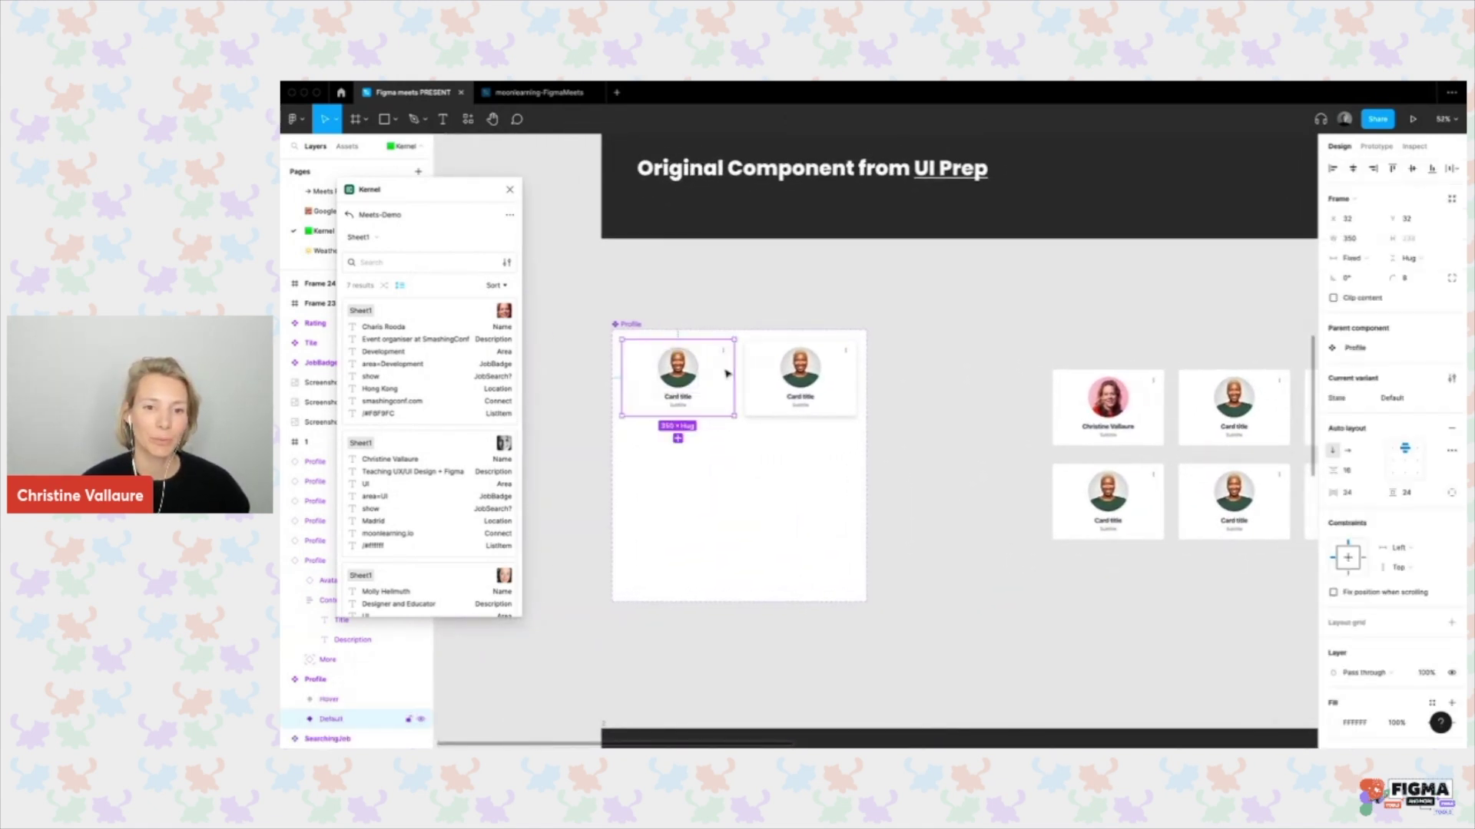
pyautogui.click(509, 215)
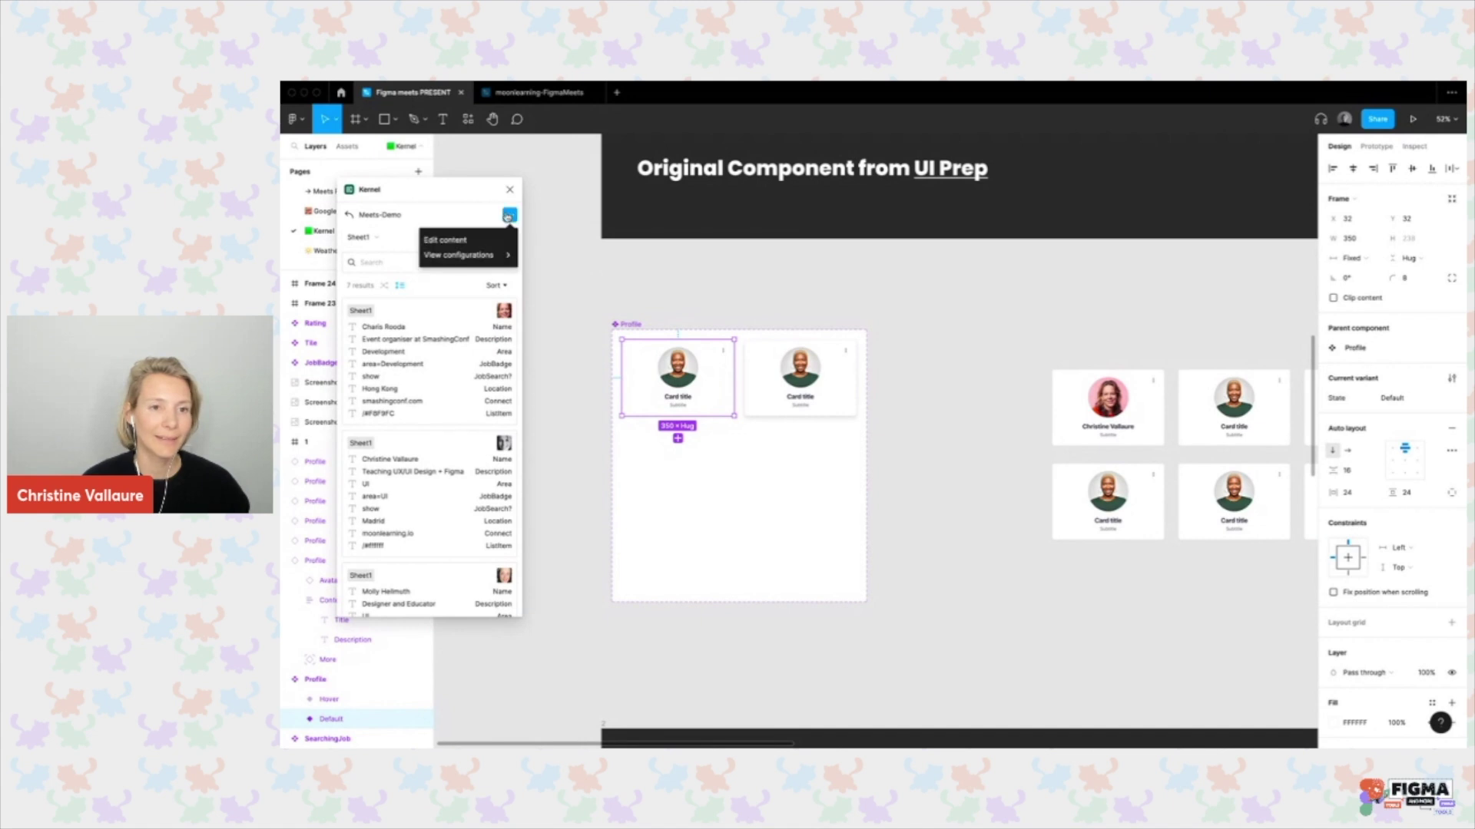
pyautogui.click(466, 258)
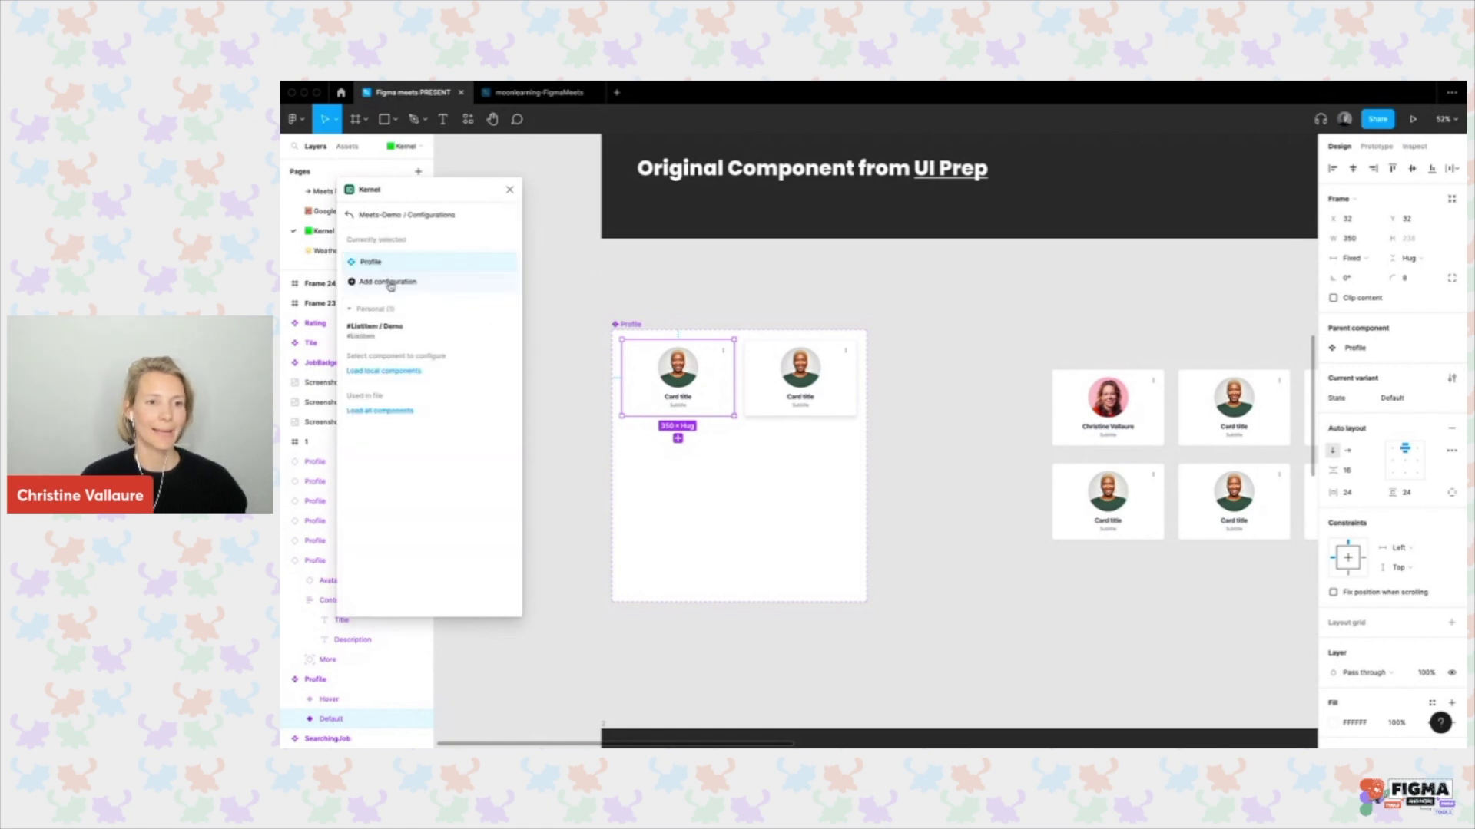
pyautogui.click(390, 283)
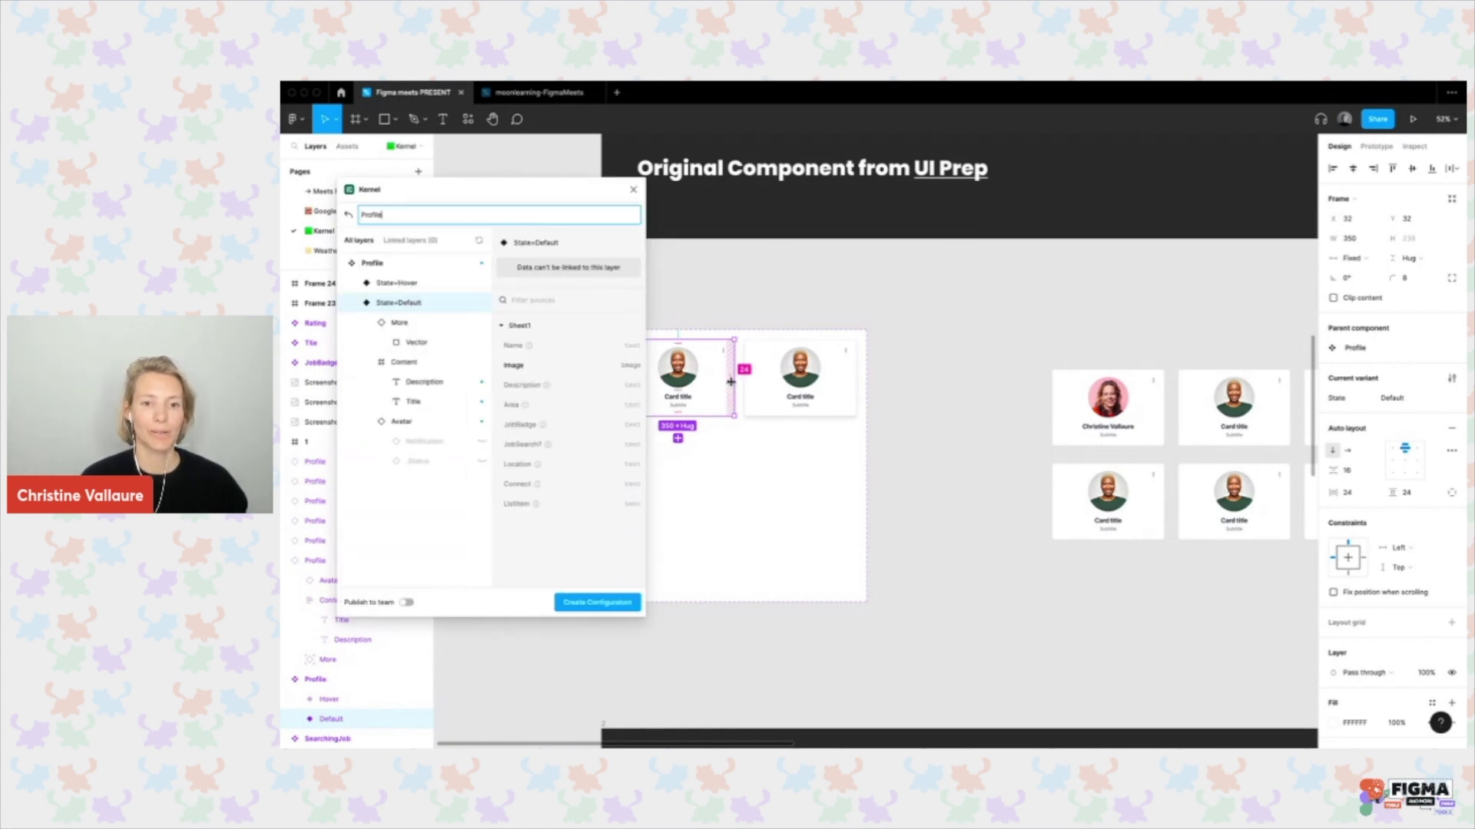
# Link the Avatar layer of the Default variant to the Image source from Sheet1.
pyautogui.hscroll(-3, 733, 388)
pyautogui.hscroll(1, 734, 388)
pyautogui.scroll(5, 775, 313)
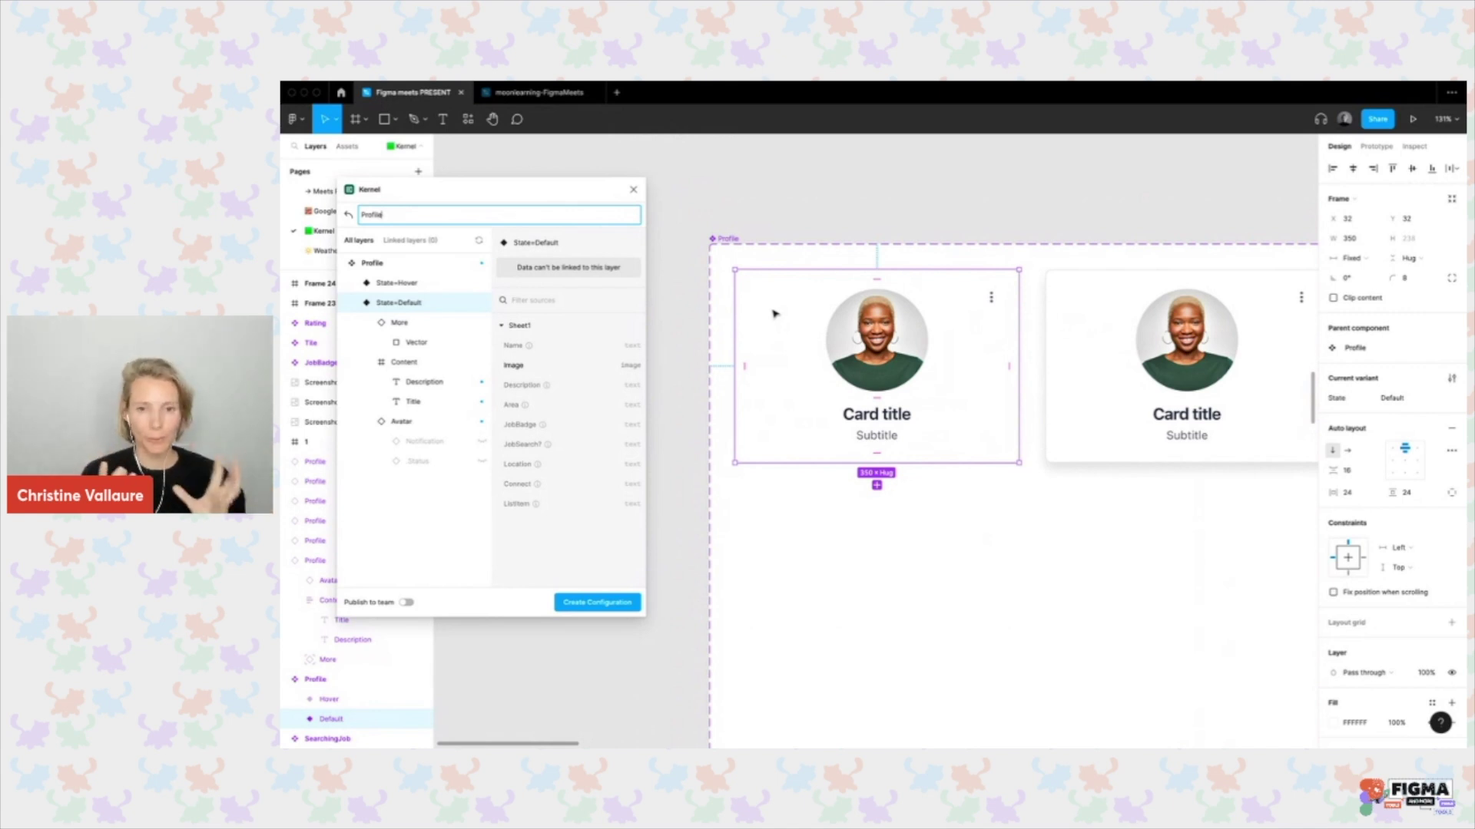
pyautogui.click(895, 367)
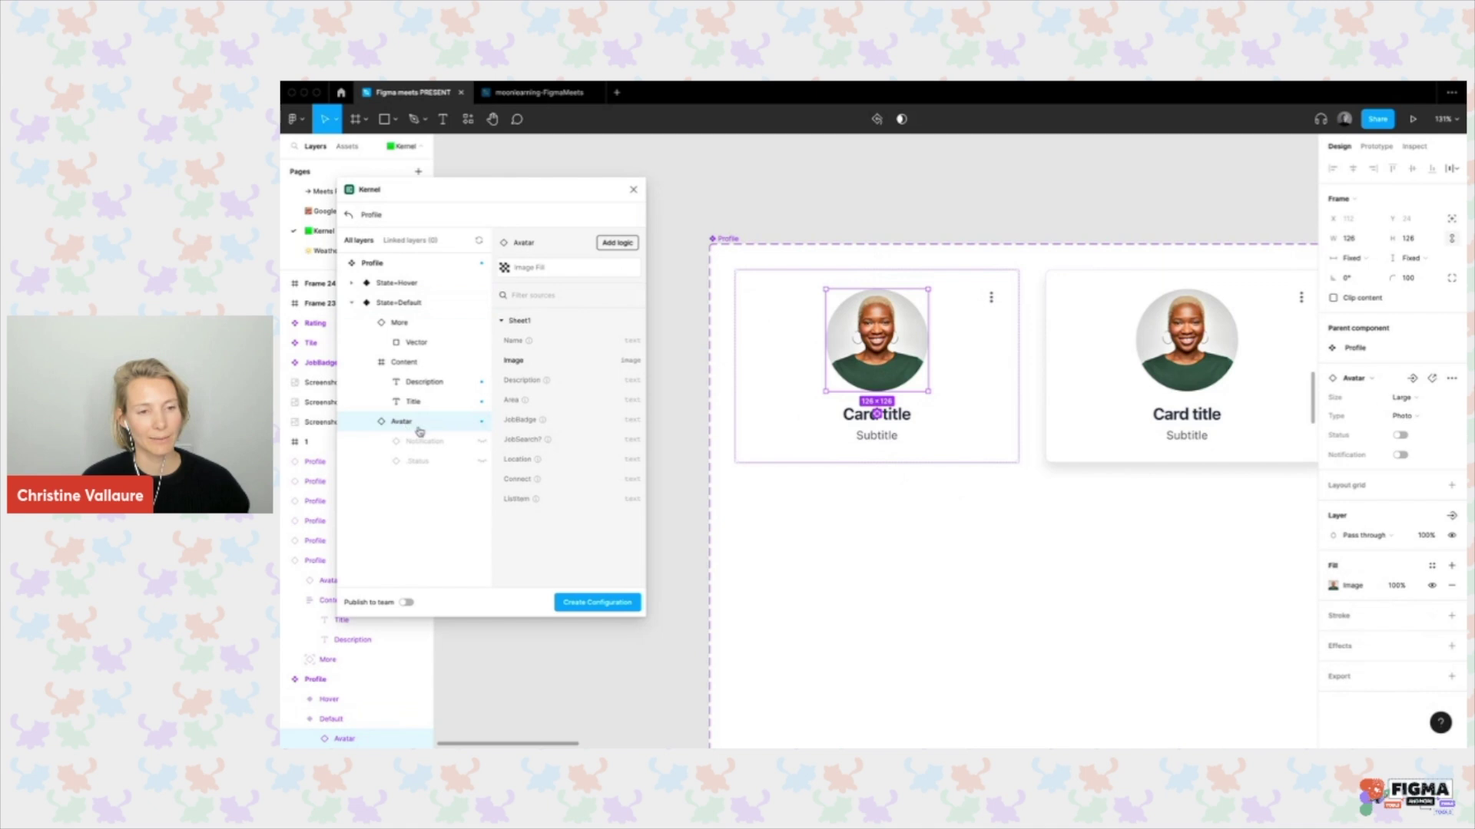
pyautogui.click(517, 364)
# Link the Title layer to the Name source and the Description layer to the Description source.
pyautogui.click(434, 401)
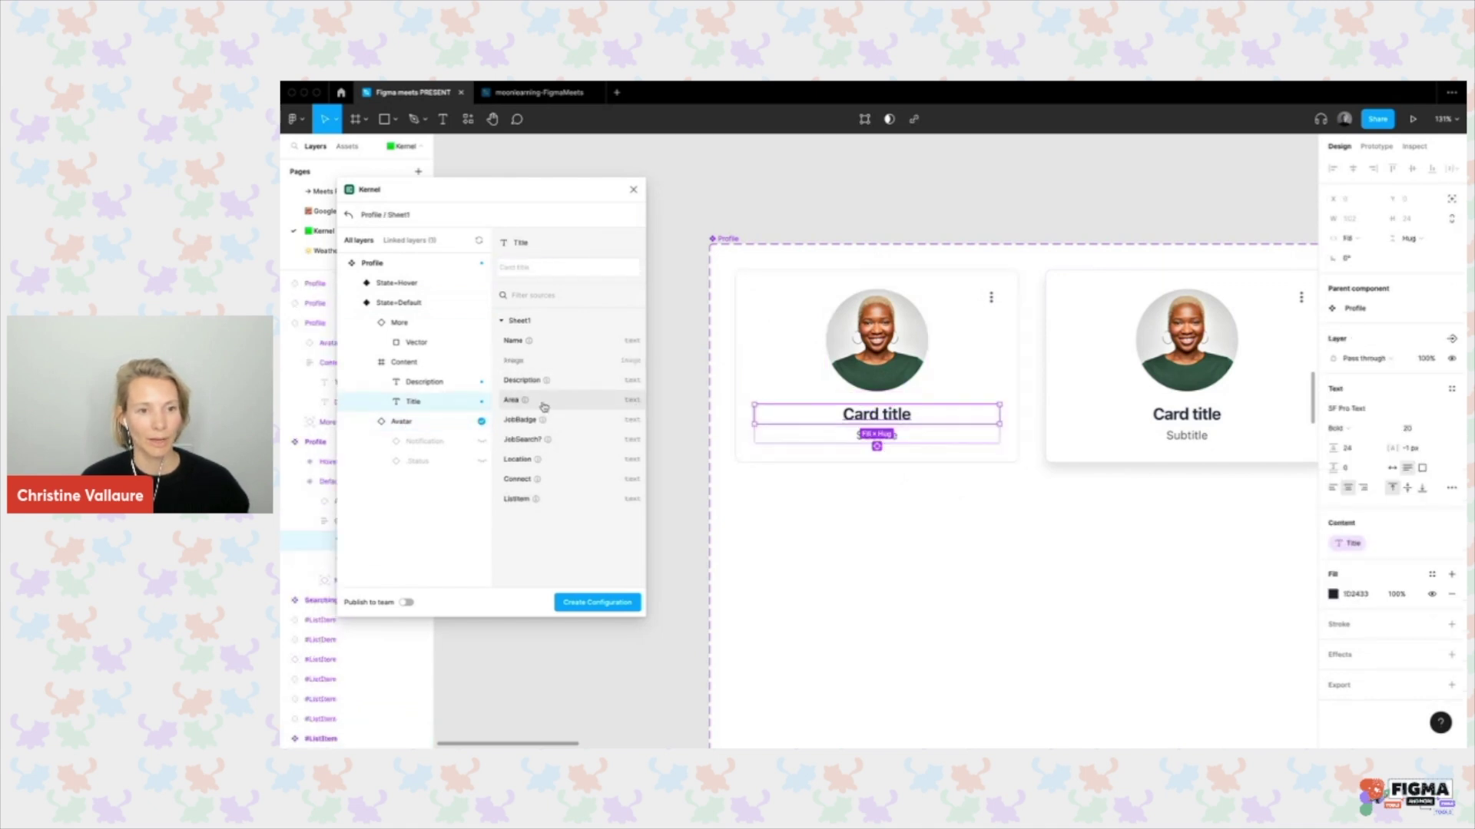
pyautogui.click(512, 341)
pyautogui.click(834, 439)
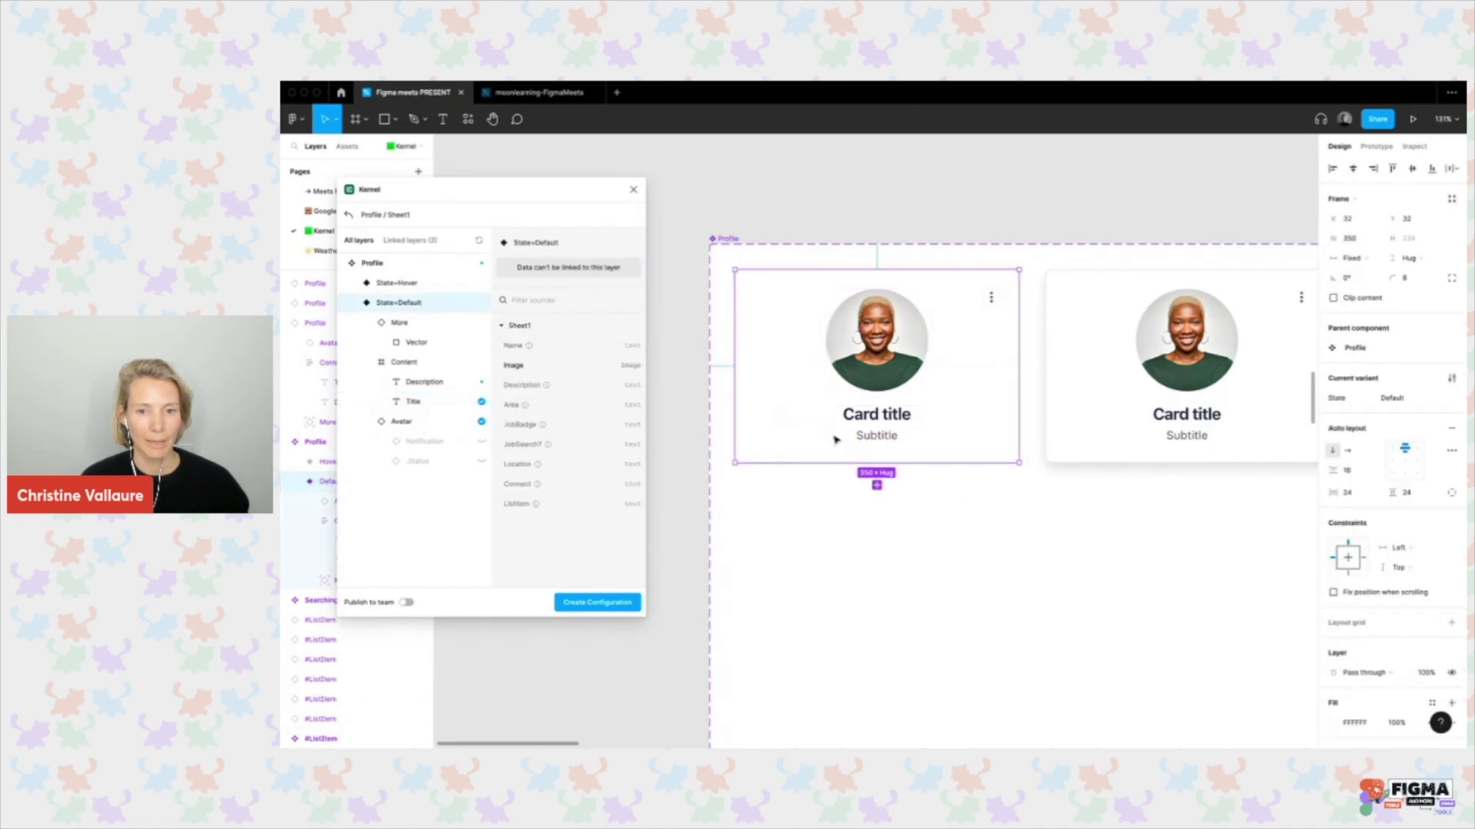
pyautogui.click(871, 438)
pyautogui.click(525, 380)
pyautogui.click(902, 556)
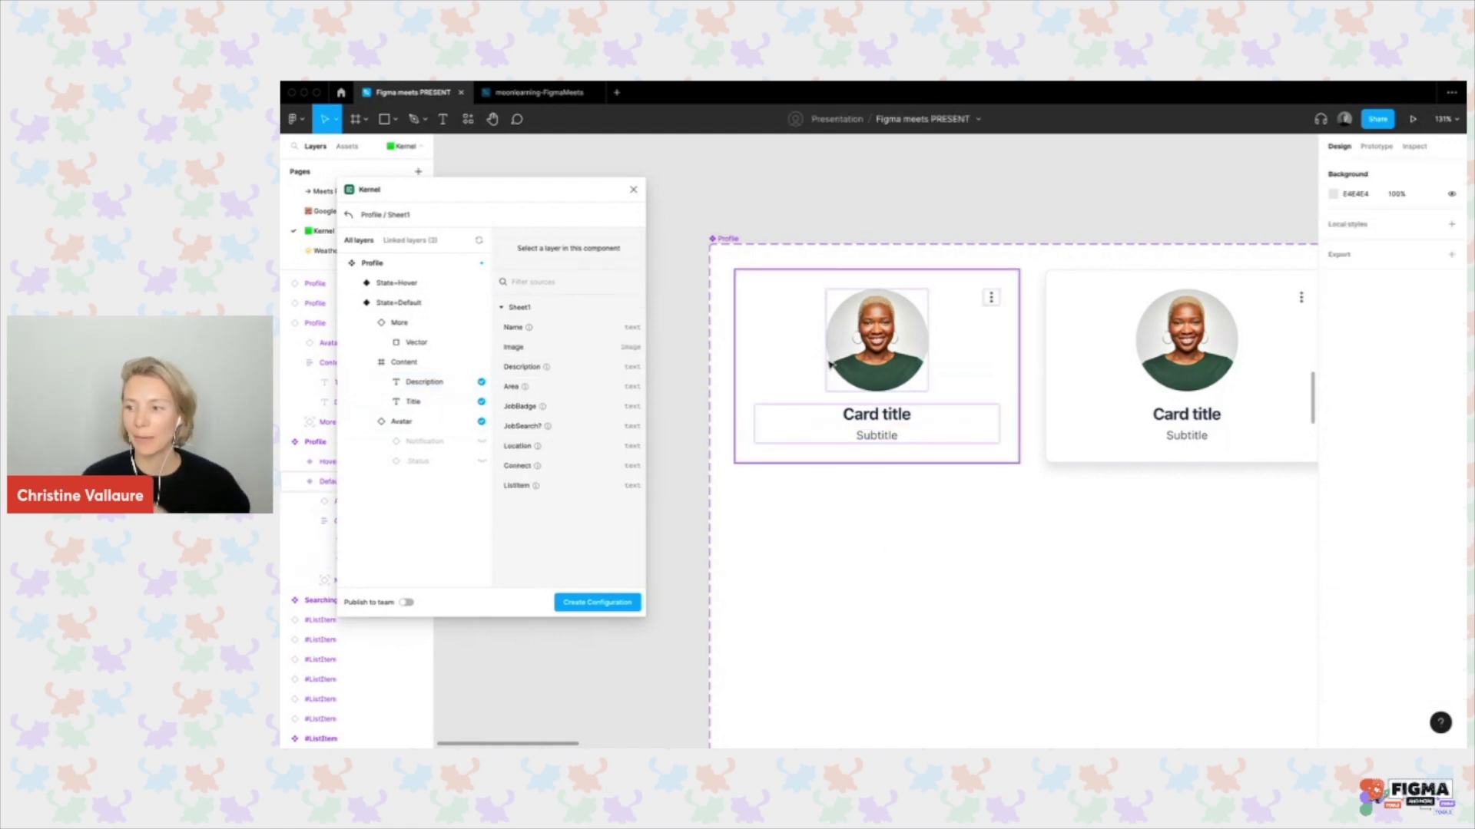
# Create the configuration and save it under the name Profile / Sheet1.
pyautogui.scroll(-5, 866, 415)
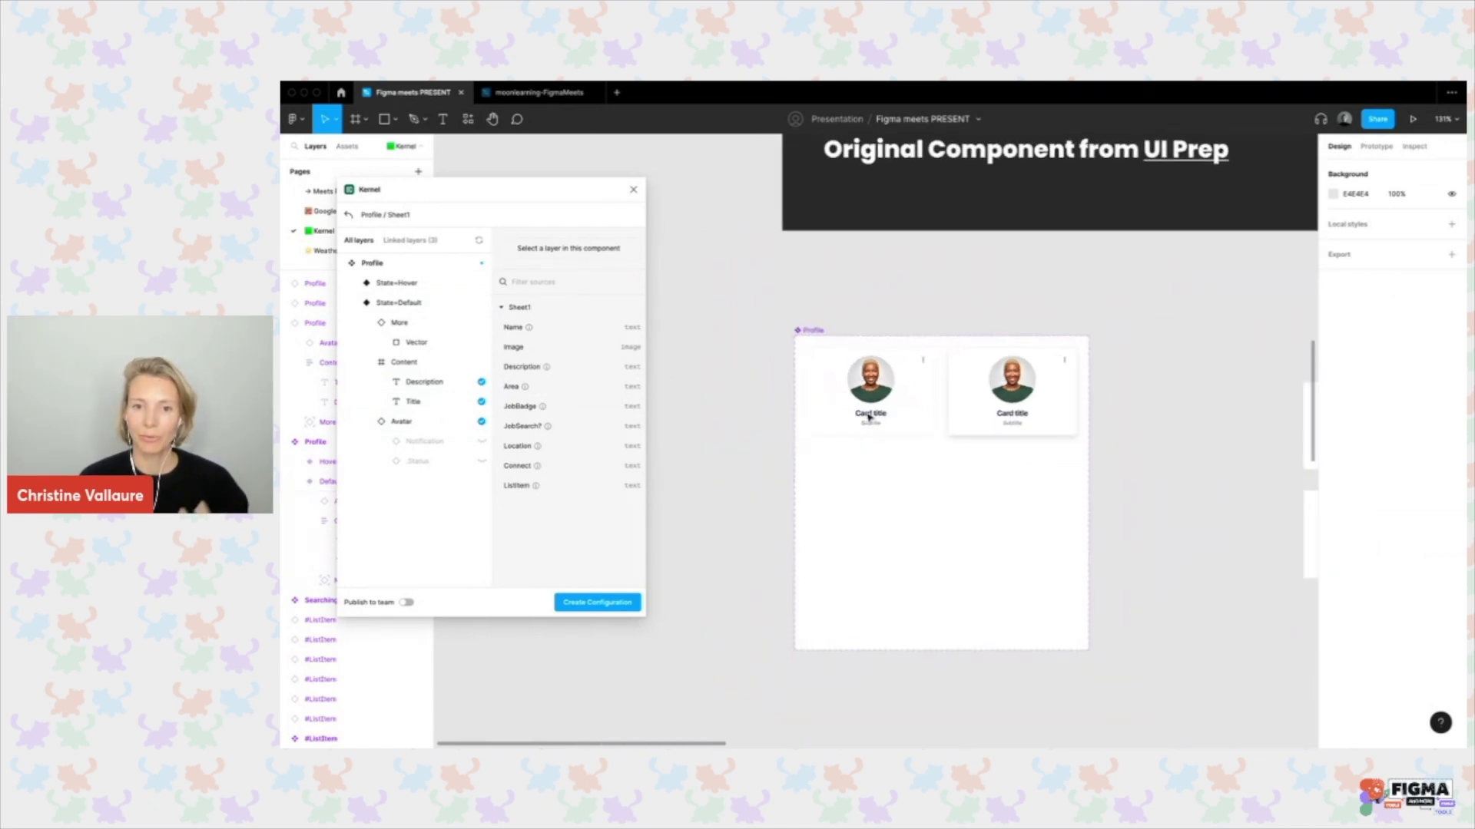
pyautogui.scroll(-3, 868, 416)
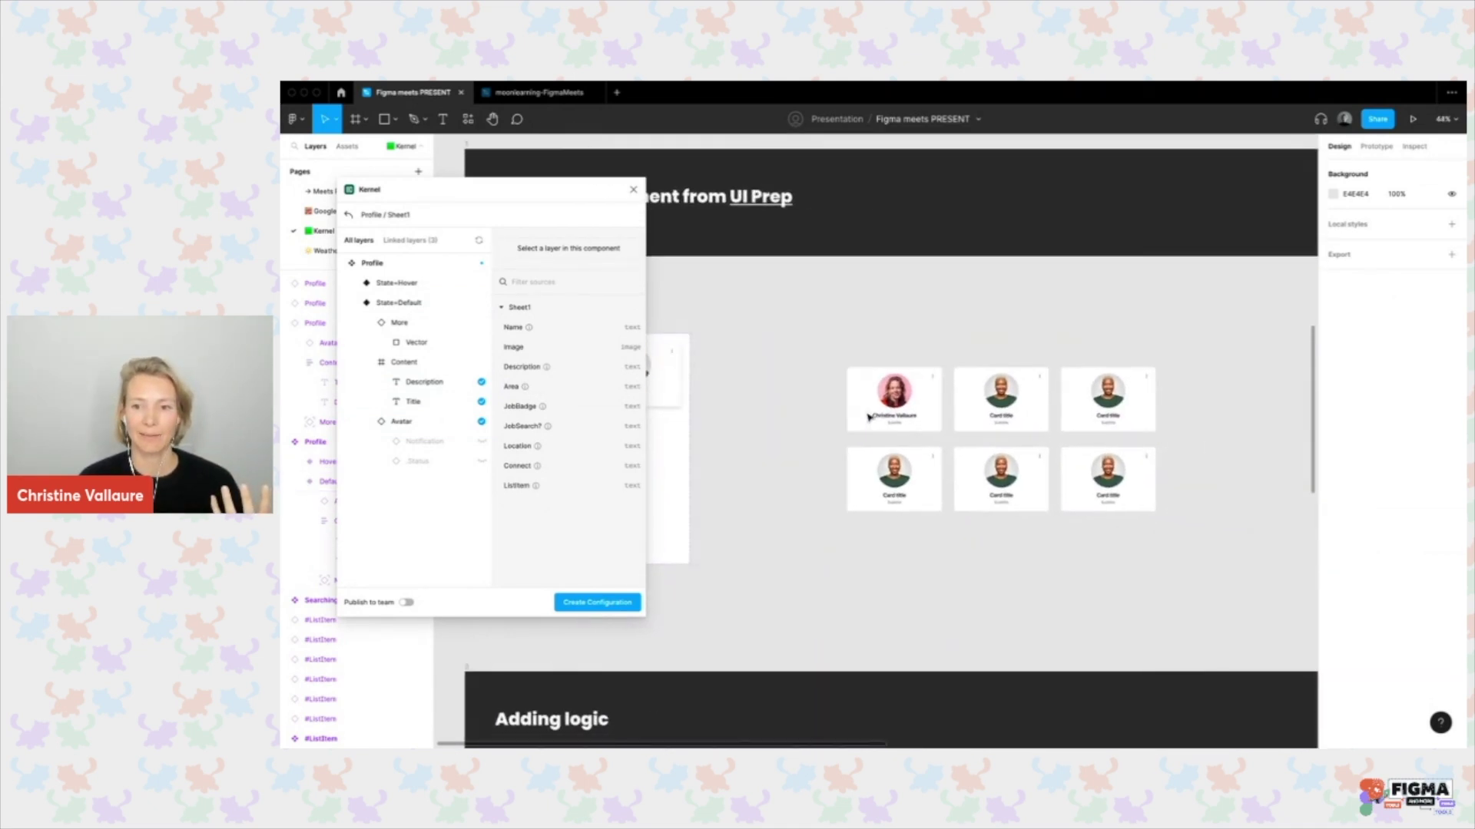
pyautogui.hscroll(1, 867, 417)
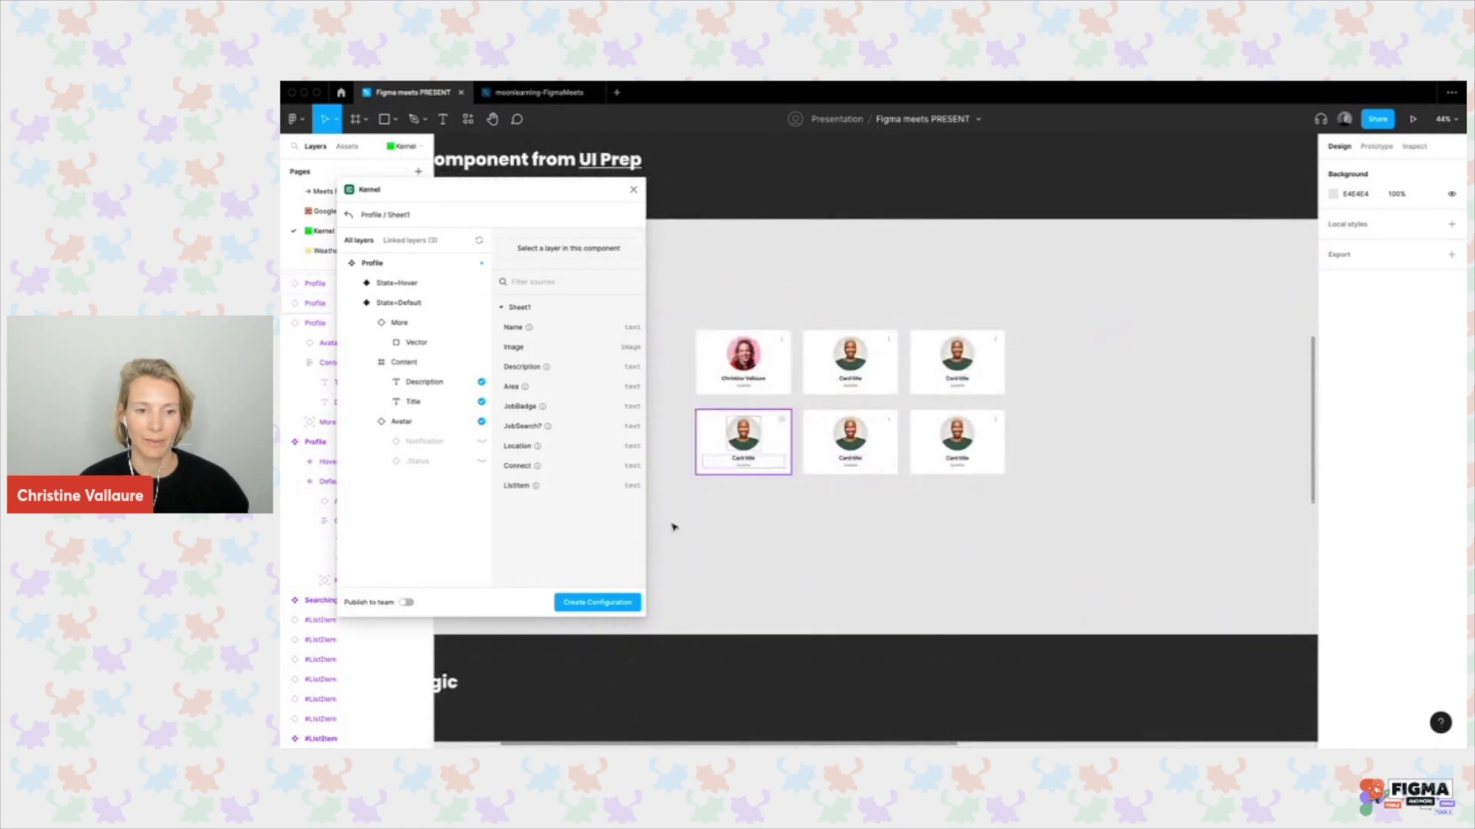
pyautogui.click(593, 603)
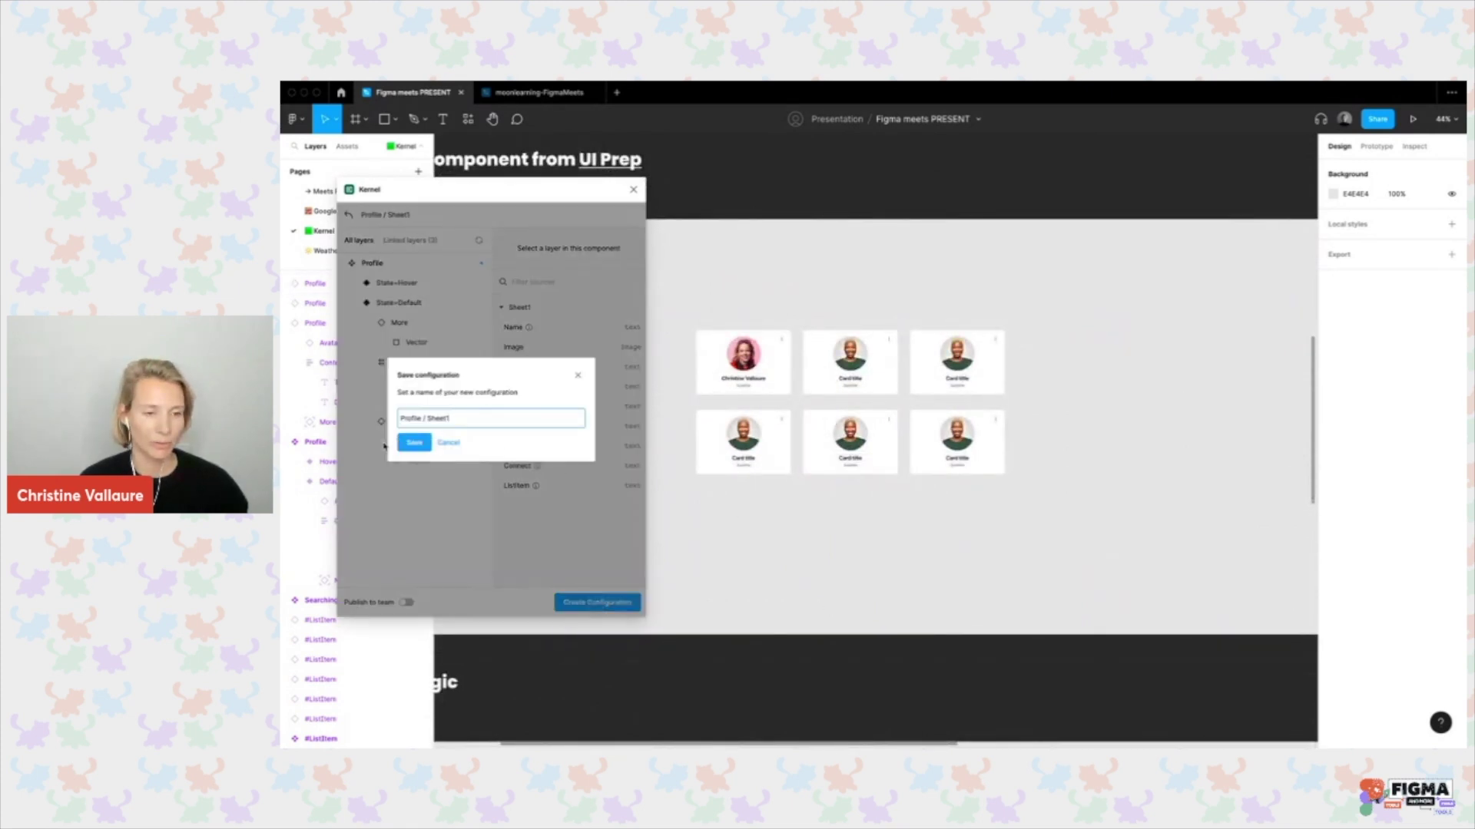
pyautogui.click(414, 443)
# Apply the Profile configuration's sheet content to all six profile cards at once.
pyautogui.hscroll(-3, 846, 536)
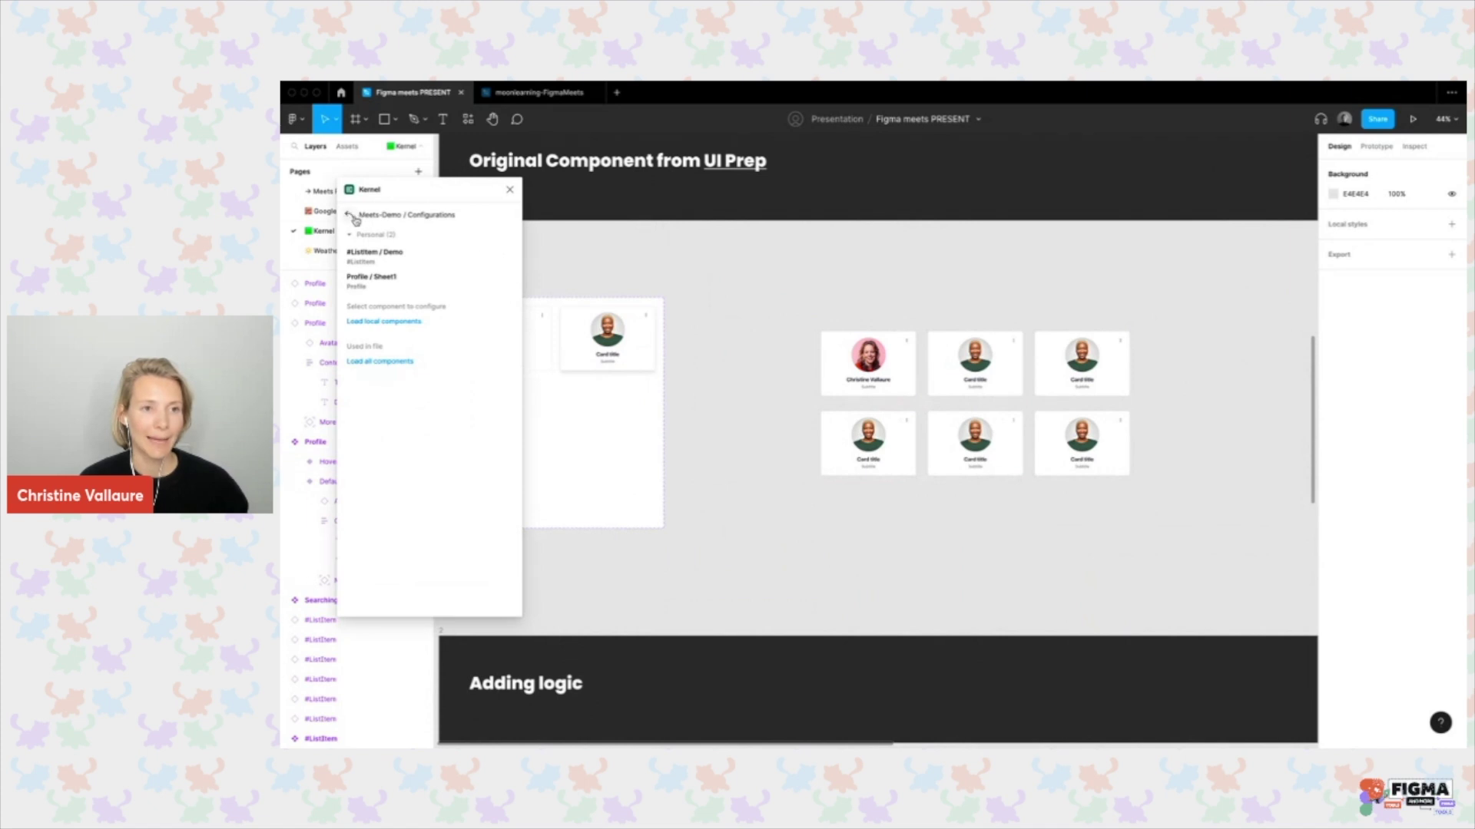
pyautogui.moveTo(795, 297); pyautogui.dragTo(1160, 492)
pyautogui.click(382, 283)
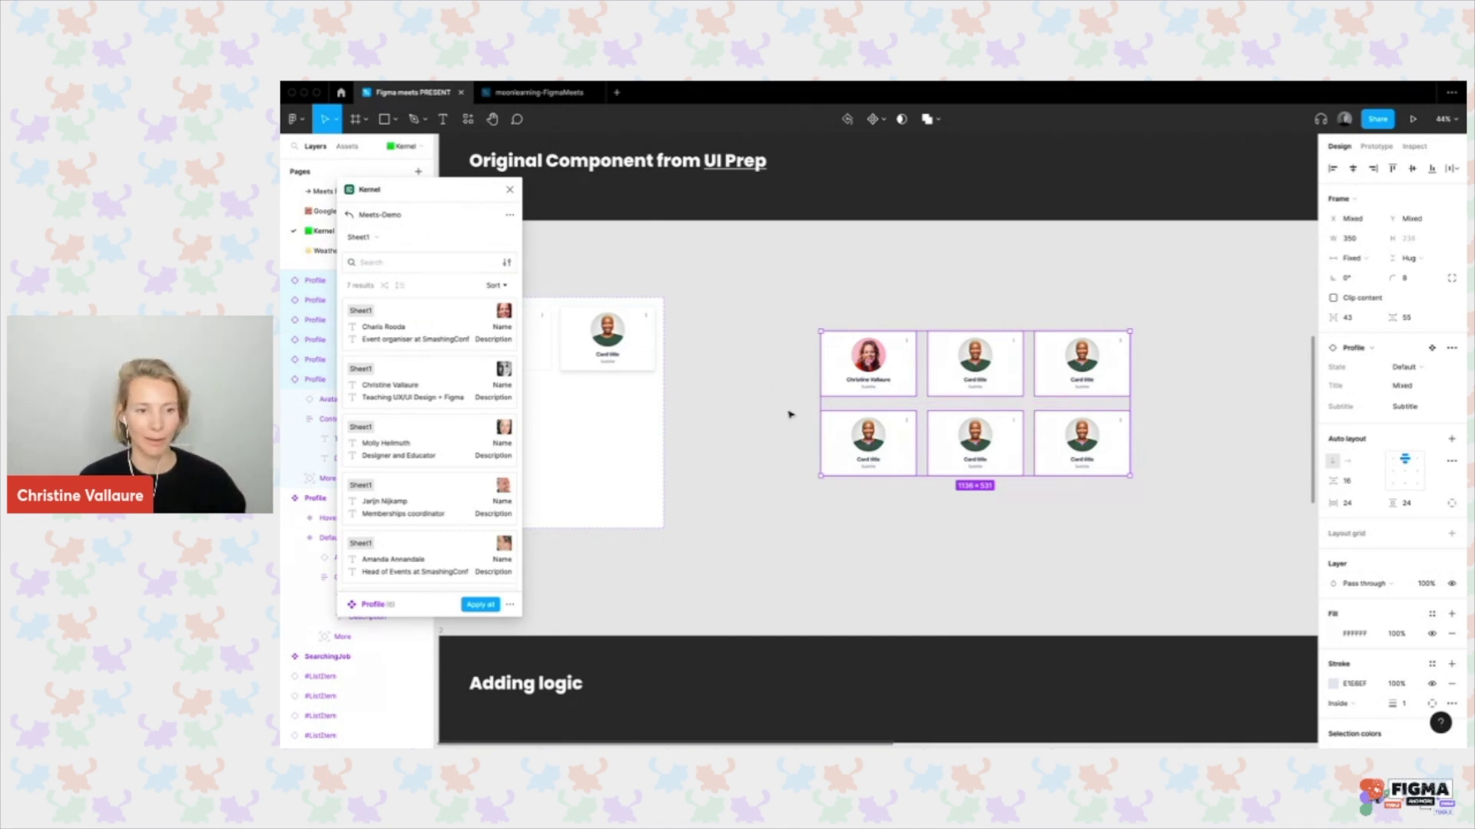
pyautogui.click(482, 606)
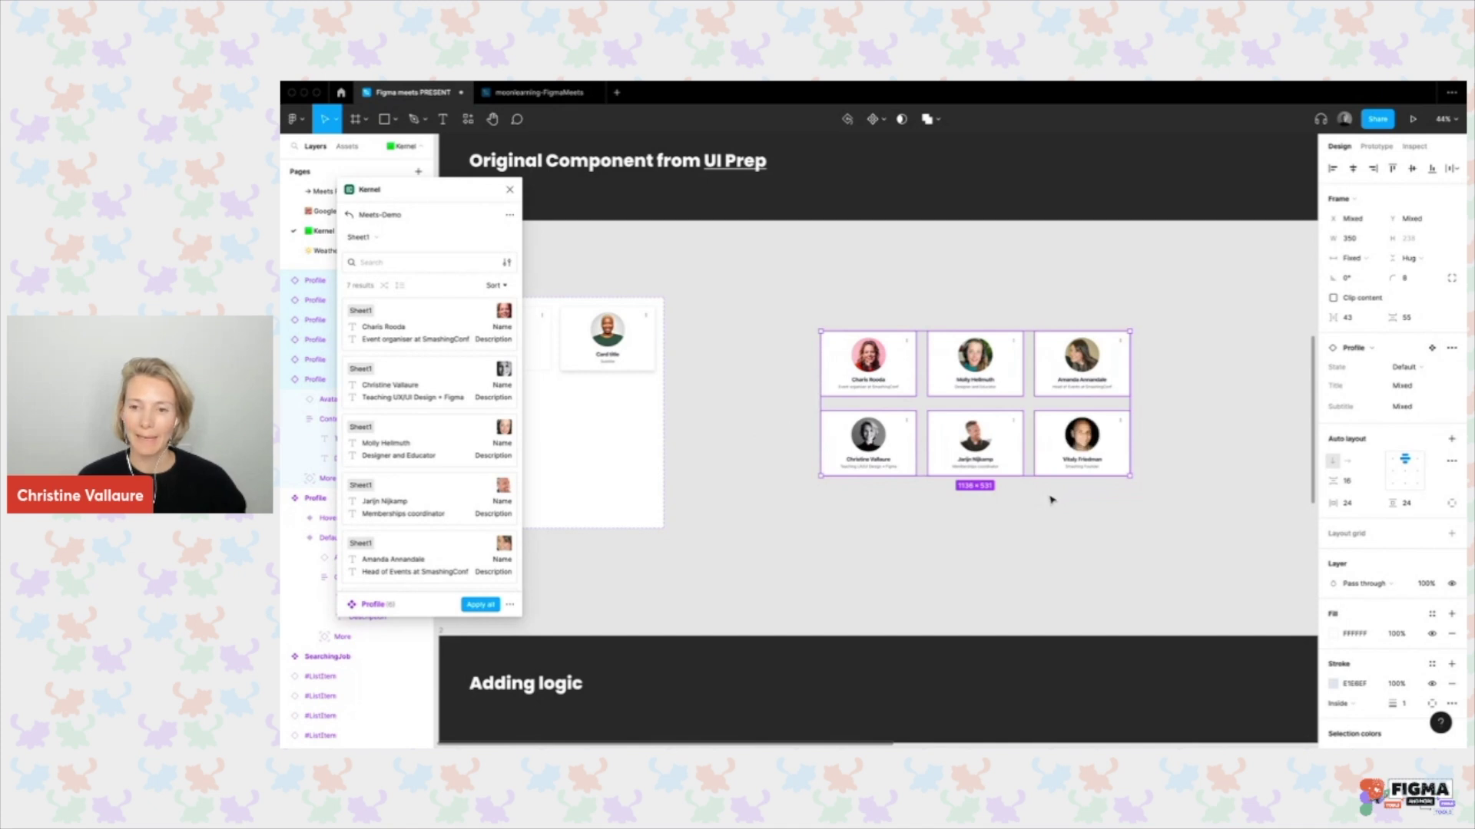
# Open the #ListItem / Demo configuration for the #ListItem component in the Adding logic section.
pyautogui.hscroll(-5, 1020, 438)
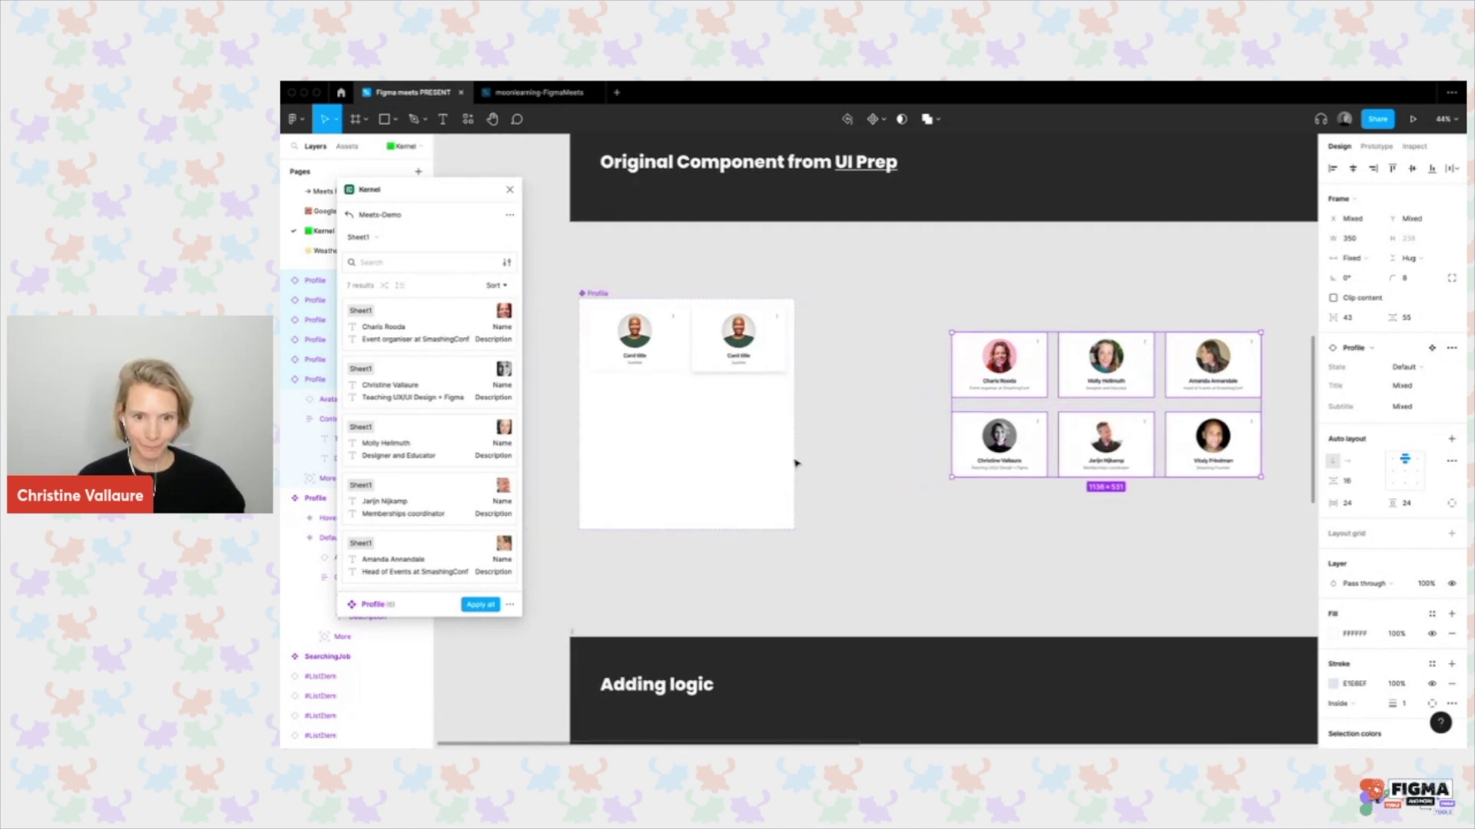
pyautogui.scroll(-10, 795, 461)
pyautogui.scroll(10, 796, 462)
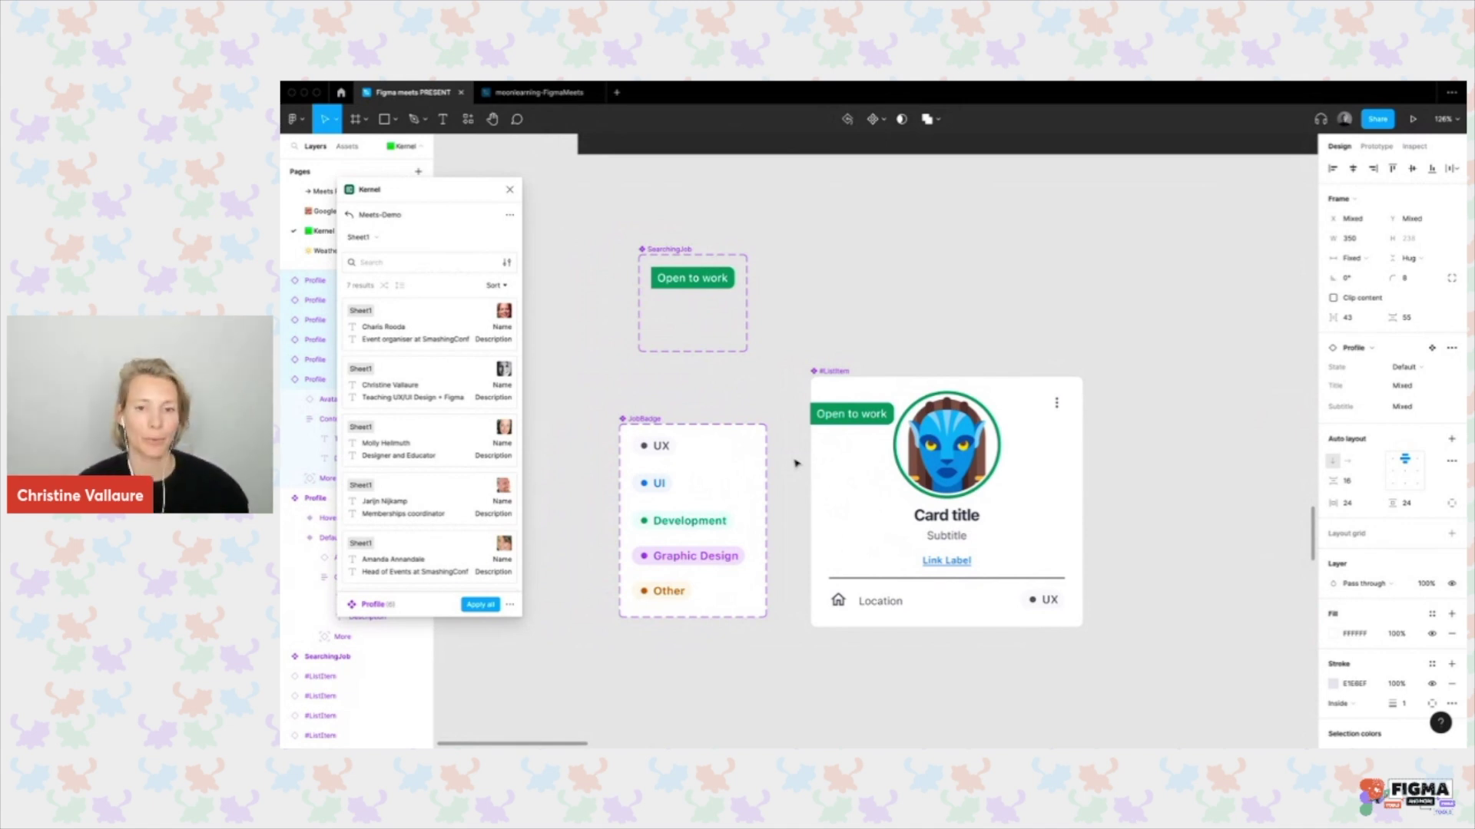
pyautogui.click(875, 415)
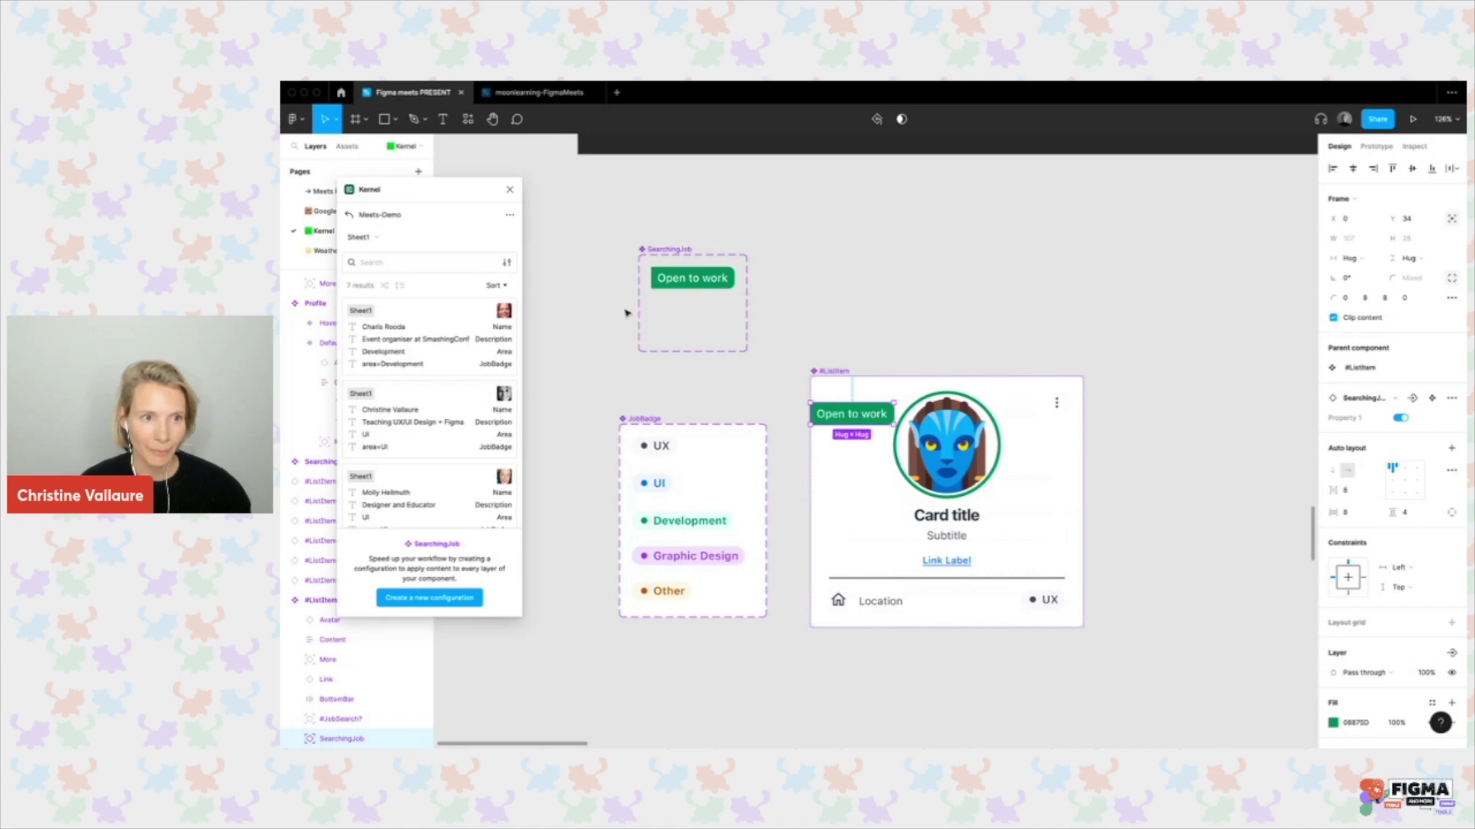
pyautogui.click(509, 215)
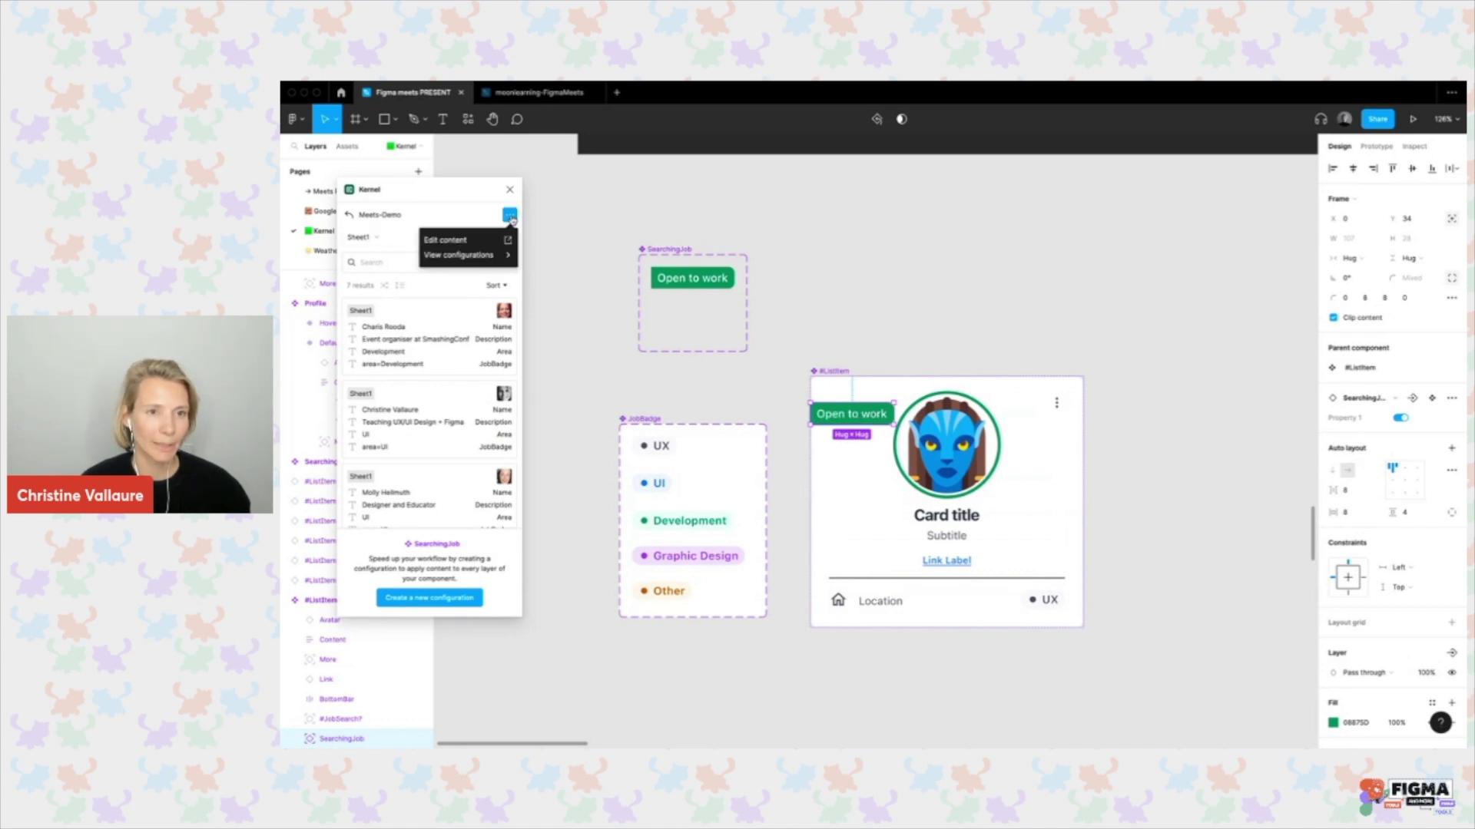
pyautogui.click(480, 254)
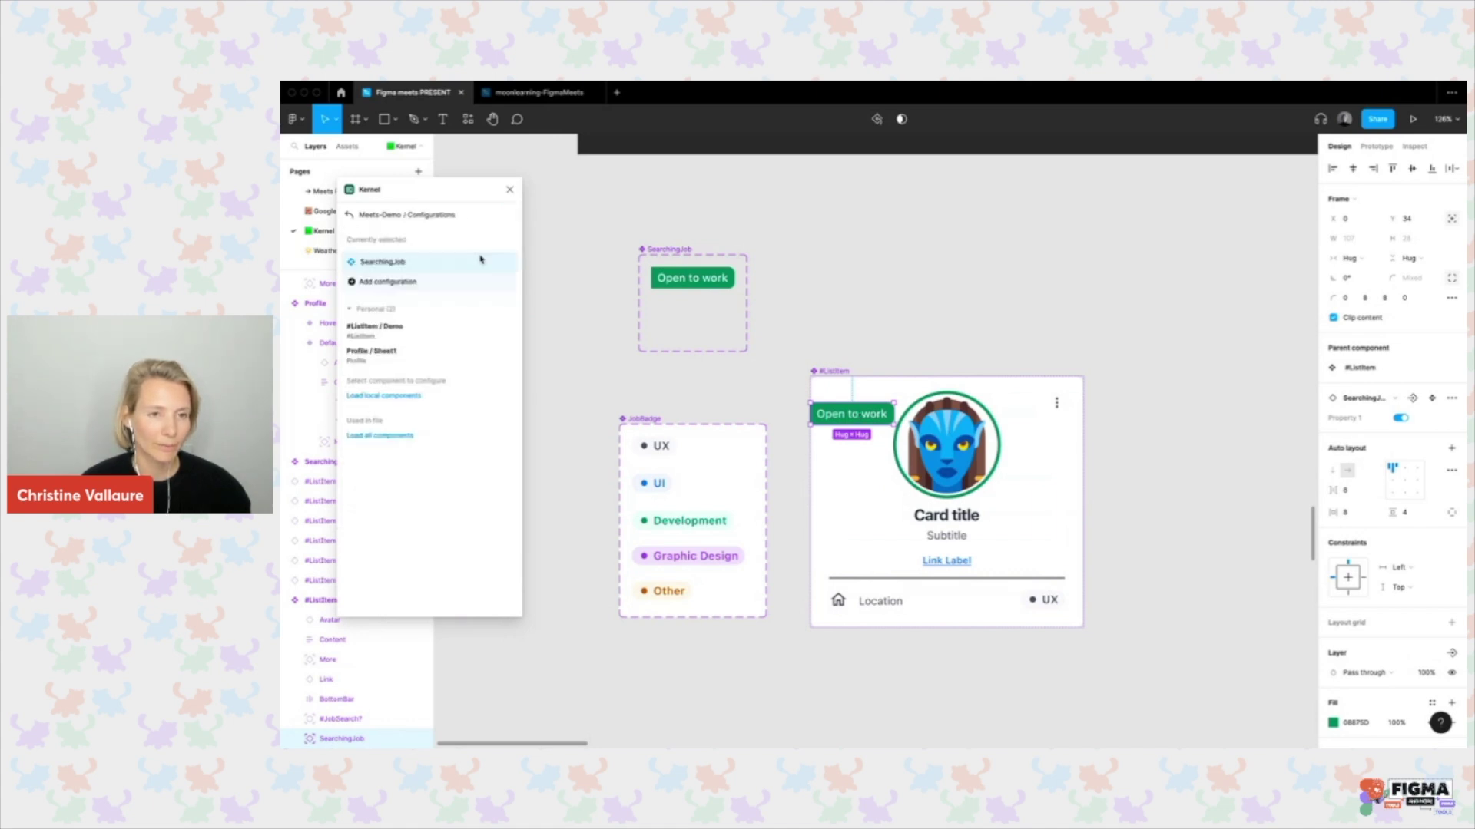
pyautogui.click(818, 322)
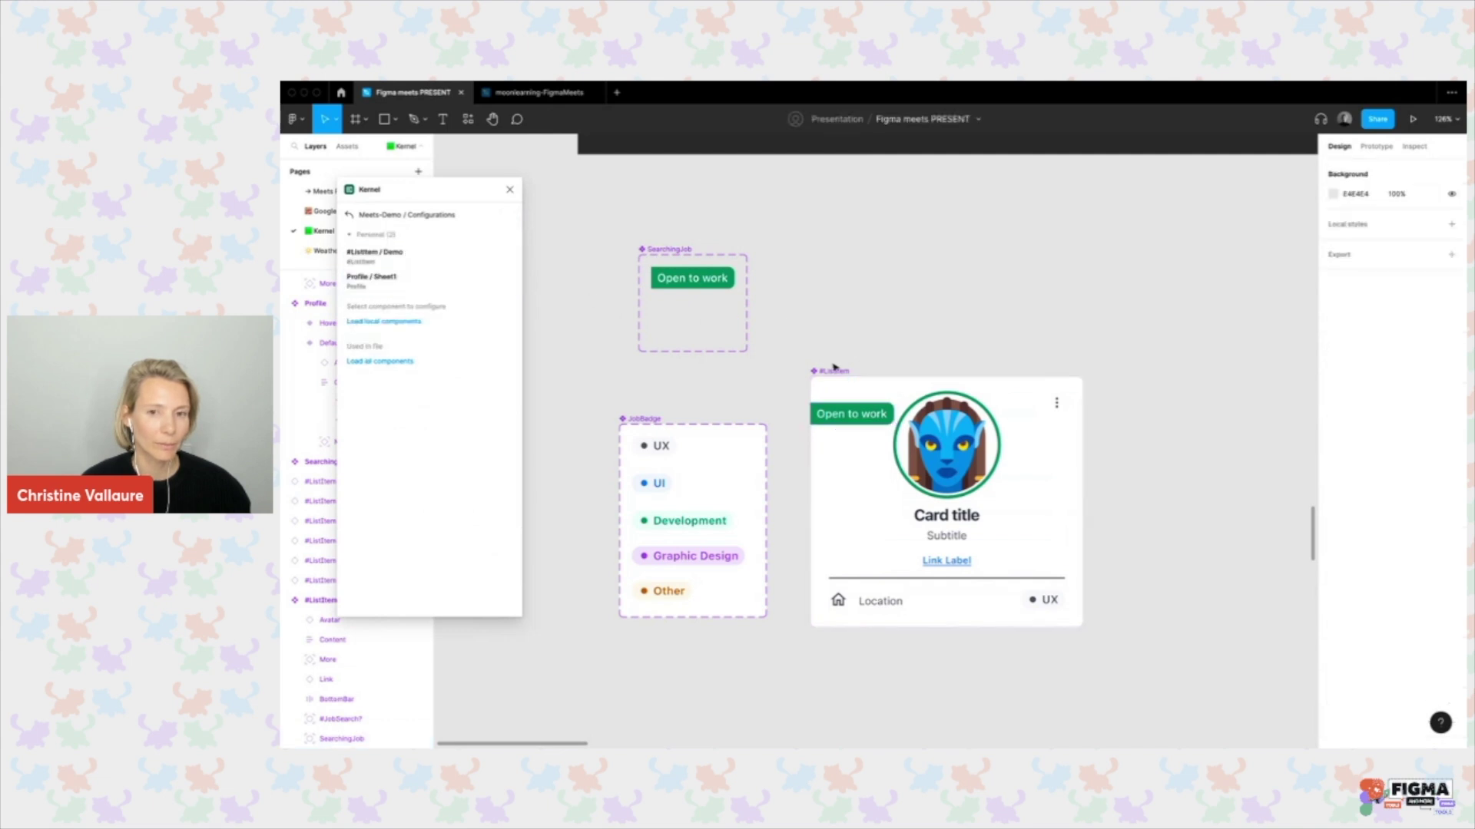
pyautogui.click(833, 371)
pyautogui.click(501, 288)
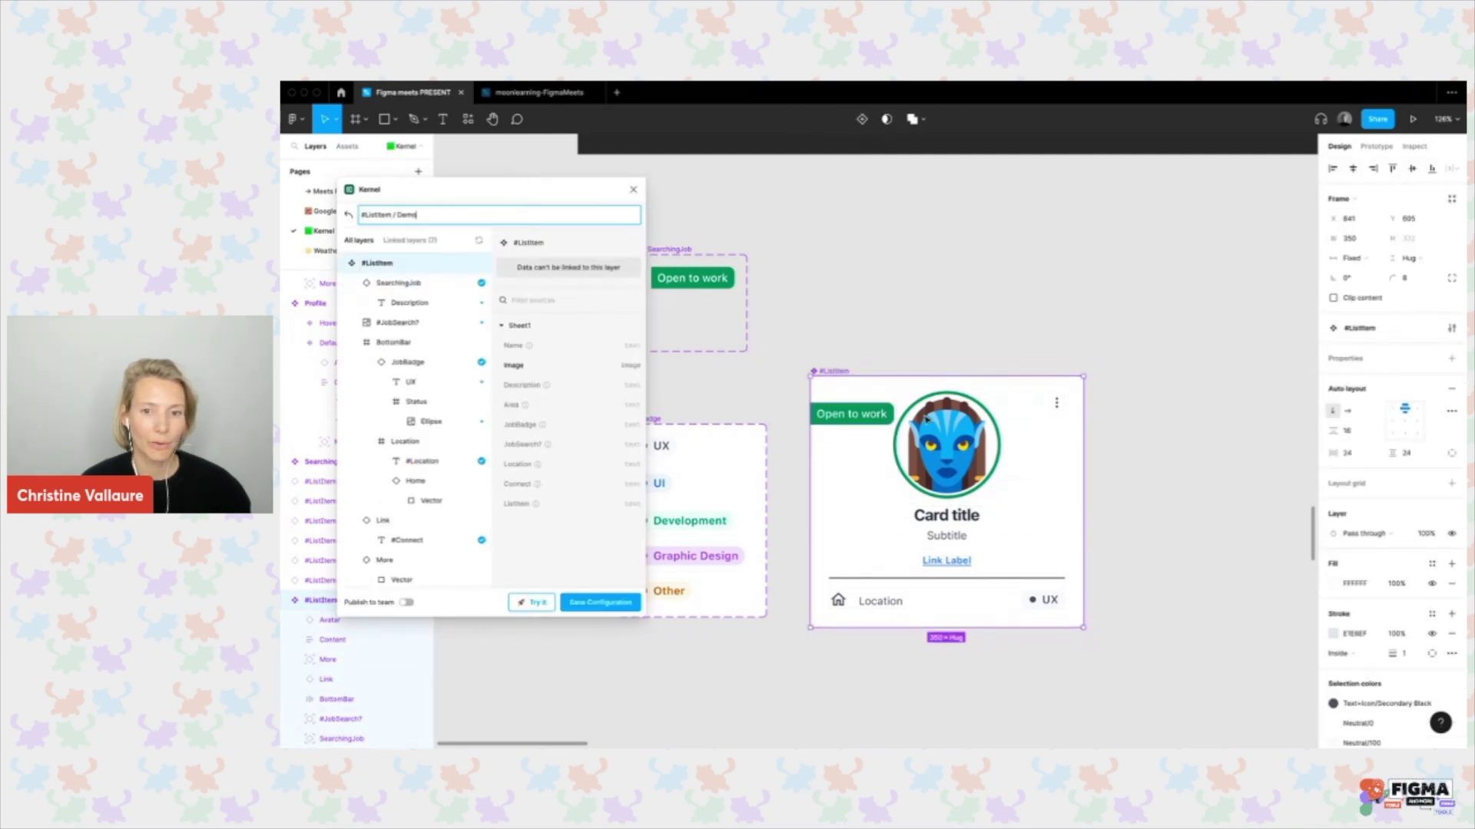
# Remove the existing logic rule from the SearchingJob badge layer.
pyautogui.scroll(-2, 932, 423)
pyautogui.hscroll(-3, 932, 424)
pyautogui.click(968, 363)
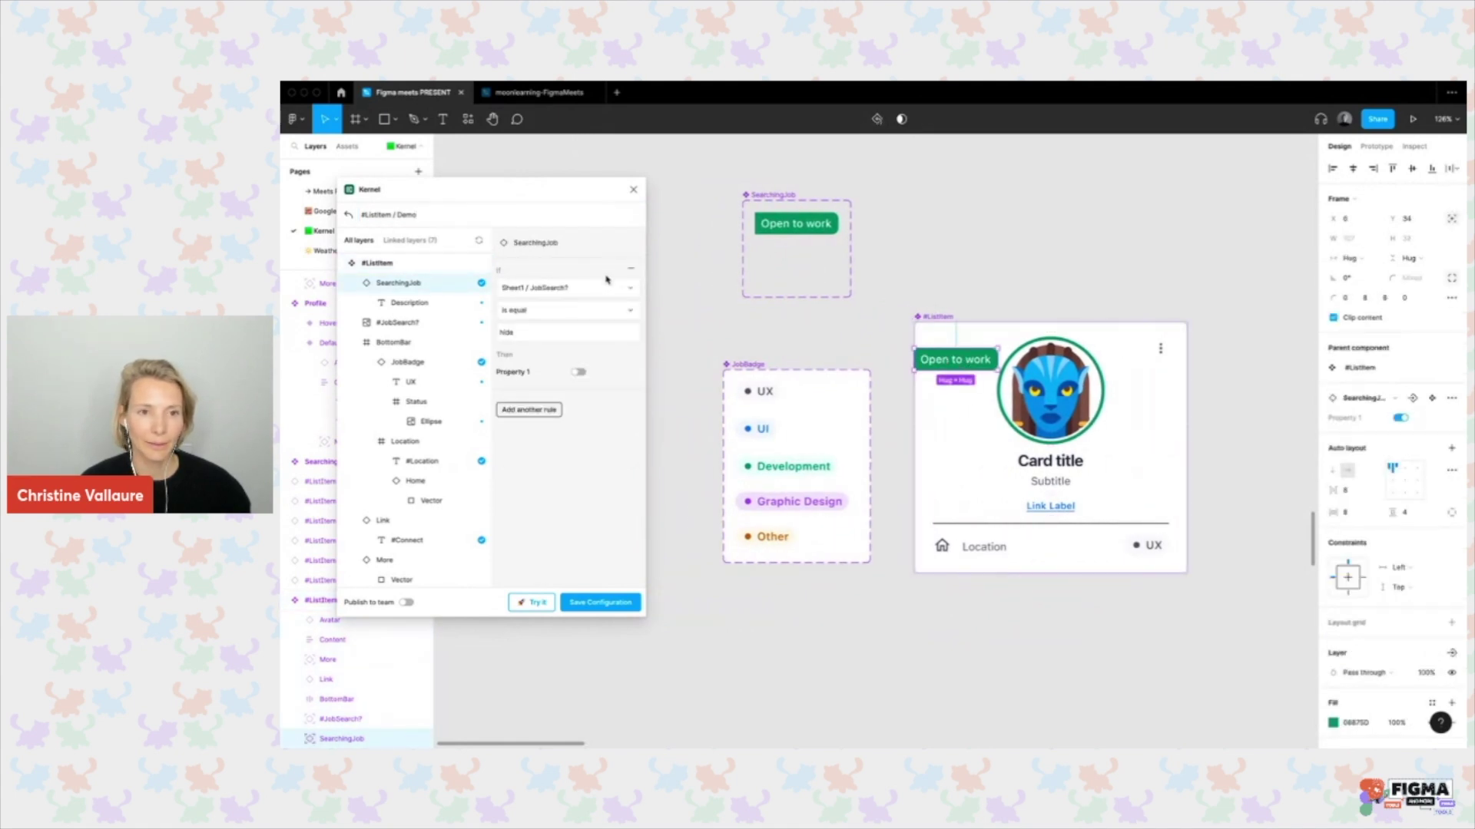
pyautogui.click(632, 272)
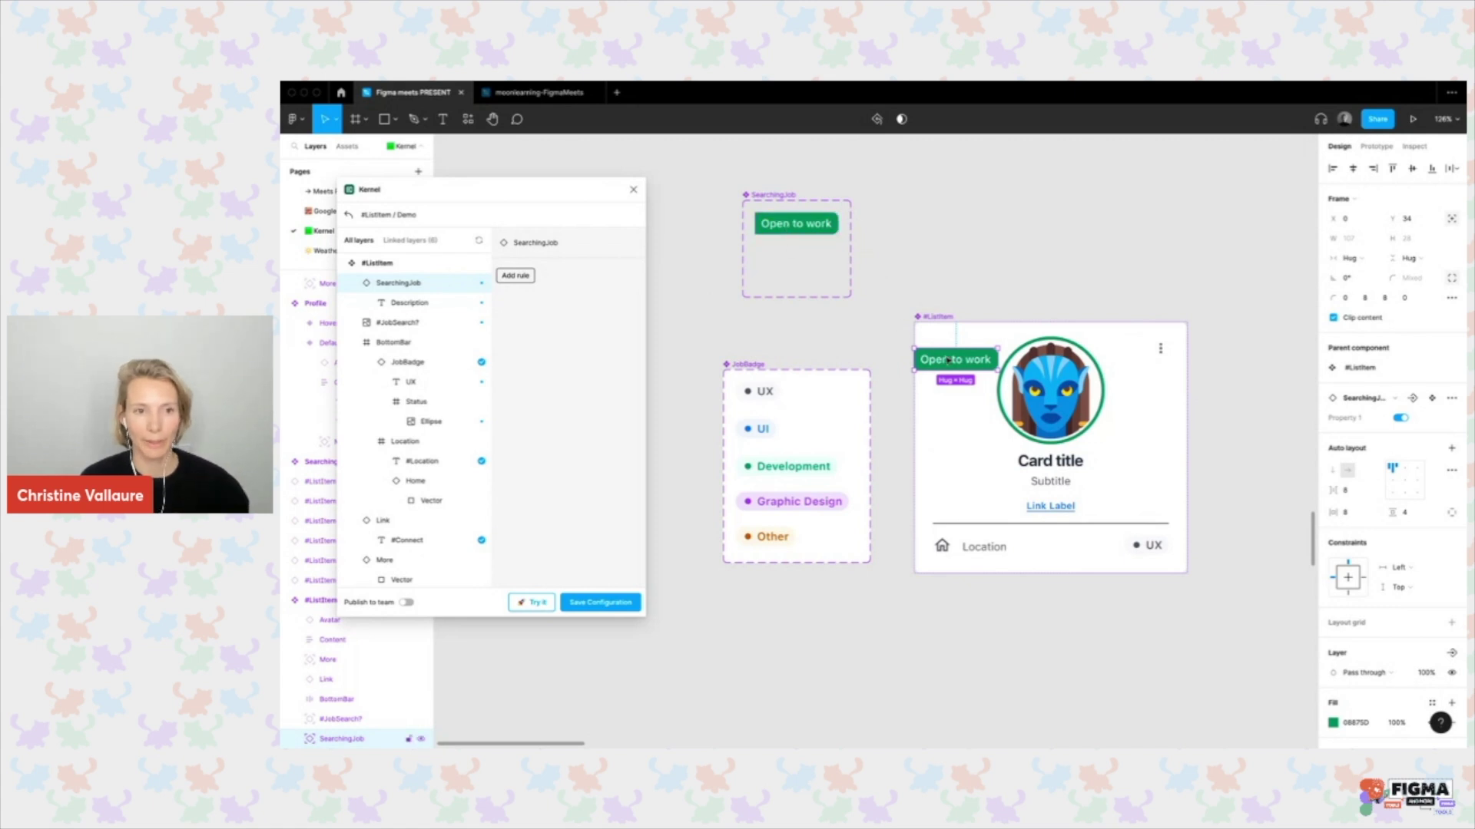
# Add a rule to the SearchingJob layer with the attribute Sheet1 / JobSearch? and the operator is equal.
pyautogui.click(516, 276)
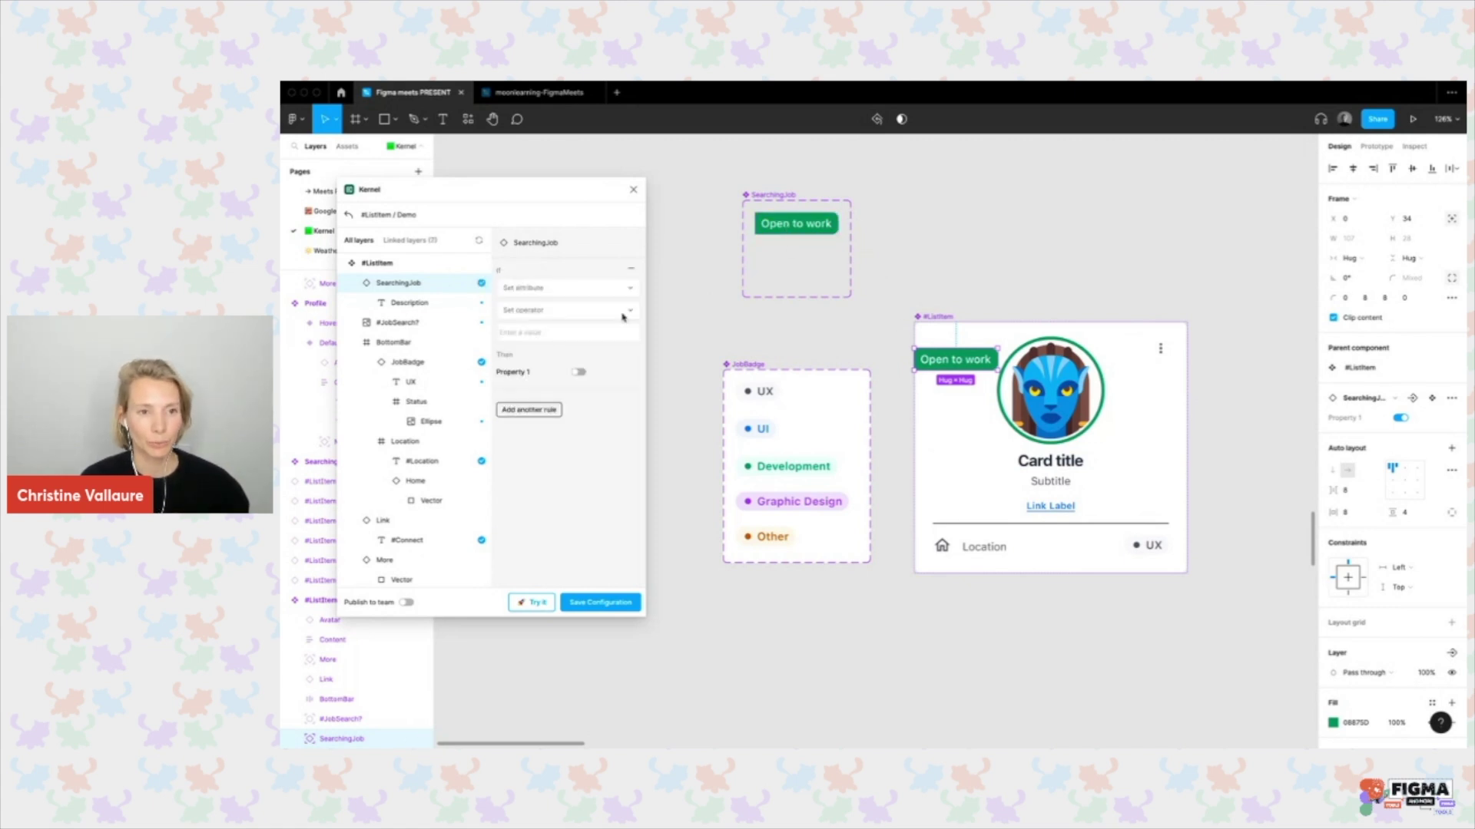
pyautogui.click(526, 288)
pyautogui.scroll(-5, 560, 338)
pyautogui.click(560, 340)
pyautogui.click(544, 312)
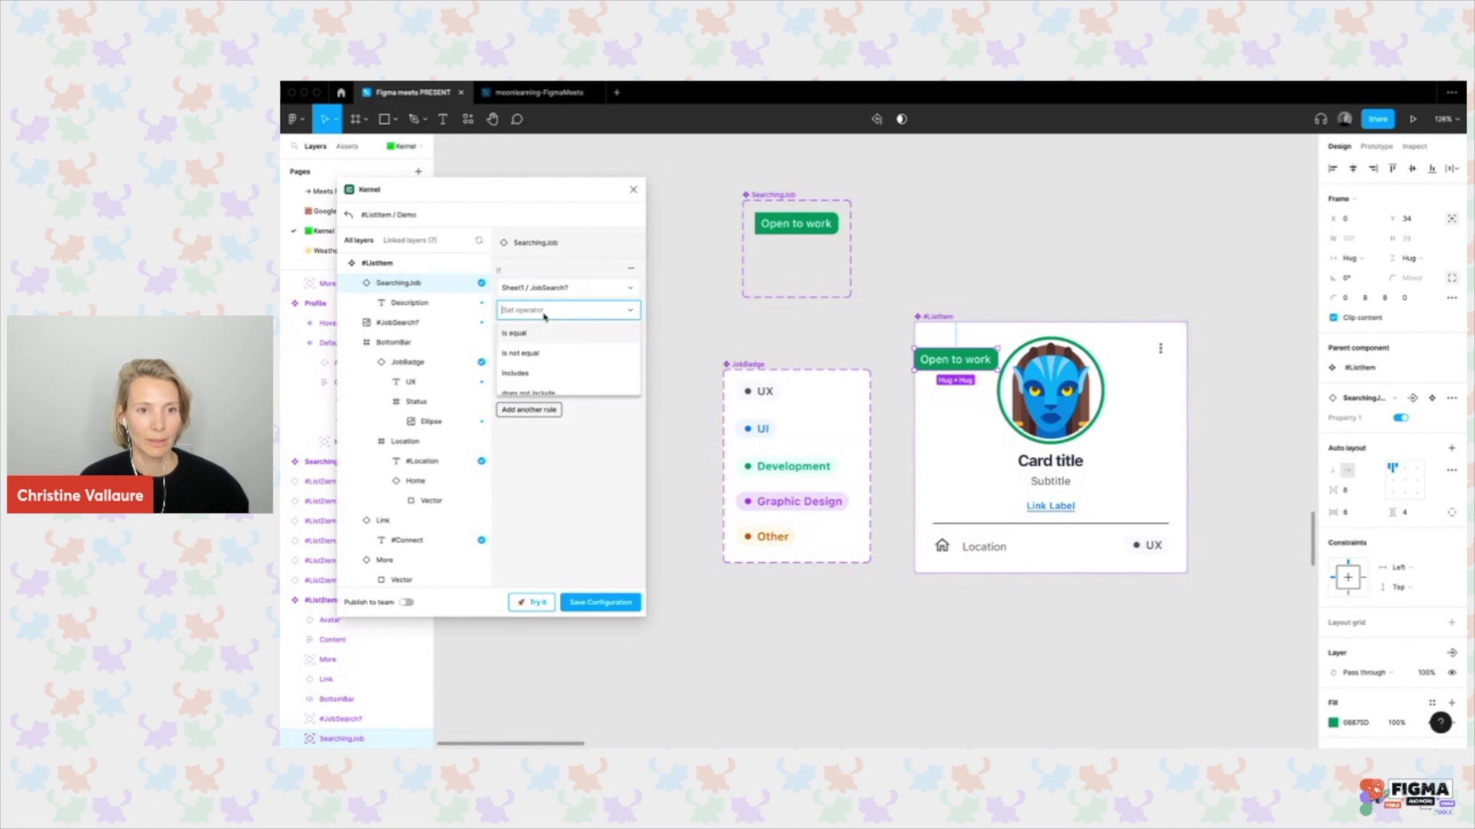
pyautogui.click(541, 335)
# Complete the SearchingJob rule with the value hide and Property 1 switched off, and save the configuration.
pyautogui.press('n')
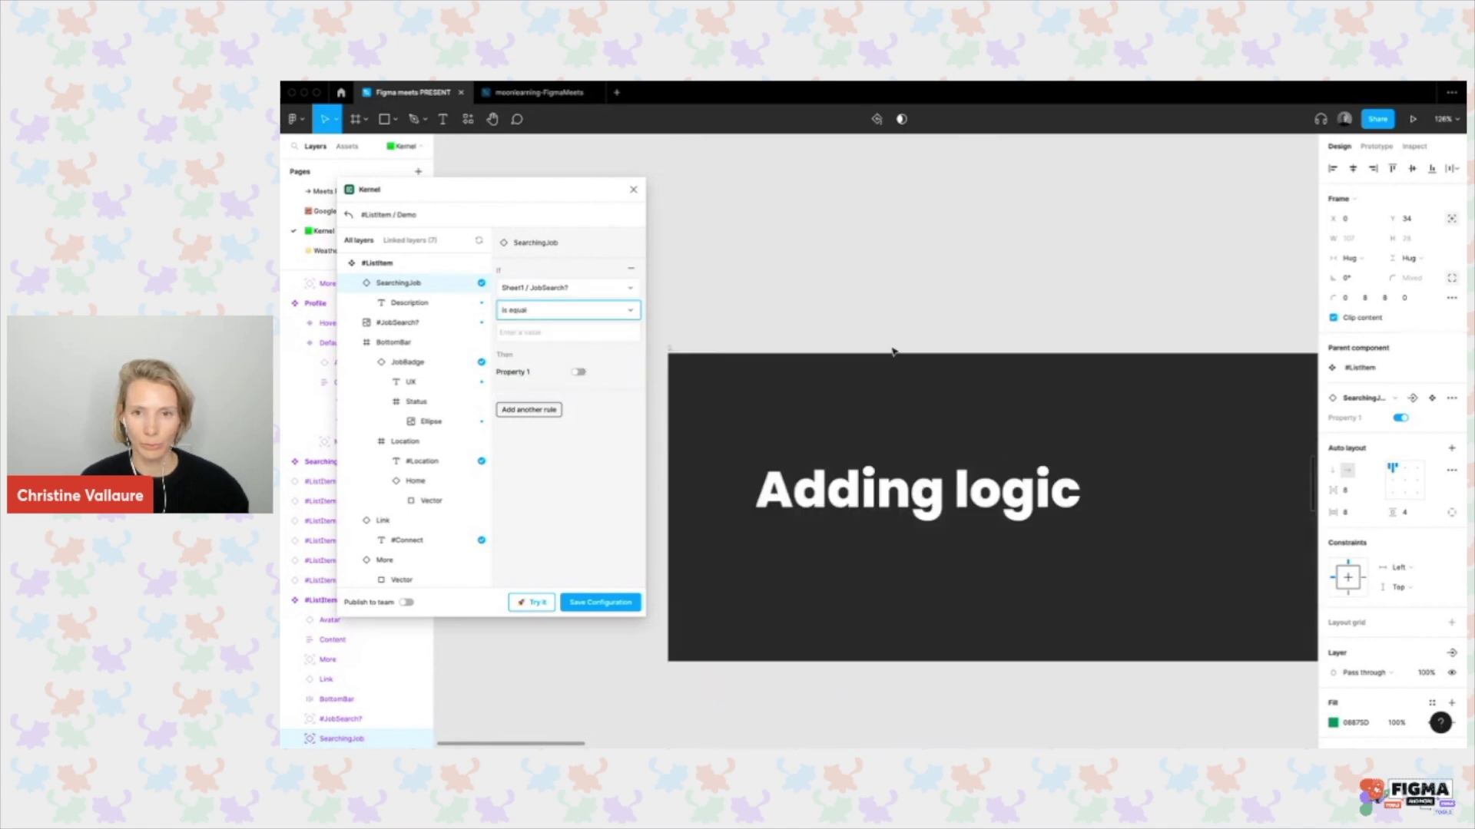
pyautogui.press('n')
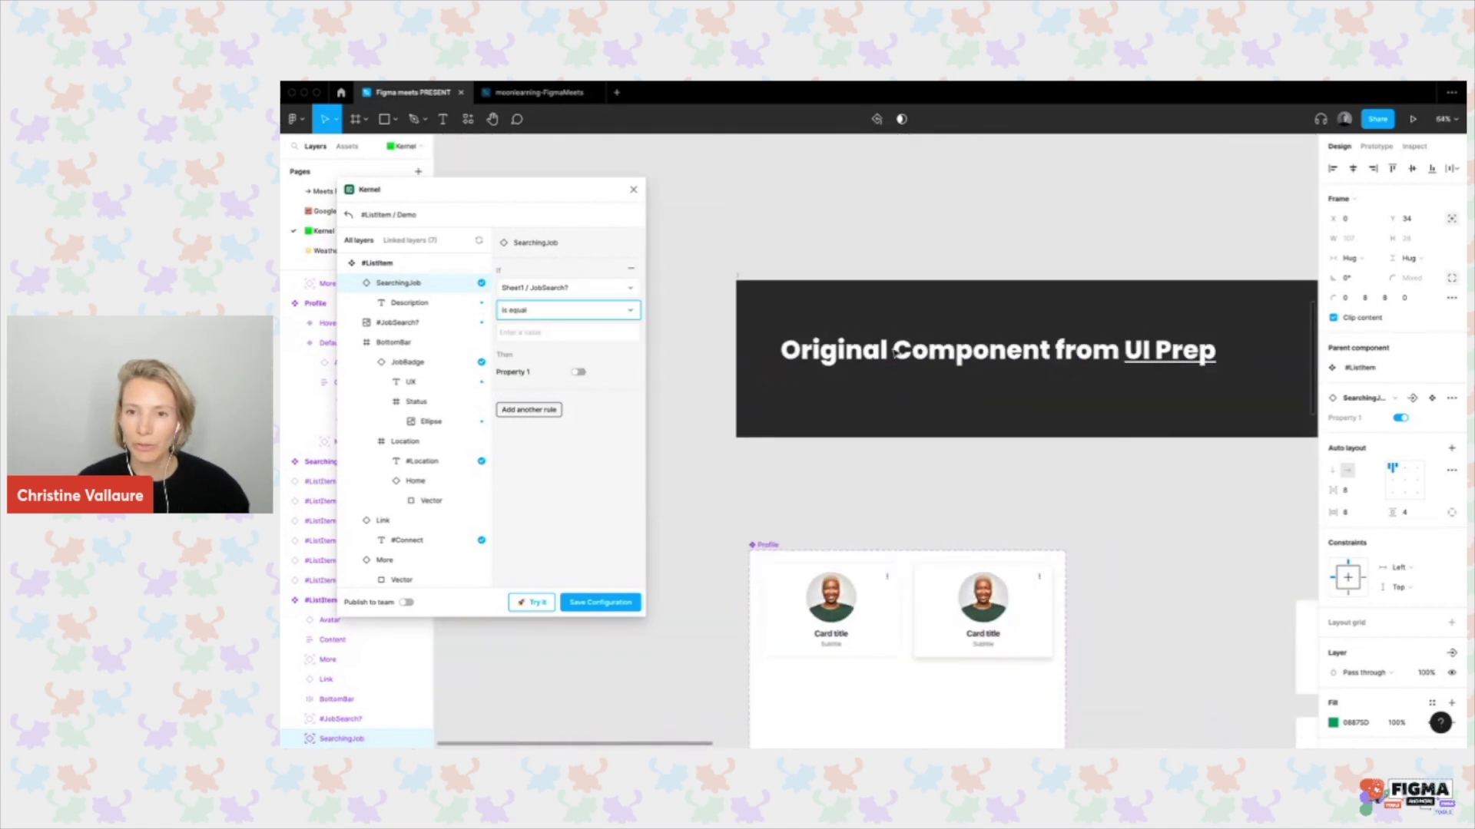
pyautogui.press('n')
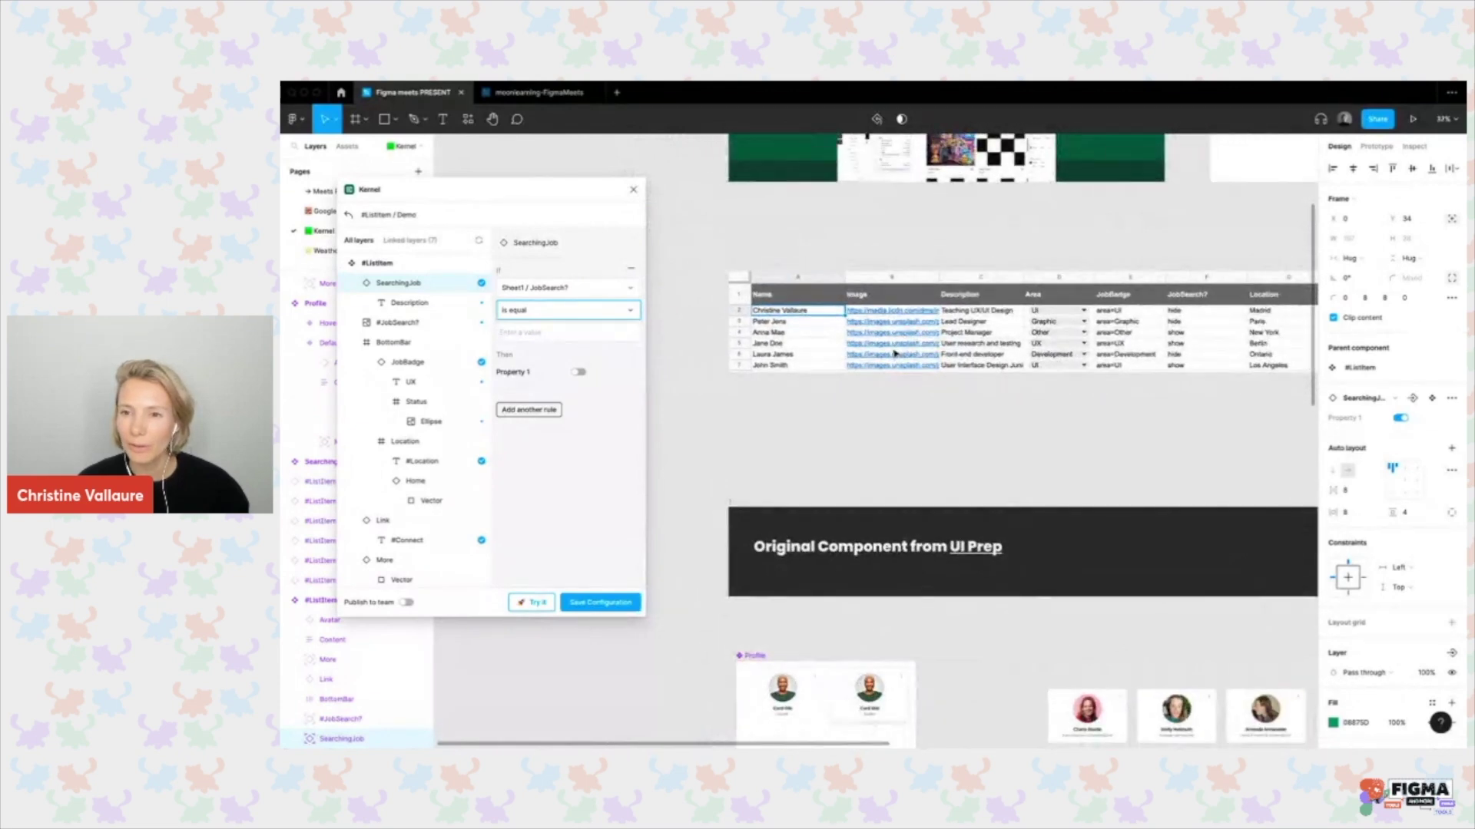
pyautogui.press('n')
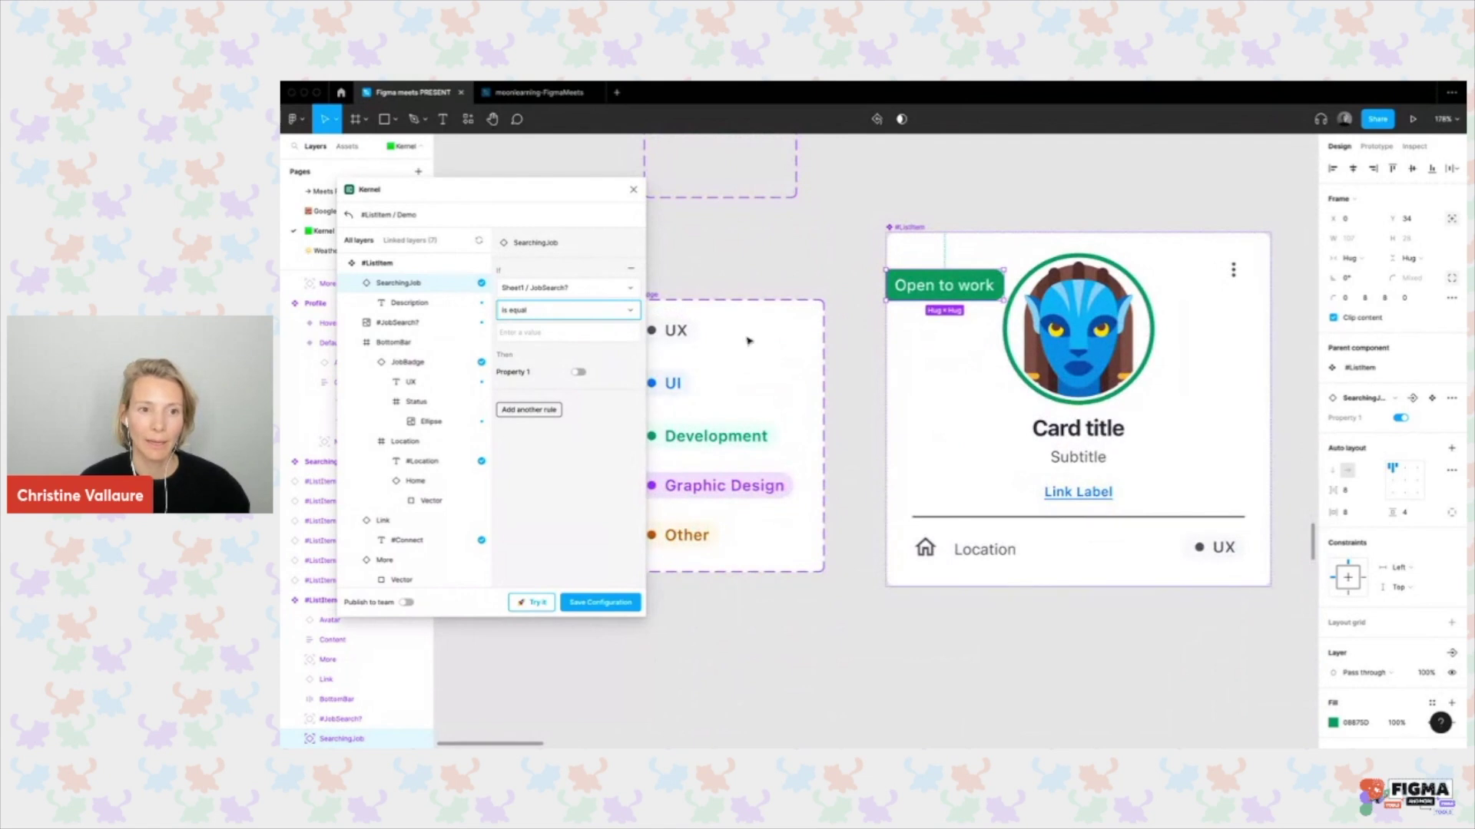
pyautogui.click(521, 332)
pyautogui.write('hide')
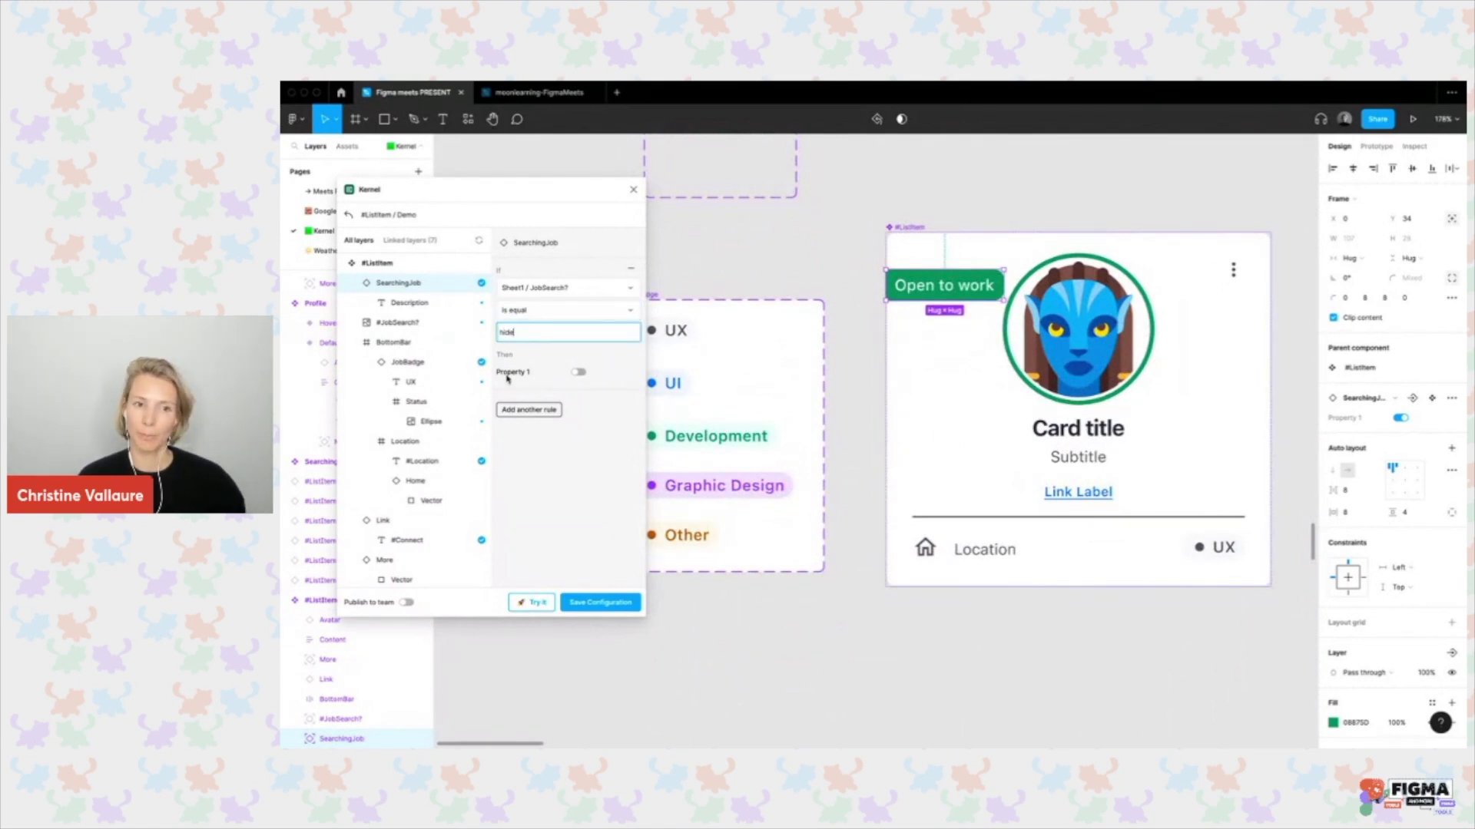
pyautogui.click(583, 377)
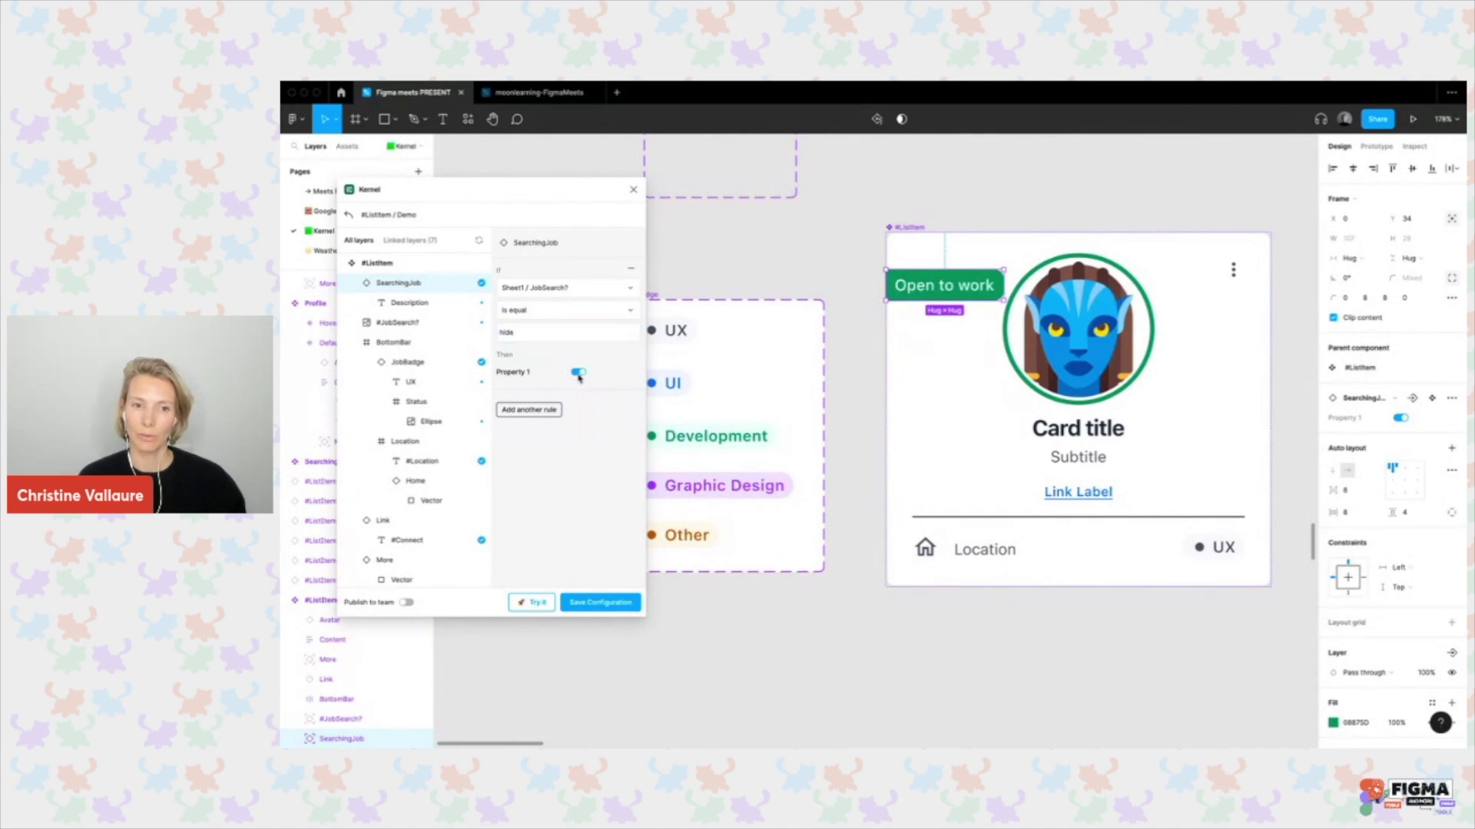
pyautogui.click(578, 374)
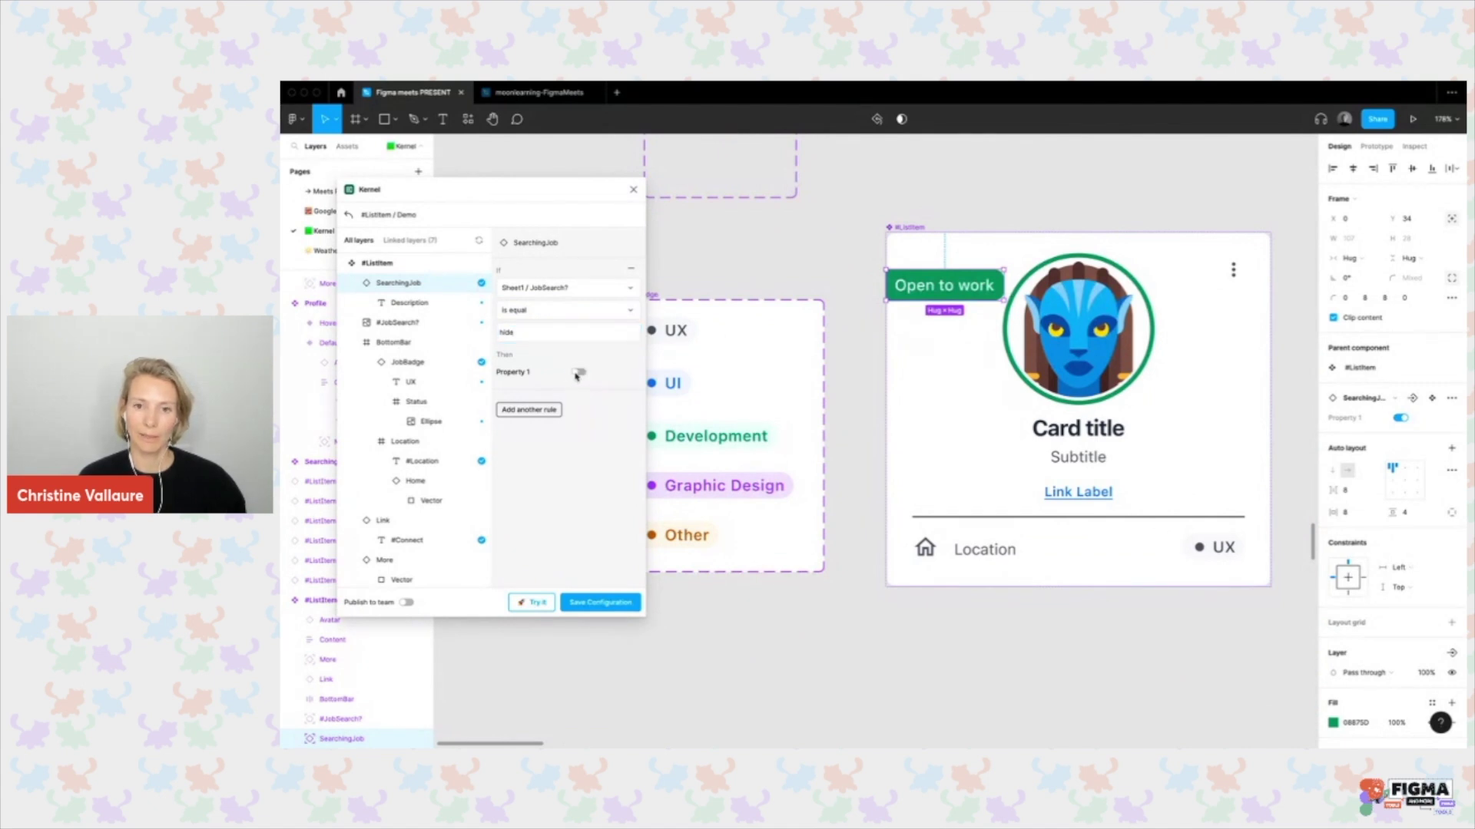
pyautogui.click(610, 614)
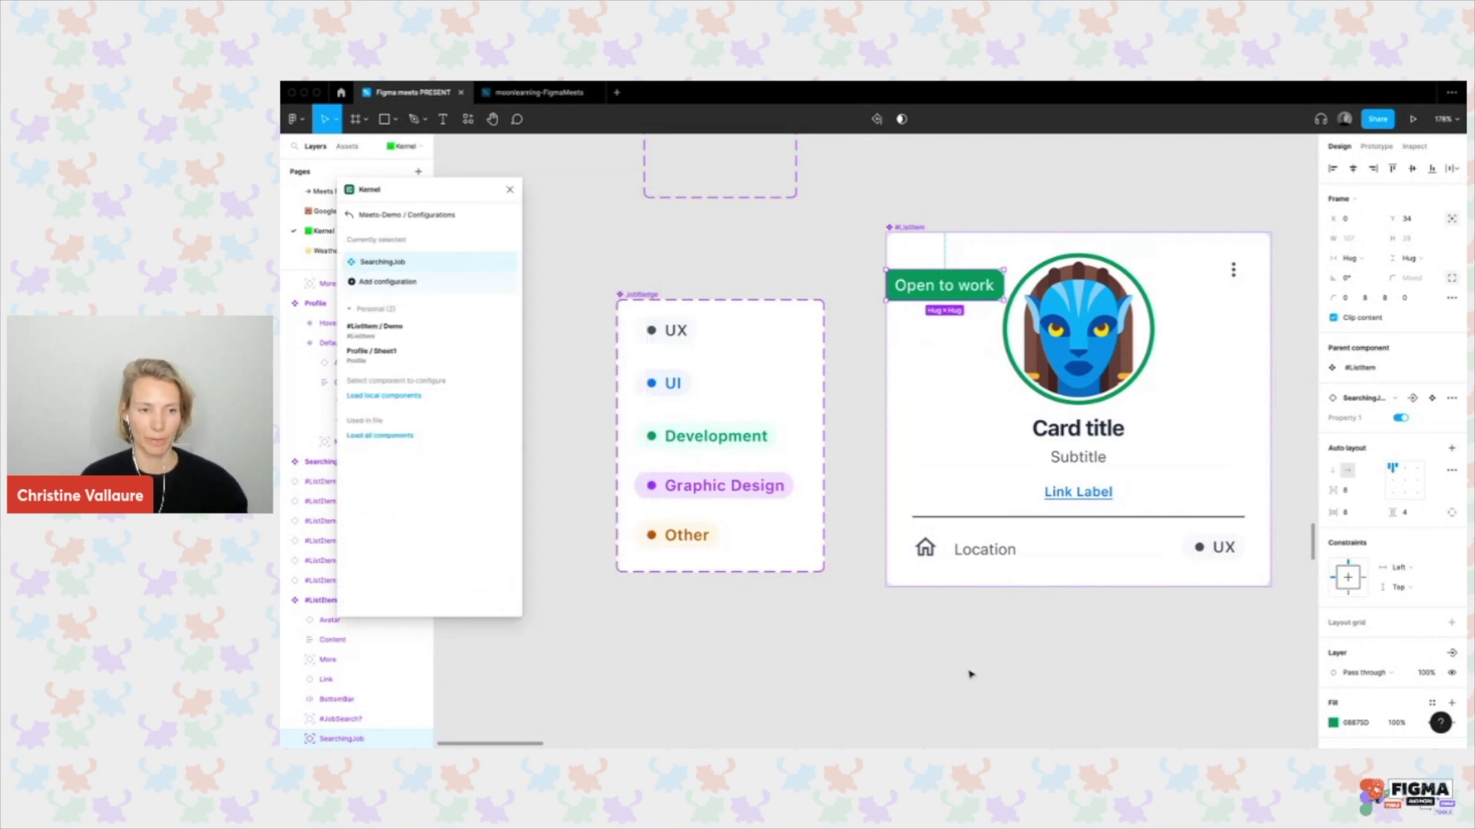
# Review the JobBadge layer's rules in the #ListItem / Demo configuration, then close the Kernel plugin.
pyautogui.click(951, 172)
pyautogui.click(919, 228)
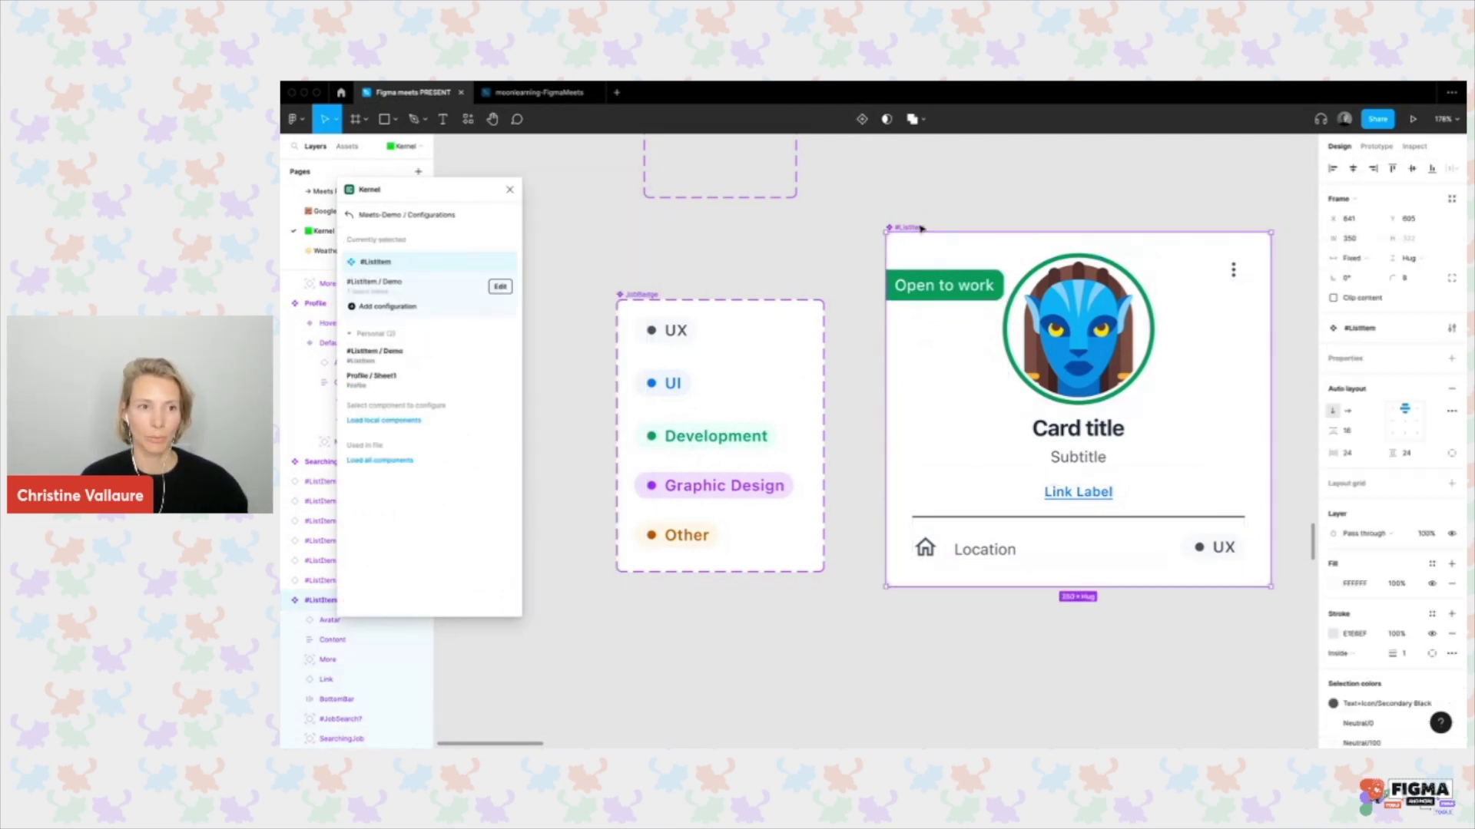
pyautogui.click(500, 286)
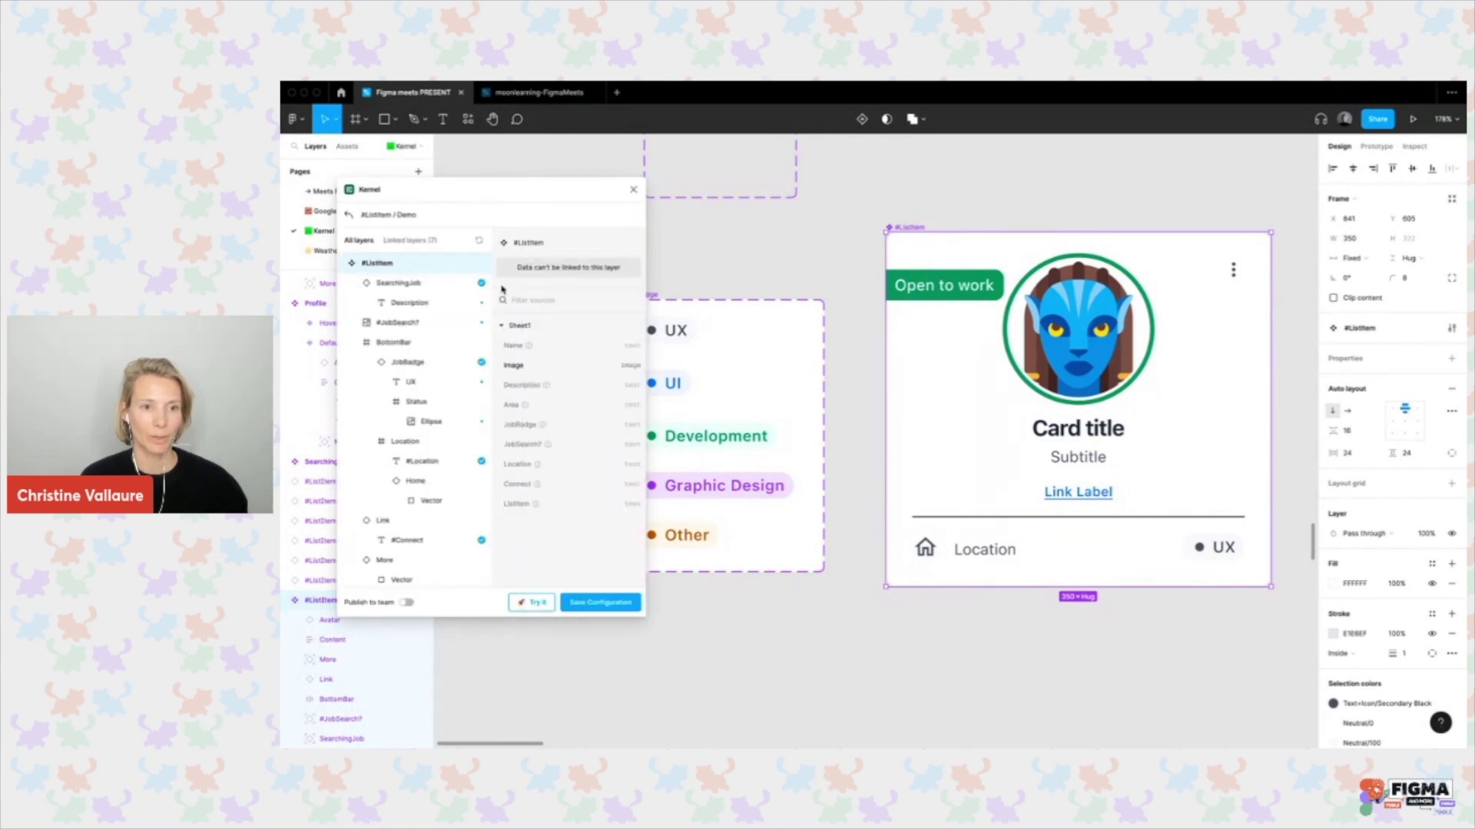
pyautogui.doubleClick(1227, 556)
pyautogui.doubleClick(1227, 555)
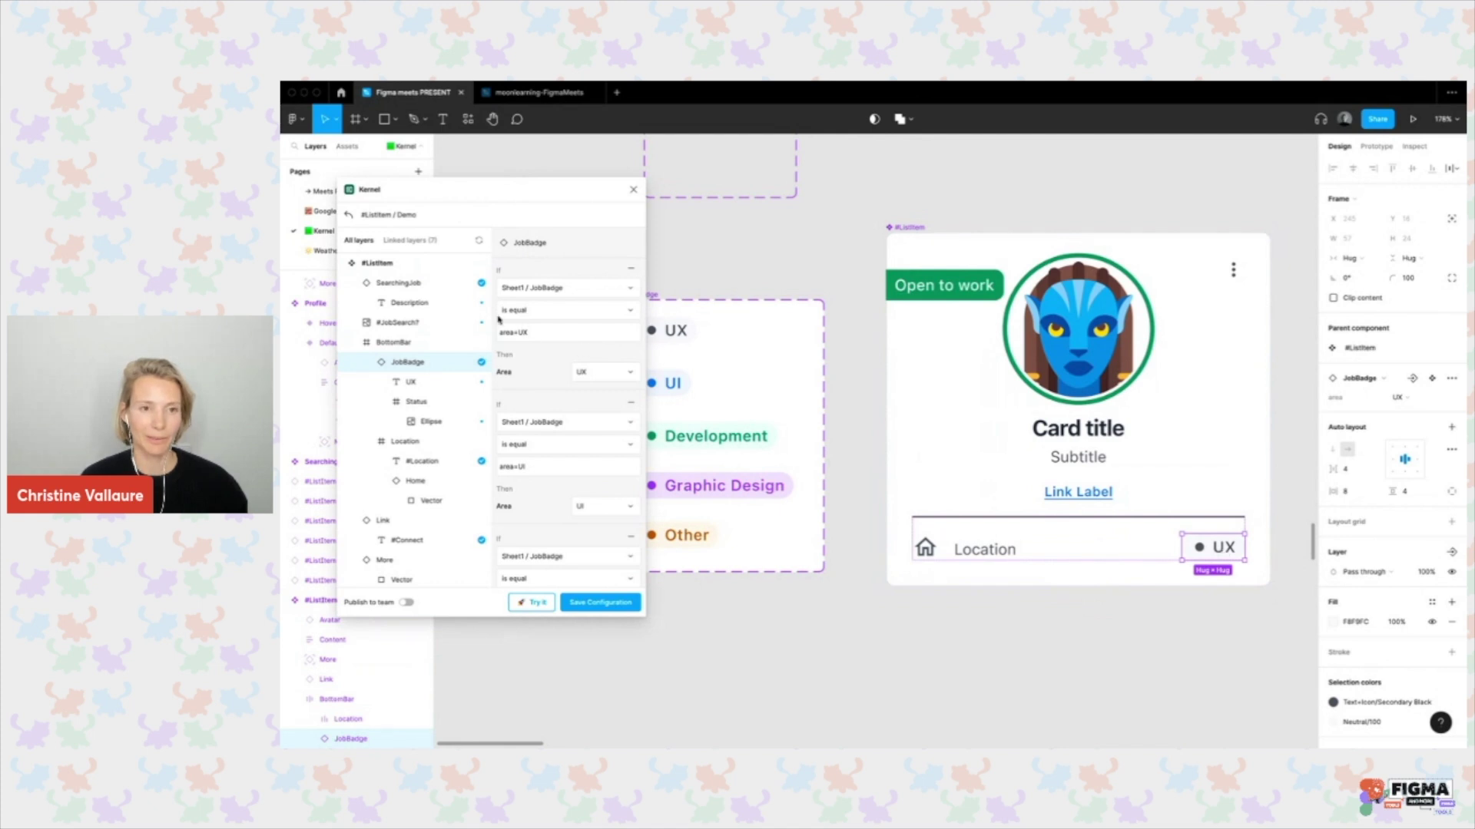
pyautogui.scroll(-1, 572, 482)
pyautogui.scroll(2, 571, 481)
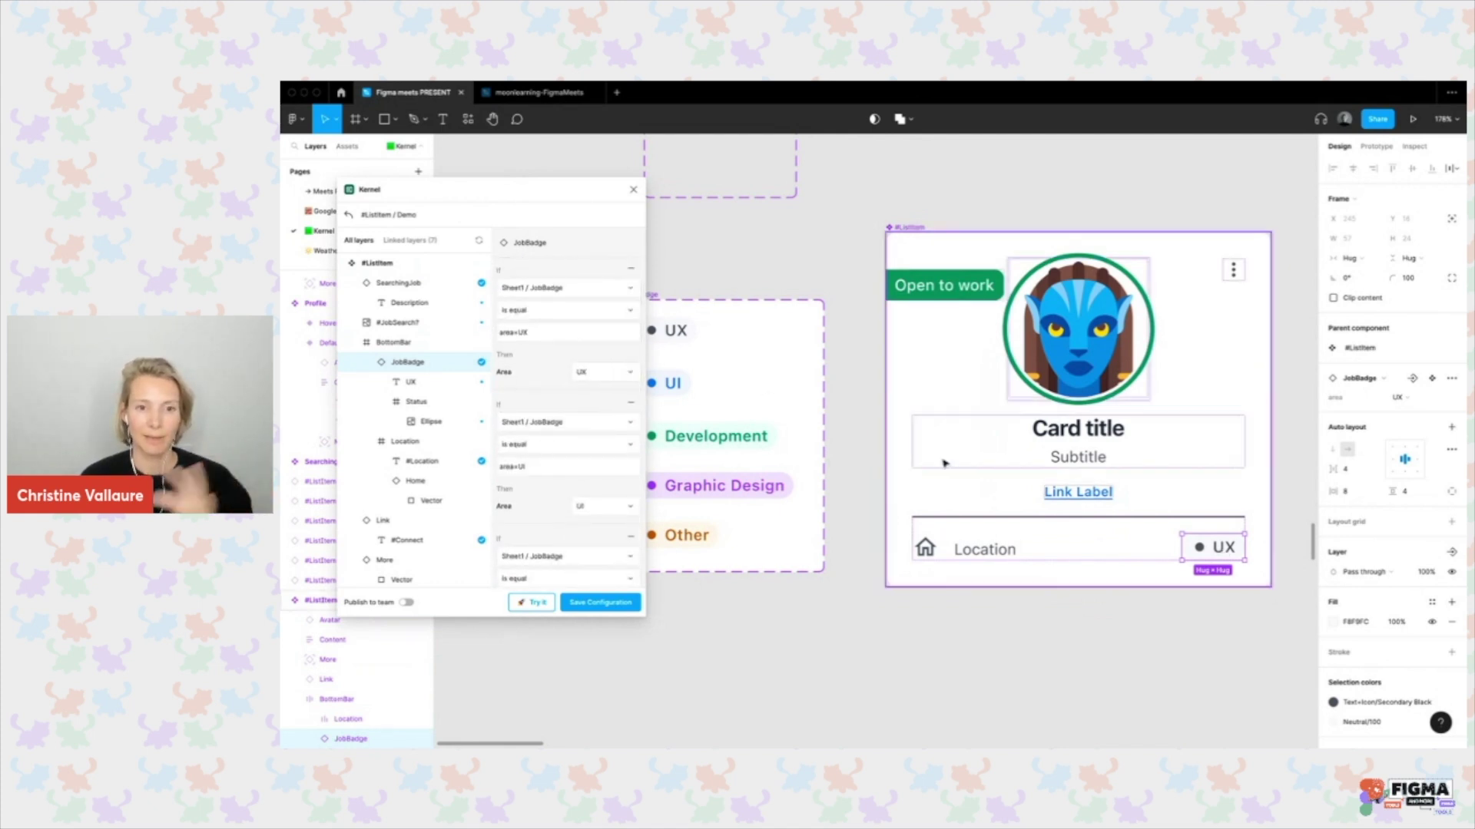
pyautogui.hscroll(-5, 803, 248)
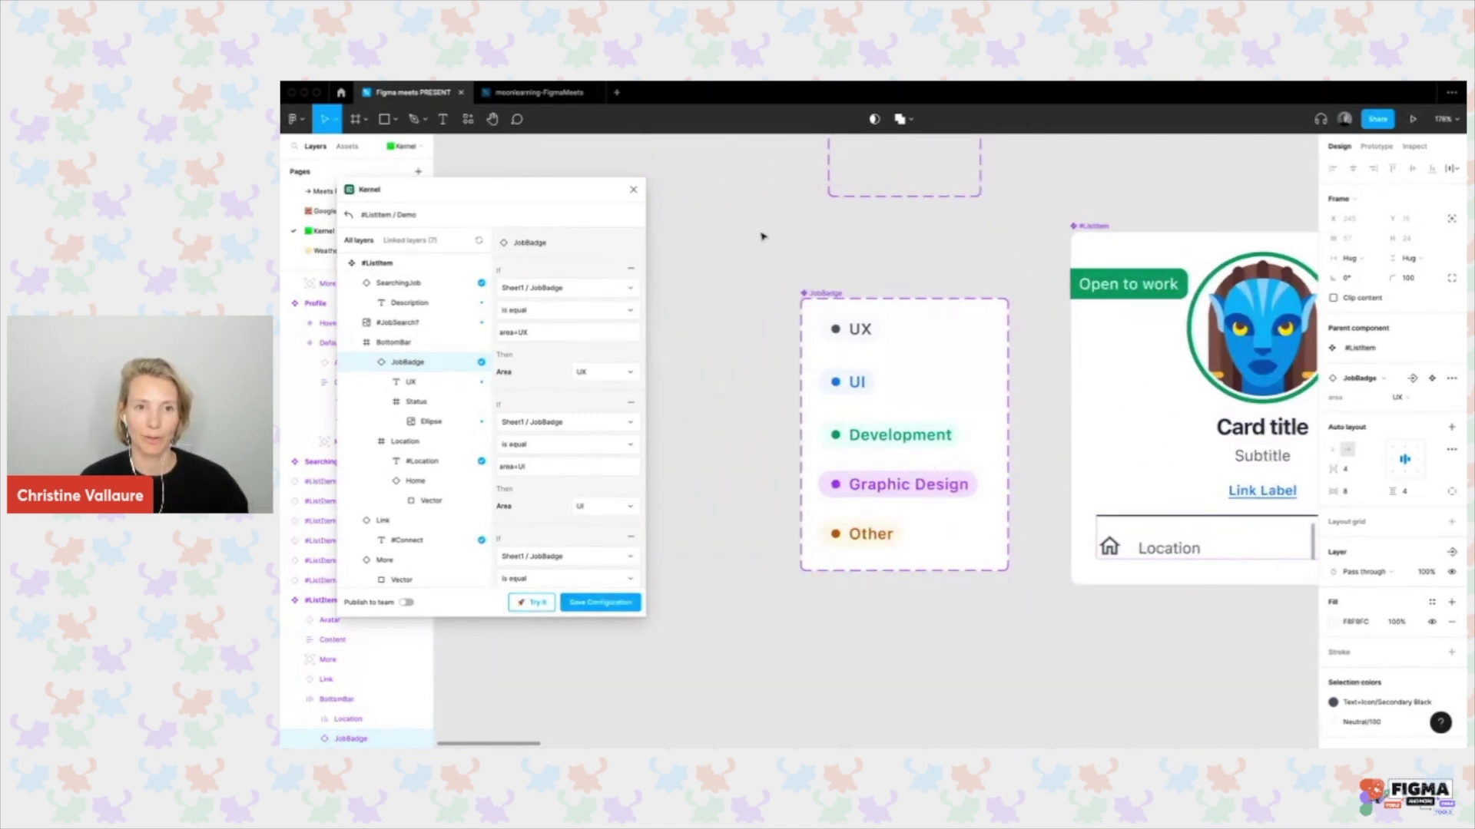
pyautogui.click(726, 235)
pyautogui.click(633, 191)
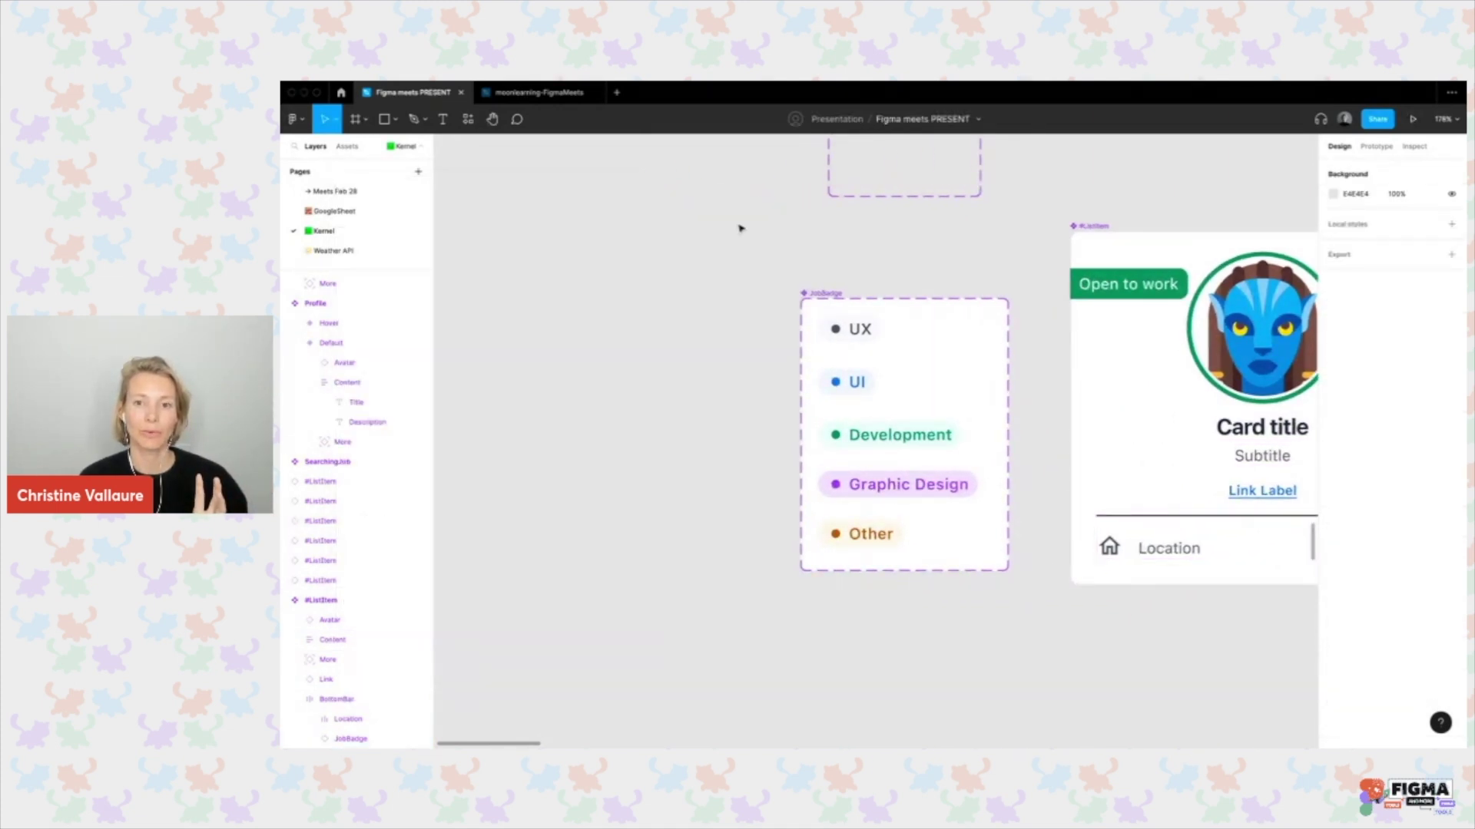
# Apply the Meets-Demo library's Sheet1 content to all six #ListItem cards in the Adding logic section.
pyautogui.scroll(-5, 743, 251)
pyautogui.scroll(-3, 744, 251)
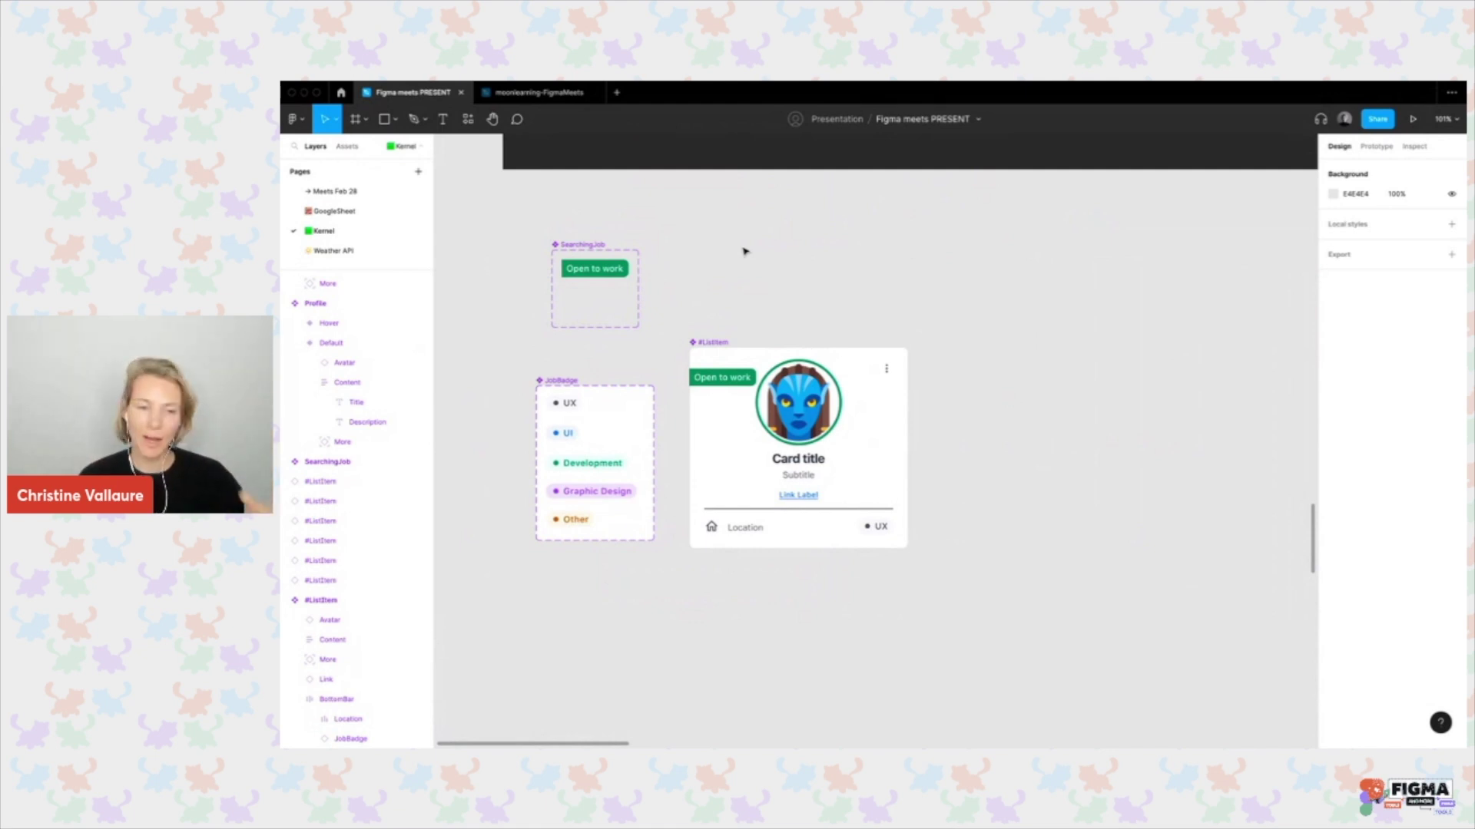
pyautogui.scroll(-6, 741, 296)
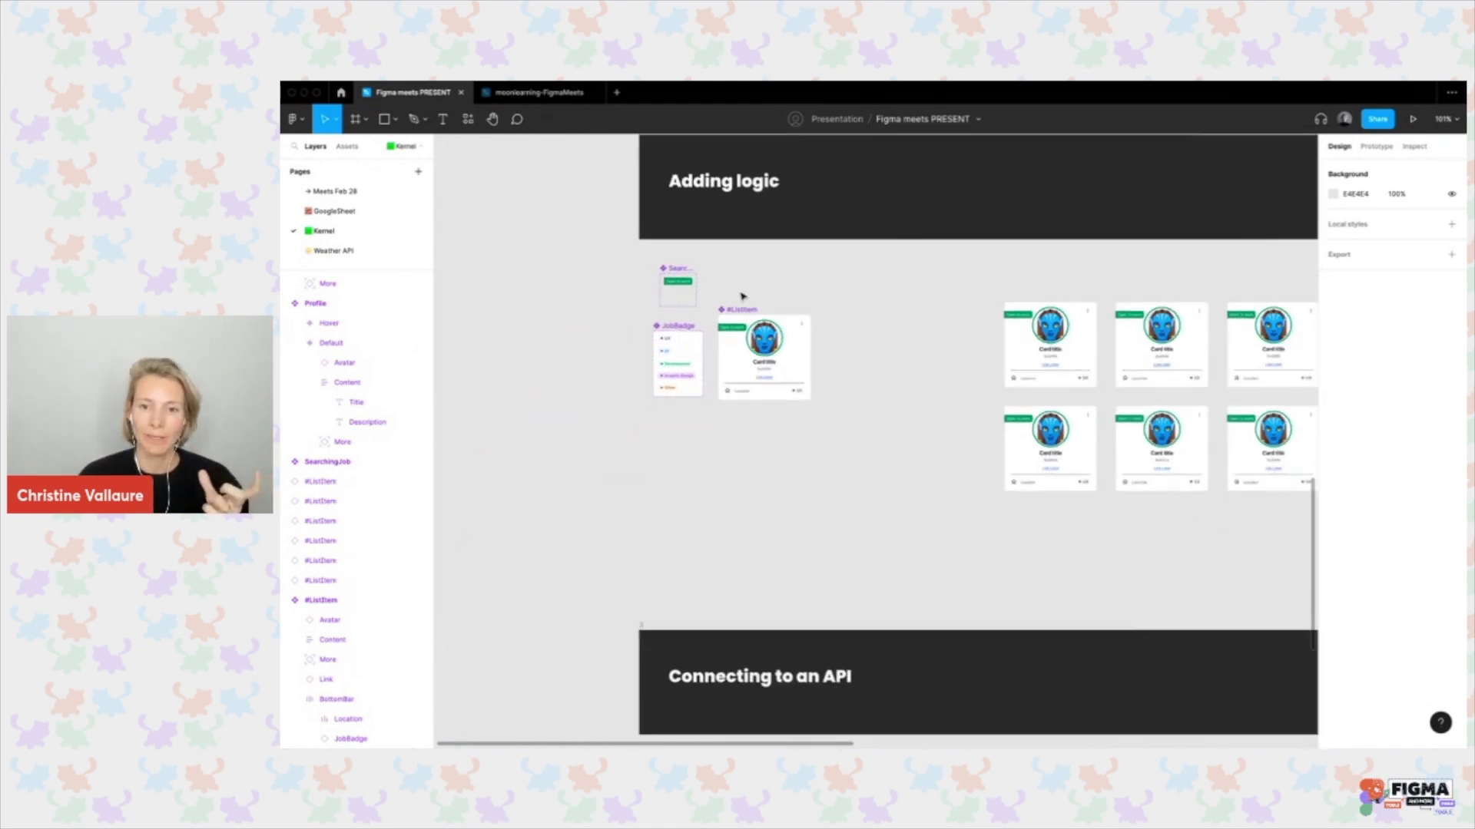
pyautogui.moveTo(658, 293); pyautogui.dragTo(1133, 530)
pyautogui.scroll(5, 1141, 444)
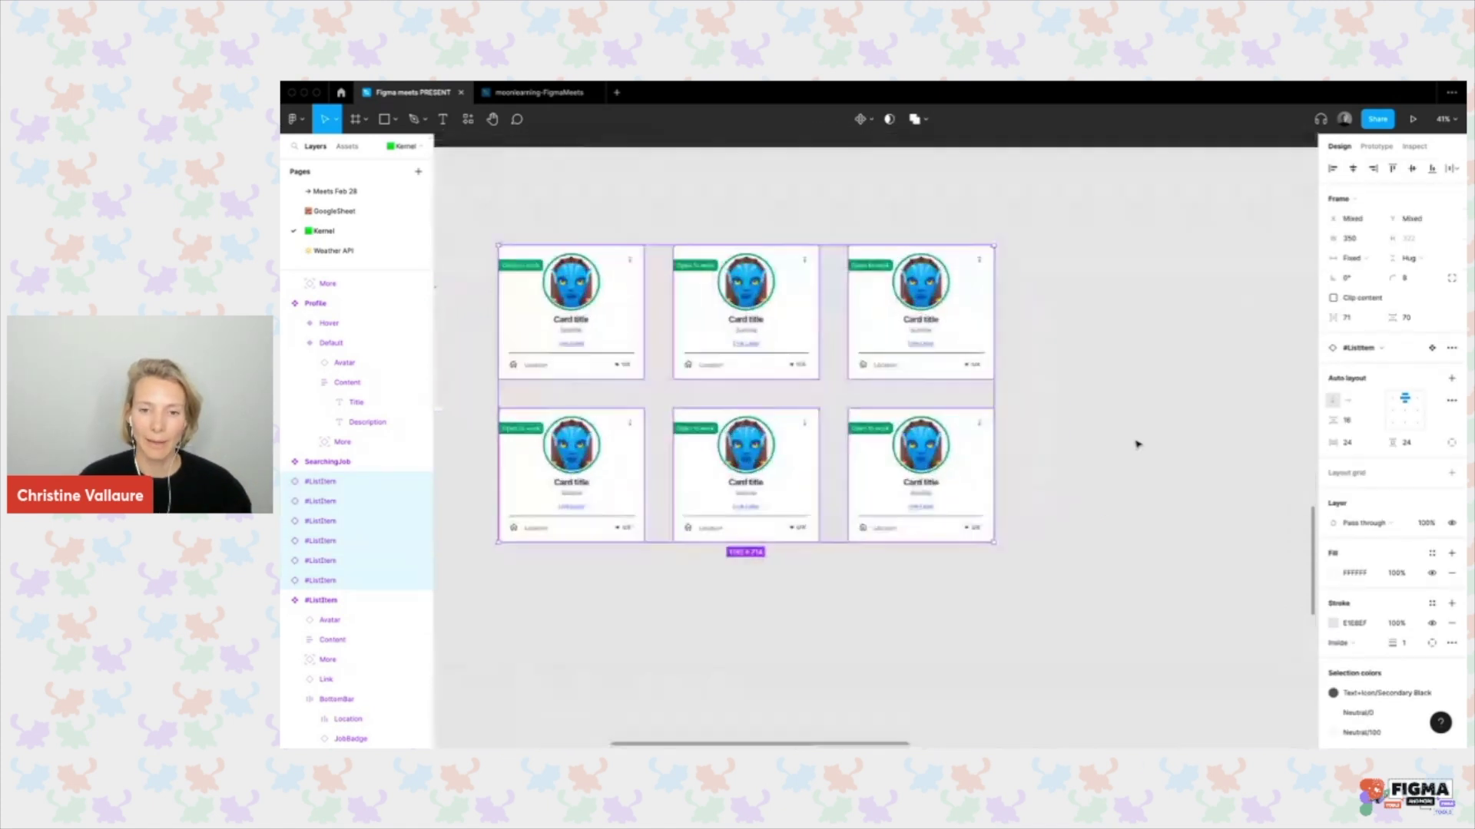
pyautogui.click(468, 119)
pyautogui.click(631, 234)
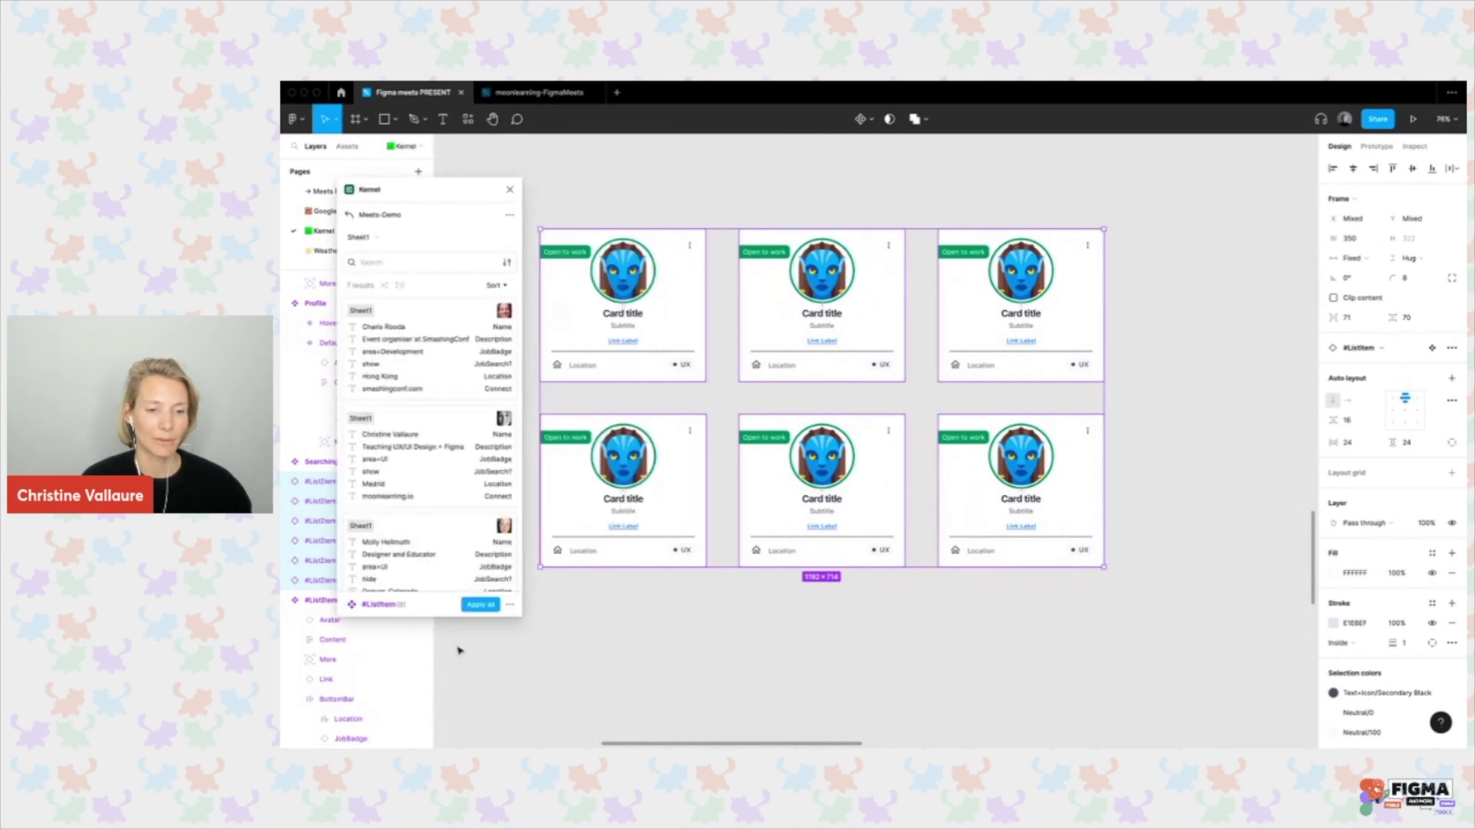
pyautogui.click(480, 604)
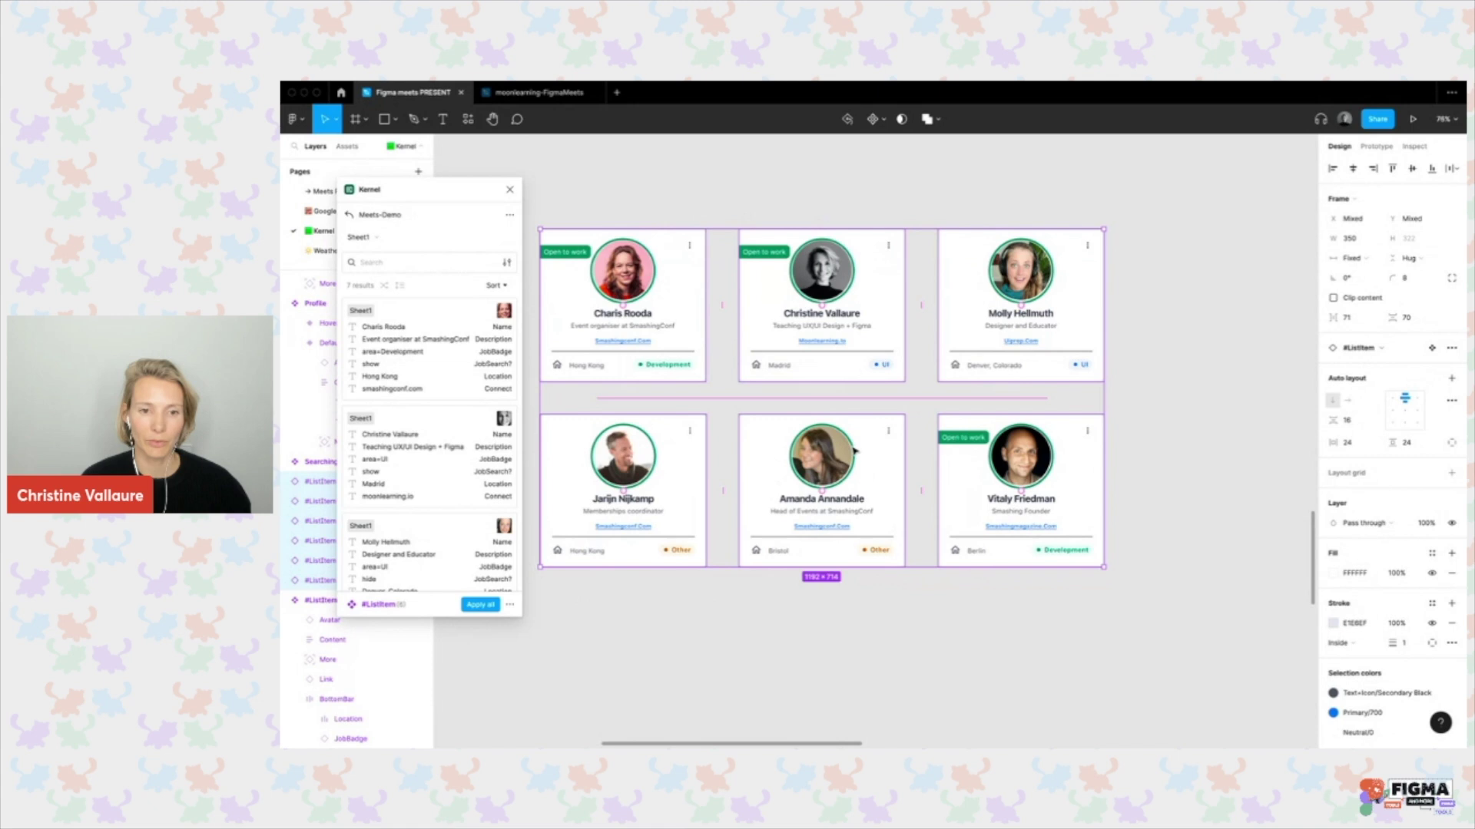
pyautogui.hscroll(-2, 855, 452)
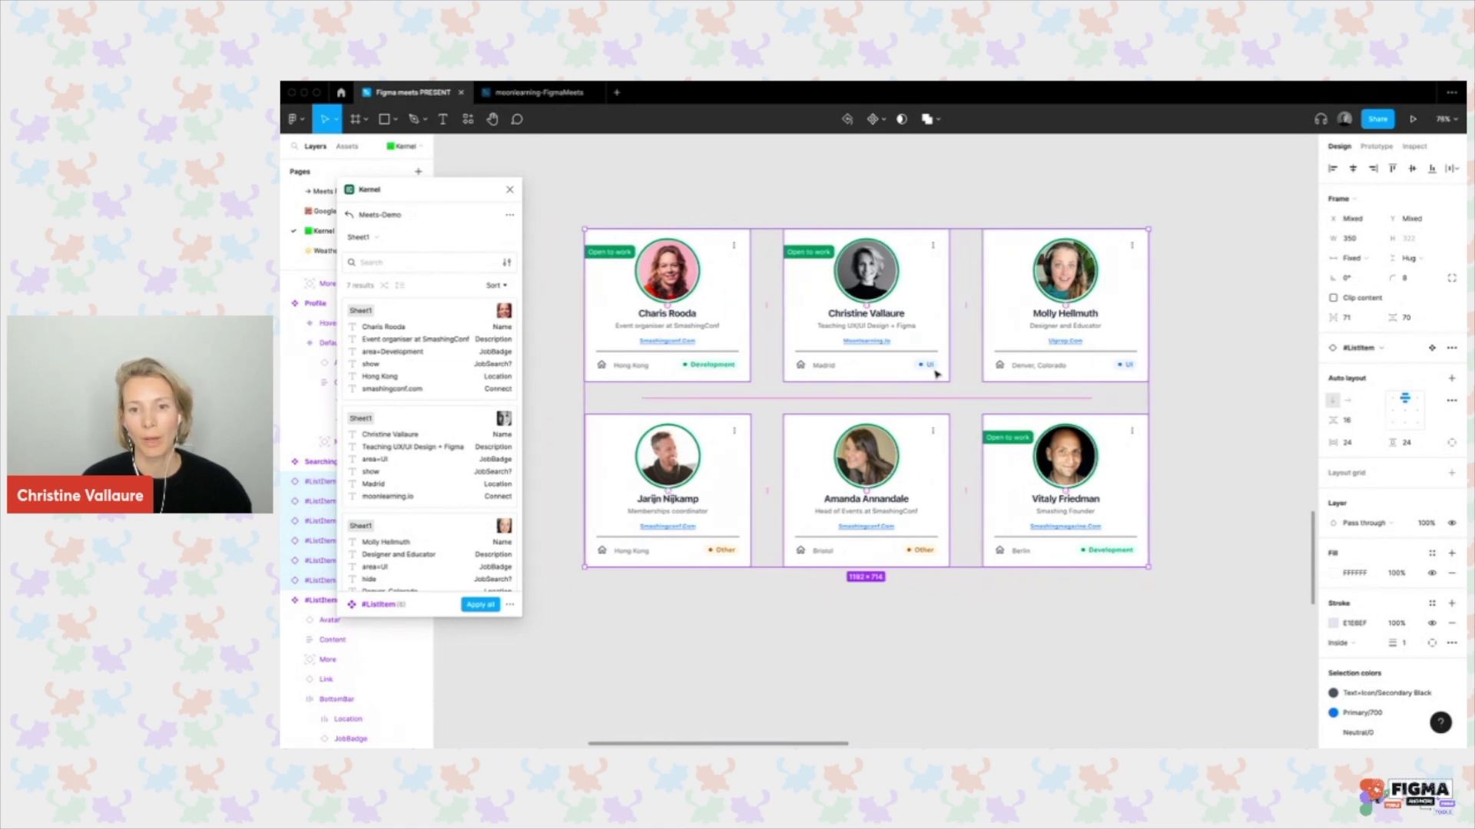
pyautogui.click(965, 615)
# Open the Spotify Example library for the Connecting to an API section and expand its album records to show all fields.
pyautogui.hscroll(-4, 911, 599)
pyautogui.scroll(5, 910, 603)
pyautogui.scroll(-10, 910, 603)
pyautogui.scroll(-3, 909, 603)
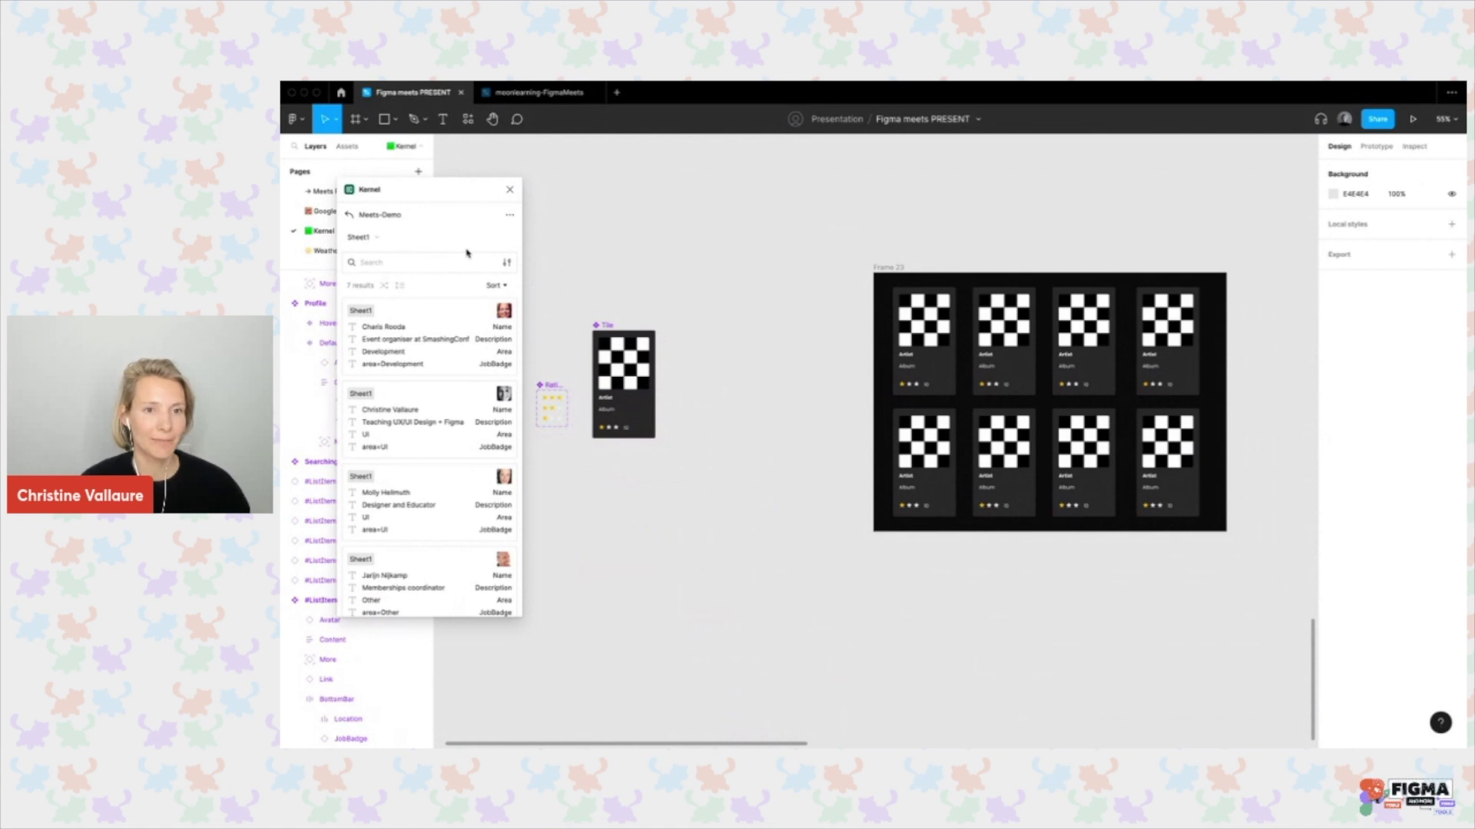
pyautogui.hscroll(-3, 689, 248)
pyautogui.click(347, 217)
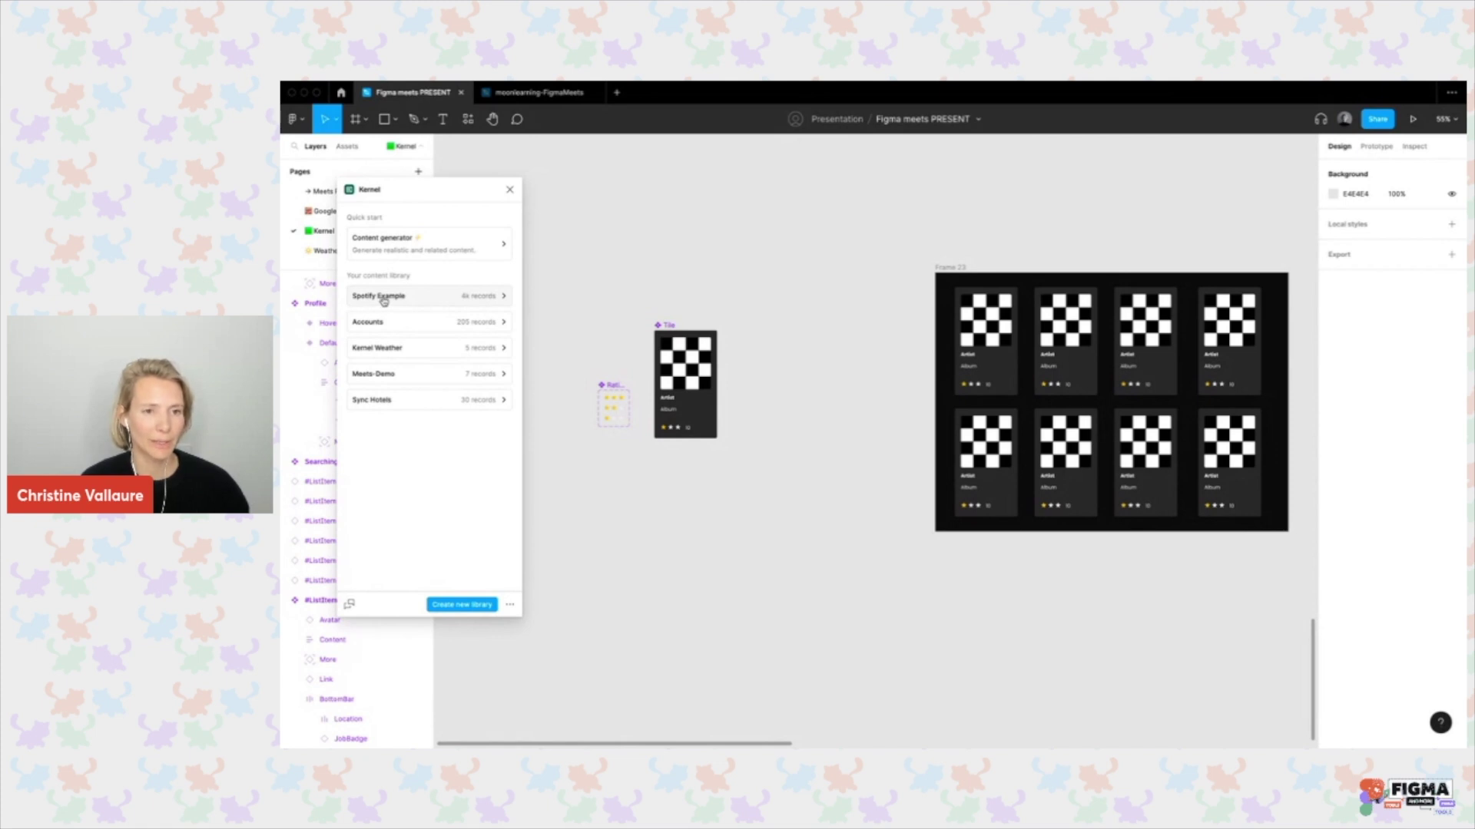
pyautogui.click(384, 299)
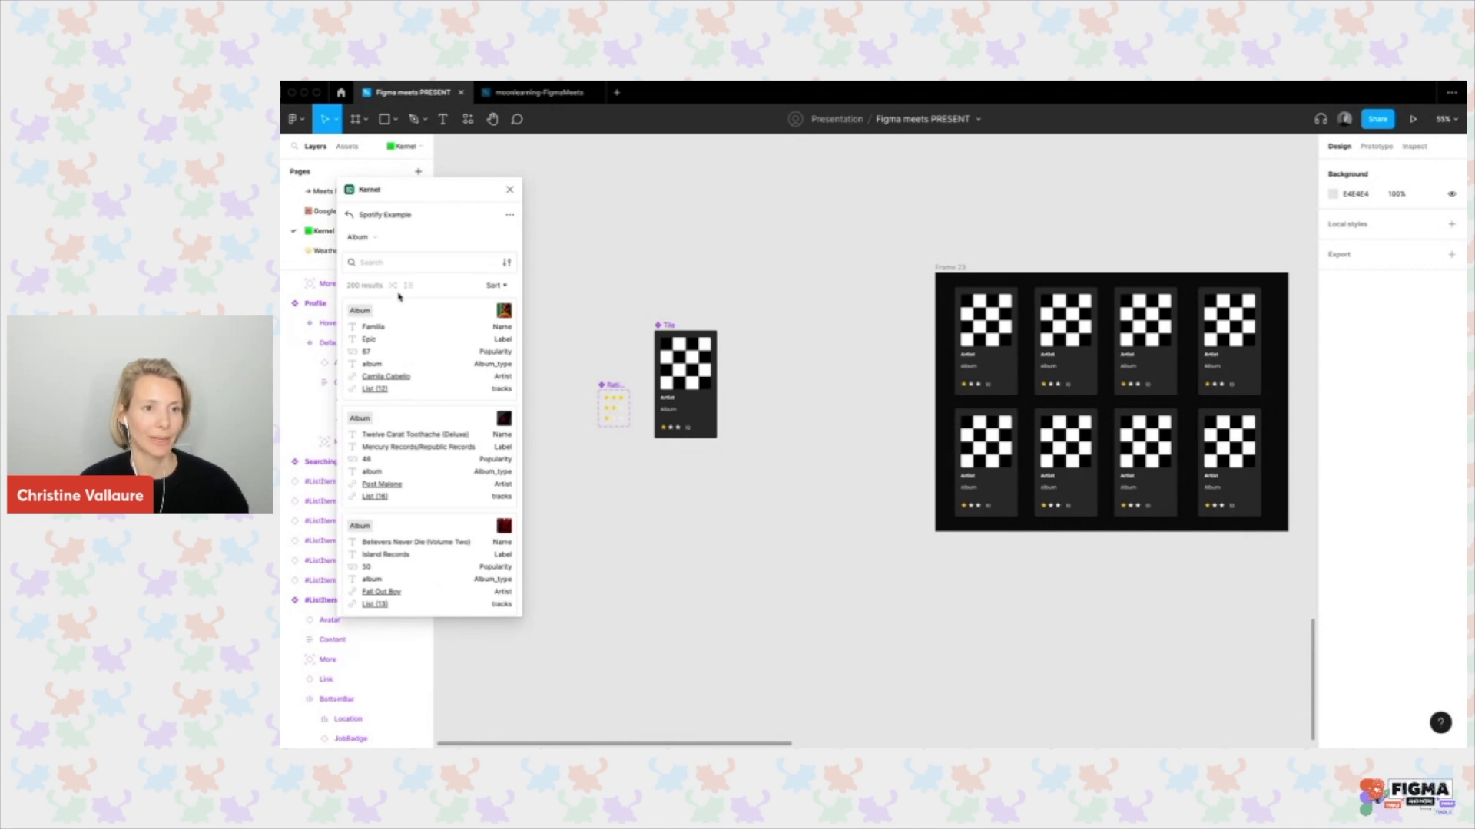
pyautogui.click(409, 286)
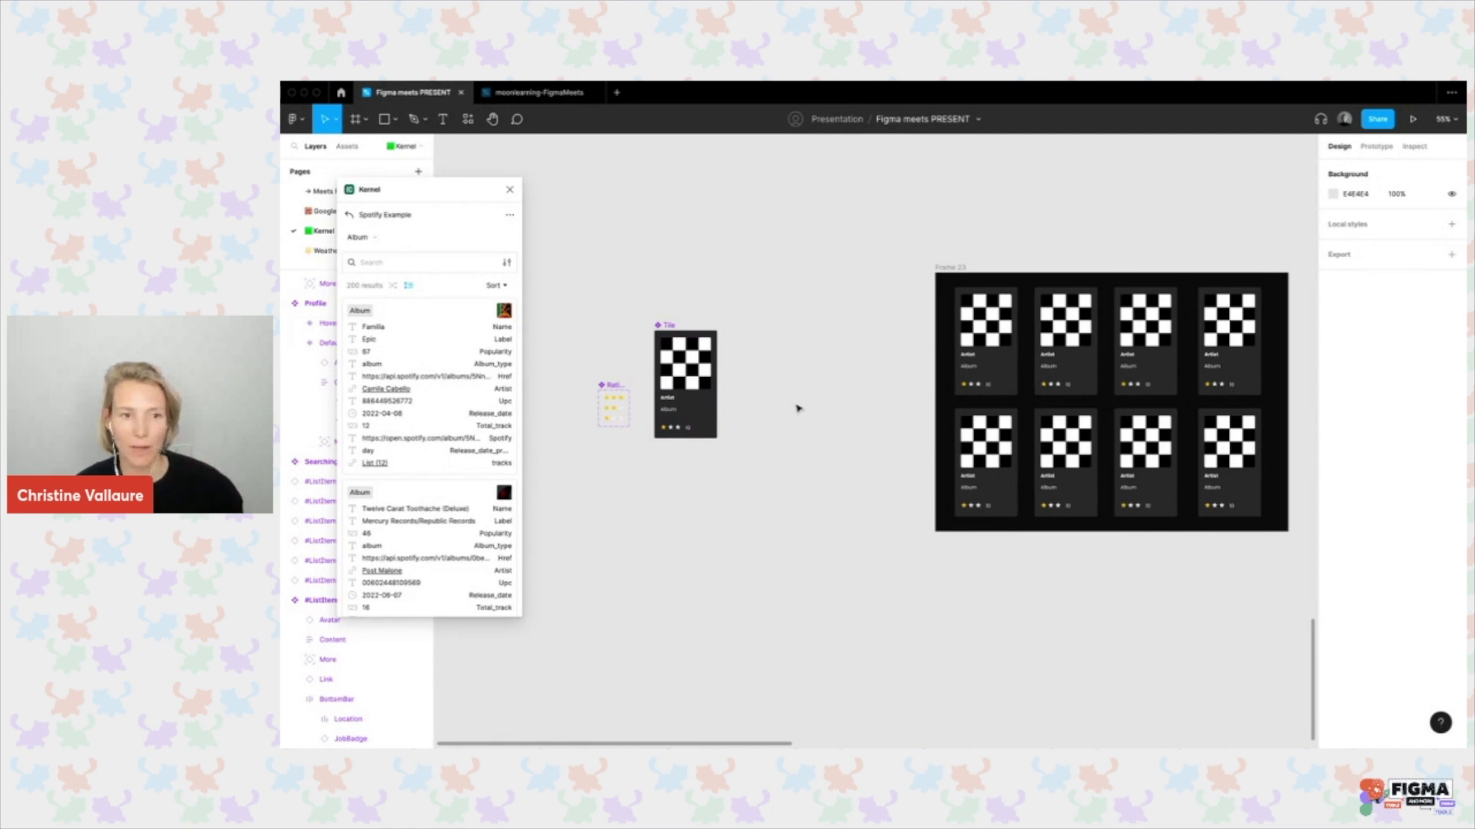
# Open the Tile / Album configuration of the Tile component for editing.
pyautogui.hscroll(-2, 798, 408)
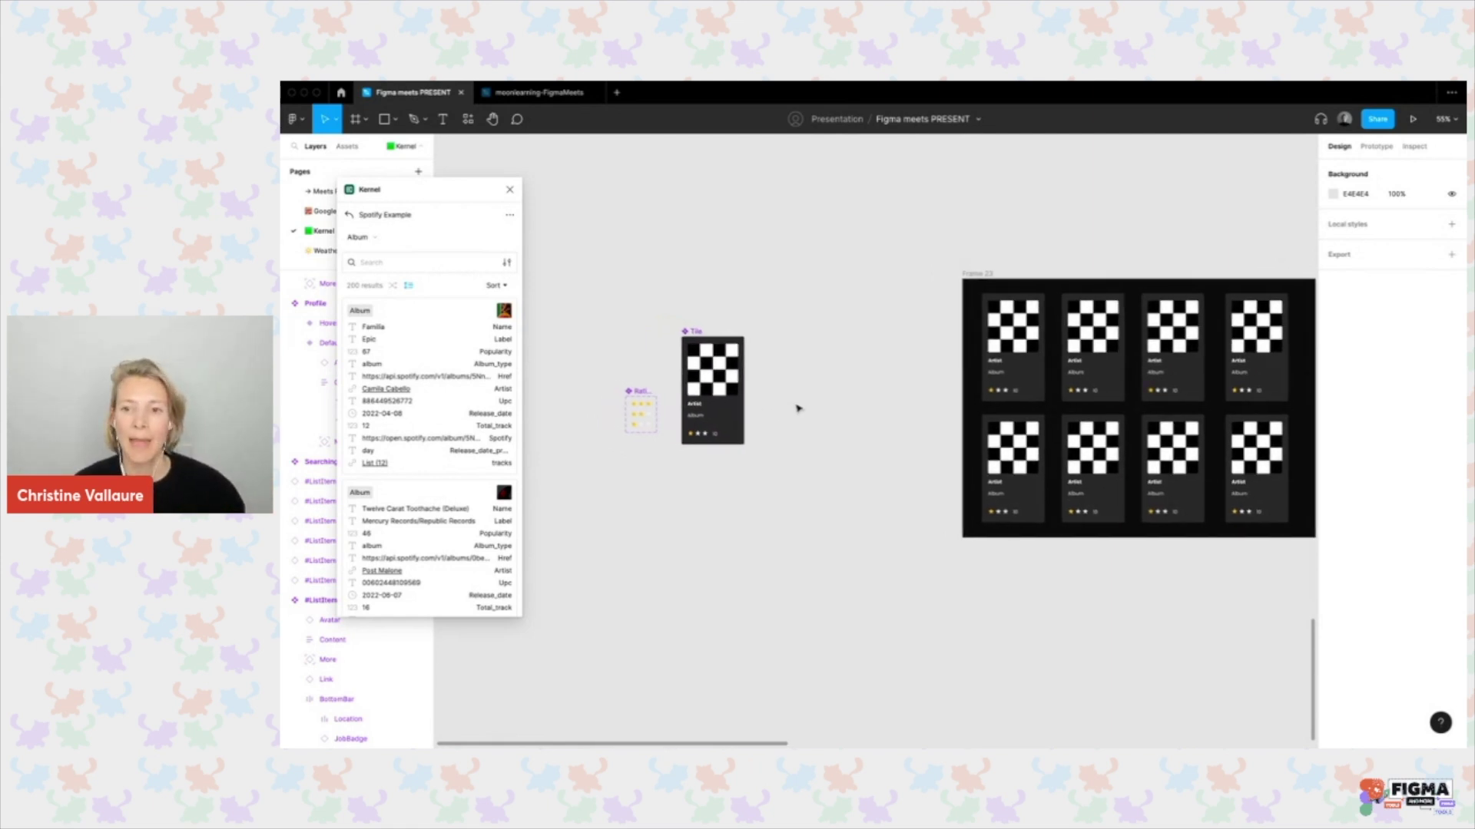
pyautogui.scroll(3, 797, 408)
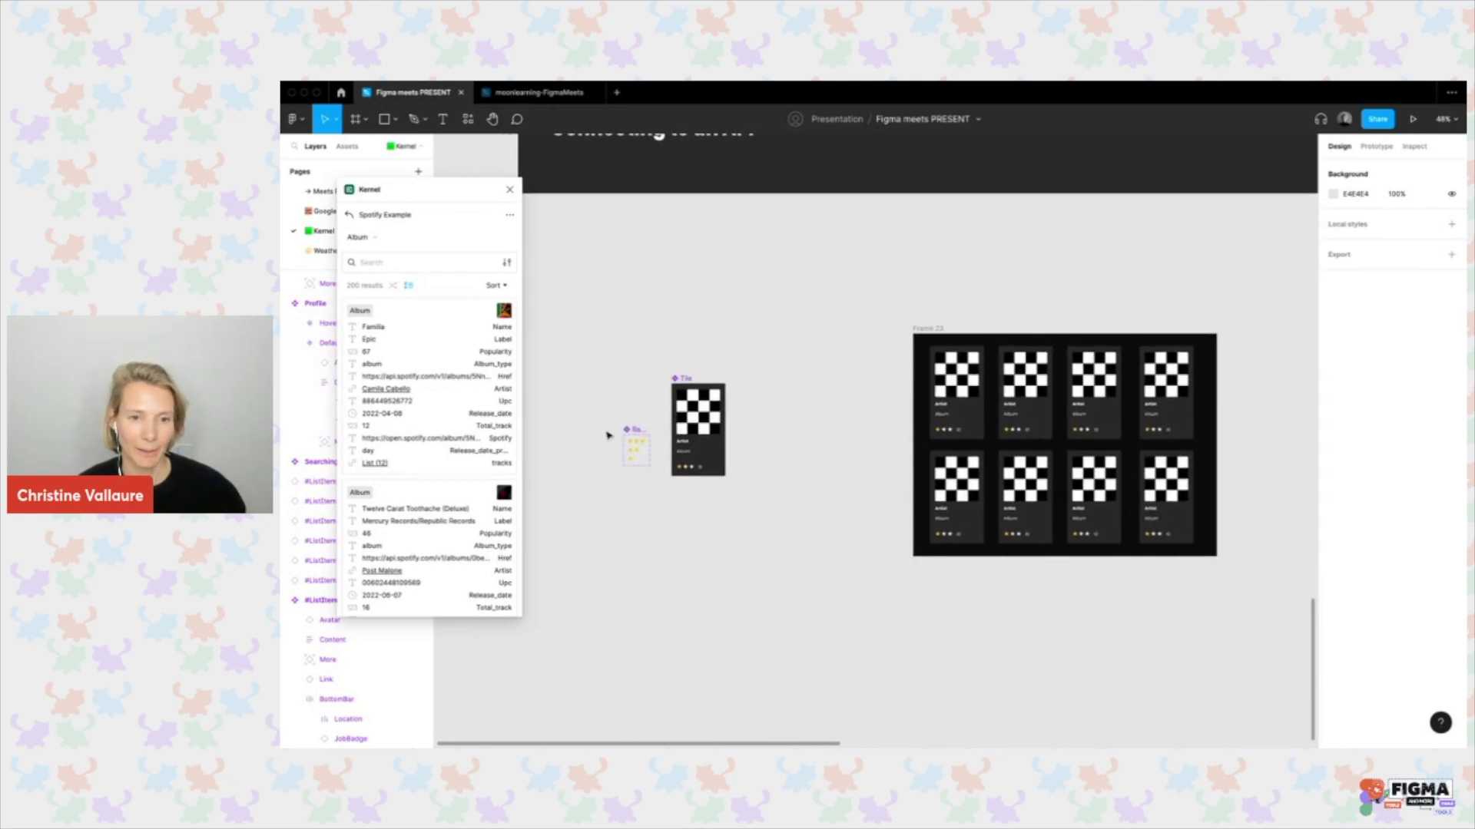
pyautogui.scroll(5, 604, 436)
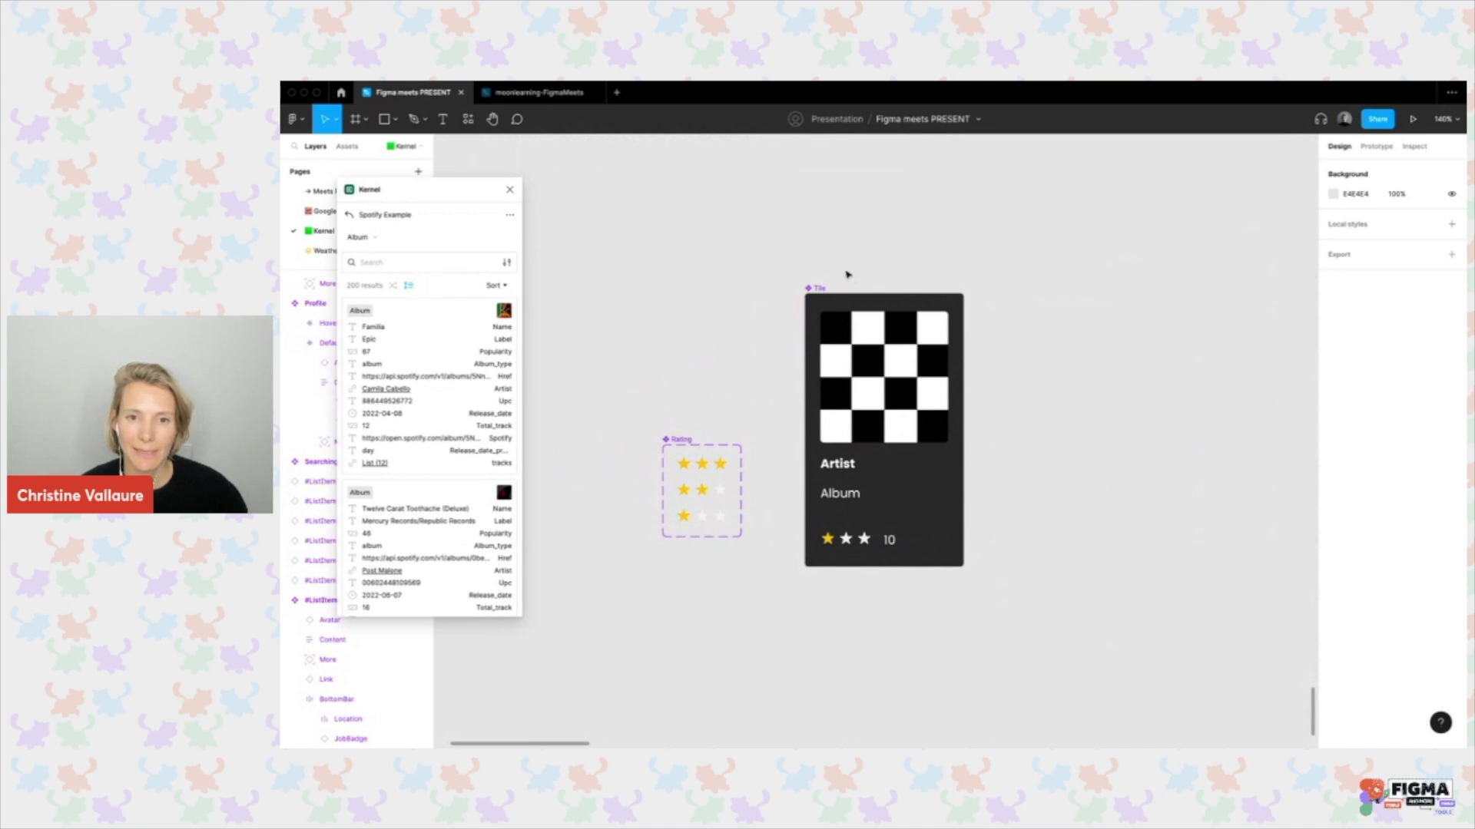
pyautogui.click(949, 376)
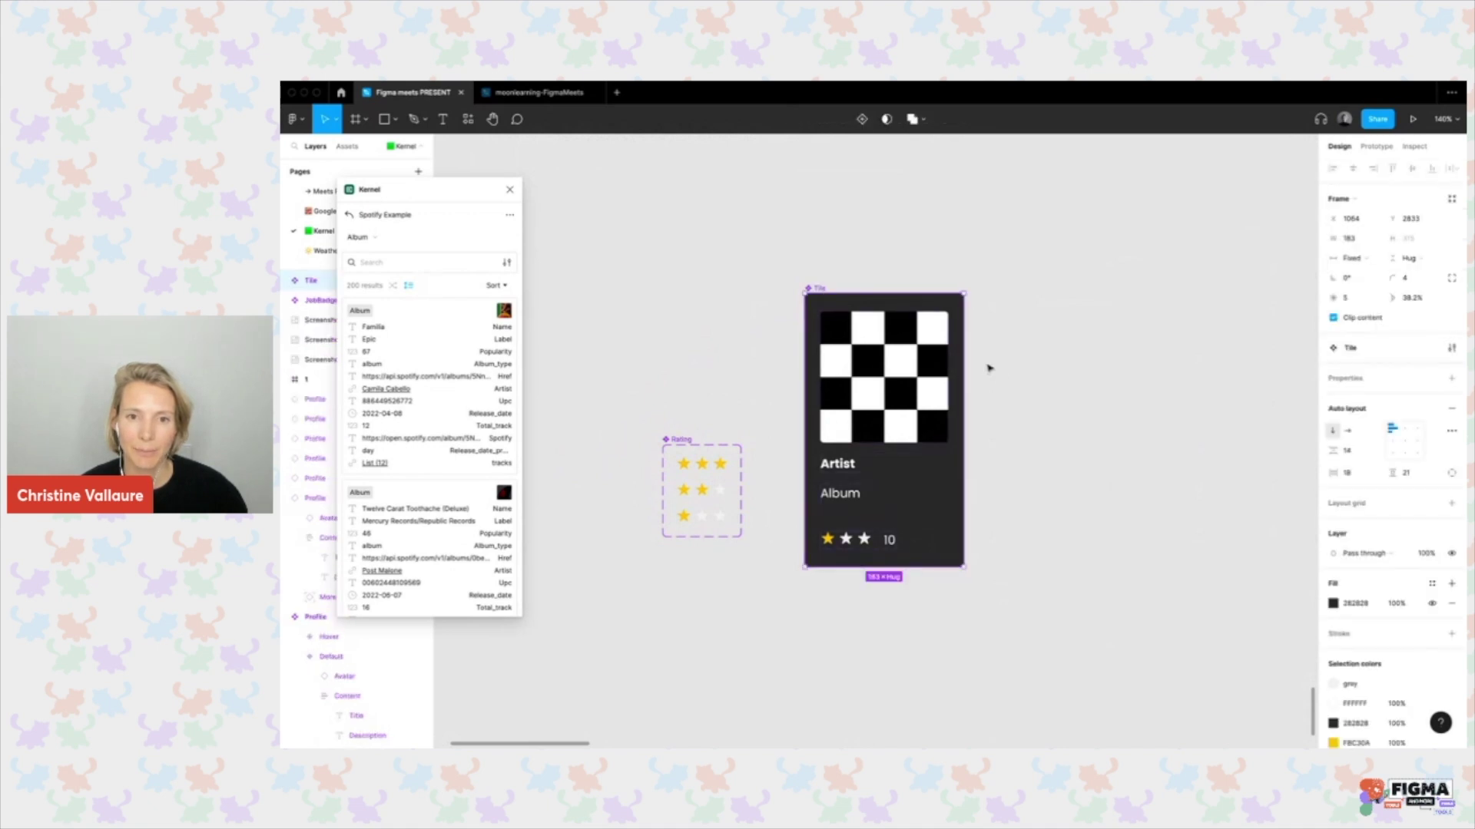
pyautogui.click(508, 219)
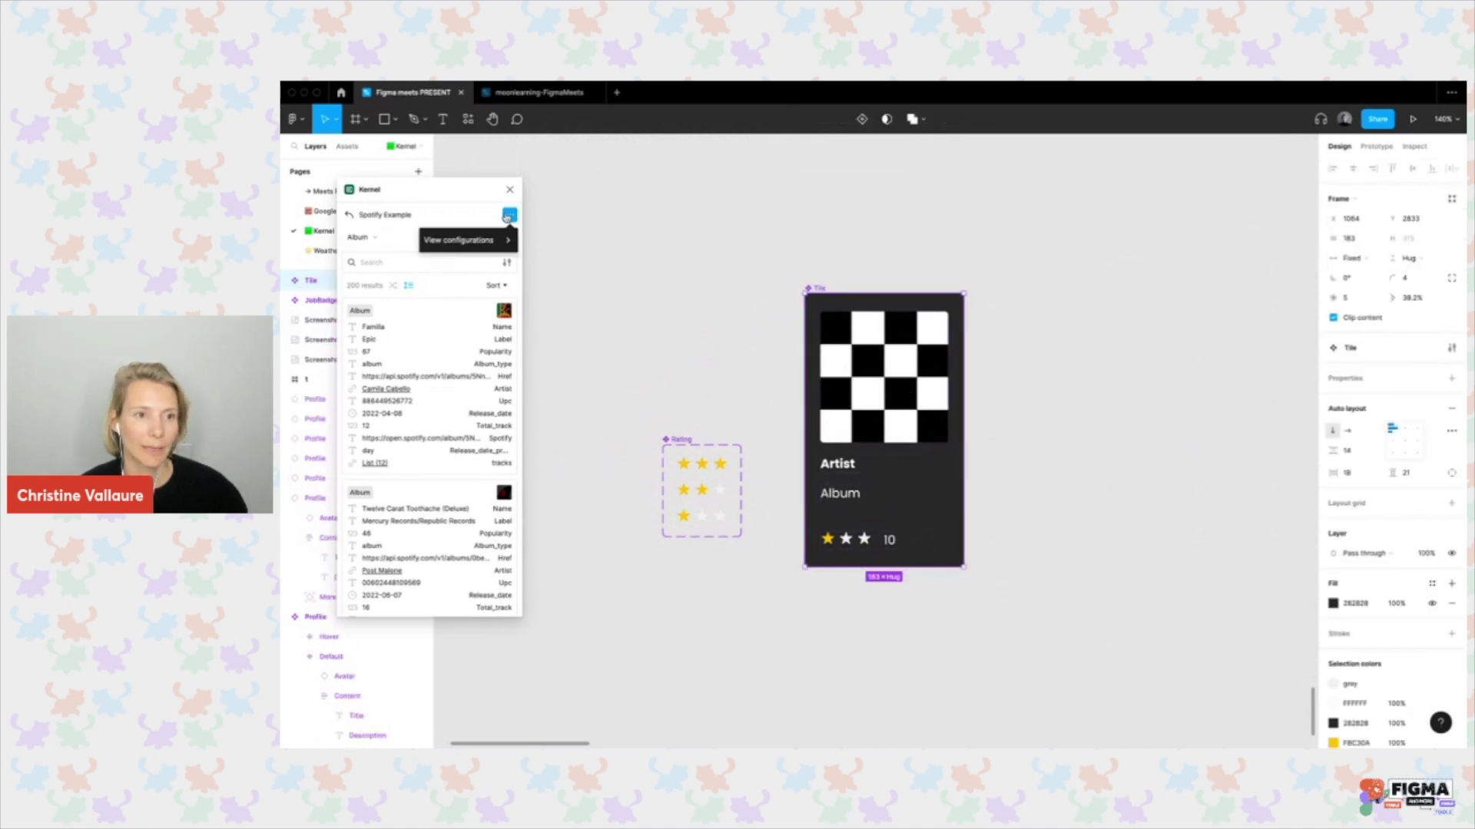
pyautogui.click(466, 240)
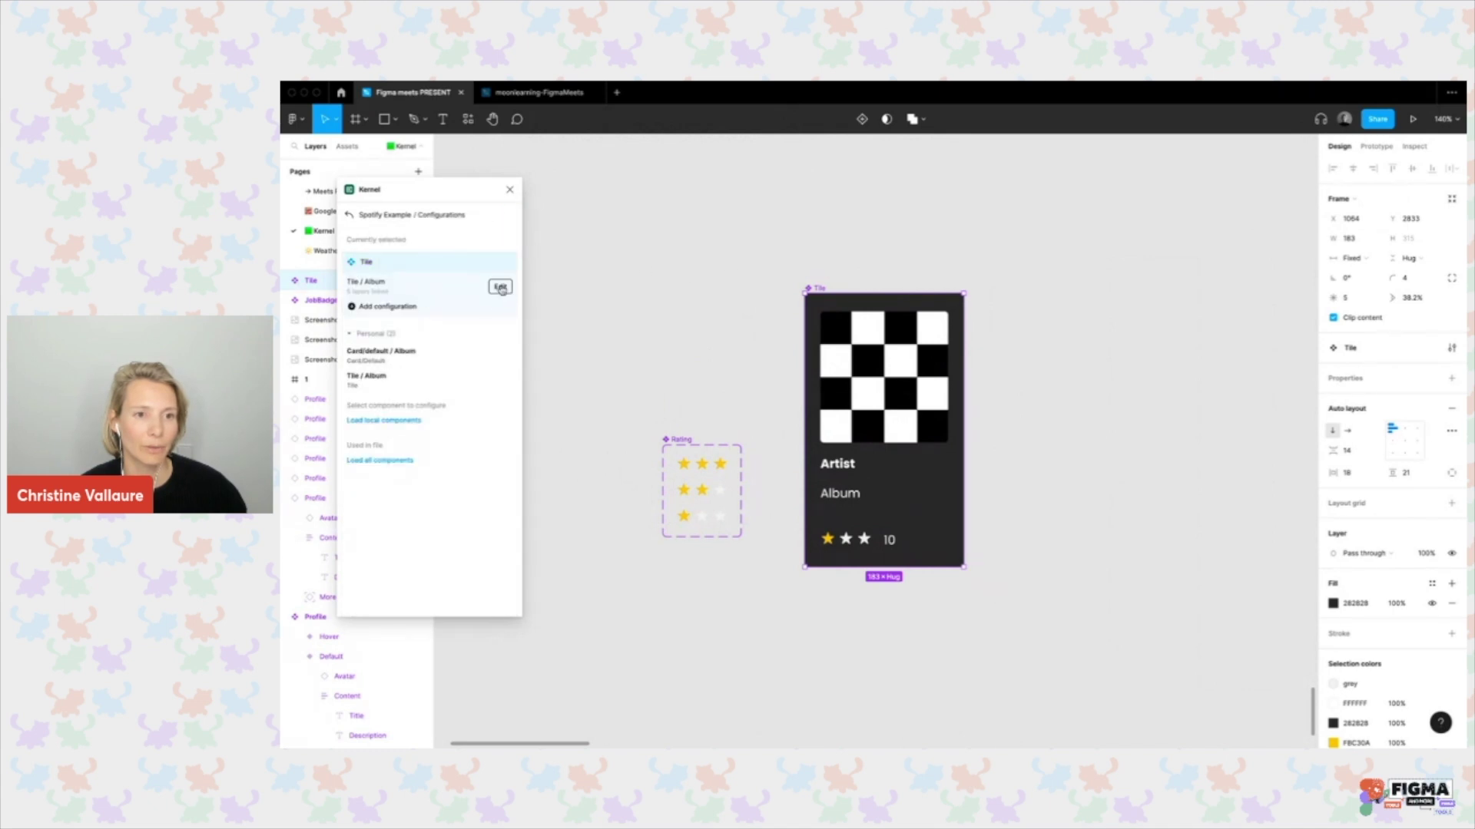
pyautogui.click(499, 289)
# Examine the data link of the Image layer and the popularity rules of the Rating layer.
pyautogui.click(385, 440)
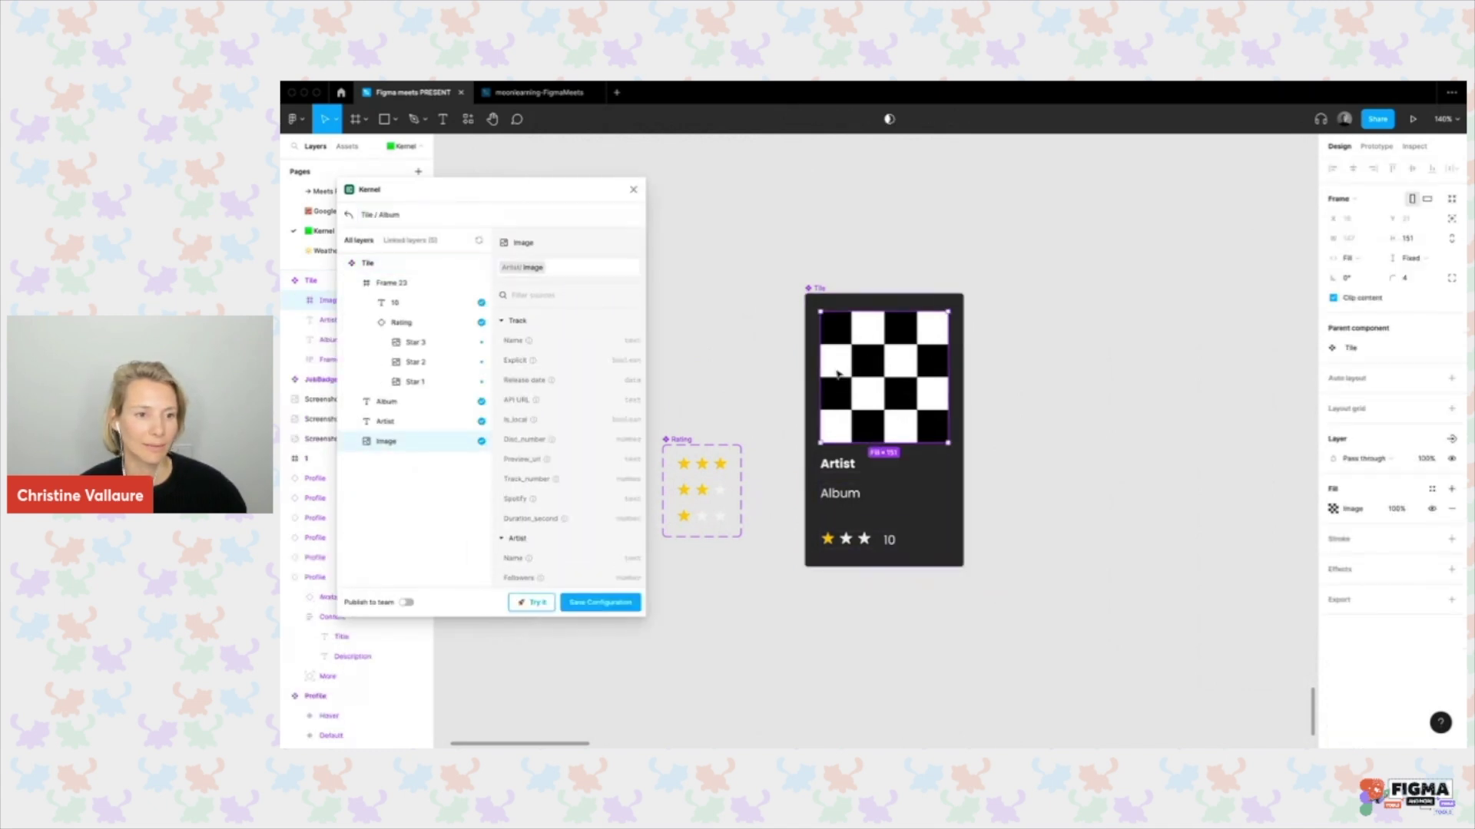
pyautogui.doubleClick(850, 540)
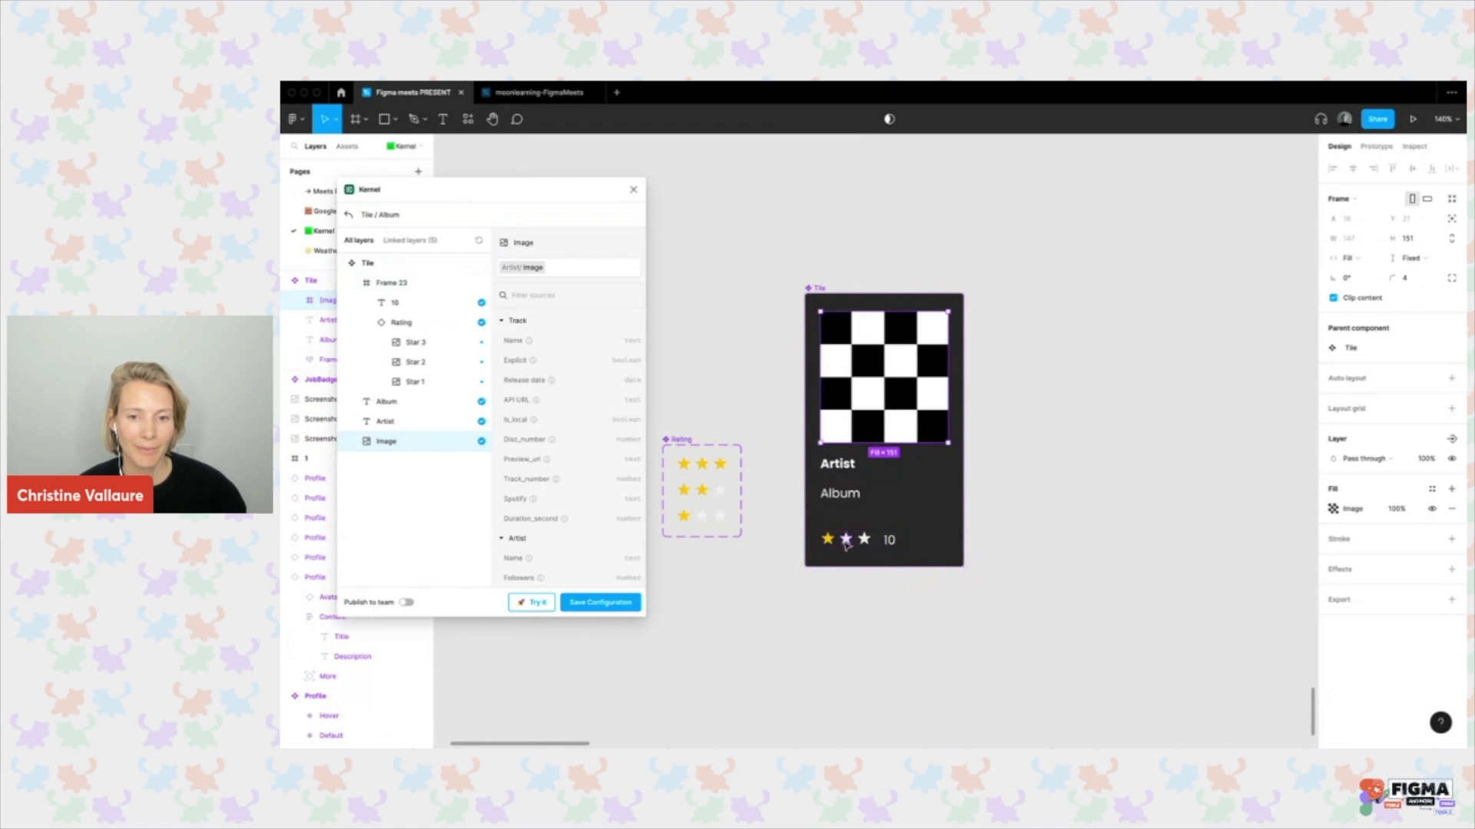
pyautogui.click(405, 324)
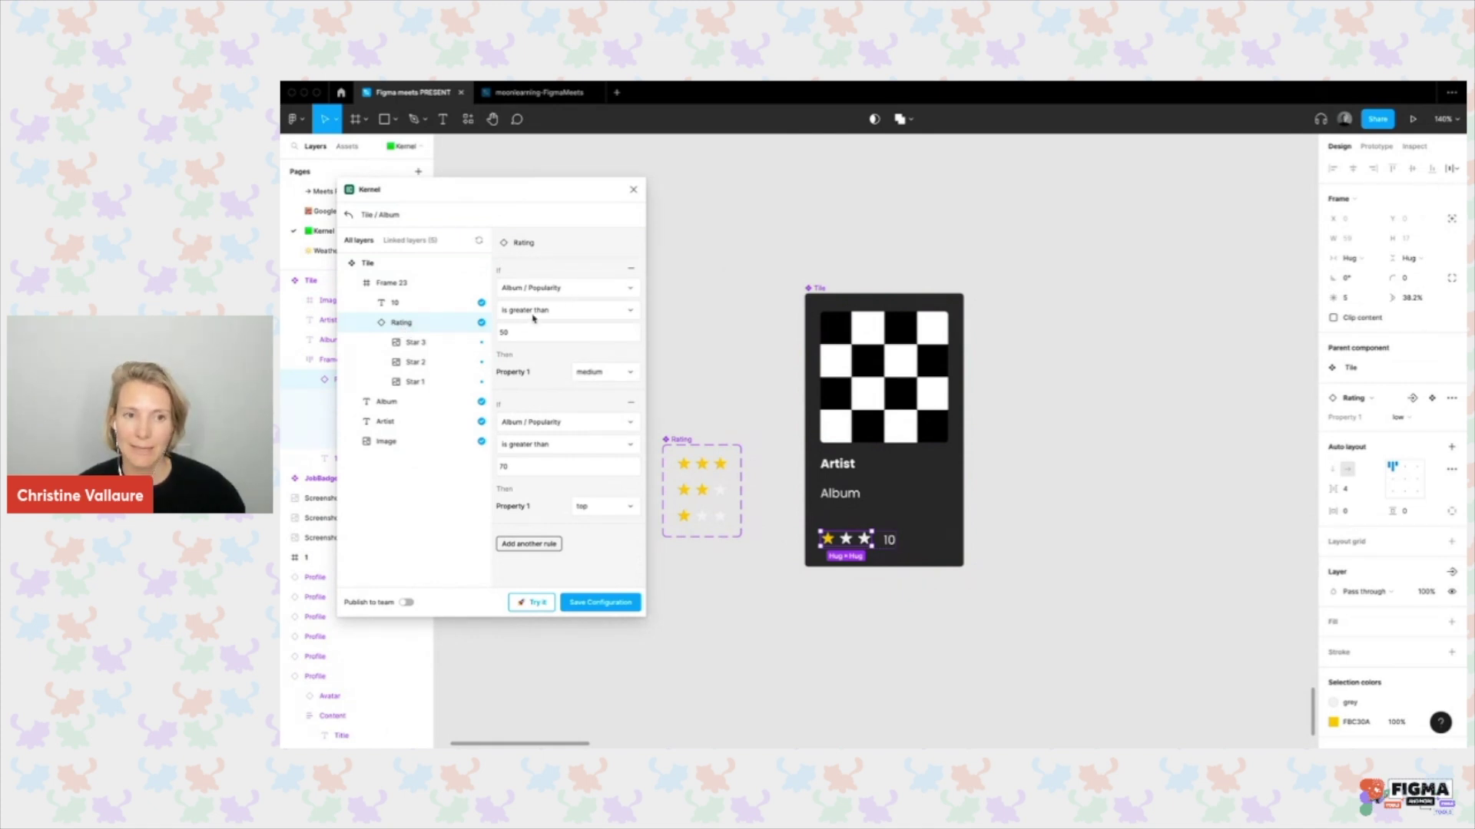
# Check the data fields available for the first Rating rule, keep Album / Popularity, and save the Tile / Album configuration.
pyautogui.click(580, 289)
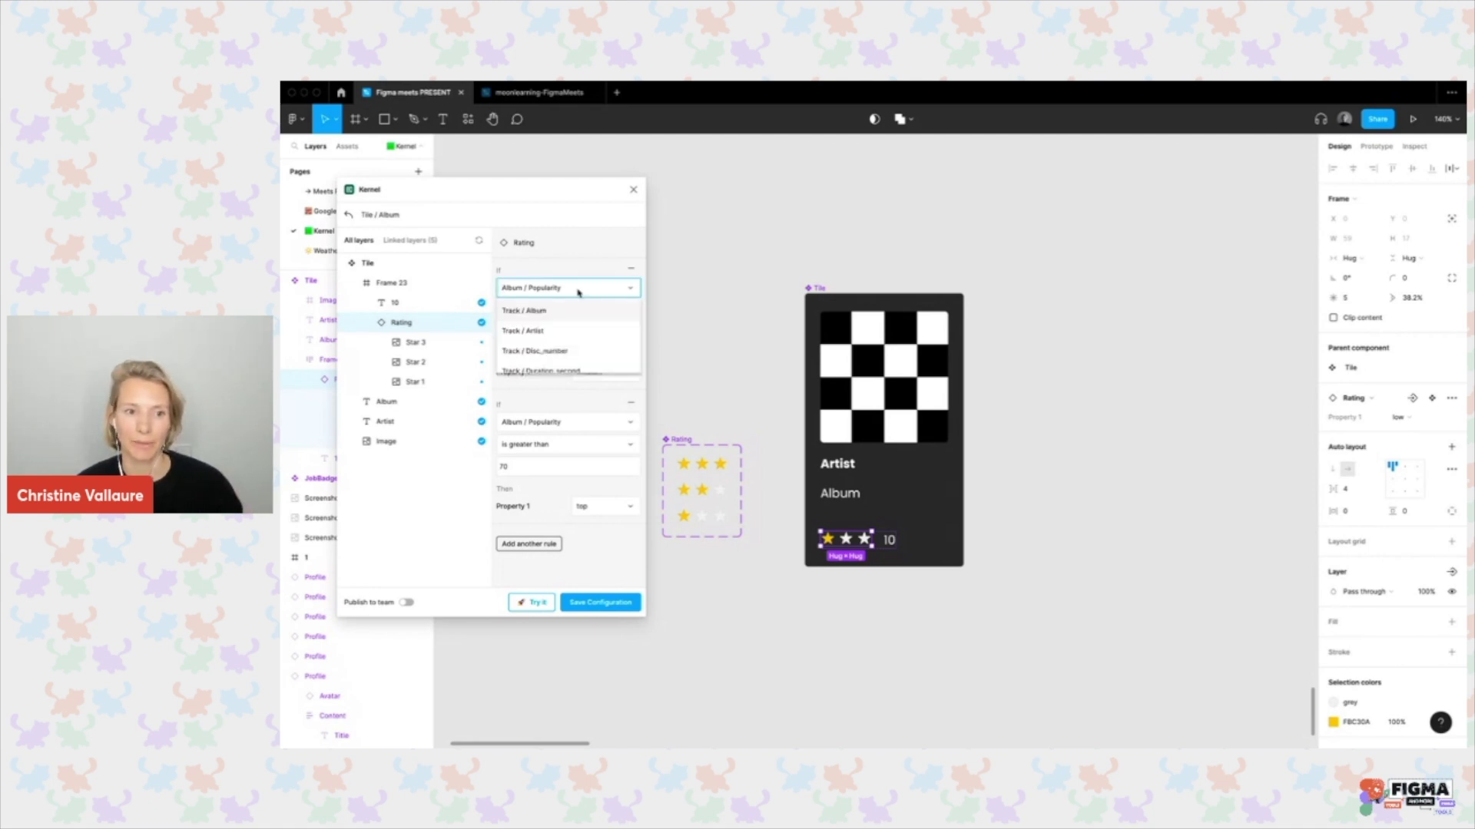
pyautogui.click(578, 292)
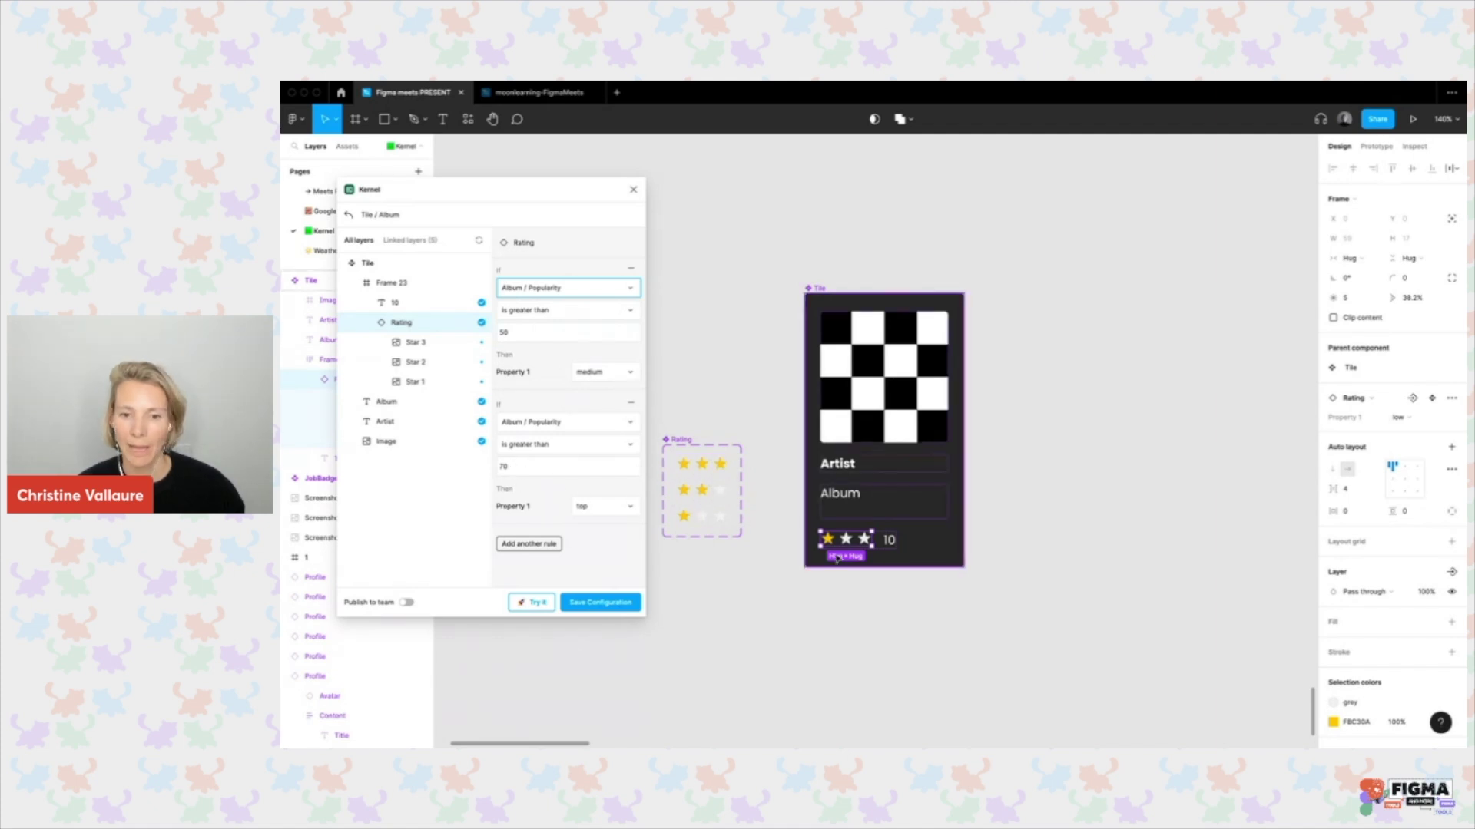
pyautogui.click(606, 606)
pyautogui.click(1036, 547)
# Apply the Spotify Example album data to all eight Tile instances in Frame 23.
pyautogui.scroll(-10, 1041, 531)
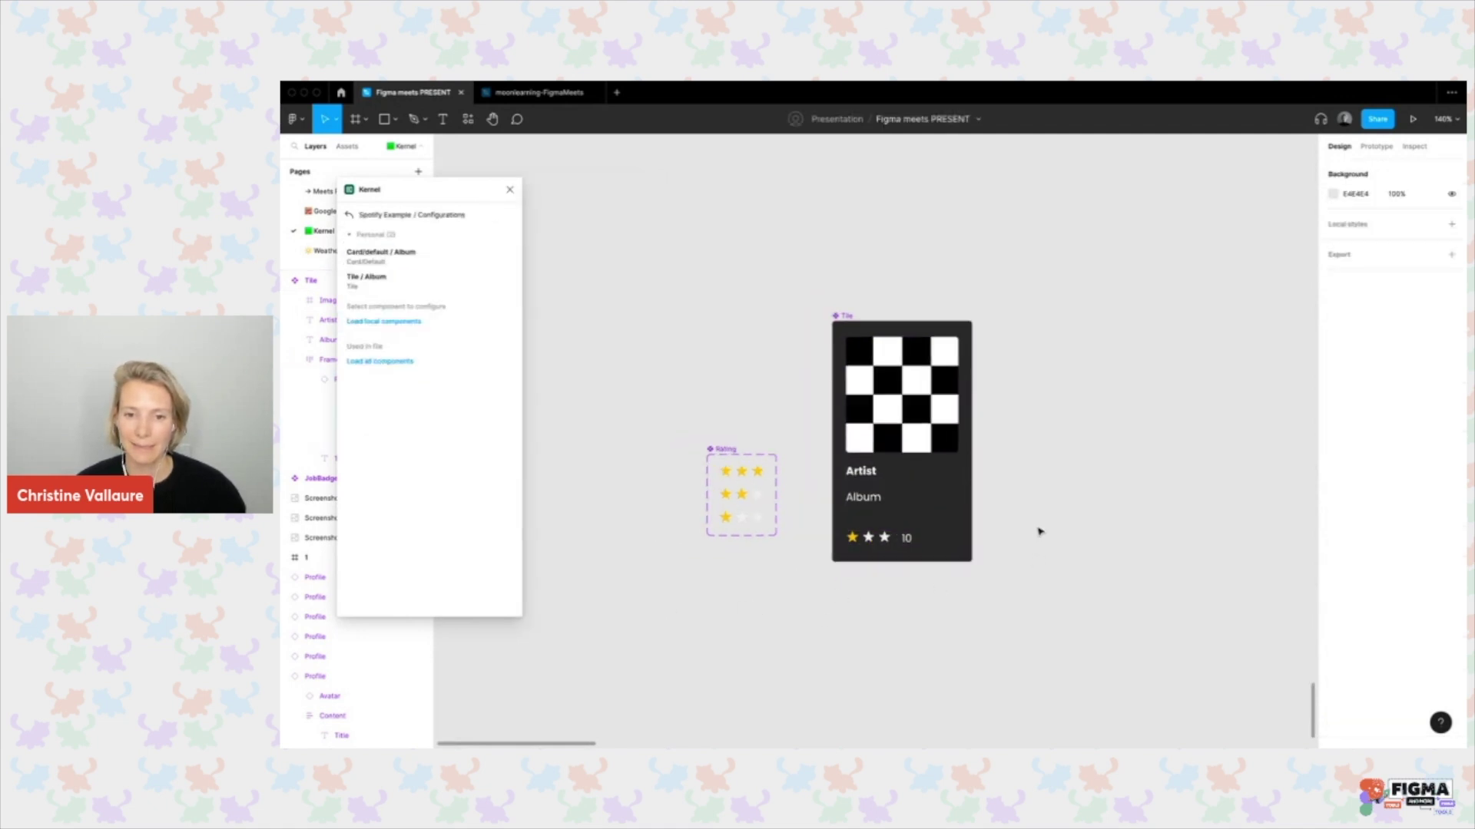
pyautogui.hscroll(5, 1039, 532)
pyautogui.hscroll(-5, 1039, 532)
pyautogui.scroll(8, 1039, 531)
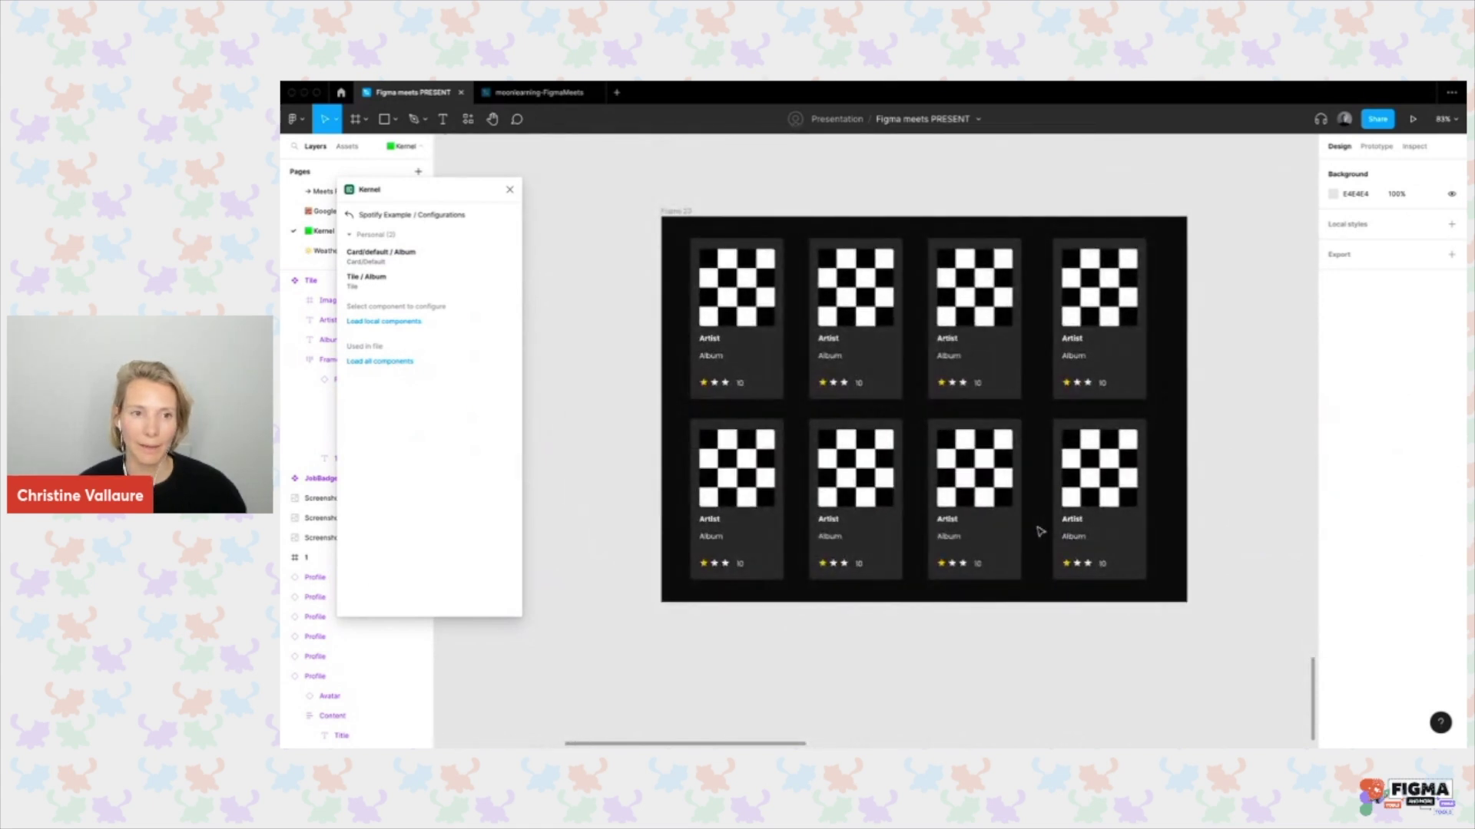
pyautogui.click(676, 210)
pyautogui.press('Return')
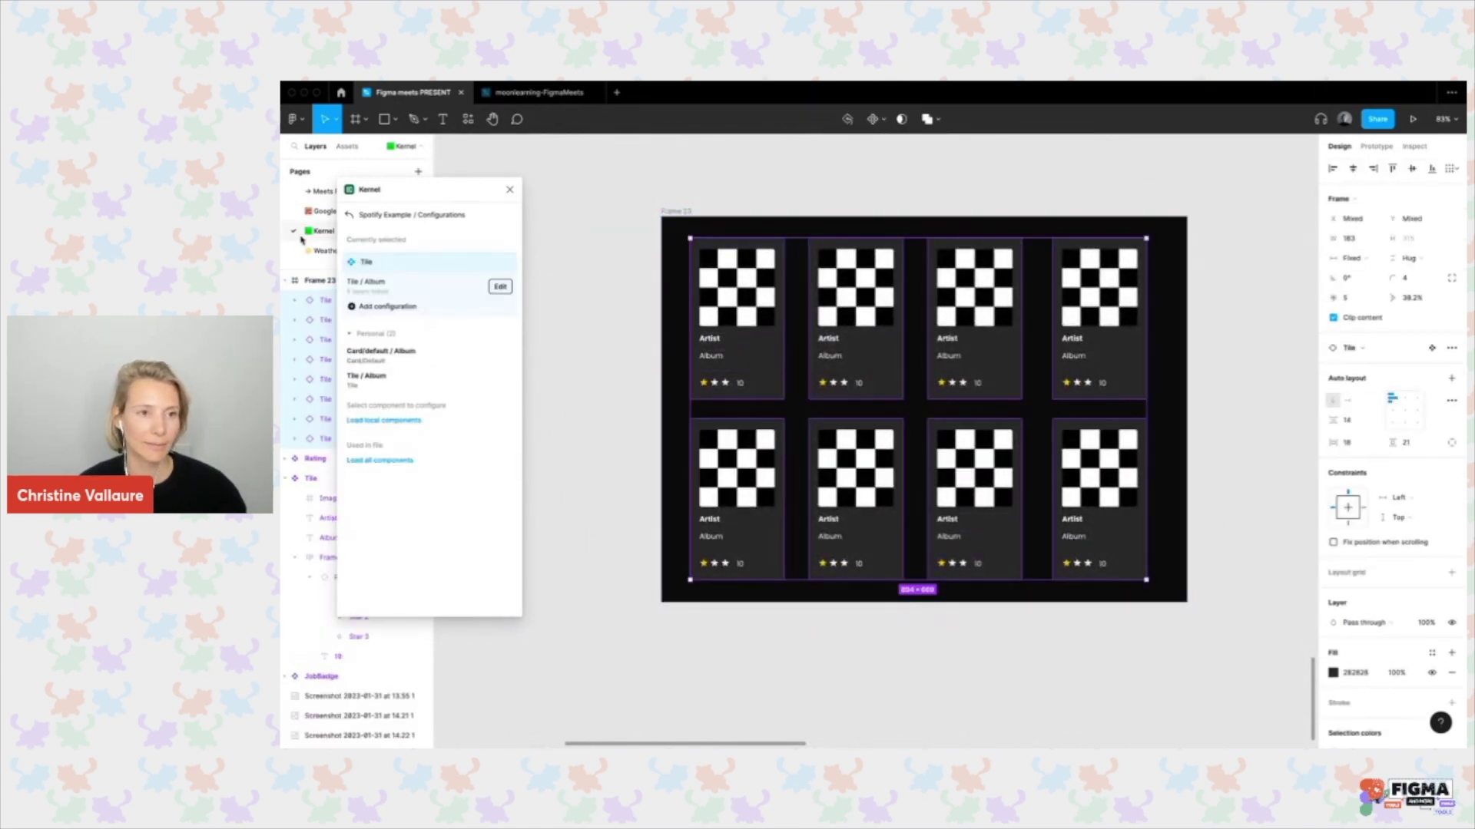
pyautogui.click(349, 215)
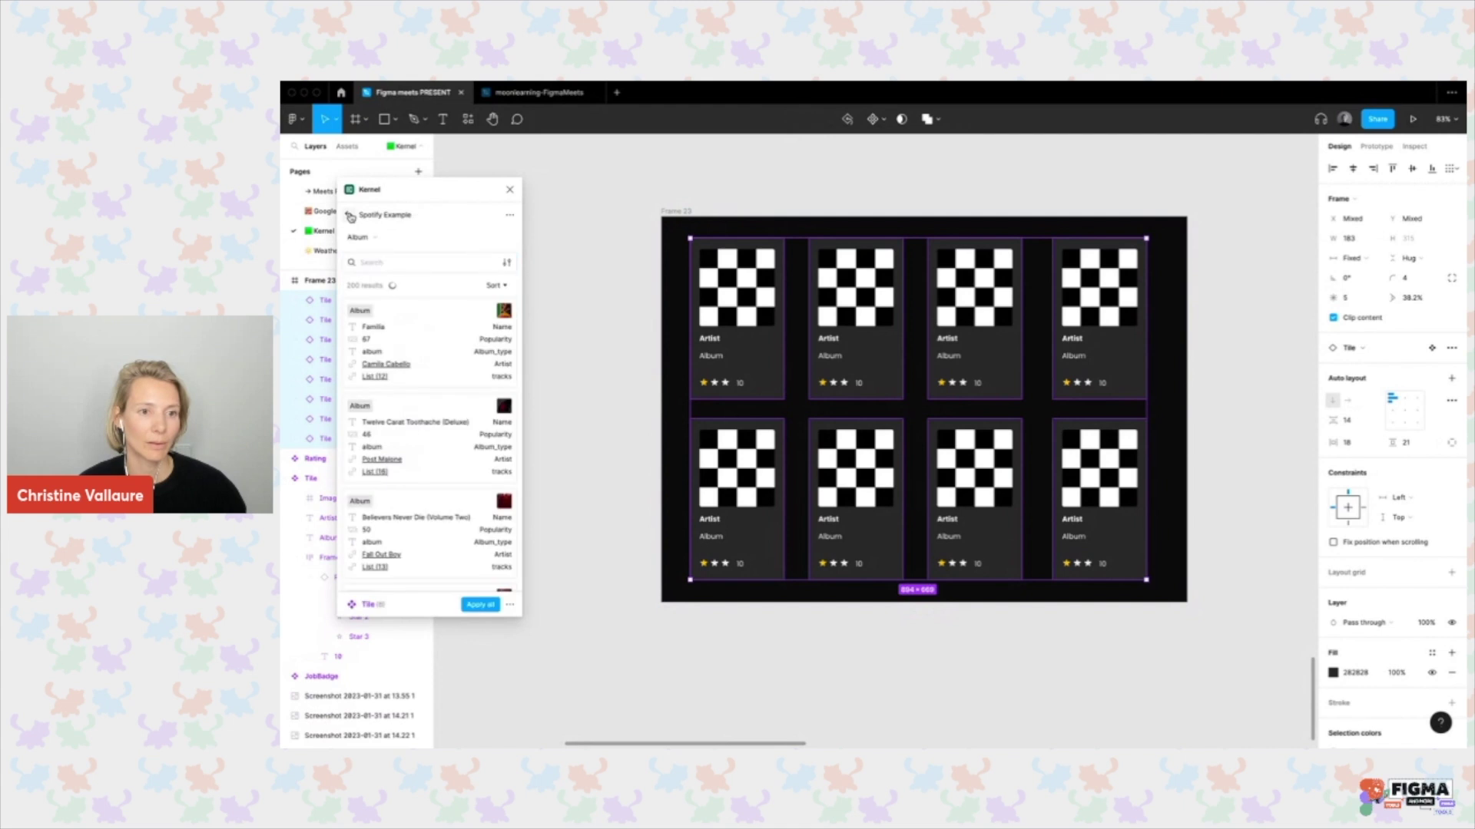
pyautogui.click(481, 607)
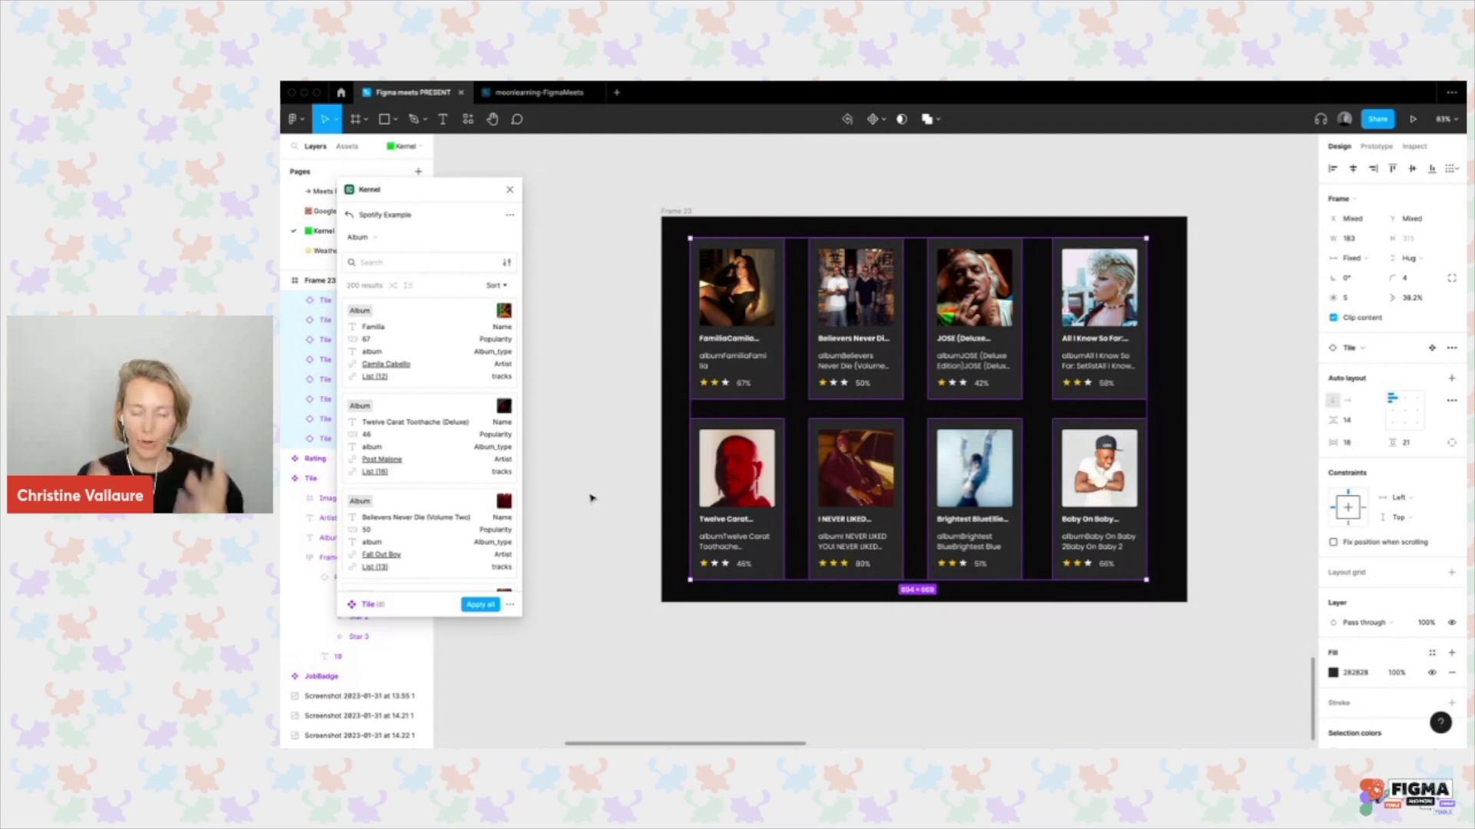
# Close the Kernel plugin and open the Weather API page.
pyautogui.scroll(-5, 592, 498)
pyautogui.hscroll(-3, 607, 503)
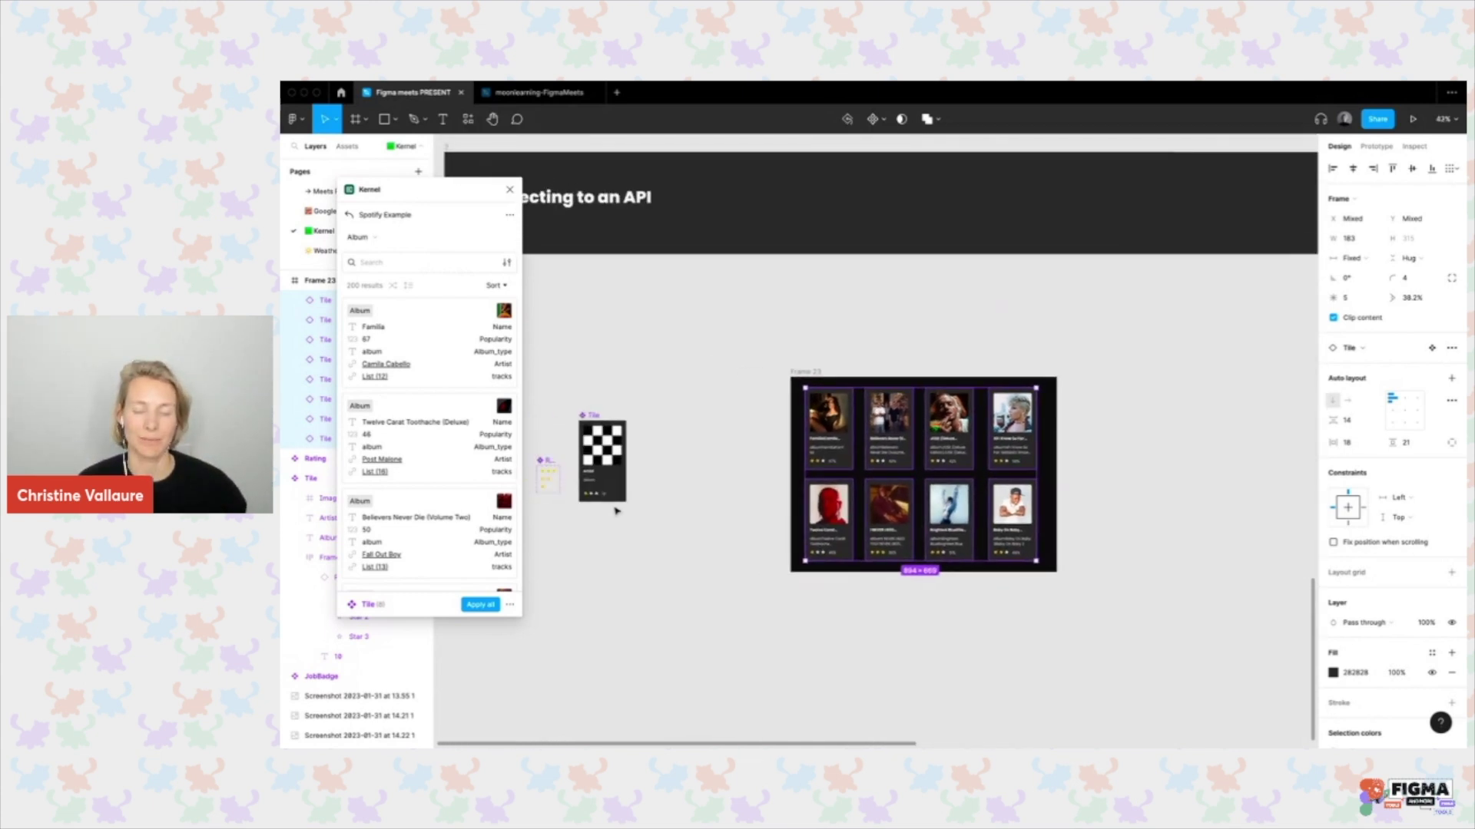
pyautogui.hscroll(-2, 616, 510)
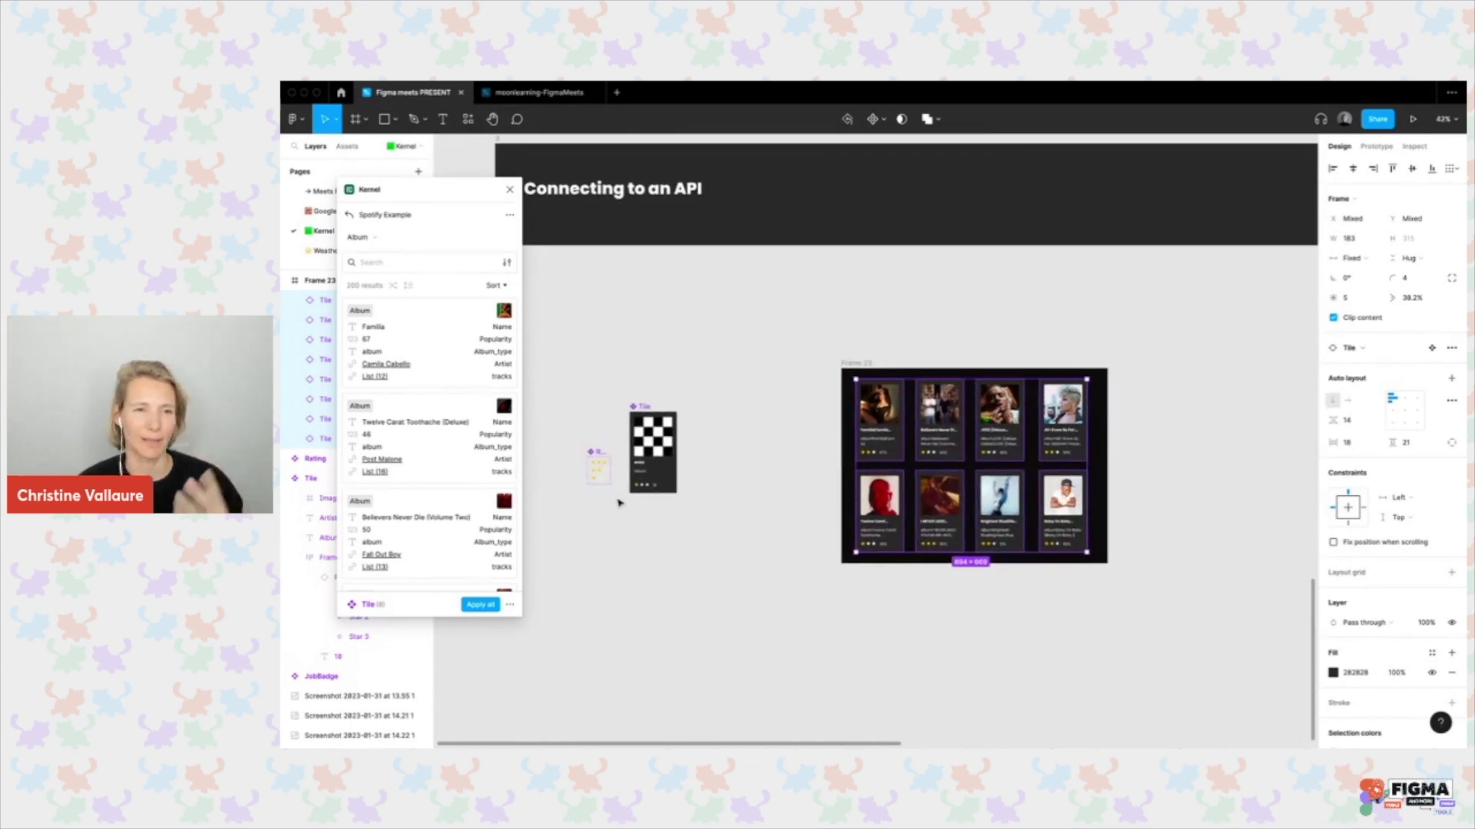
pyautogui.click(651, 313)
pyautogui.click(511, 190)
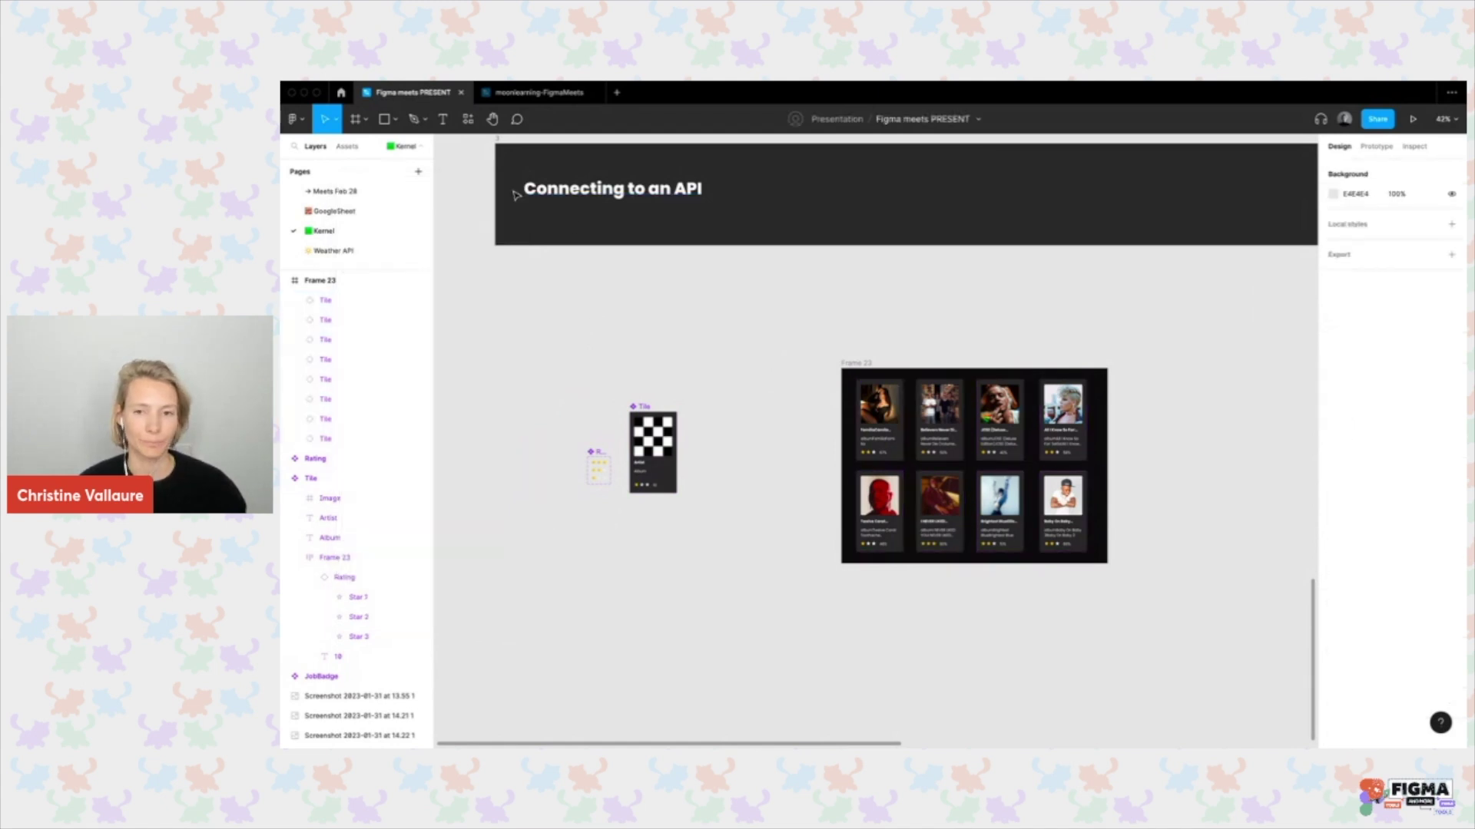
pyautogui.click(365, 251)
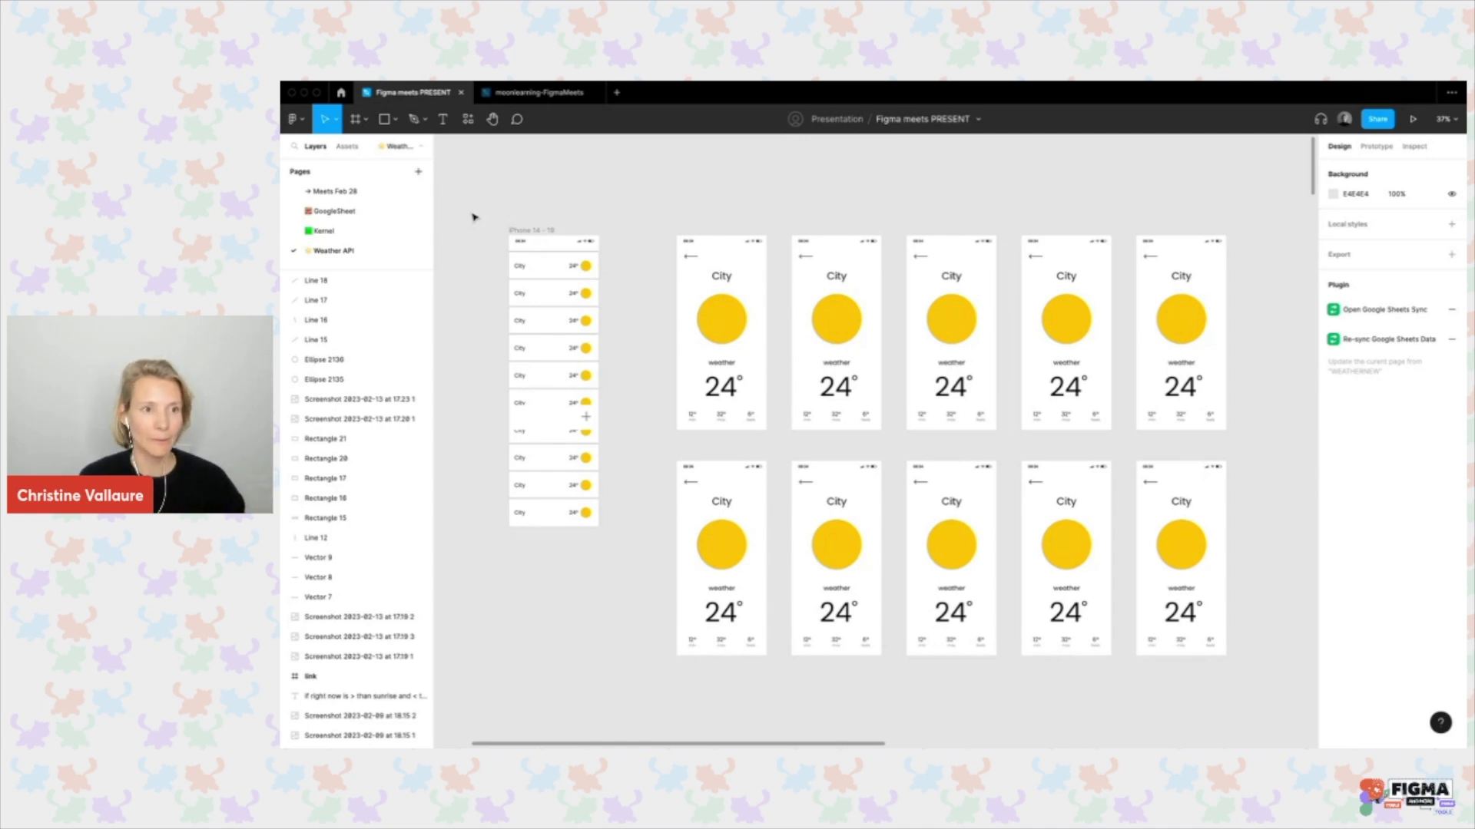
# Sync the Google Sheets weather data into the city list frame and the ten city detail frames.
pyautogui.moveTo(481, 199); pyautogui.dragTo(1249, 701)
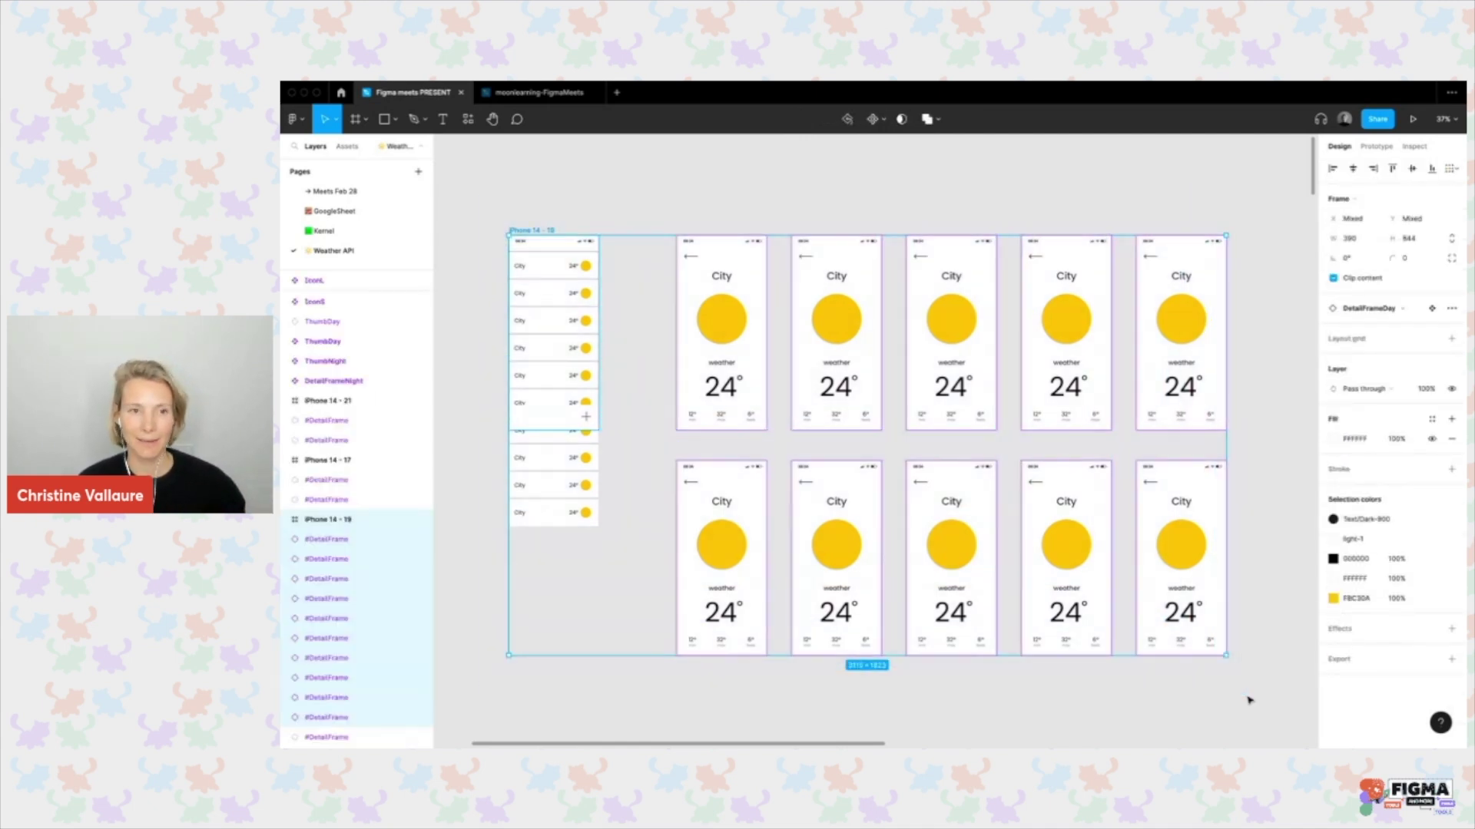
pyautogui.click(468, 119)
pyautogui.click(629, 259)
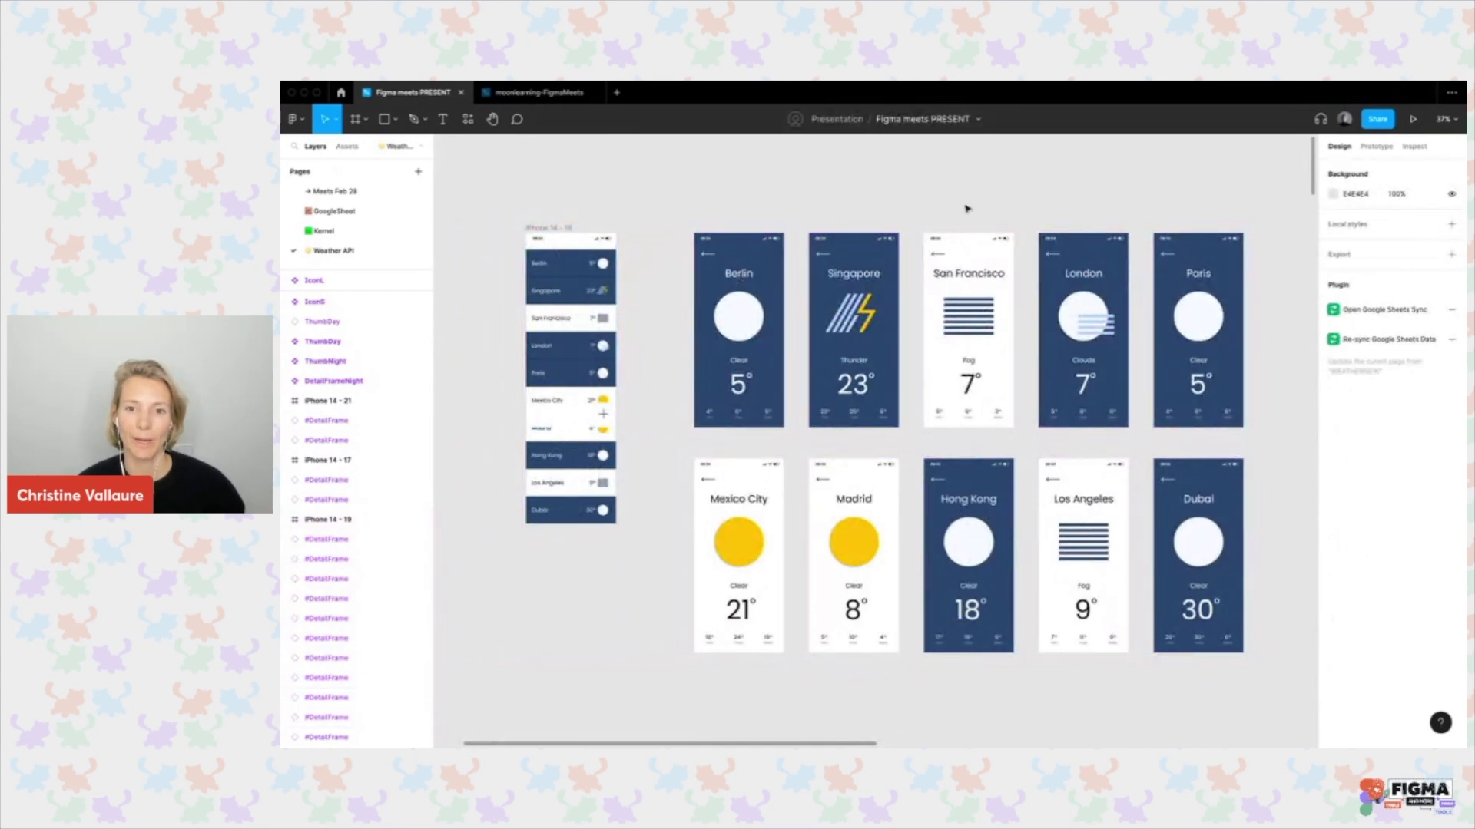
# Examine the synced city weather screens and the section on the Google Sheet connected to the weather App API.
pyautogui.scroll(5, 714, 407)
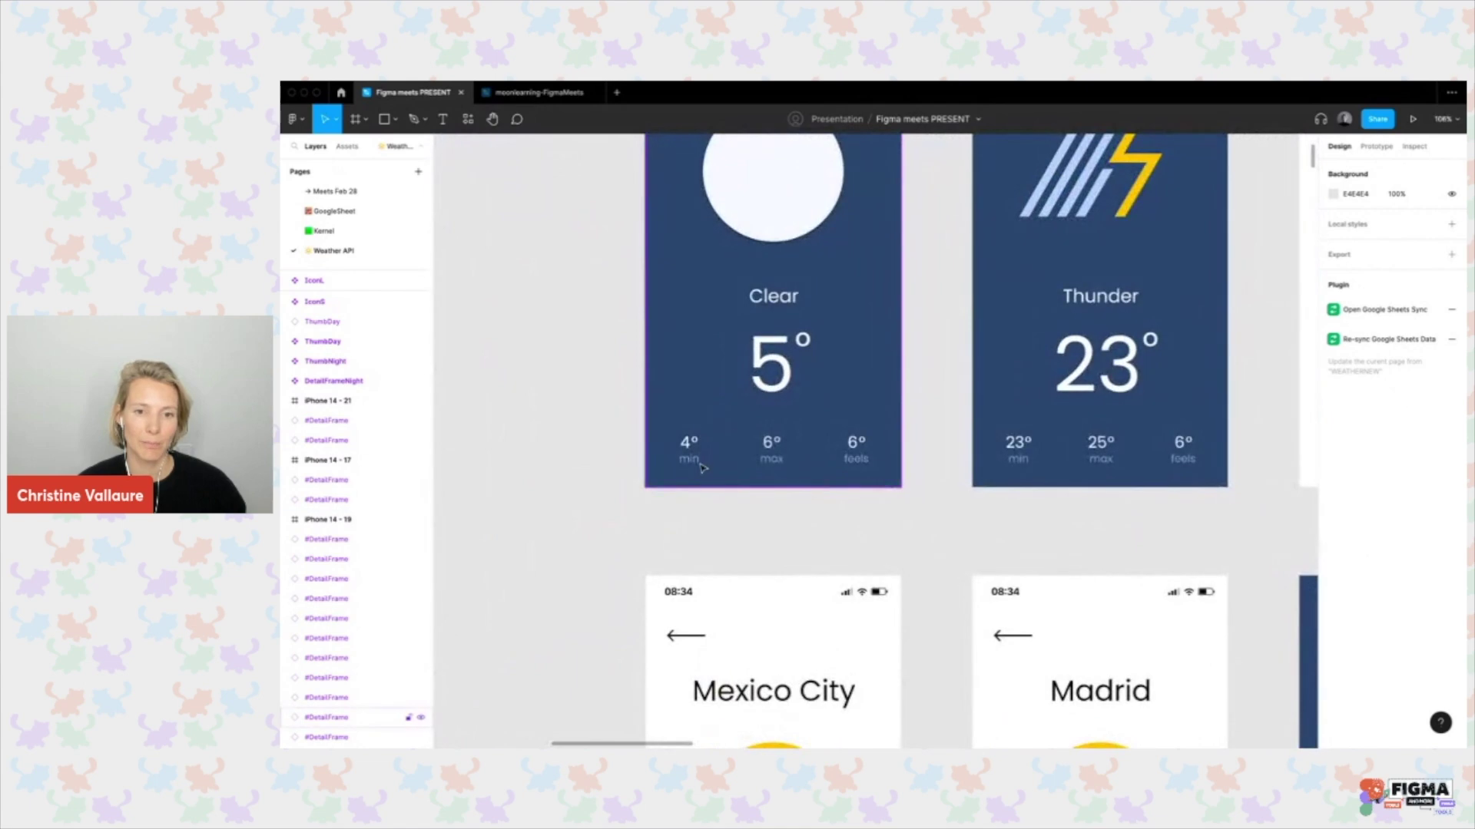
pyautogui.hotkey('shift', '1')
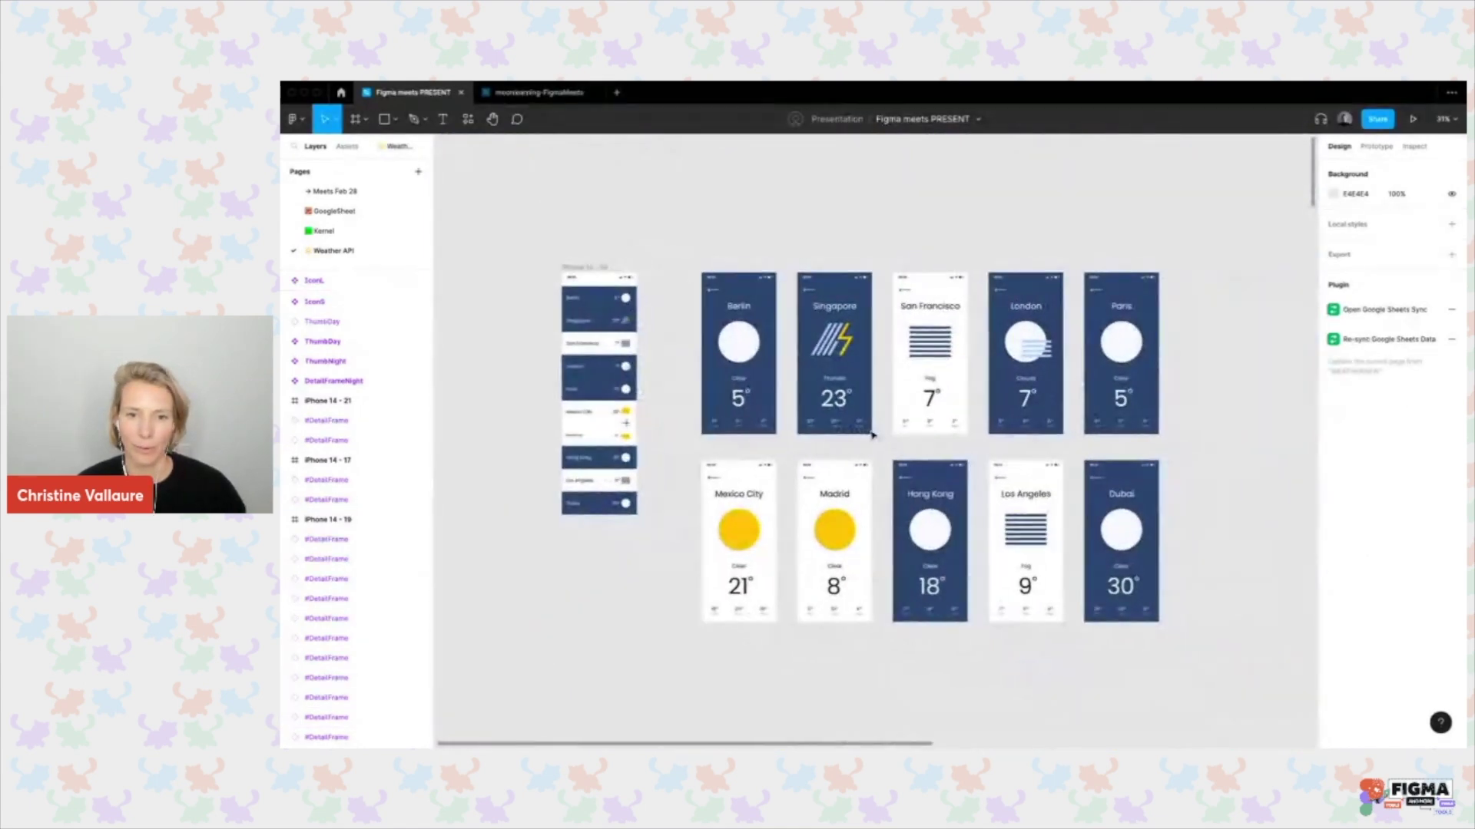
pyautogui.scroll(-2, 872, 434)
pyautogui.scroll(-3, 872, 435)
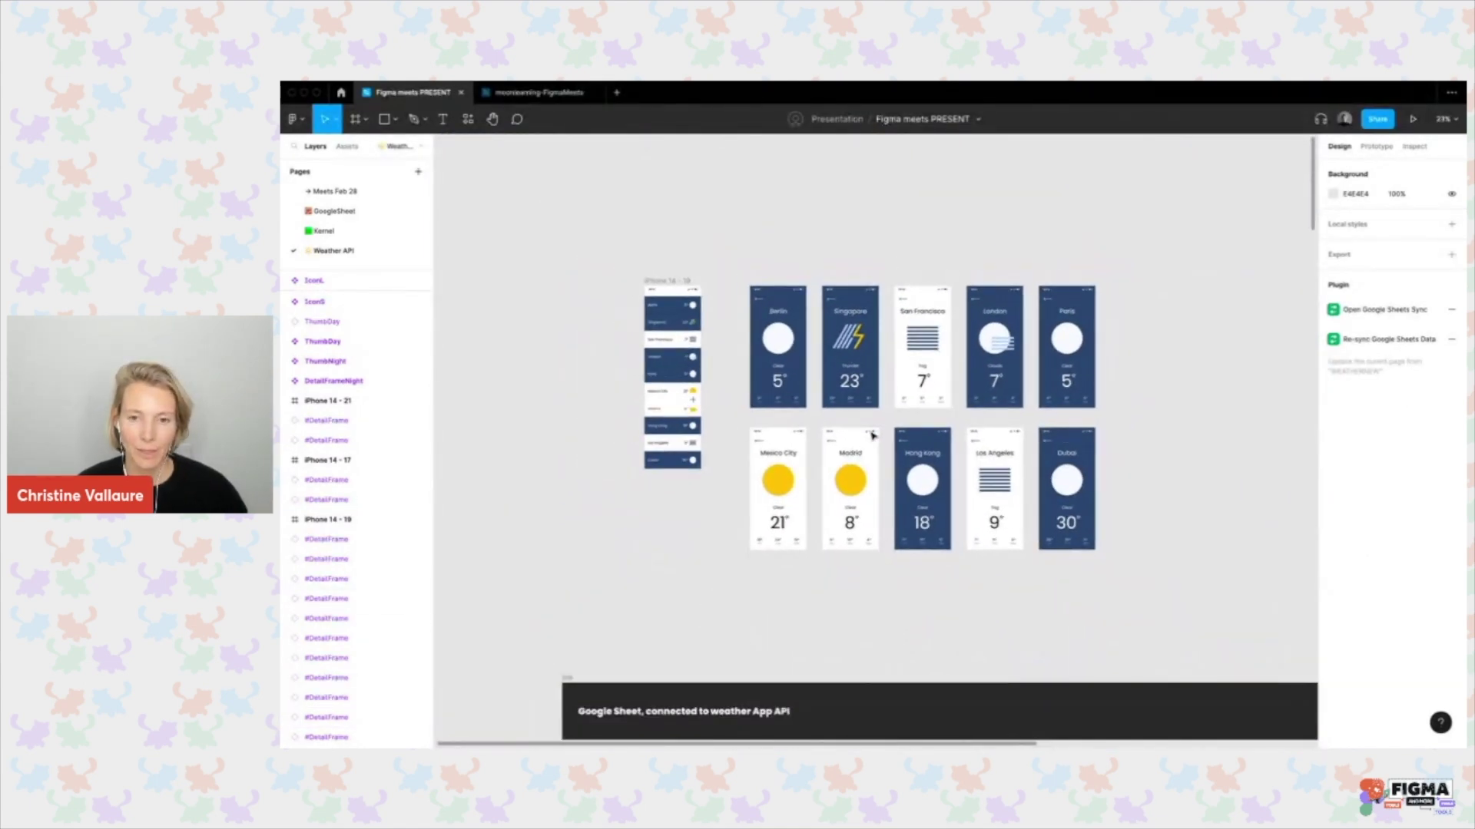
pyautogui.scroll(-4, 872, 435)
pyautogui.scroll(-10, 872, 435)
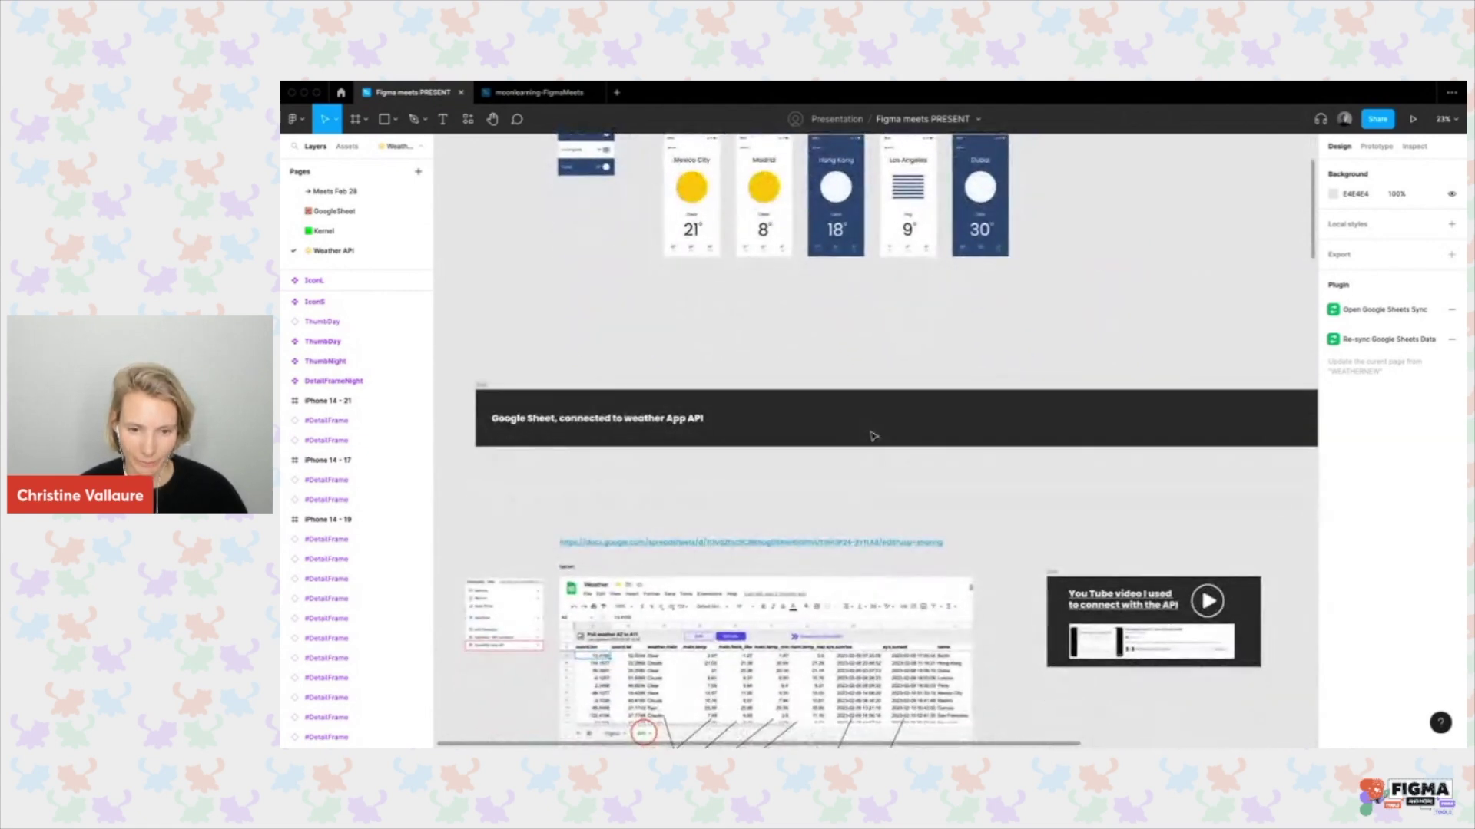
pyautogui.scroll(-6, 872, 436)
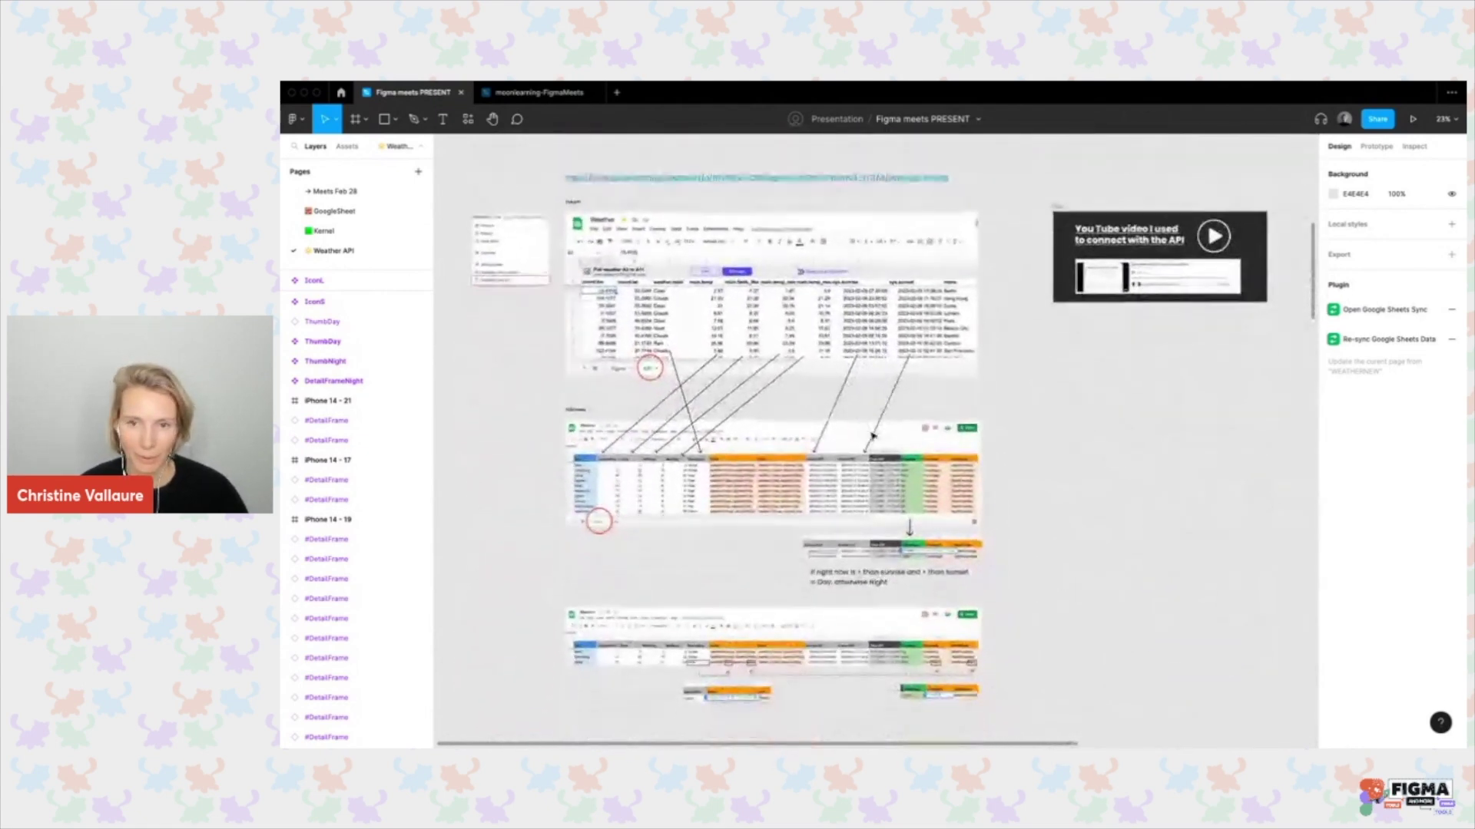
pyautogui.scroll(-13, 871, 436)
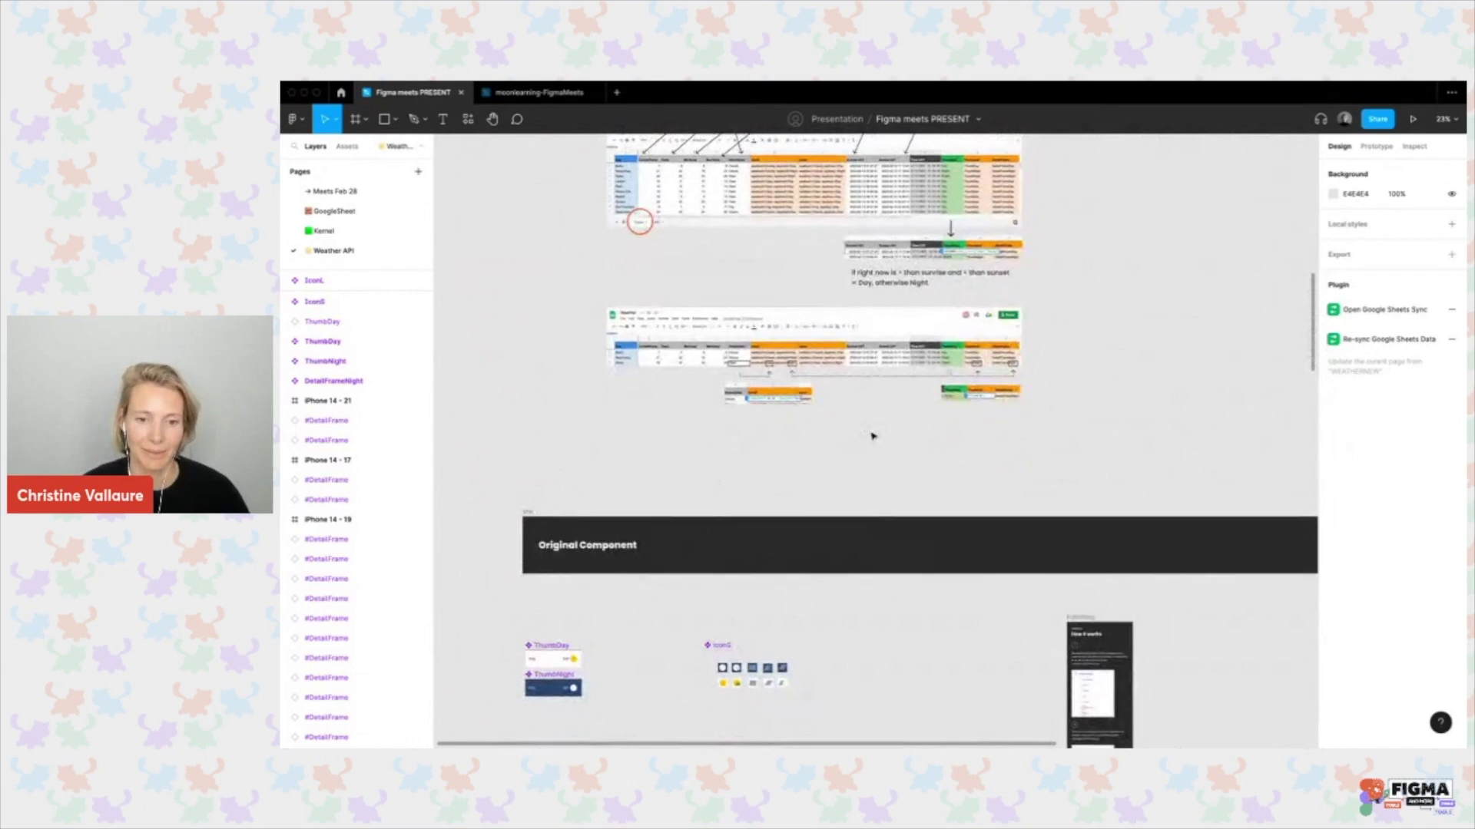
# Hide the interface and compare the day and night components in the Original Component section with the synced weather screens.
pyautogui.press('super+backslash')
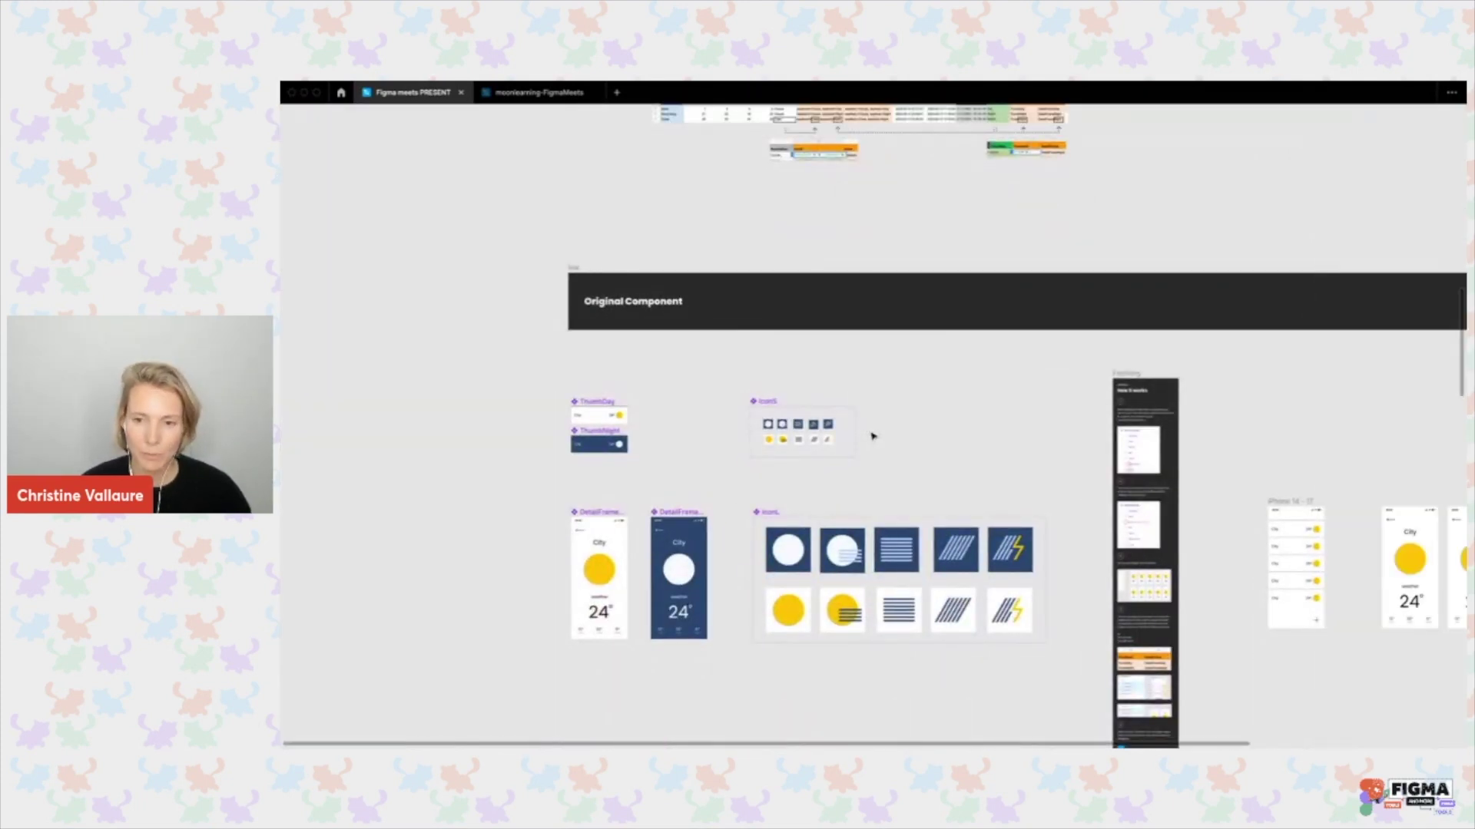
pyautogui.scroll(5, 871, 436)
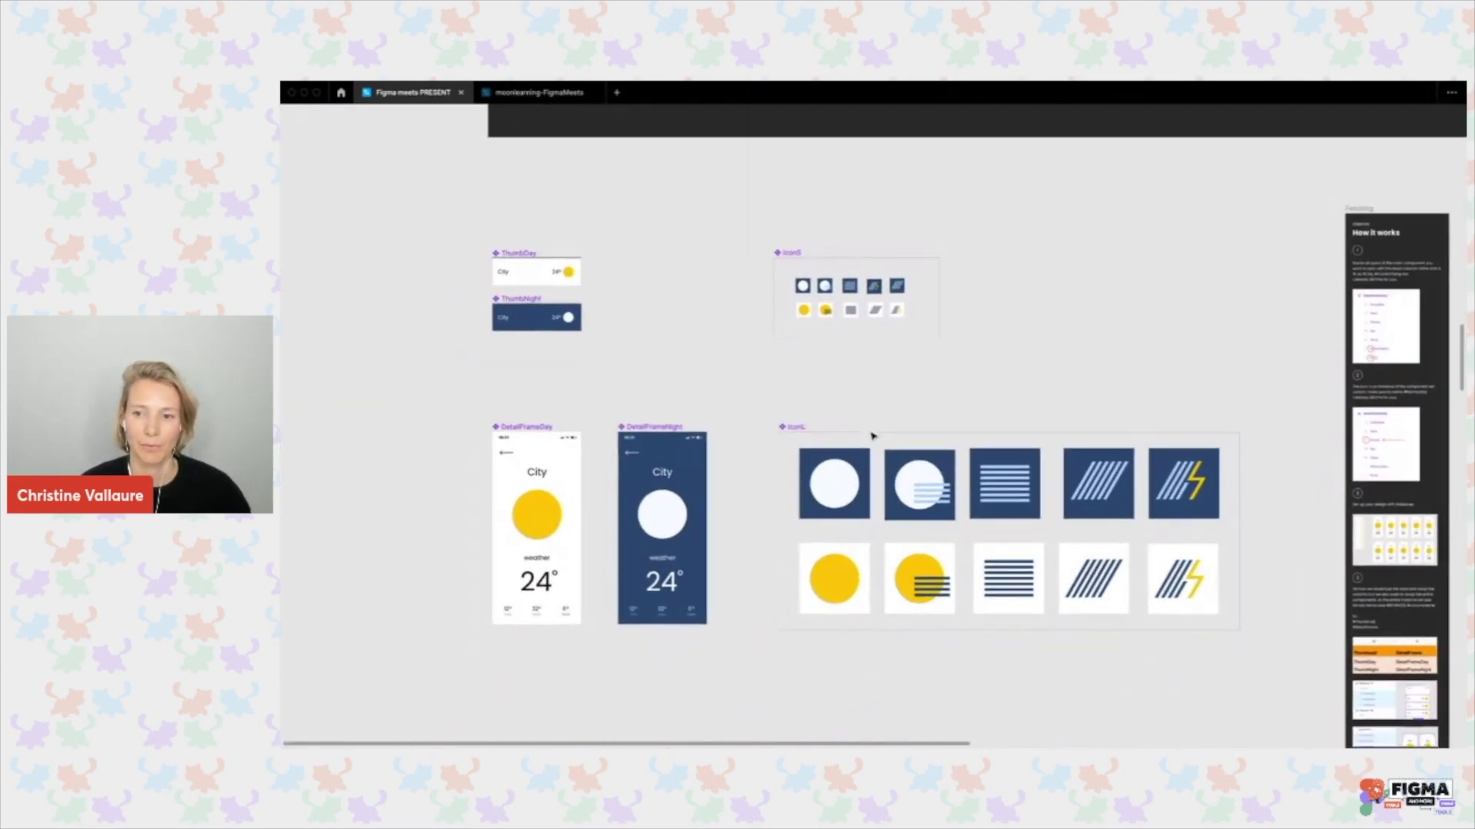
pyautogui.scroll(-5, 872, 436)
pyautogui.scroll(4, 872, 436)
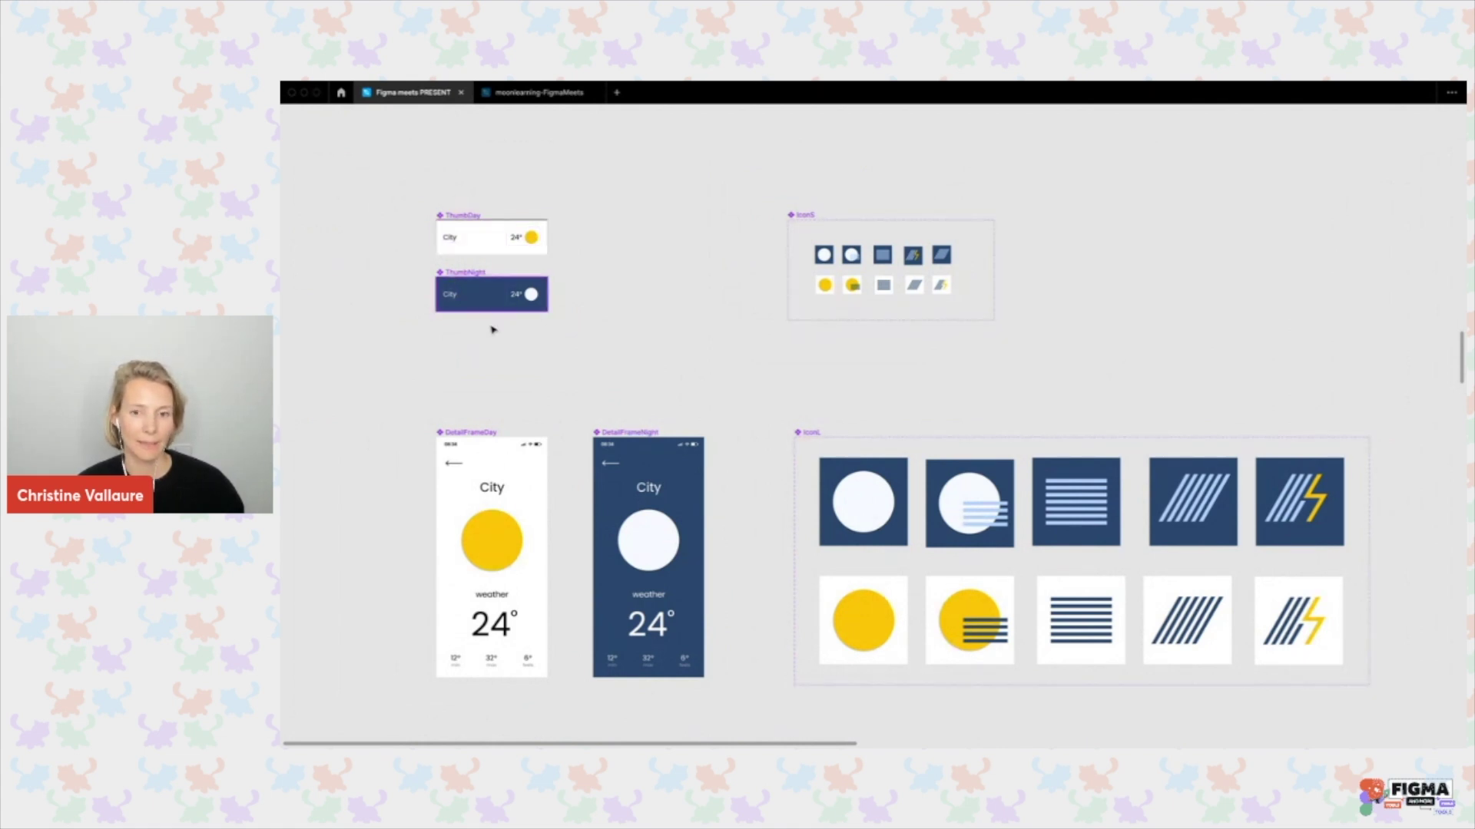
pyautogui.scroll(-5, 639, 338)
pyautogui.scroll(6, 636, 340)
pyautogui.scroll(15, 636, 340)
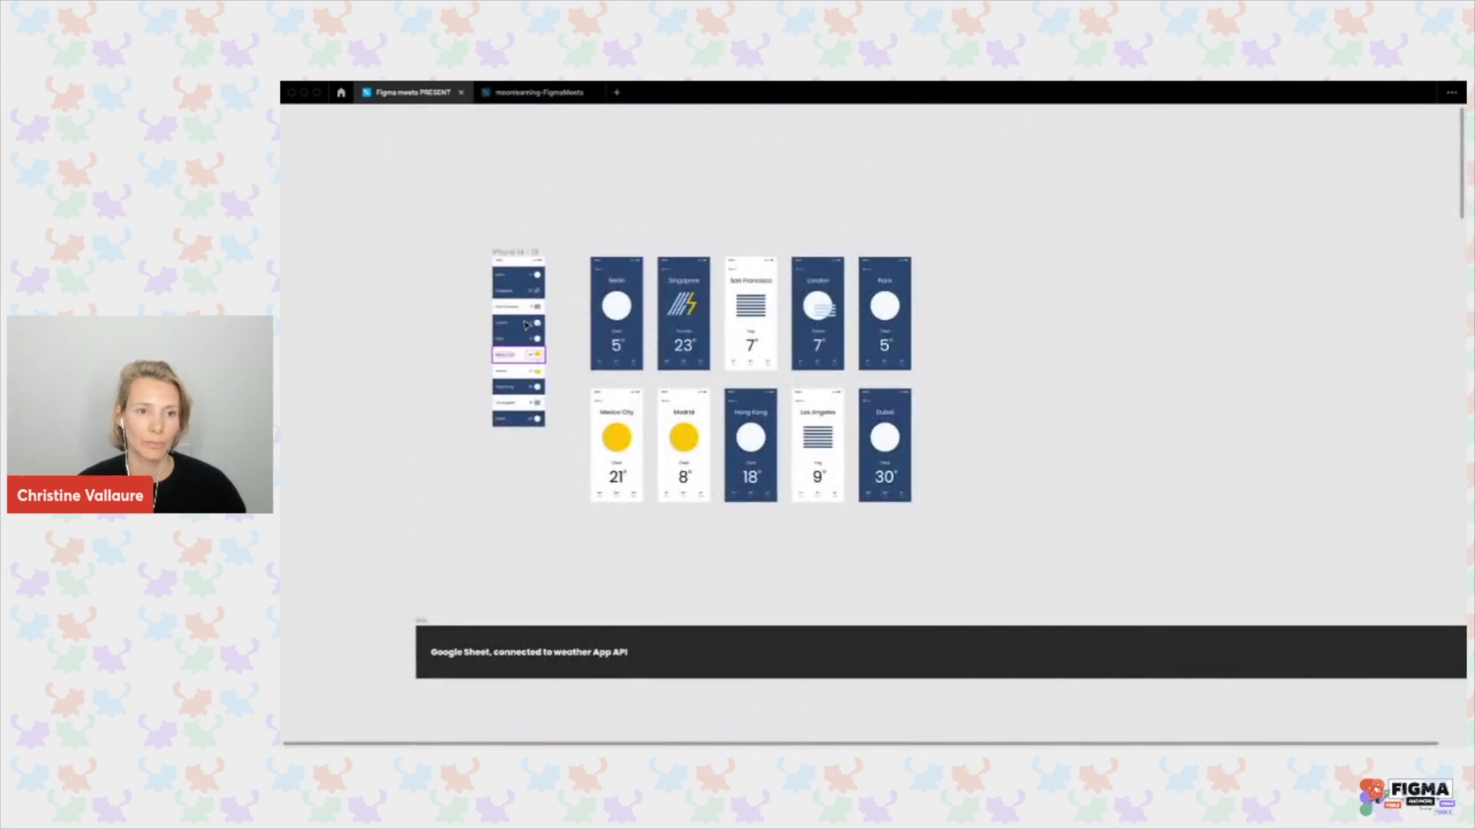
# Examine the DetailFrameDay and DetailFrameNight components and the IconS and IconL variant sets.
pyautogui.scroll(-3, 660, 310)
pyautogui.scroll(-15, 661, 309)
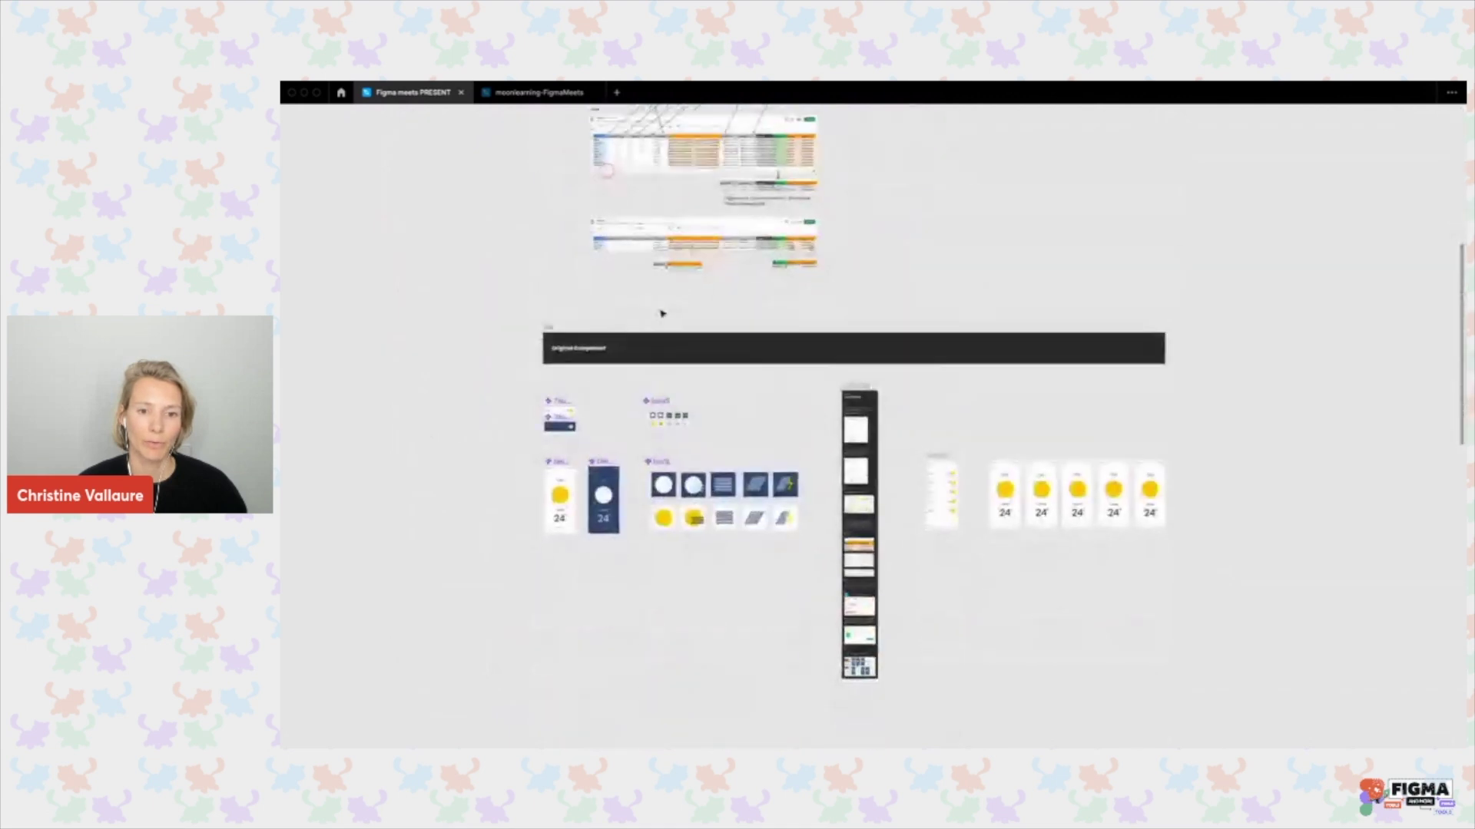
pyautogui.scroll(5, 596, 392)
pyautogui.scroll(3, 588, 396)
pyautogui.hscroll(3, 588, 396)
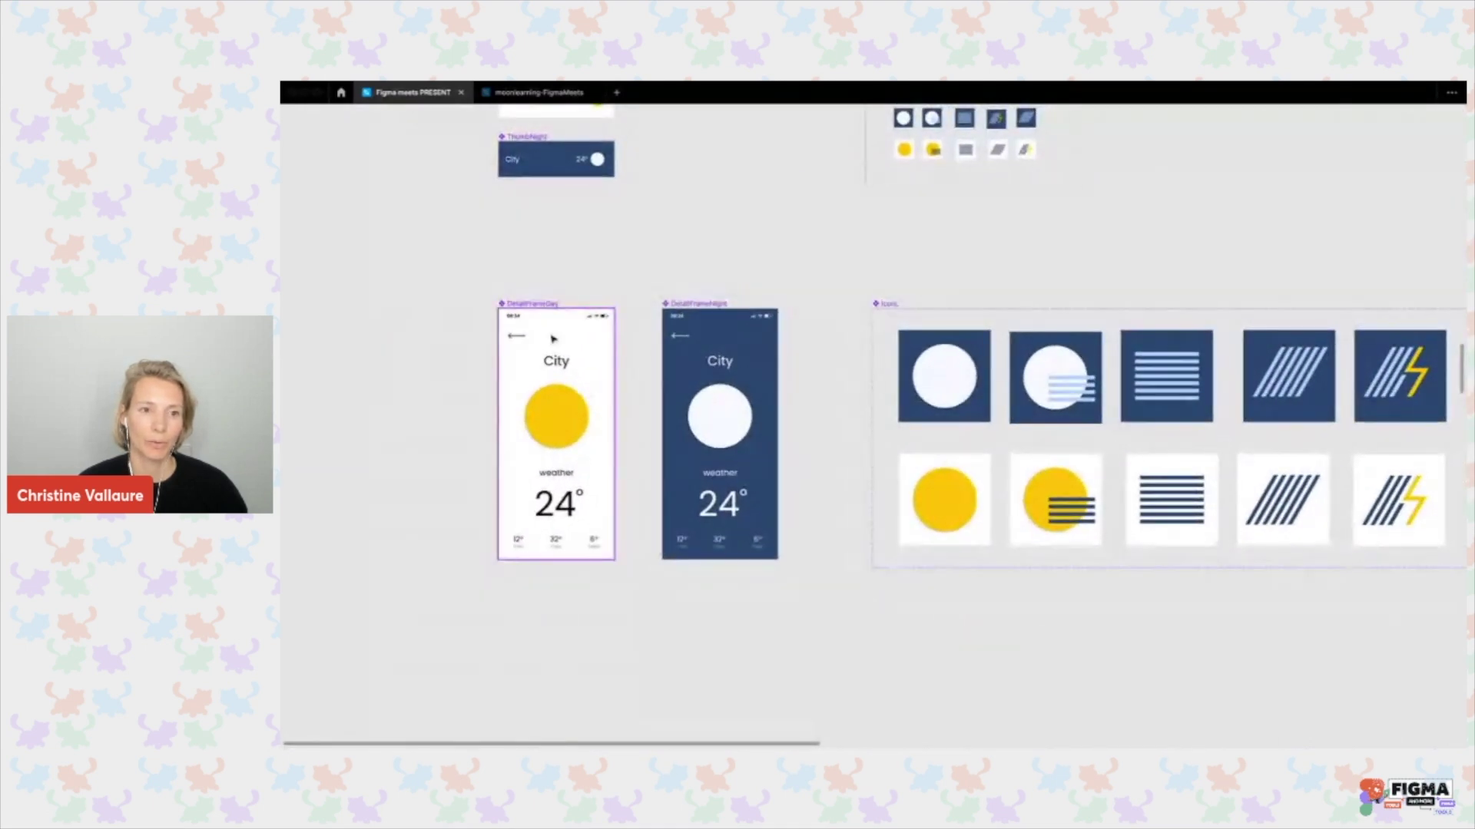
pyautogui.hscroll(5, 762, 304)
pyautogui.scroll(1, 762, 305)
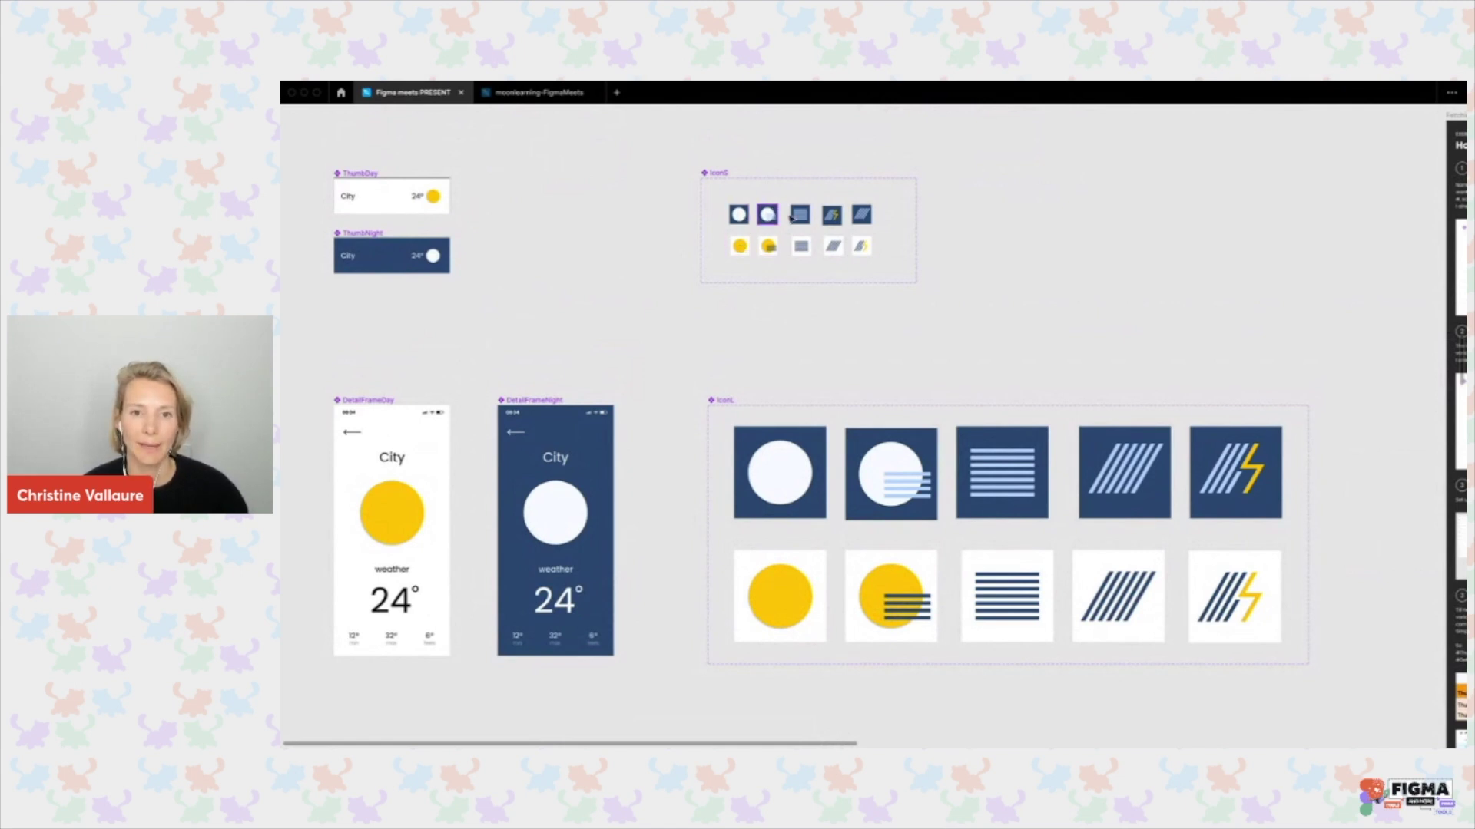
pyautogui.hscroll(-2, 1033, 274)
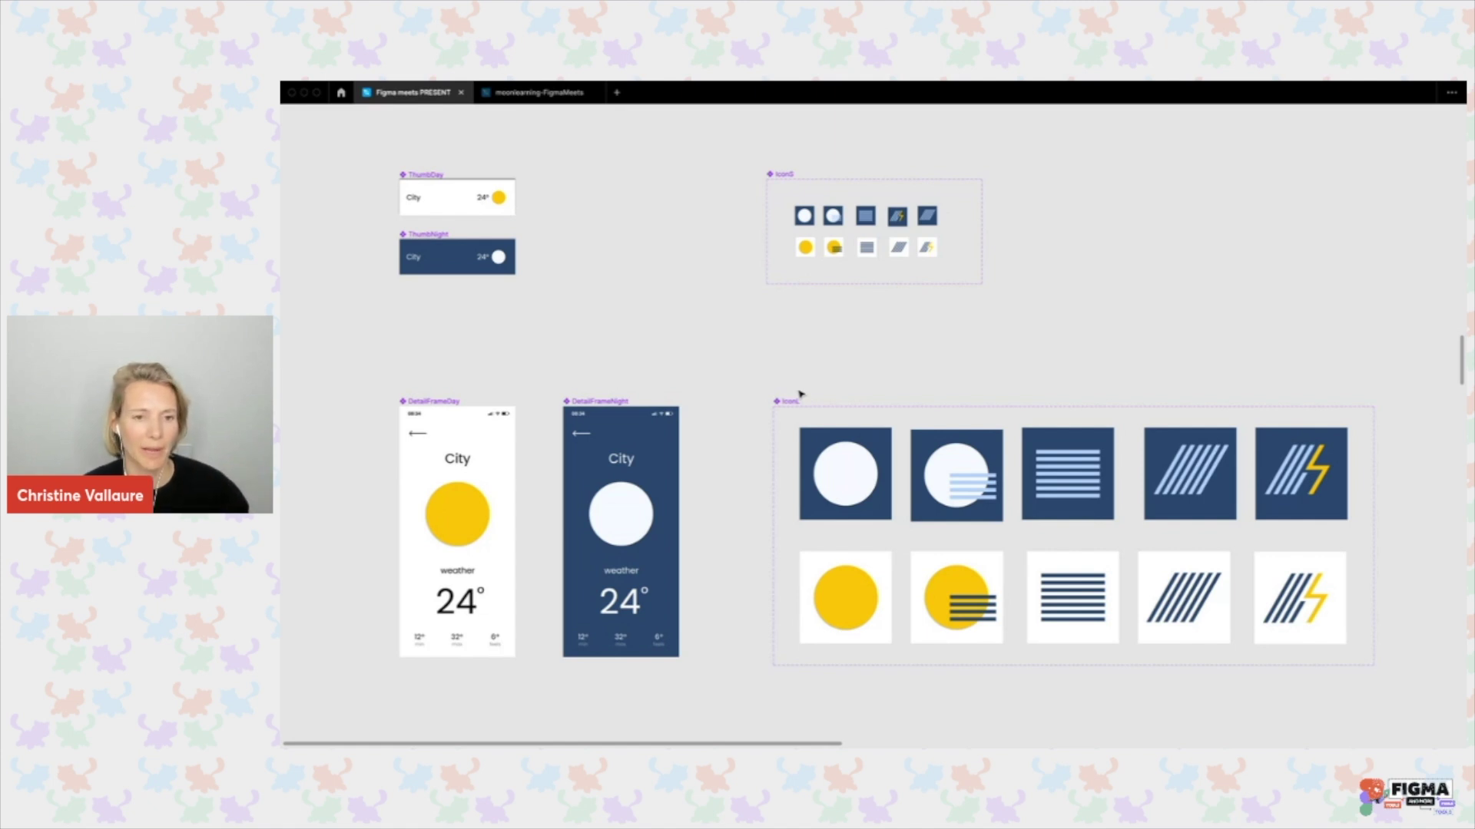
pyautogui.keyDown('ctrl'); pyautogui.scroll(-3, 798, 394); pyautogui.keyUp('ctrl')
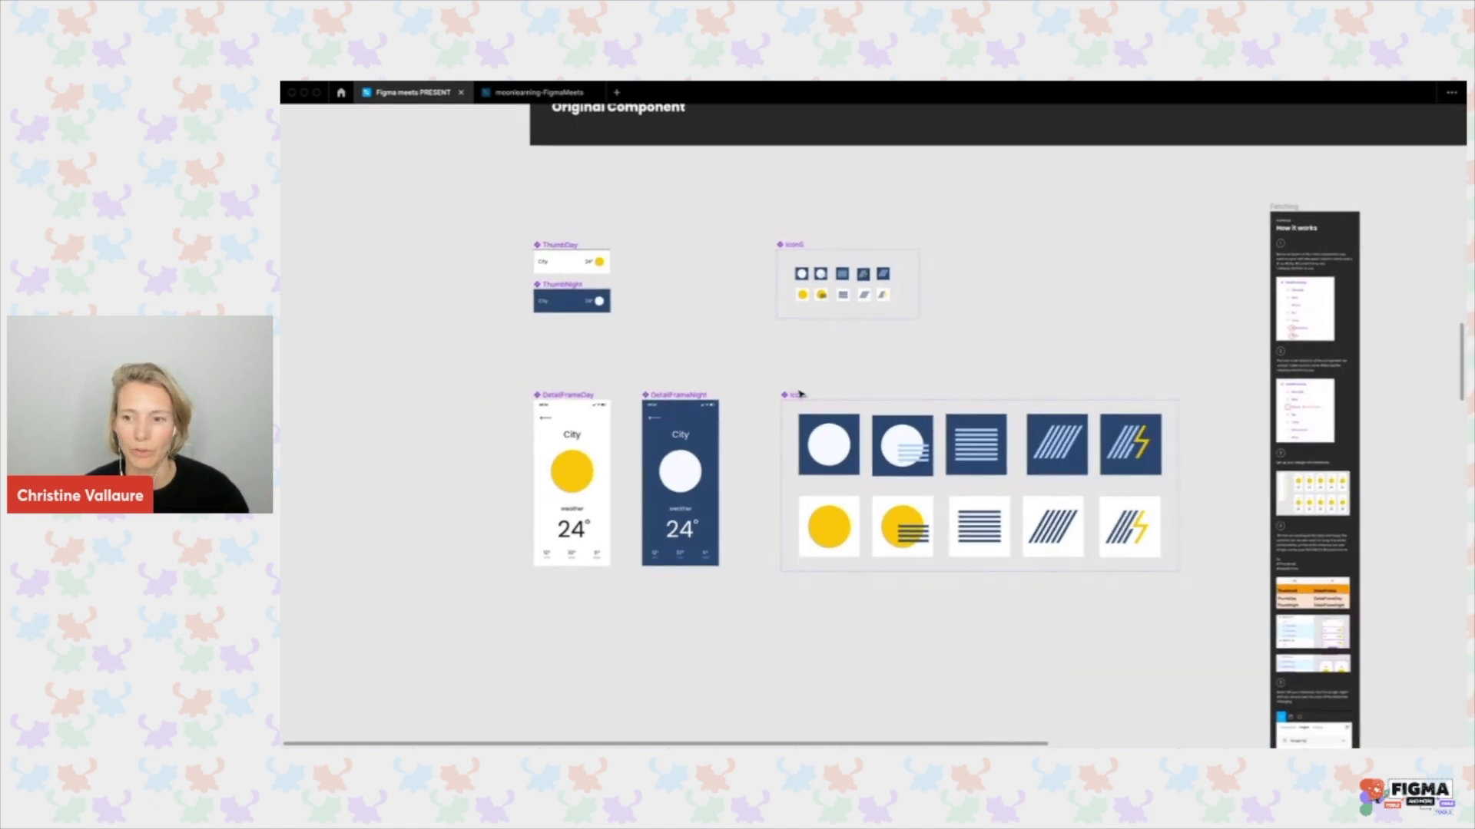
pyautogui.hscroll(2, 799, 394)
pyautogui.scroll(-1, 798, 394)
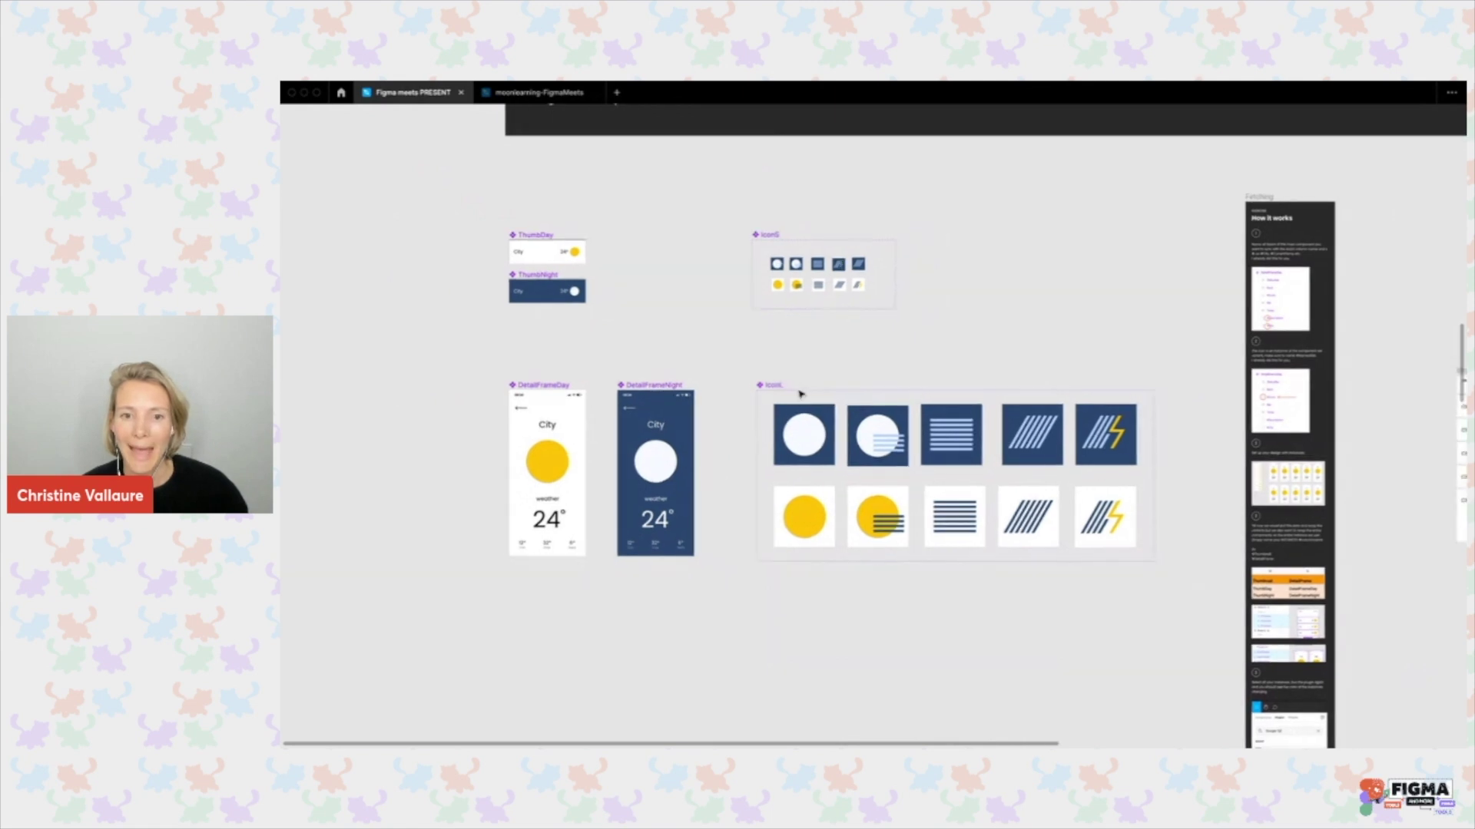
pyautogui.hscroll(3, 1069, 330)
pyautogui.scroll(1, 1069, 330)
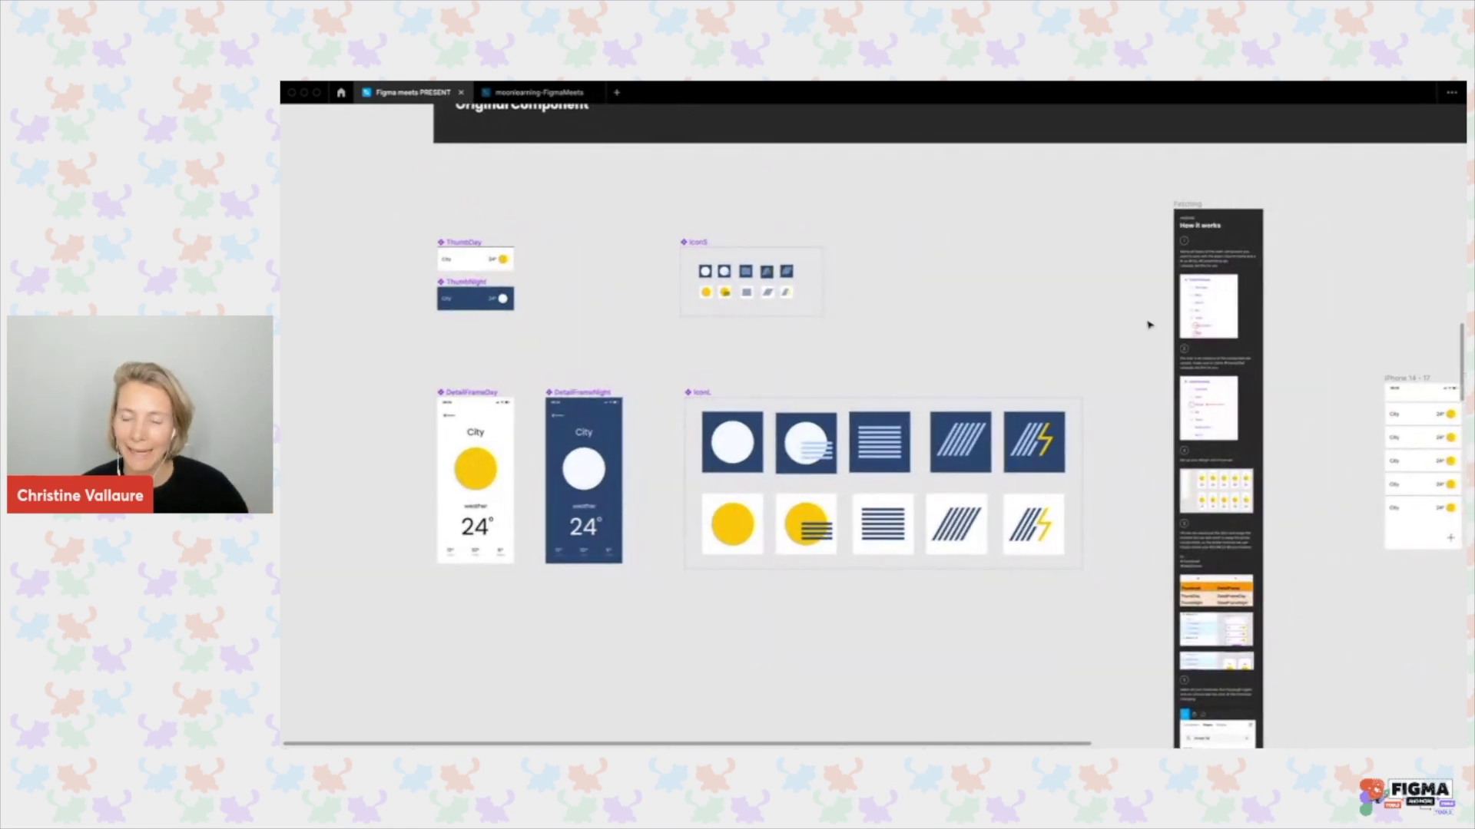
# Read the How it works guide on naming layers, icon instances and swappable component instances for syncing.
pyautogui.hscroll(10, 1244, 336)
pyautogui.keyDown('ctrl'); pyautogui.scroll(5, 1008, 284); pyautogui.keyUp('ctrl')
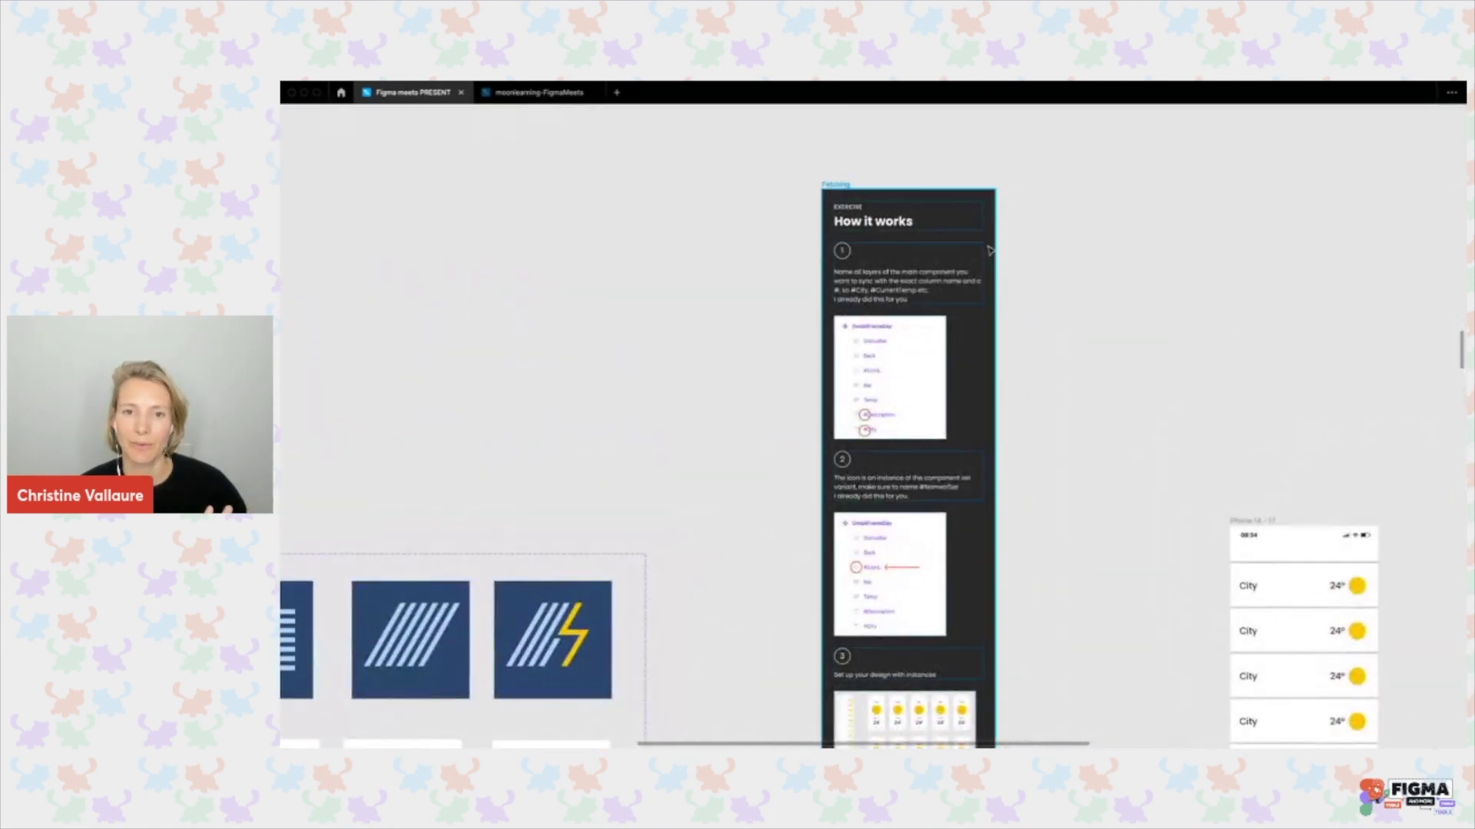
pyautogui.scroll(-10, 997, 471)
pyautogui.hscroll(-1, 997, 471)
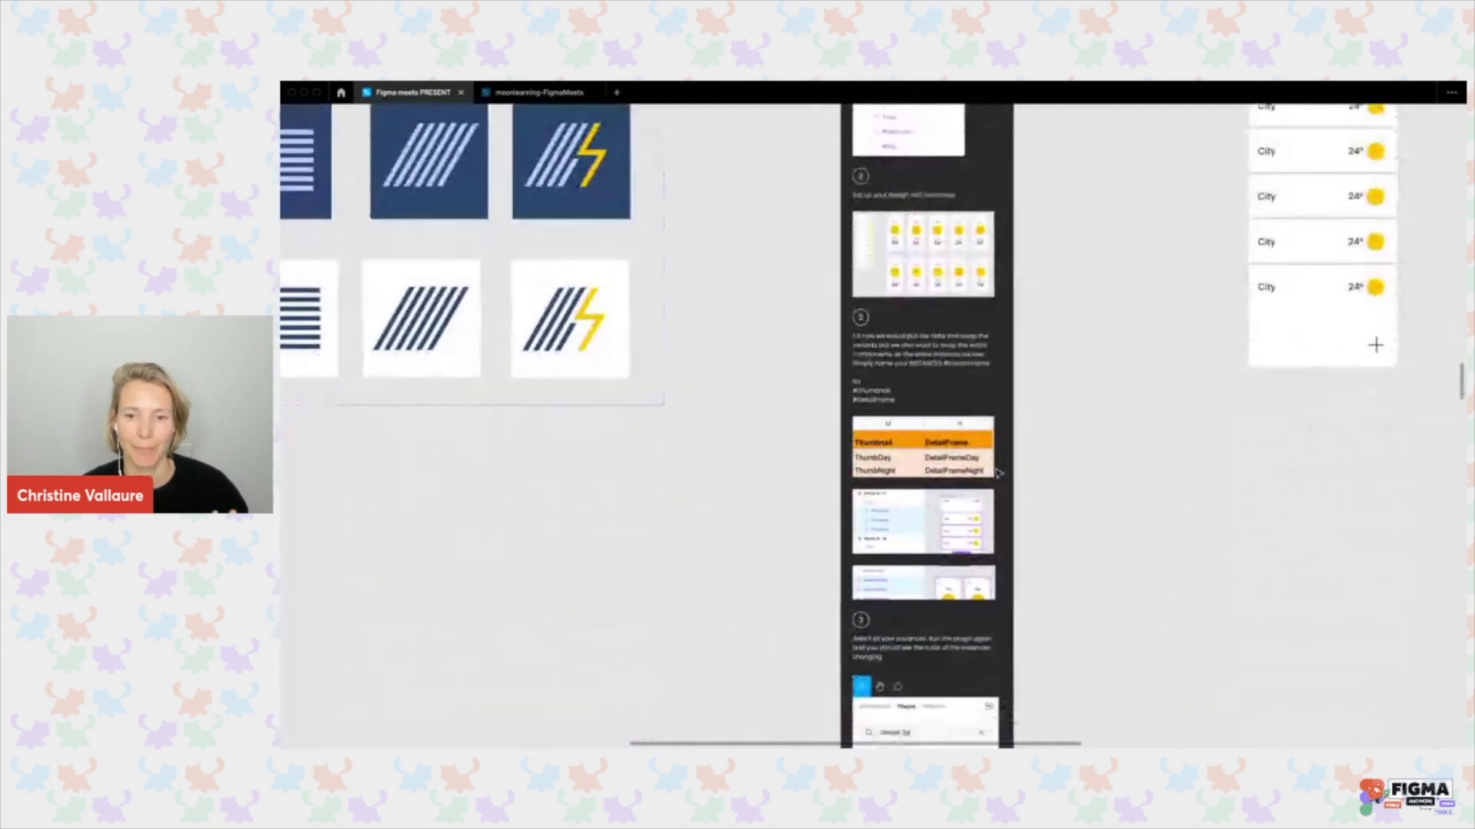
pyautogui.keyDown('ctrl'); pyautogui.scroll(-10, 997, 472); pyautogui.keyUp('ctrl')
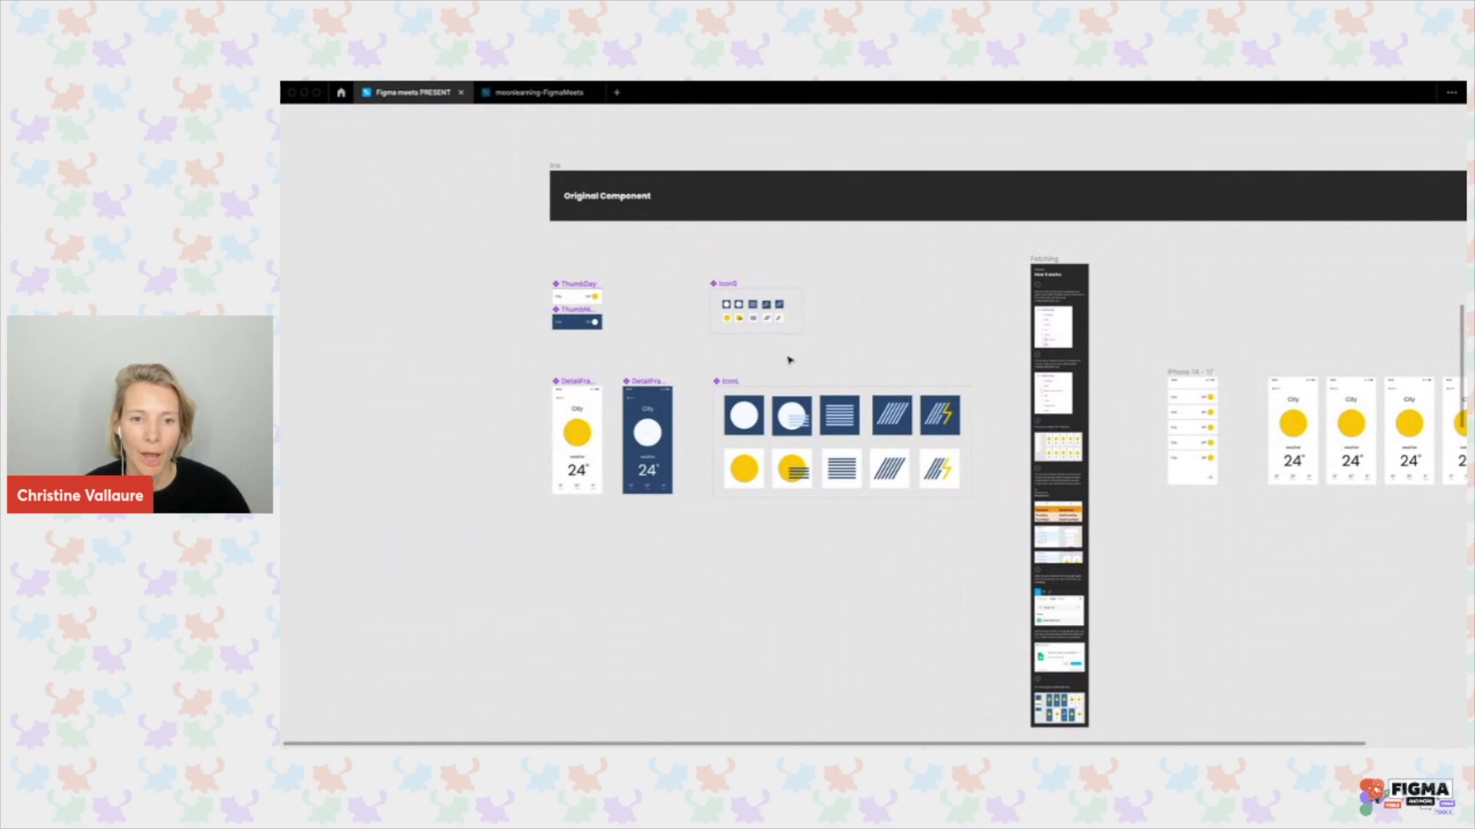
# Return to a close view of the thumbnail and detail frame components and show the interface again.
pyautogui.scroll(1, 789, 361)
pyautogui.keyDown('ctrl'); pyautogui.scroll(10, 609, 356); pyautogui.keyUp('ctrl')
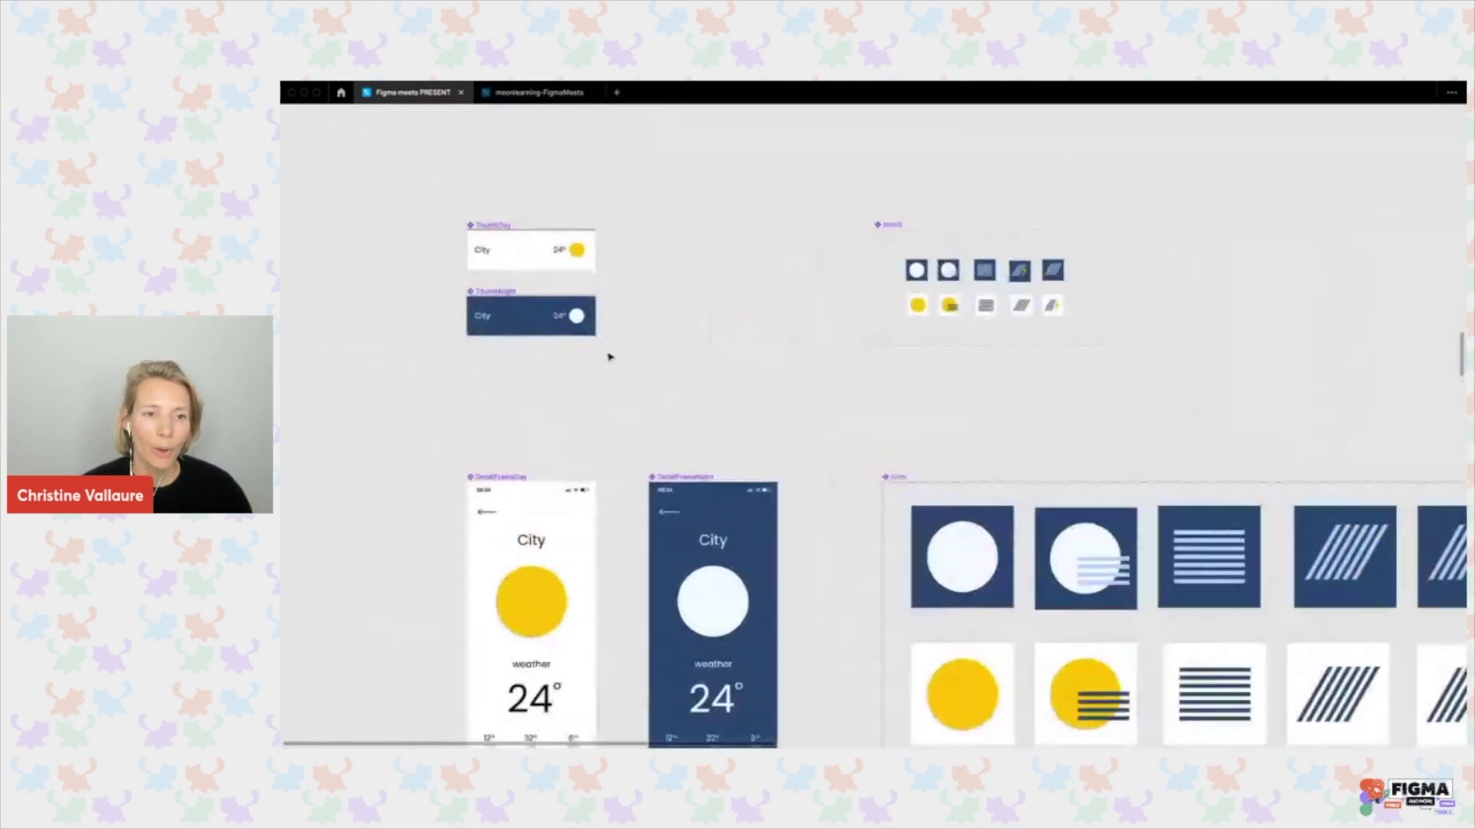
pyautogui.hotkey('ctrl', '\\')
pyautogui.hscroll(2, 609, 357)
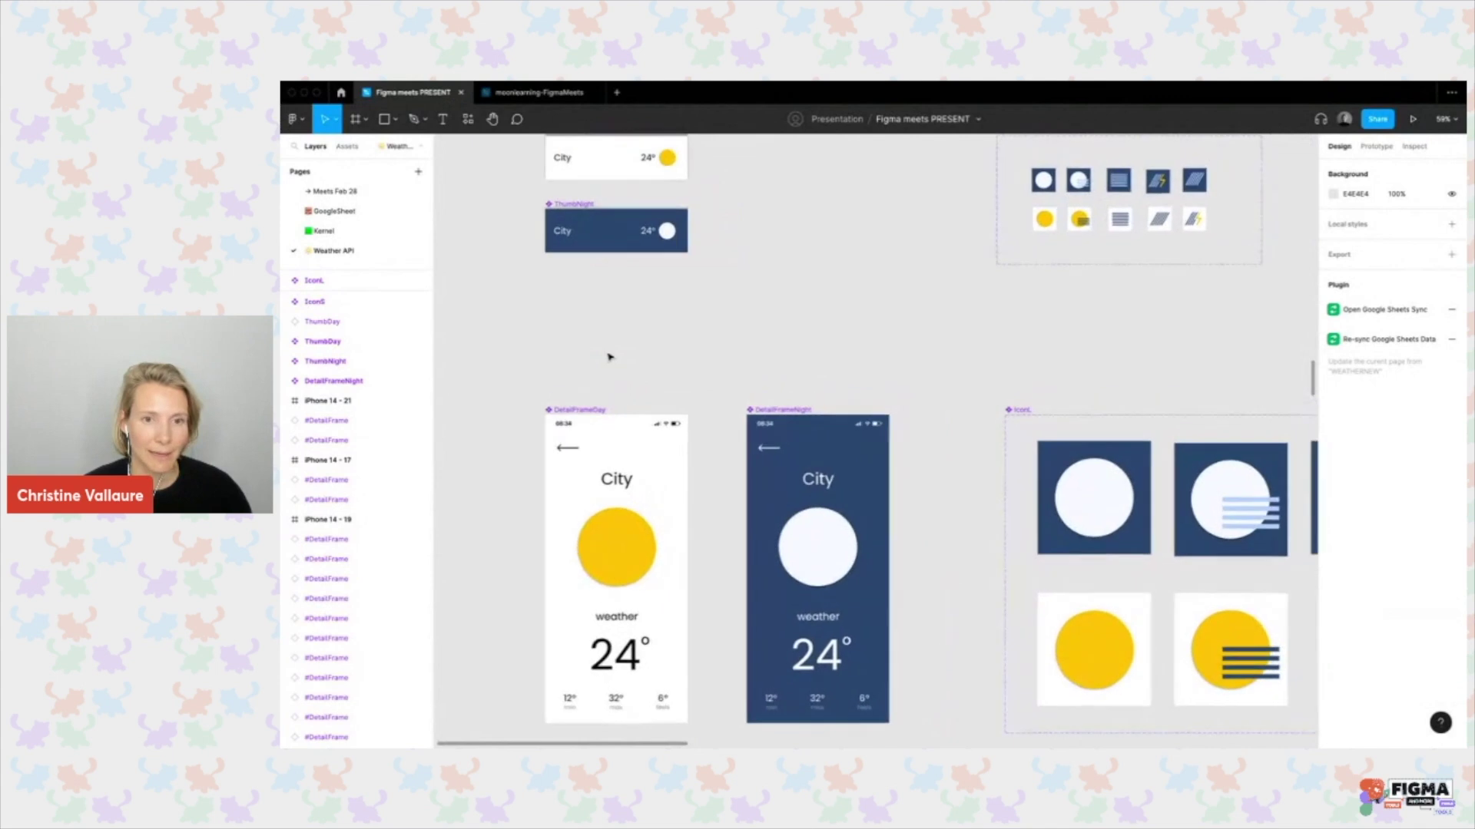
# Inspect the layer names of the city and temperature texts inside the ThumbDay component, then clear the selection.
pyautogui.scroll(3, 609, 356)
pyautogui.doubleClick(572, 283)
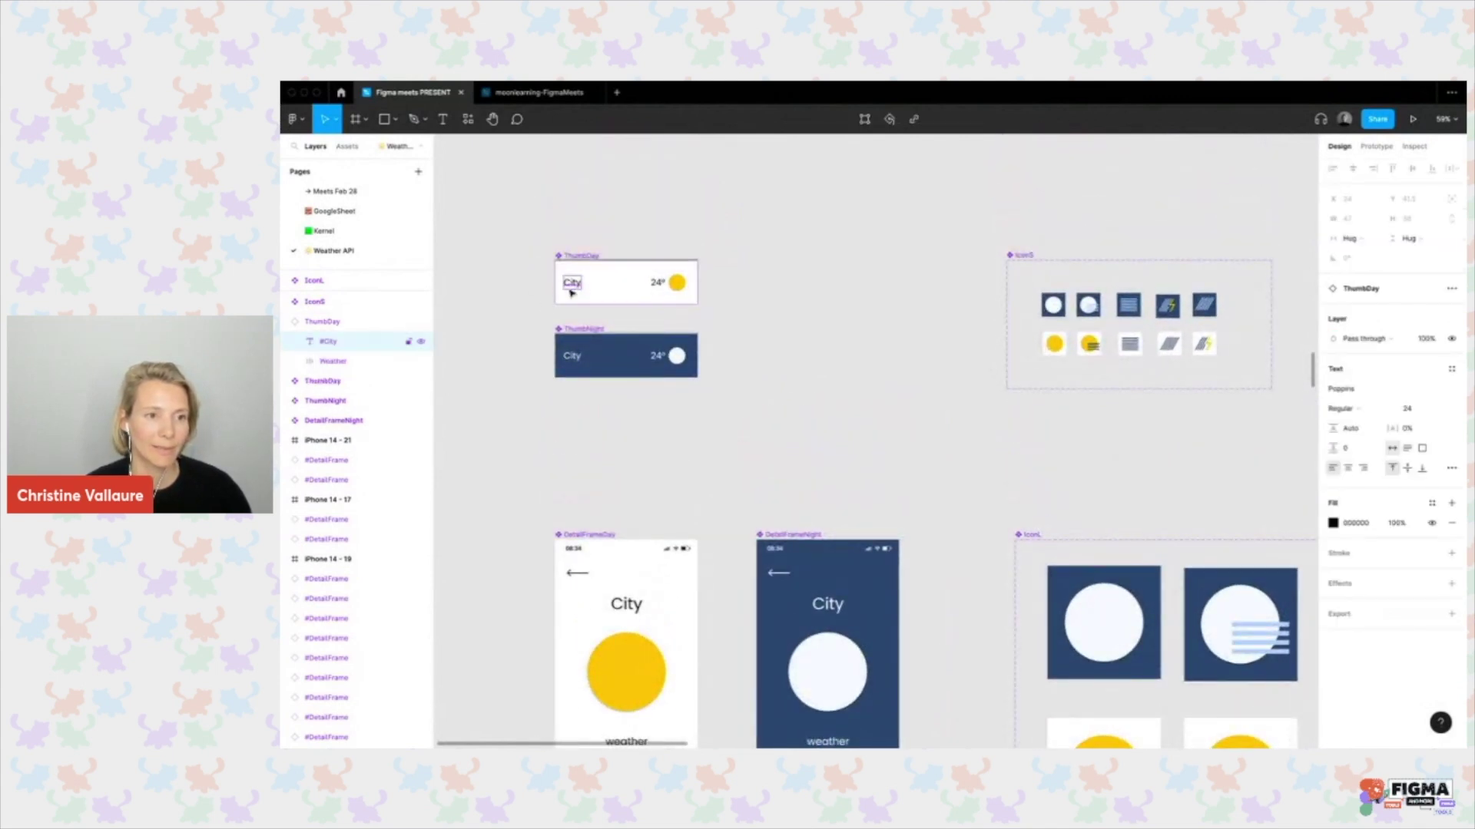
pyautogui.doubleClick(656, 282)
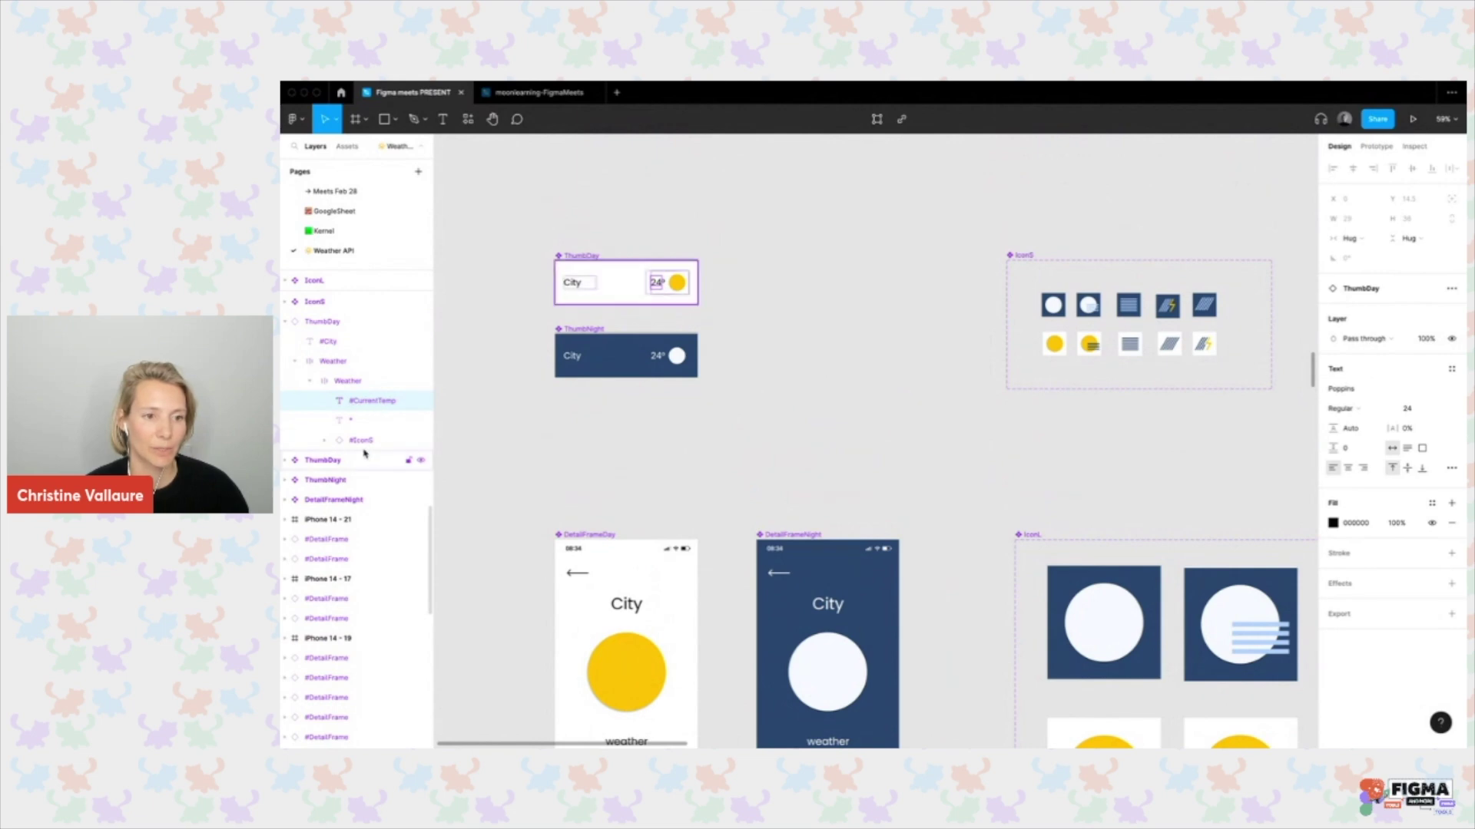
pyautogui.click(876, 451)
# Hide the interface and examine the Figma tab of the Weather sheet above the Original Component section.
pyautogui.scroll(-2, 878, 451)
pyautogui.scroll(10, 876, 452)
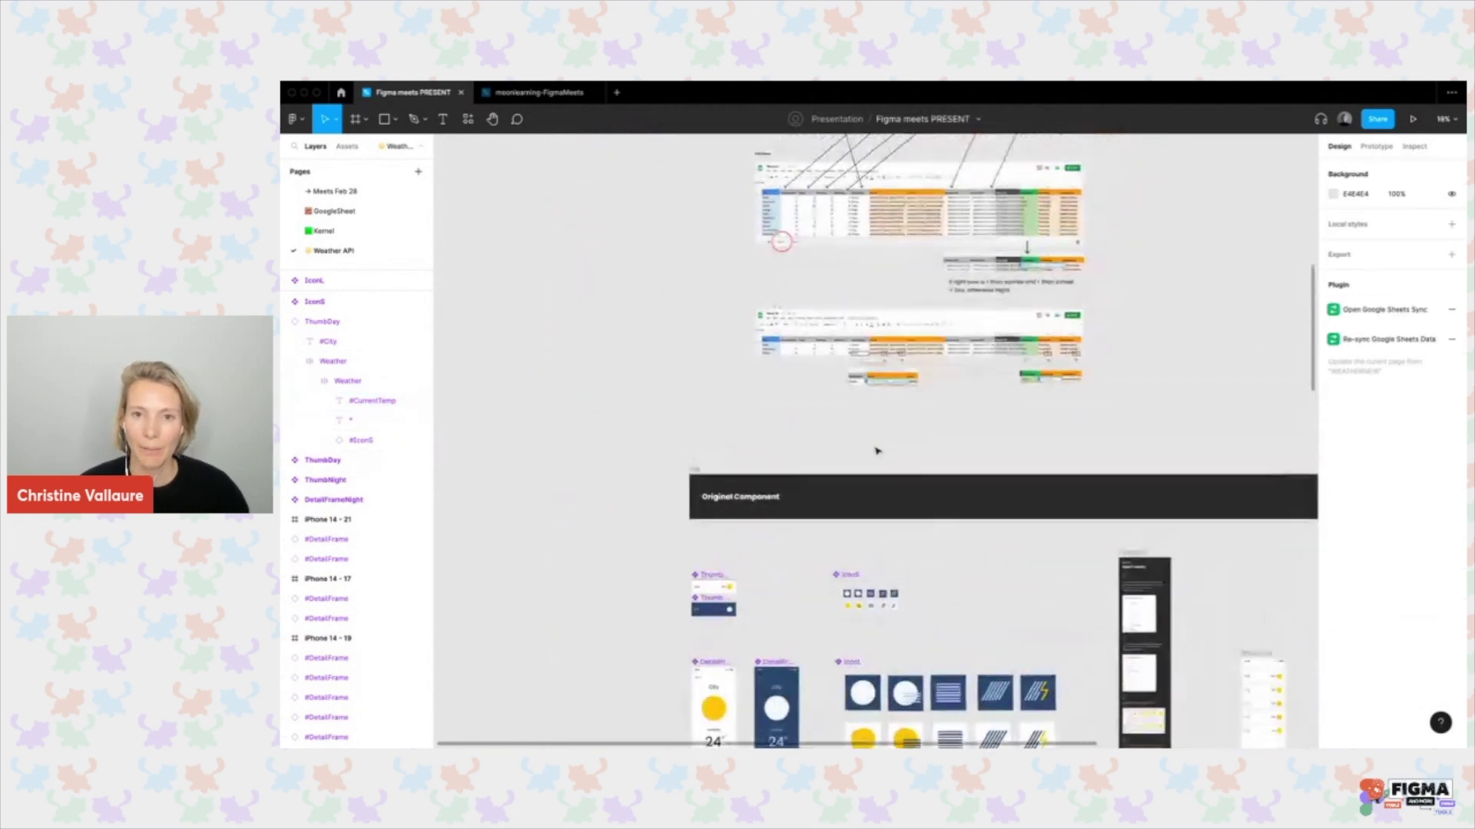
pyautogui.scroll(-3, 952, 194)
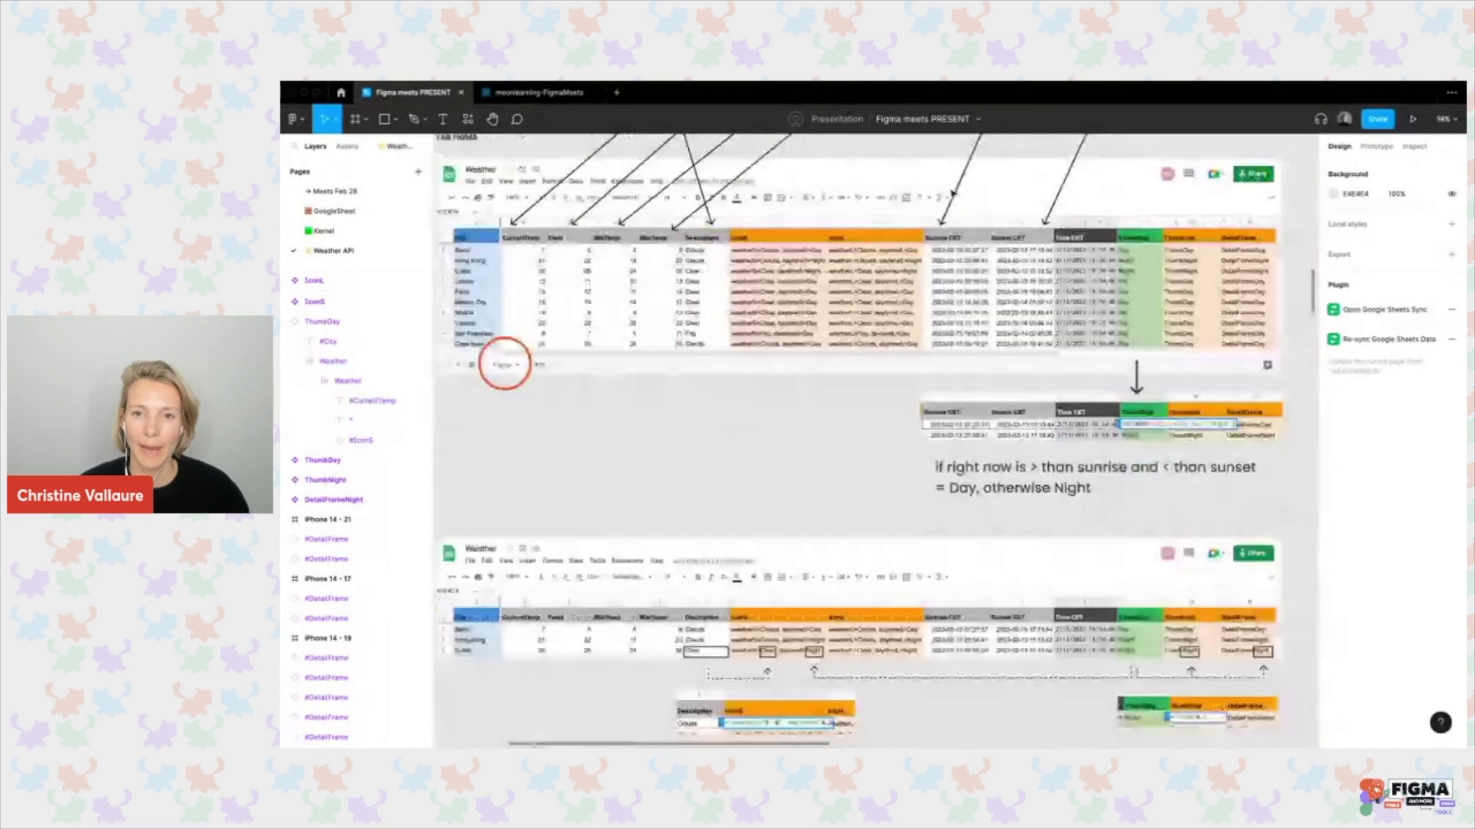
pyautogui.scroll(4, 952, 195)
pyautogui.hotkey('ctrl', '\\')
pyautogui.scroll(3, 952, 195)
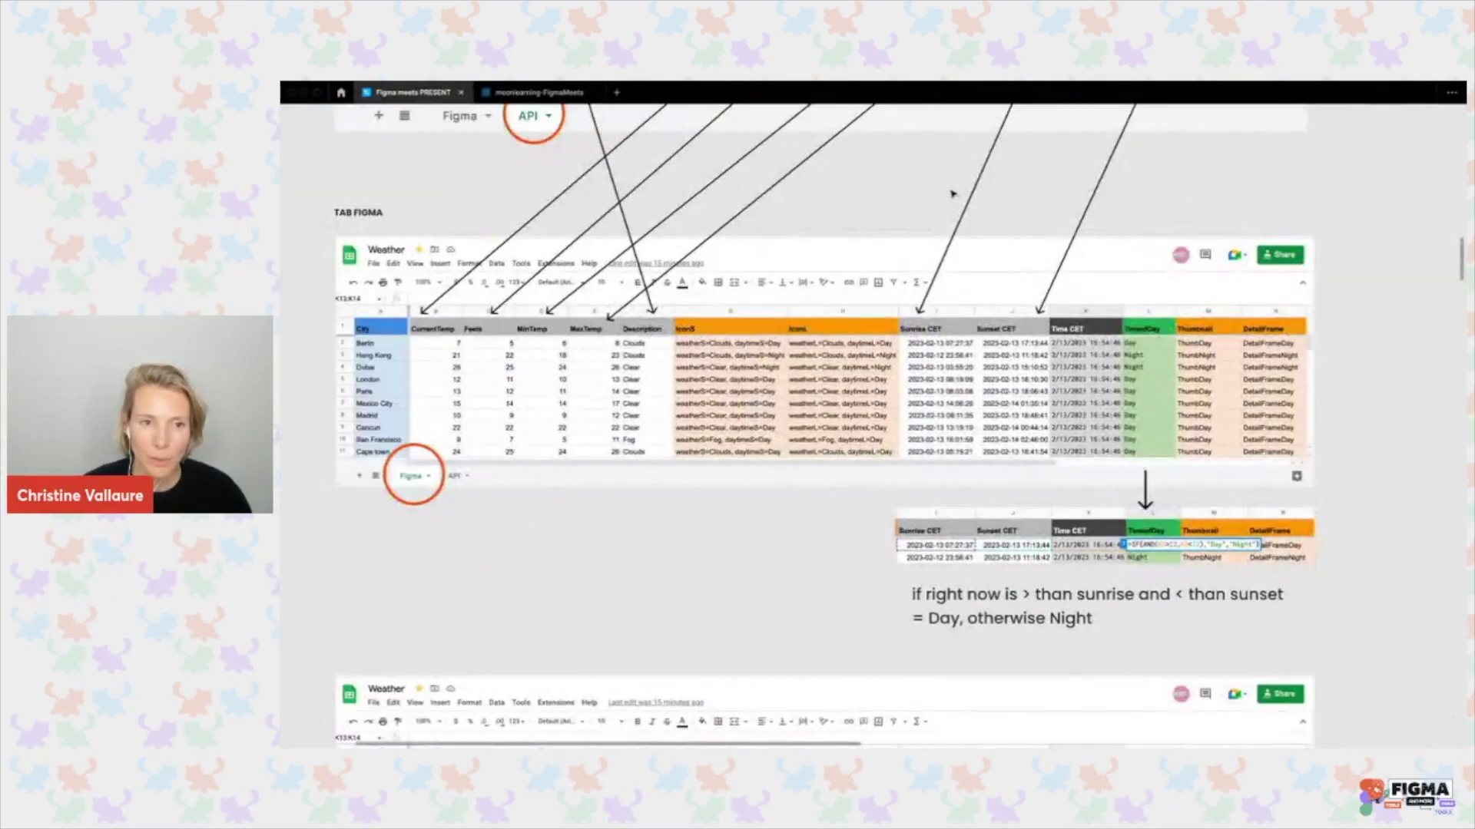
pyautogui.scroll(-3, 952, 194)
pyautogui.scroll(1, 952, 195)
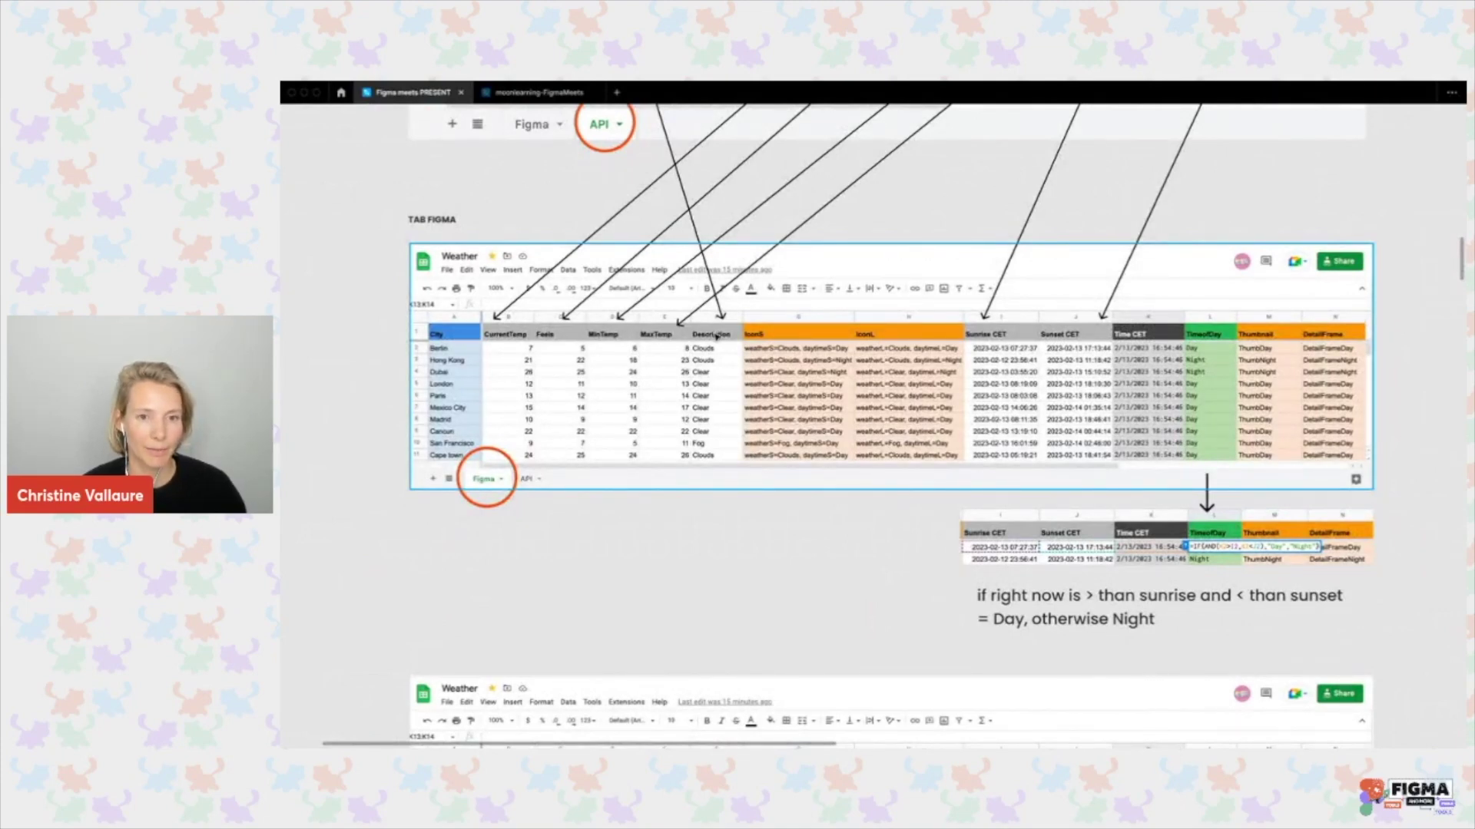
# Compare the raw columns of the API tab with the columns they feed in the Figma tab.
pyautogui.scroll(1, 699, 342)
pyautogui.scroll(5, 704, 341)
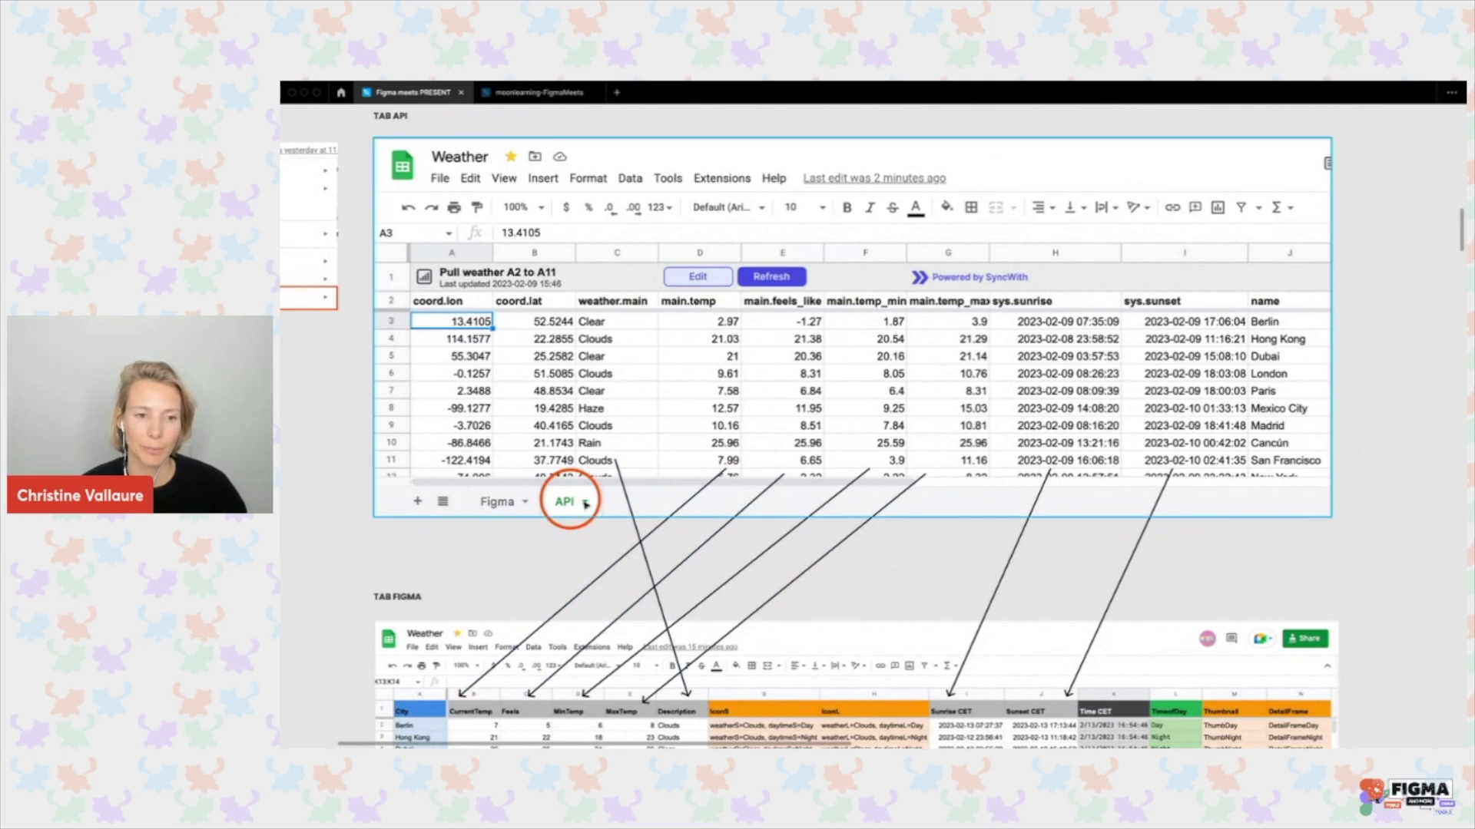
pyautogui.scroll(-6, 487, 502)
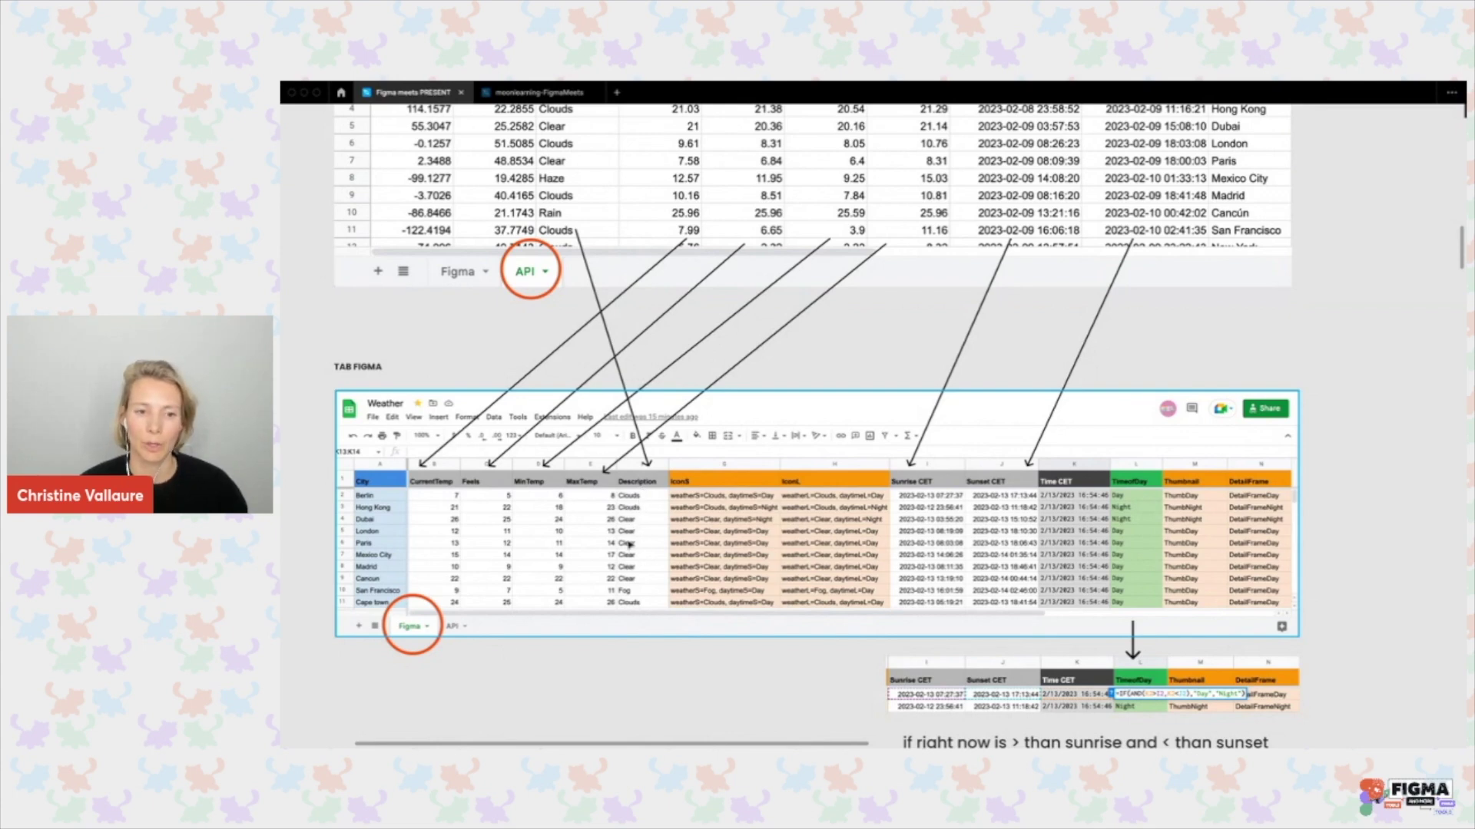
pyautogui.scroll(3, 629, 544)
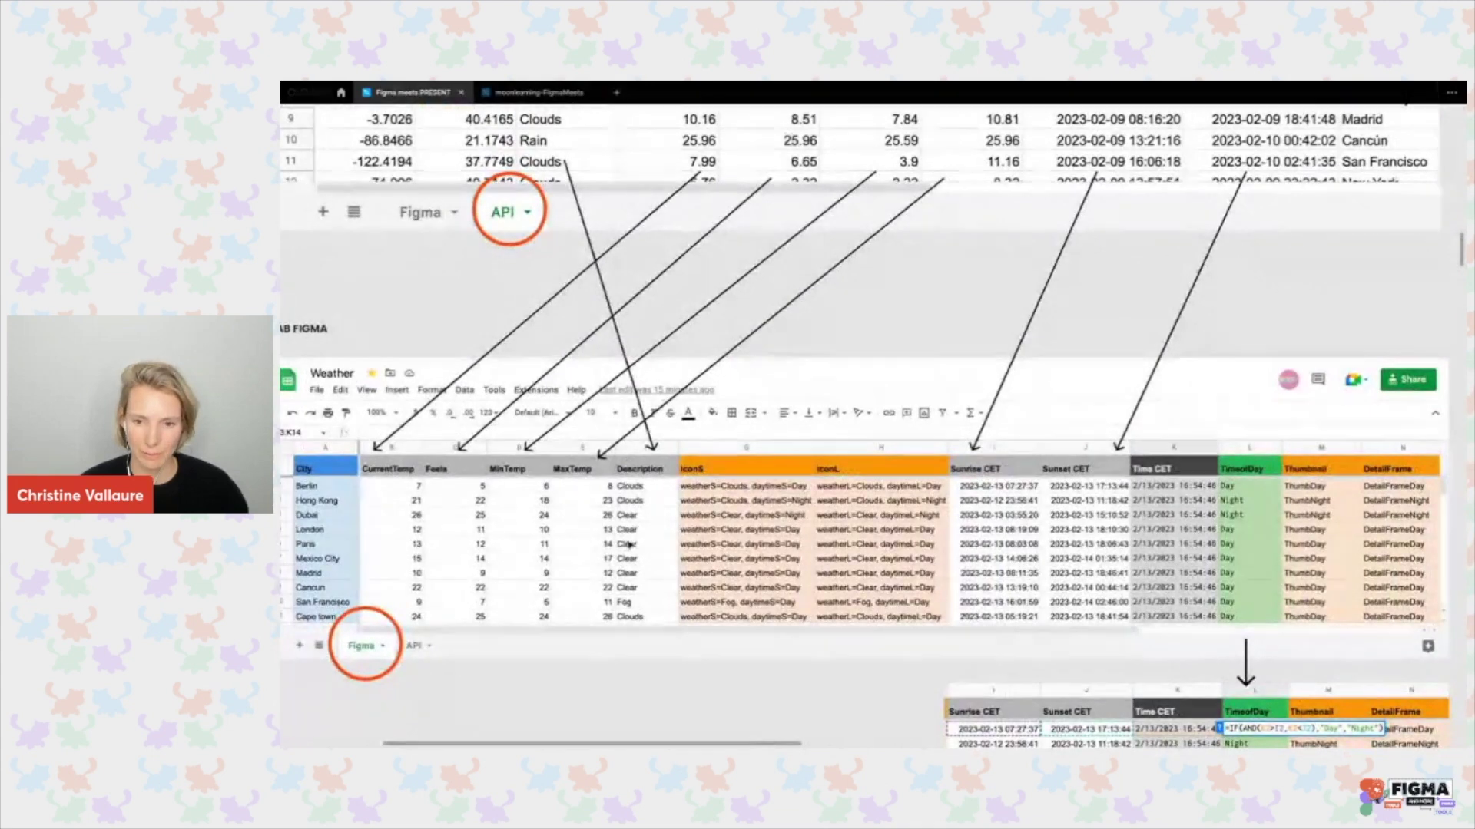
pyautogui.scroll(-3, 629, 544)
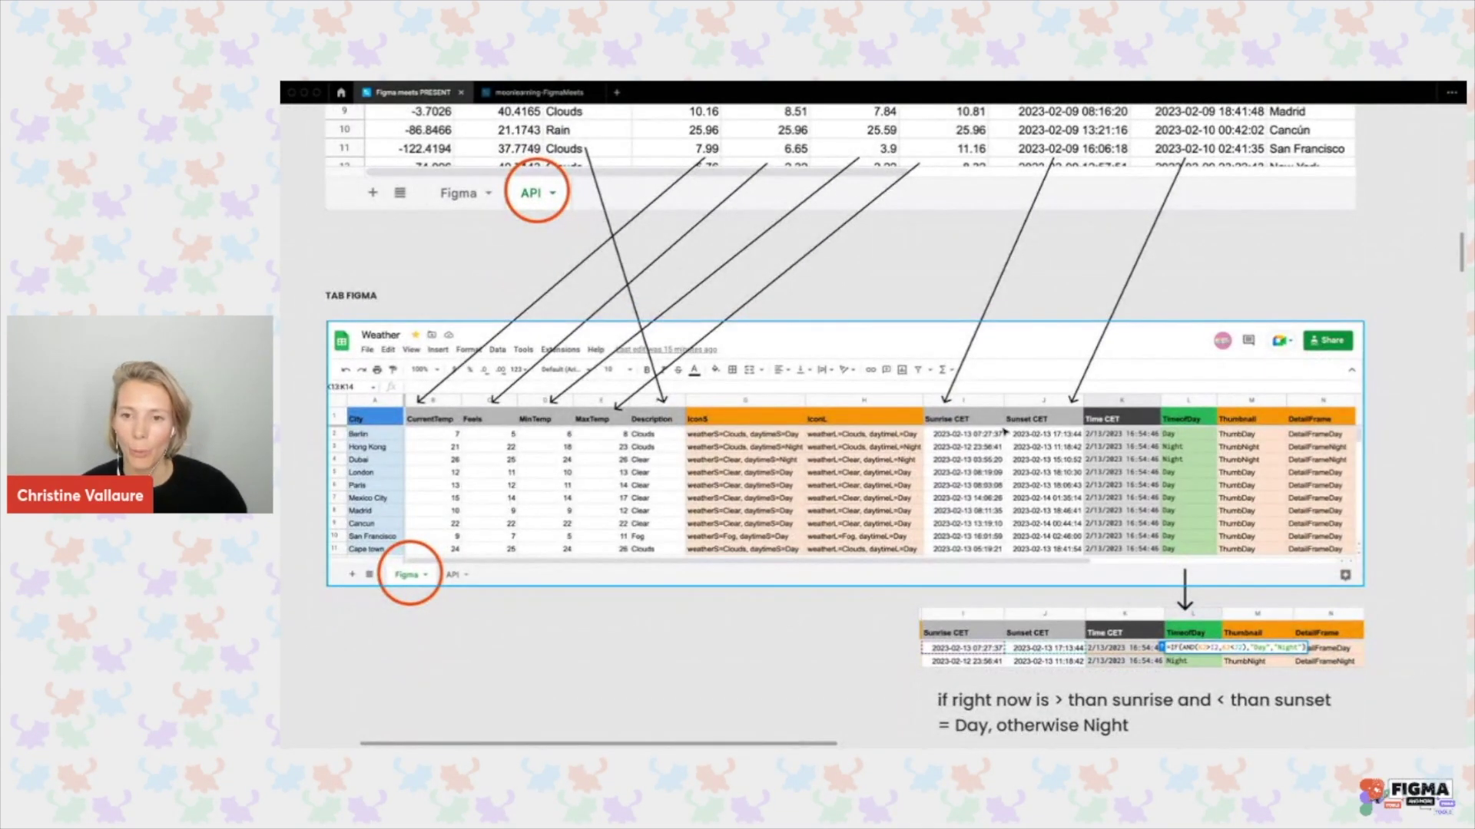
# Examine the Sunrise, Sunset and Time CET columns and the formula that derives TimeofDay from them.
pyautogui.scroll(5, 1098, 437)
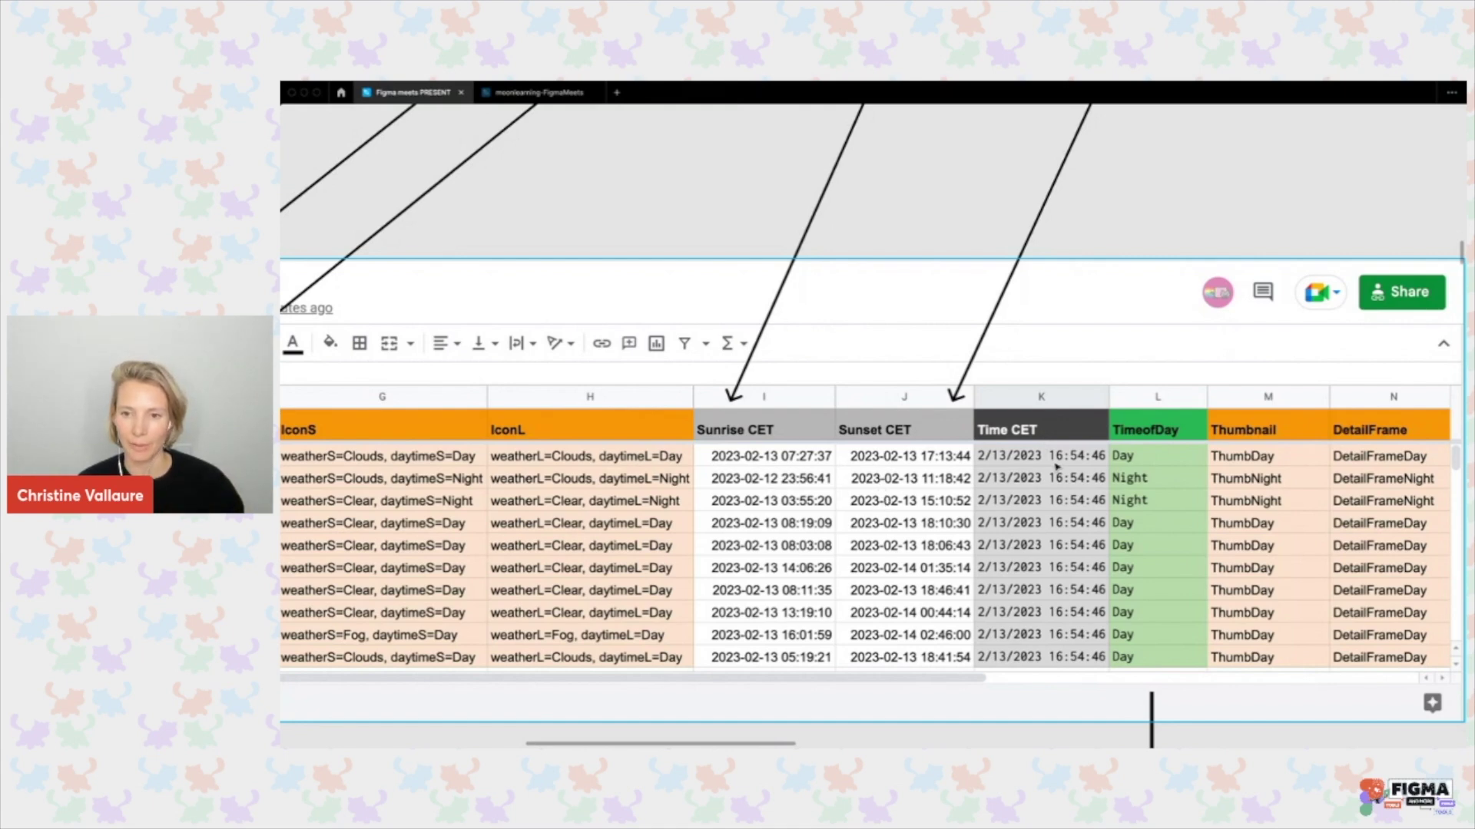
pyautogui.scroll(-4, 1049, 466)
pyautogui.hscroll(2, 1049, 465)
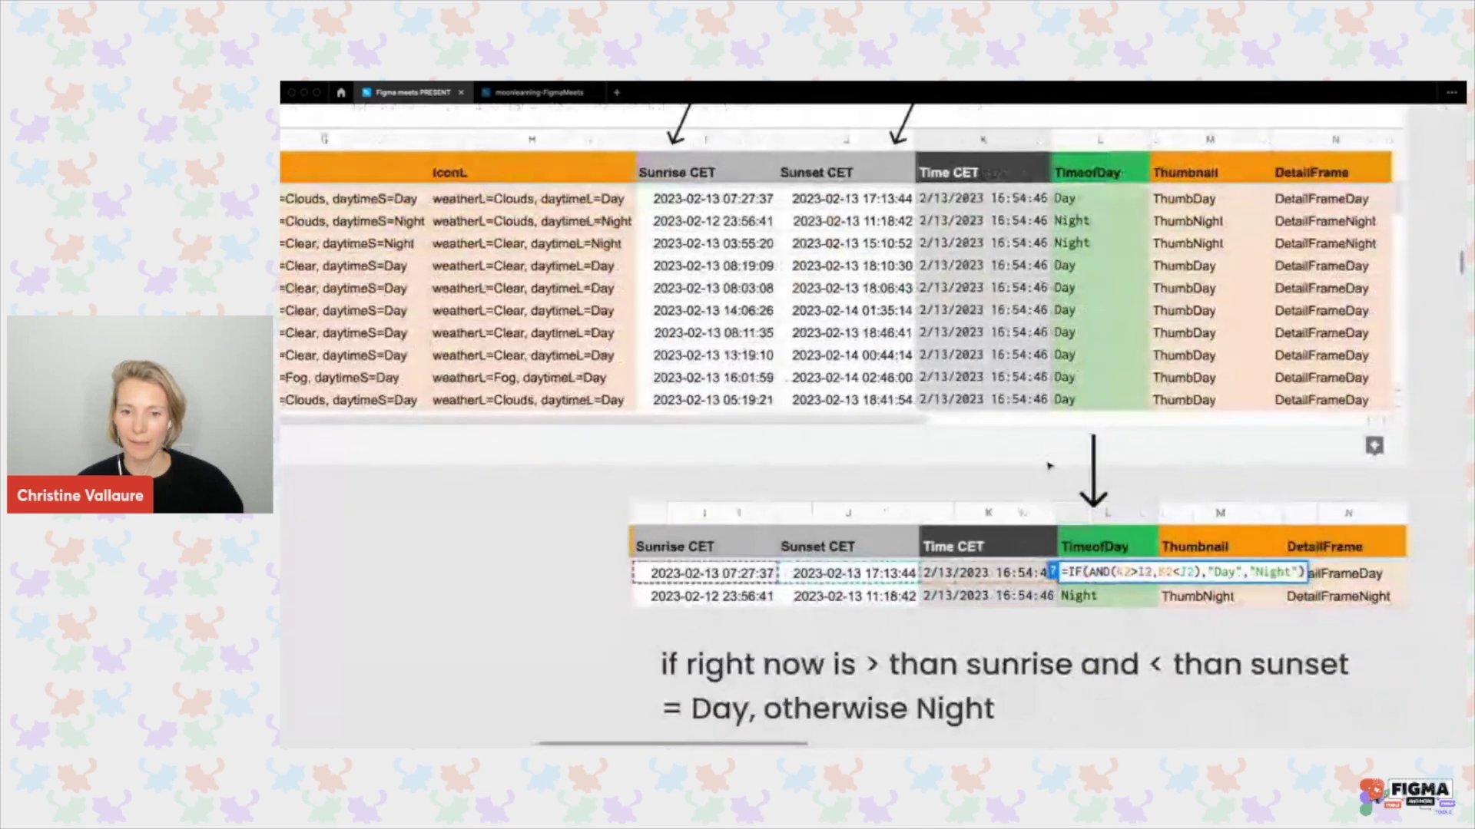
pyautogui.scroll(1, 1049, 466)
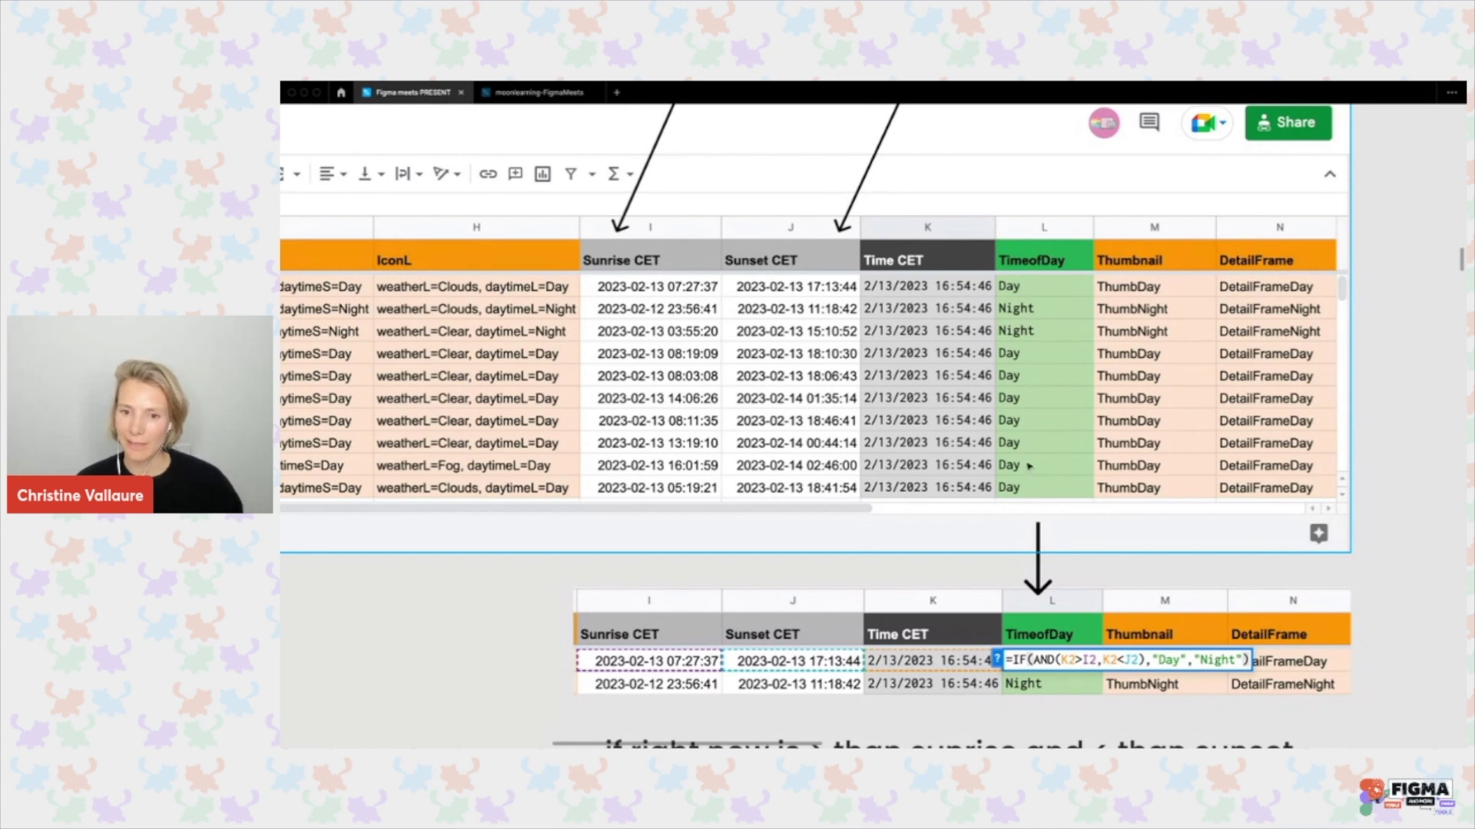
pyautogui.scroll(-3, 1034, 497)
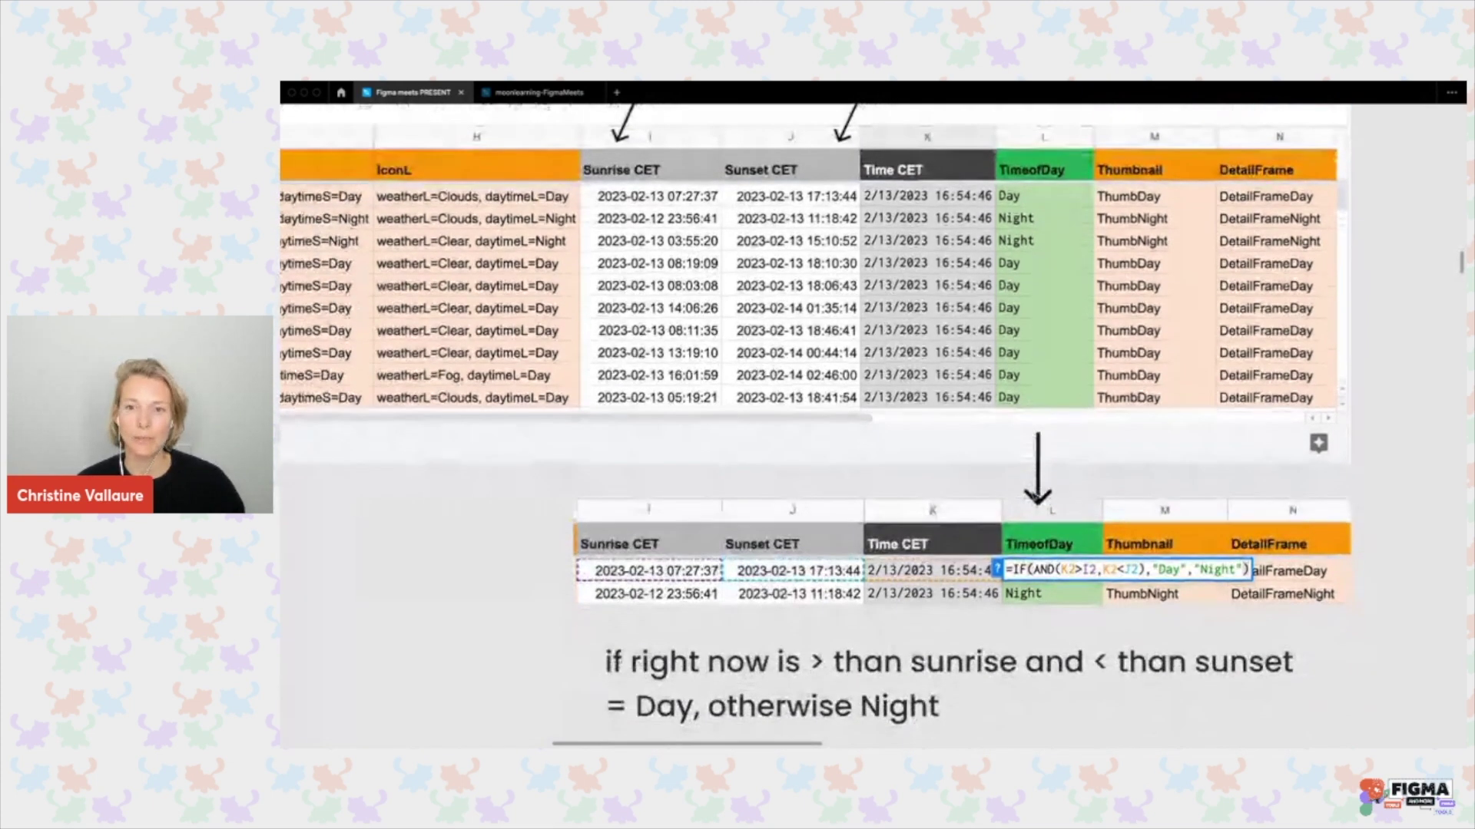
# Read the Thumbnail and DetailFrame name formulas and compare them with the day and night component names.
pyautogui.scroll(-15, 1034, 497)
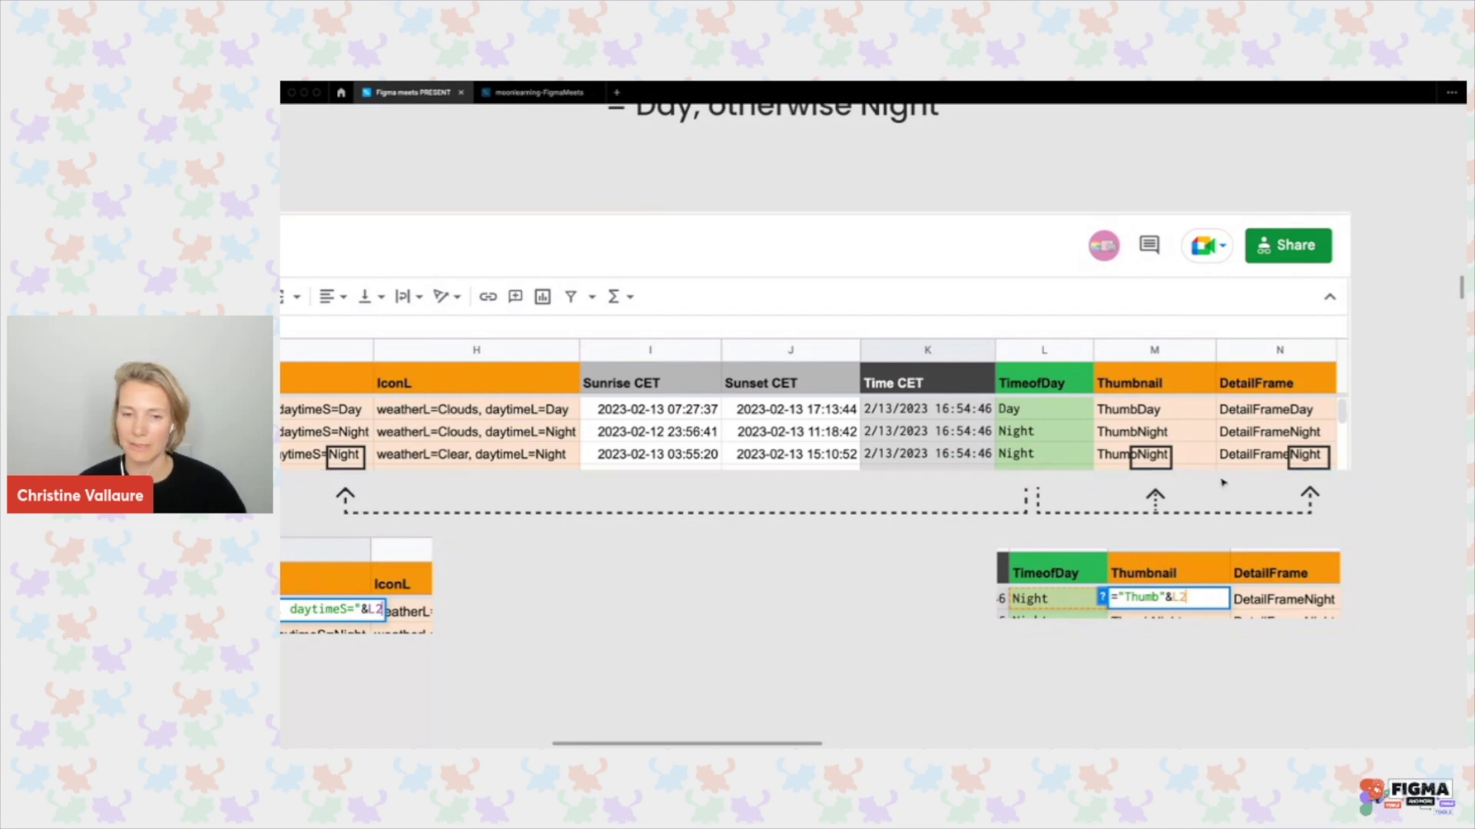
pyautogui.keyDown('ctrl'); pyautogui.scroll(-5, 1303, 443); pyautogui.keyUp('ctrl')
pyautogui.scroll(-3, 1260, 461)
pyautogui.scroll(-5, 1223, 482)
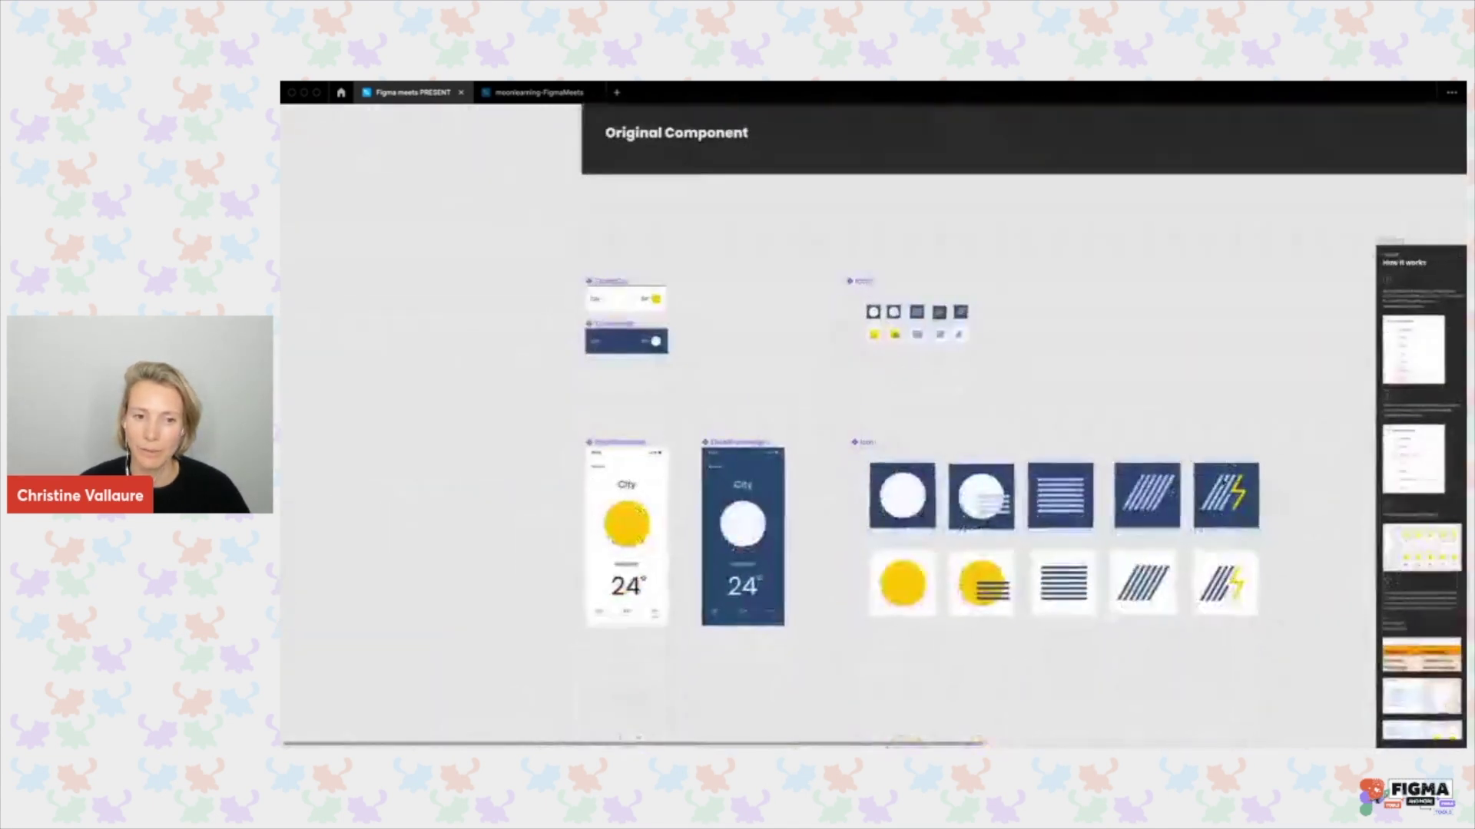
pyautogui.keyDown('ctrl'); pyautogui.scroll(5, 649, 347); pyautogui.keyUp('ctrl')
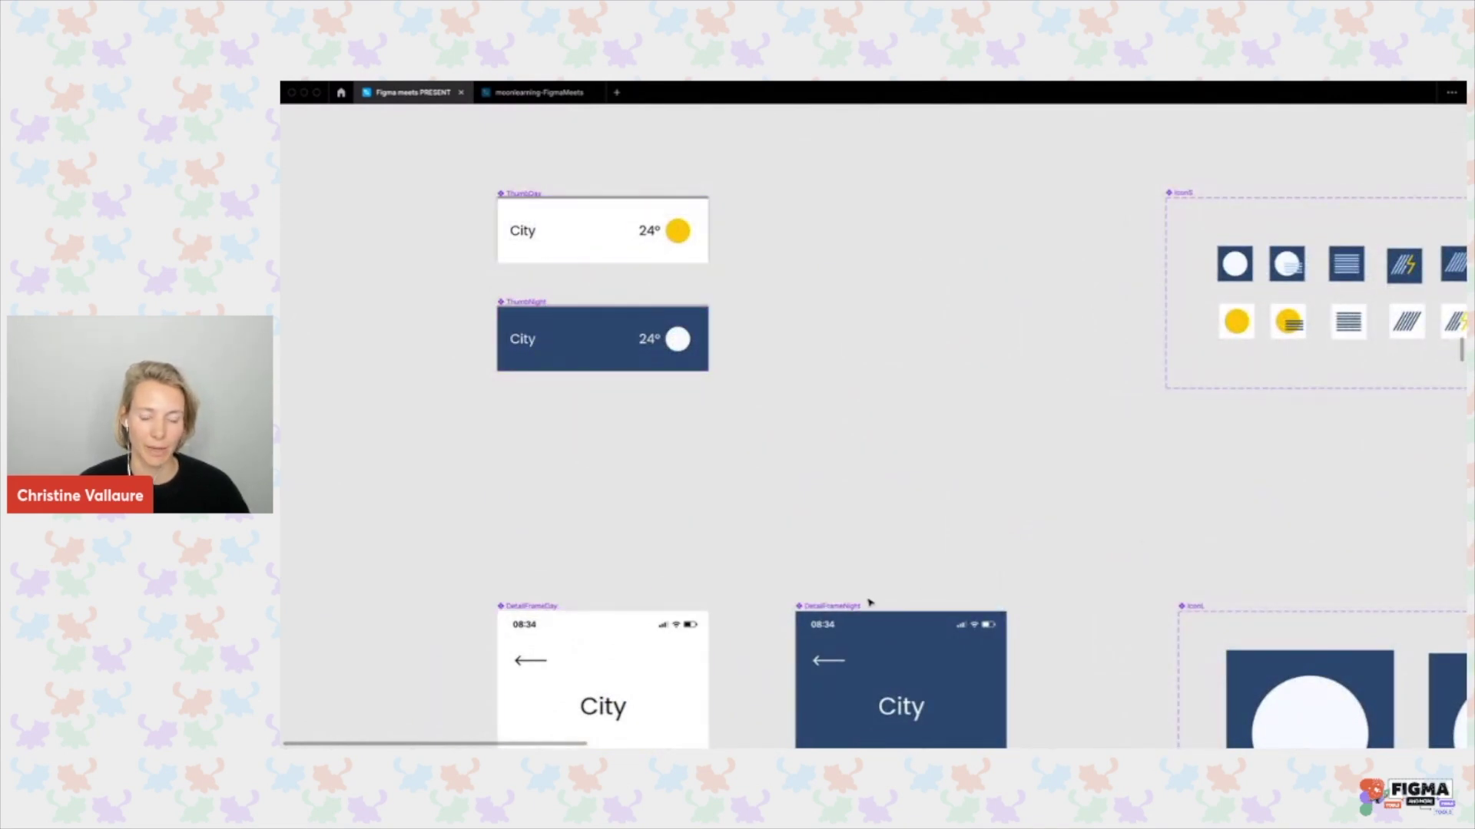
pyautogui.keyDown('ctrl'); pyautogui.scroll(-6, 869, 599); pyautogui.keyUp('ctrl')
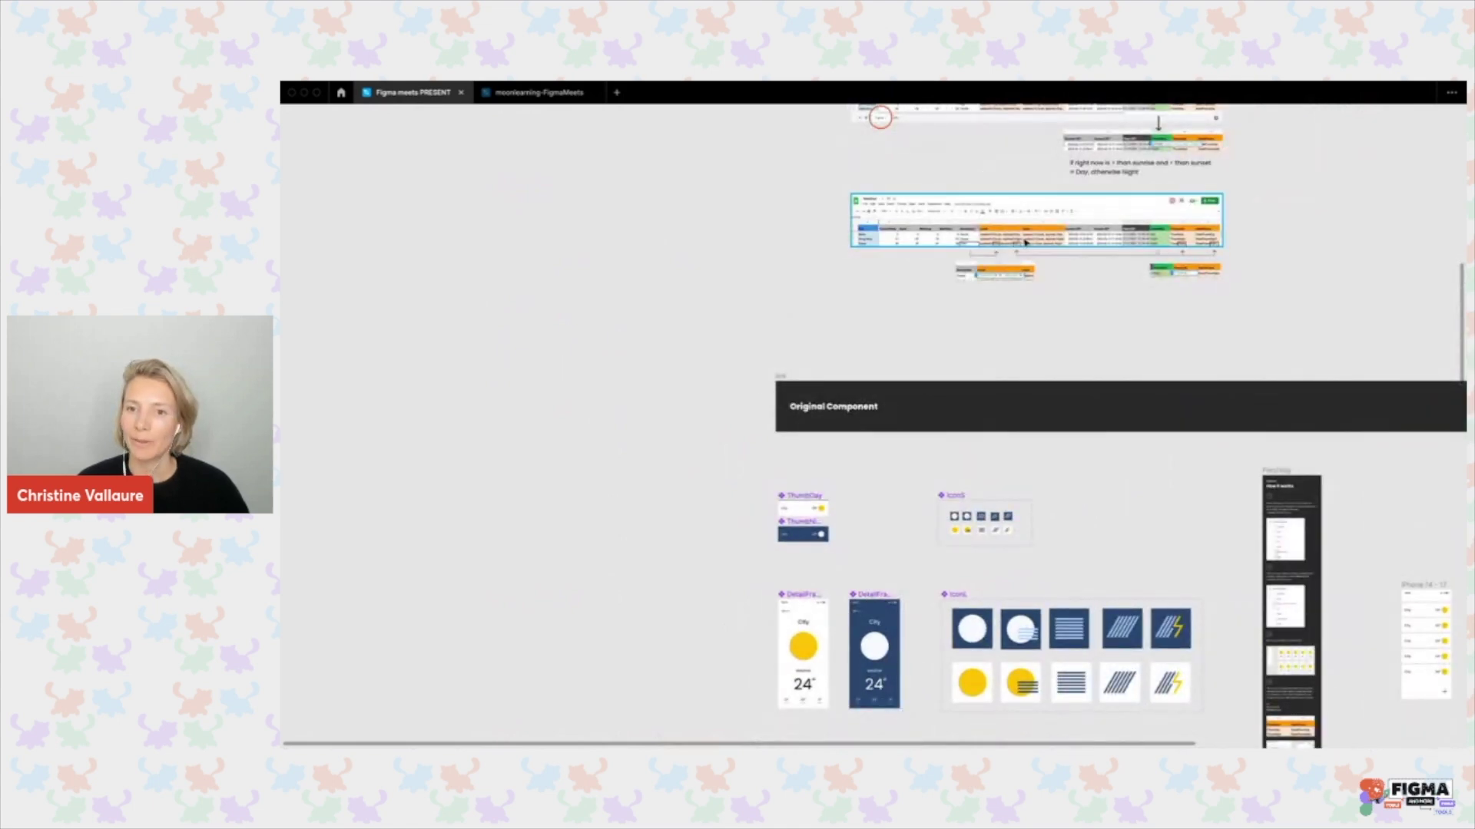
# Examine the IconS formula that combines the weather description and time of day into variant properties.
pyautogui.keyDown('ctrl'); pyautogui.scroll(8, 1025, 243); pyautogui.keyUp('ctrl')
pyautogui.keyDown('ctrl'); pyautogui.scroll(4, 1025, 244); pyautogui.keyUp('ctrl')
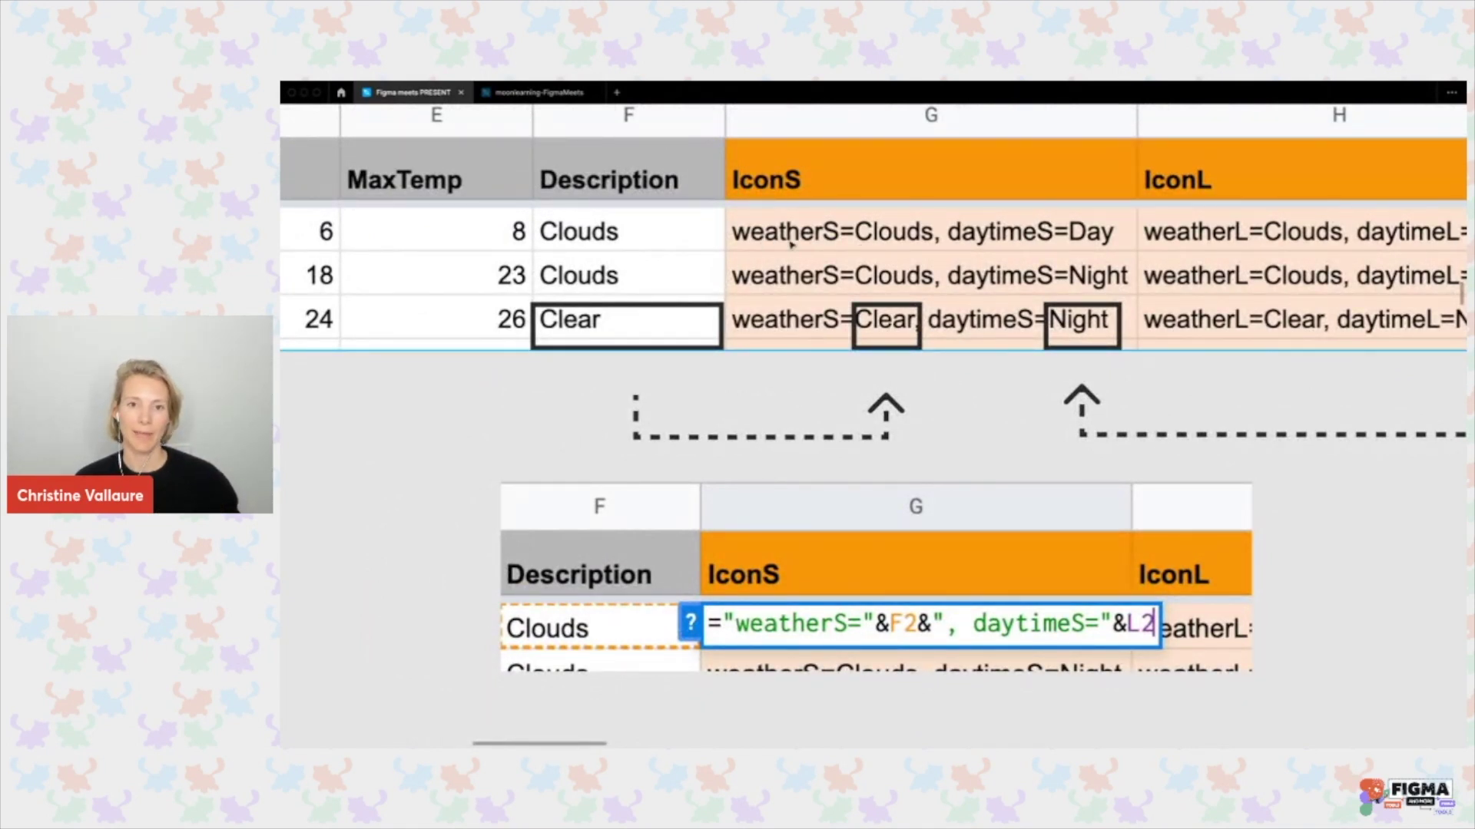
pyautogui.hscroll(-1, 816, 236)
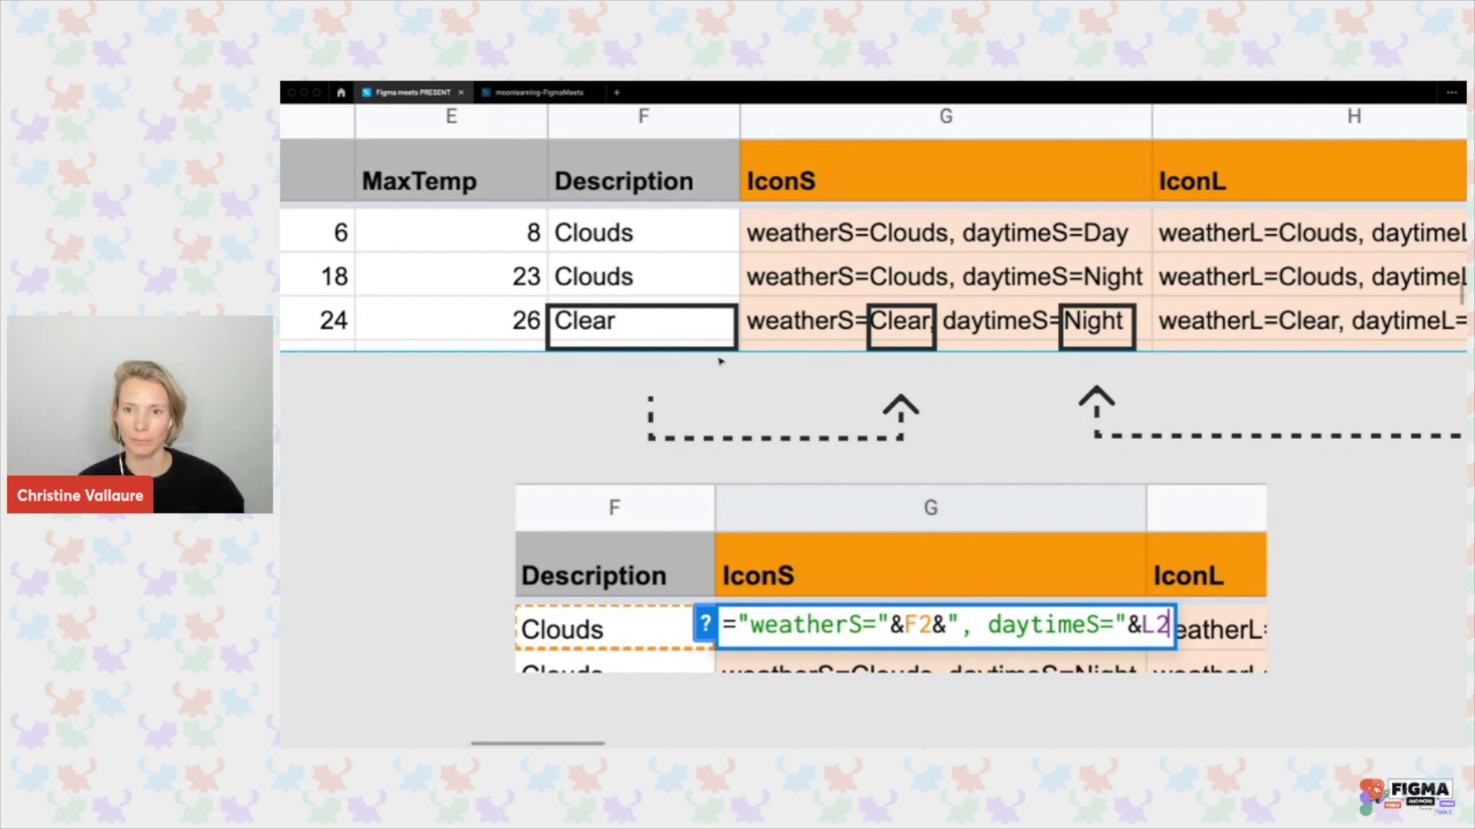
pyautogui.click(1100, 350)
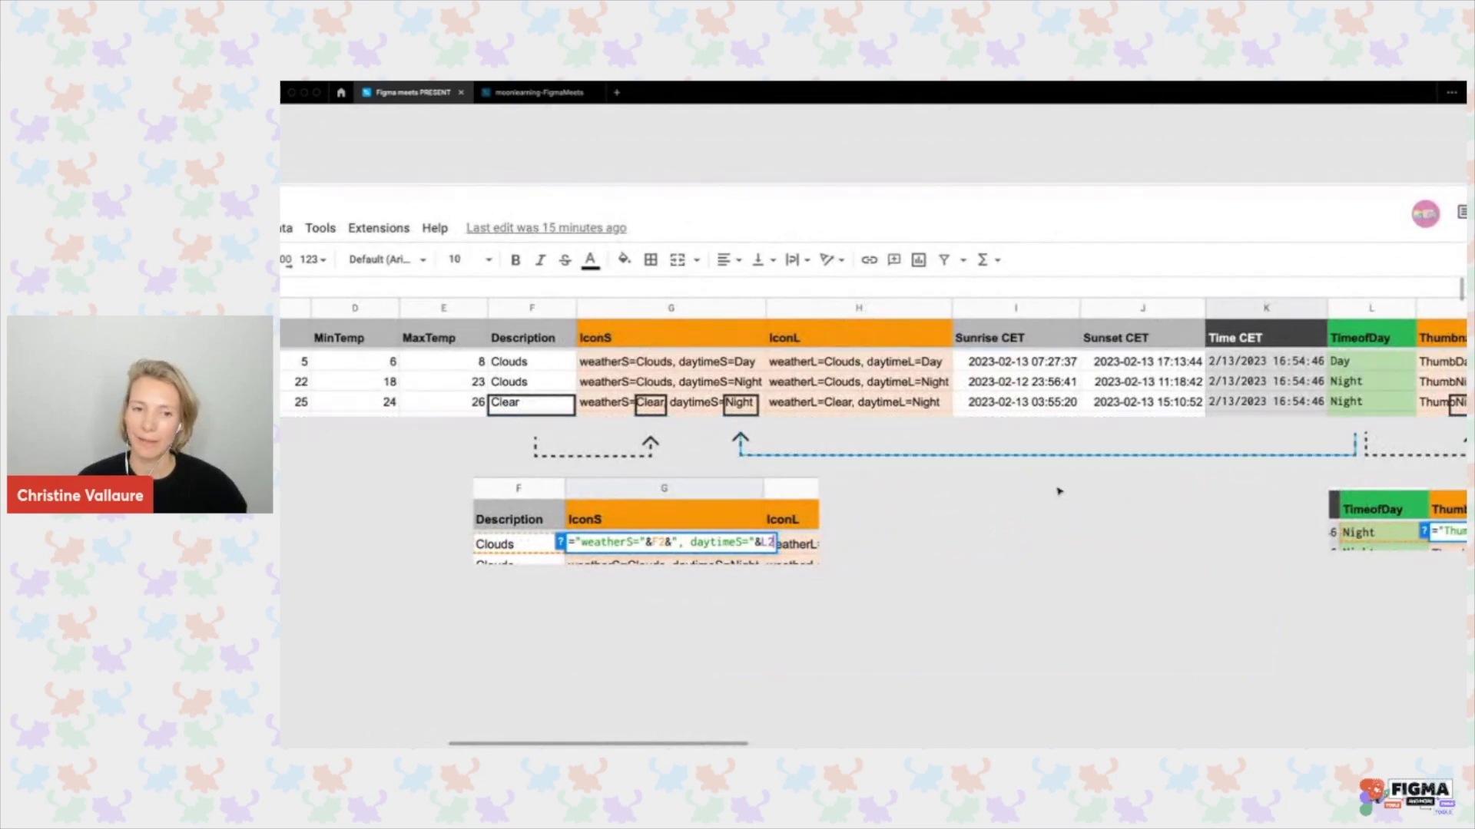
# Inspect the weatherS and daytimeS properties of the IconS variants and the full layer name of the Clear, Night variant.
pyautogui.click(747, 415)
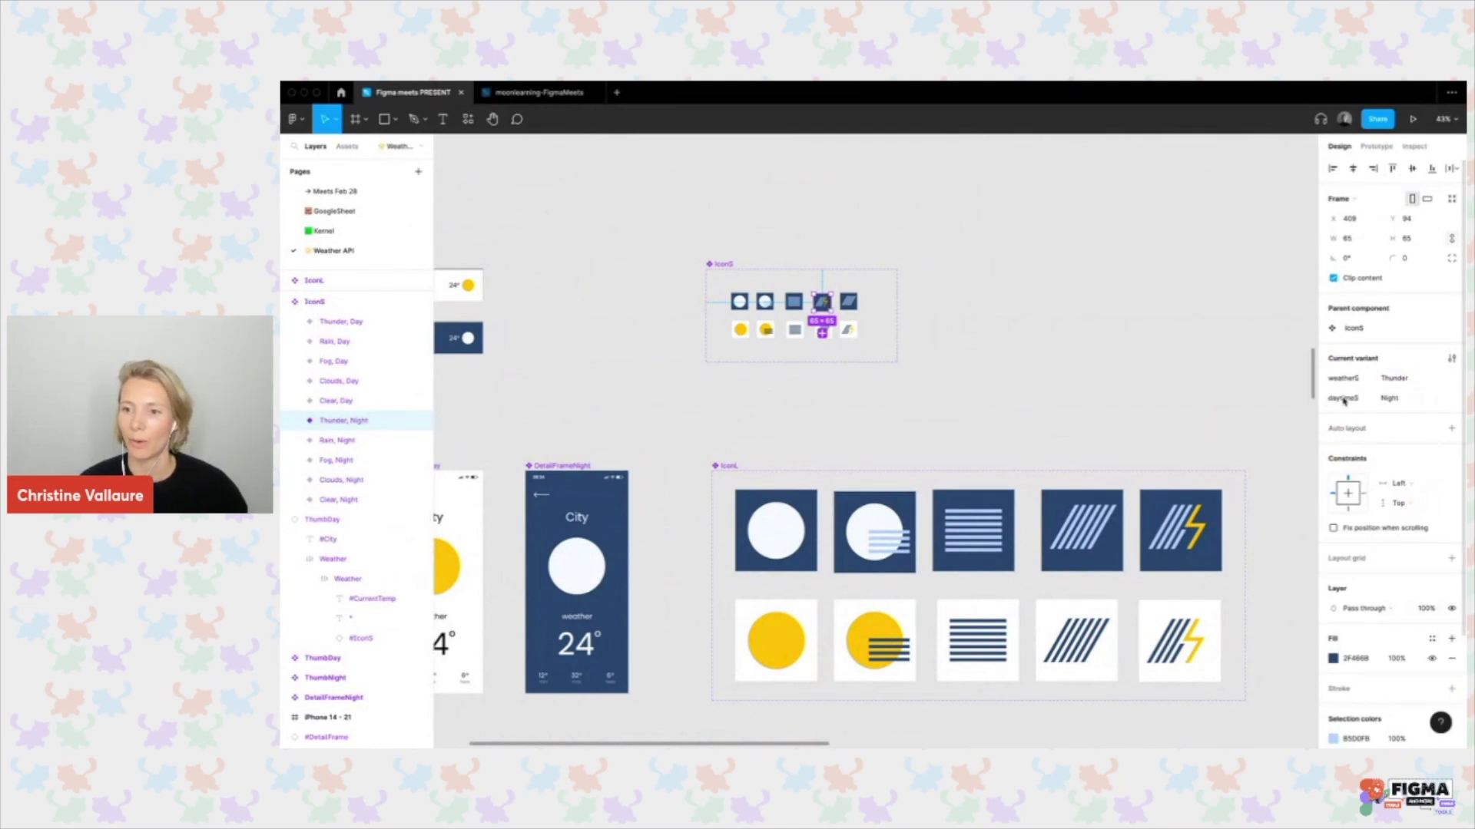
pyautogui.click(921, 341)
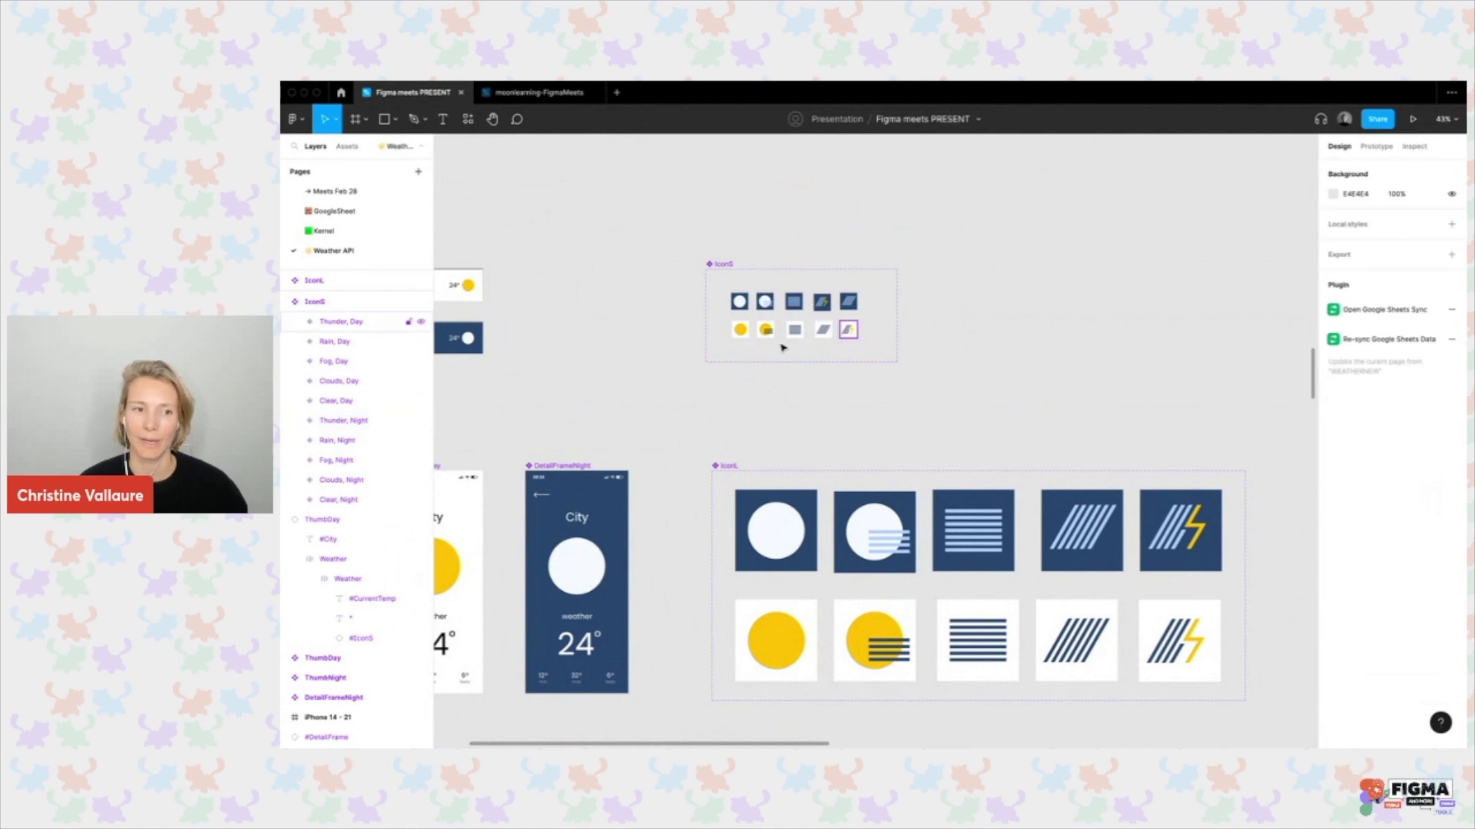
pyautogui.click(739, 301)
pyautogui.doubleClick(346, 501)
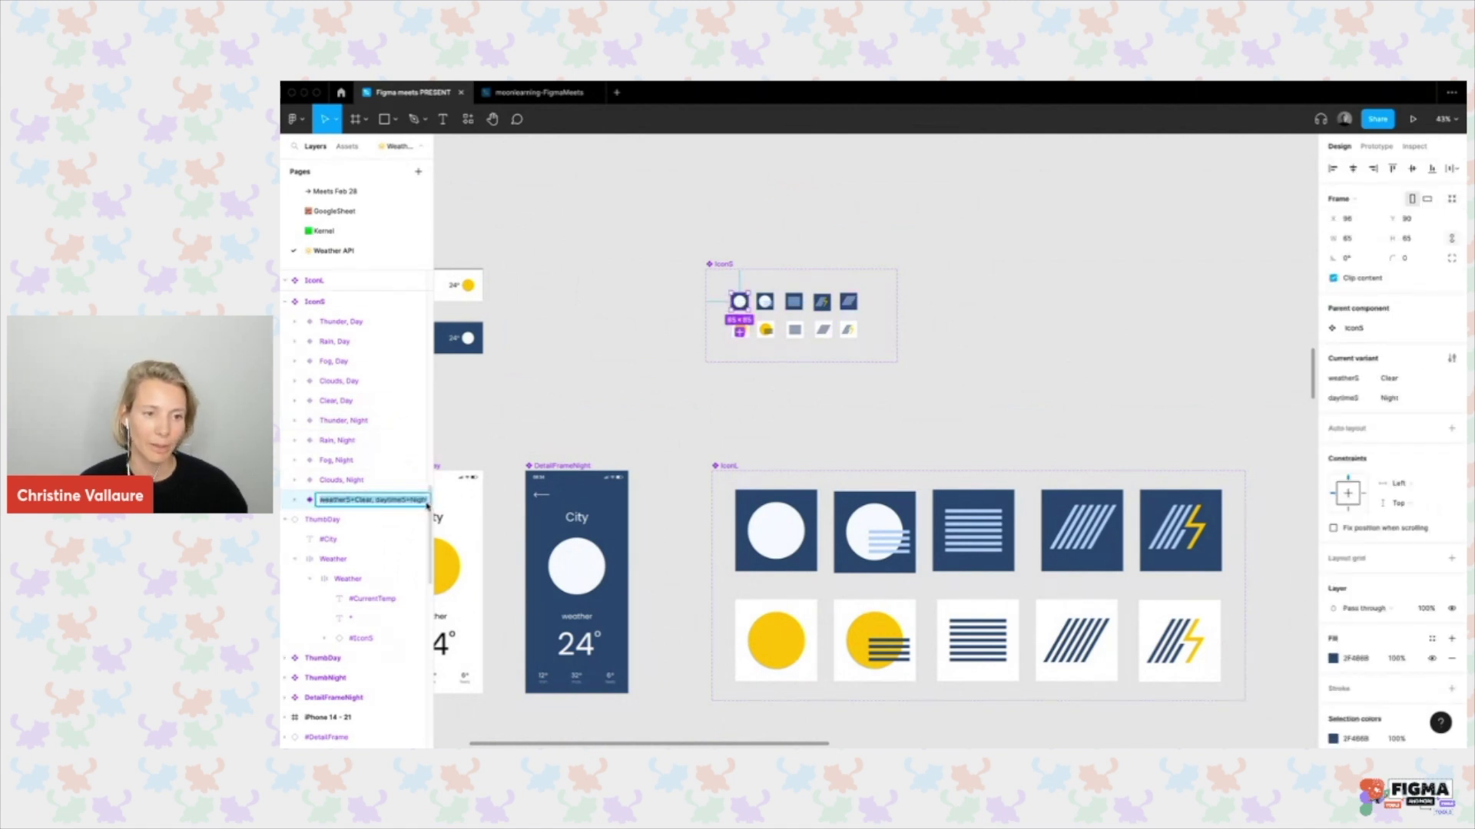
pyautogui.click(648, 420)
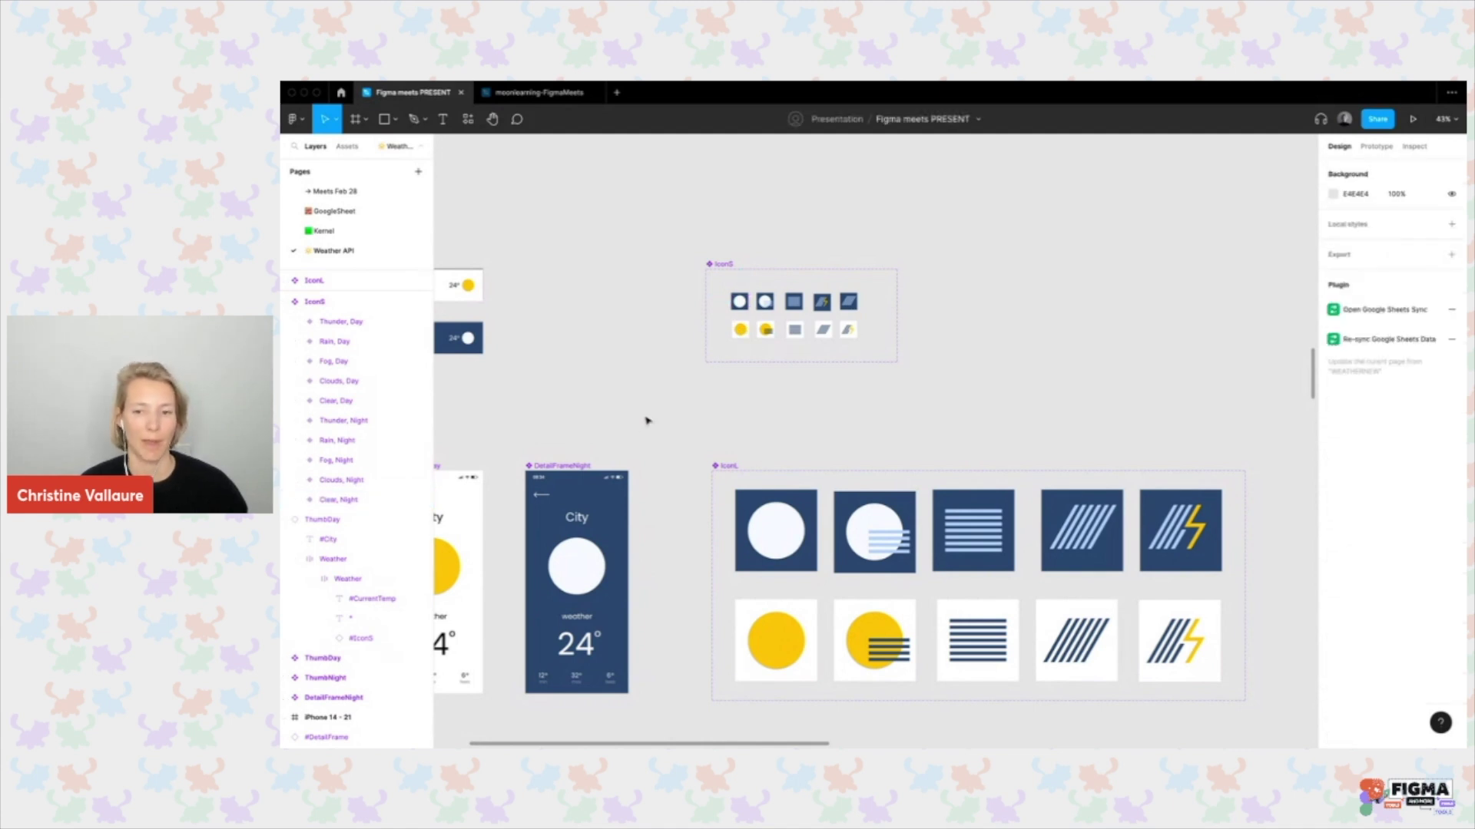
# Select the iPhone 14 - 17 list screen with its five placeholder detail screens and populate them using Google Sheets Sync.
pyautogui.scroll(-6, 647, 420)
pyautogui.hscroll(5, 647, 420)
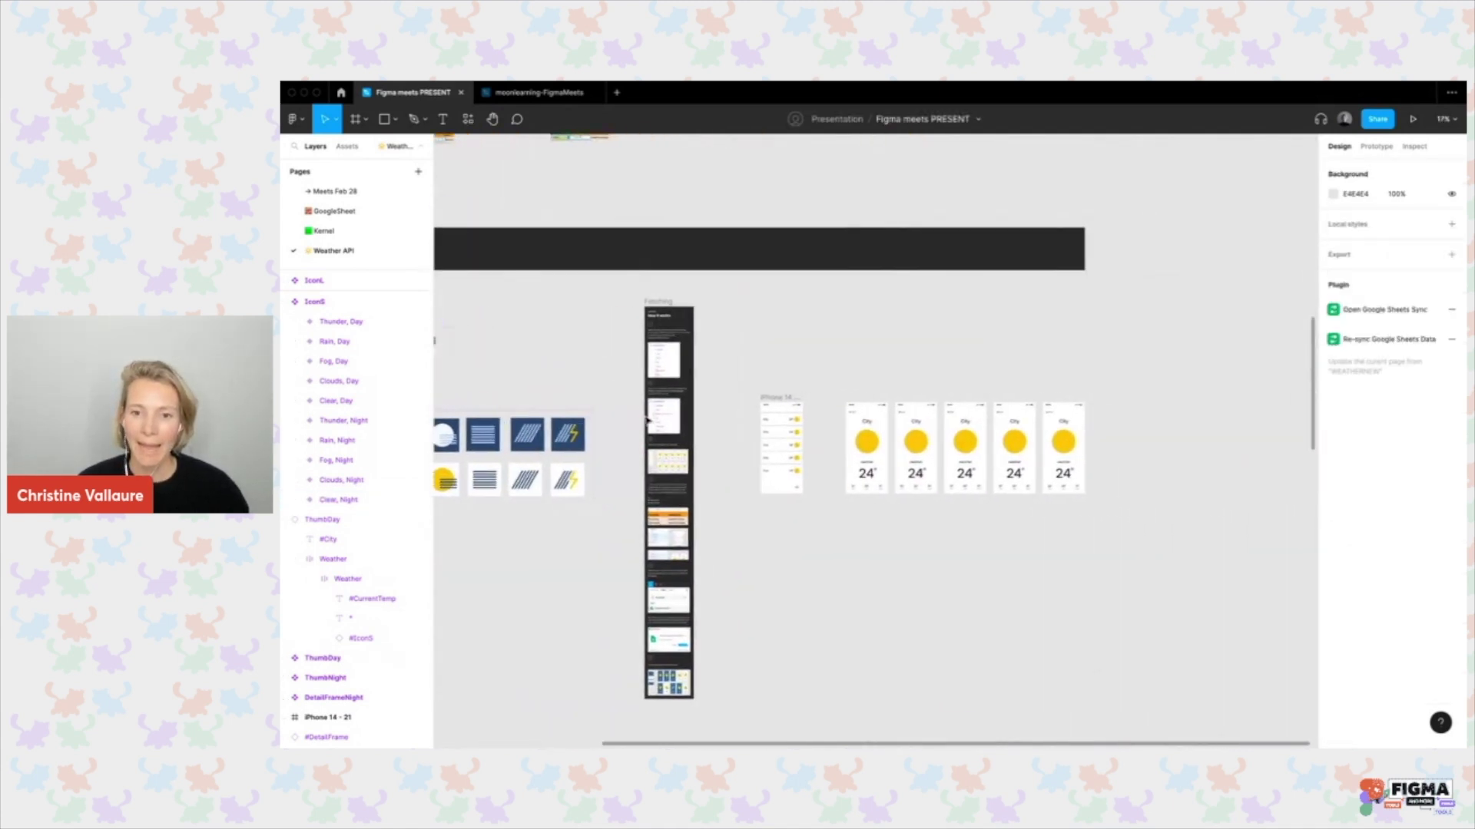
pyautogui.scroll(4, 714, 428)
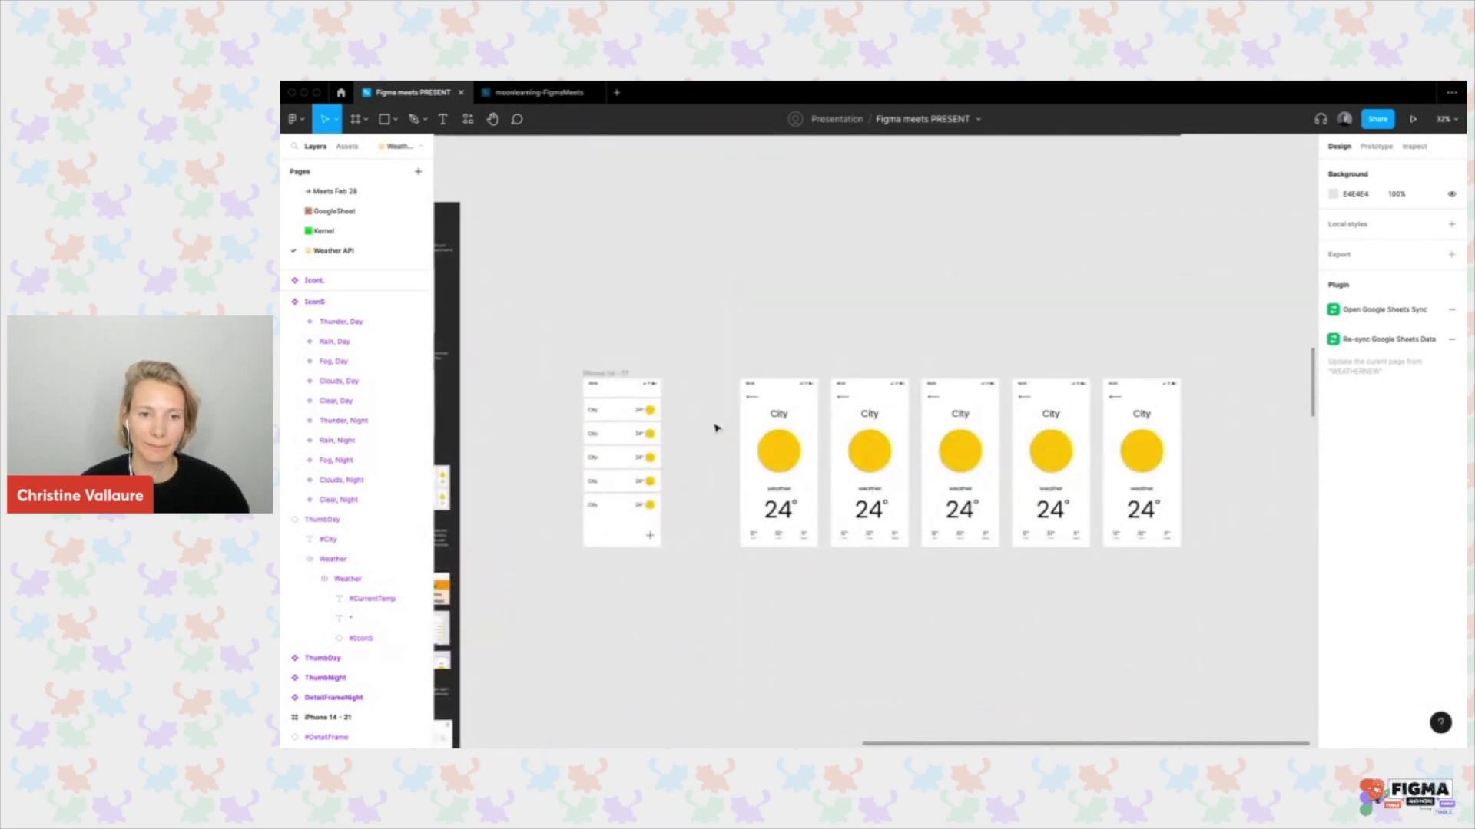
pyautogui.moveTo(554, 339); pyautogui.dragTo(1229, 588)
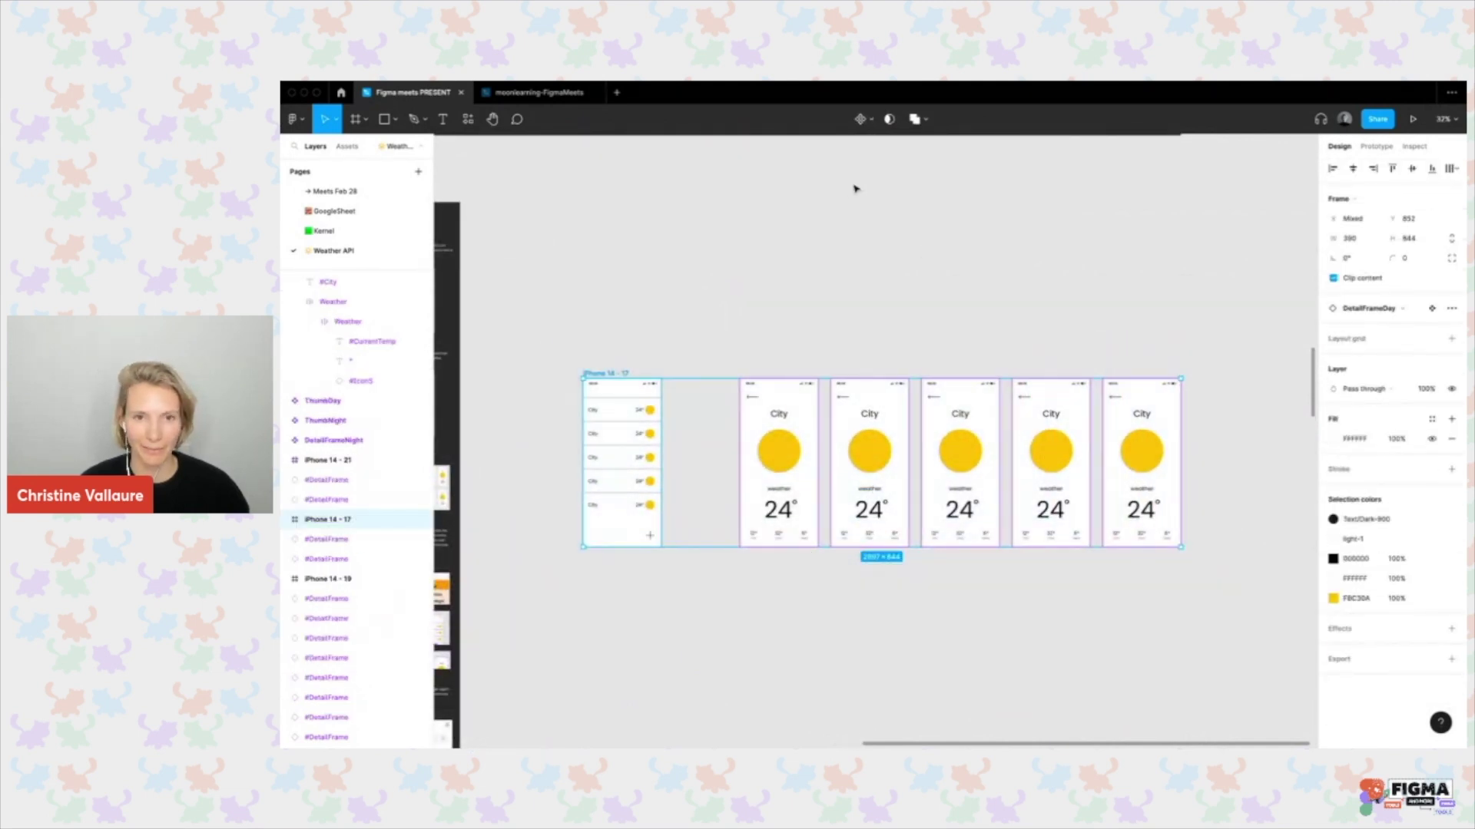
pyautogui.click(468, 119)
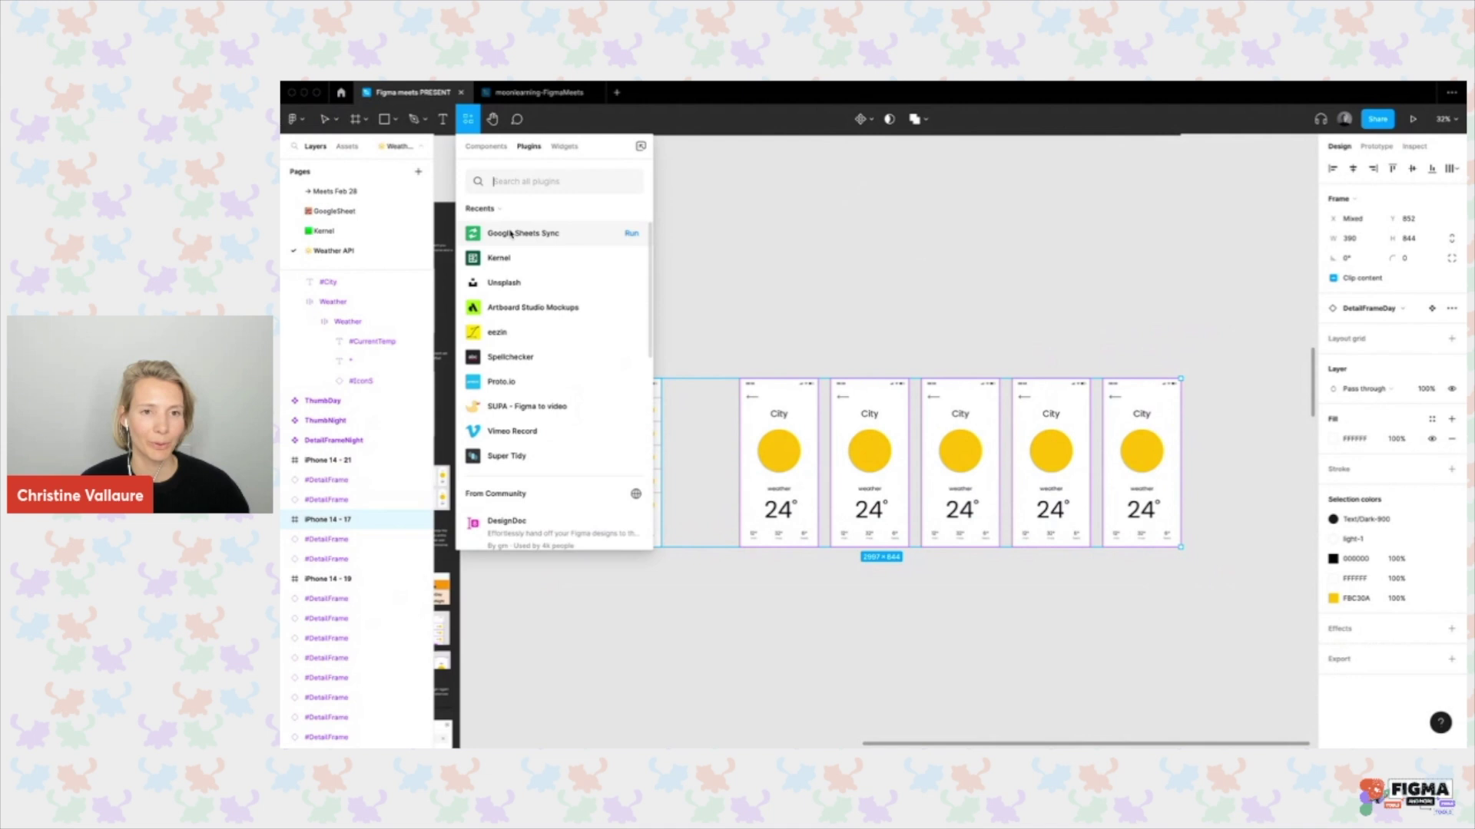
pyautogui.click(632, 235)
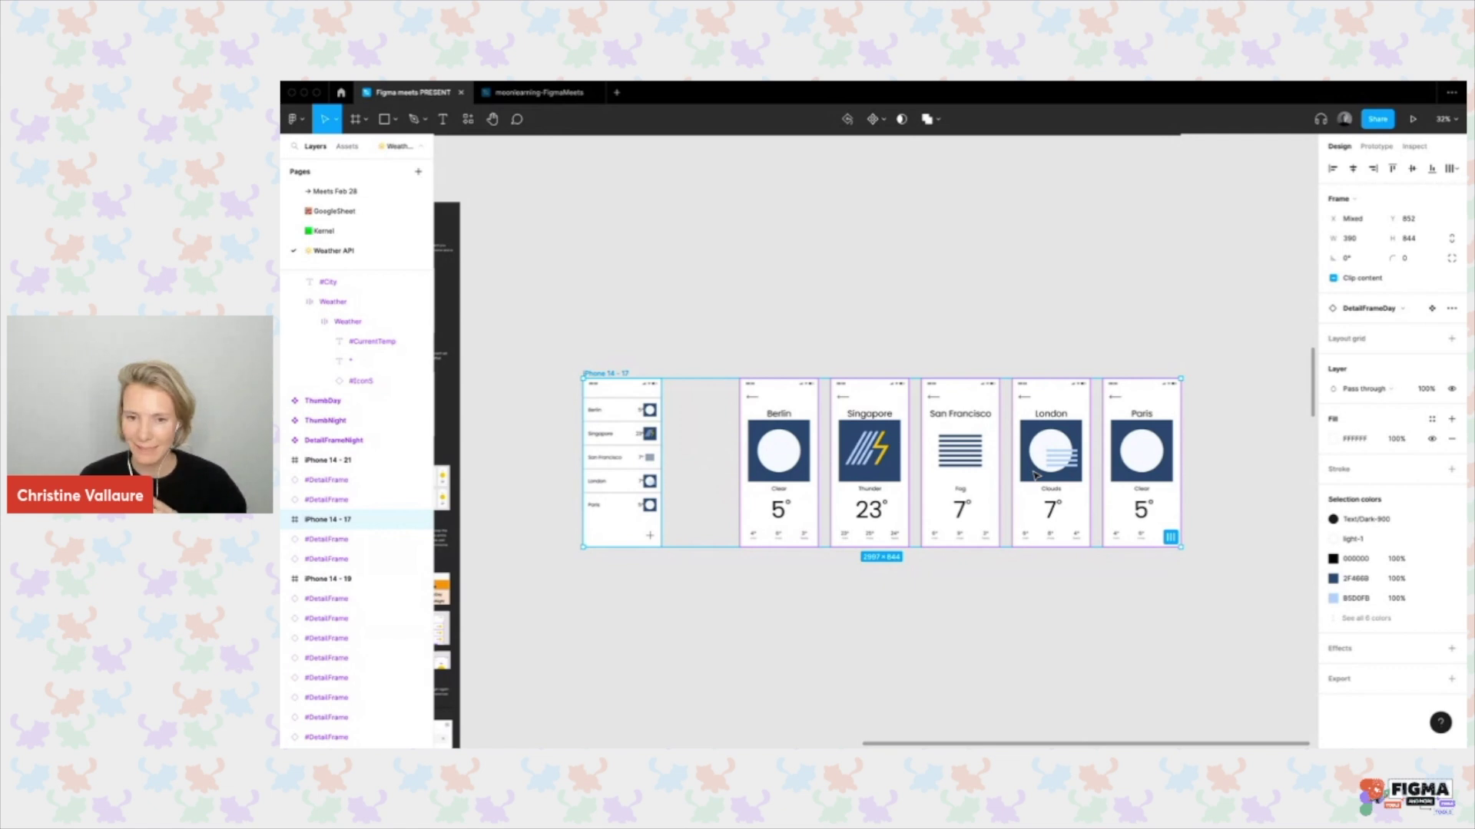
# Review the sheet's TimeofDay, Thumbnail and DetailFrame columns against the newly synced weather screens.
pyautogui.hscroll(-5, 1033, 472)
pyautogui.scroll(-1, 1033, 472)
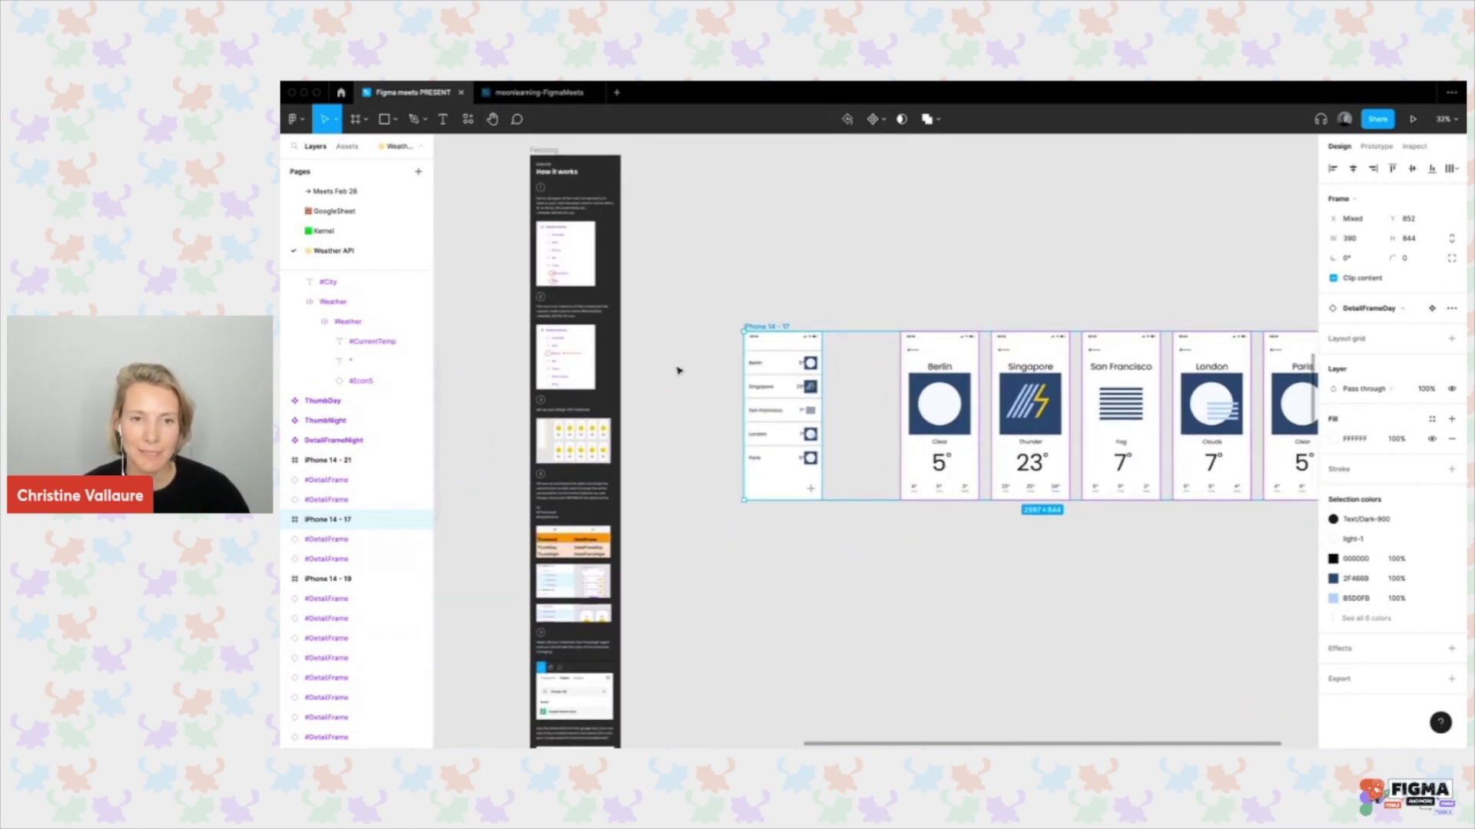
pyautogui.scroll(3, 679, 371)
pyautogui.scroll(-5, 679, 369)
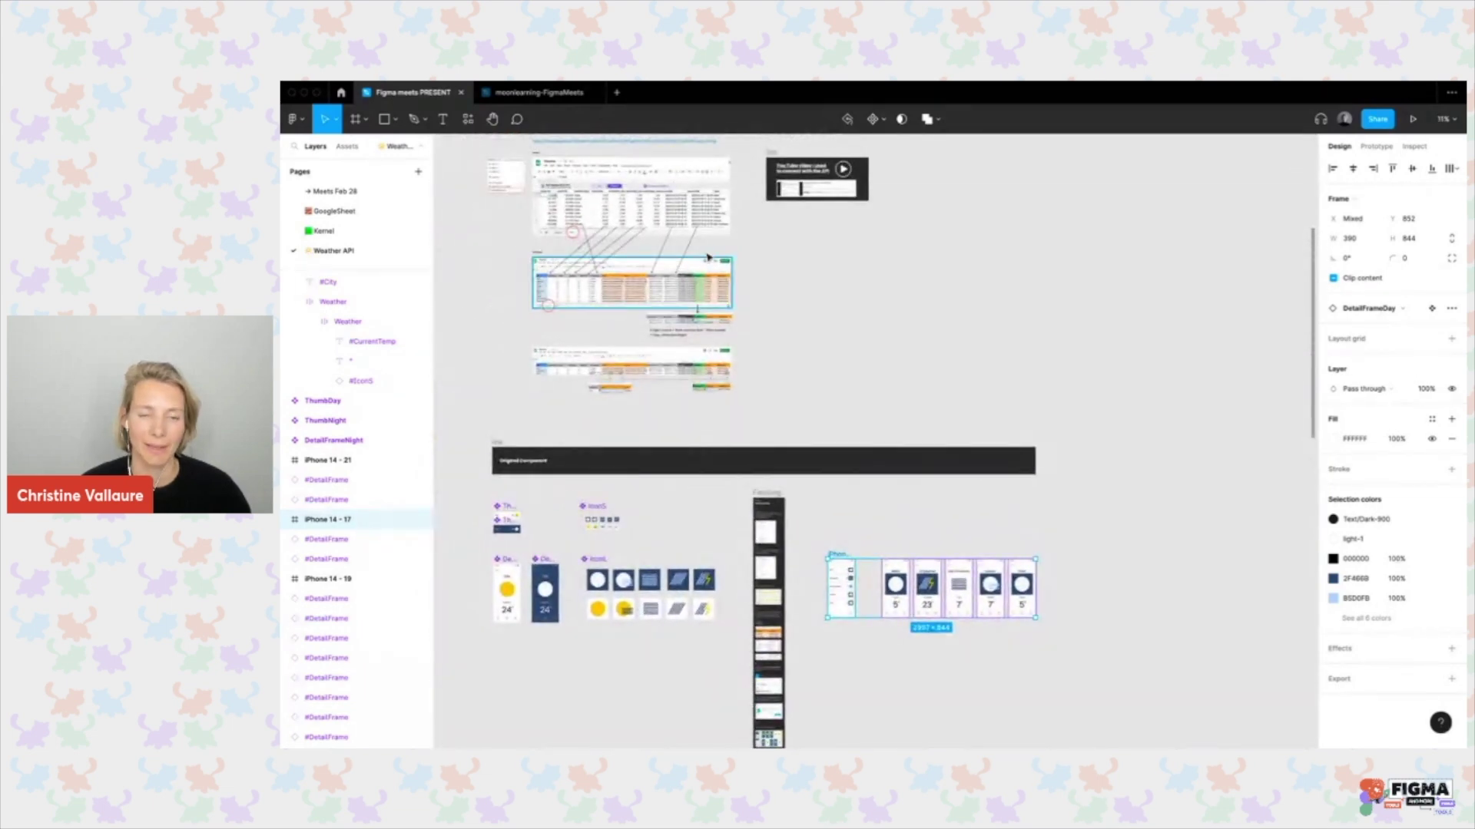
pyautogui.scroll(10, 699, 299)
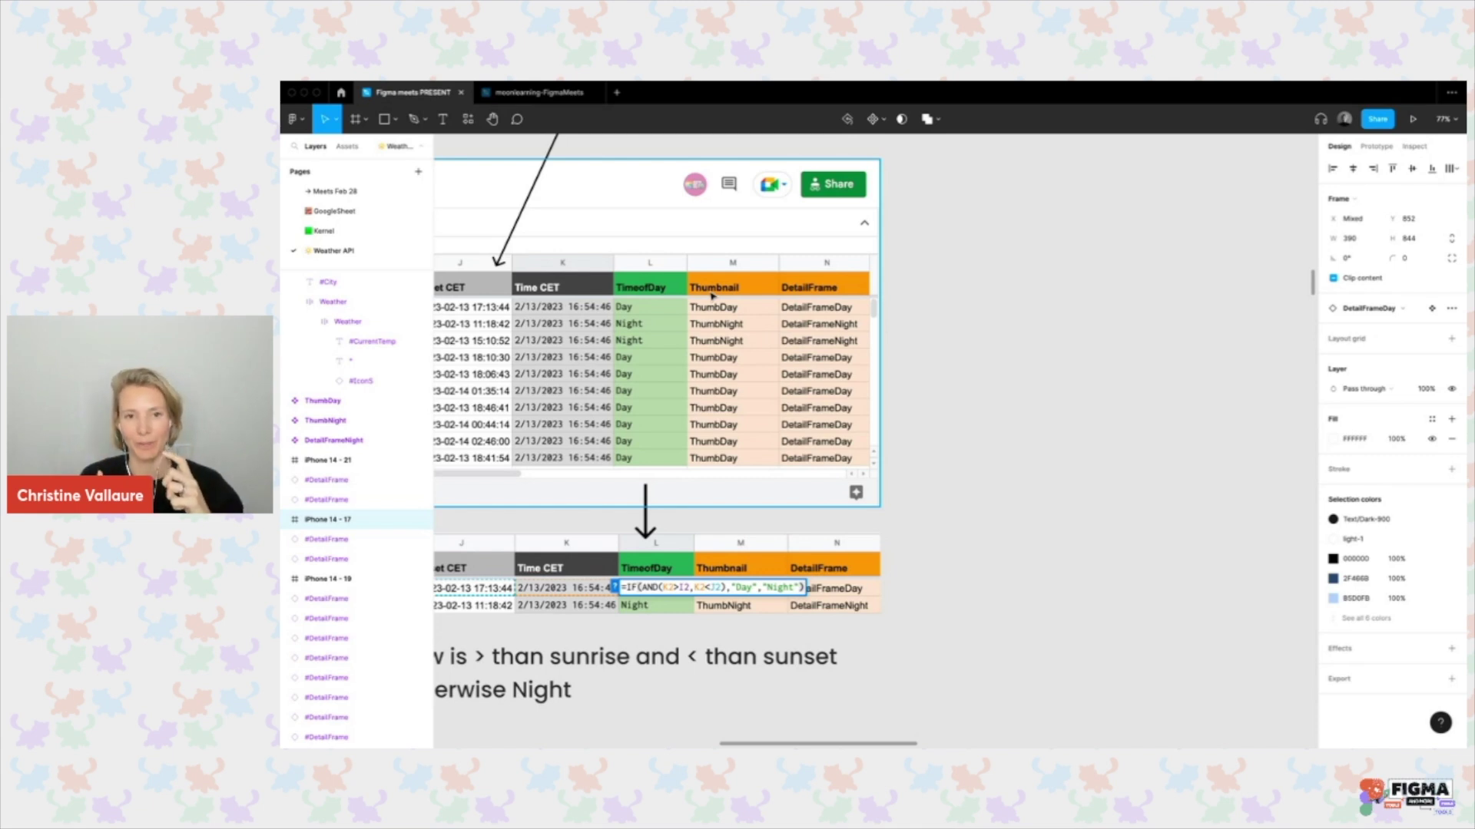
pyautogui.scroll(-10, 971, 461)
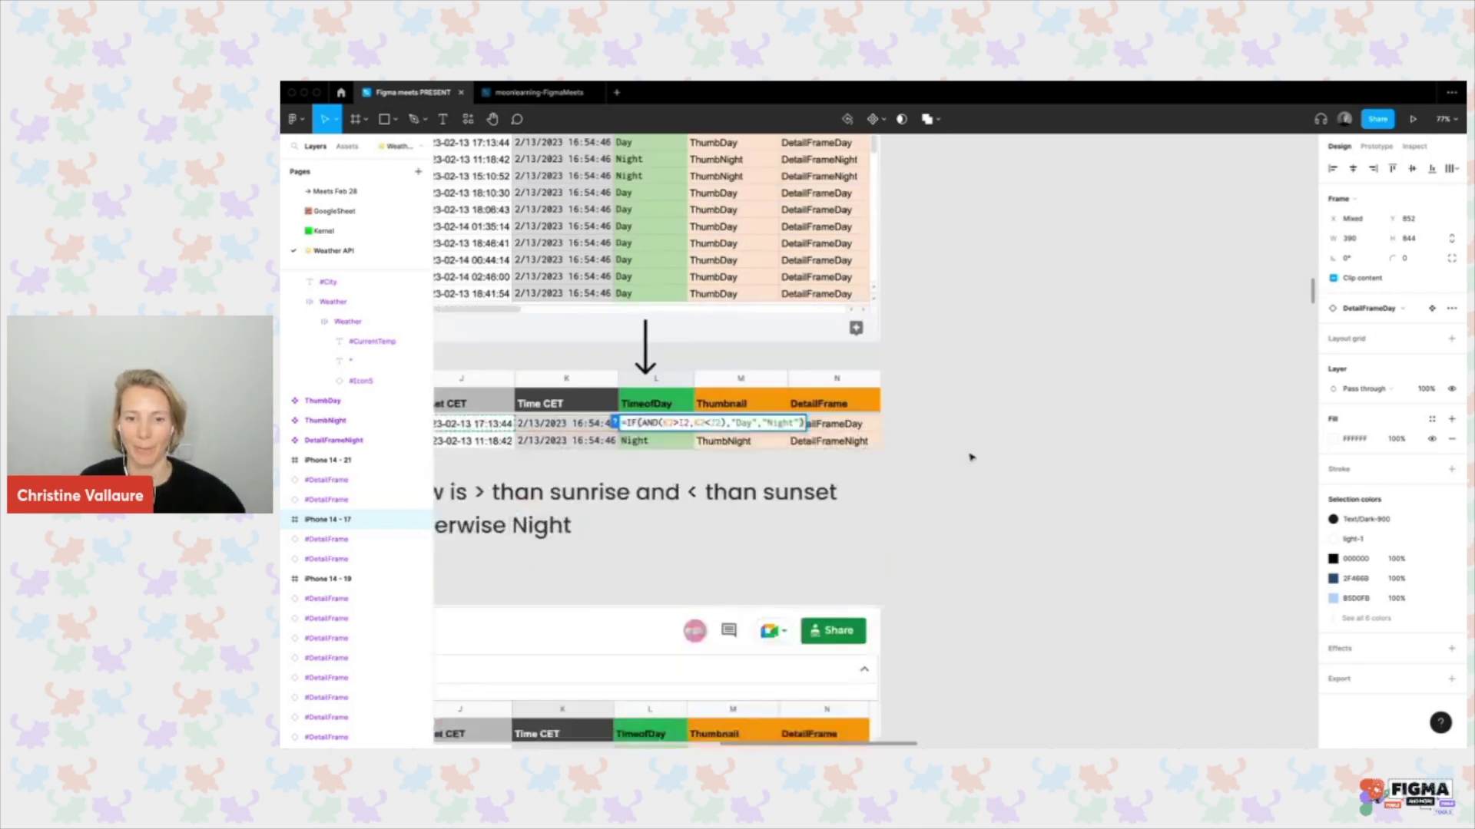
pyautogui.scroll(-5, 972, 457)
pyautogui.scroll(-5, 971, 458)
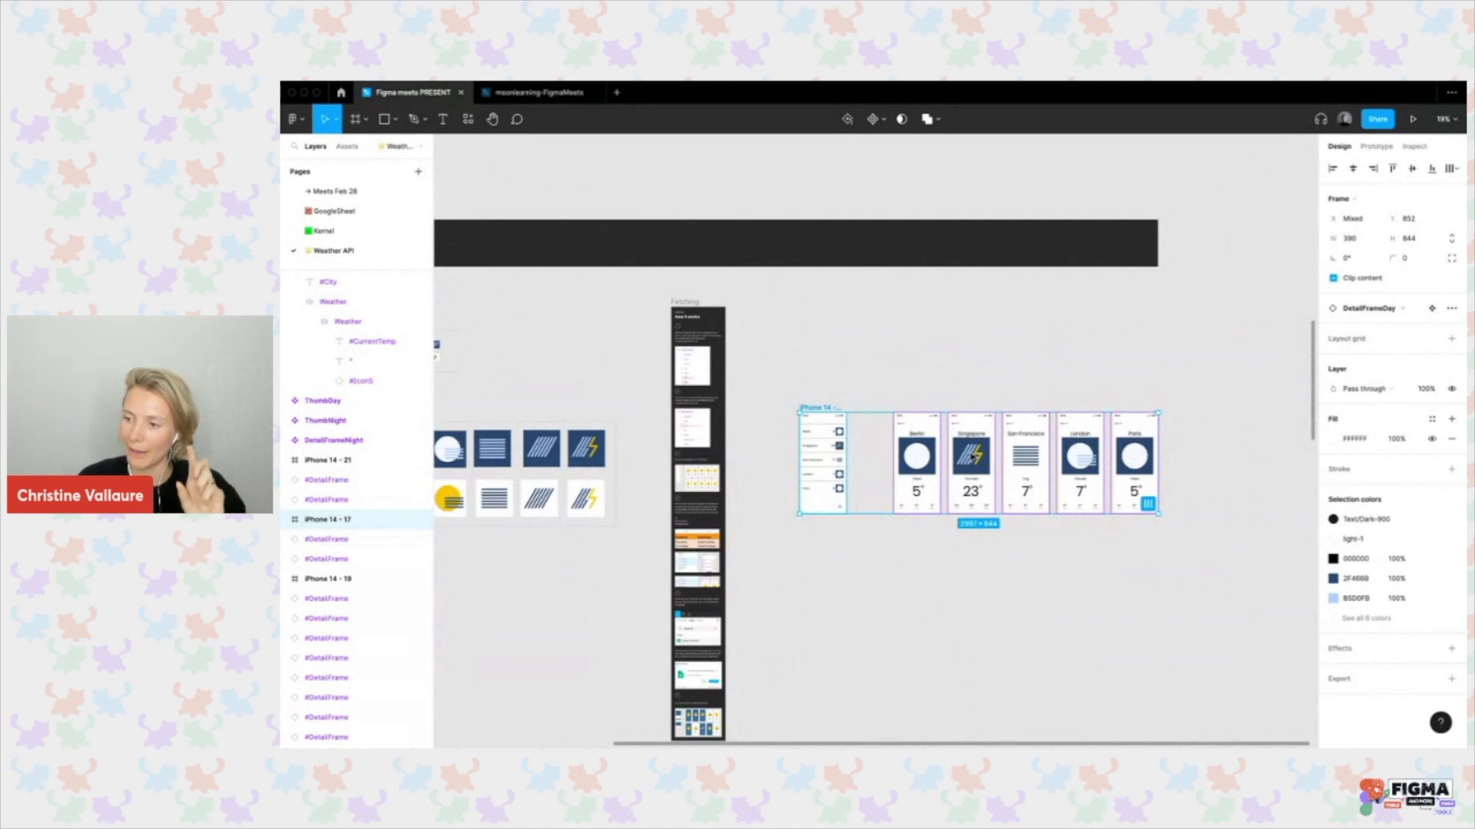
# Rename the five city row instances in the iPhone 14 - 17 list screen to #Thumbnail.
pyautogui.scroll(4, 830, 451)
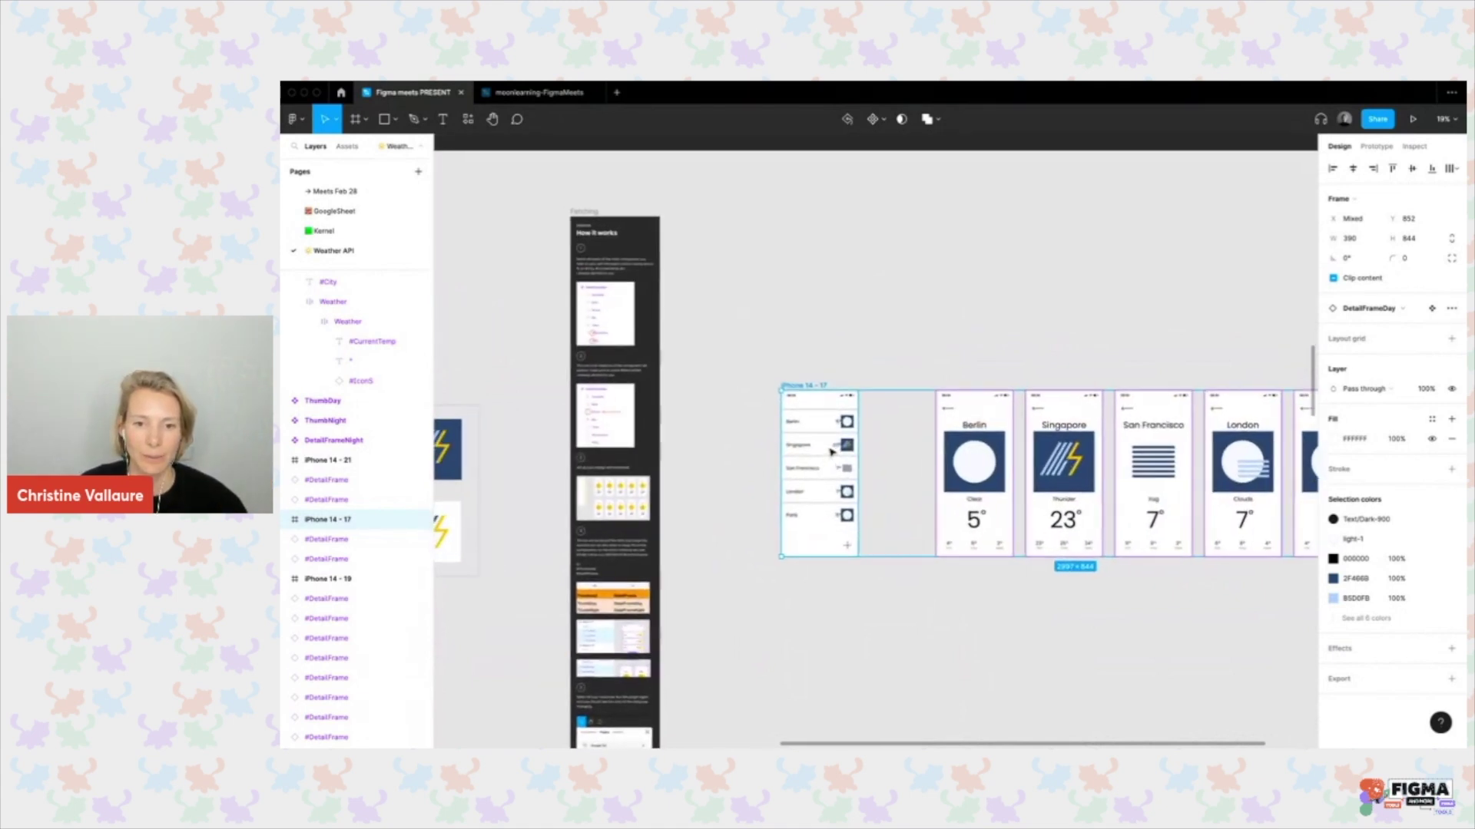
pyautogui.moveTo(756, 410); pyautogui.dragTo(862, 532)
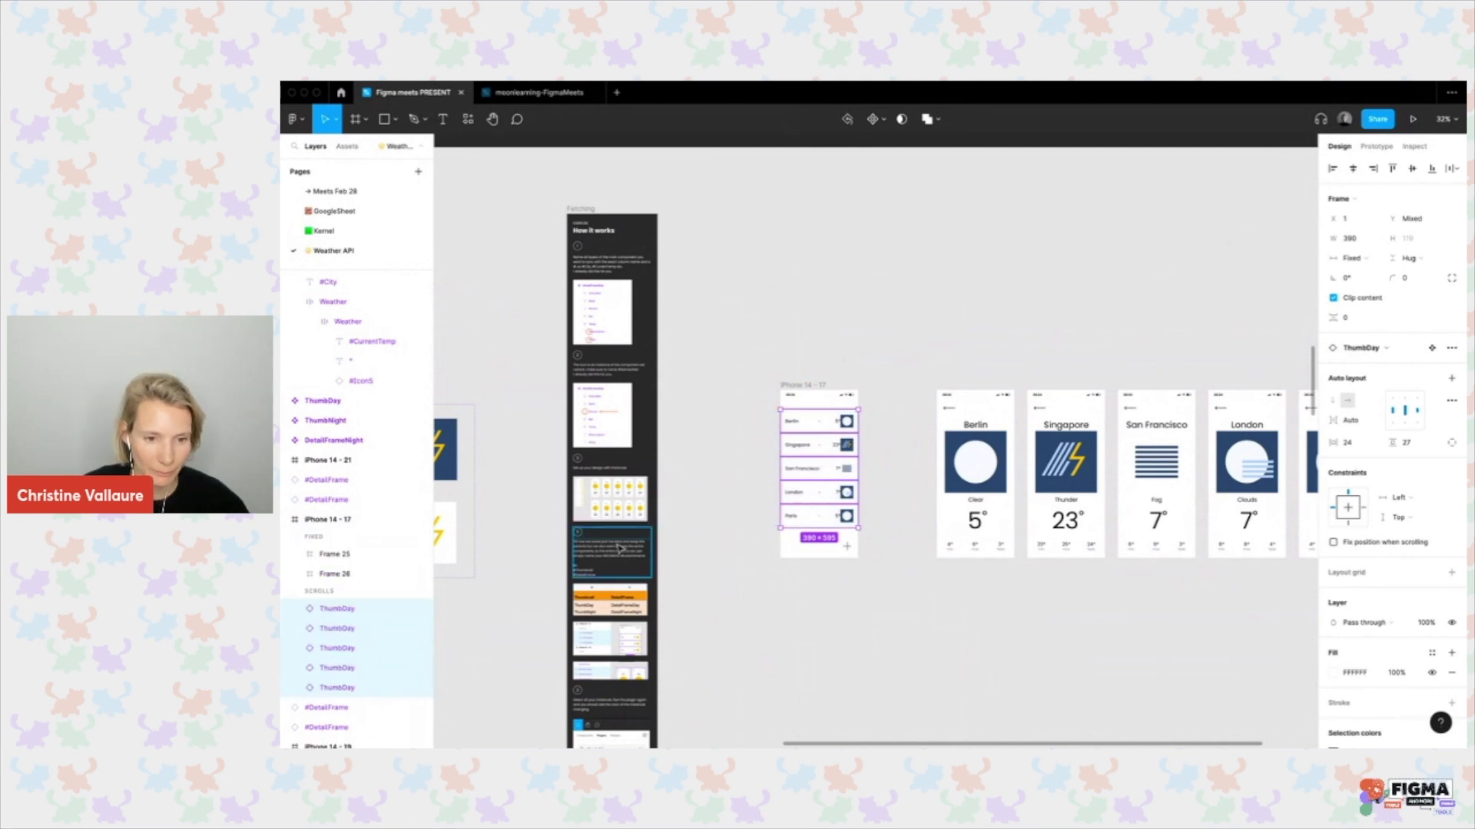
pyautogui.scroll(5, 619, 547)
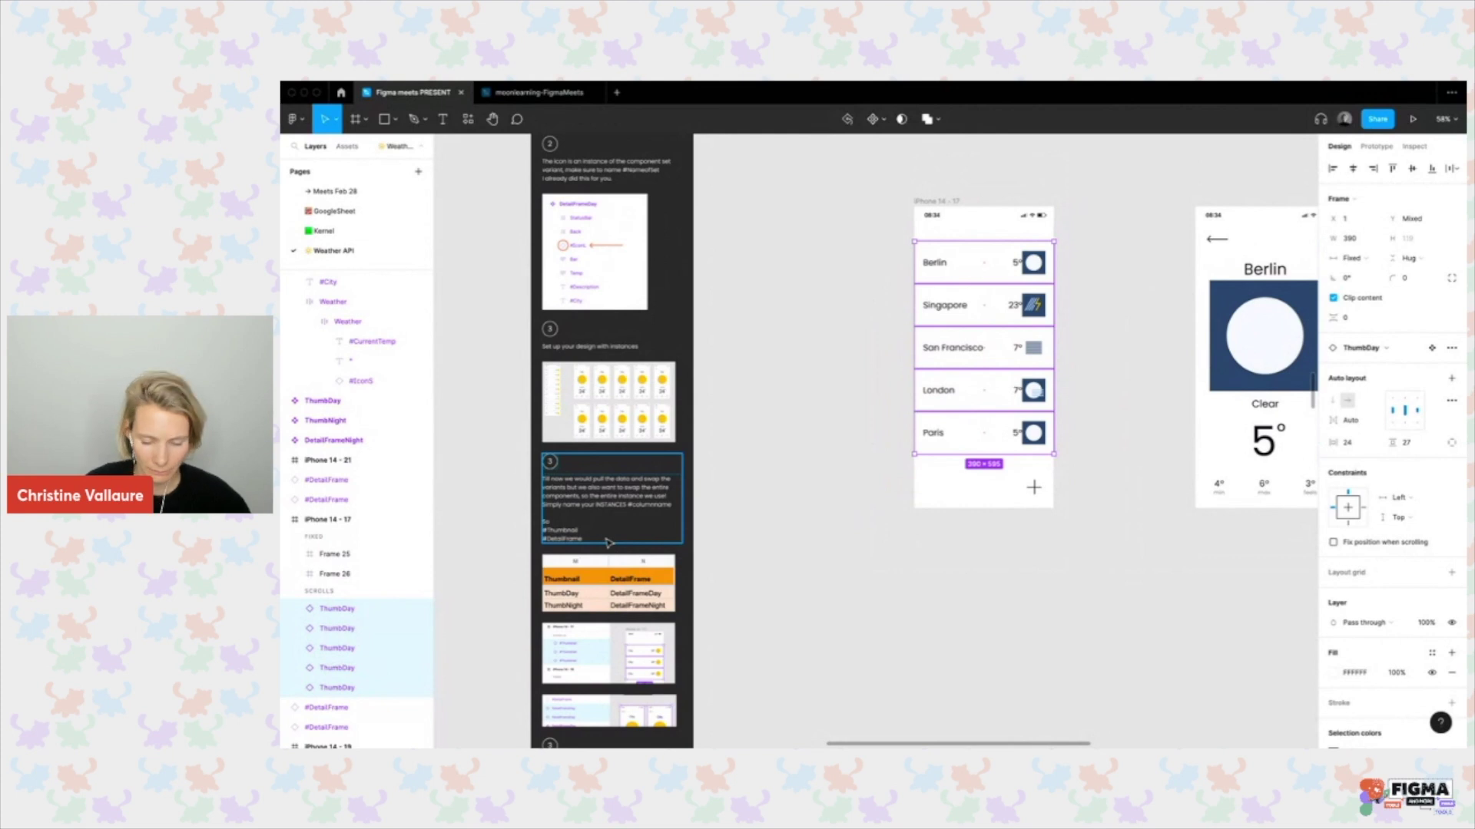
pyautogui.press('super+r')
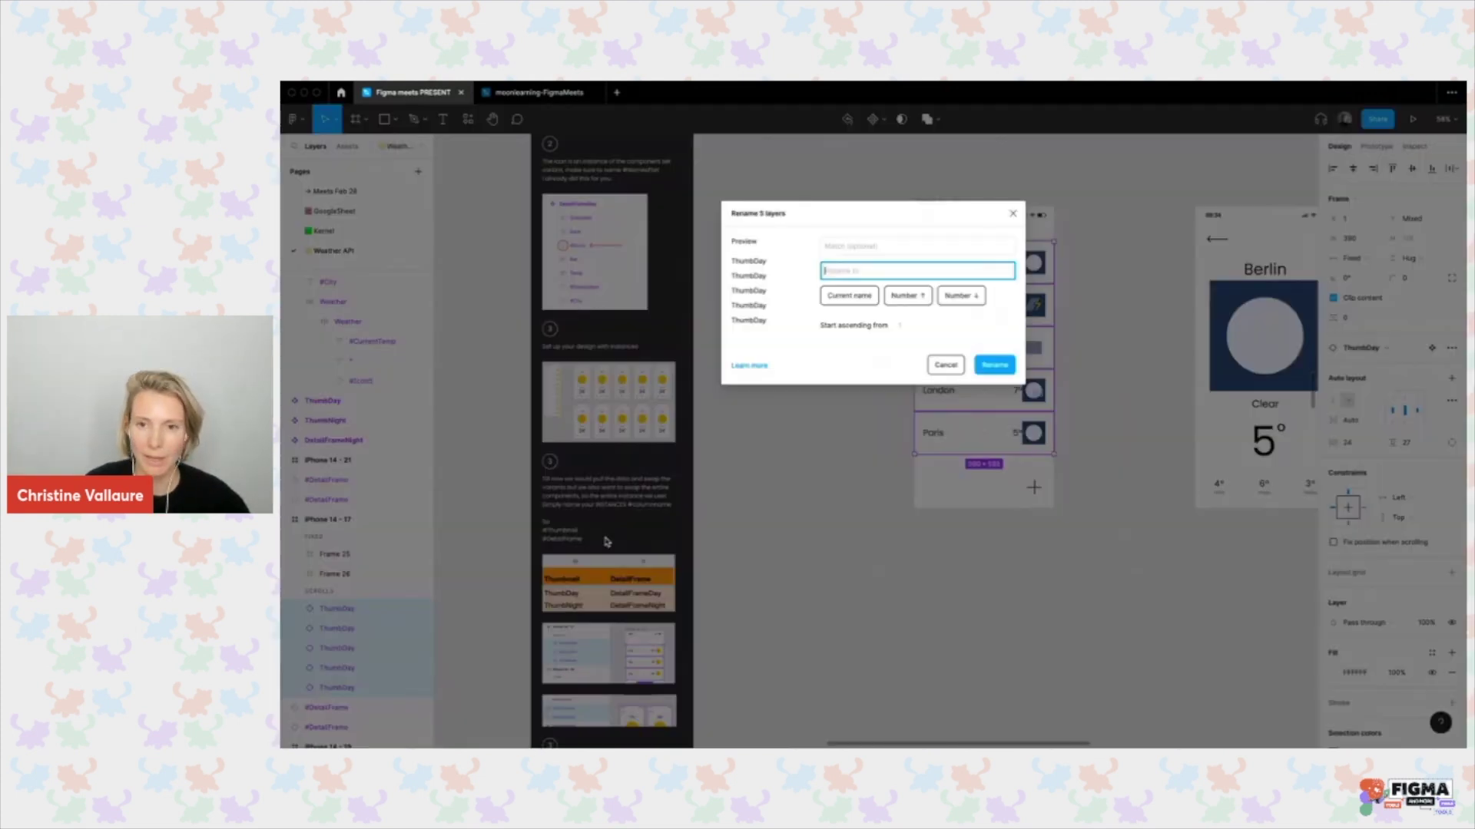
pyautogui.write('#Thumbnail')
pyautogui.press('Return')
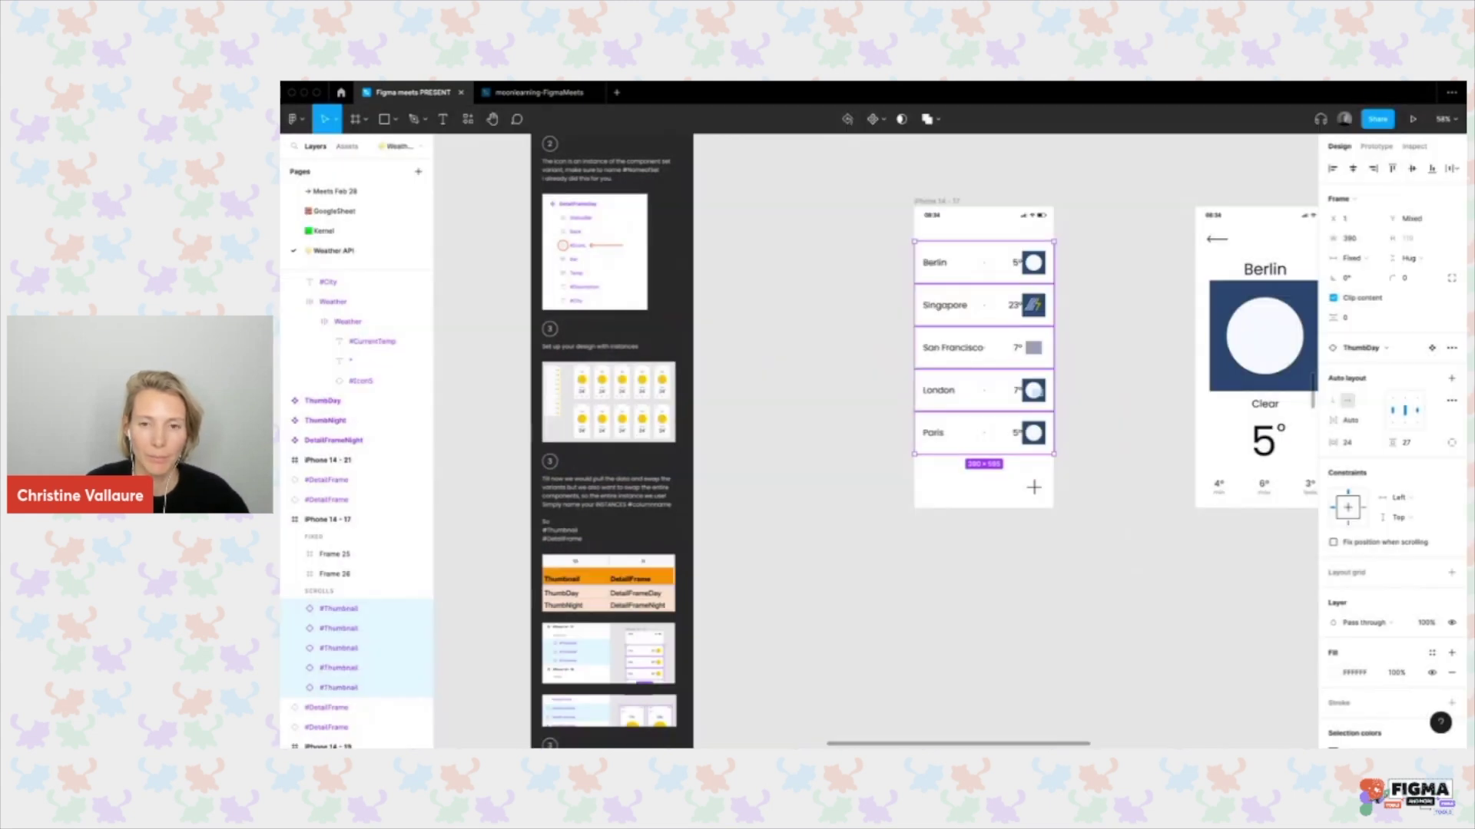
# Rename the five city detail screens from Berlin to Paris beside that list to #DetailFrame.
pyautogui.hscroll(3, 875, 538)
pyautogui.hscroll(-3, 862, 506)
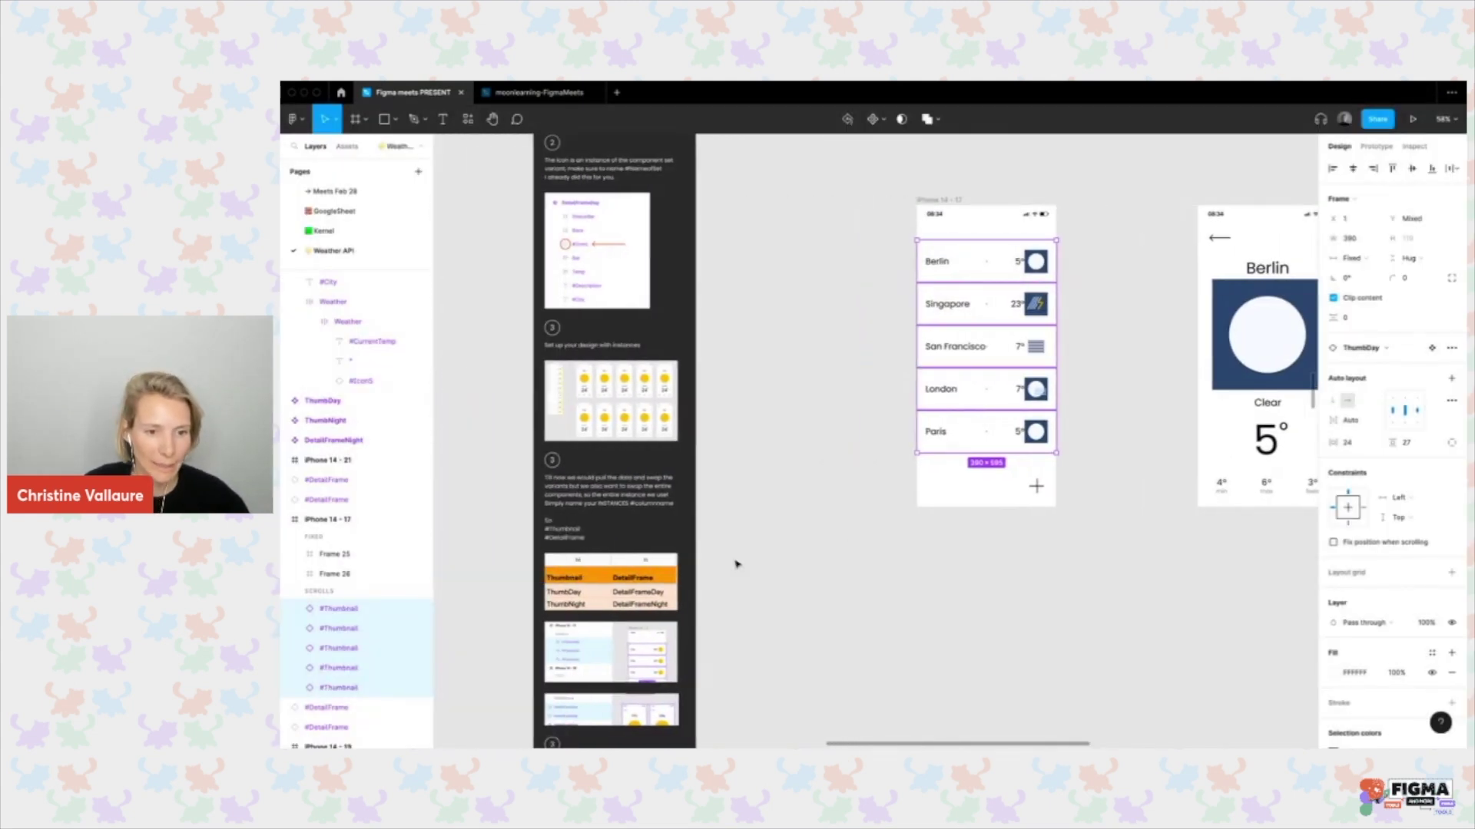
pyautogui.scroll(5, 561, 545)
pyautogui.scroll(-6, 619, 530)
pyautogui.hscroll(6, 619, 530)
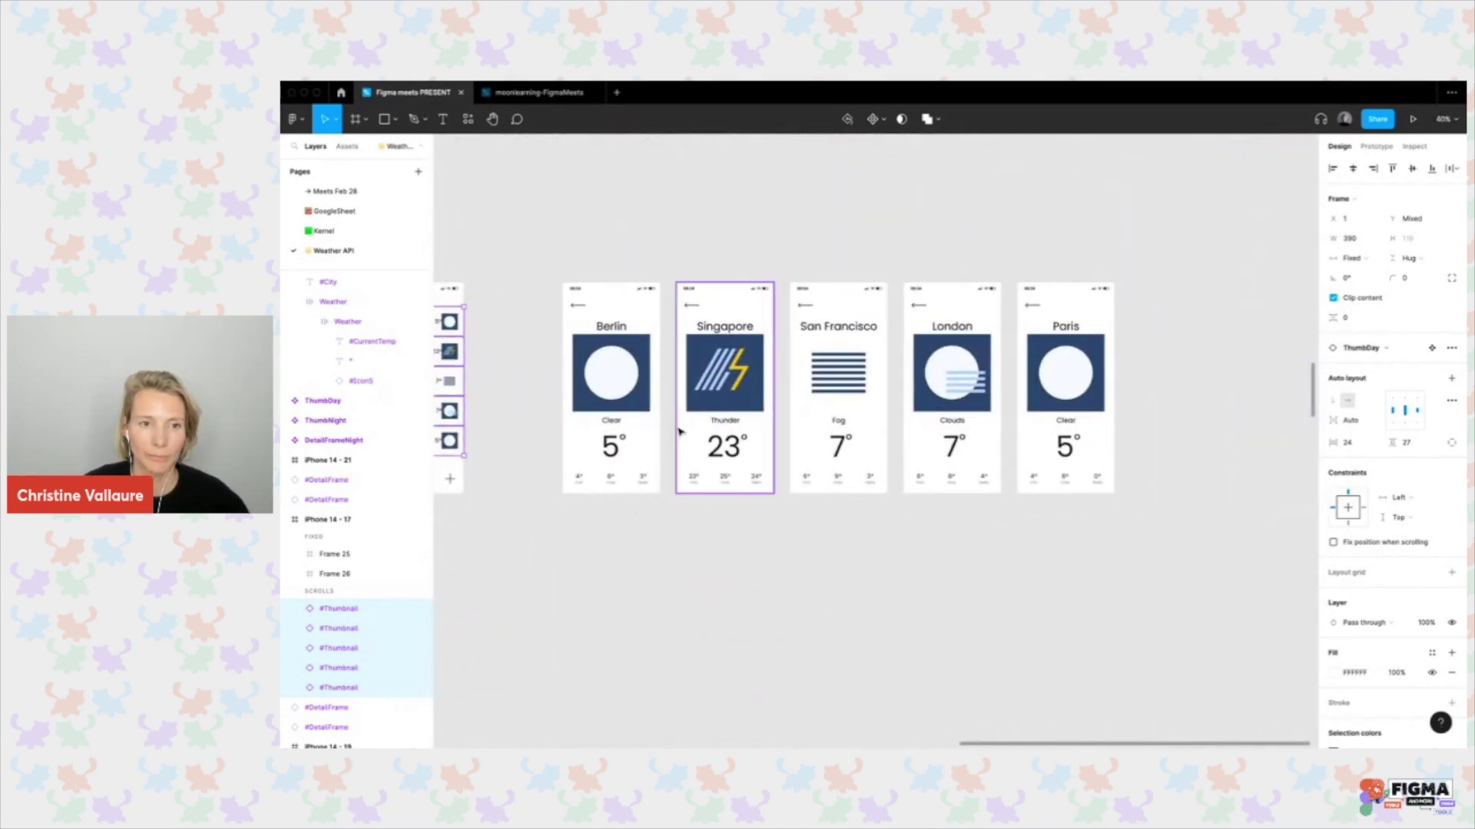
pyautogui.click(667, 352)
pyautogui.moveTo(667, 352); pyautogui.dragTo(1190, 560)
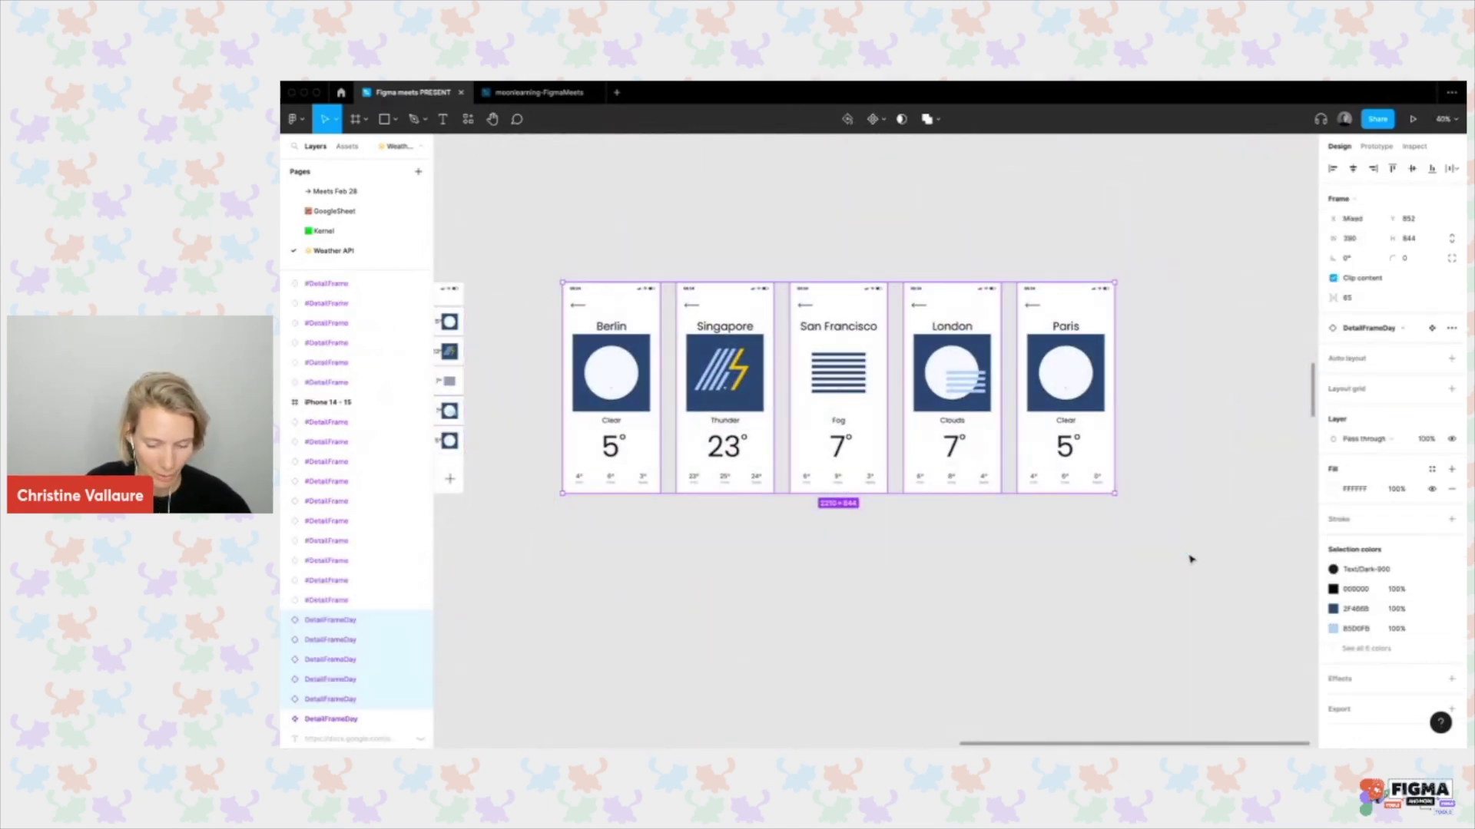
pyautogui.press('super+r')
pyautogui.write('#DetailFrame')
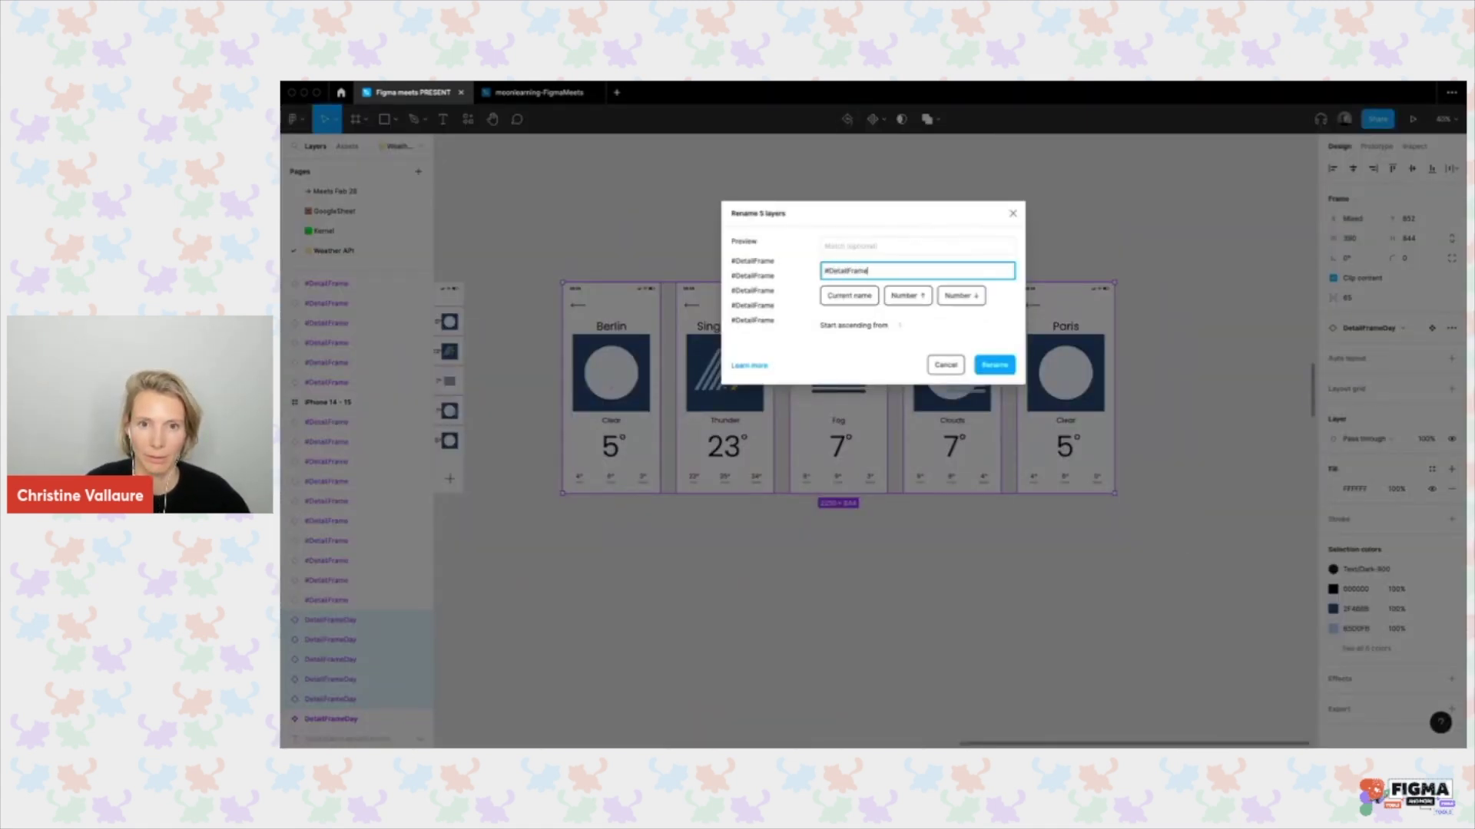
pyautogui.click(994, 364)
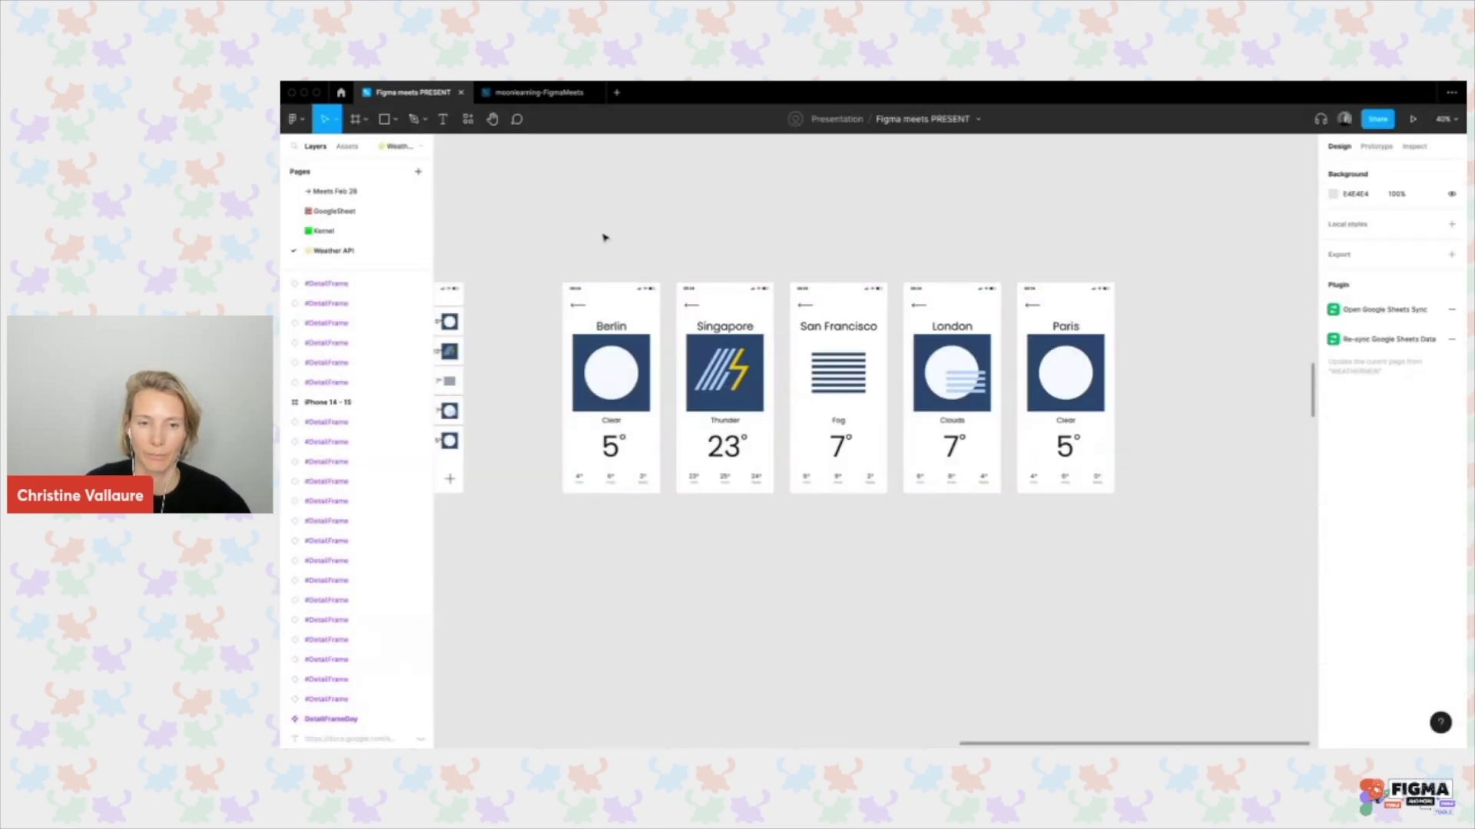
# Sync the iPhone 14 - 17 list screen and its five detail screens again using Google Sheets Sync.
pyautogui.hotkey('shift', '1')
pyautogui.moveTo(569, 300); pyautogui.dragTo(1010, 480)
pyautogui.click(468, 118)
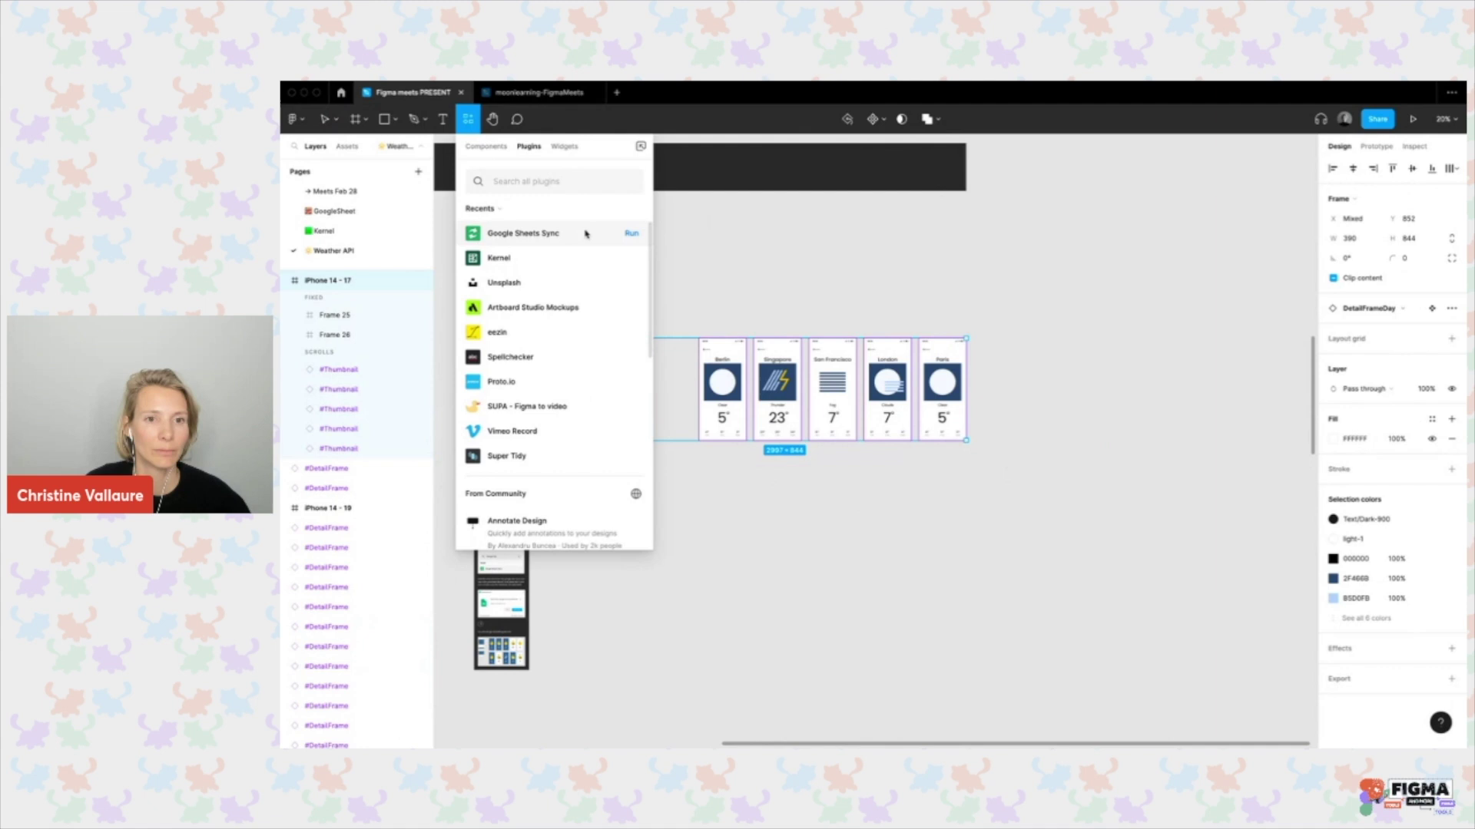
pyautogui.click(626, 234)
pyautogui.click(590, 280)
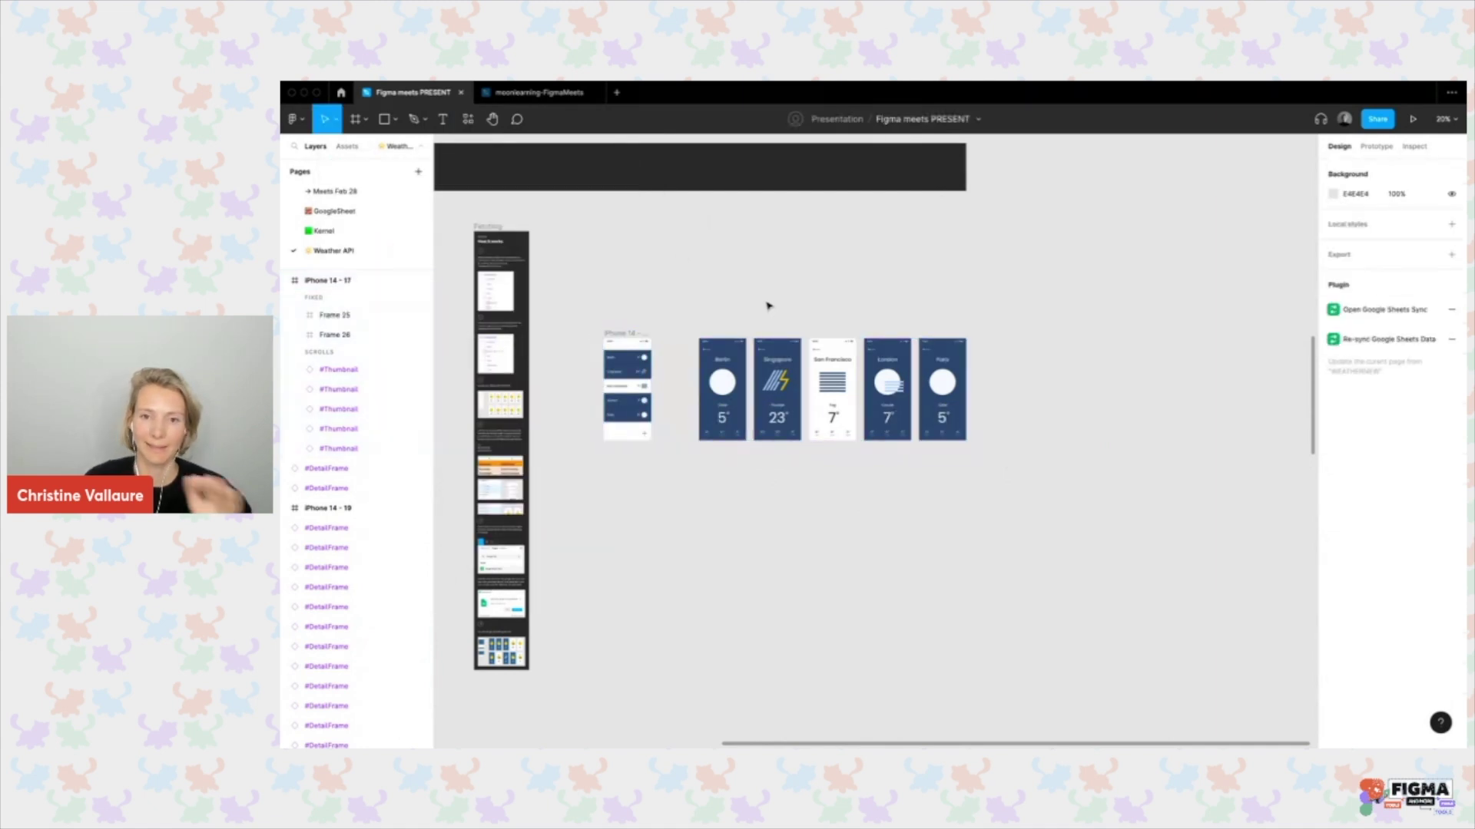
# Select the list screen and ten detail screens under "My setup ready for sync" and populate them using Google Sheets Sync.
pyautogui.hscroll(-5, 774, 299)
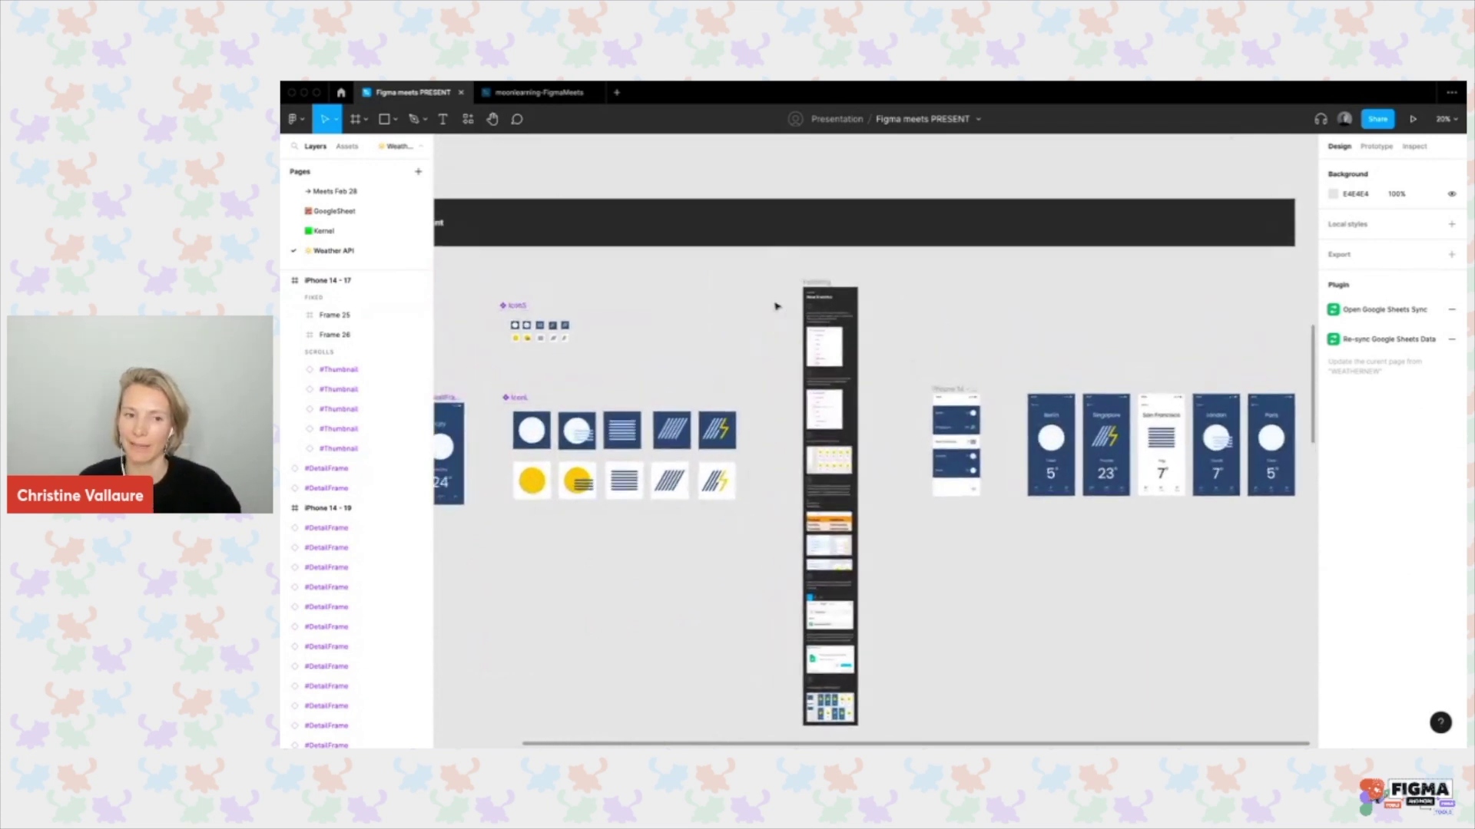
pyautogui.hscroll(-3, 776, 304)
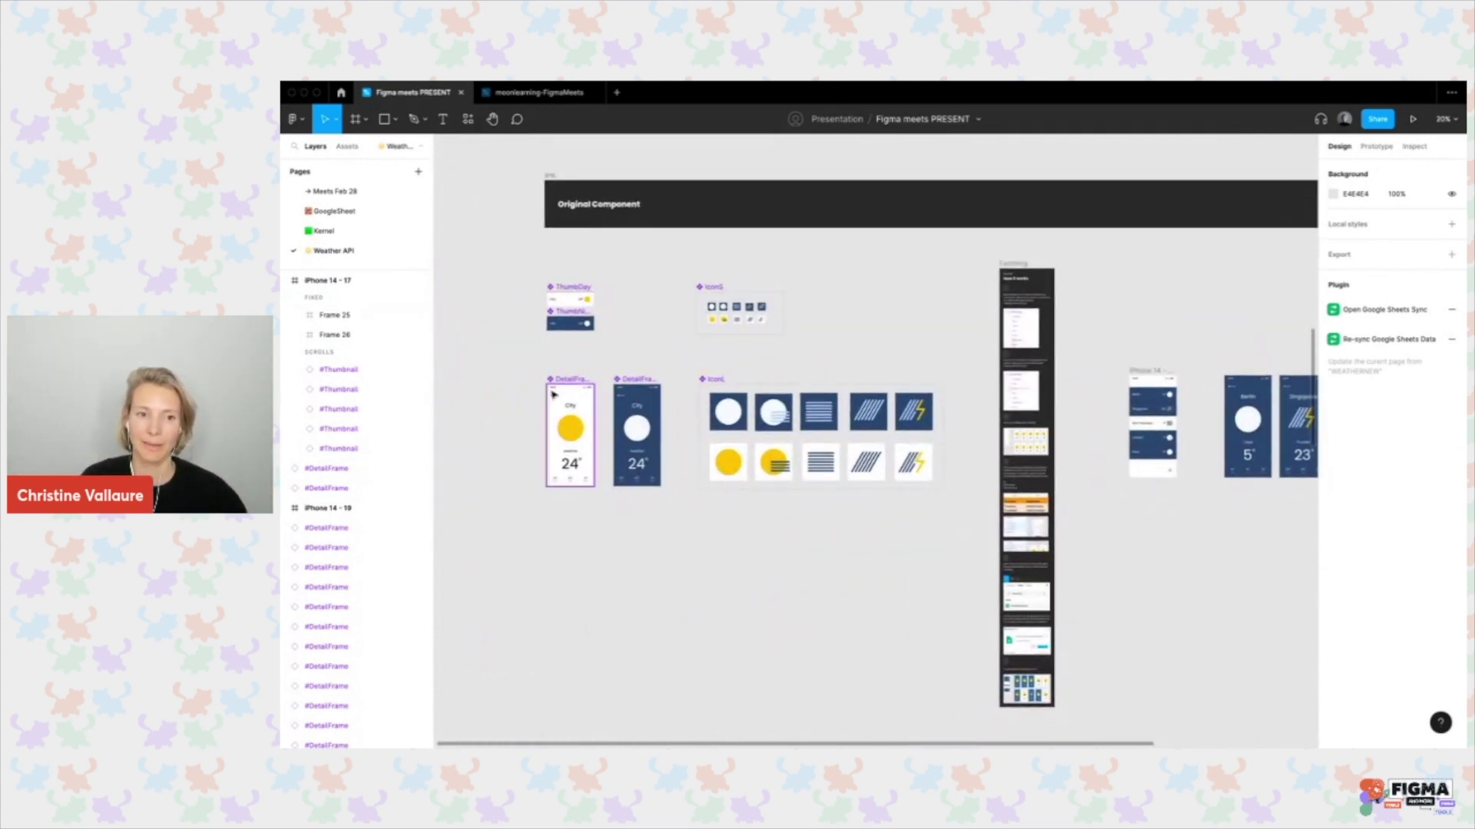
pyautogui.scroll(-1, 644, 388)
pyautogui.scroll(-3, 644, 388)
pyautogui.scroll(-8, 639, 389)
pyautogui.scroll(5, 663, 434)
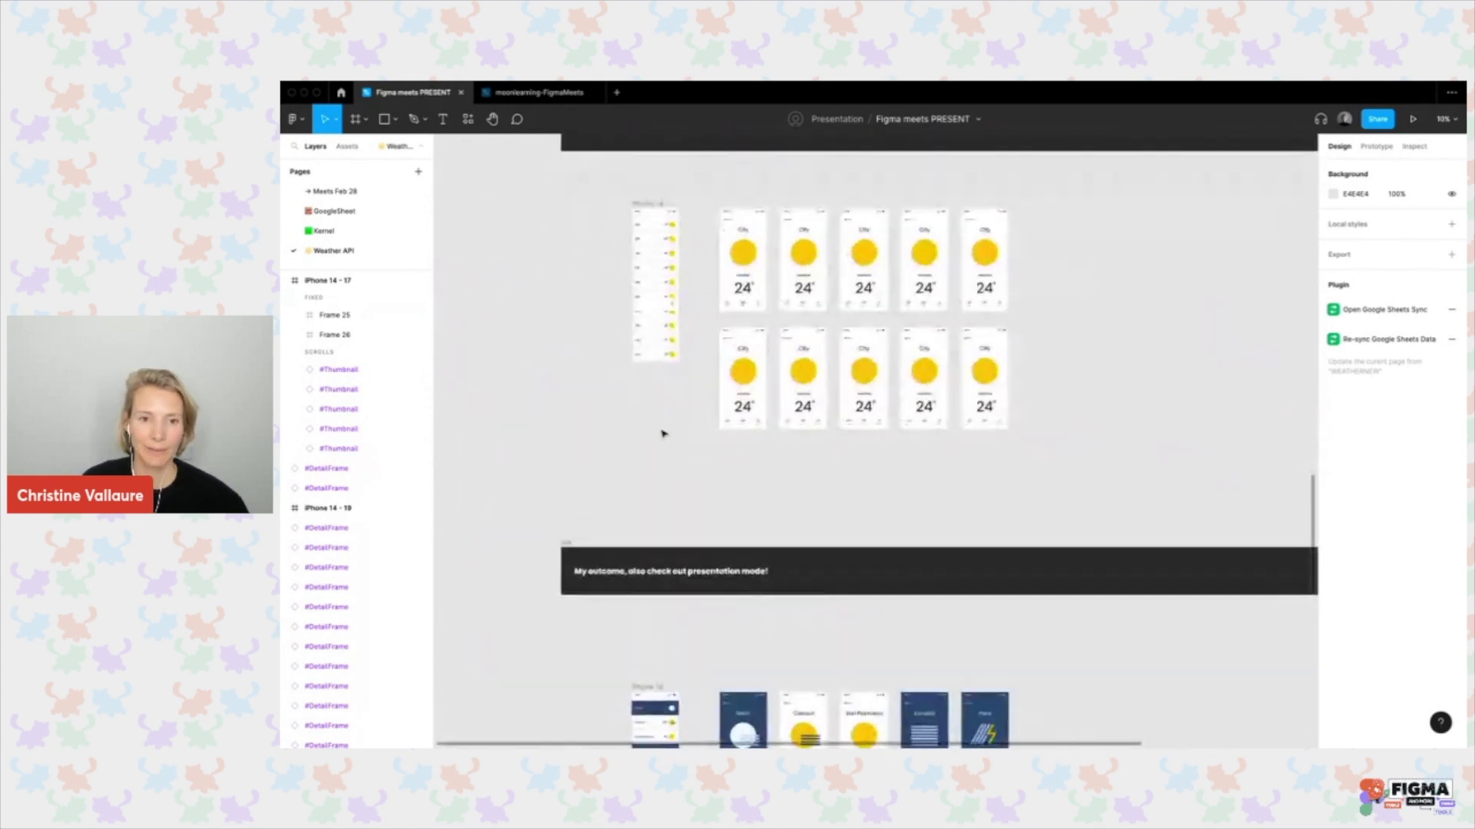
pyautogui.scroll(1, 754, 390)
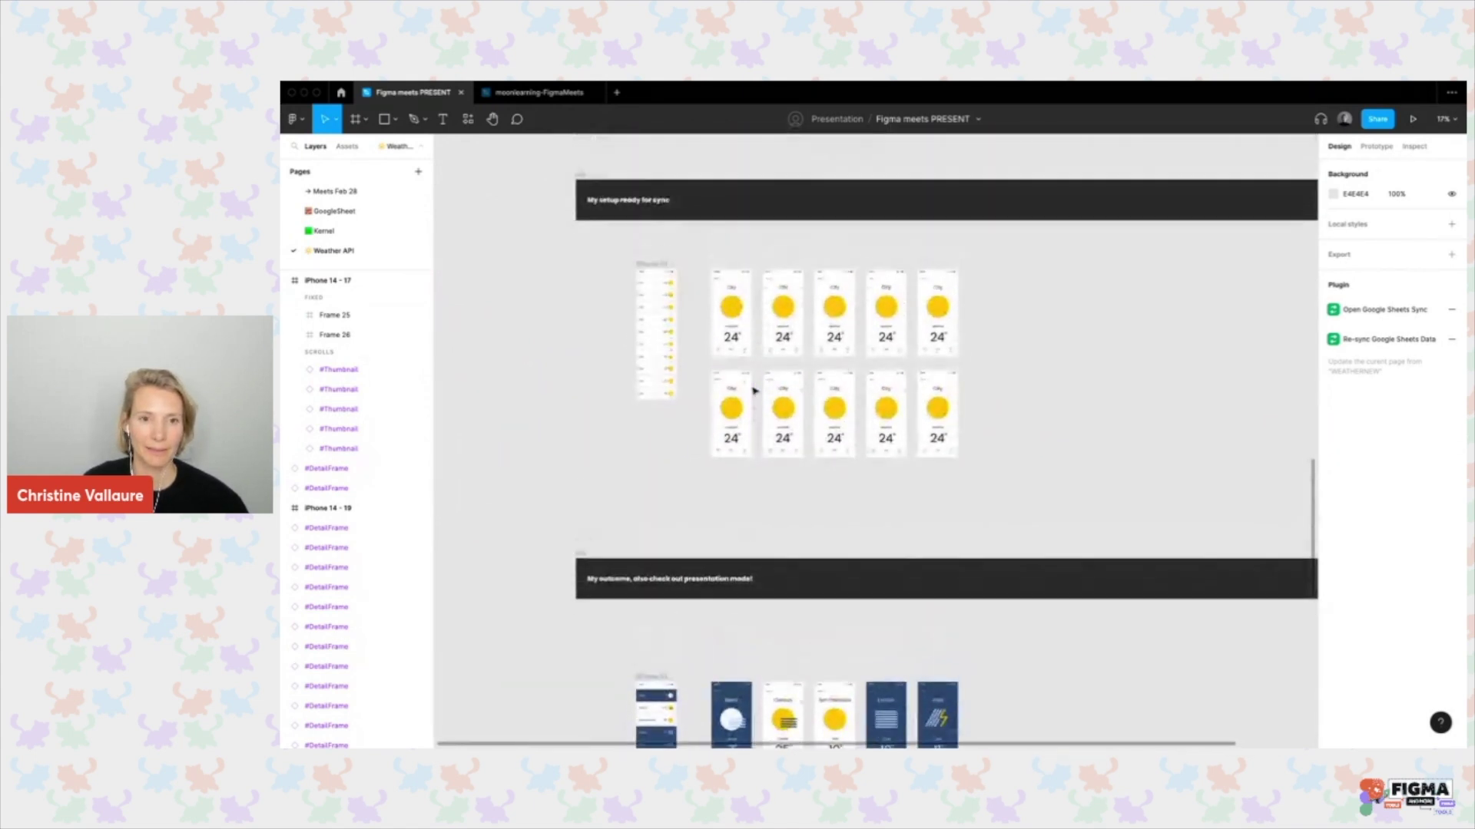
pyautogui.click(651, 274)
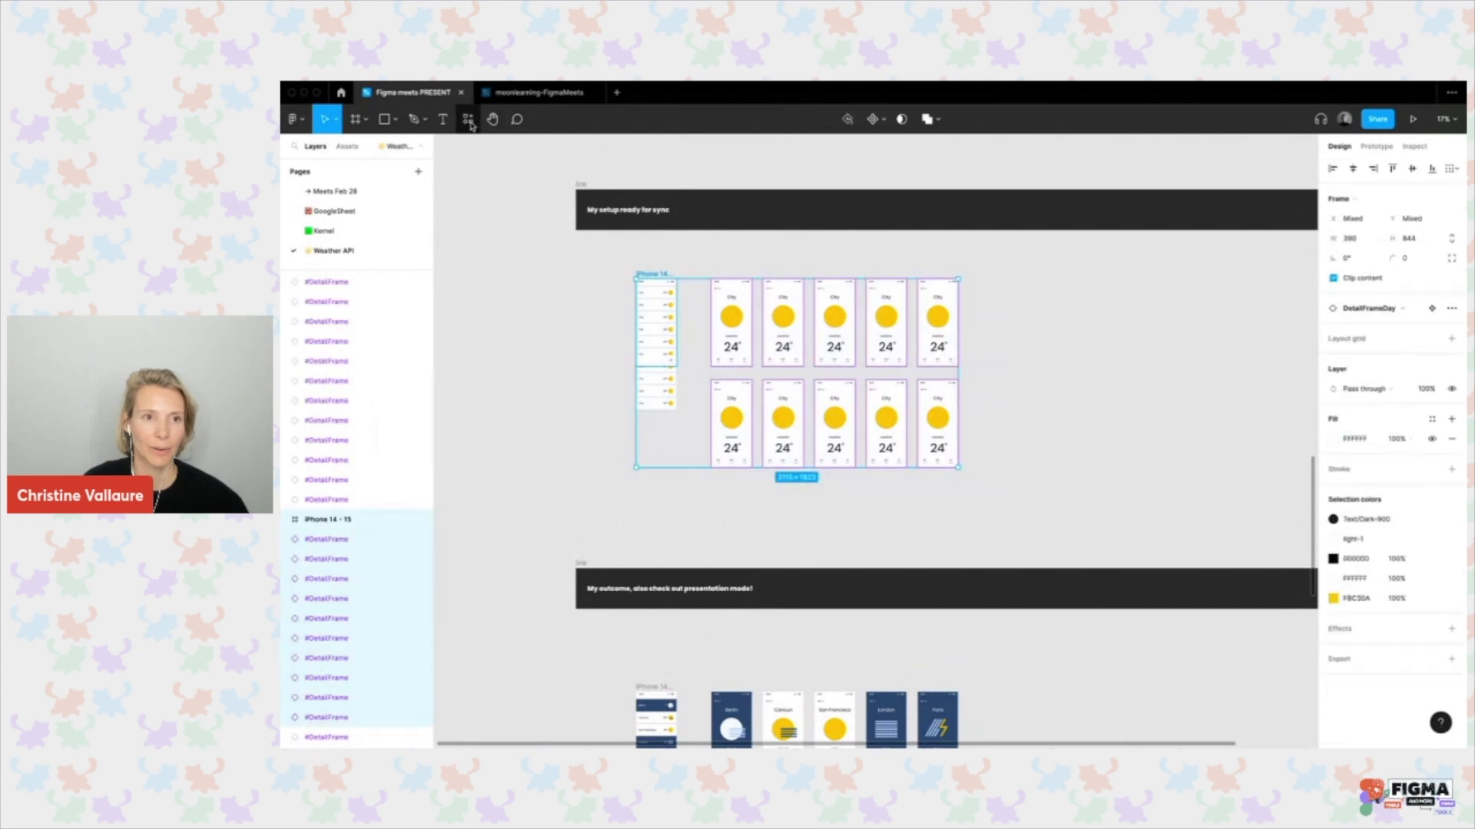
pyautogui.click(468, 119)
pyautogui.click(641, 237)
pyautogui.click(584, 282)
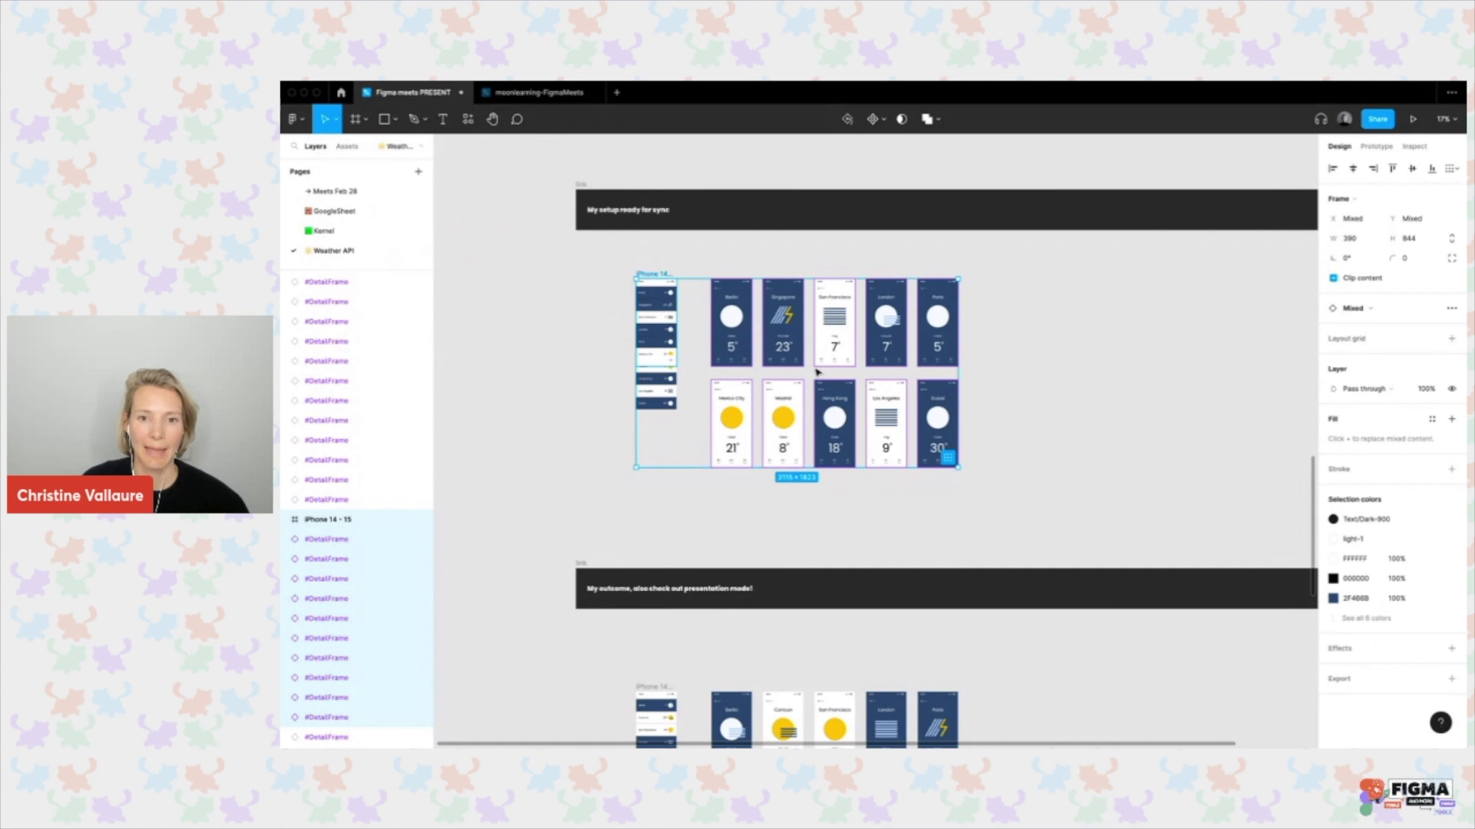
# Show the prototype connections and present the iPhone 14 - 21 list screen from the "My outcome" section.
pyautogui.click(1375, 147)
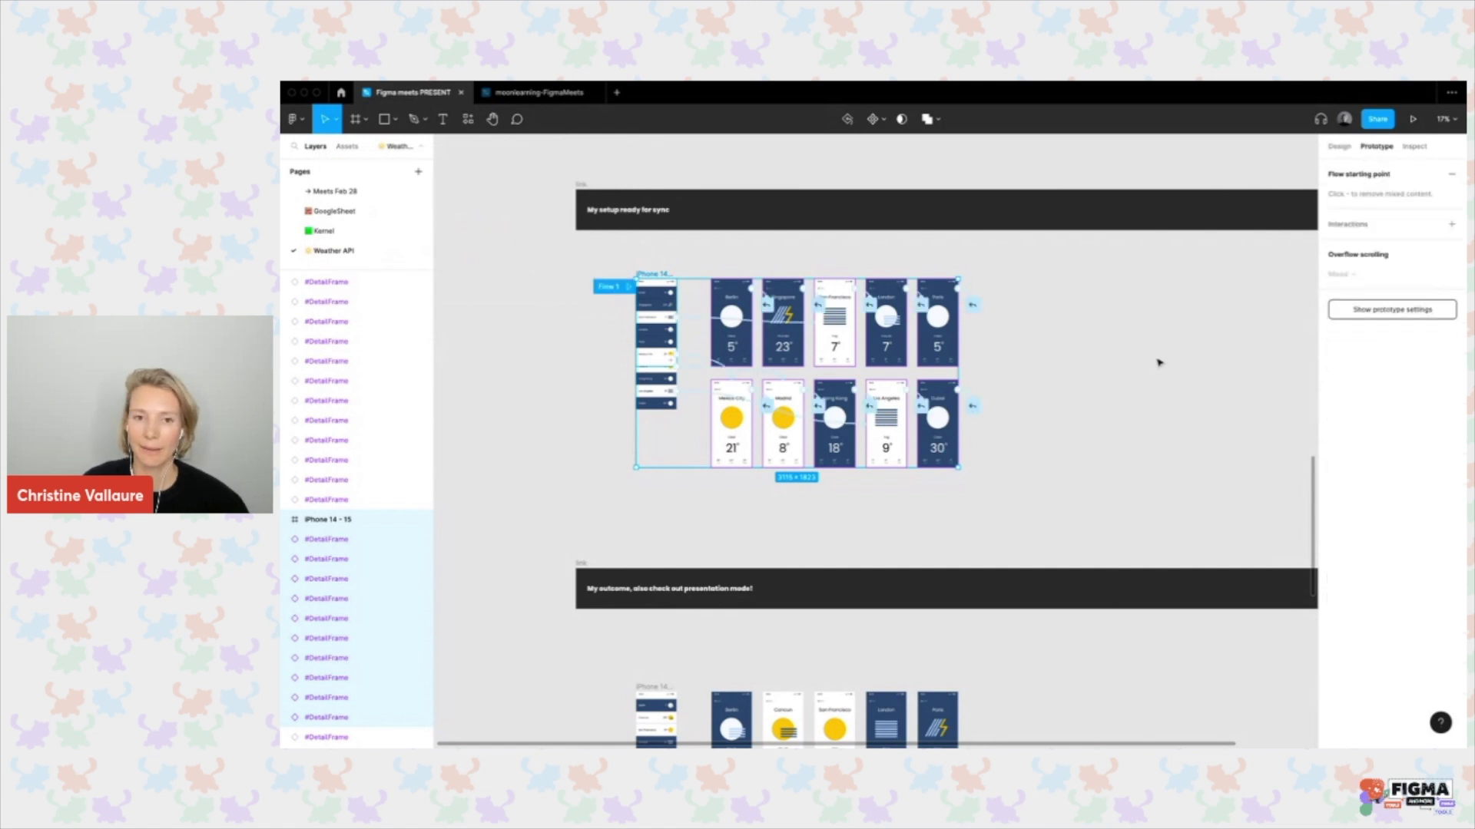
pyautogui.scroll(-5, 906, 533)
pyautogui.click(625, 326)
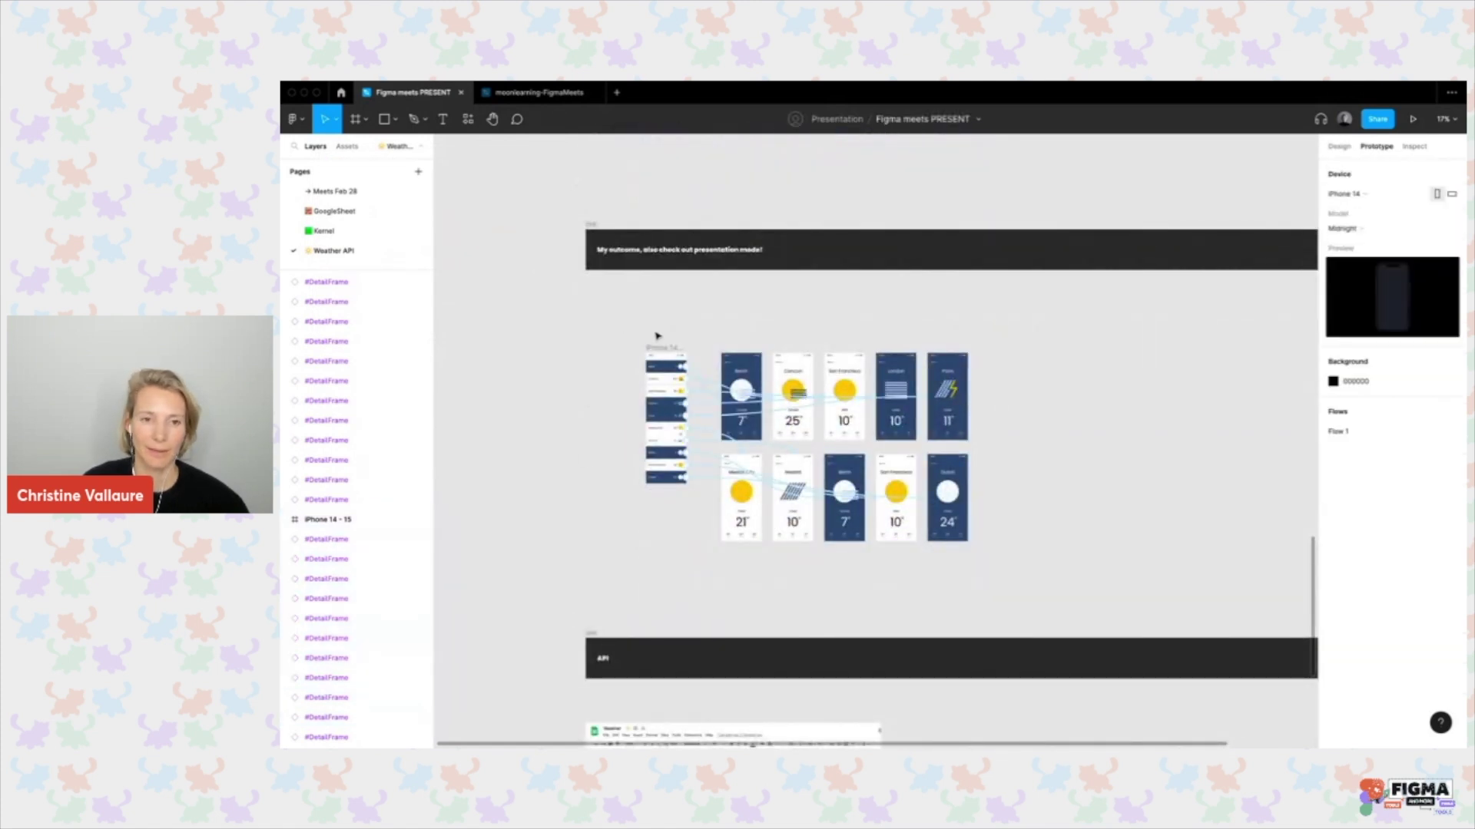
pyautogui.click(662, 350)
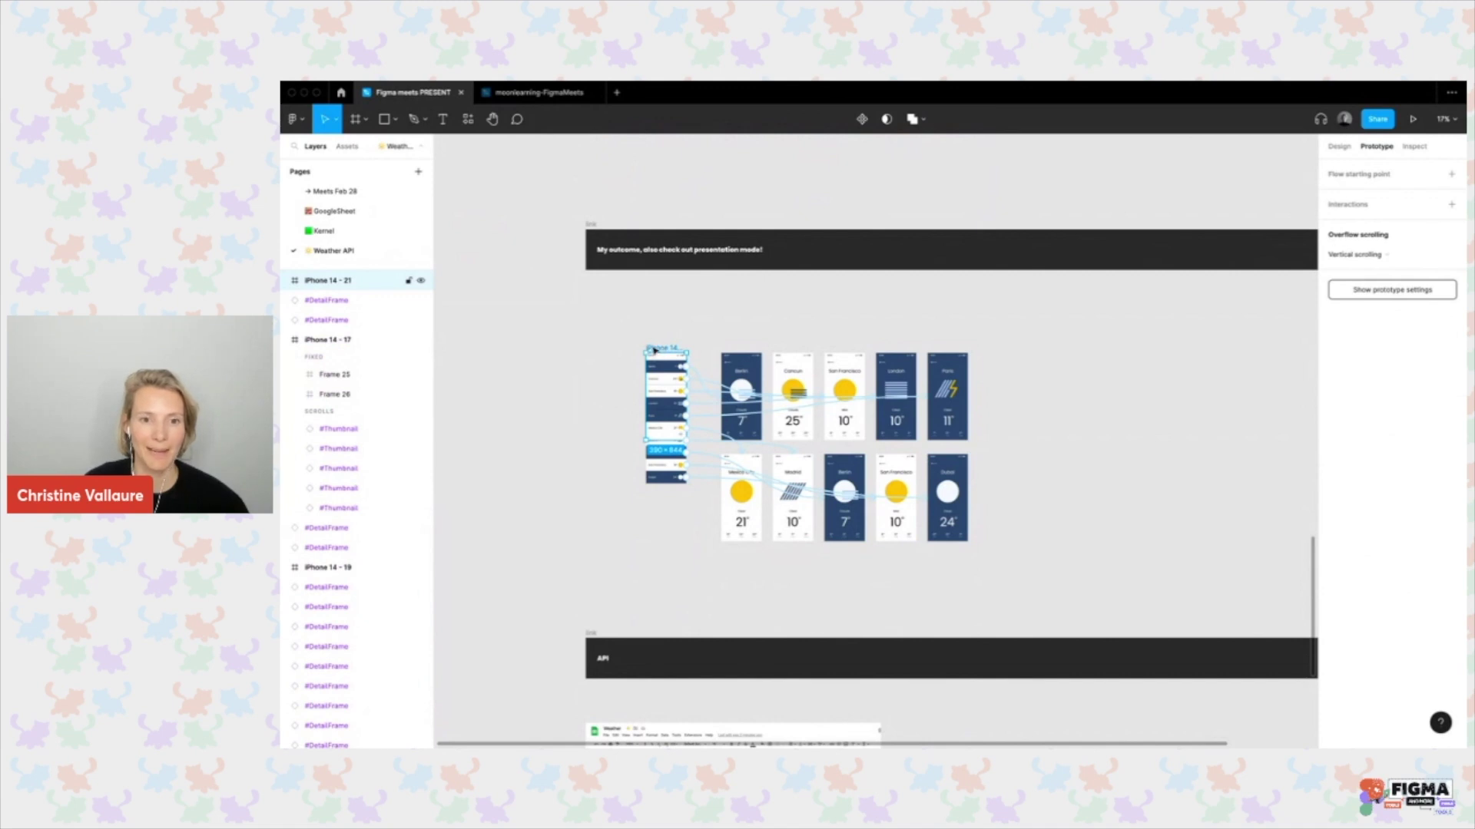
pyautogui.click(1412, 119)
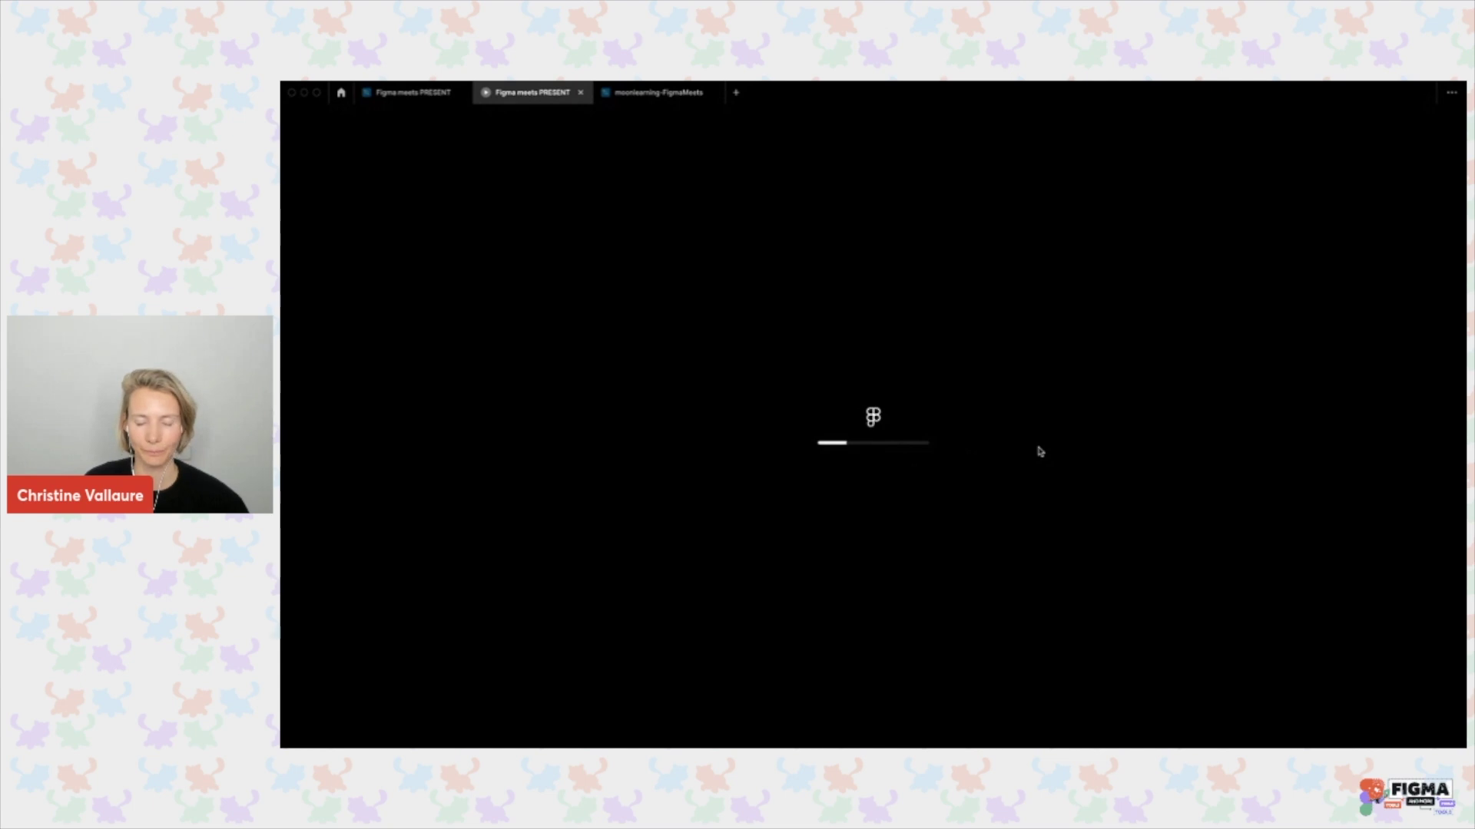
# Test the prototype's navigation by opening city detail screens from the list, returning to it, and opening the London screen.
pyautogui.click(878, 400)
pyautogui.click(788, 235)
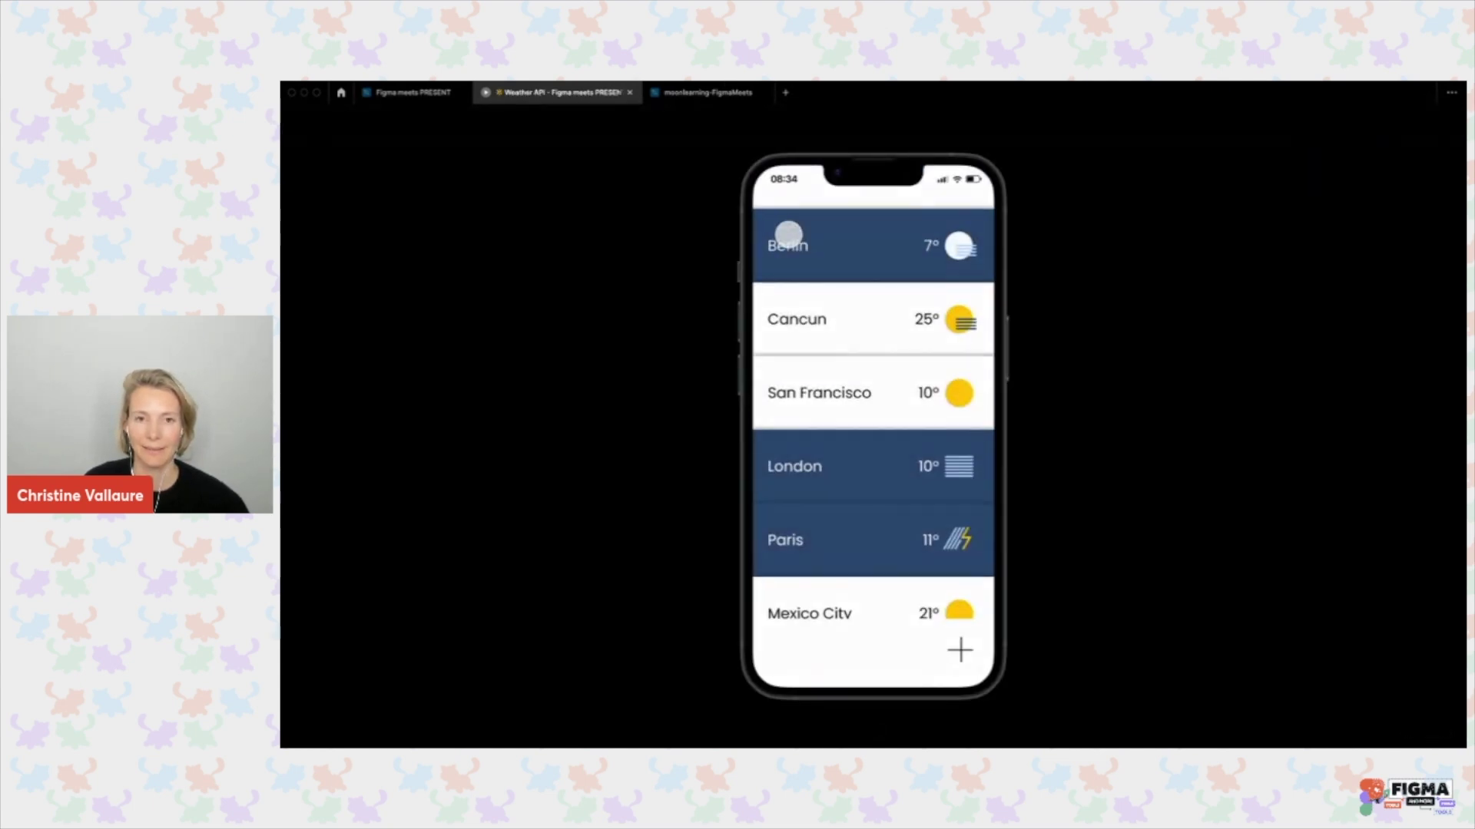
pyautogui.click(875, 248)
pyautogui.click(781, 224)
pyautogui.click(927, 479)
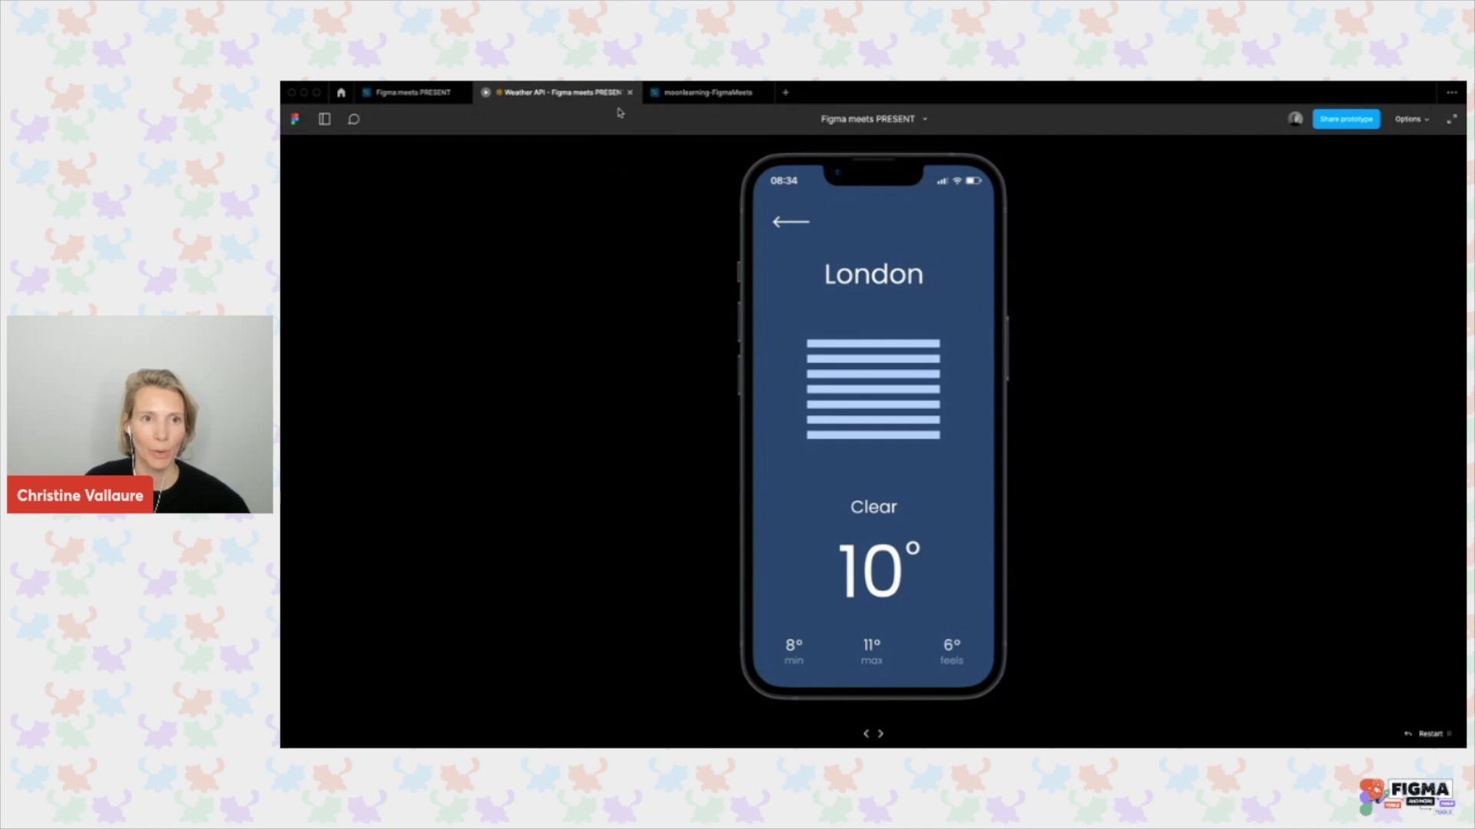
# Return to the Figma meets PRESENT design file and examine the Weather sheet screenshot in the API section.
pyautogui.click(434, 93)
pyautogui.click(802, 311)
pyautogui.scroll(-3, 833, 340)
pyautogui.scroll(-1, 830, 343)
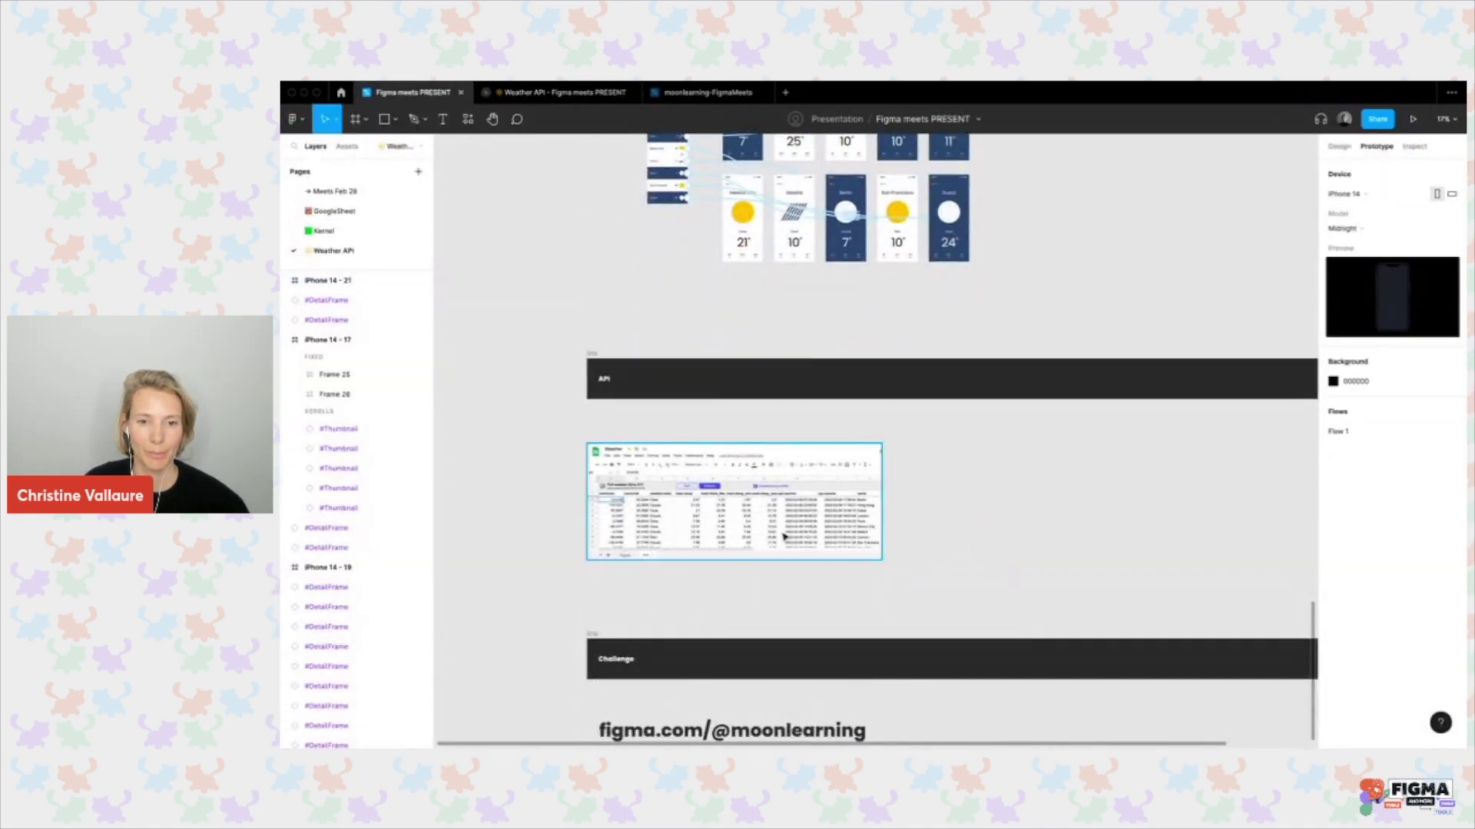
pyautogui.scroll(5, 782, 535)
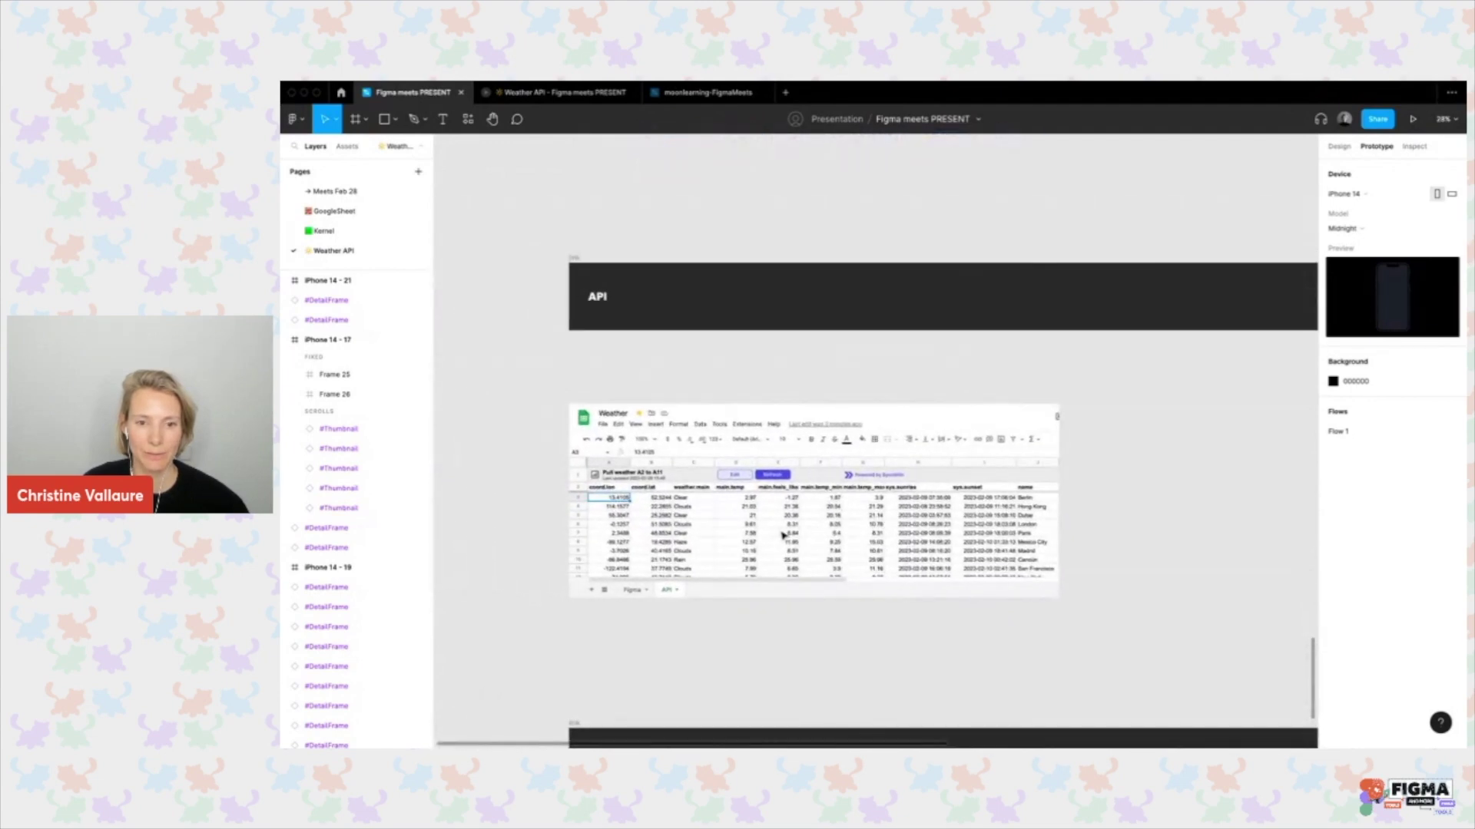
pyautogui.scroll(-5, 783, 535)
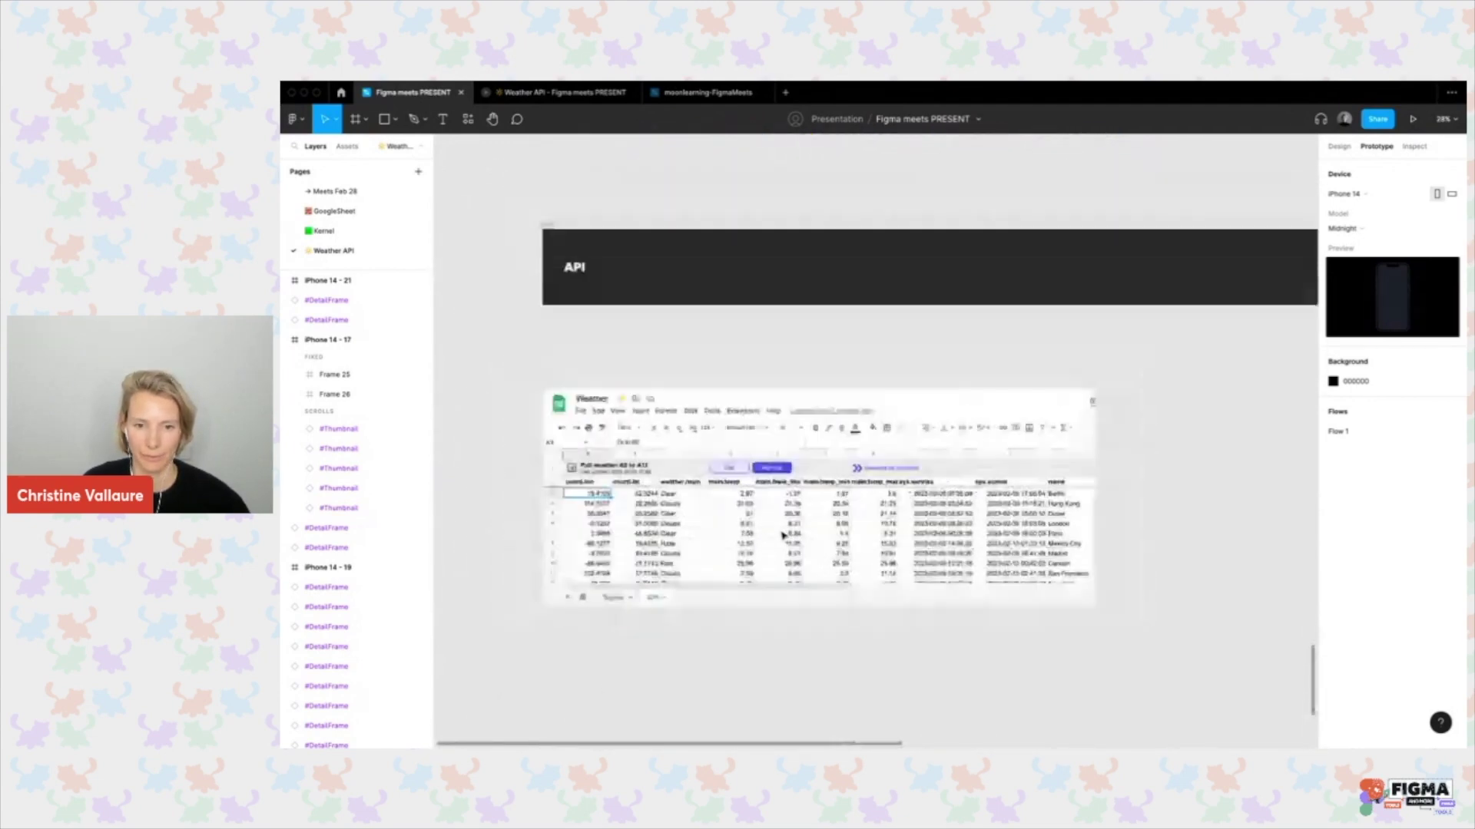
# Examine the card for the YouTube video used to connect the Google Sheet with the API.
pyautogui.scroll(-10, 782, 535)
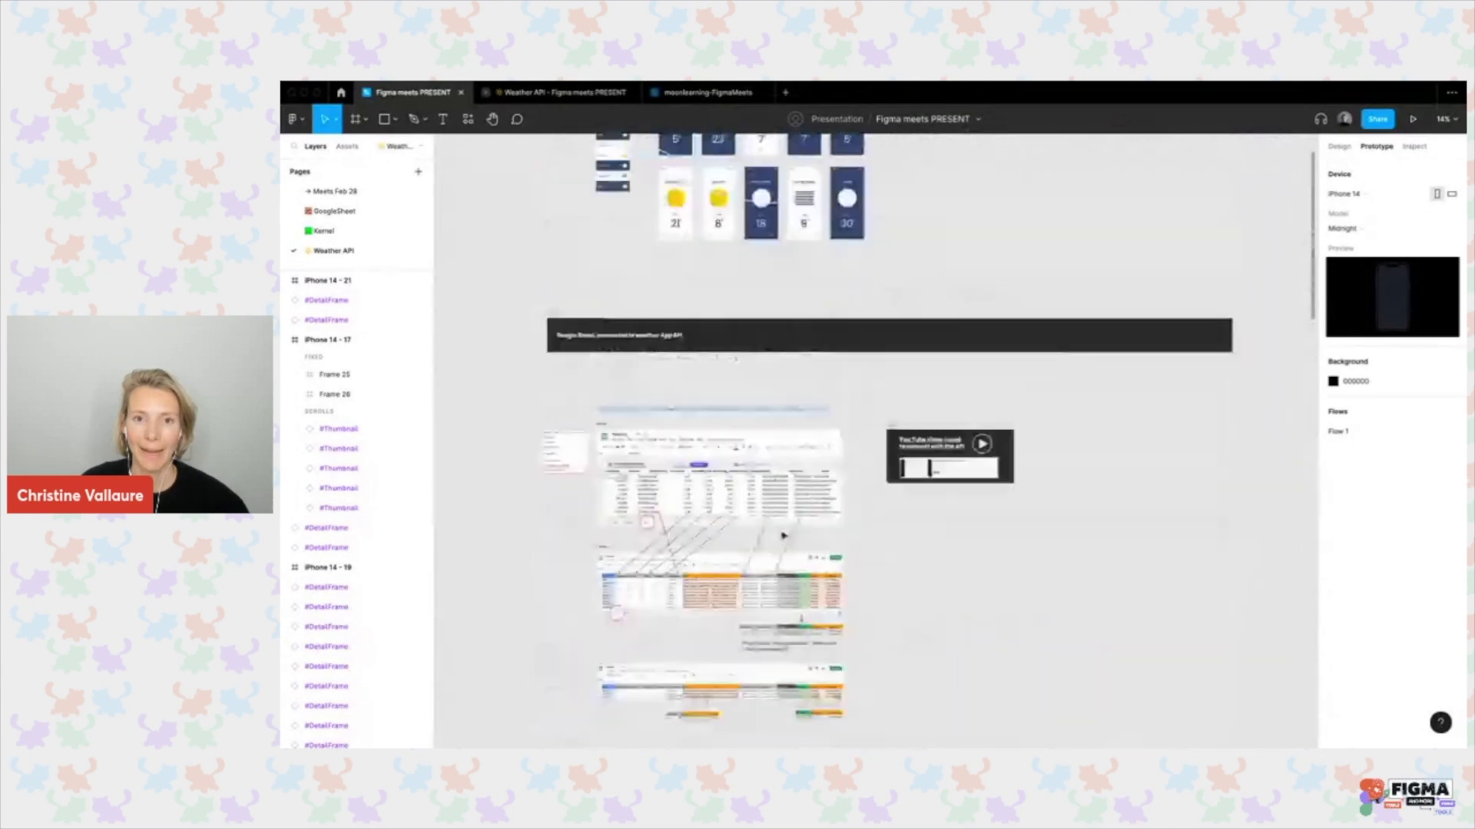
pyautogui.scroll(5, 875, 507)
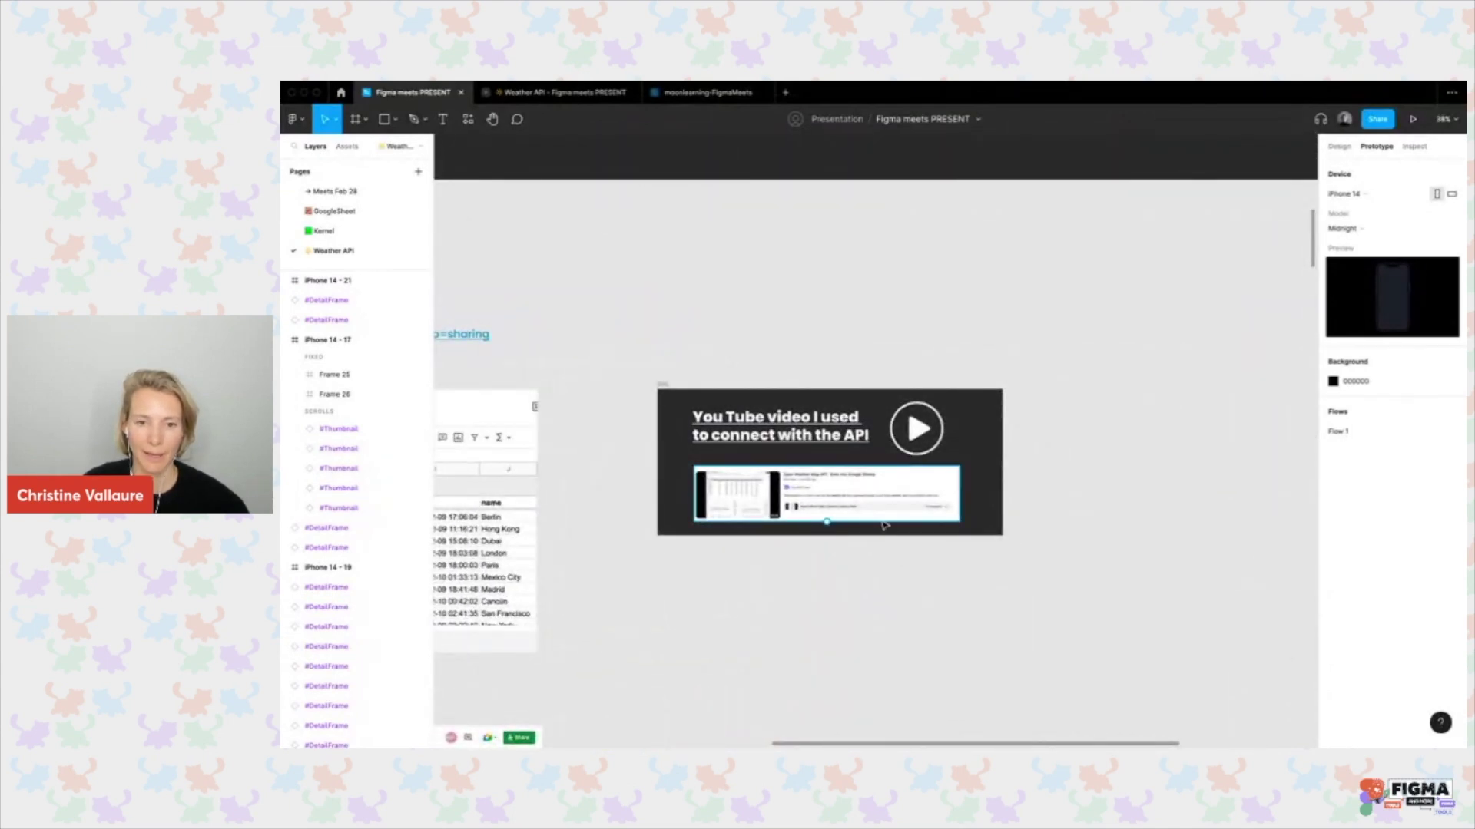
pyautogui.scroll(3, 880, 514)
pyautogui.hscroll(-1, 883, 525)
pyautogui.scroll(1, 883, 526)
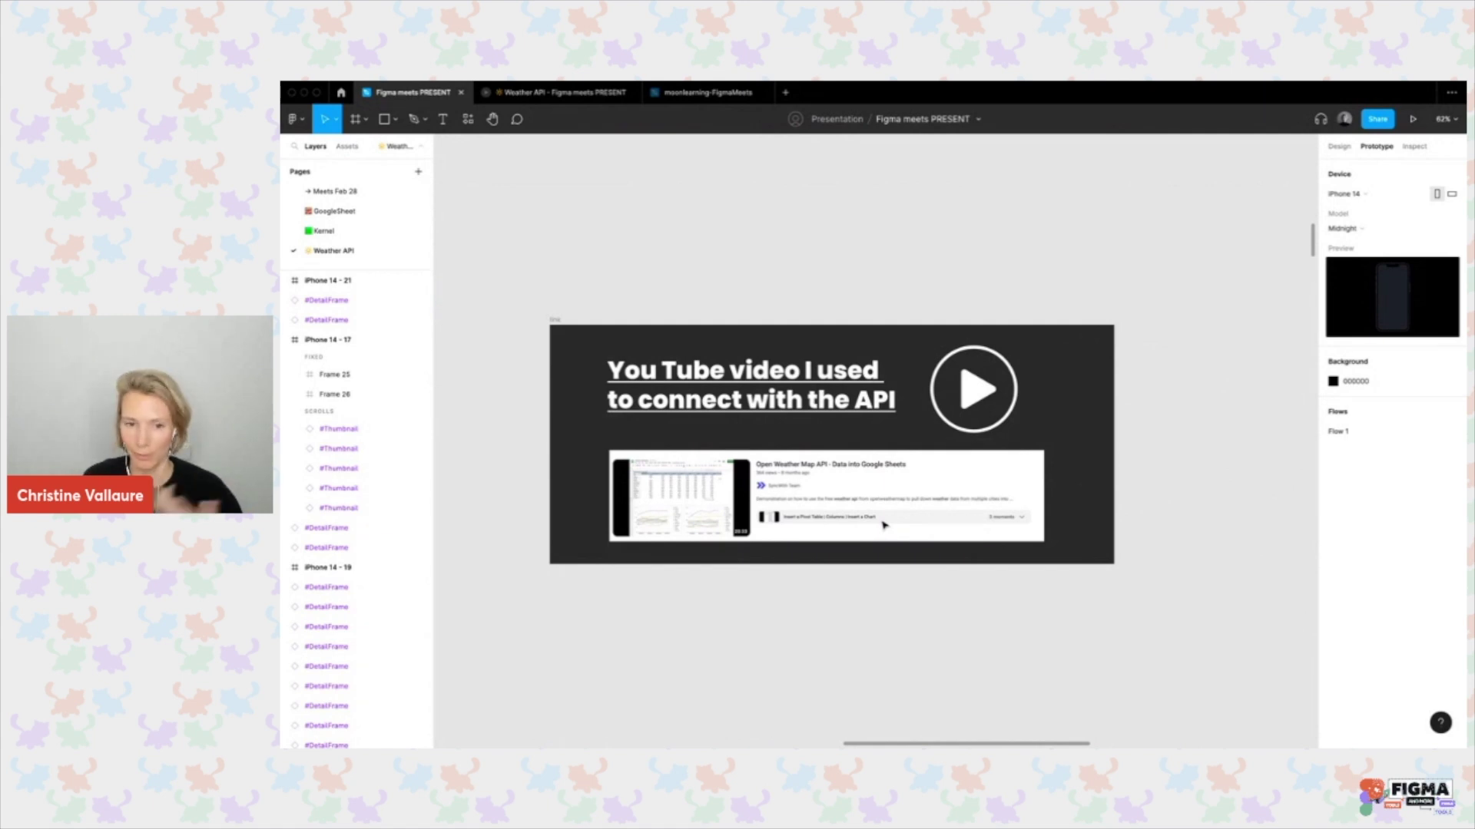
pyautogui.hscroll(-5, 883, 525)
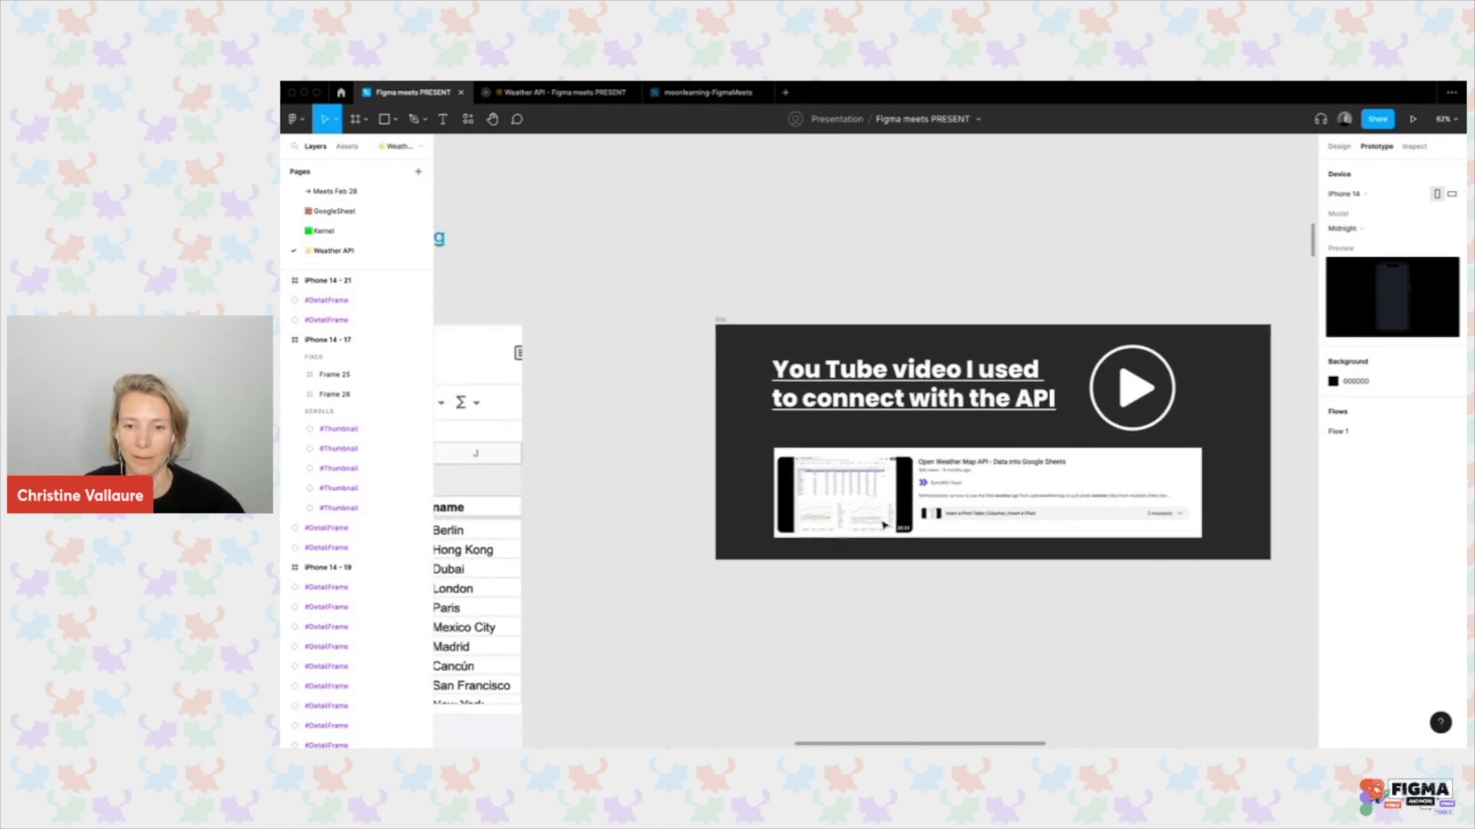
pyautogui.scroll(1, 883, 525)
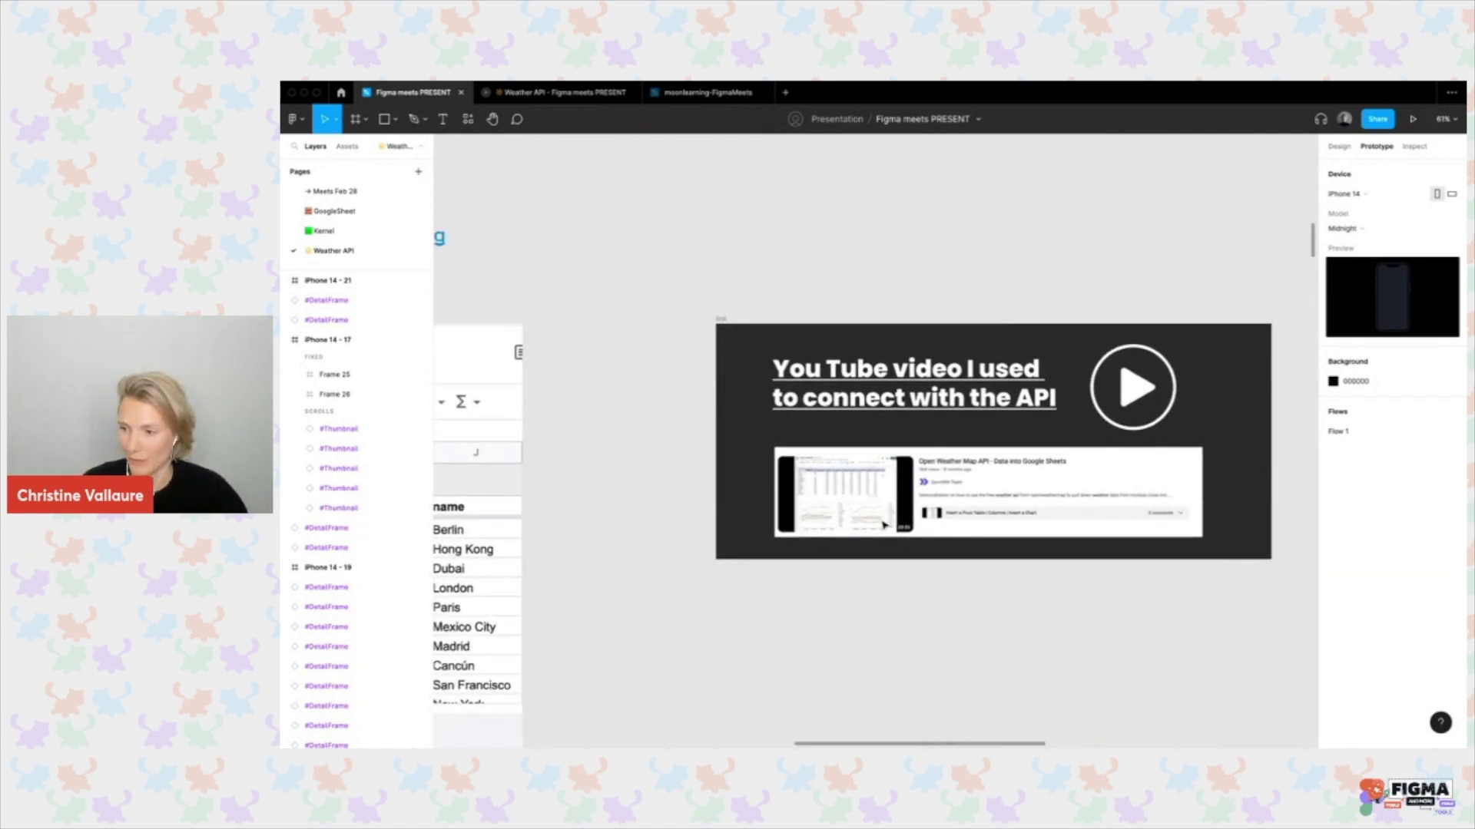
# Review how the API tab's columns map to the Figma tab in the section "Google Sheet, connected to weather App API".
pyautogui.scroll(-3, 883, 525)
pyautogui.hscroll(-2, 861, 528)
pyautogui.scroll(-1, 862, 528)
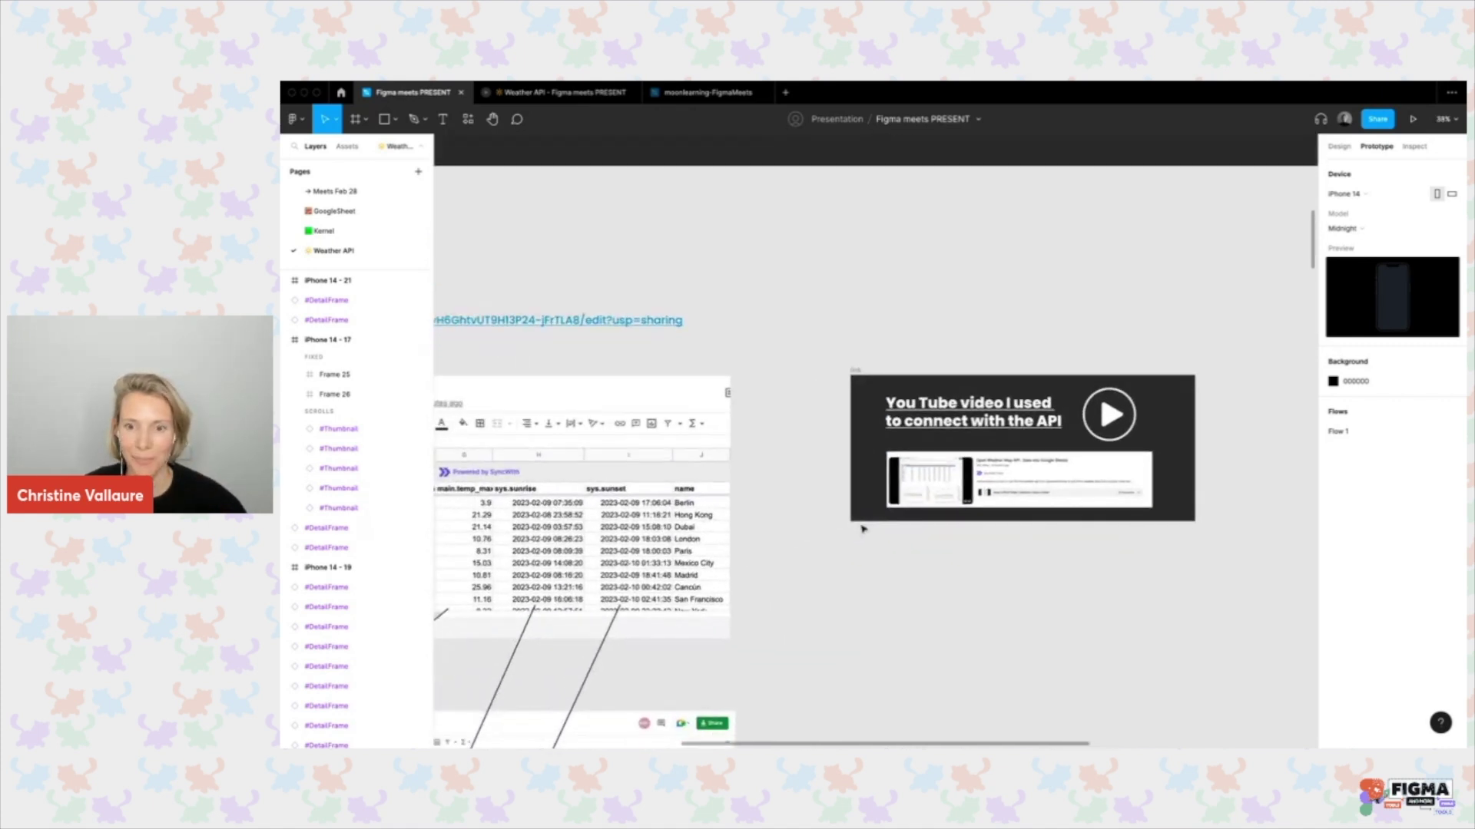
pyautogui.hscroll(-2, 863, 529)
pyautogui.scroll(-2, 864, 529)
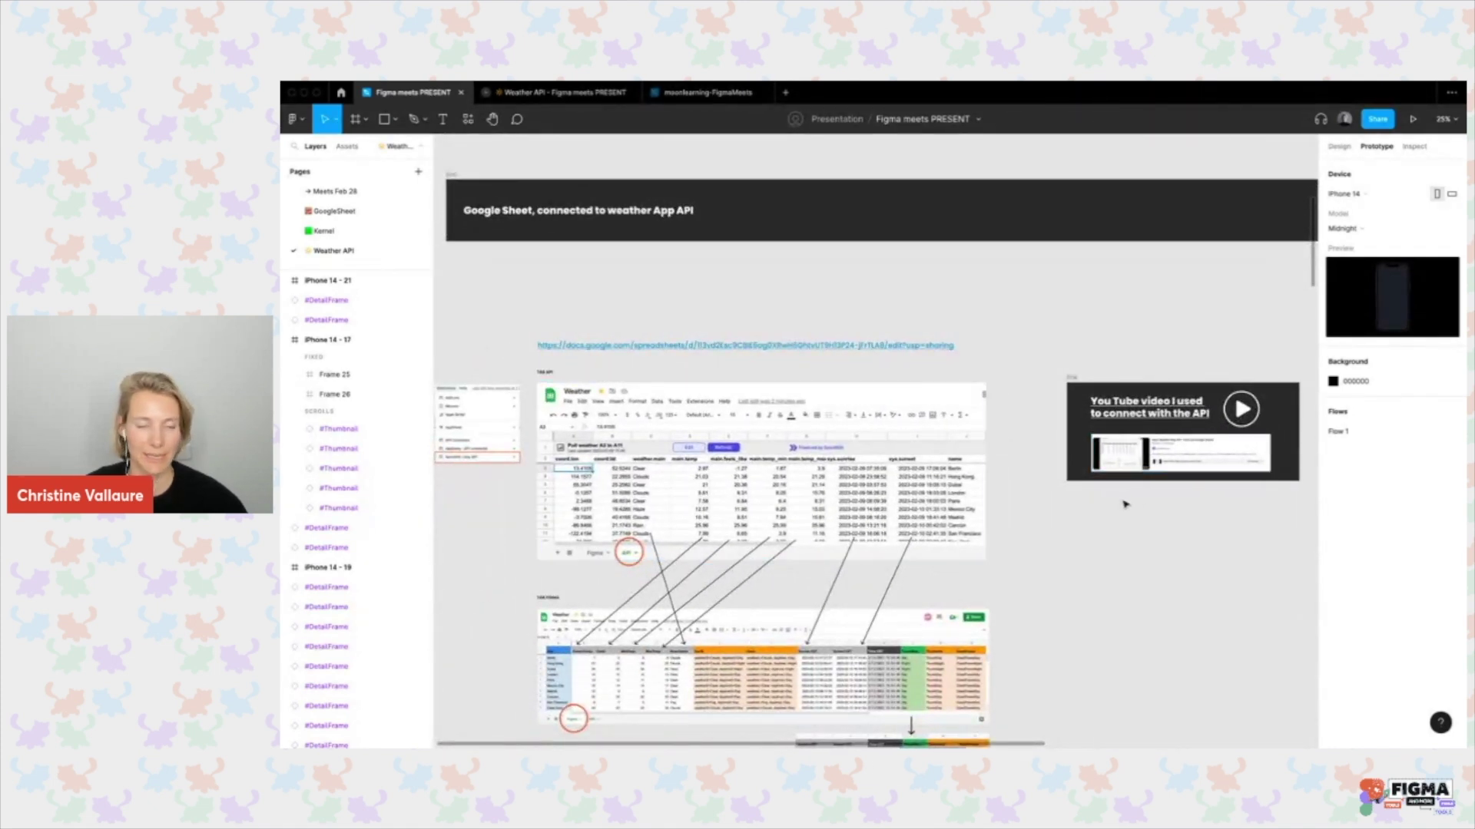
pyautogui.hscroll(-2, 726, 365)
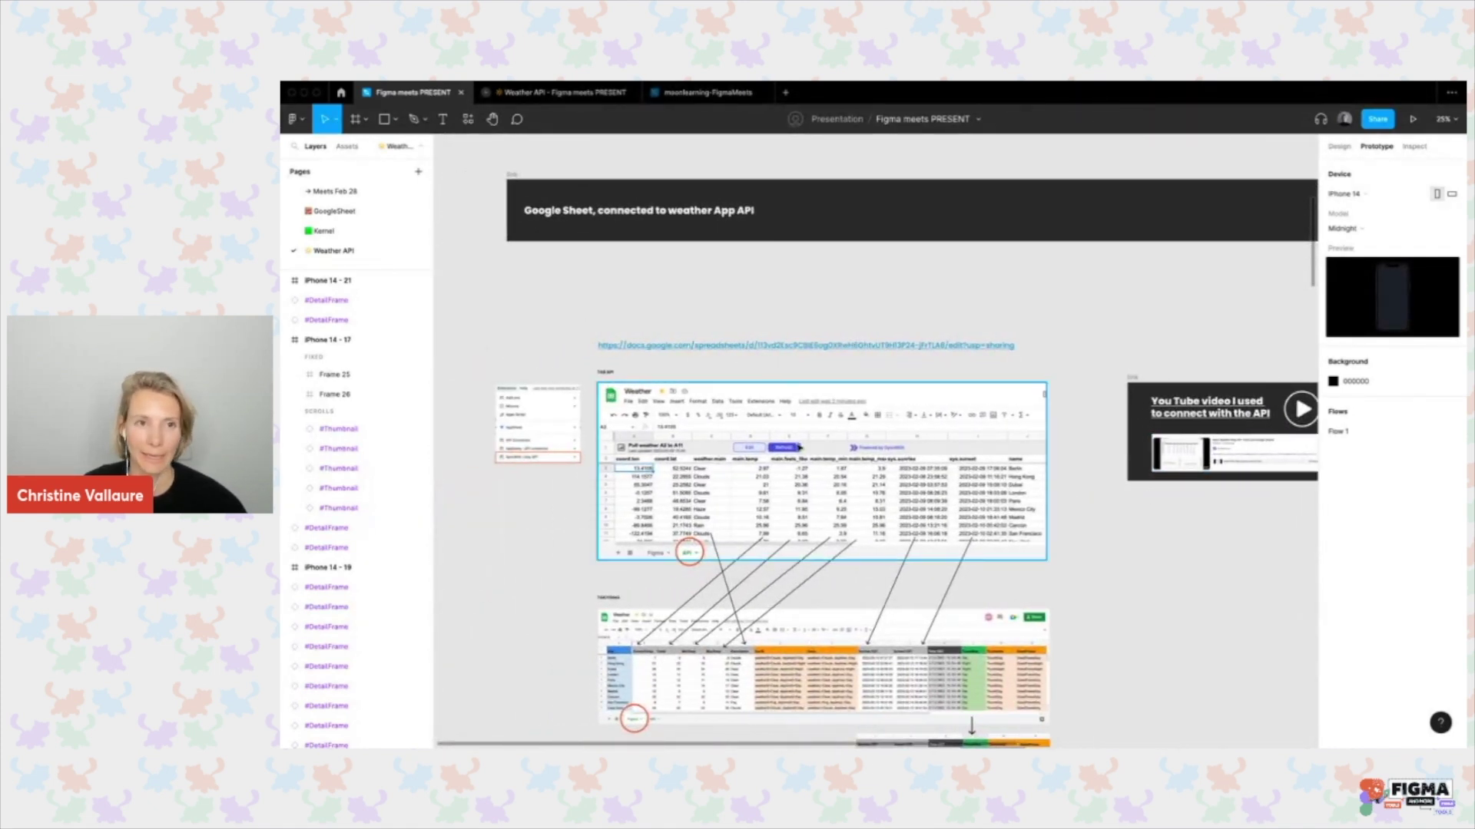
# Switch to the API showcase spreadsheet in Google Chrome and display the browser full screen.
pyautogui.click(317, 96)
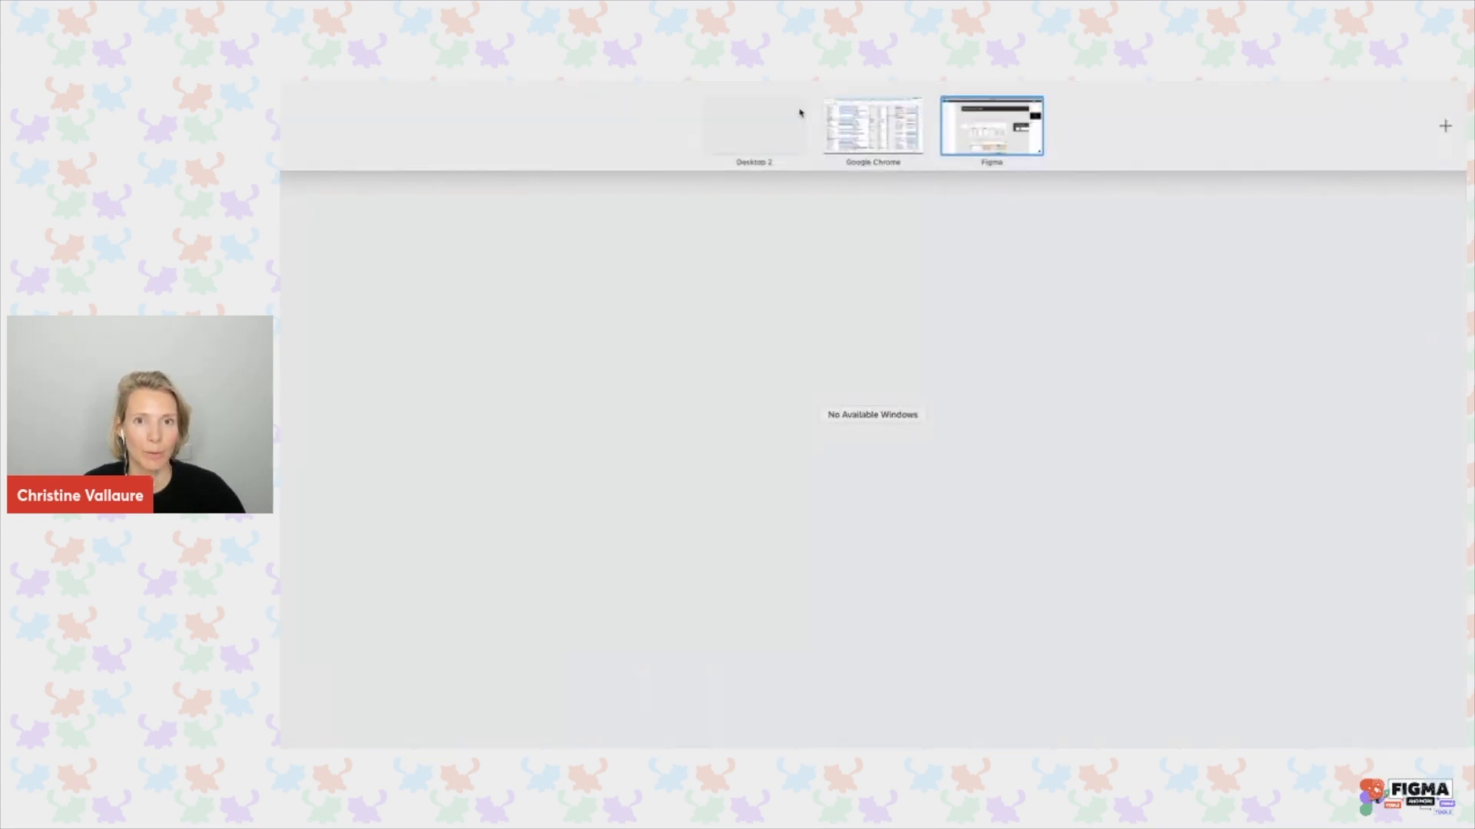
pyautogui.click(889, 129)
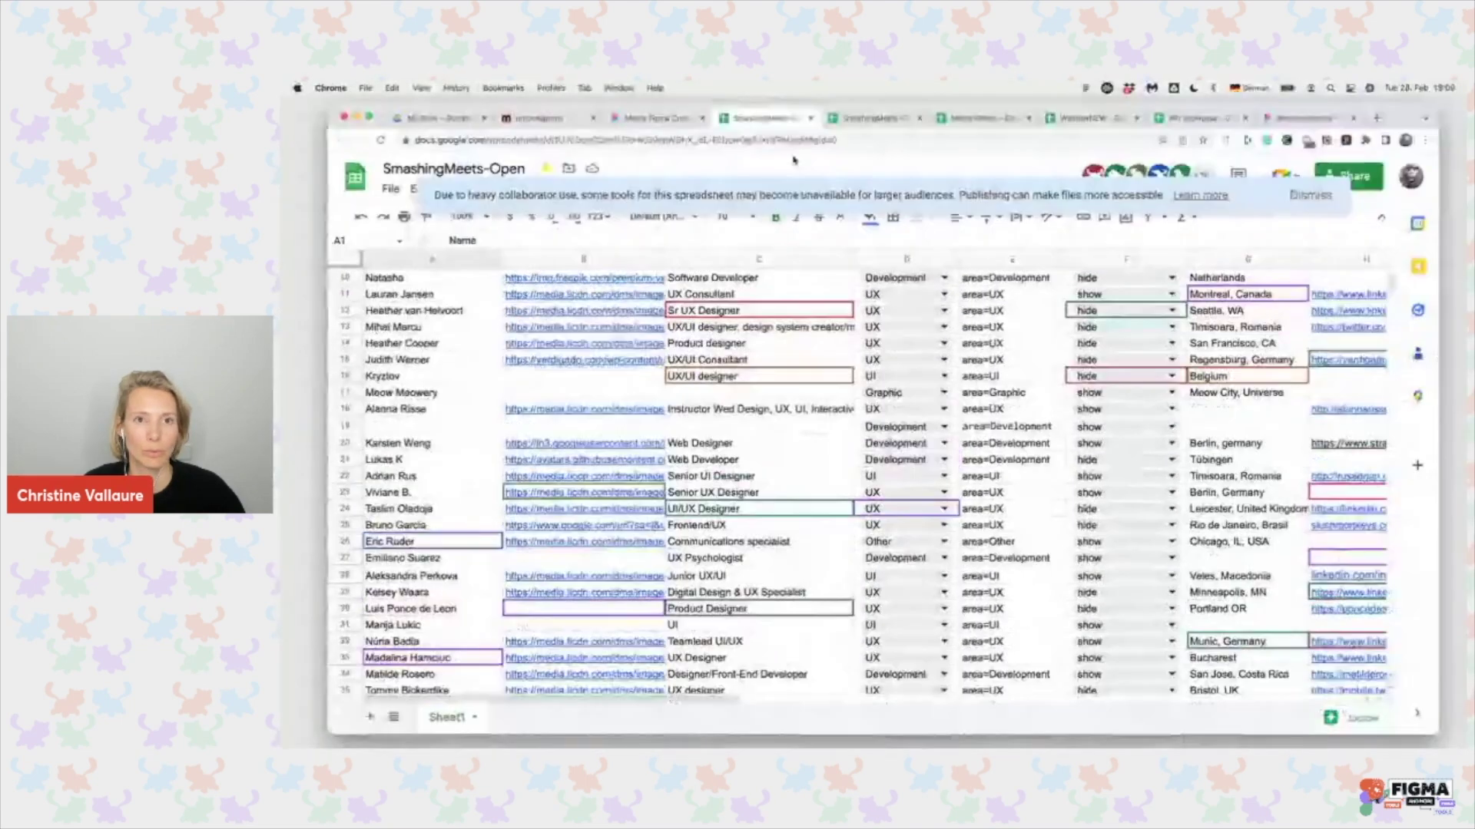
pyautogui.click(889, 119)
pyautogui.click(993, 120)
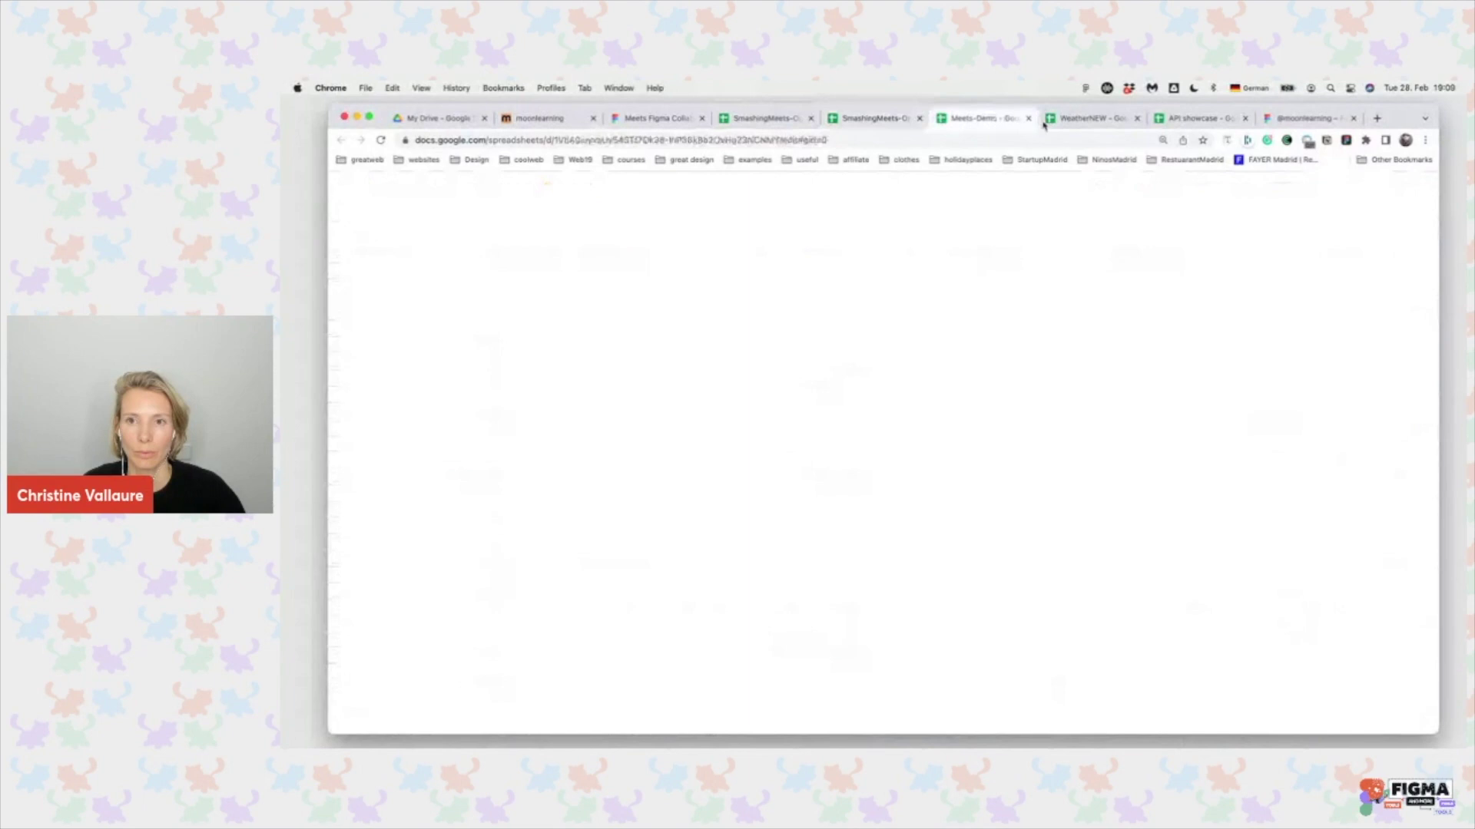
pyautogui.click(1102, 121)
pyautogui.click(1219, 121)
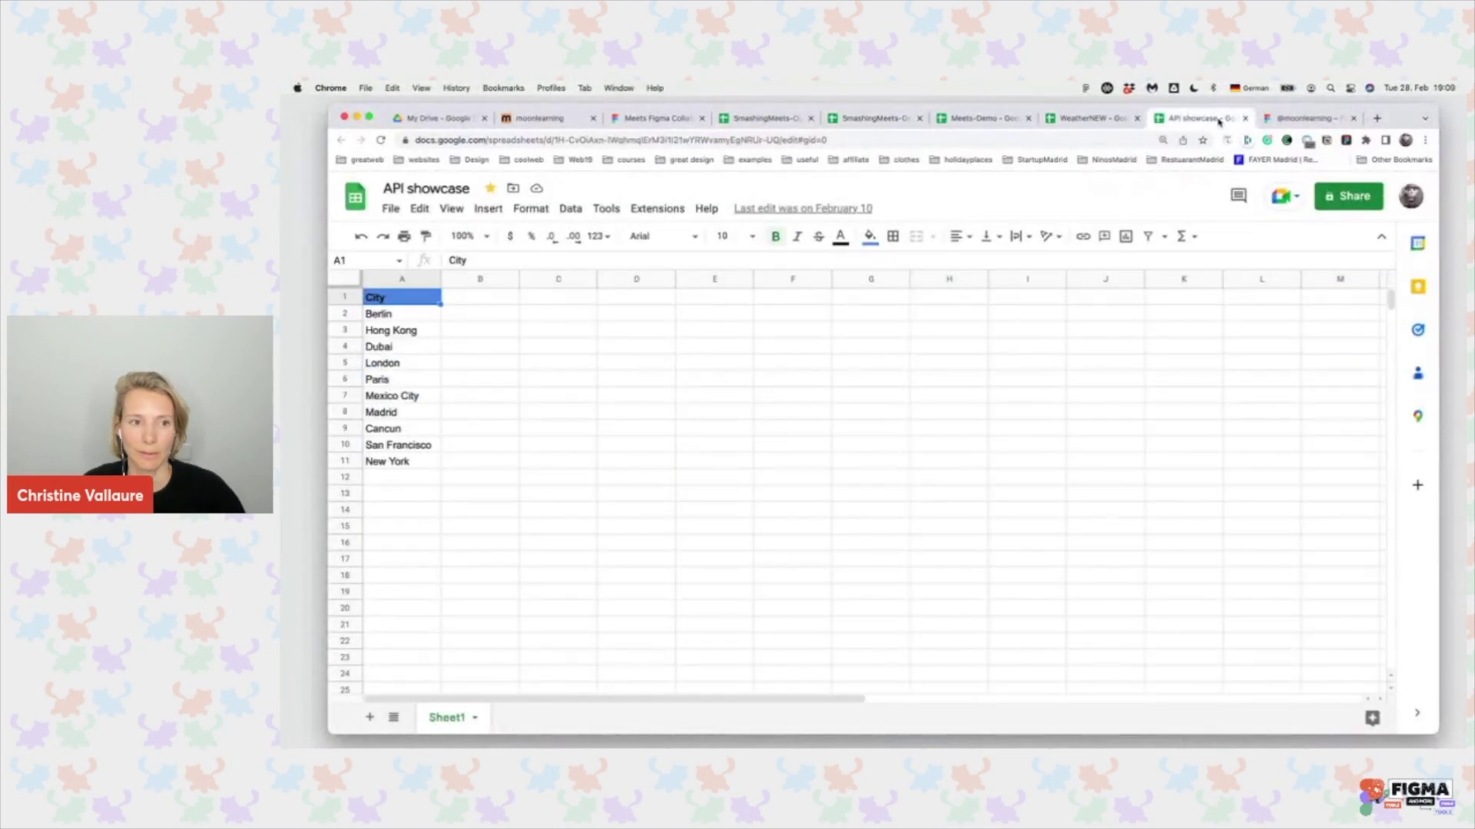
pyautogui.click(371, 118)
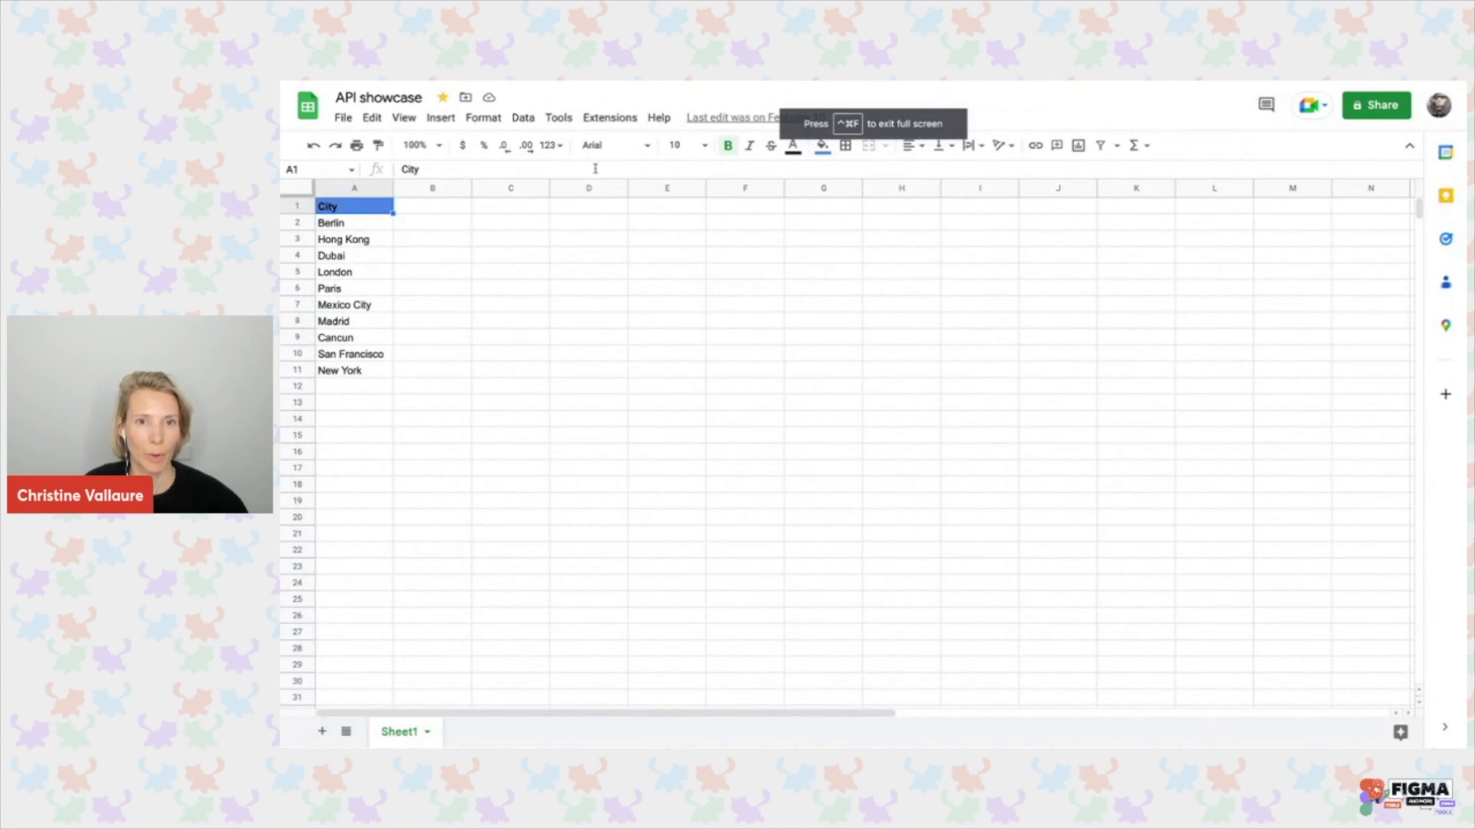
# Start the SyncWith | Any API add-on for the API showcase spreadsheet.
pyautogui.click(609, 118)
pyautogui.moveTo(628, 326)
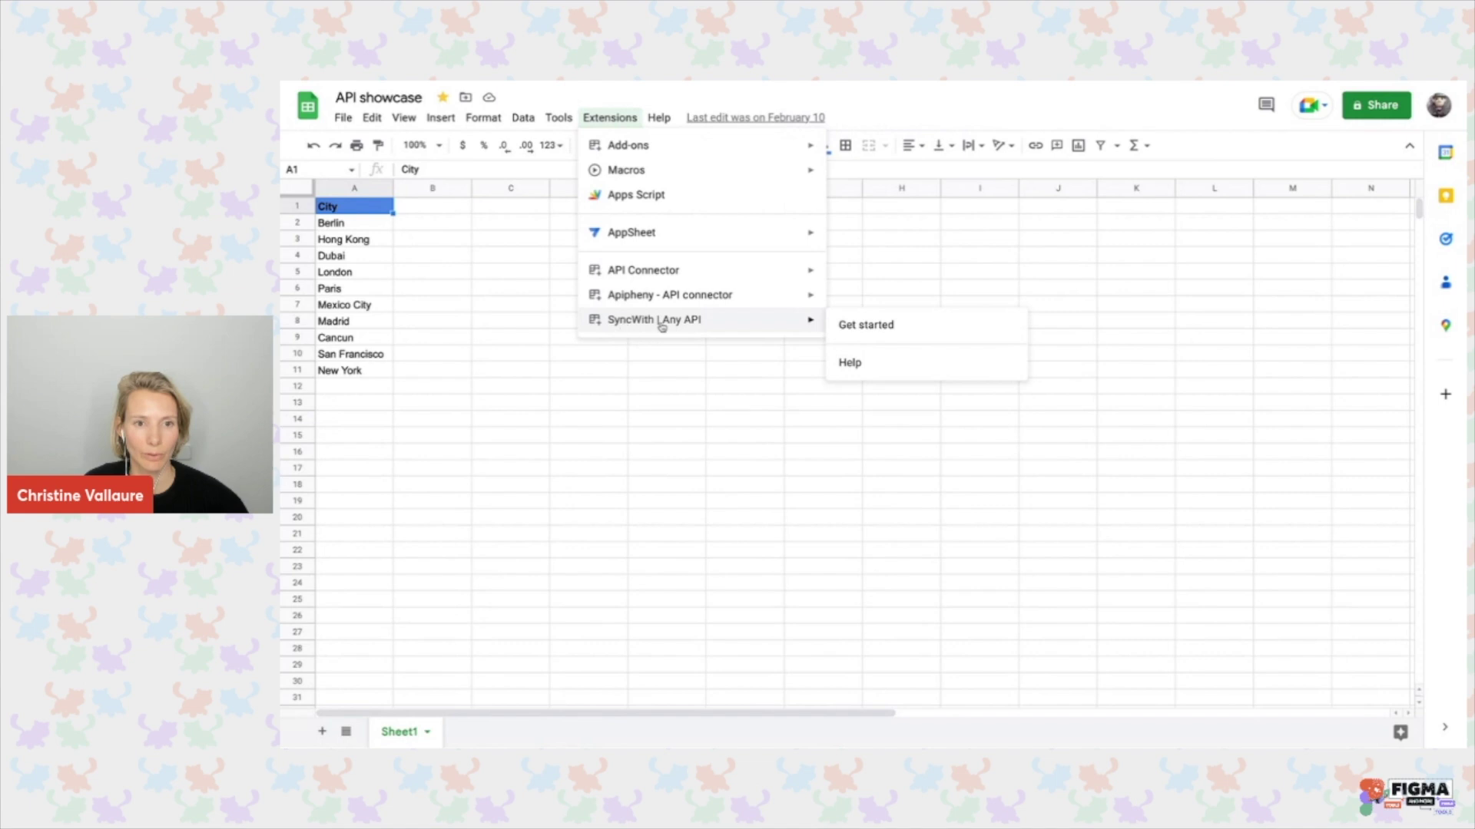
pyautogui.click(866, 326)
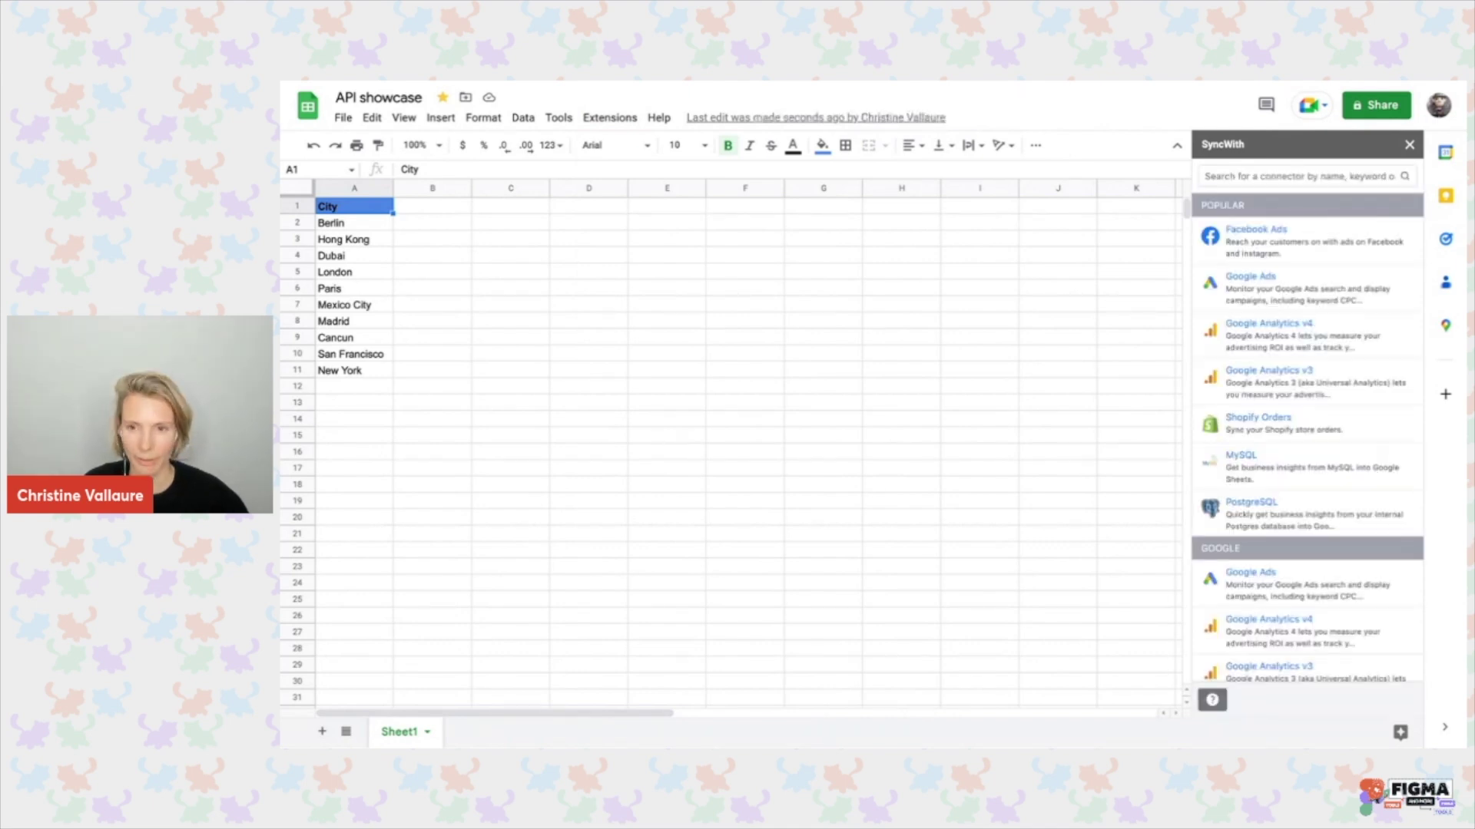
# Browse SyncWith's connector categories and choose OpenWeatherMap from the Weather category.
pyautogui.scroll(-3, 1331, 375)
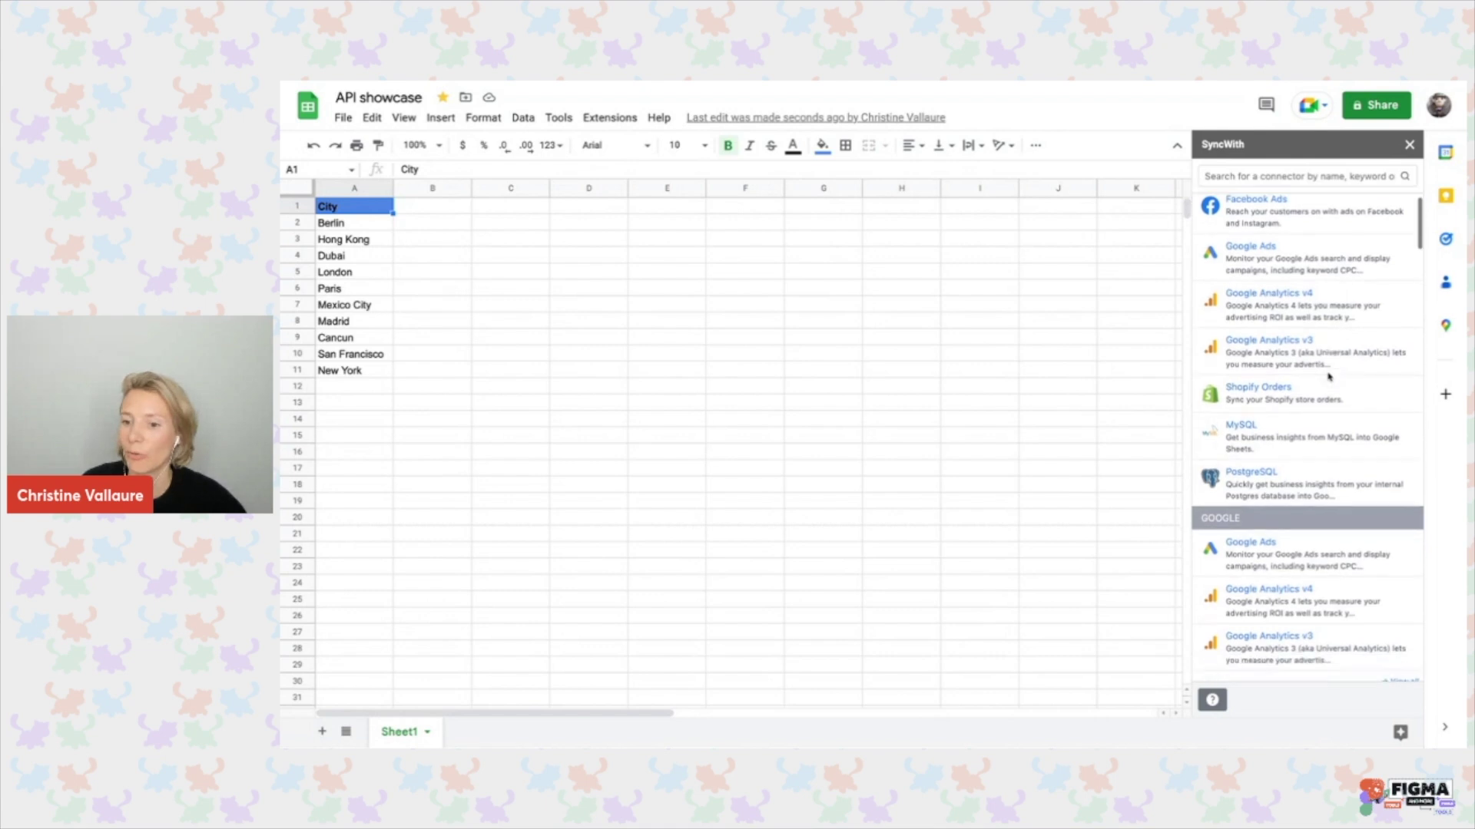
pyautogui.scroll(-9, 1329, 376)
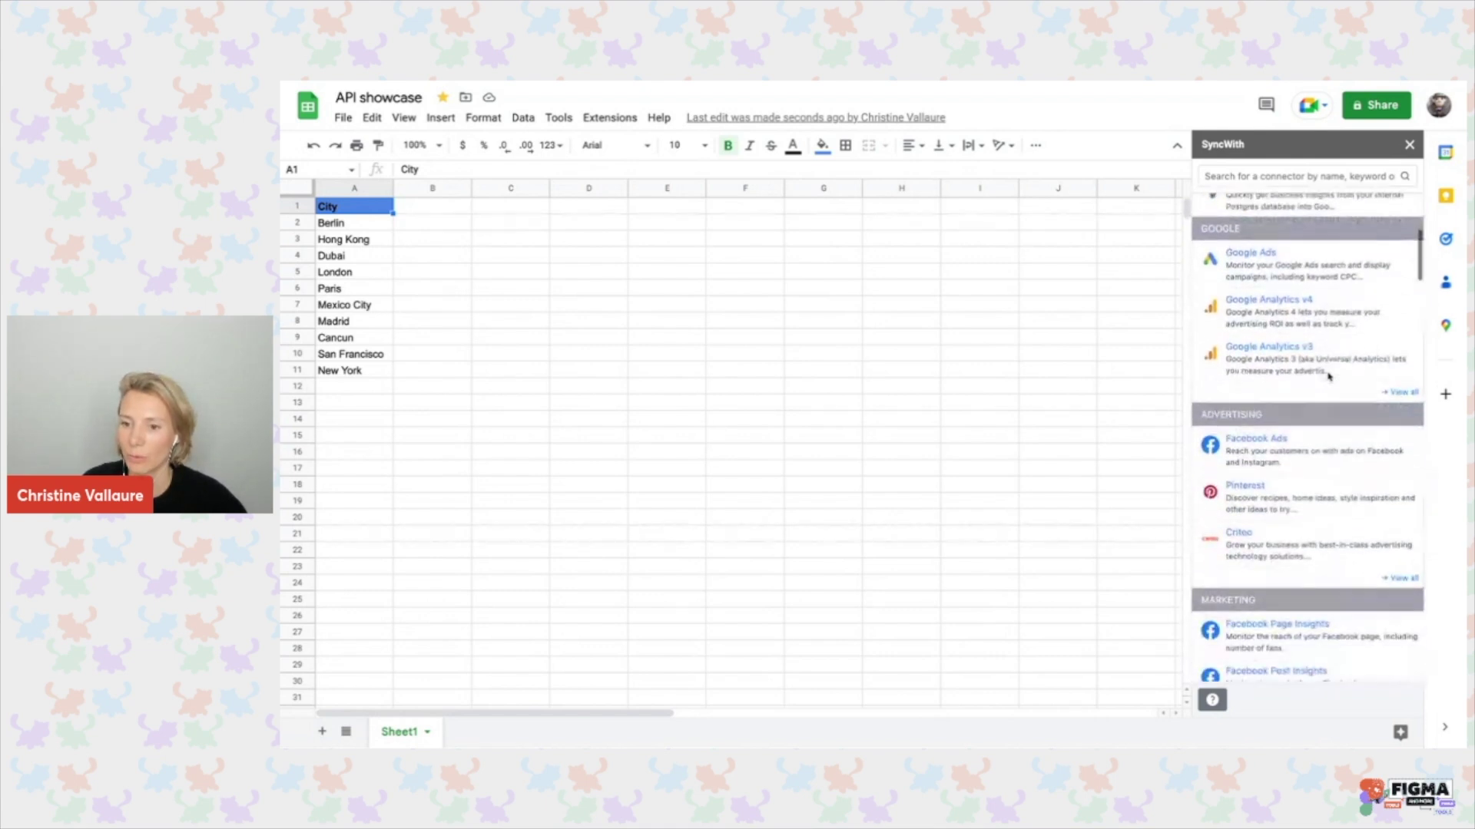
pyautogui.scroll(-7, 1329, 377)
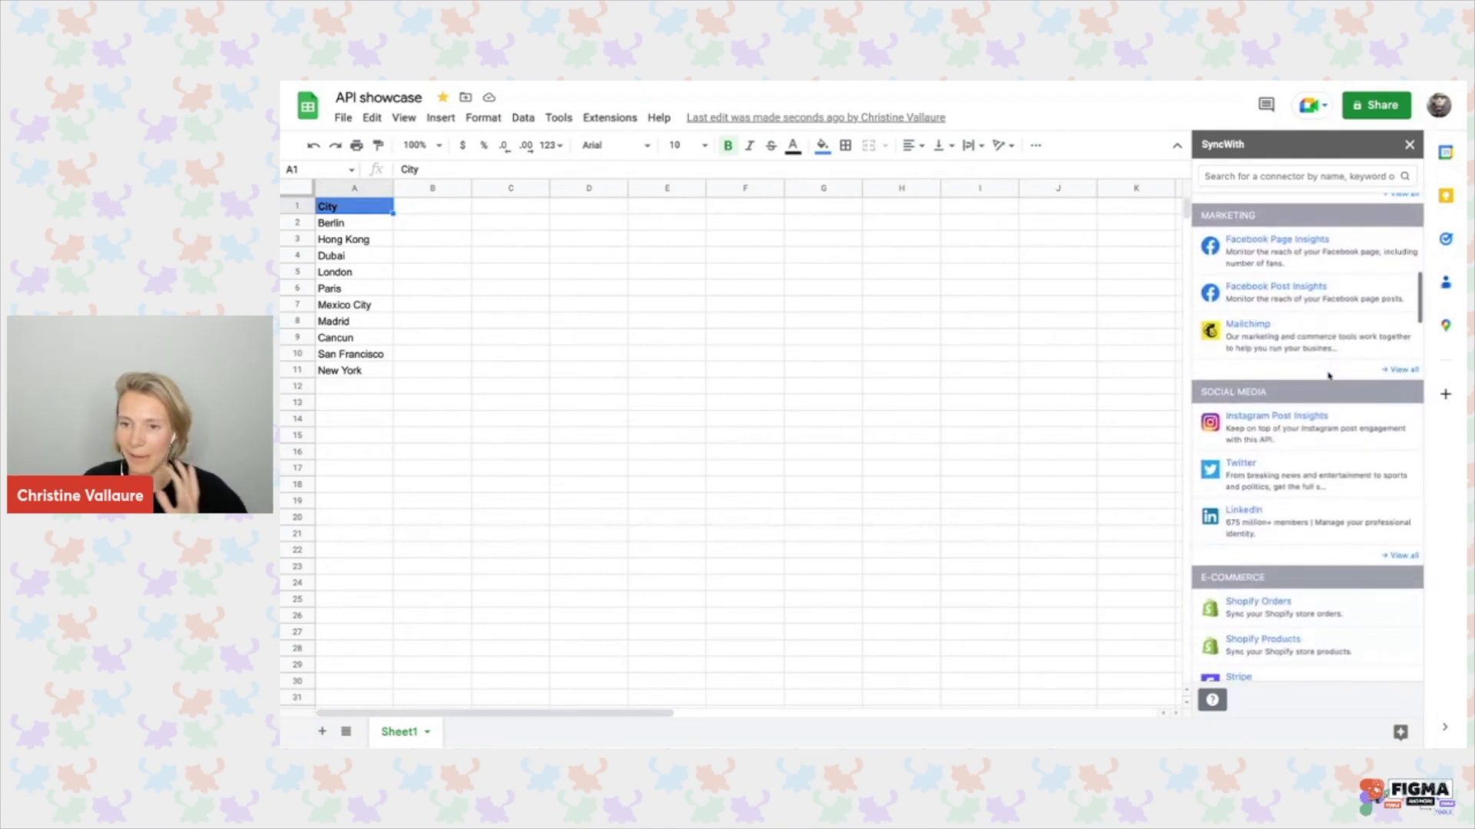
pyautogui.scroll(-2, 1329, 377)
pyautogui.scroll(-3, 1327, 384)
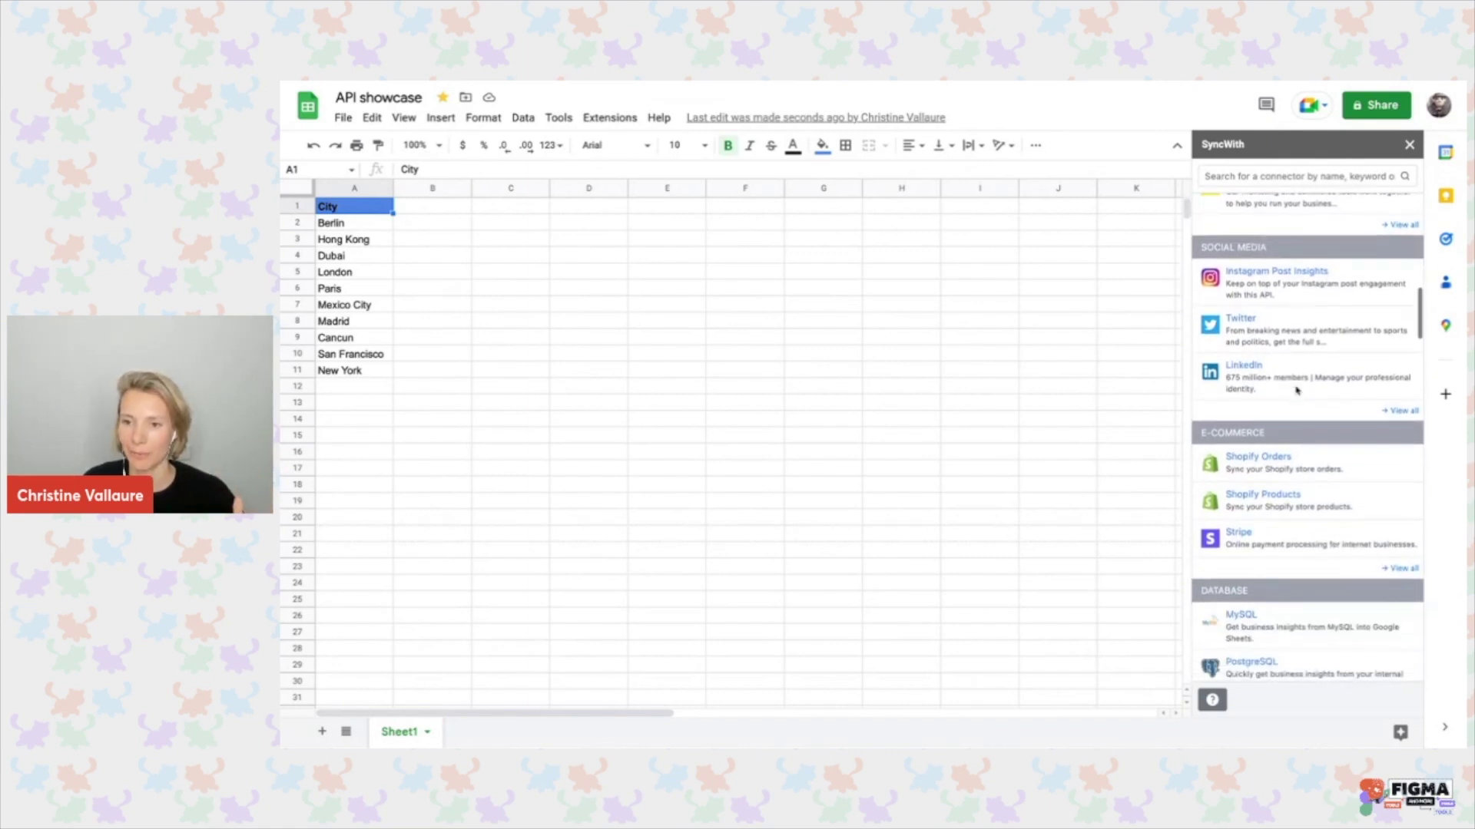
pyautogui.scroll(-6, 1296, 391)
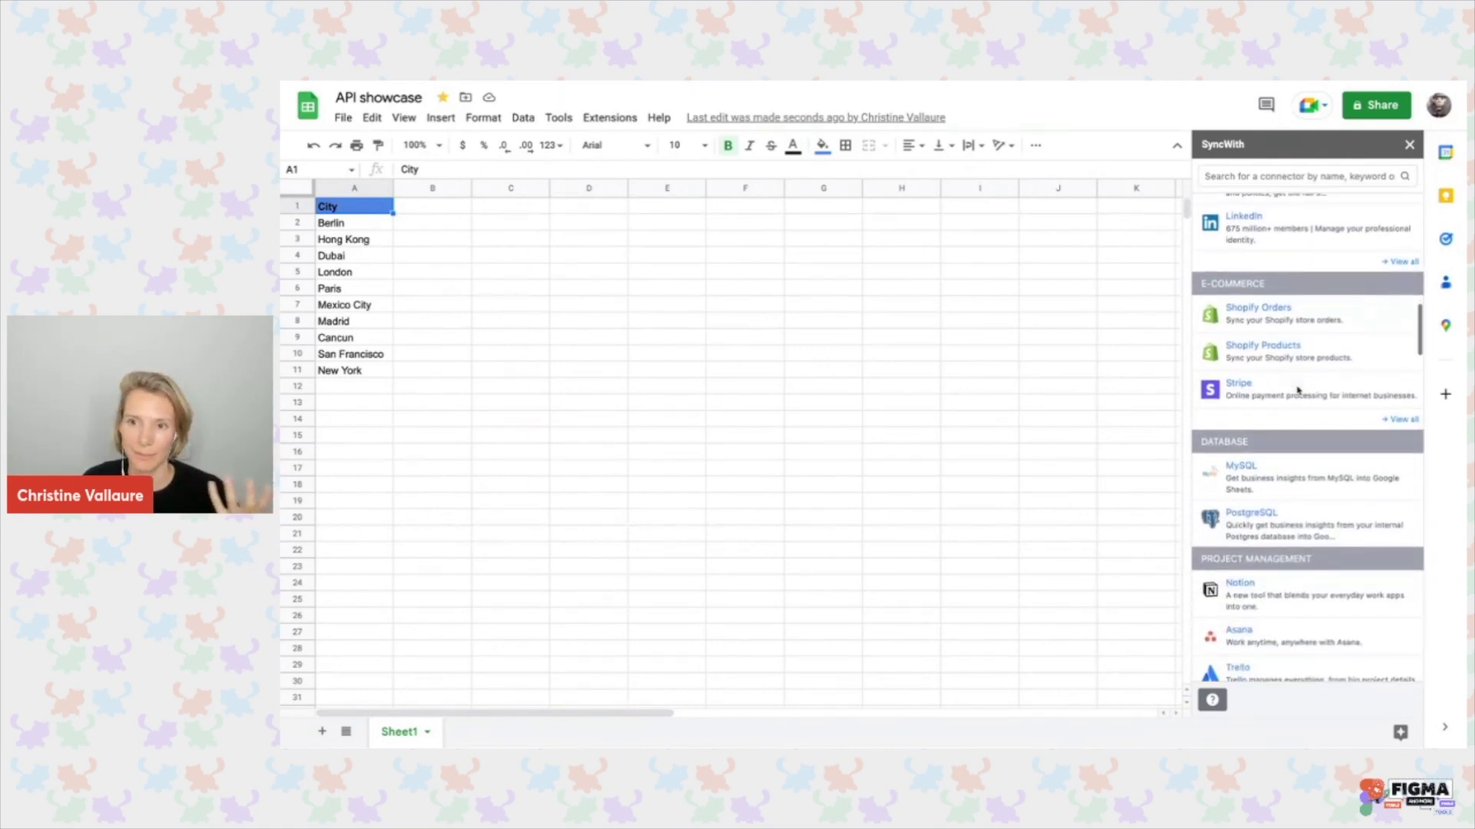
pyautogui.scroll(-20, 1298, 390)
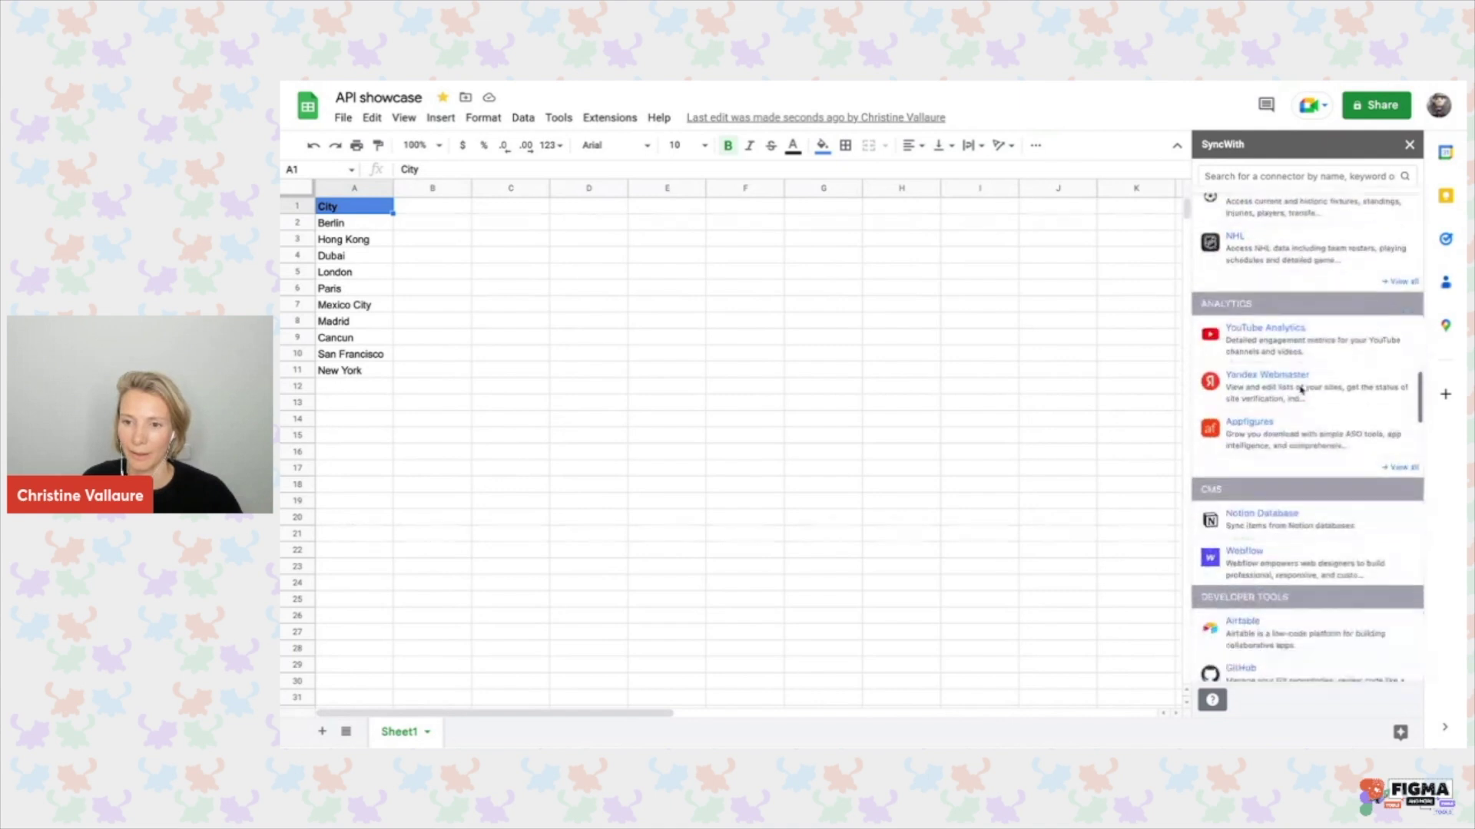
pyautogui.scroll(-15, 1300, 391)
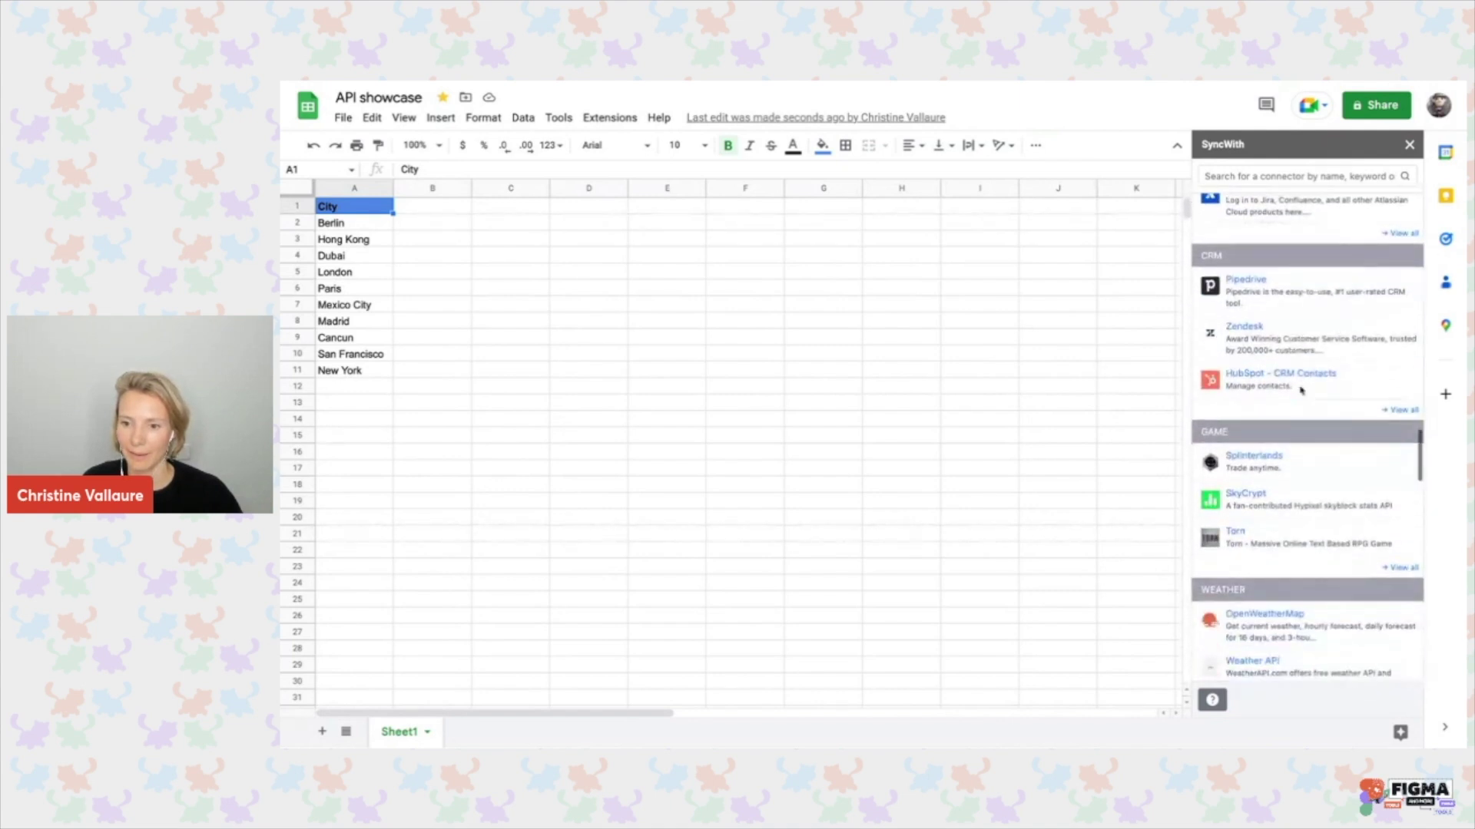
pyautogui.scroll(-3, 1300, 390)
pyautogui.click(1280, 312)
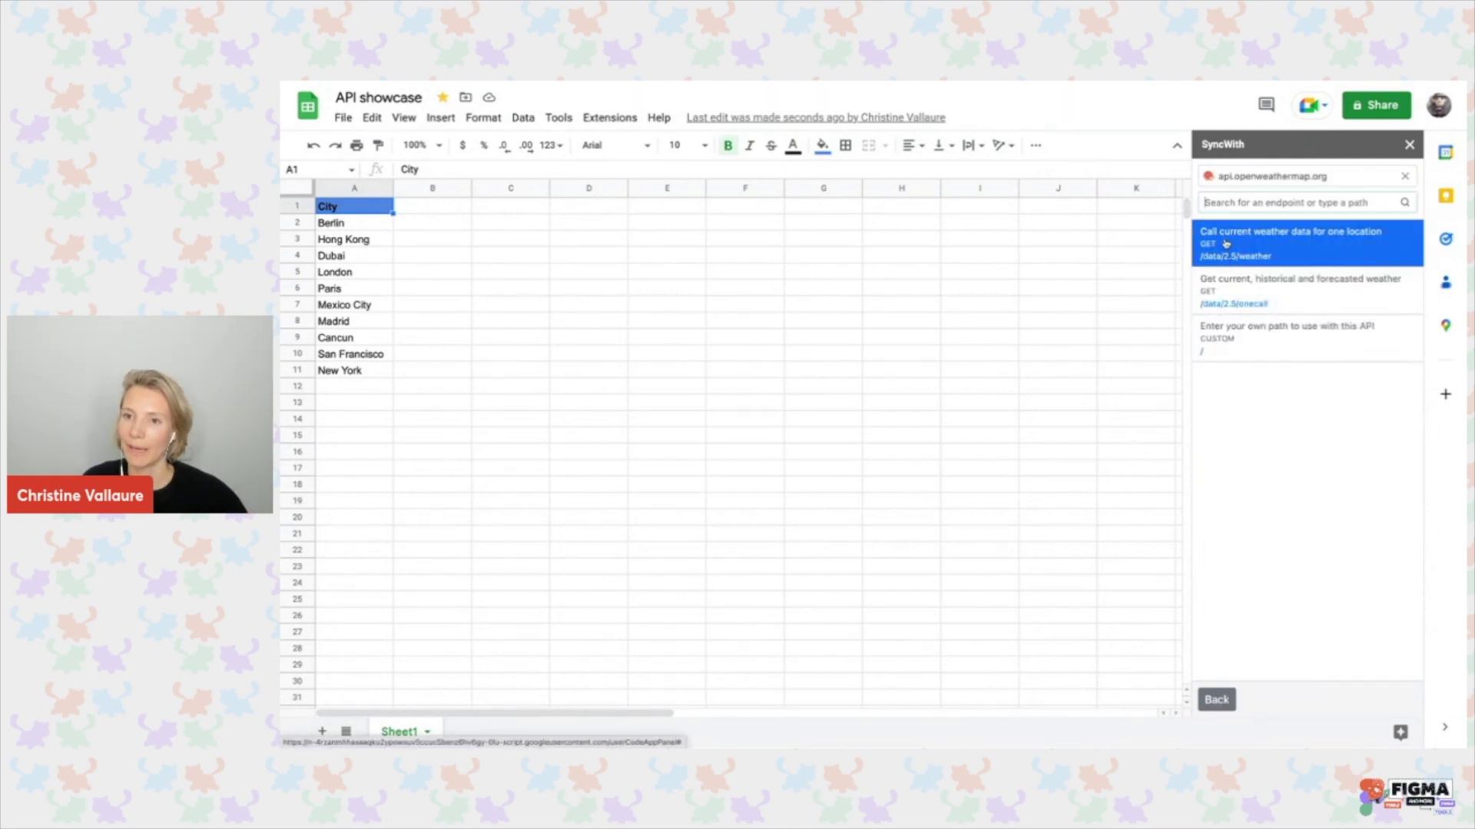
# Choose the endpoint "Call current weather data for one location" and paste the API key as its appid authentication.
pyautogui.click(1297, 245)
pyautogui.click(1307, 279)
pyautogui.hotkey('ctrl', 'v')
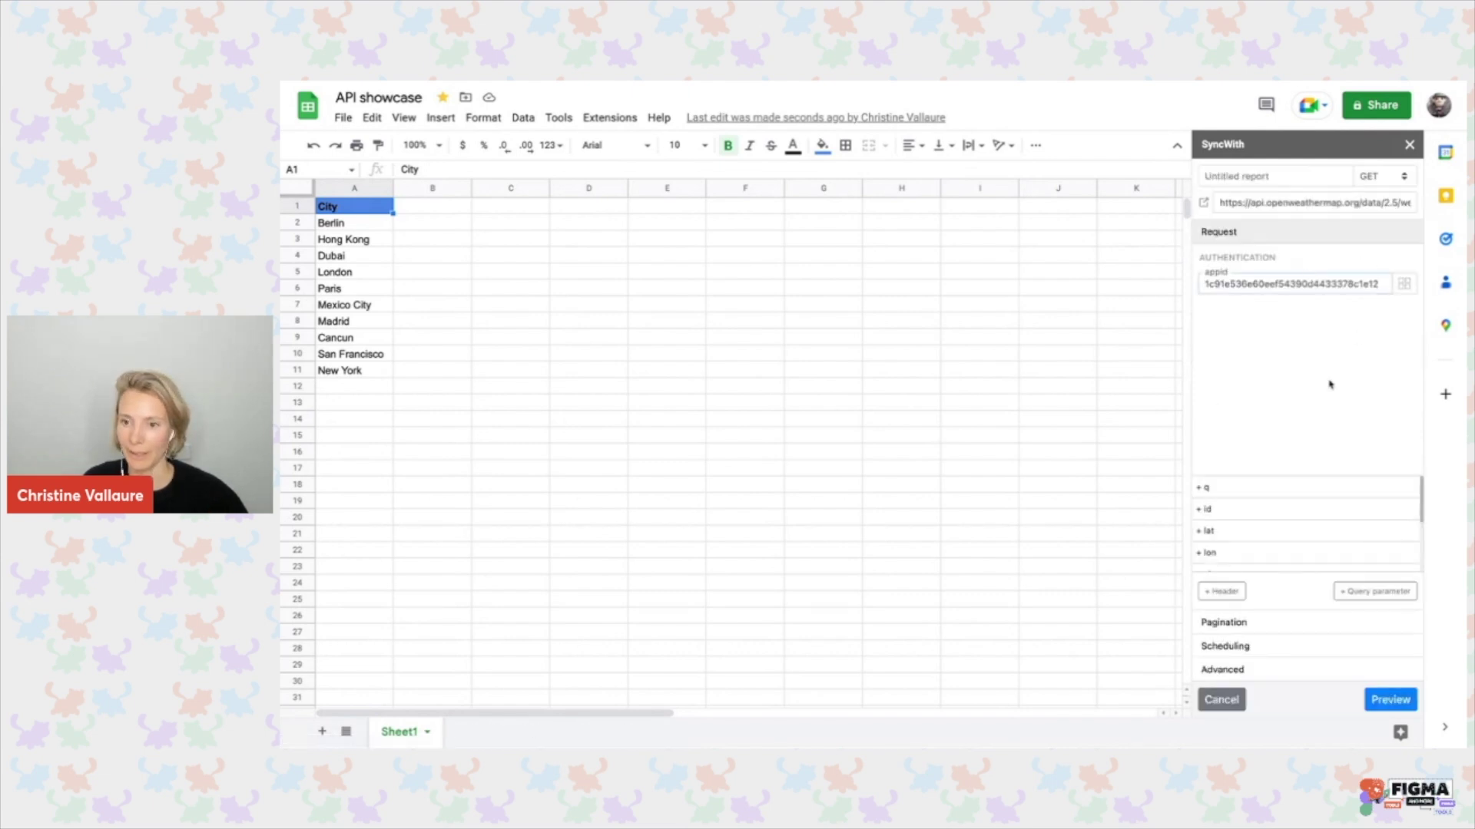
# Add the q query parameter for city names, referencing the range A2:A11 on Sheet1.
pyautogui.click(1251, 489)
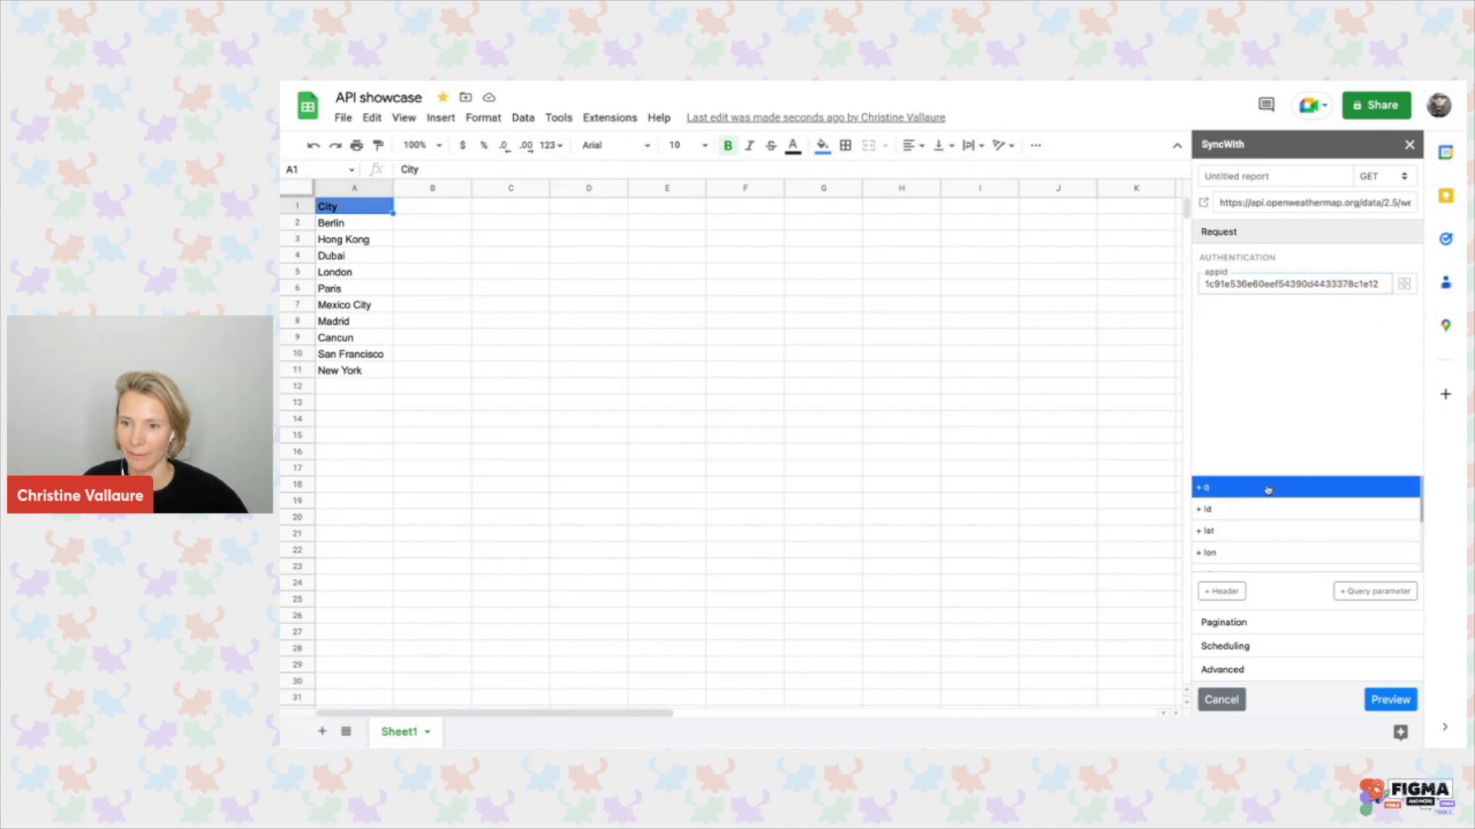
pyautogui.click(1268, 489)
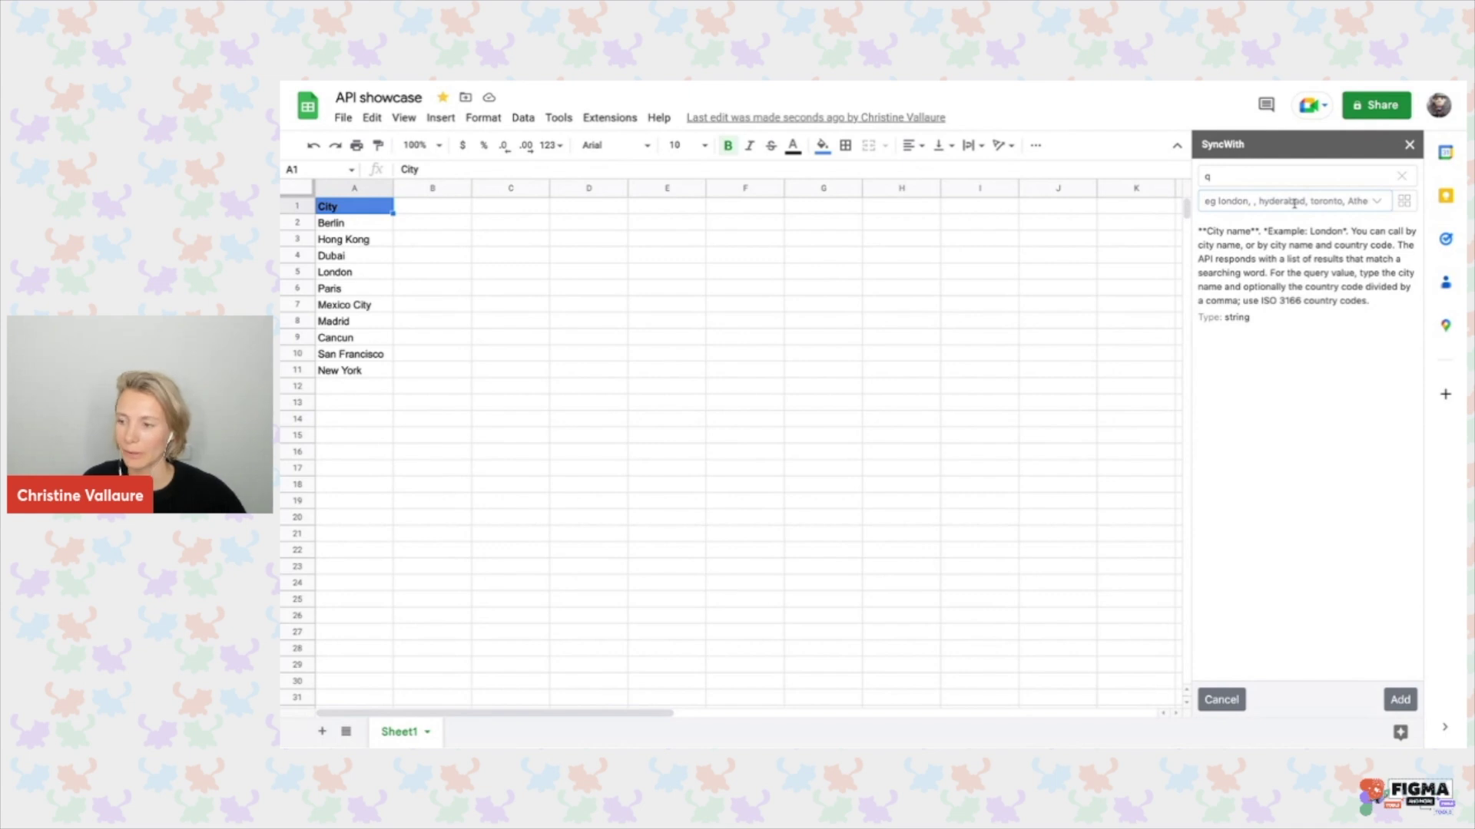
pyautogui.click(1403, 200)
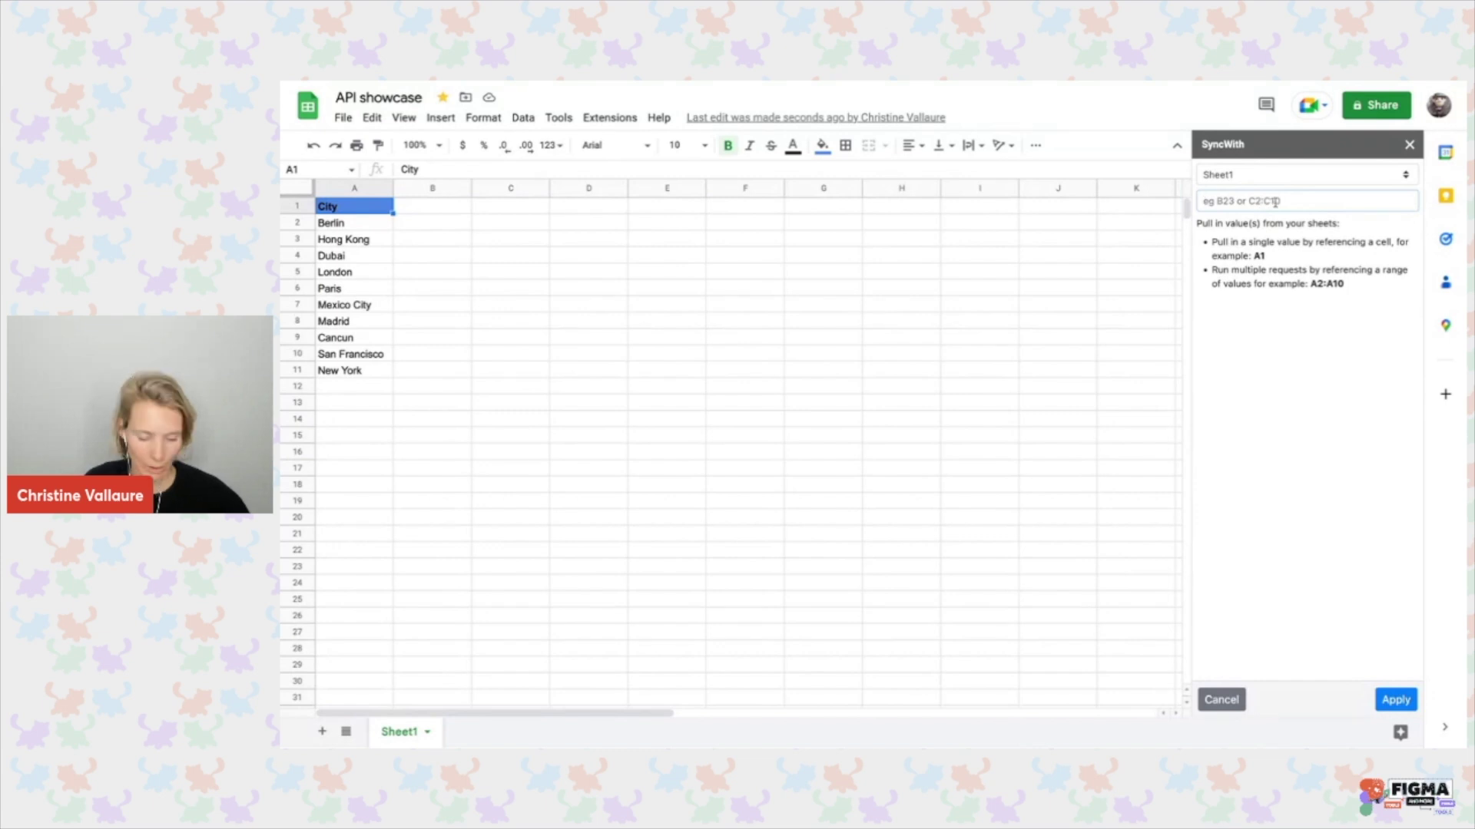
pyautogui.write('A')
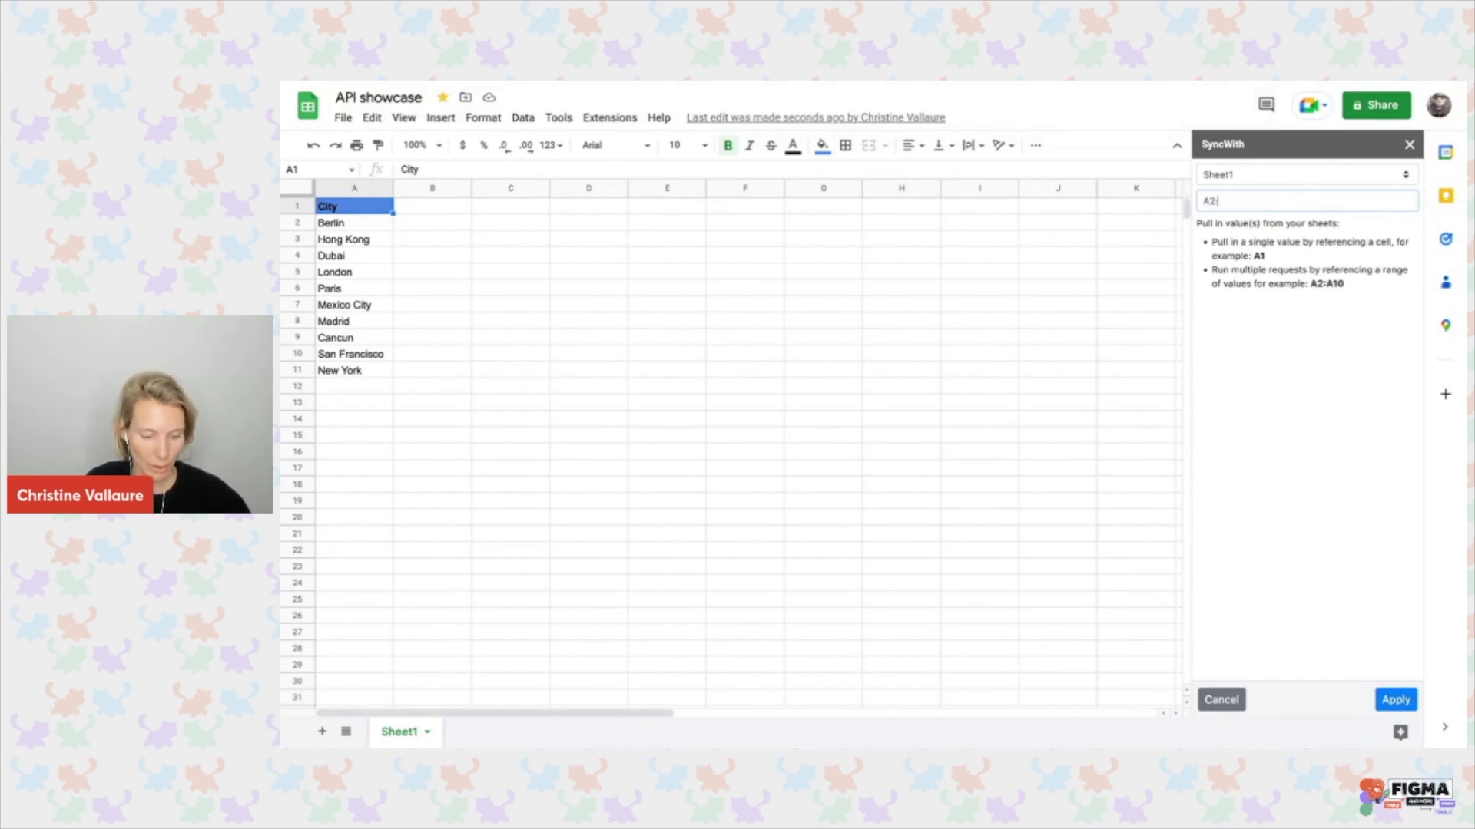
pyautogui.write('2:A11')
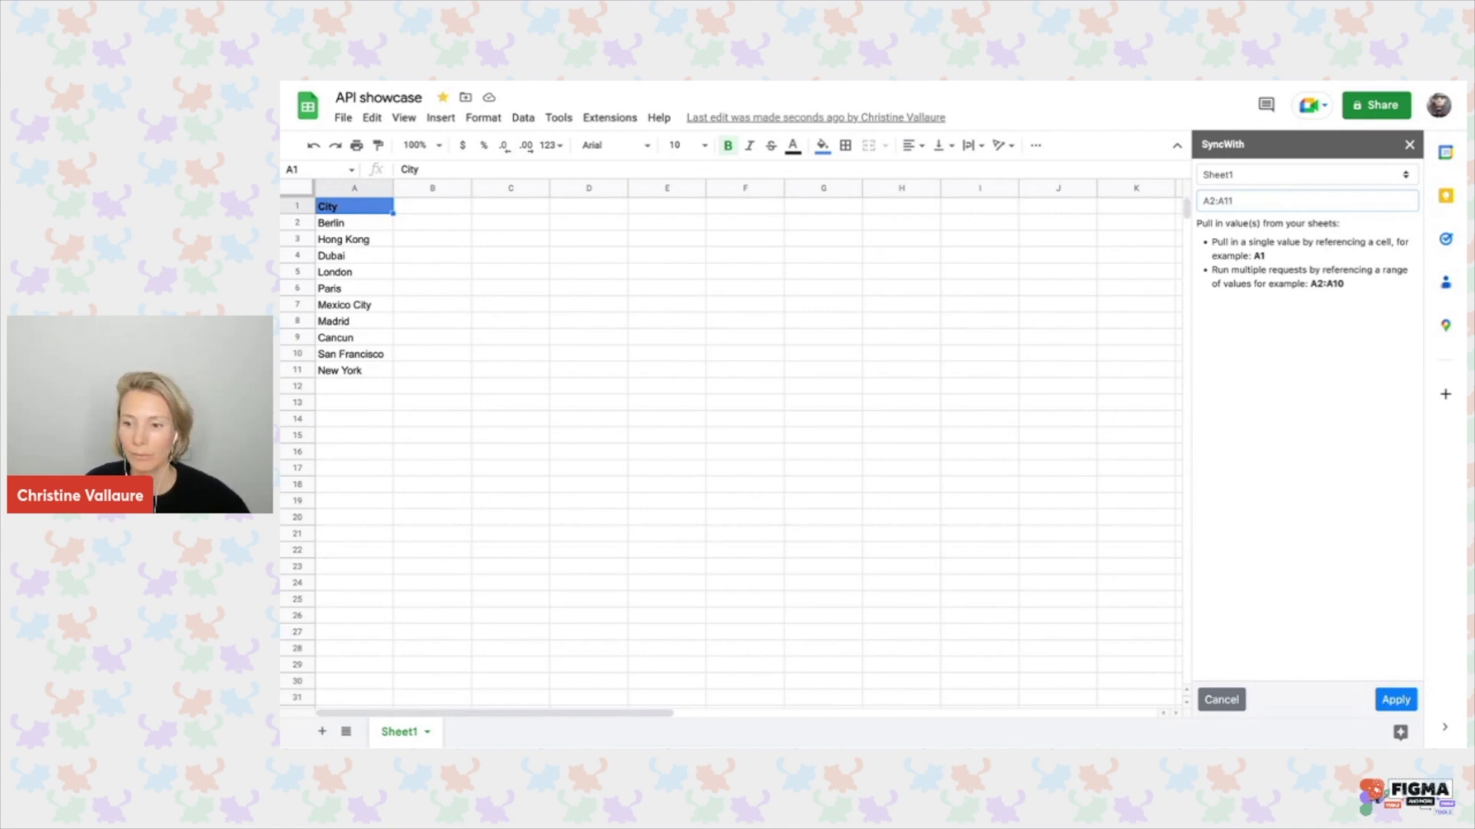
pyautogui.click(1395, 699)
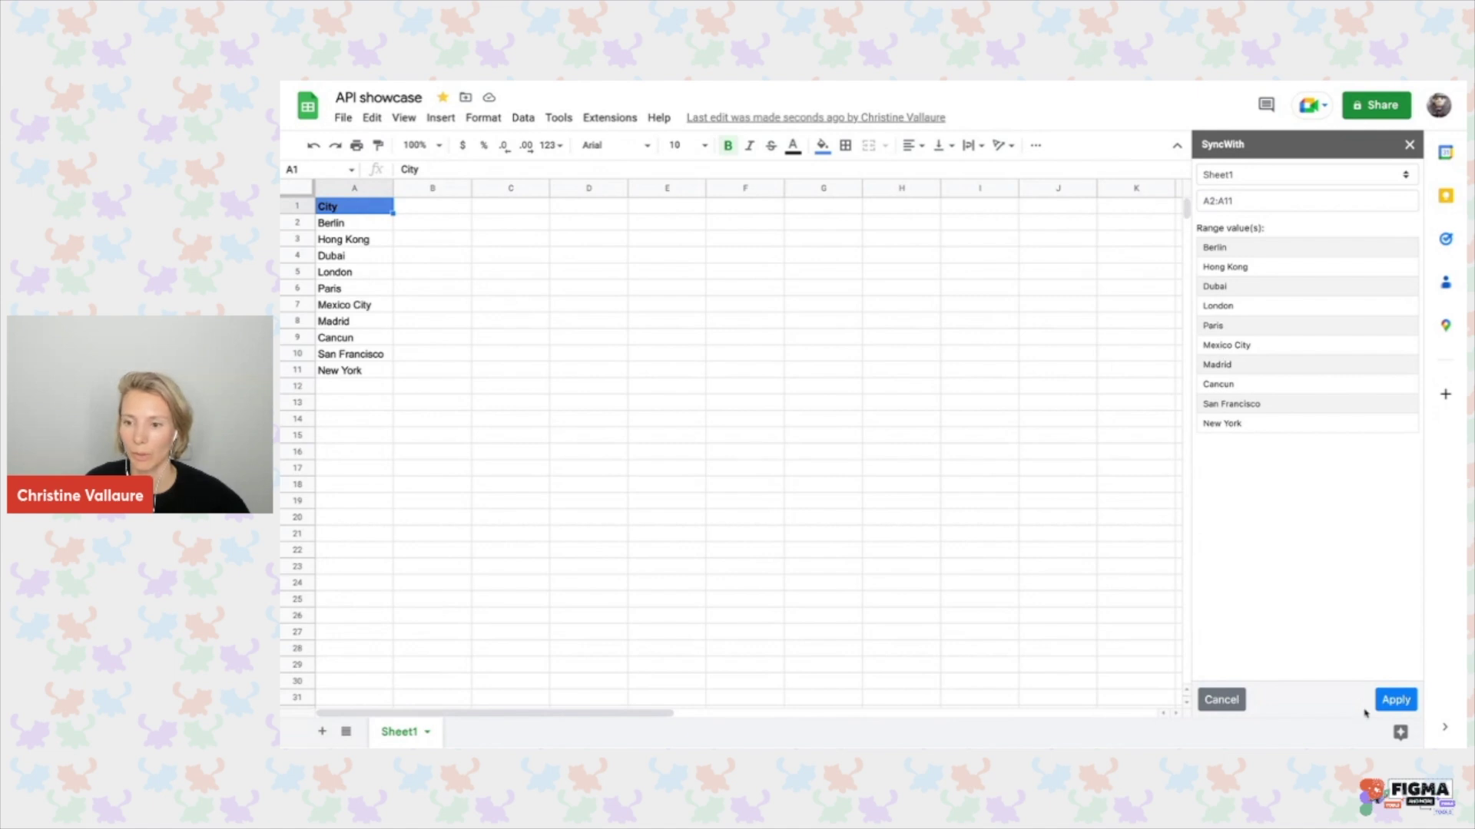
pyautogui.click(1394, 699)
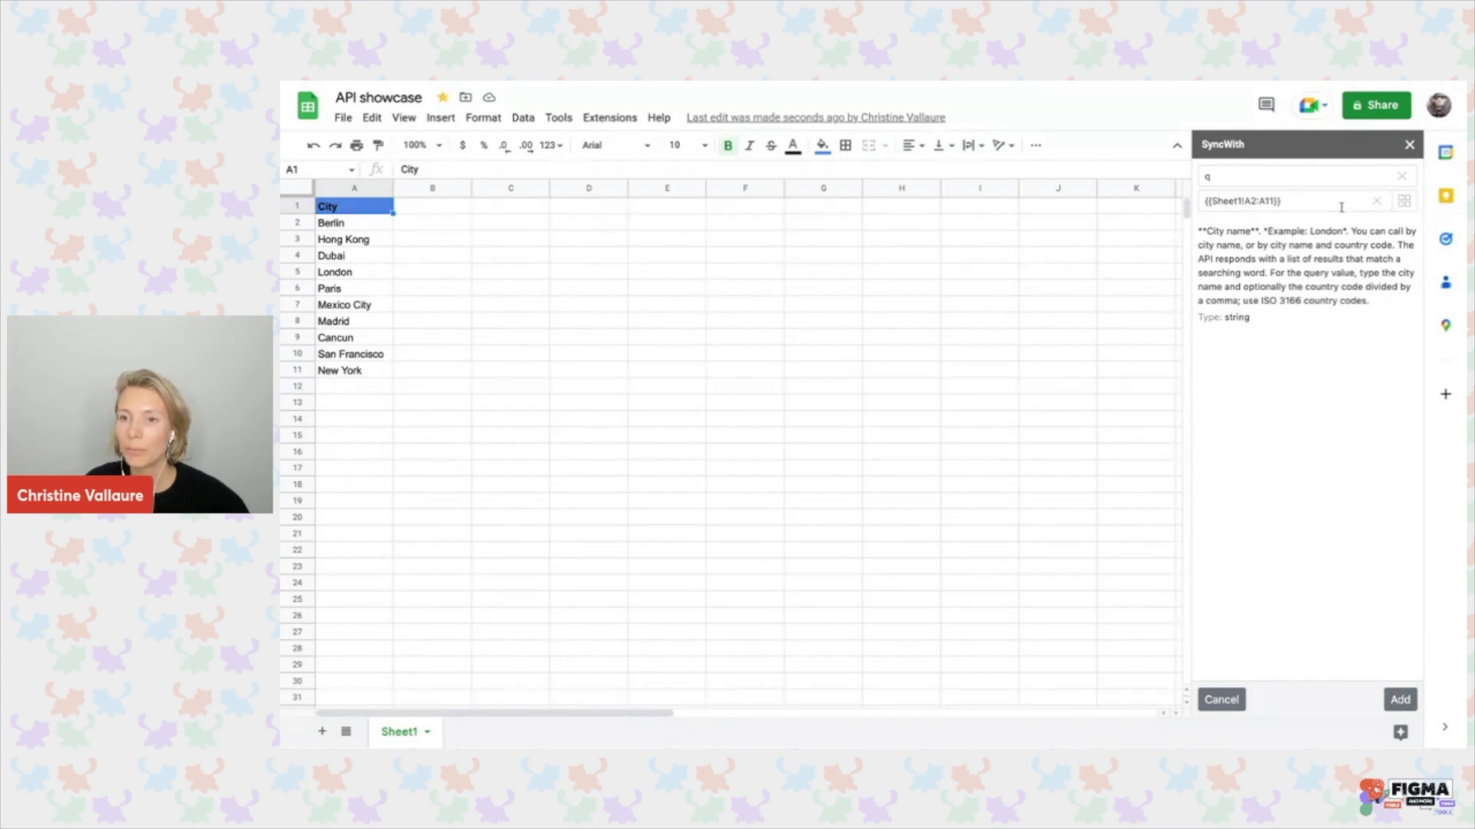
pyautogui.click(1412, 700)
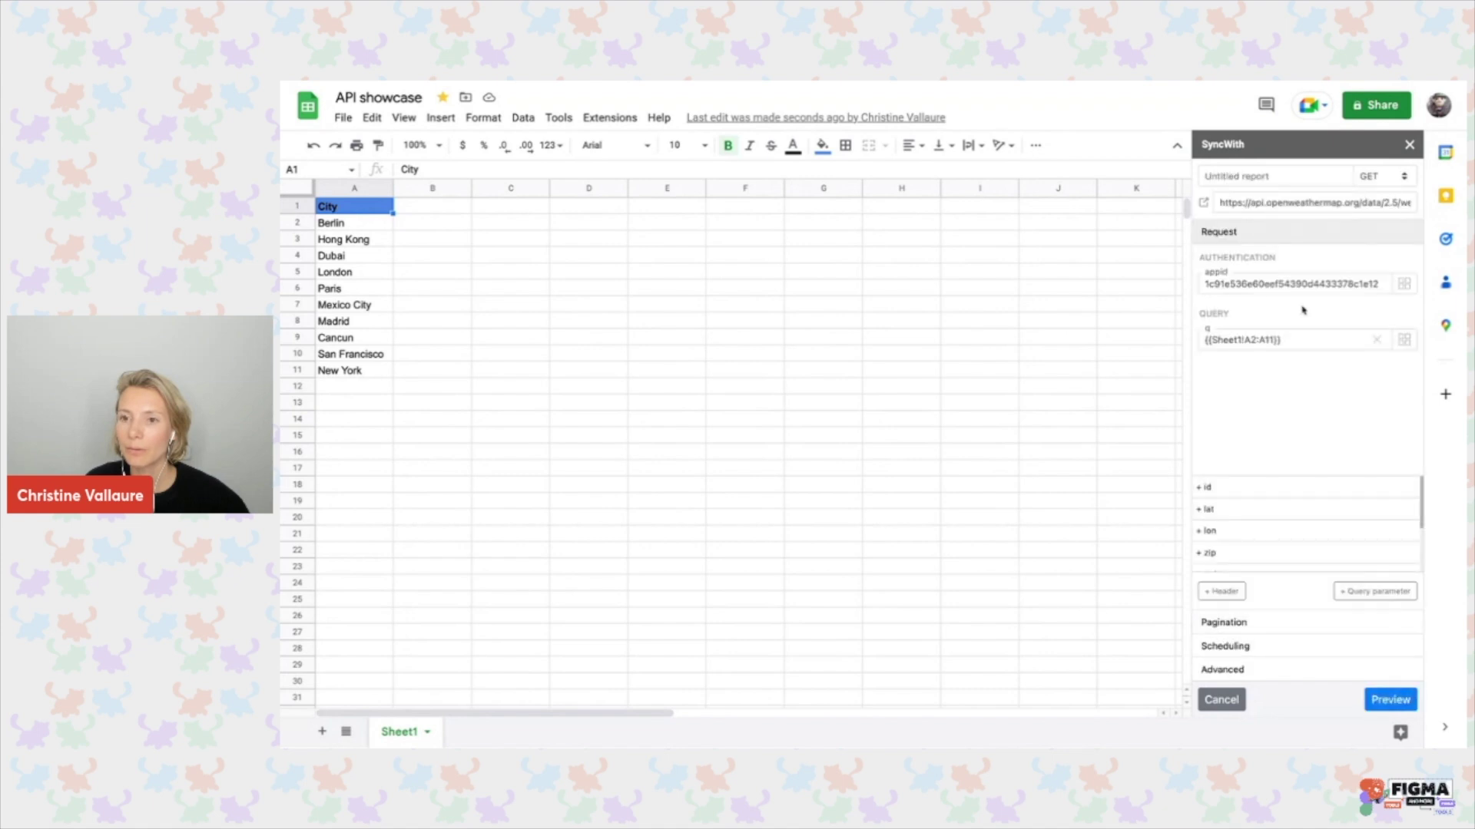
# Add the units query parameter with the value metric and generate a preview of the request.
pyautogui.scroll(-3, 1248, 520)
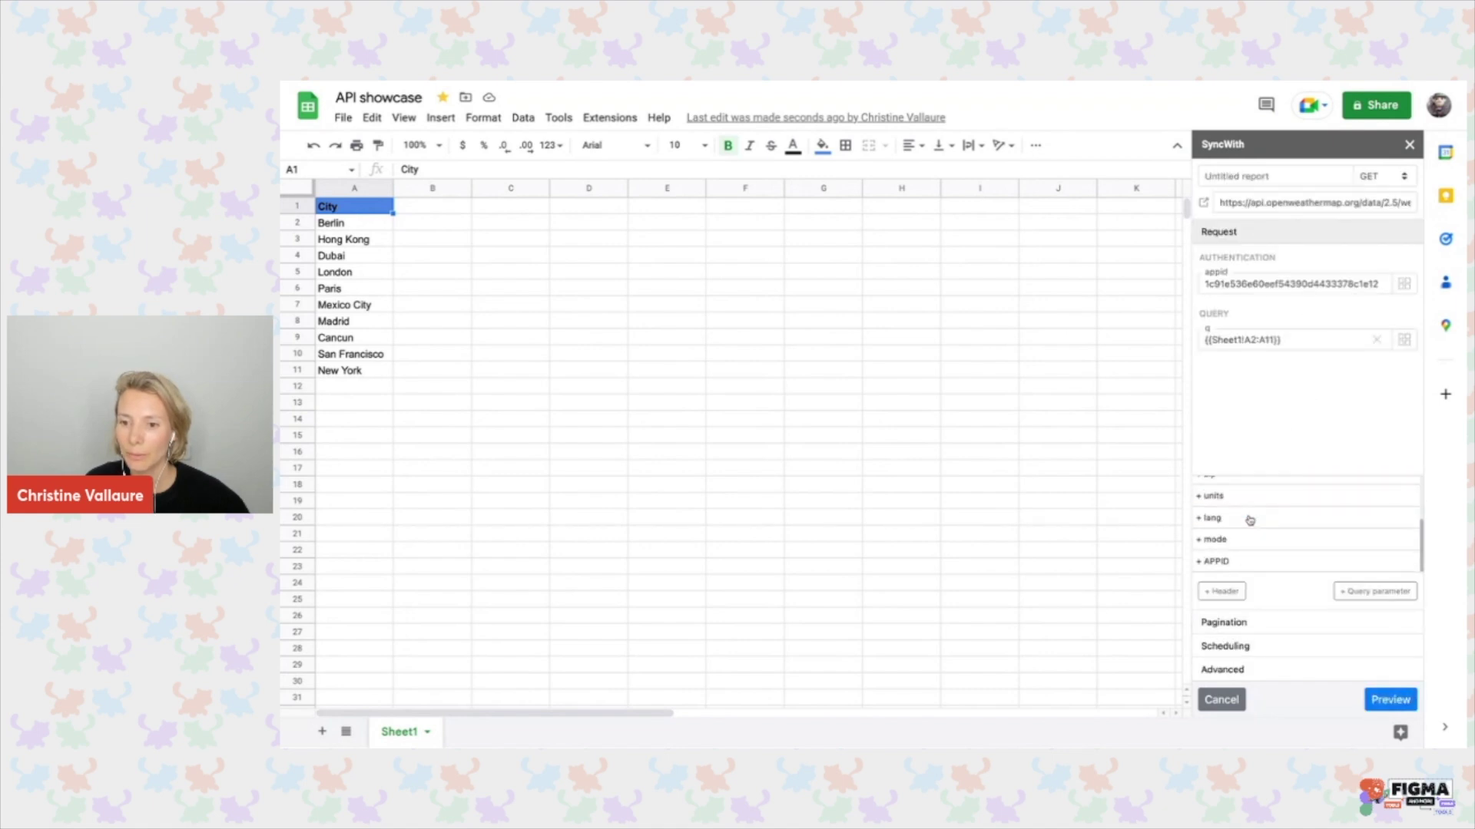
pyautogui.click(1248, 500)
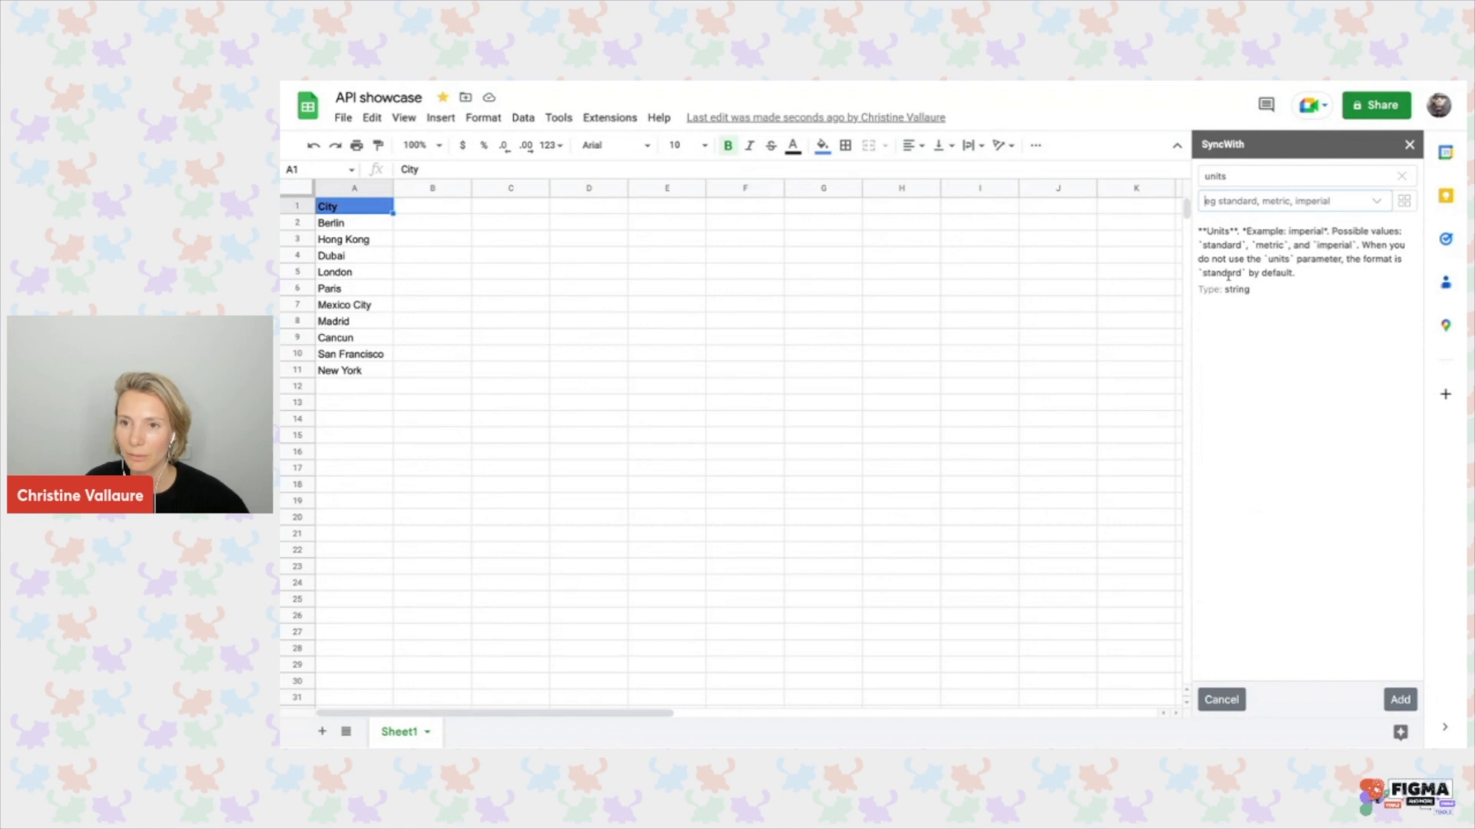
pyautogui.write('metric')
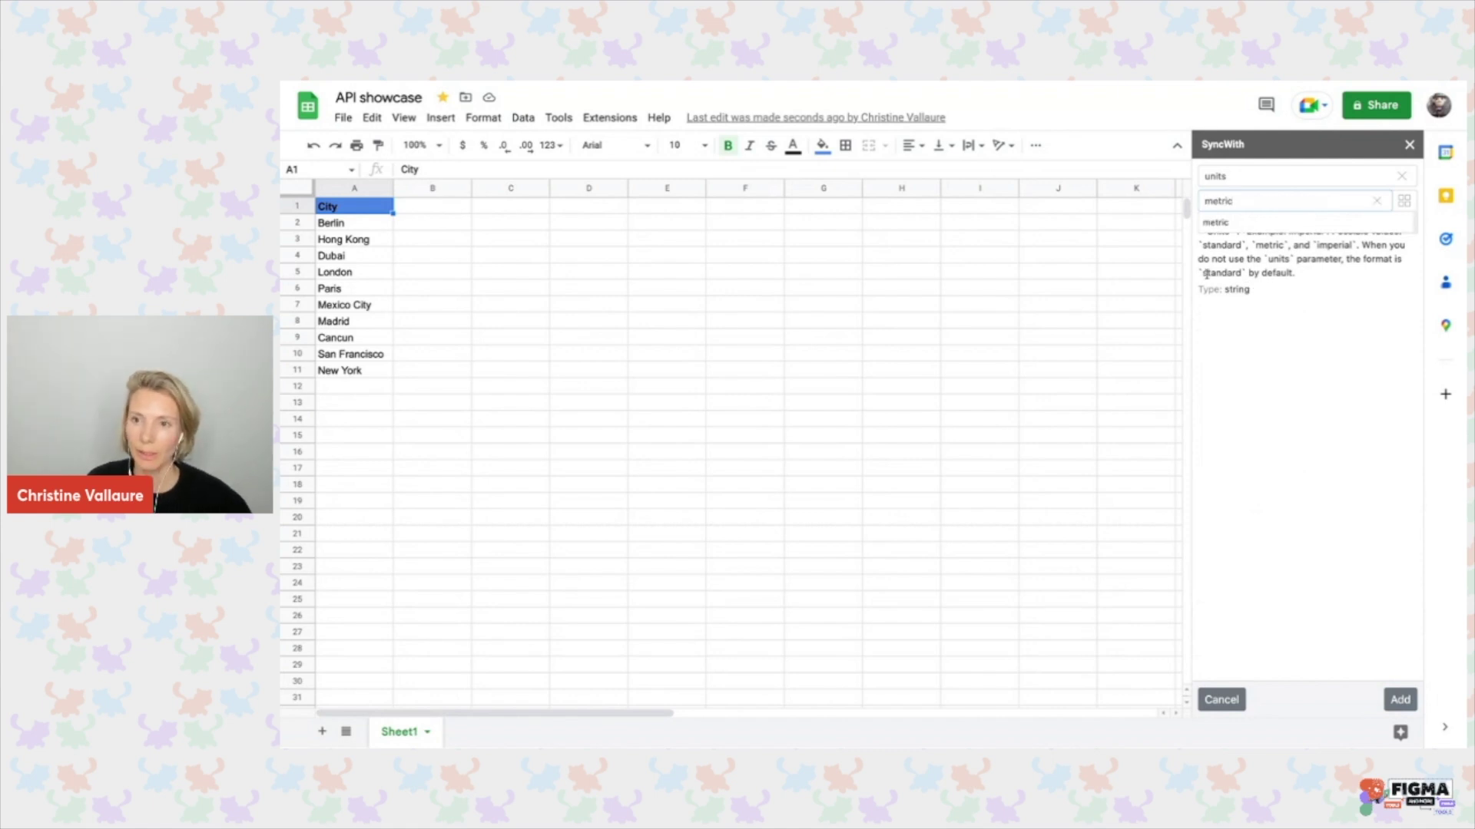
pyautogui.click(1229, 223)
pyautogui.click(1399, 700)
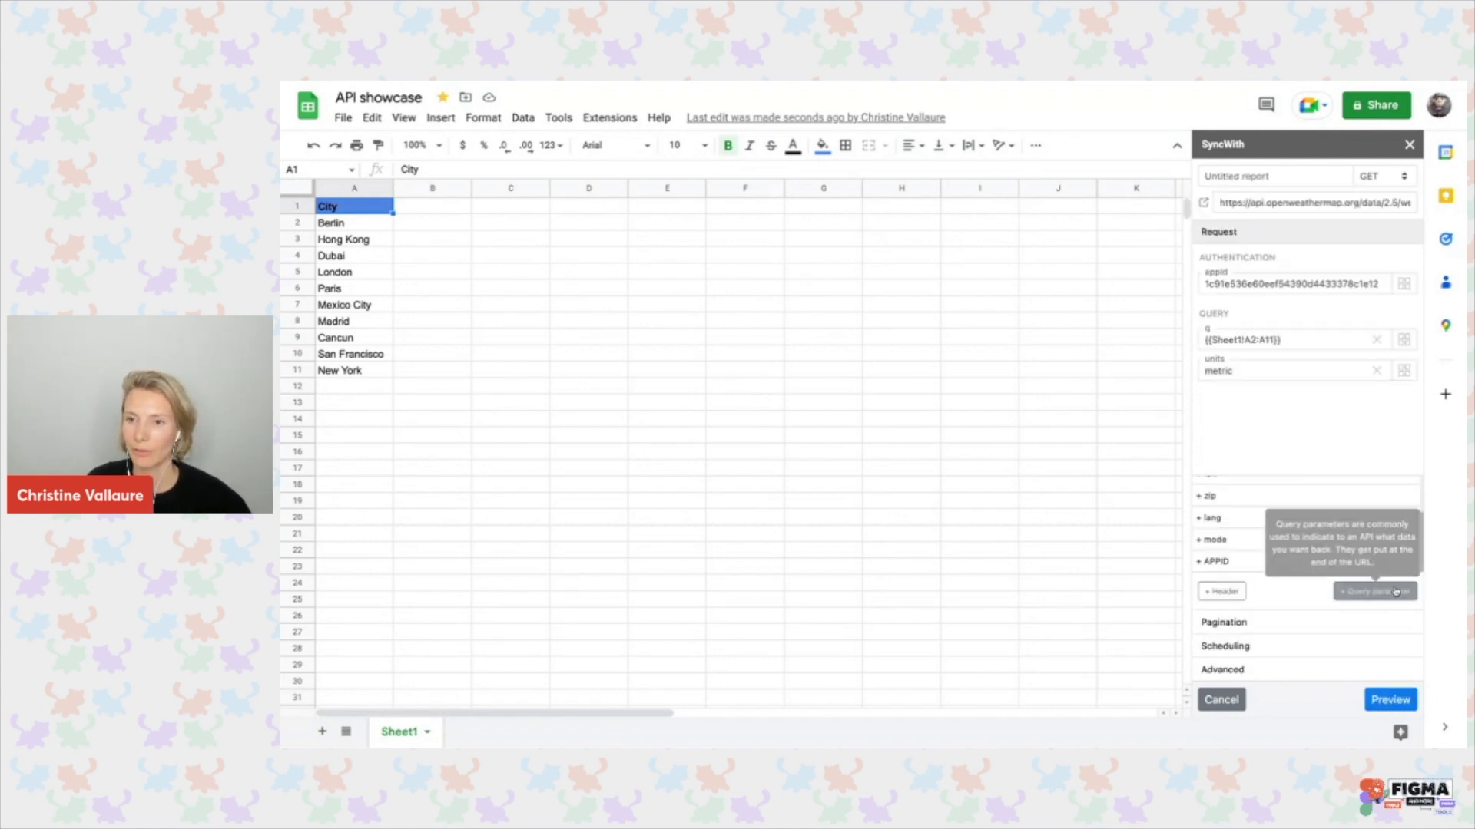
pyautogui.moveTo(1235, 330)
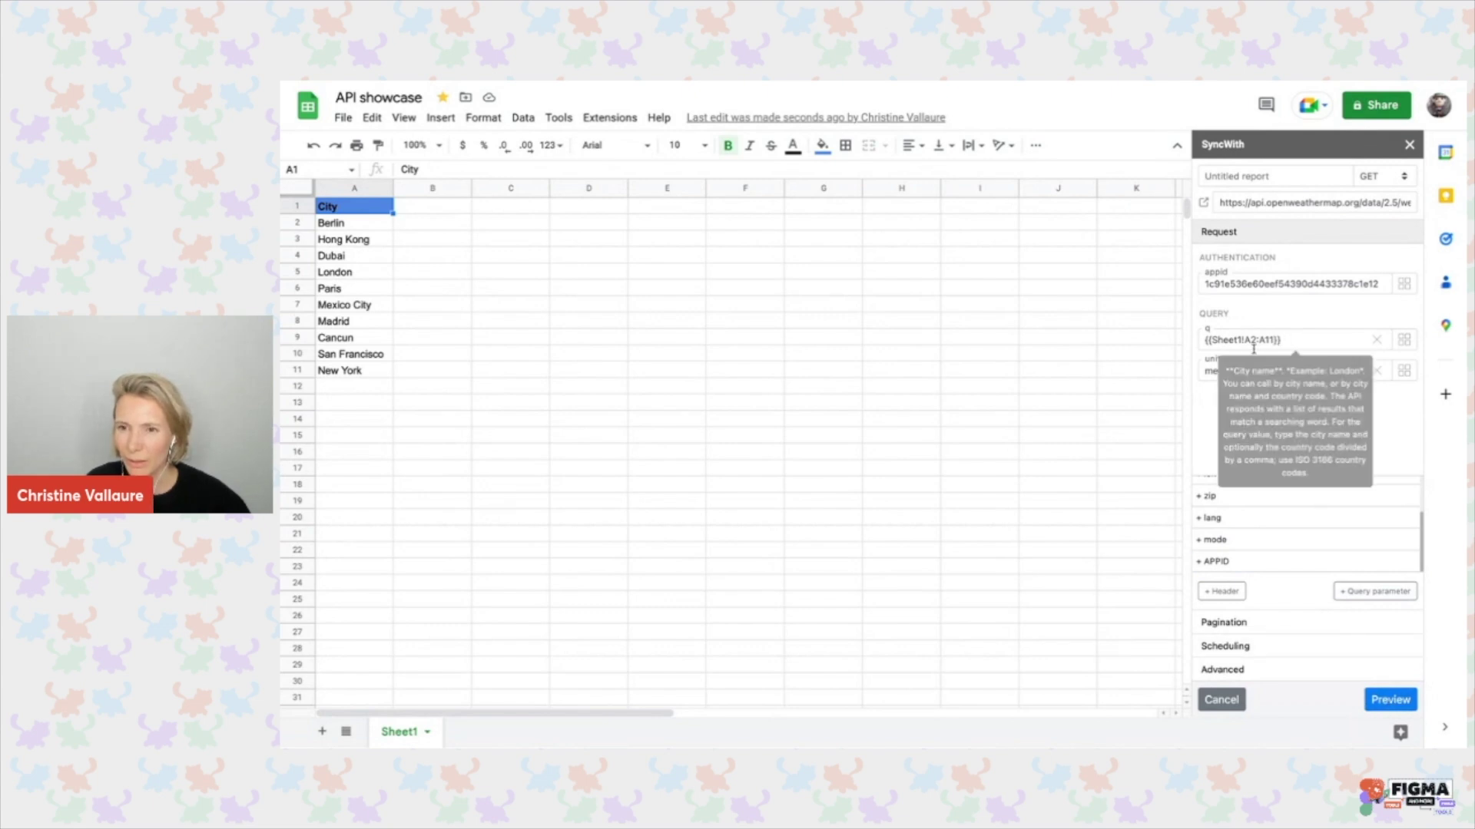
pyautogui.click(1390, 699)
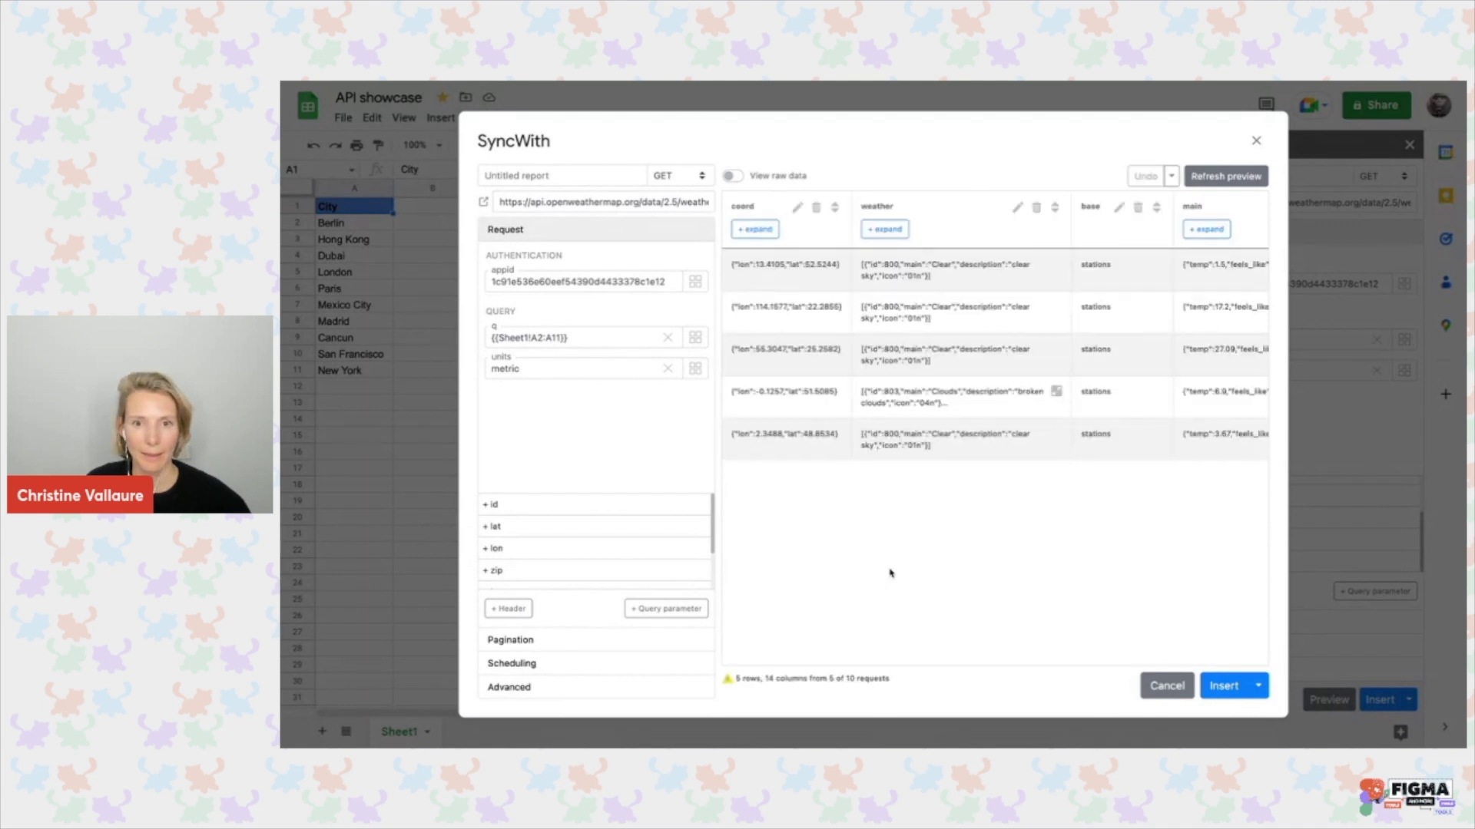
# Examine the raw response data of the previewed request and return to the table view.
pyautogui.click(734, 176)
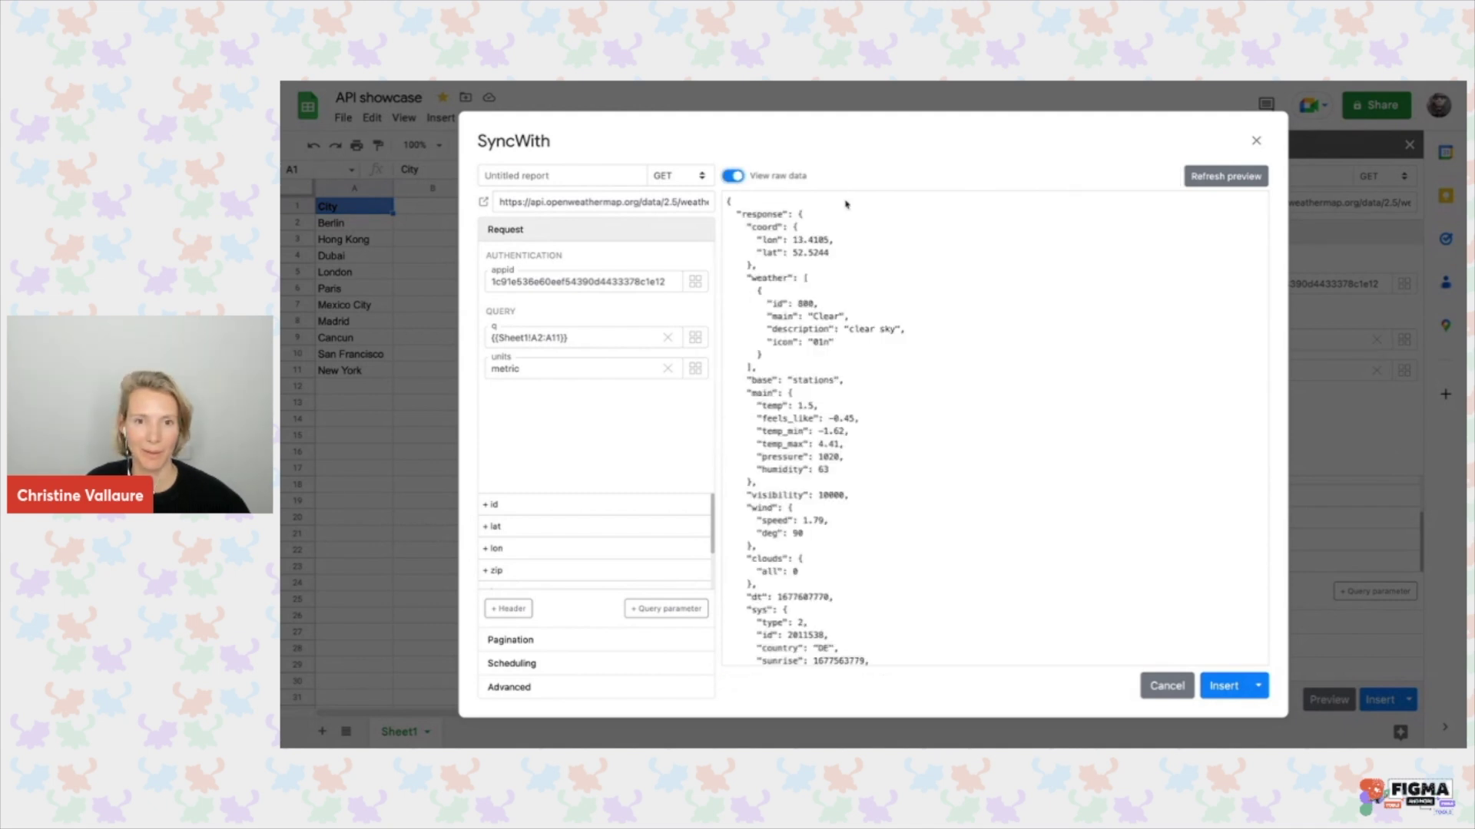
pyautogui.scroll(-4, 1069, 424)
pyautogui.scroll(-20, 1069, 425)
pyautogui.scroll(17, 1071, 426)
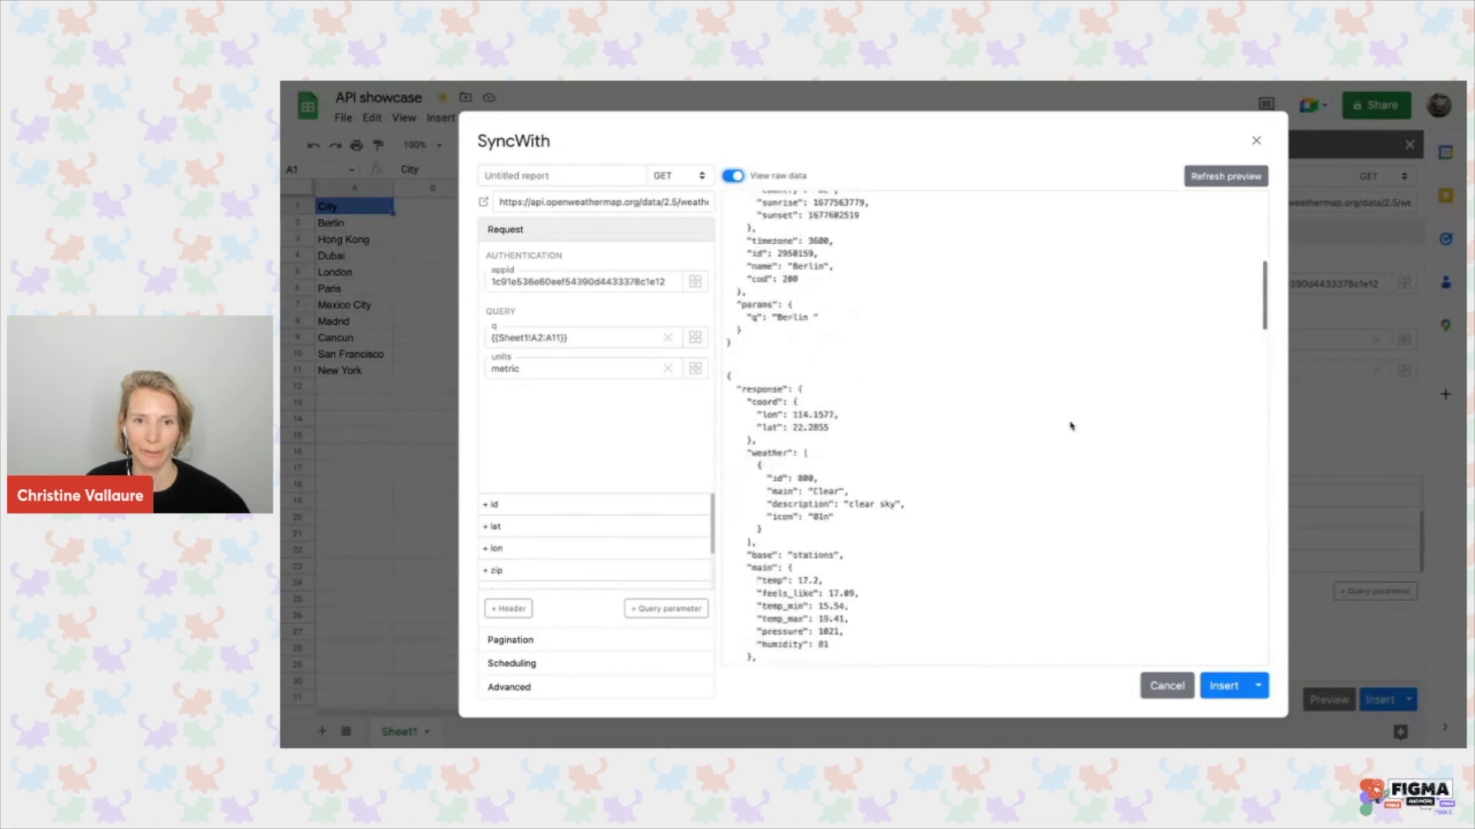
pyautogui.click(732, 178)
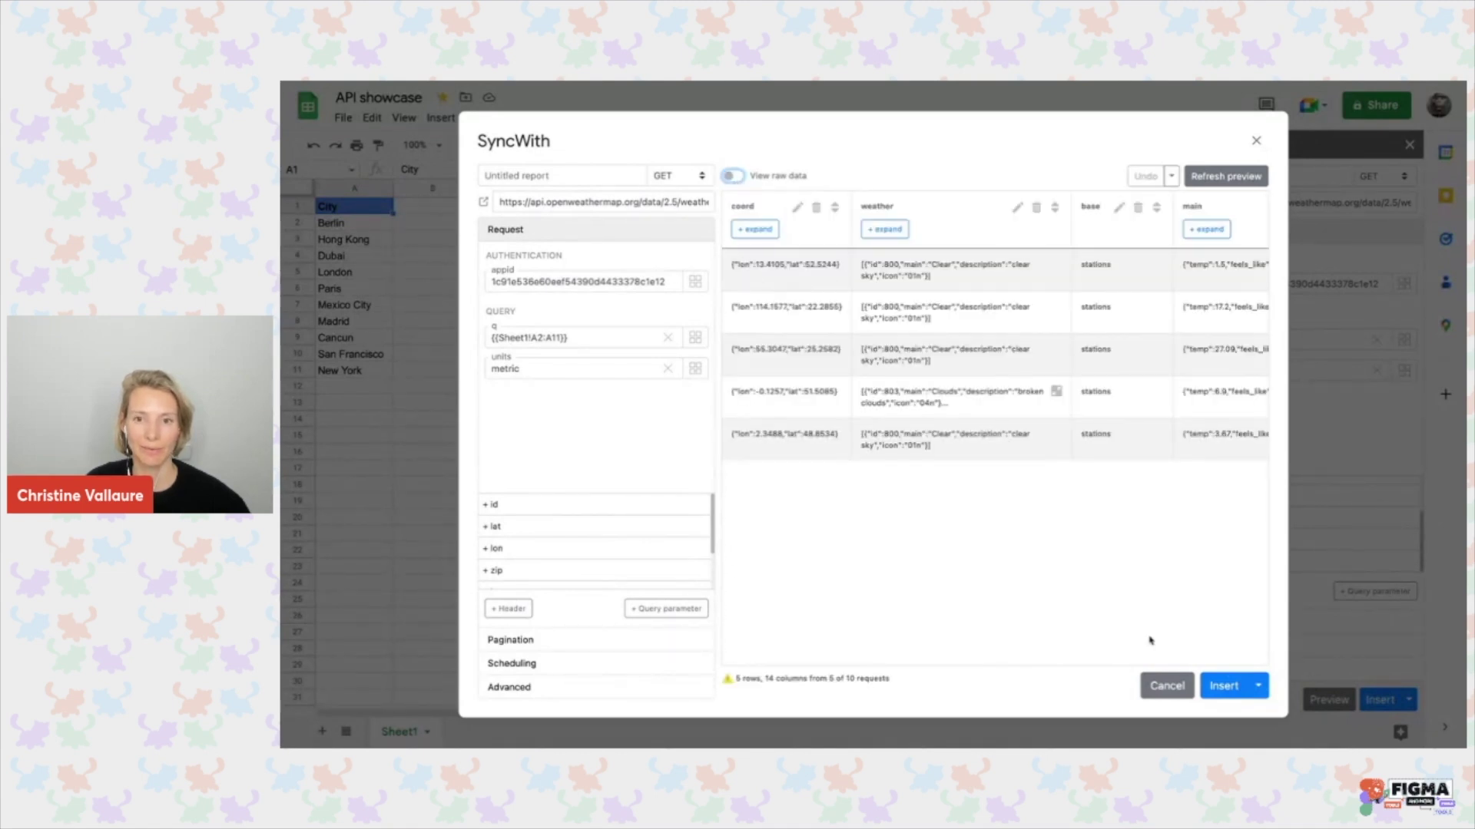
# Expand the coord and weather columns in the preview, keeping only the description among the weather fields.
pyautogui.click(755, 230)
pyautogui.click(993, 228)
pyautogui.click(1014, 284)
pyautogui.hscroll(2, 998, 307)
pyautogui.click(967, 208)
pyautogui.click(981, 209)
pyautogui.click(1139, 216)
# Expand the main column into its temperature and humidity fields and remove the pressure column.
pyautogui.hscroll(2, 1178, 467)
pyautogui.click(1012, 230)
pyautogui.click(1014, 286)
pyautogui.hscroll(3, 1180, 398)
pyautogui.click(1040, 208)
# Insert the weather report into the spreadsheet as a new sheet and review its imported columns.
pyautogui.click(1225, 685)
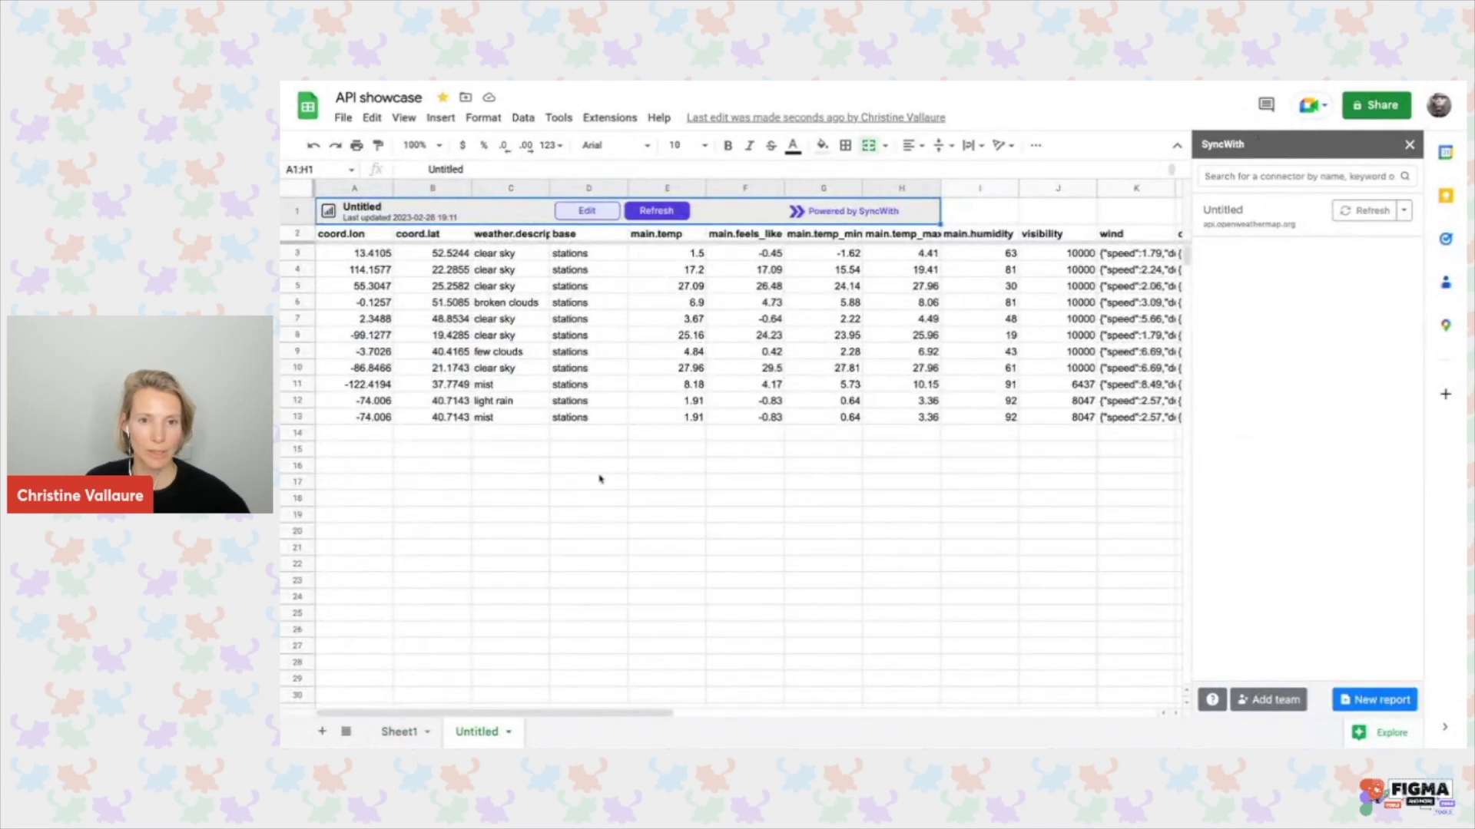
pyautogui.hscroll(4, 503, 354)
pyautogui.hscroll(-4, 503, 354)
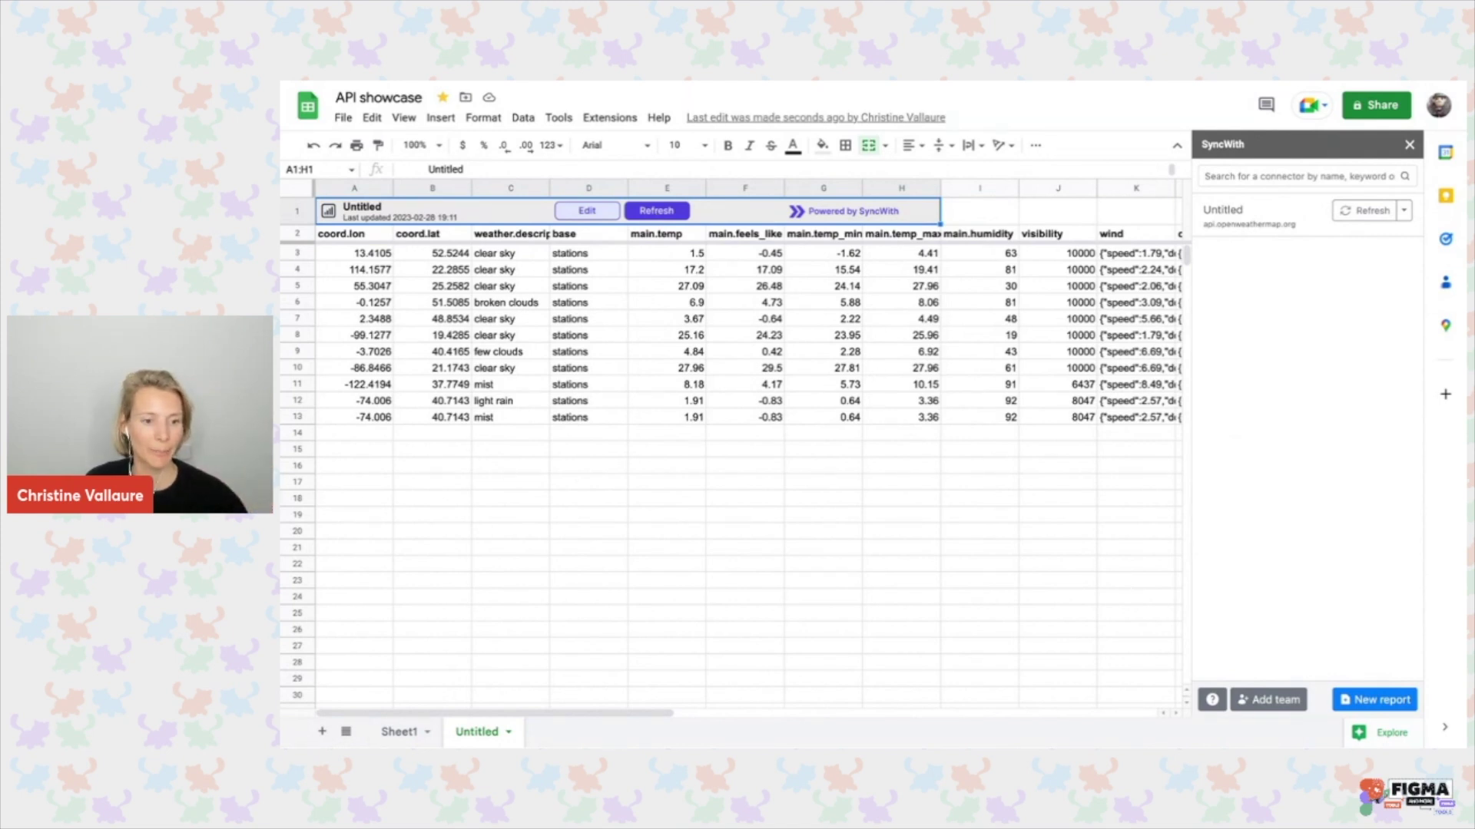
# Compare the city list sheet with the imported weather report sheet.
pyautogui.click(389, 734)
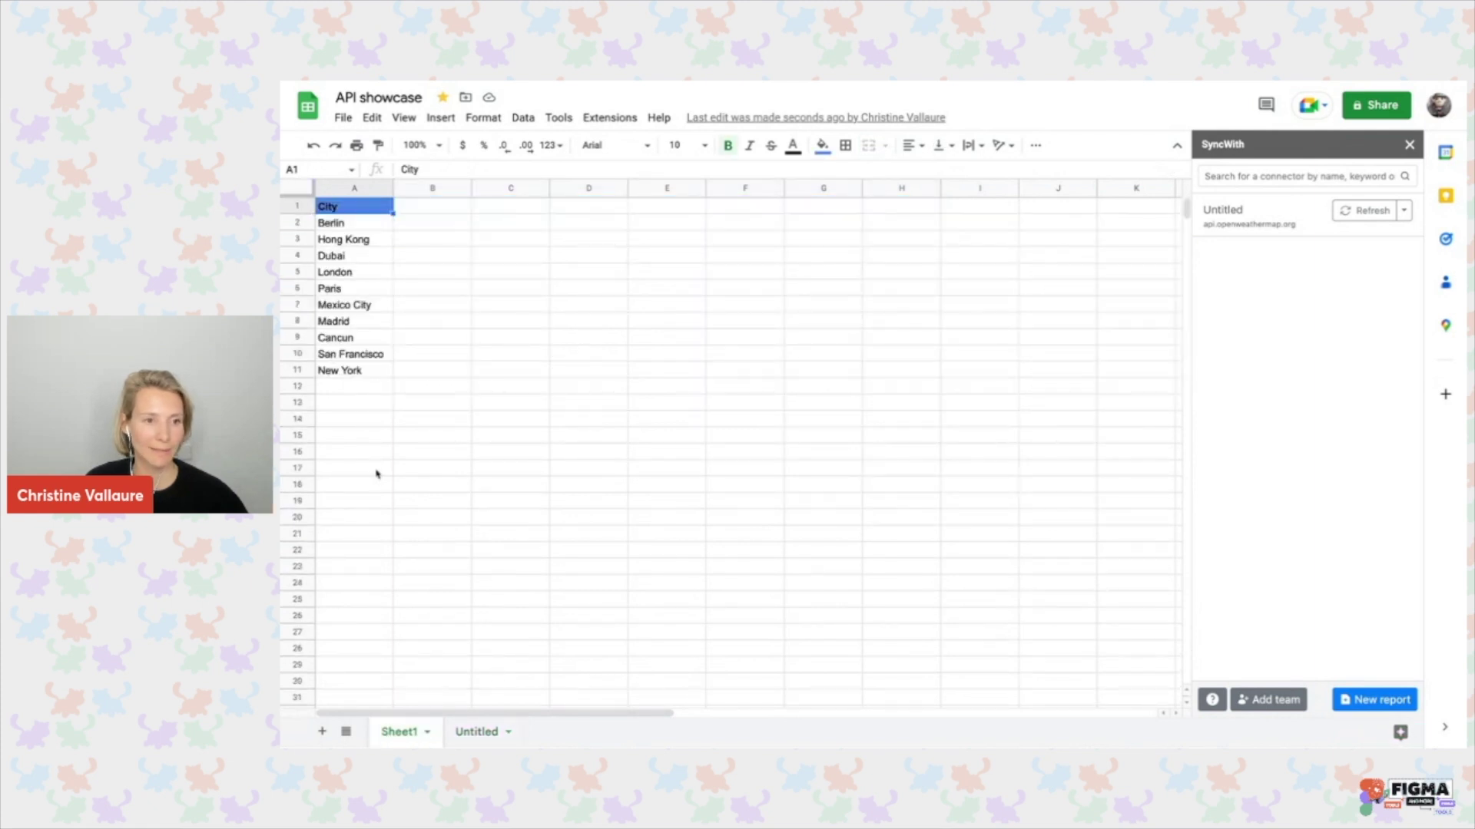
pyautogui.click(483, 734)
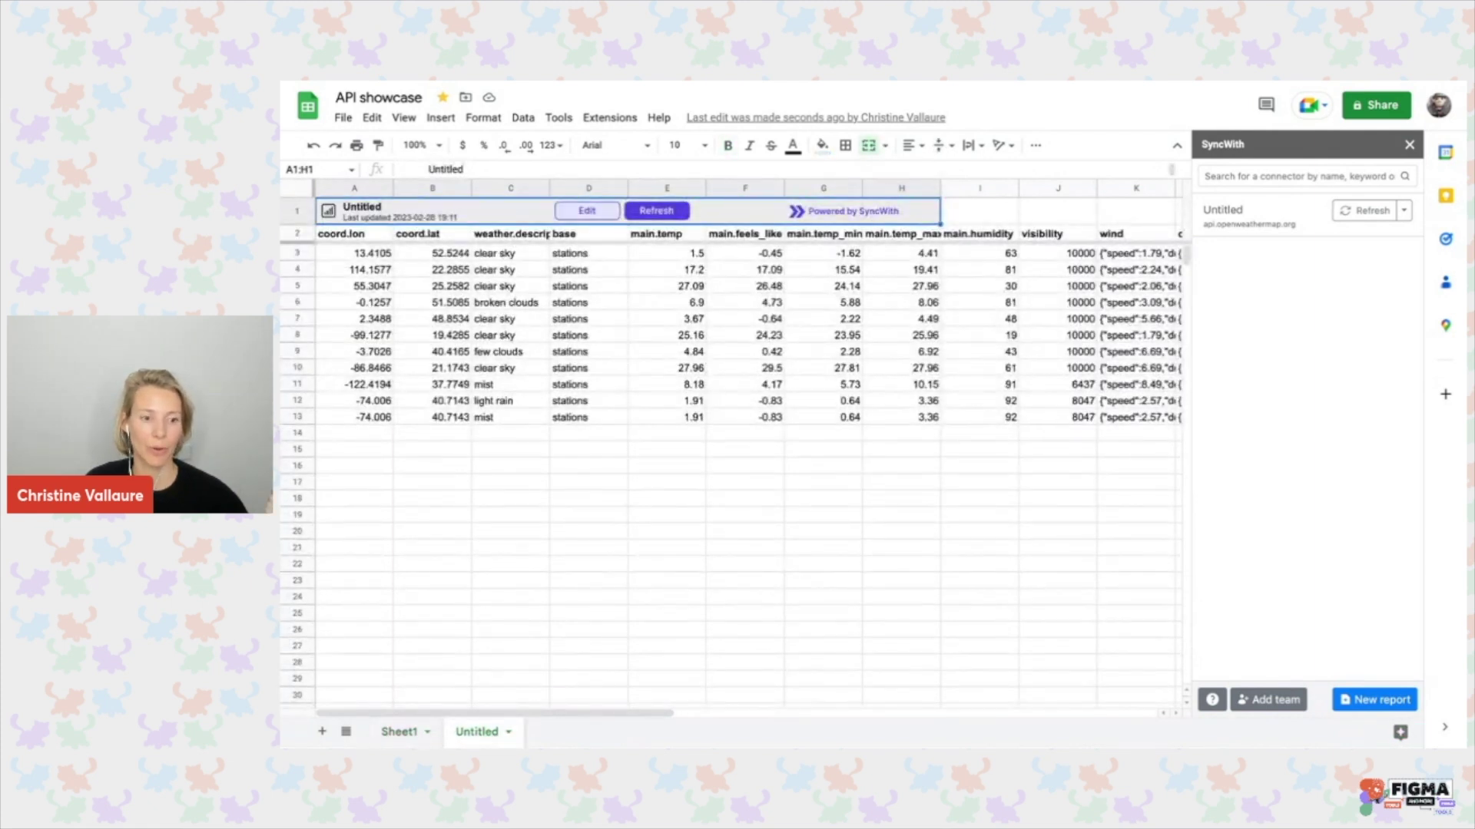
pyautogui.click(402, 732)
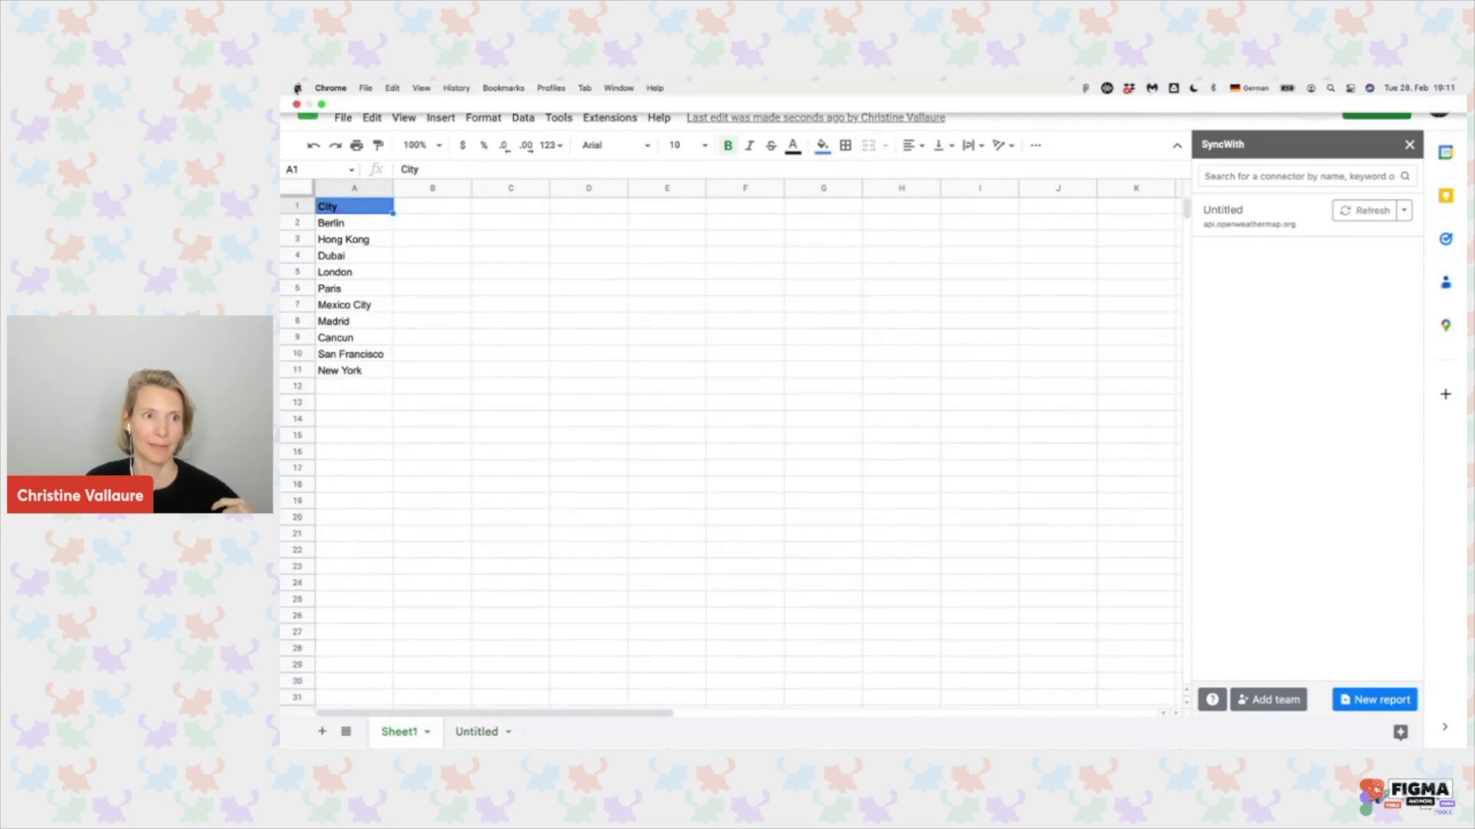
# Switch to Figma and look over the Weather API page's spreadsheet diagrams, original components and weather app screens.
pyautogui.click(323, 104)
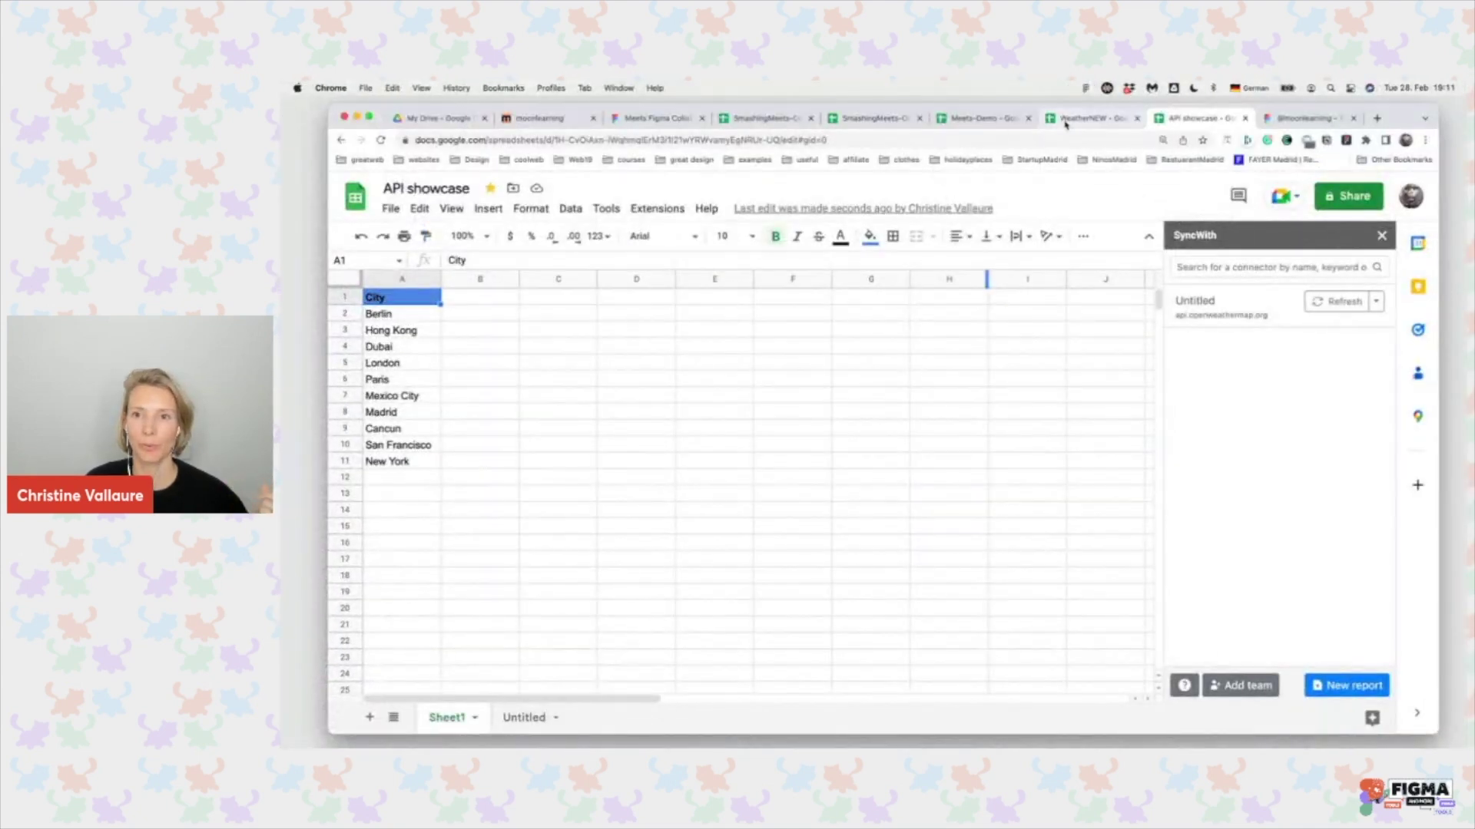
pyautogui.hotkey('ctrl', 'Up')
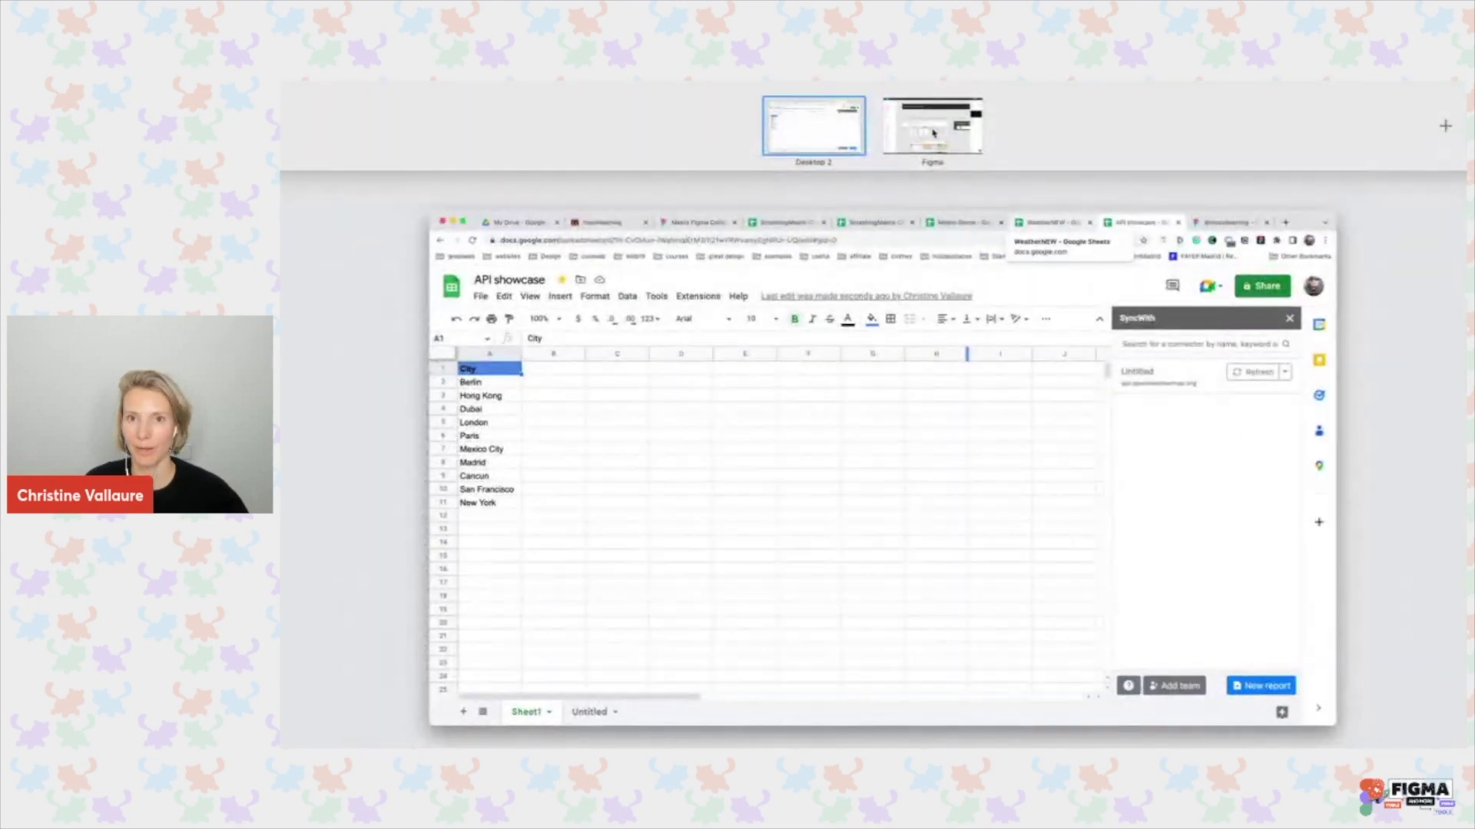
pyautogui.click(933, 133)
pyautogui.scroll(-5, 1122, 527)
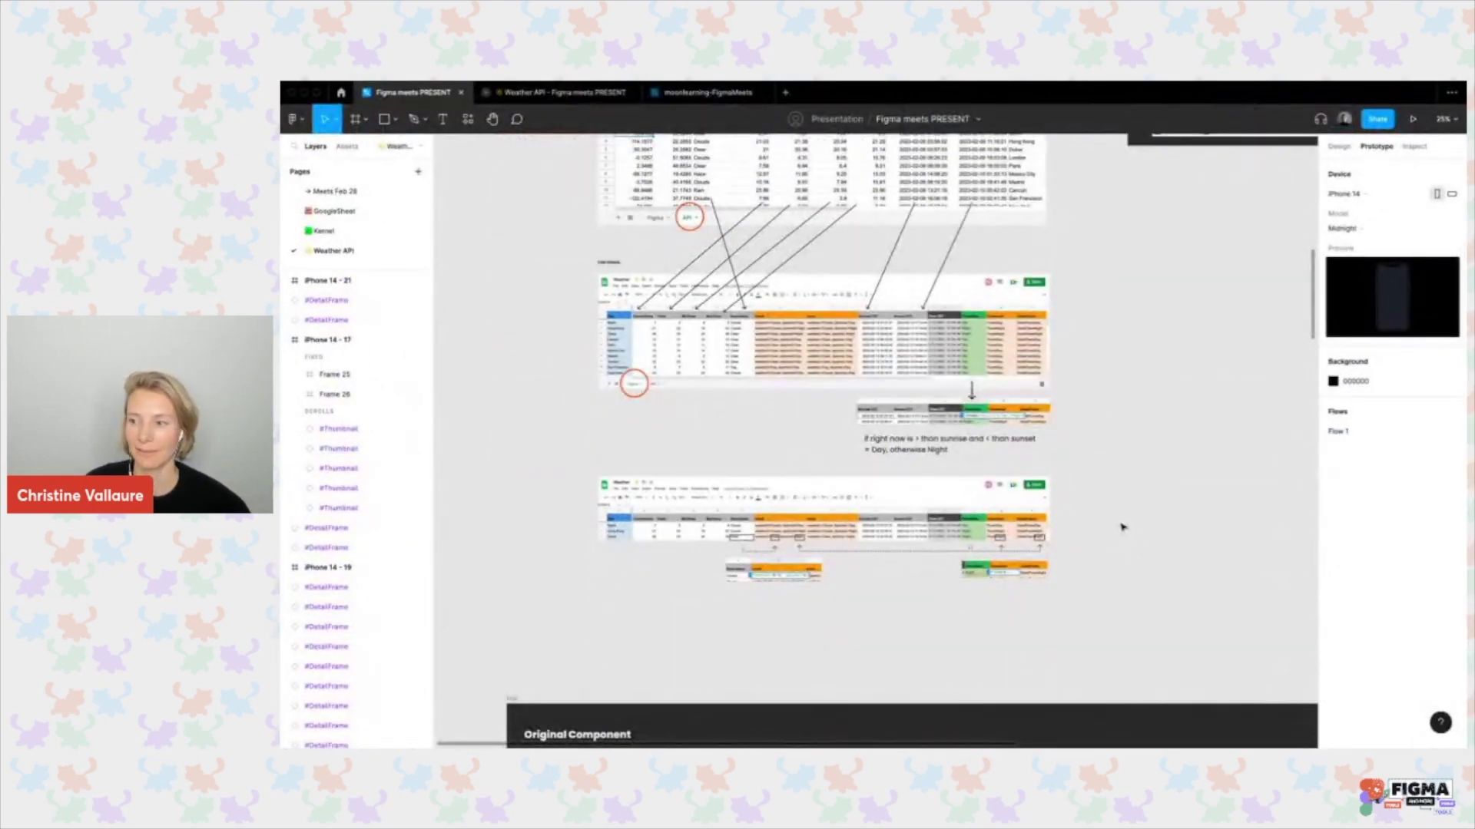
pyautogui.scroll(-3, 1120, 527)
pyautogui.scroll(-8, 1122, 527)
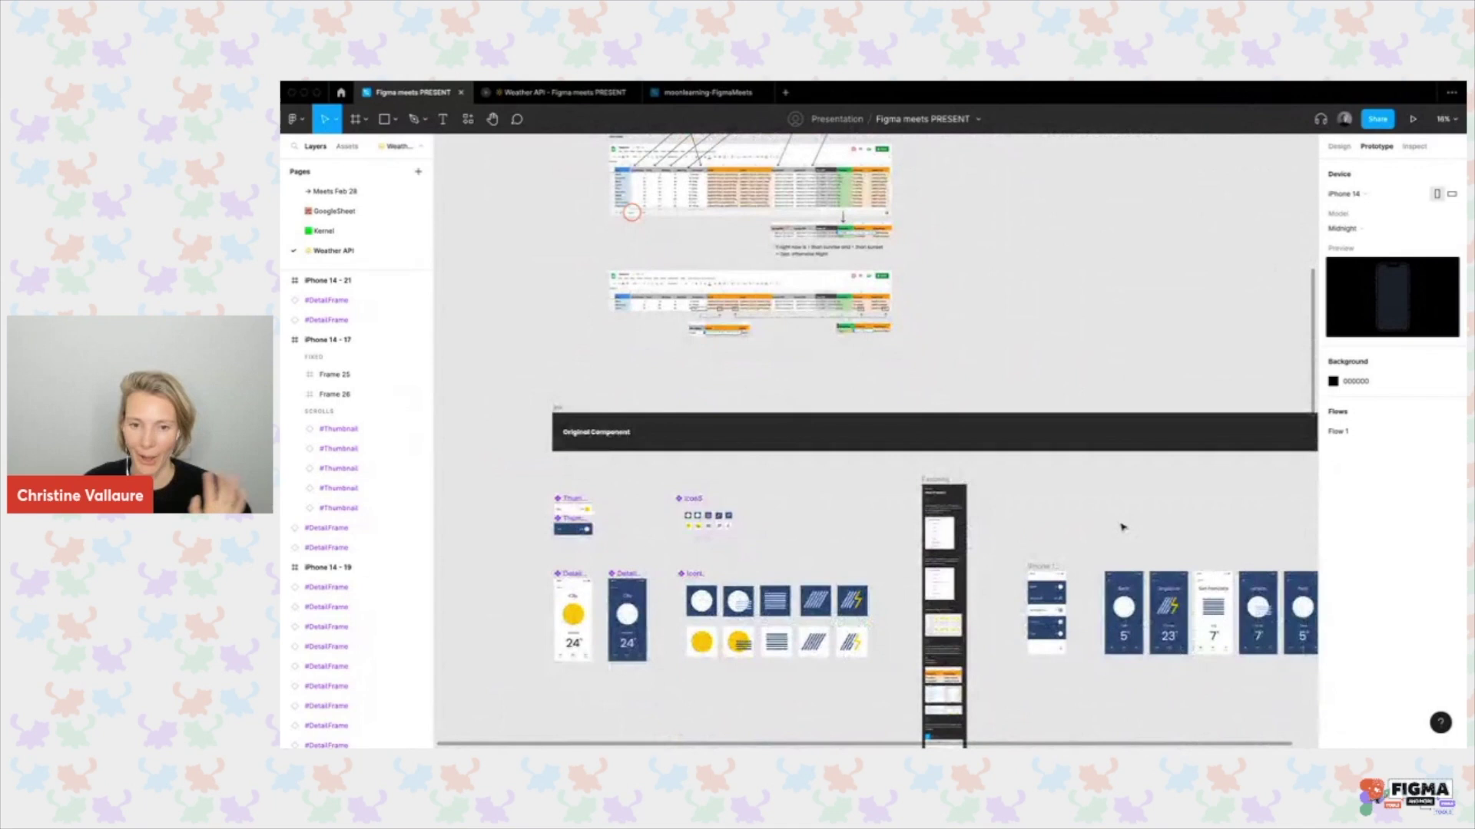
pyautogui.scroll(-5, 1122, 527)
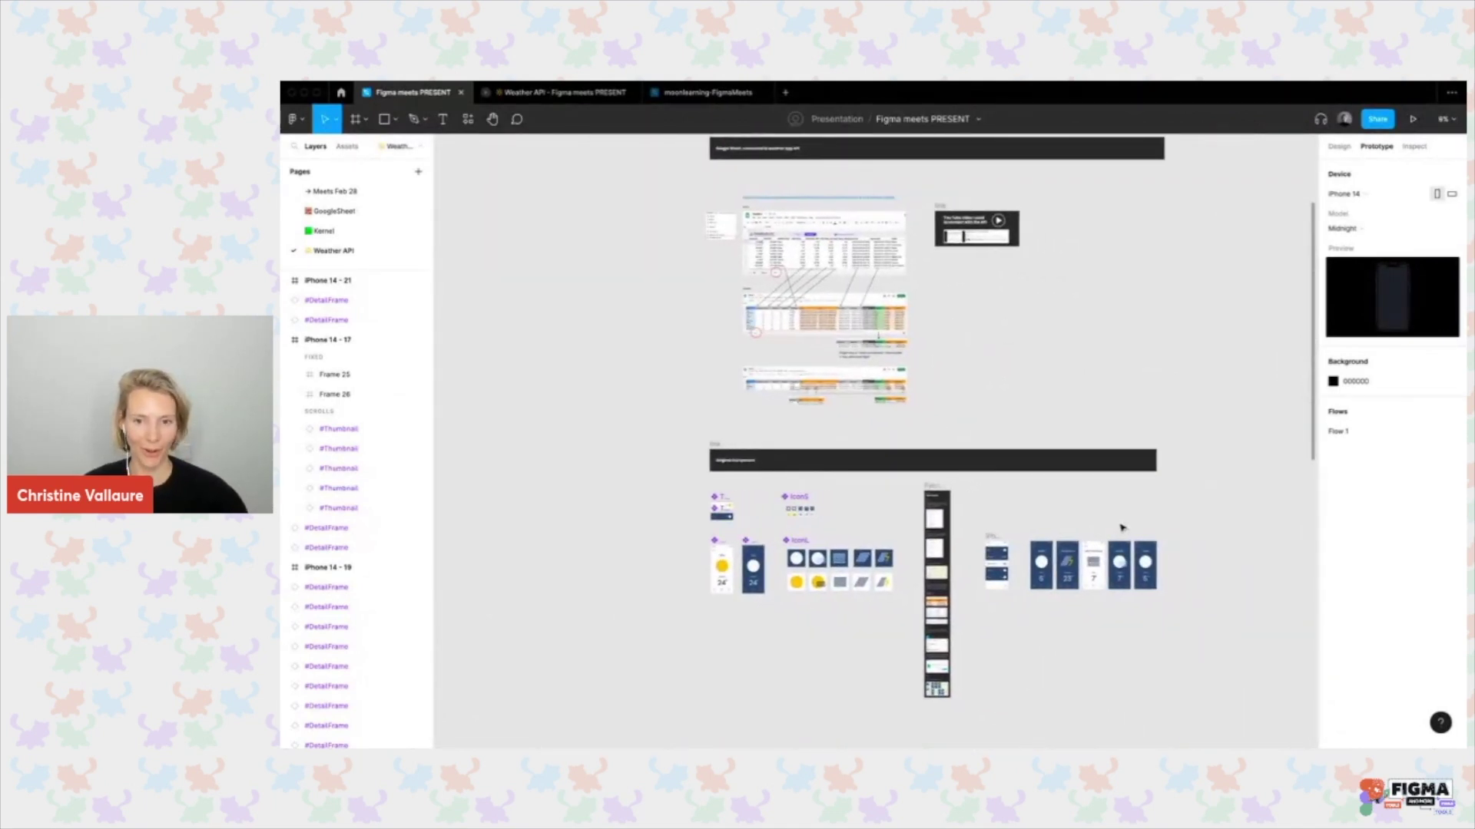
pyautogui.scroll(5, 1030, 320)
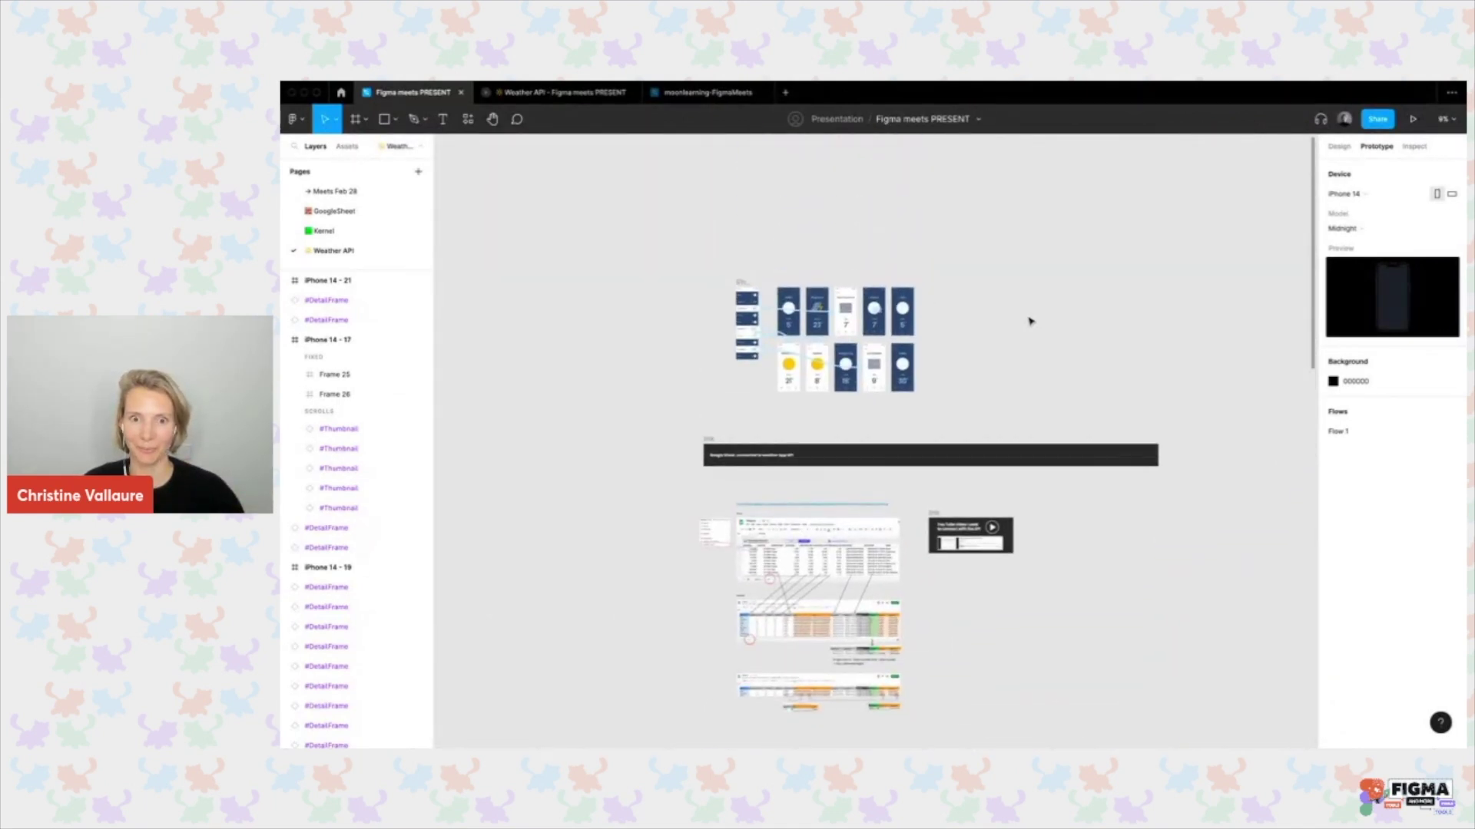
pyautogui.scroll(-2, 1030, 320)
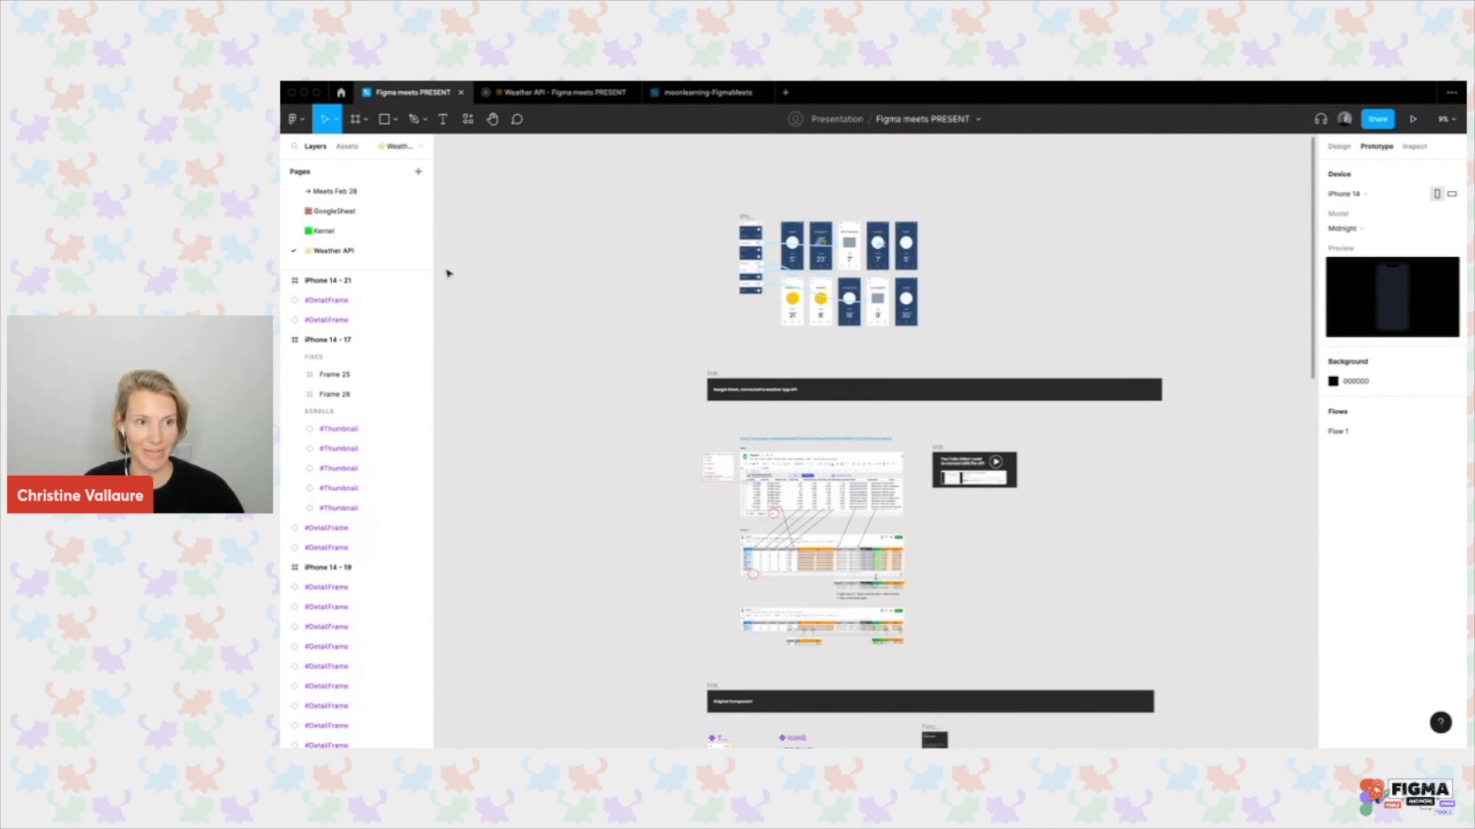
# Publish the moonlearning-FigmaMeets file to the Figma Community under its existing name.
pyautogui.click(711, 93)
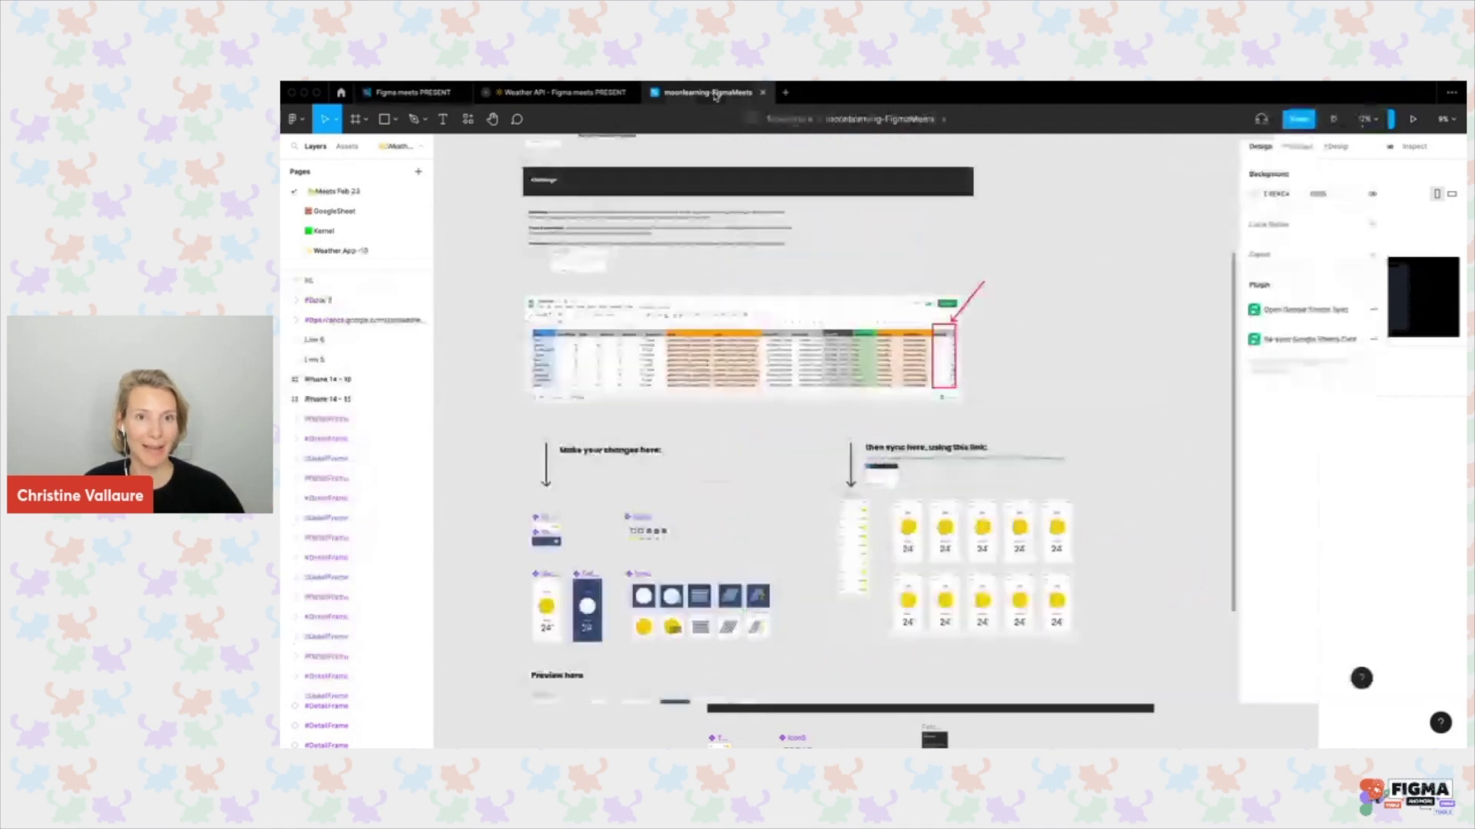
pyautogui.scroll(5, 1041, 377)
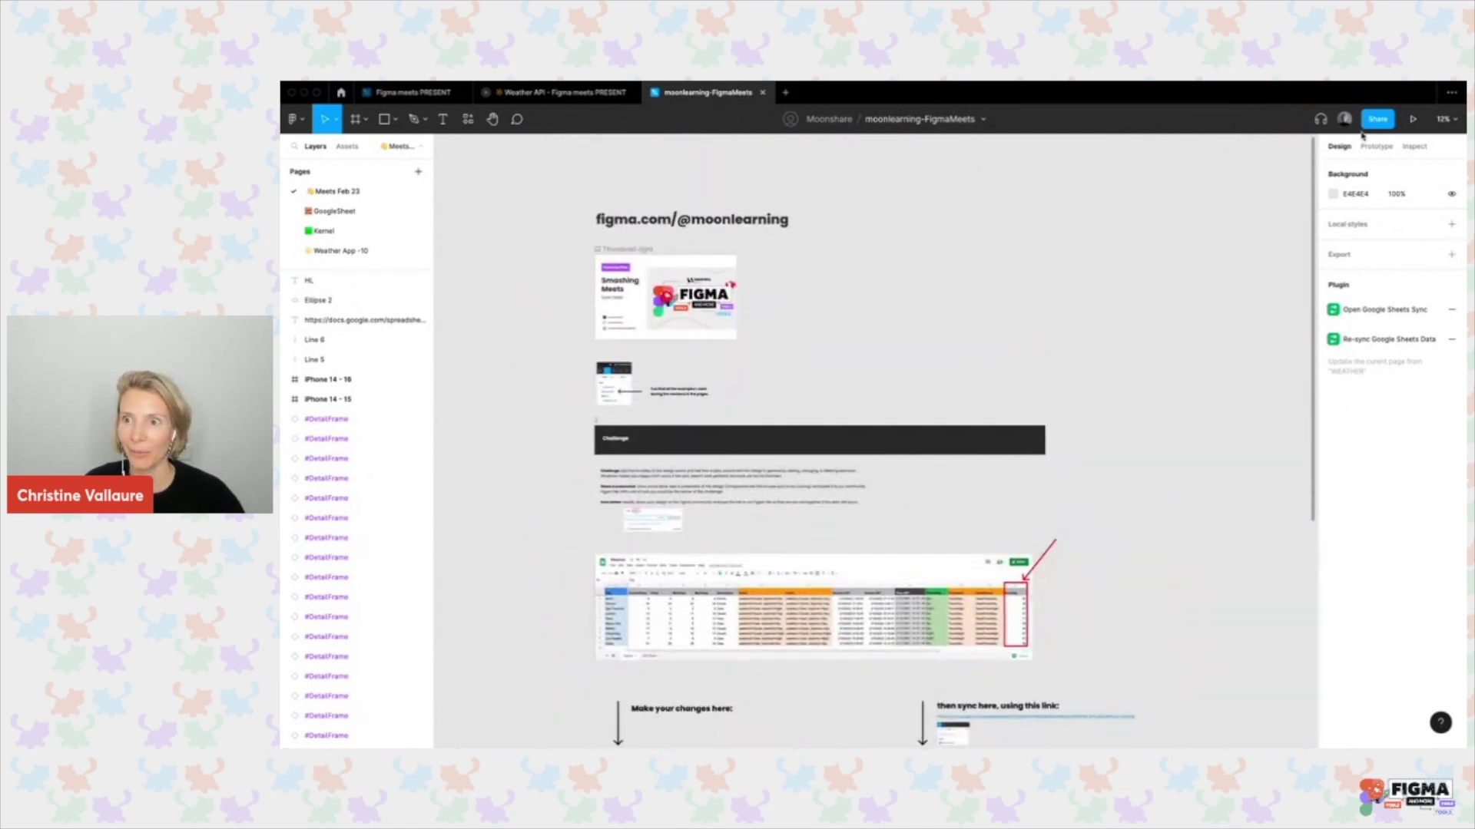
pyautogui.click(1377, 120)
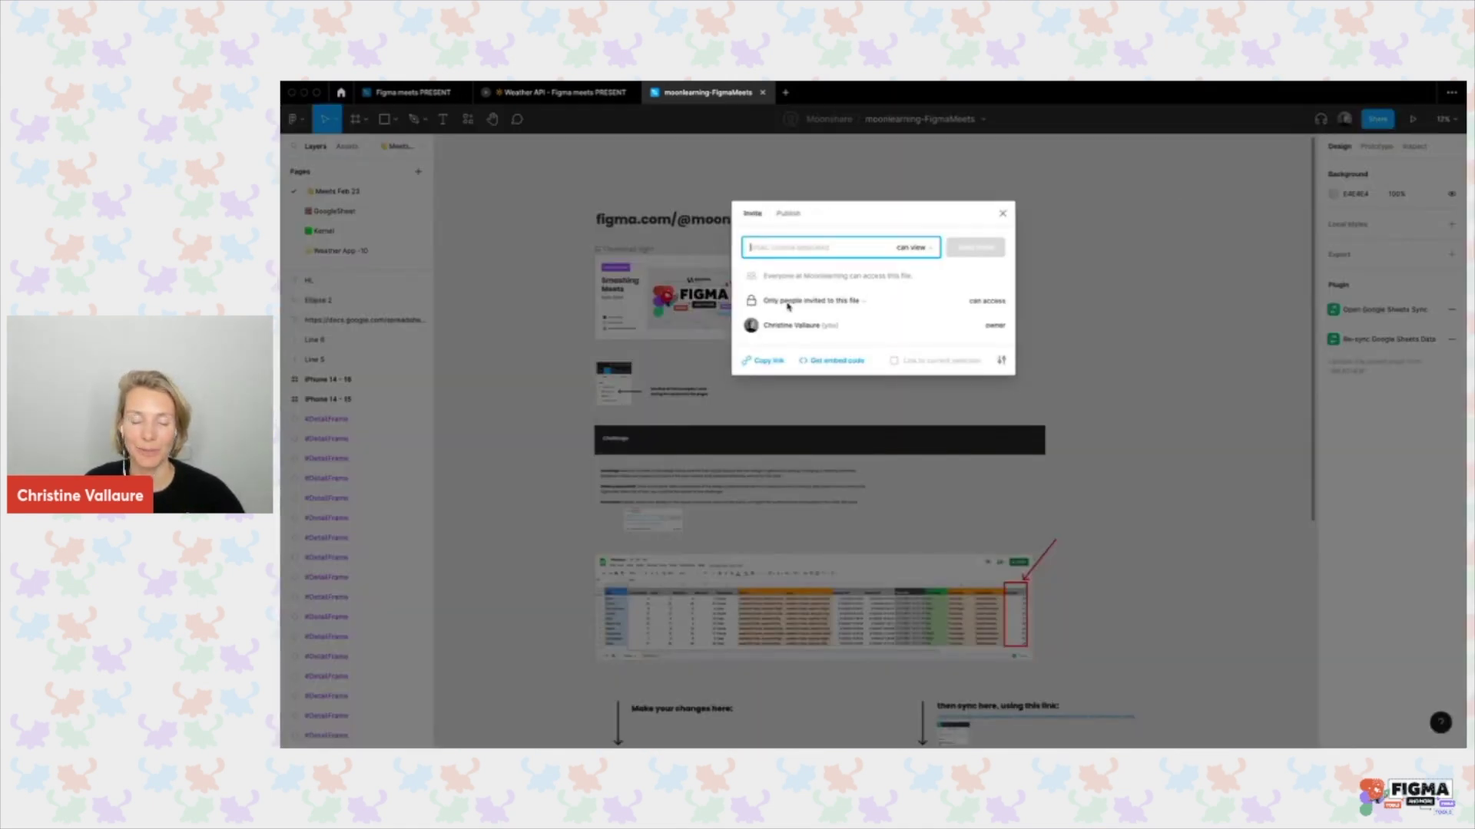
pyautogui.click(789, 215)
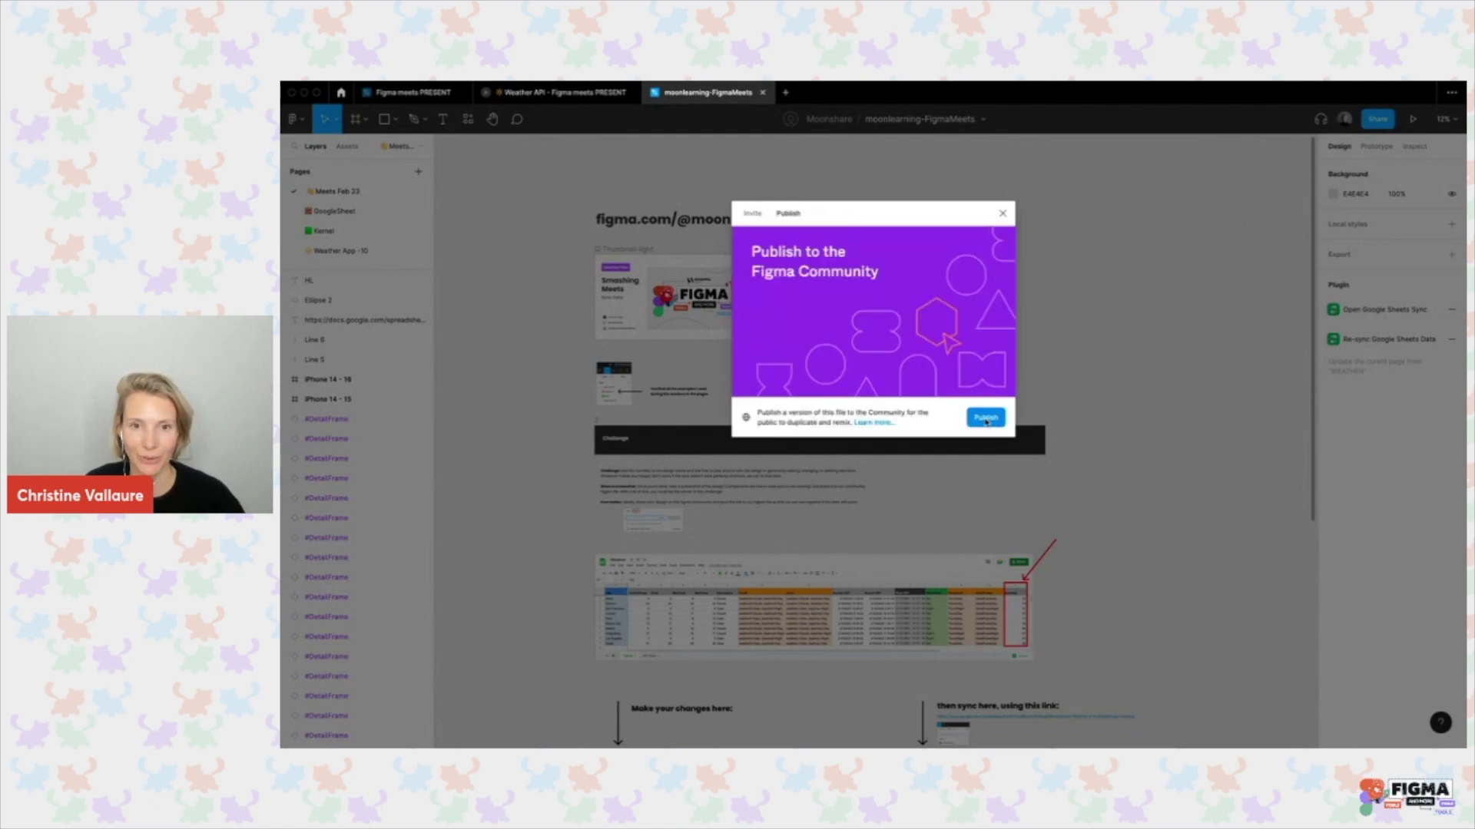
pyautogui.click(986, 420)
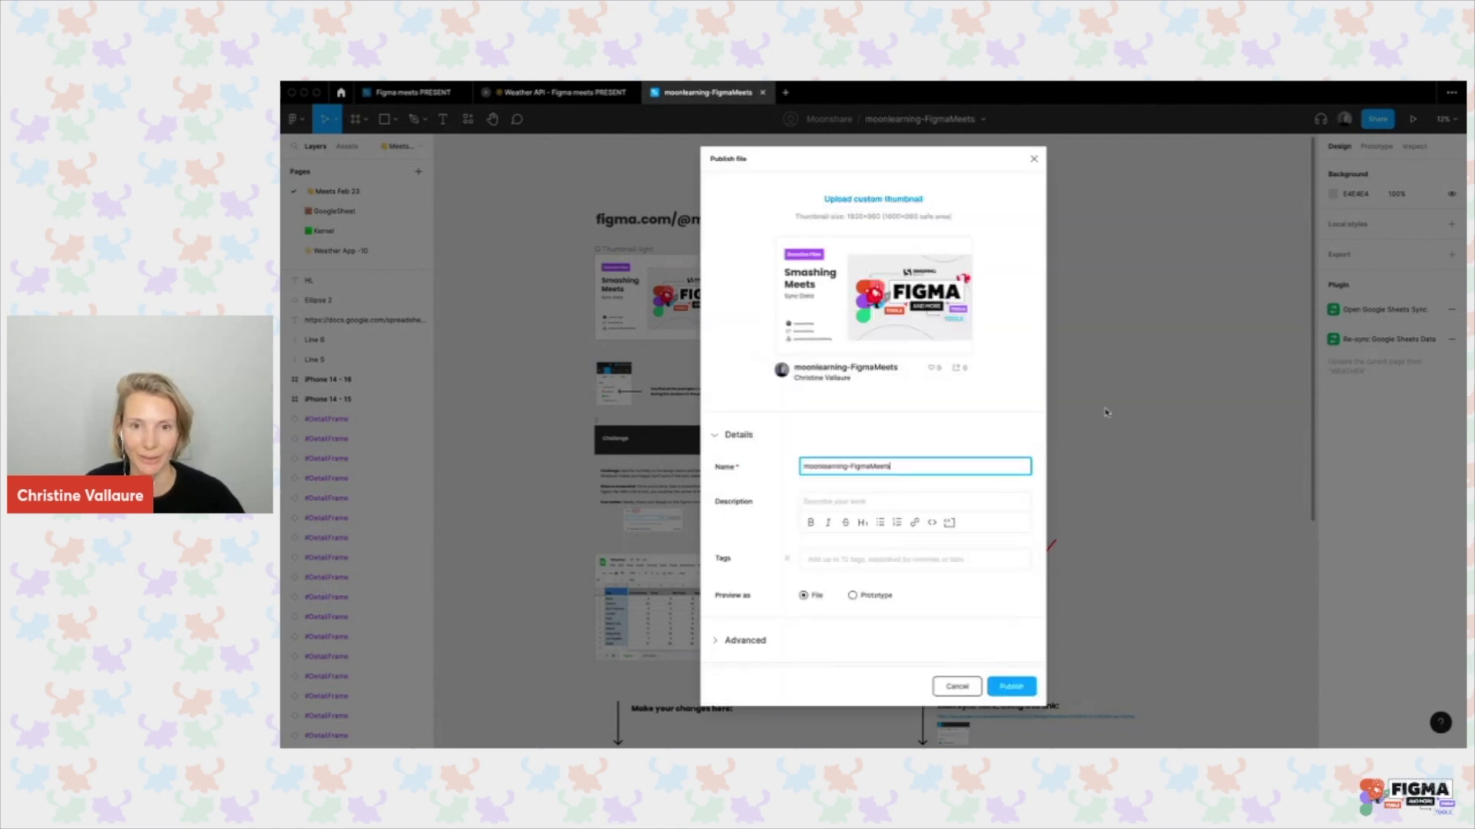
pyautogui.click(1018, 691)
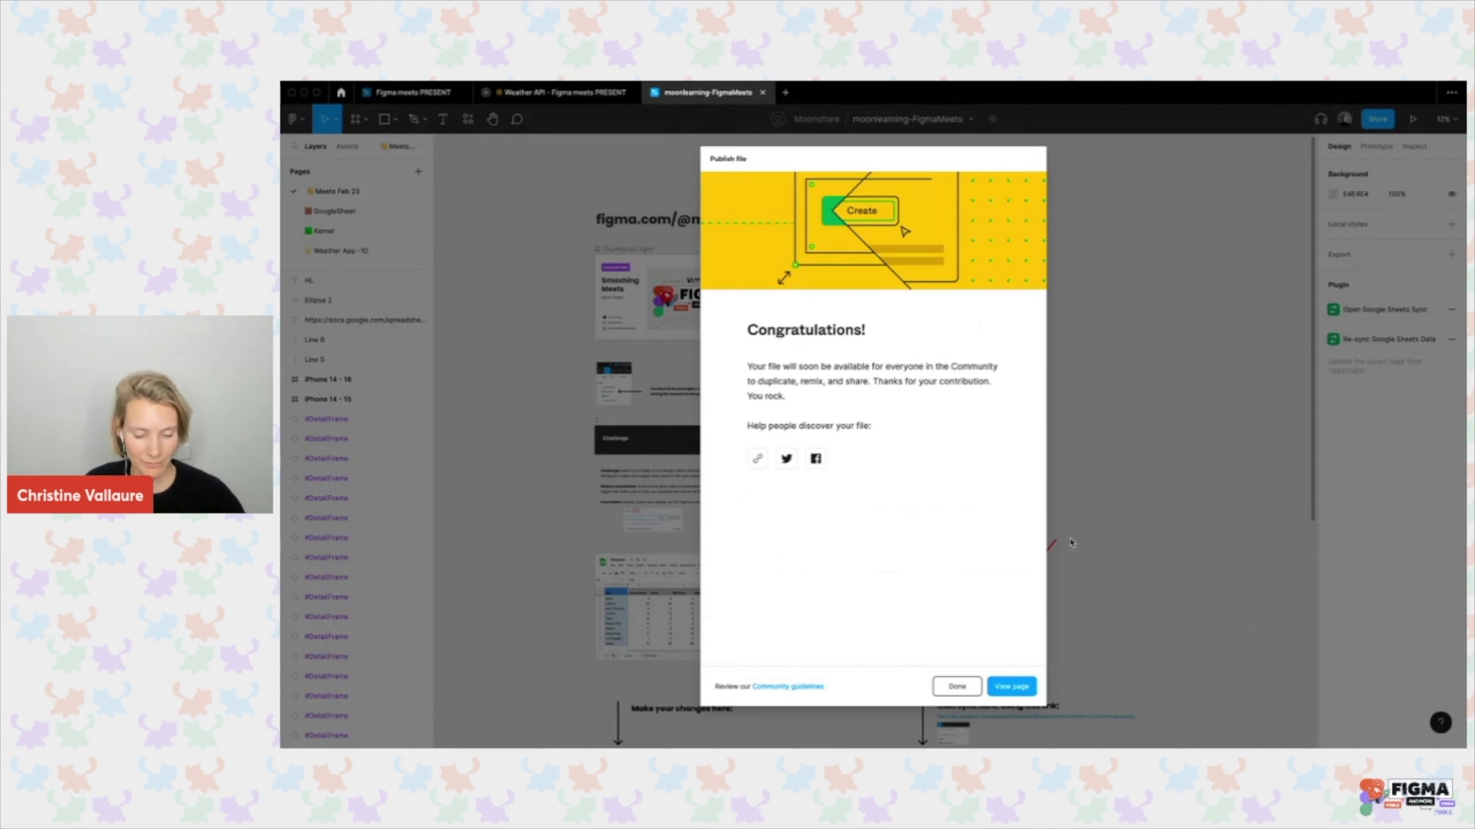
# Switch to the browser and view the moonlearning Community profile through the working file link in the Meets Figma Collab board.
pyautogui.hotkey('ctrl', 'Up')
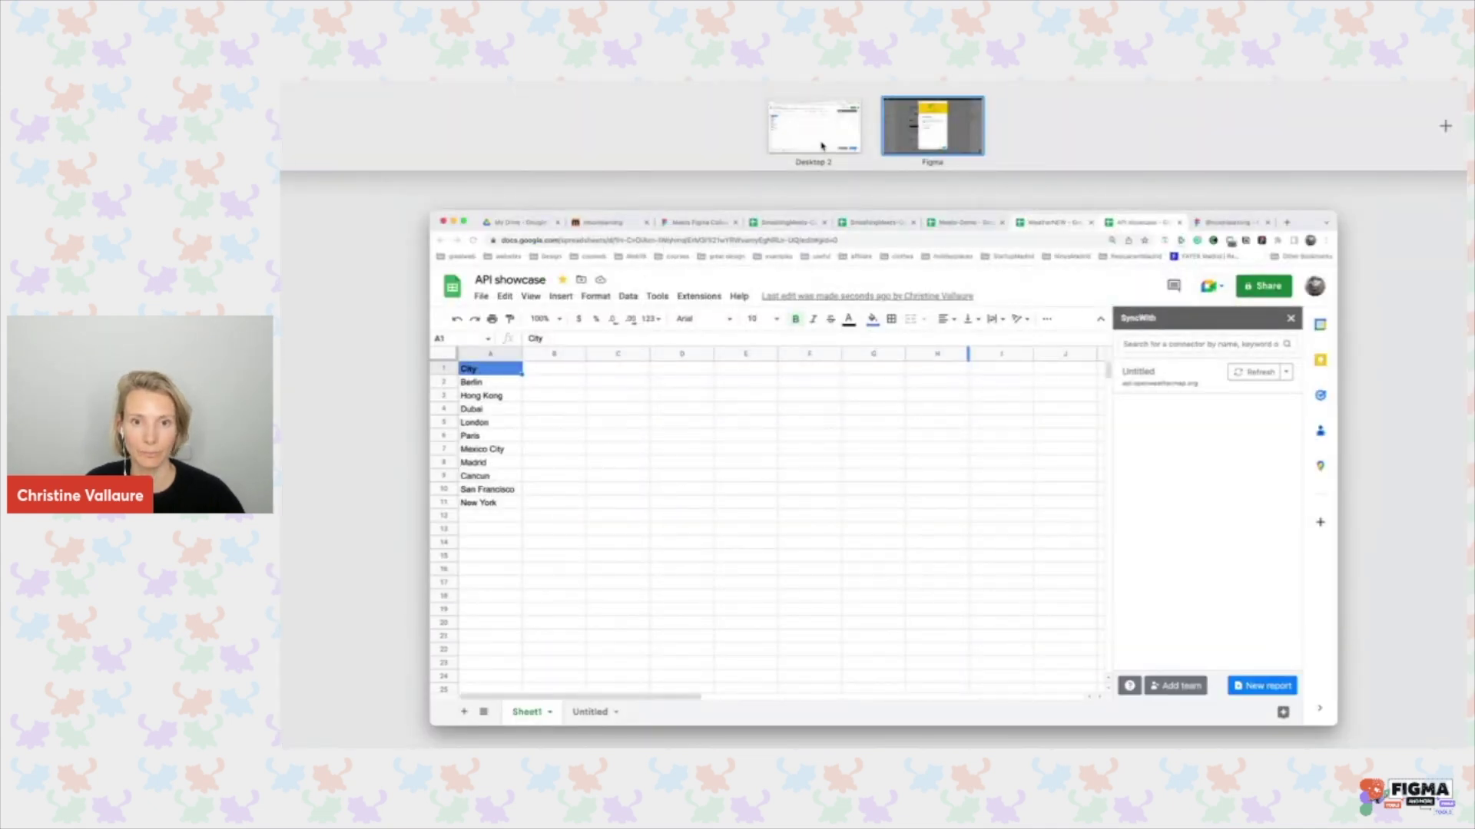
pyautogui.click(822, 146)
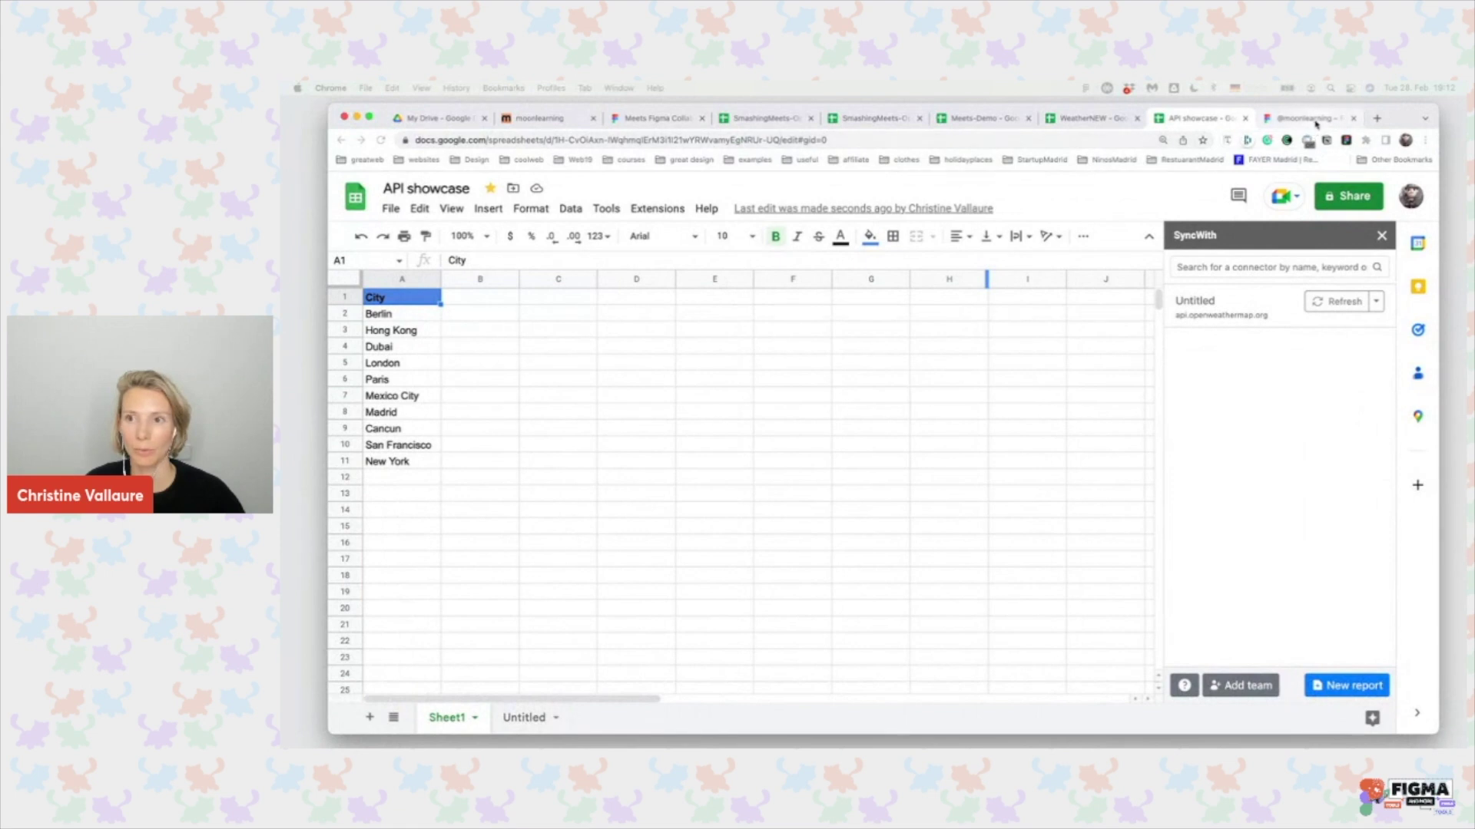
pyautogui.click(1306, 119)
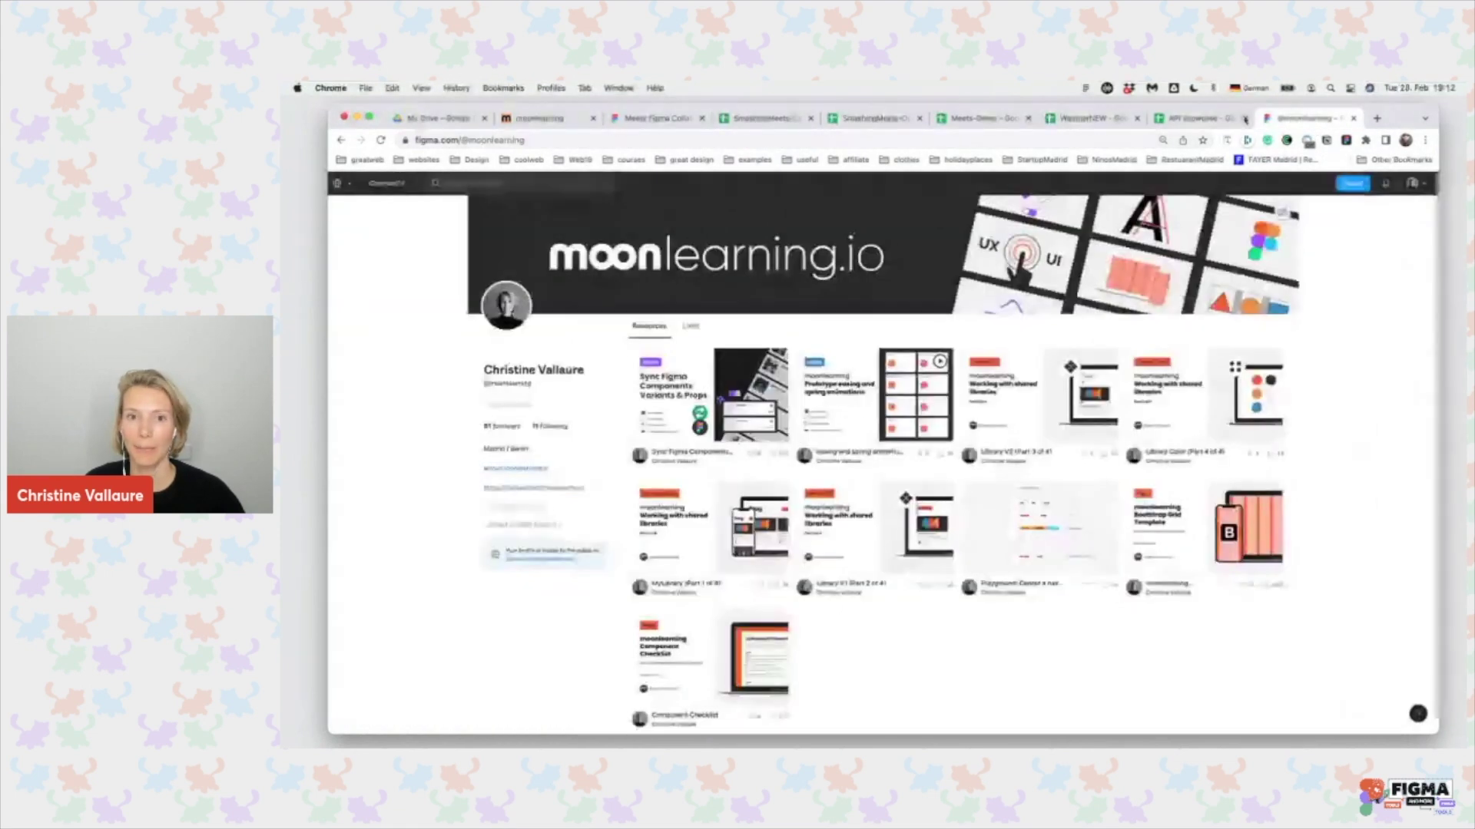
pyautogui.click(656, 118)
pyautogui.click(1212, 500)
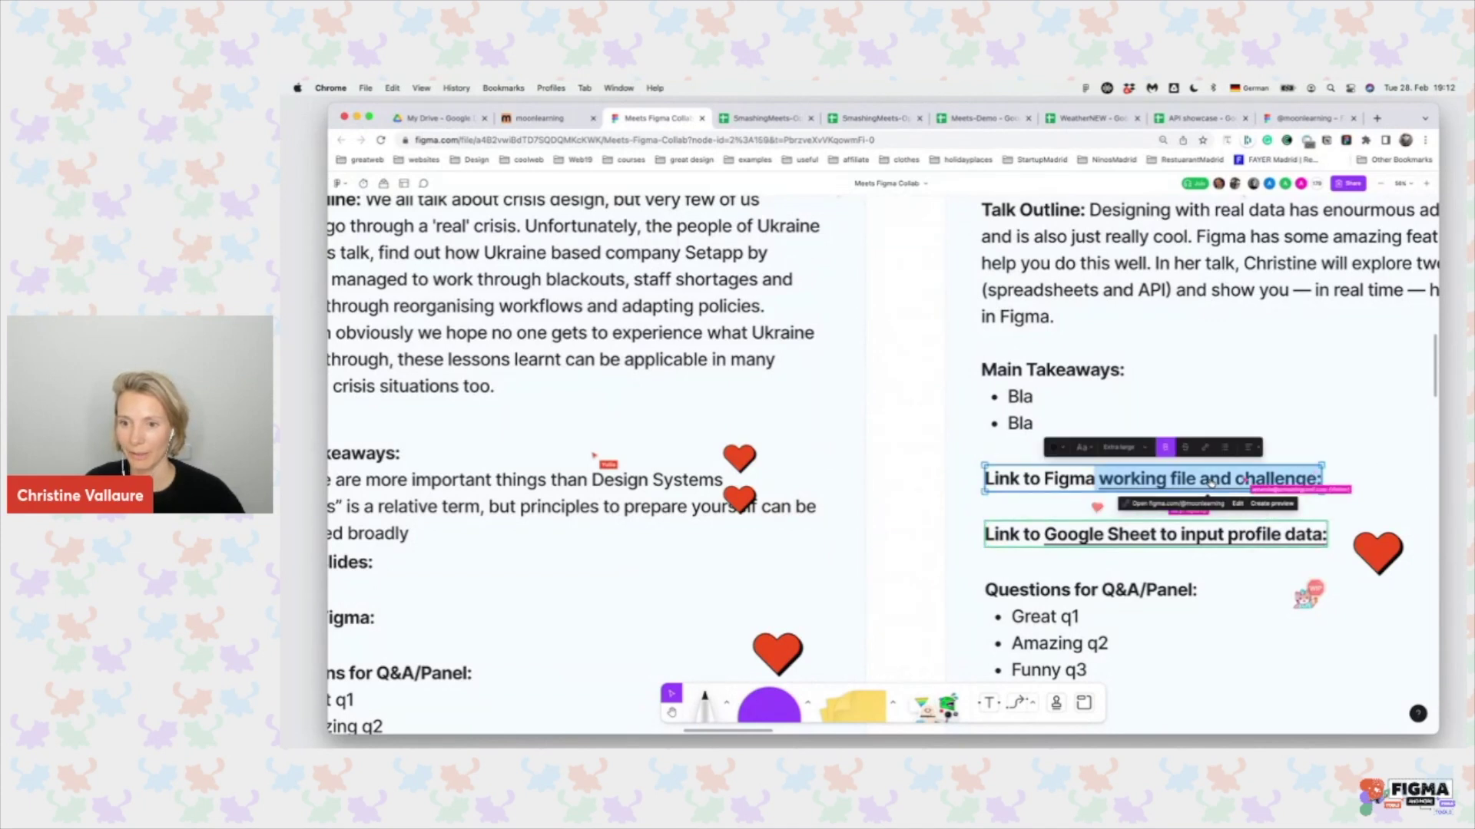
pyautogui.click(1211, 483)
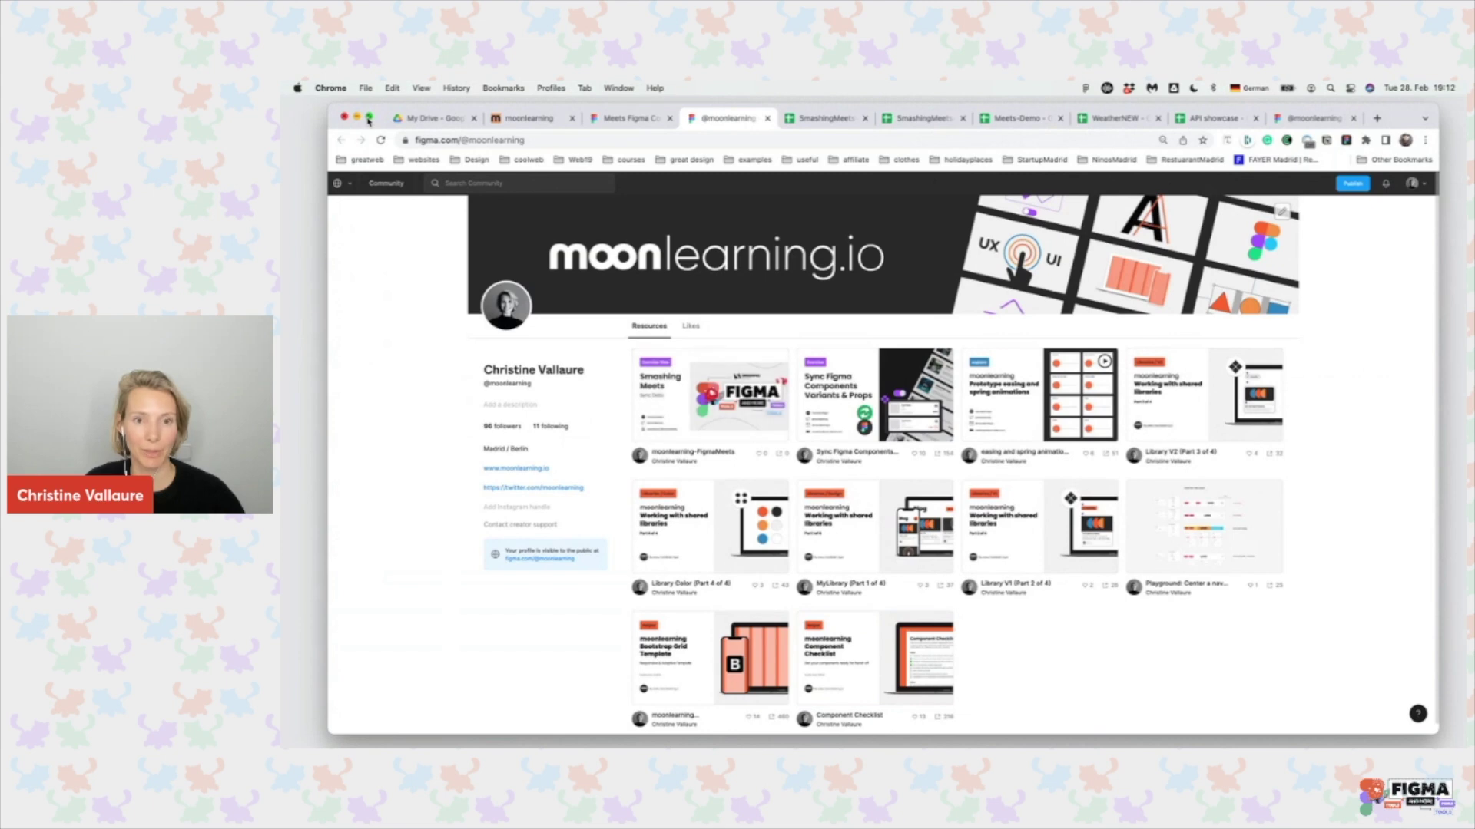
pyautogui.click(369, 117)
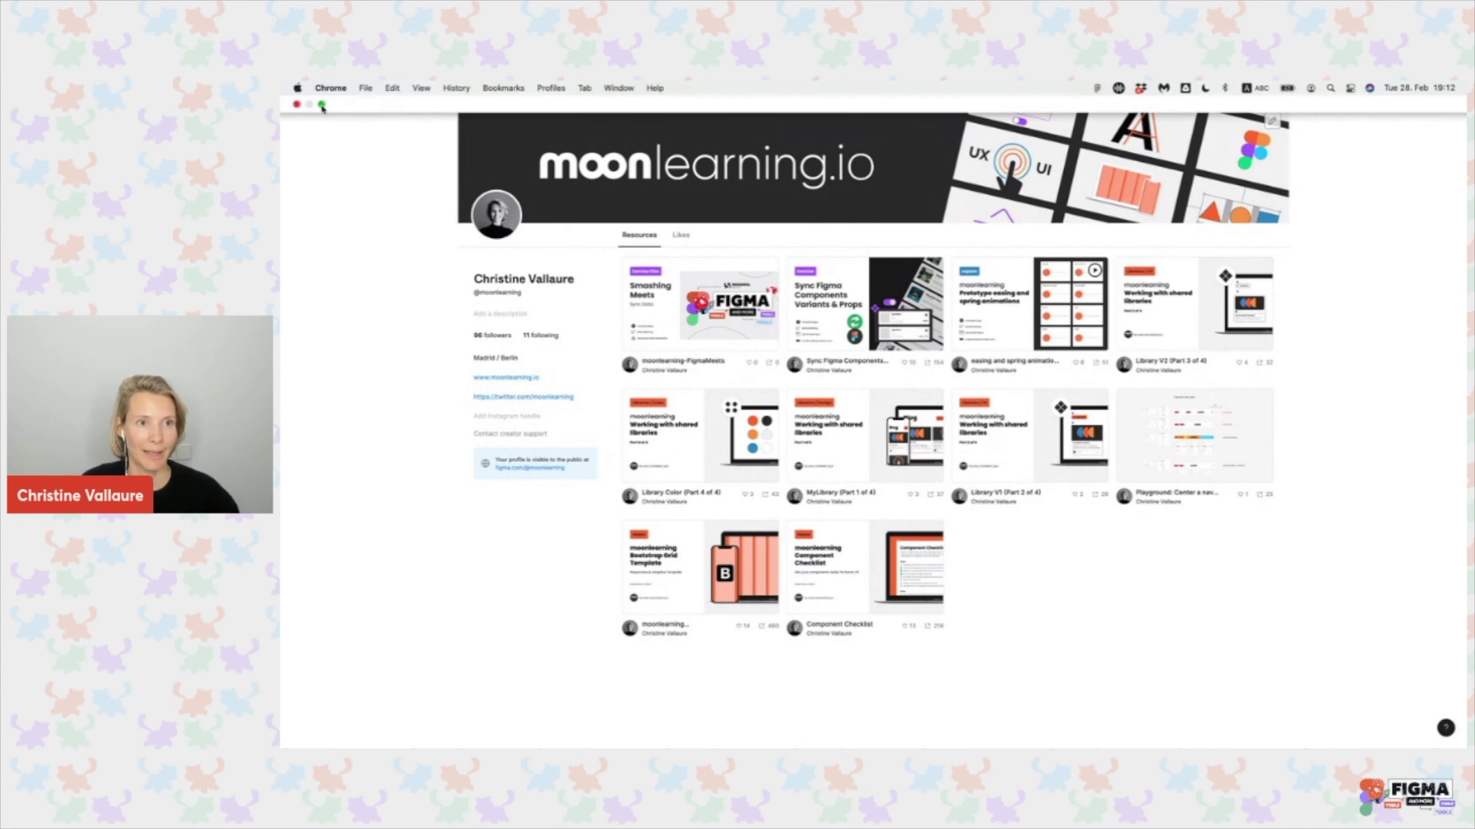
pyautogui.click(322, 105)
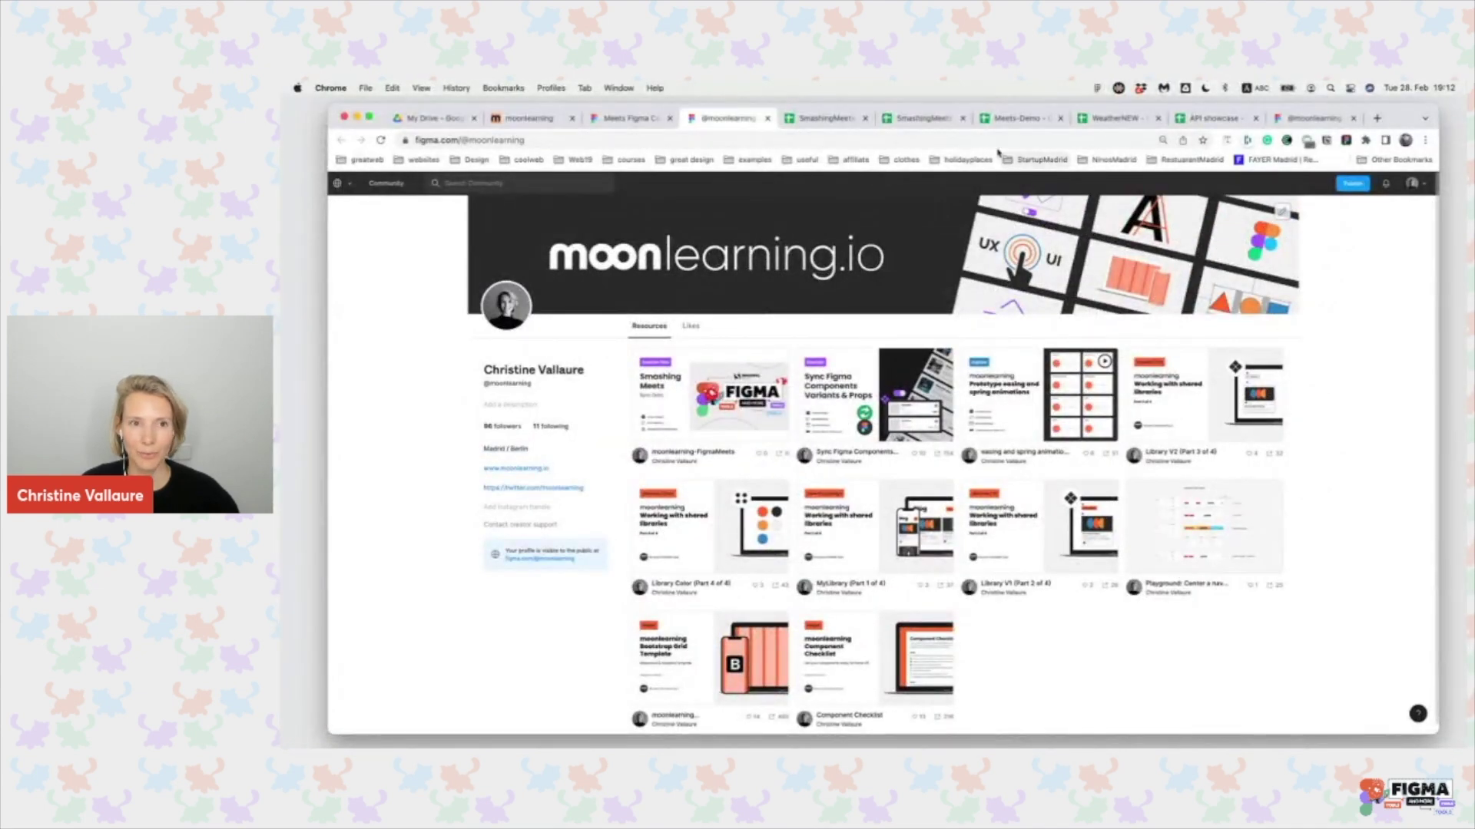
# Revisit the links in the Meets Figma Collab board, switch back to Figma and dismiss the publishing confirmation.
pyautogui.click(628, 119)
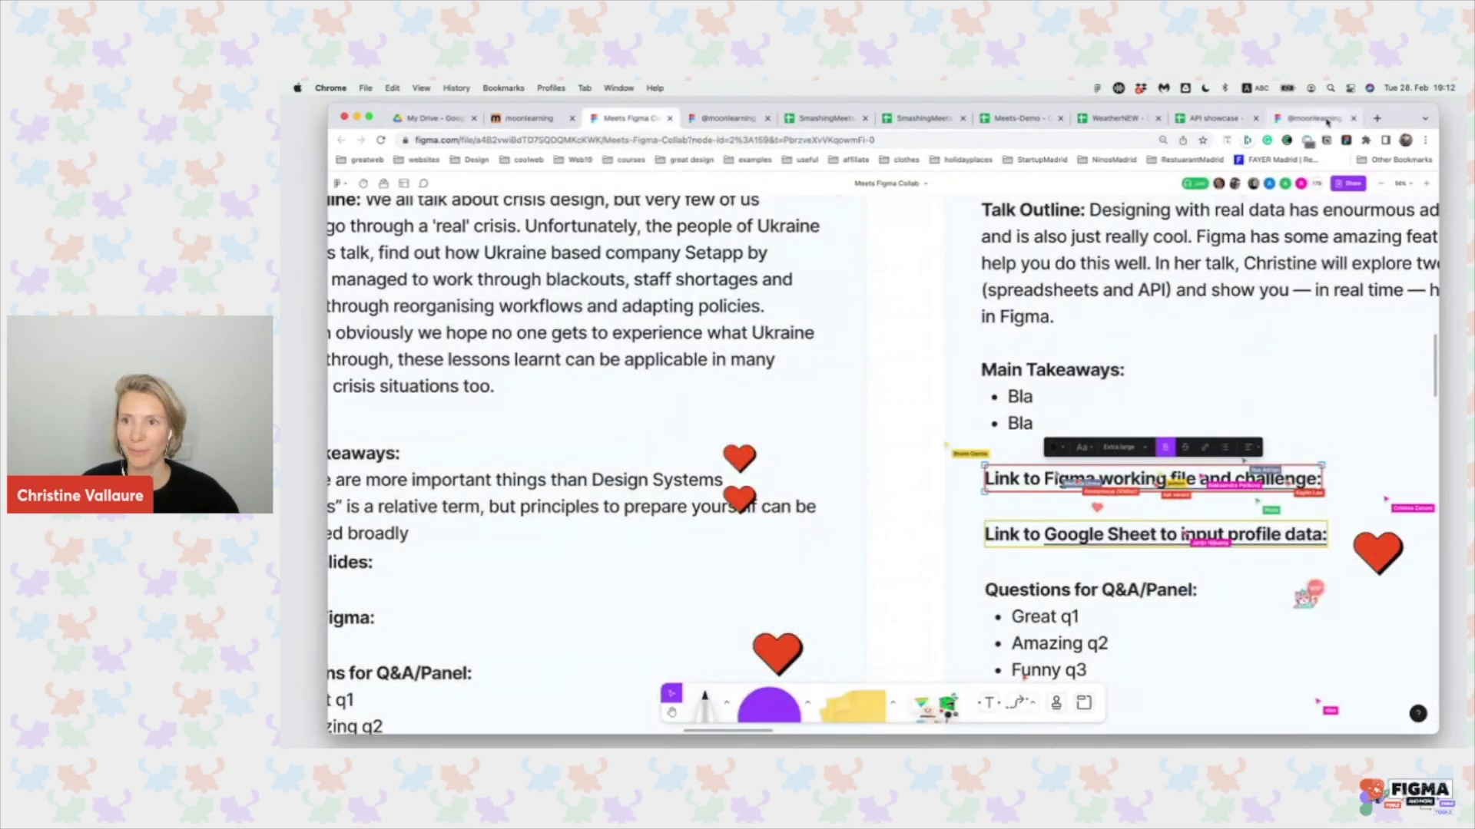
pyautogui.moveTo(1402, 121); pyautogui.dragTo(1397, 126)
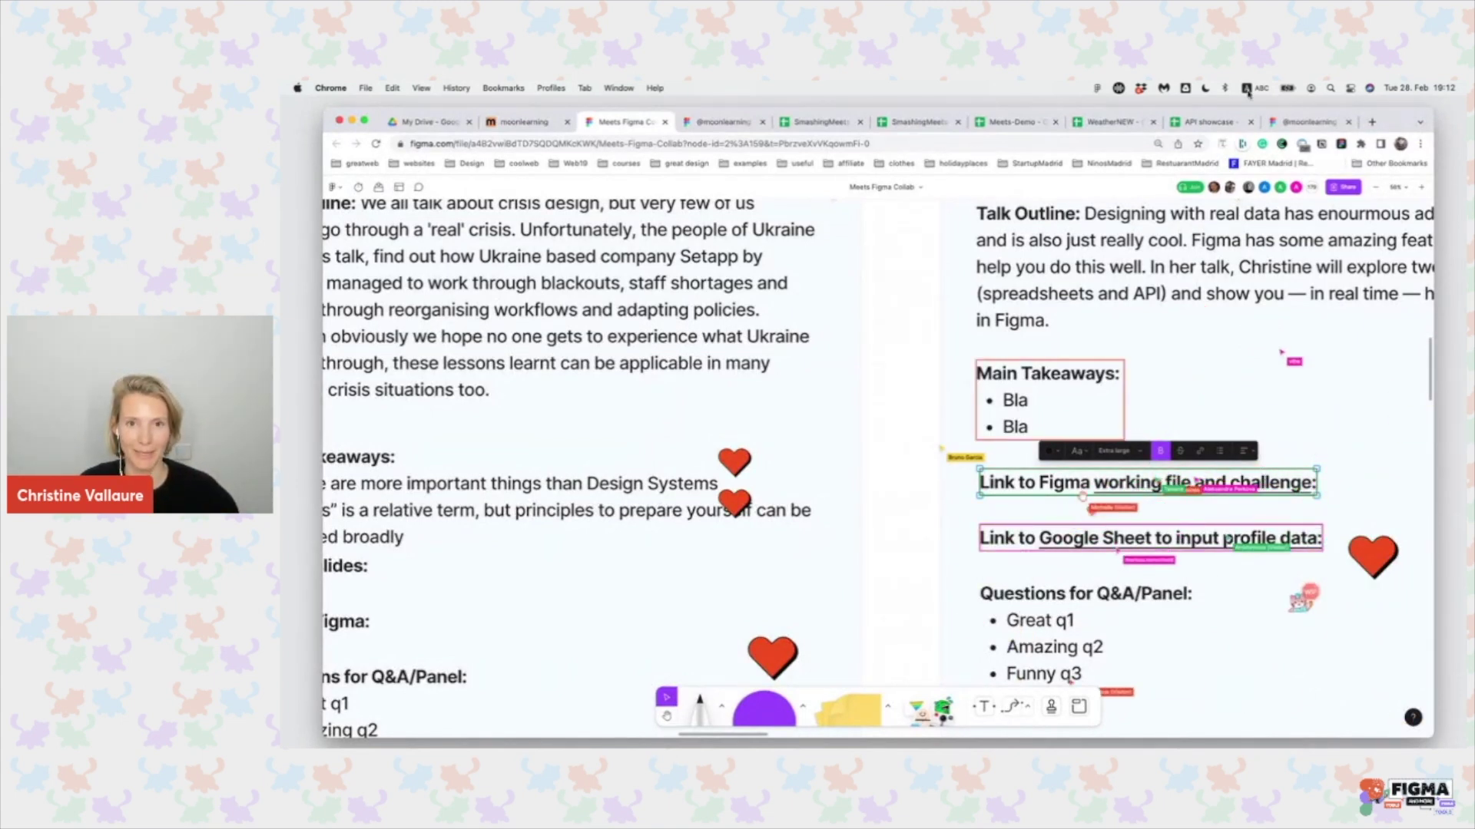
pyautogui.hotkey('ctrl', 'Up')
pyautogui.hotkey('ctrl', 'Right')
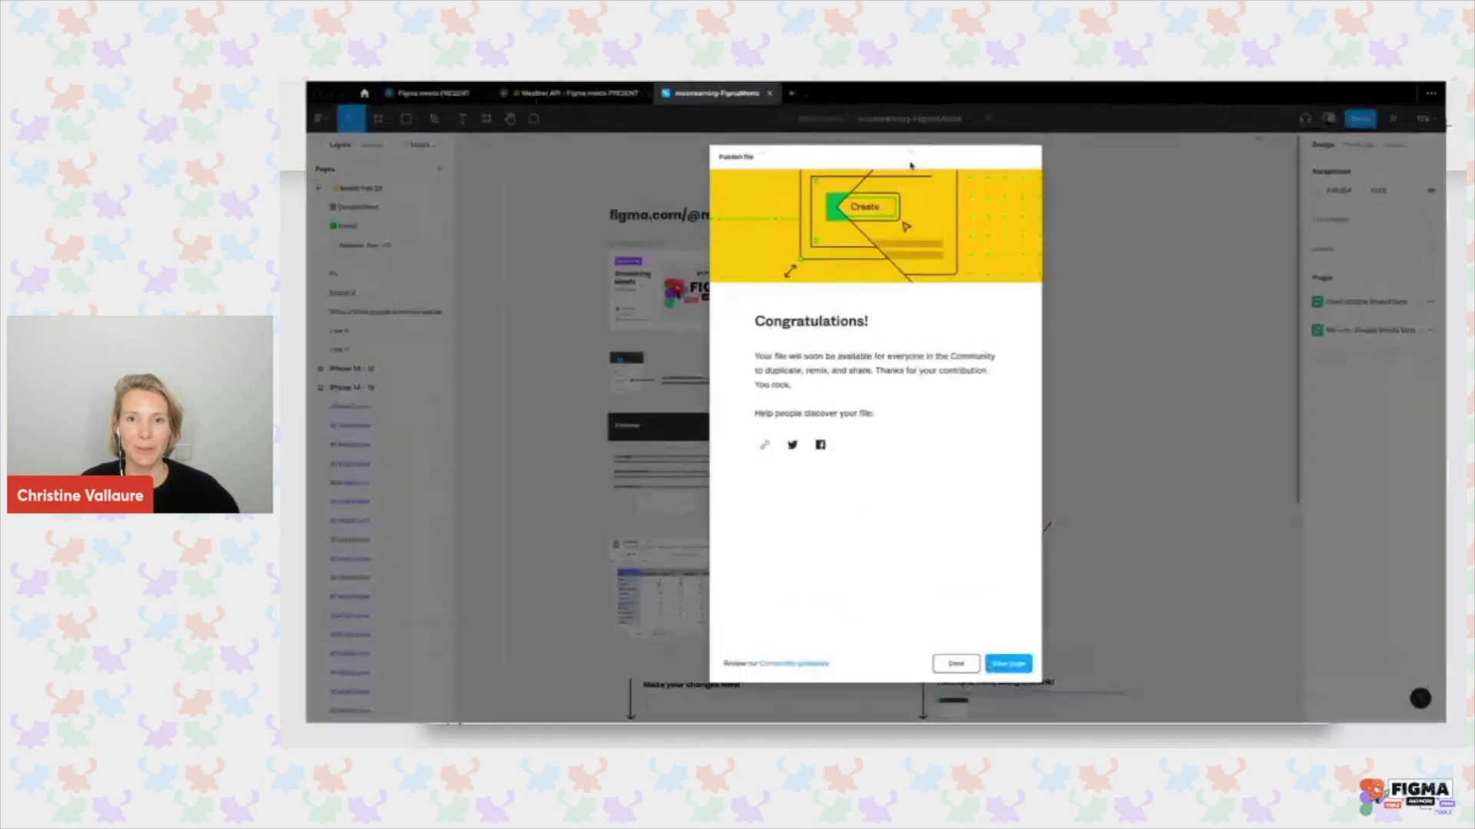
pyautogui.click(957, 687)
# Examine the Challenge instructions and the highlighted Humidity column in the Weather sheet screenshot.
pyautogui.scroll(-5, 1109, 468)
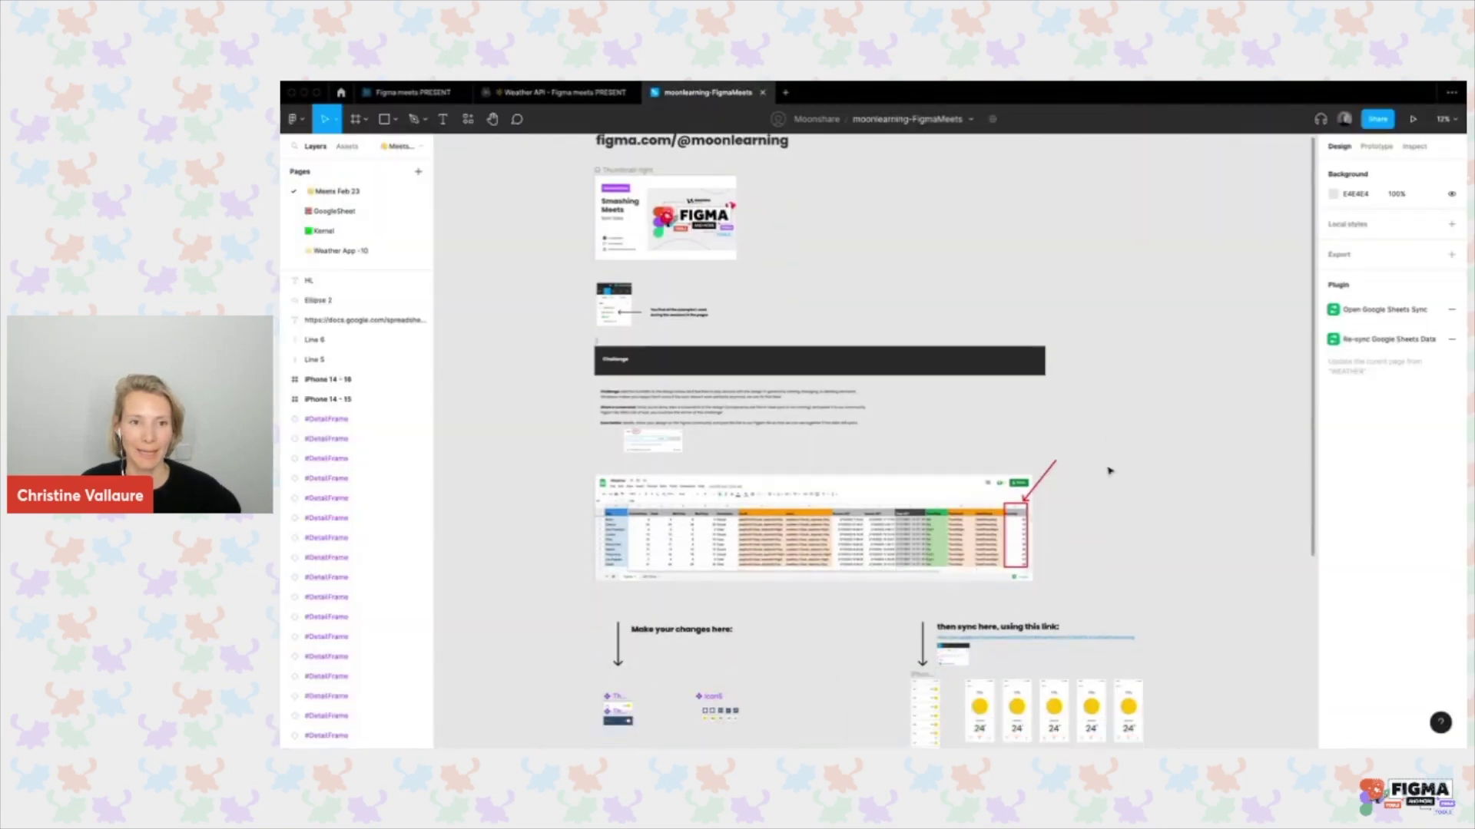
pyautogui.scroll(5, 832, 361)
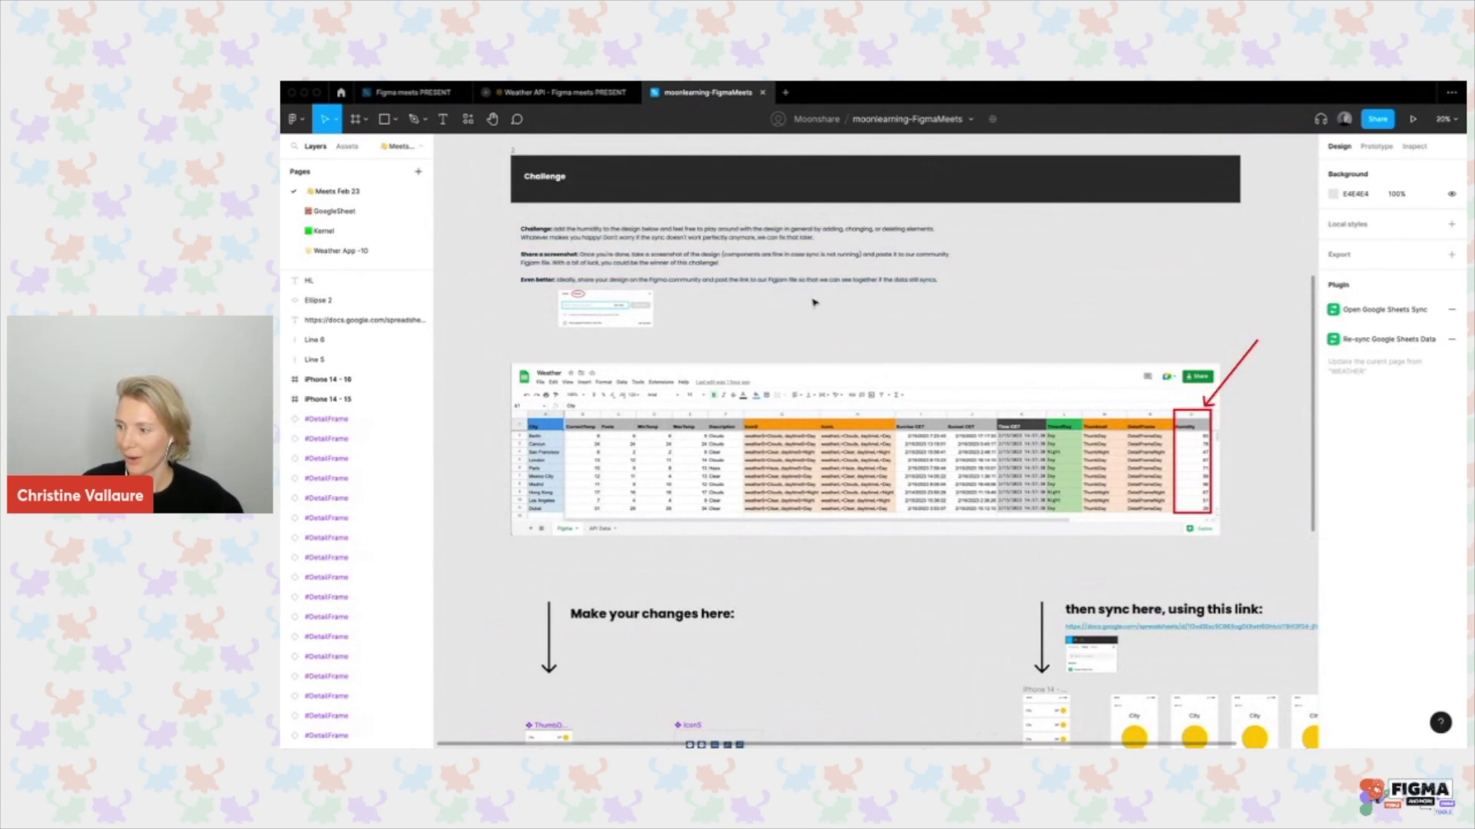
pyautogui.hscroll(2, 815, 302)
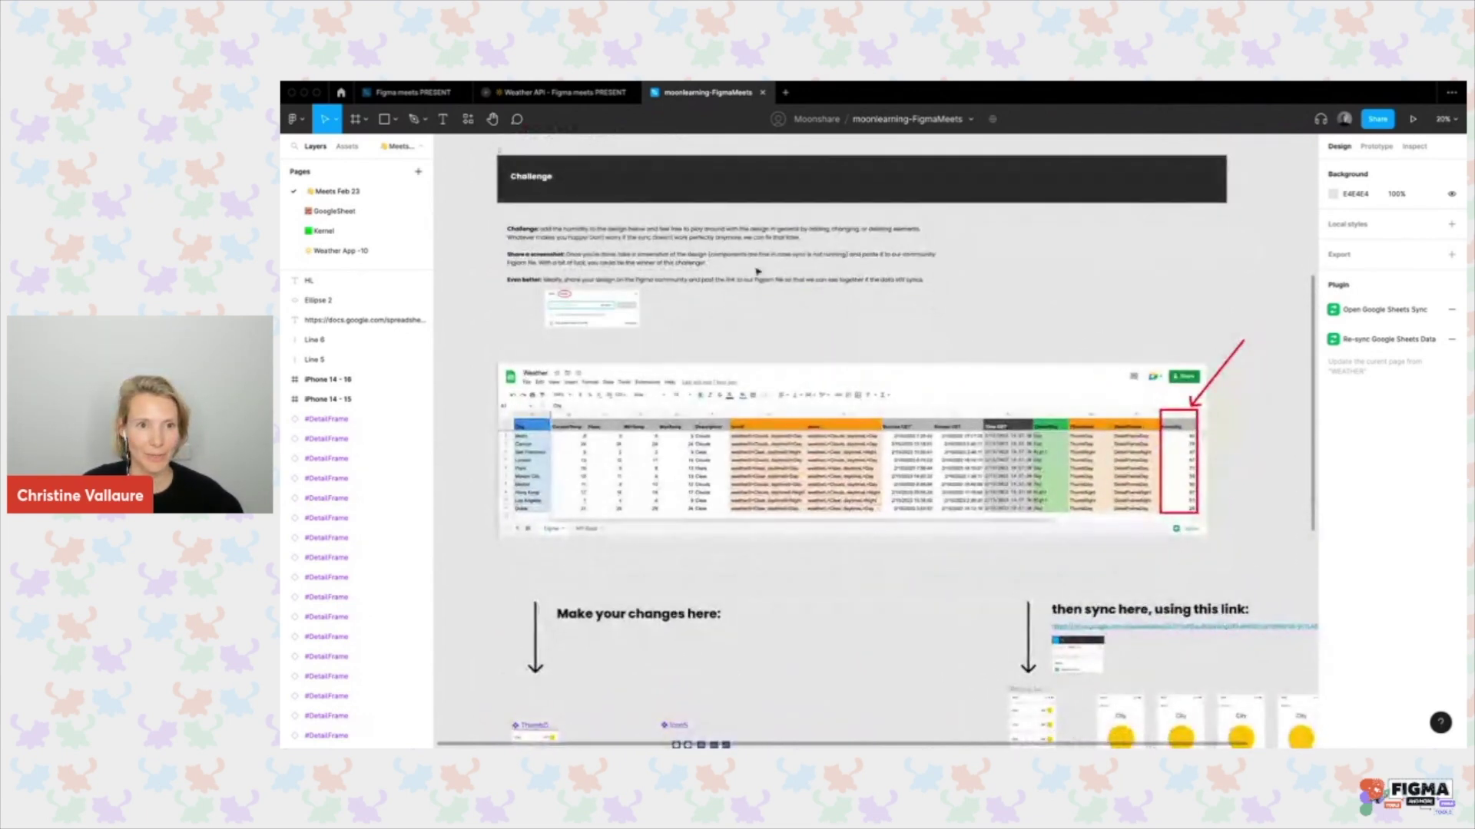
pyautogui.scroll(-1, 670, 391)
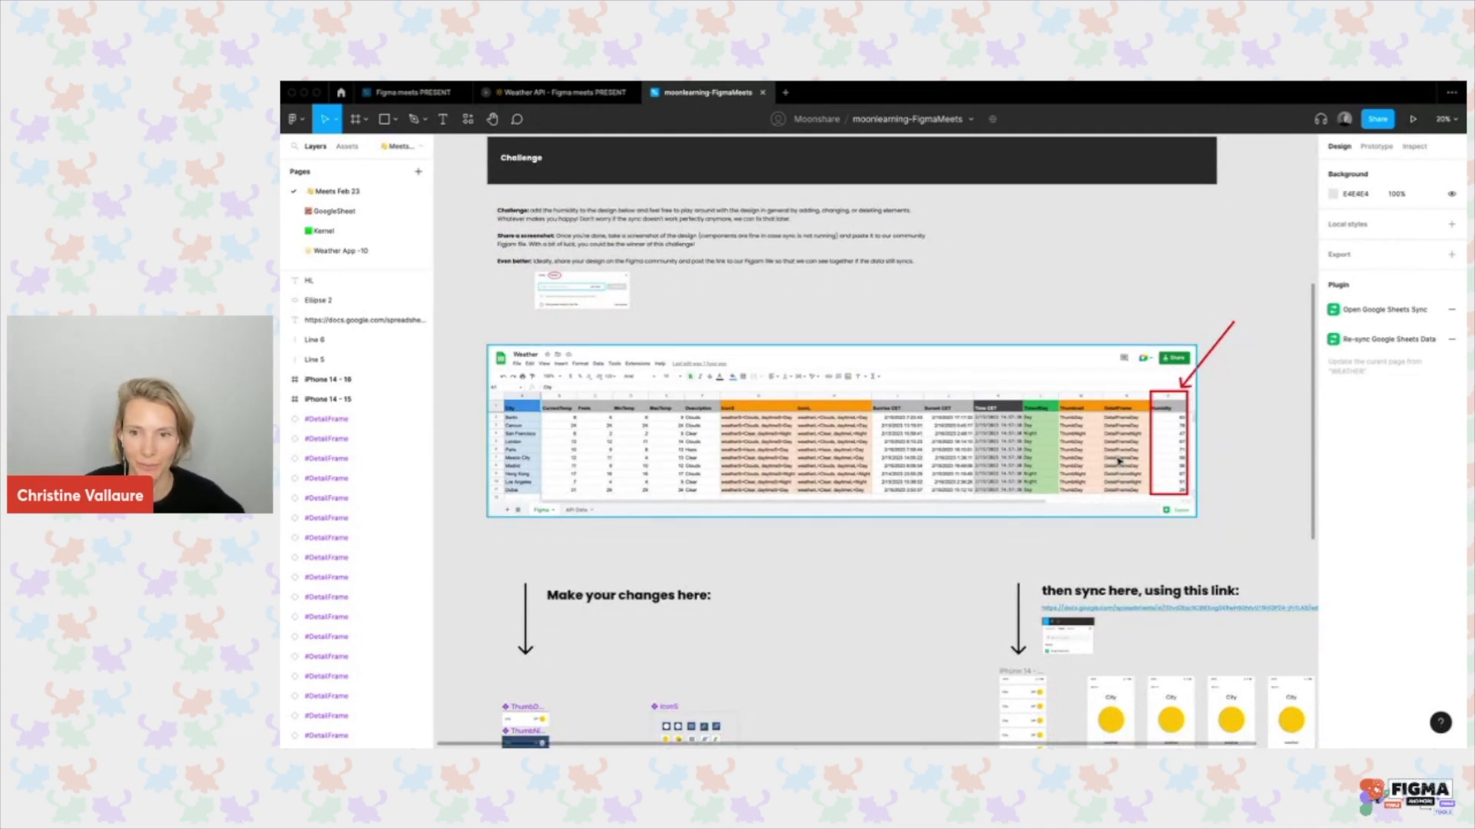
pyautogui.scroll(10, 1165, 453)
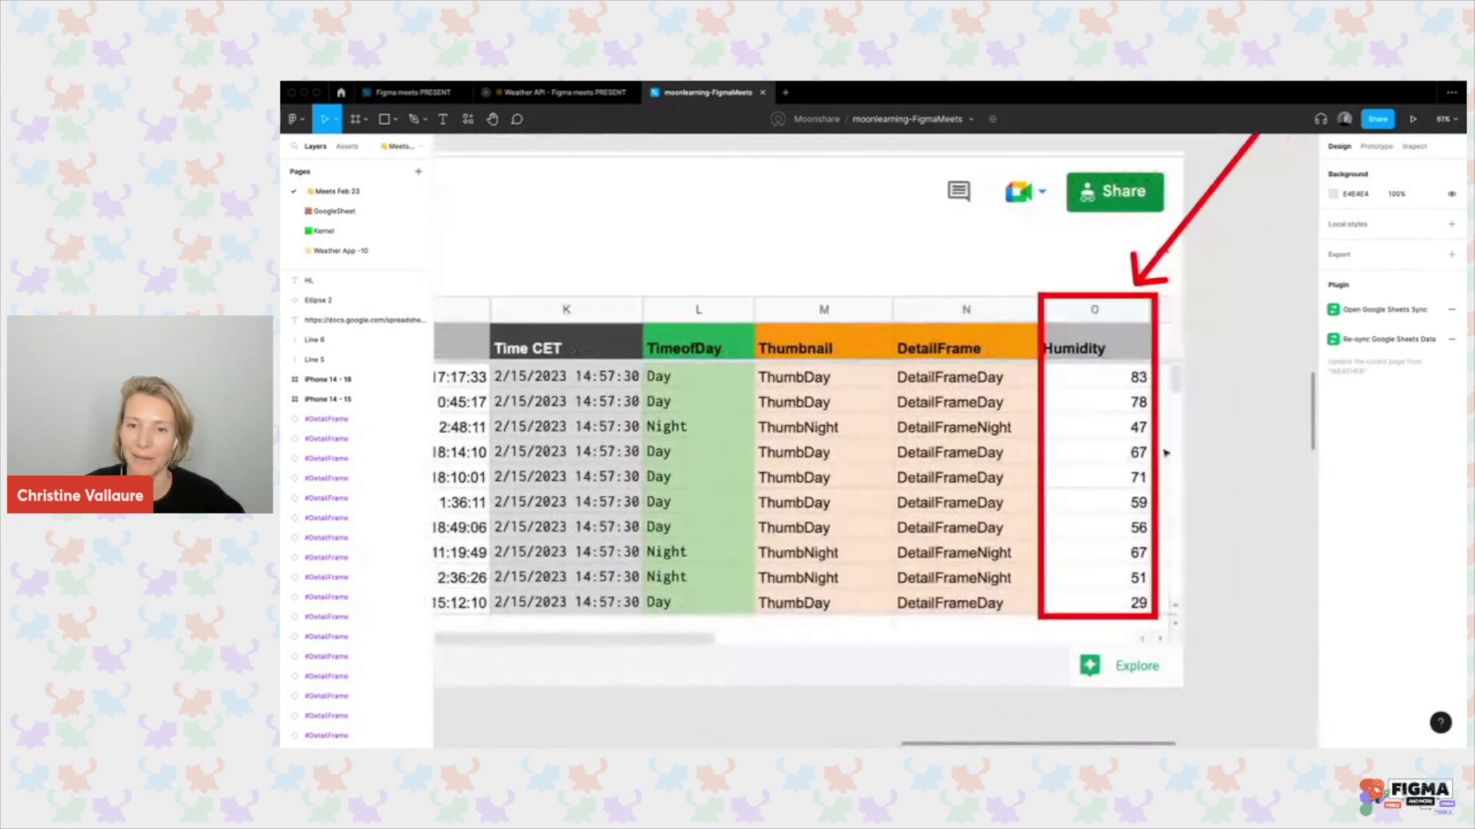
pyautogui.scroll(-8, 1088, 605)
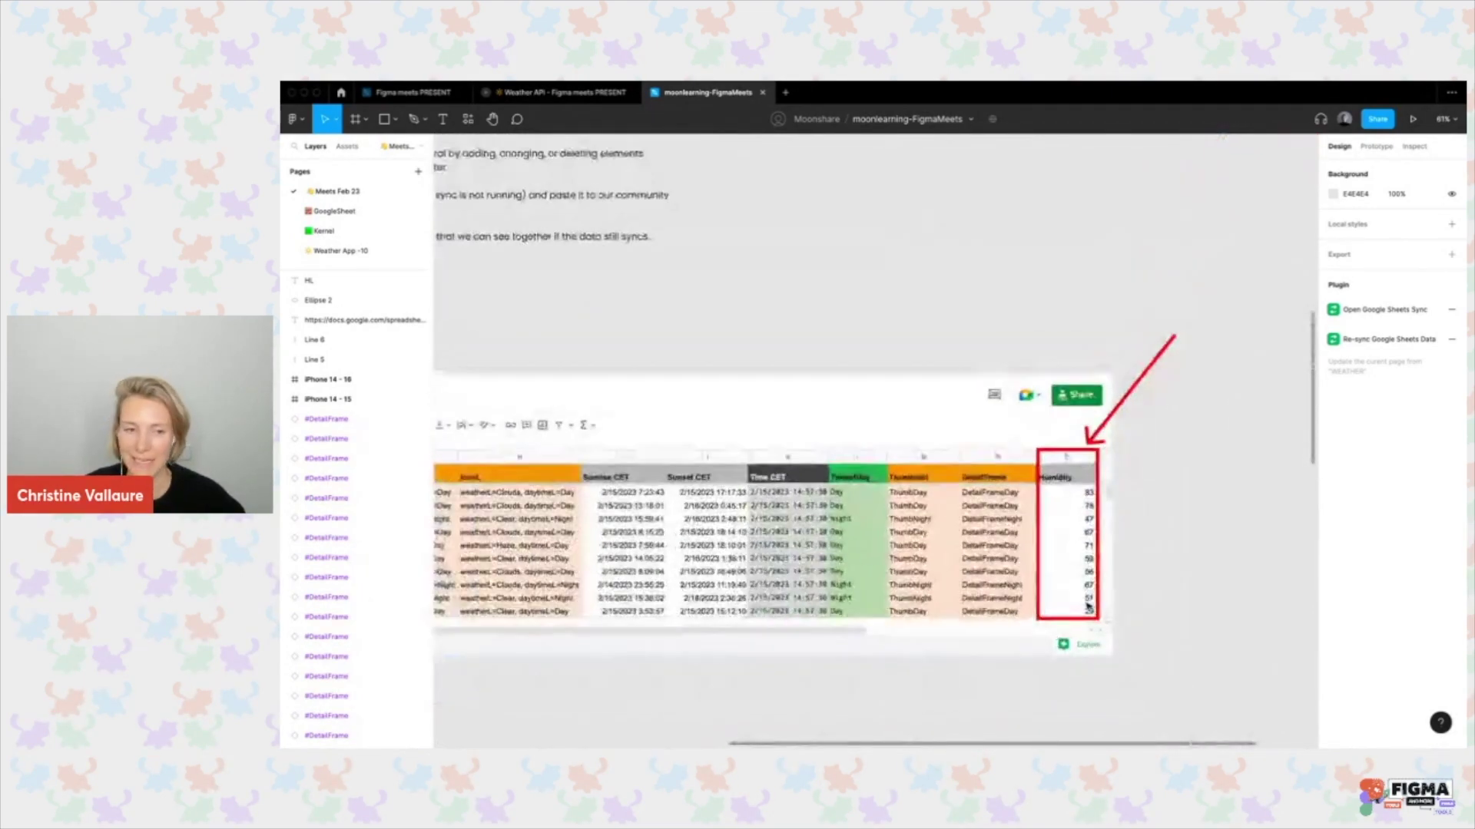
# Hide the Figma interface and examine the challenge's editable components, sync frames and preview screens on the canvas.
pyautogui.hotkey('ctrl', '\\')
pyautogui.scroll(-5, 1088, 607)
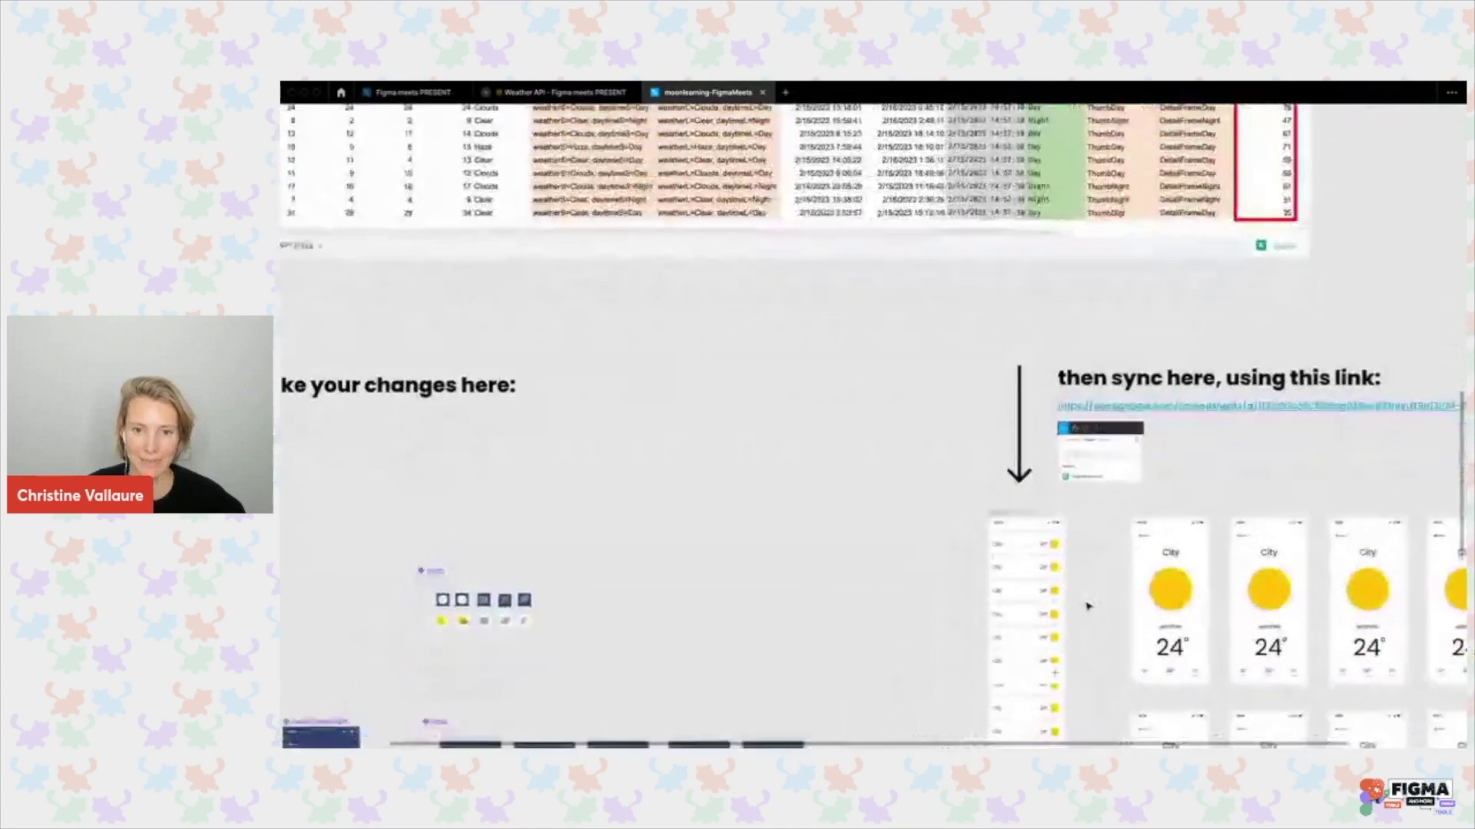
pyautogui.scroll(-6, 1088, 607)
pyautogui.scroll(-2, 1088, 607)
pyautogui.scroll(6, 1089, 607)
pyautogui.scroll(-1, 1088, 607)
pyautogui.hscroll(1, 1088, 607)
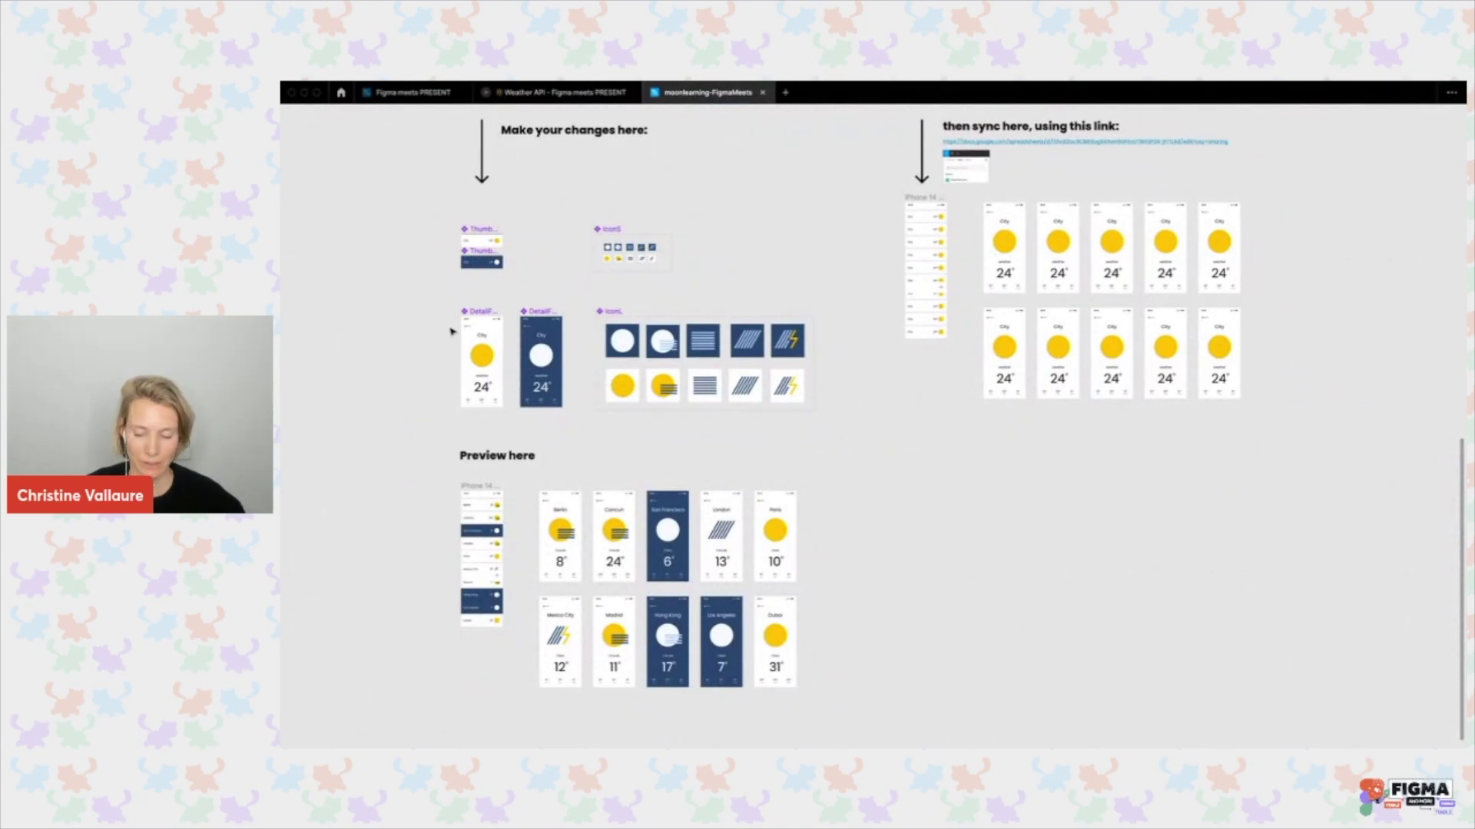
pyautogui.scroll(2, 451, 331)
pyautogui.scroll(-3, 451, 331)
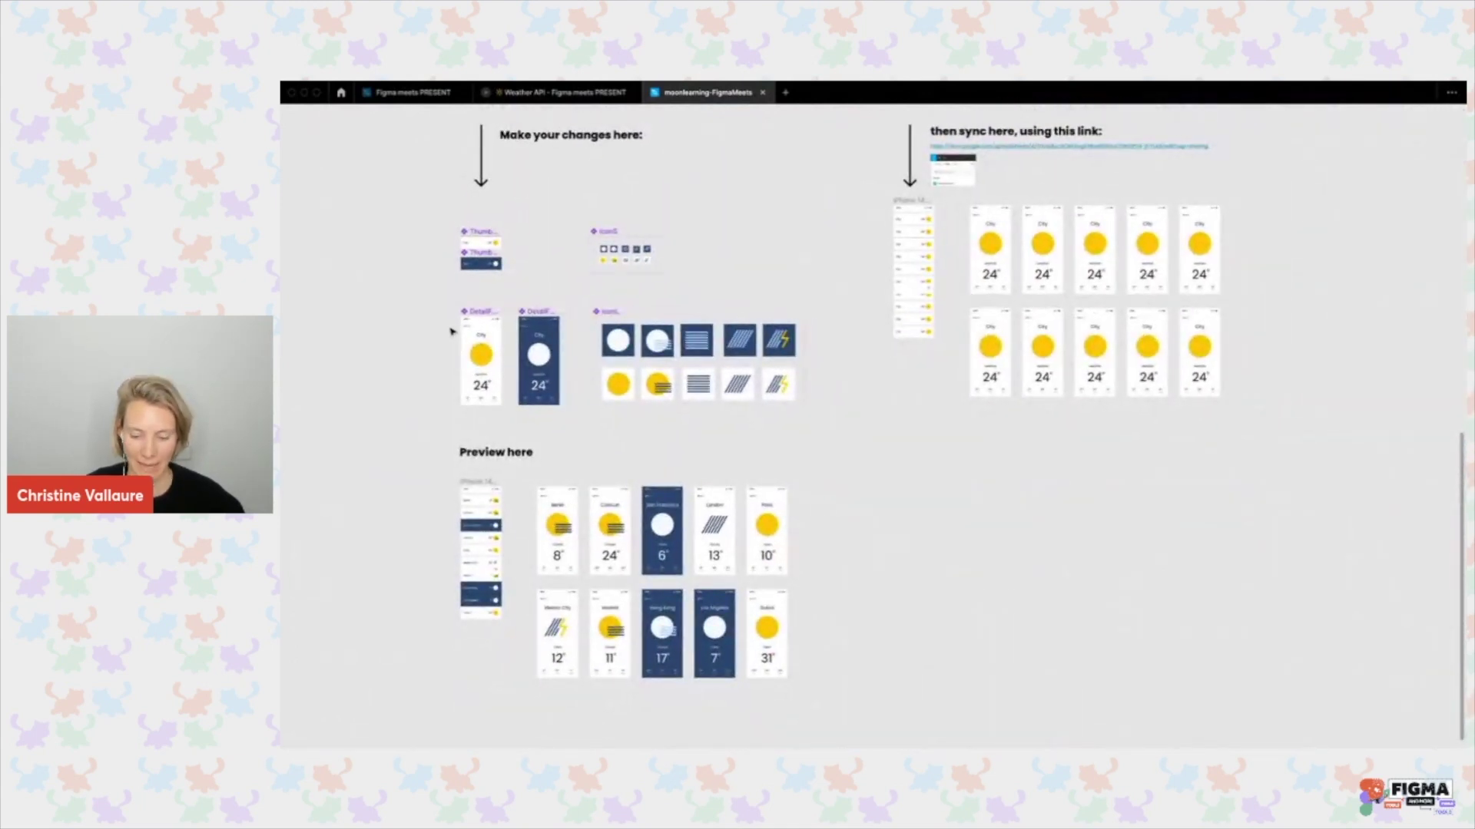
# Restore the hidden interface and examine the editable components, sync frames and preview screens on the canvas.
pyautogui.hotkey('ctrl', '\\')
pyautogui.scroll(3, 451, 331)
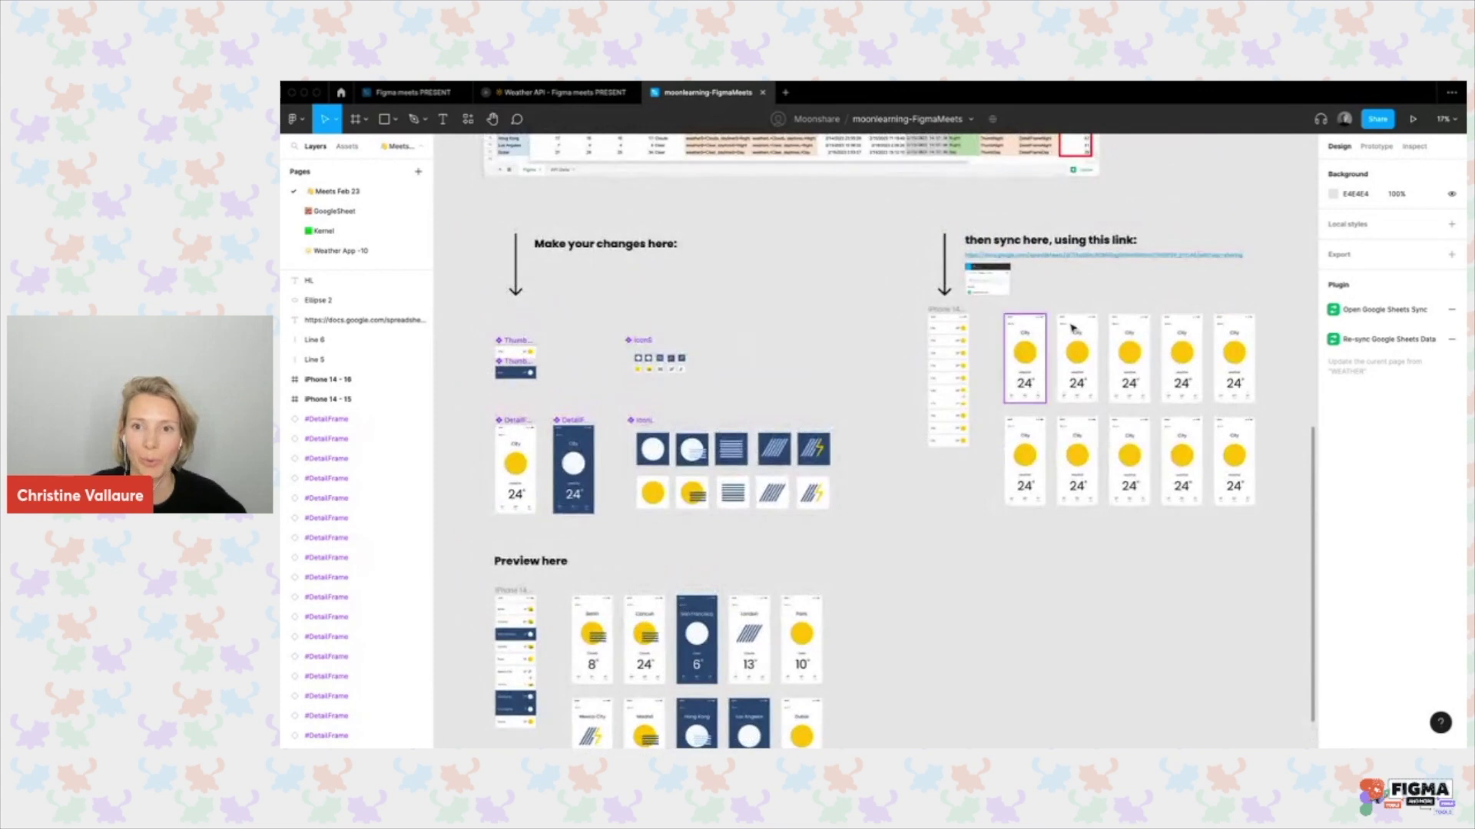
pyautogui.scroll(-3, 1082, 415)
pyautogui.hscroll(-1, 1081, 415)
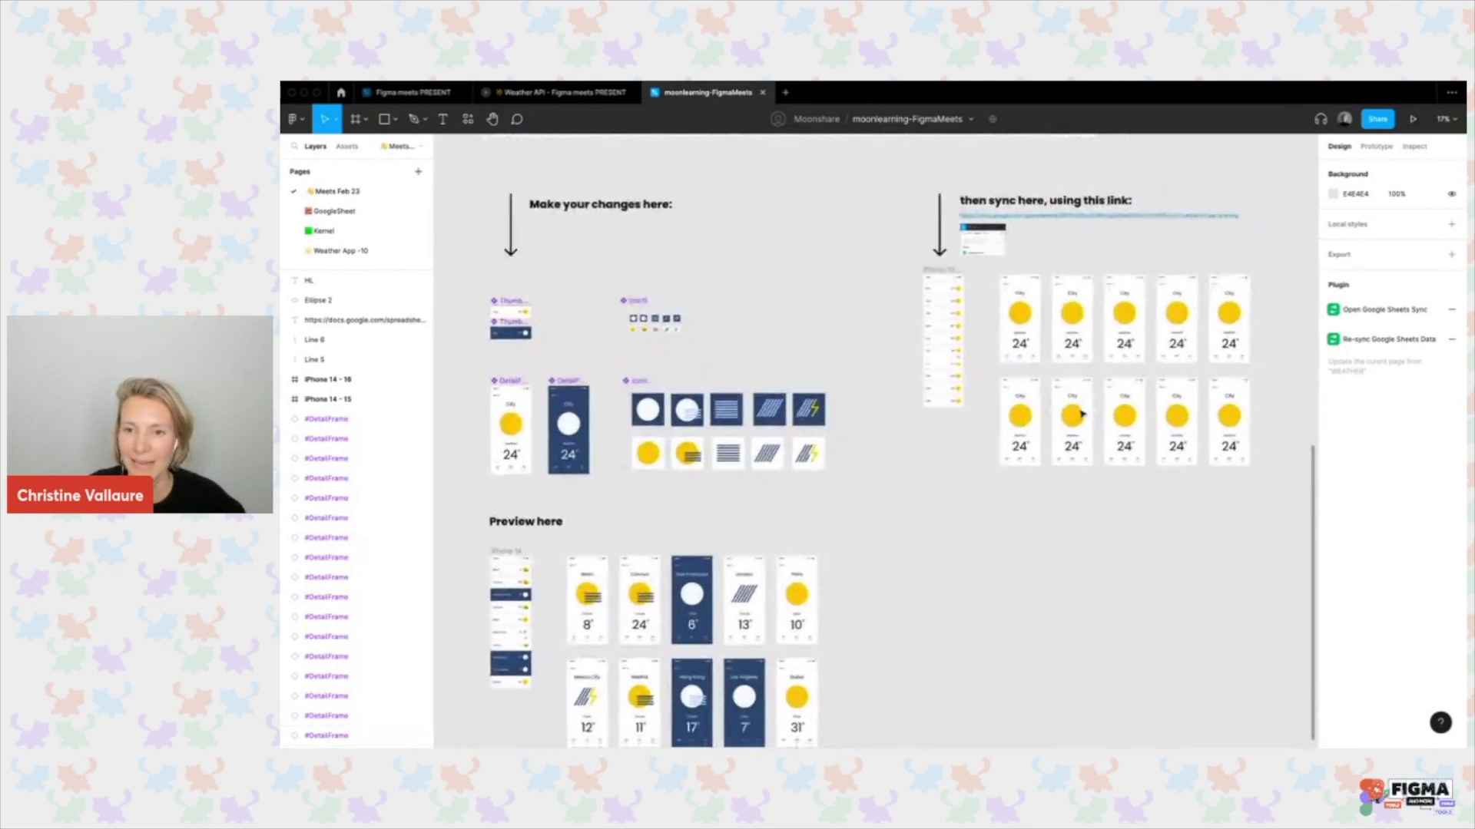
pyautogui.scroll(2, 631, 472)
pyautogui.scroll(-2, 631, 473)
pyautogui.scroll(1, 631, 472)
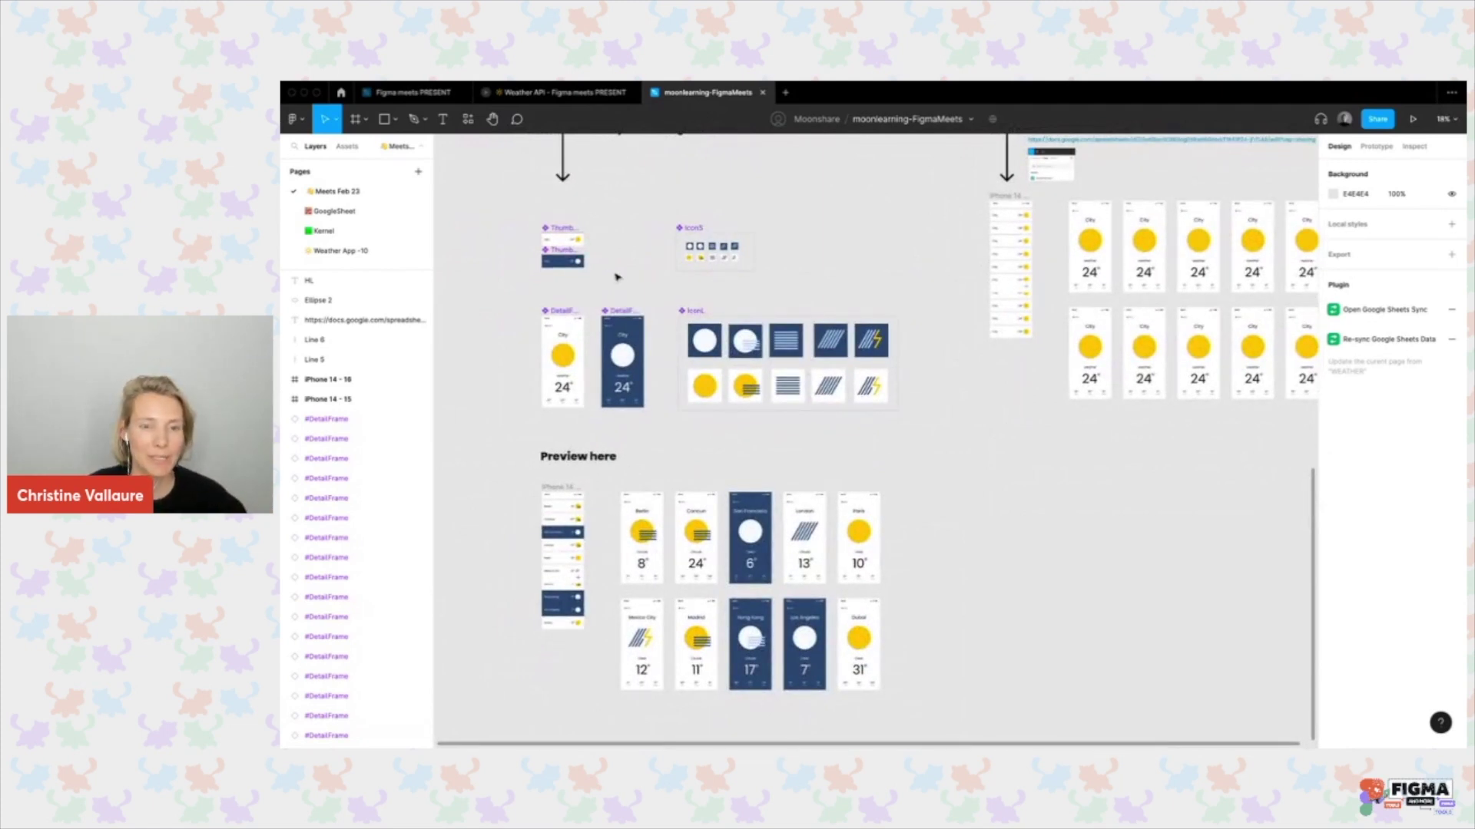
# Draw a circle about 139 px wide beside the City heading in the DetailFrameNight component.
pyautogui.scroll(3, 616, 277)
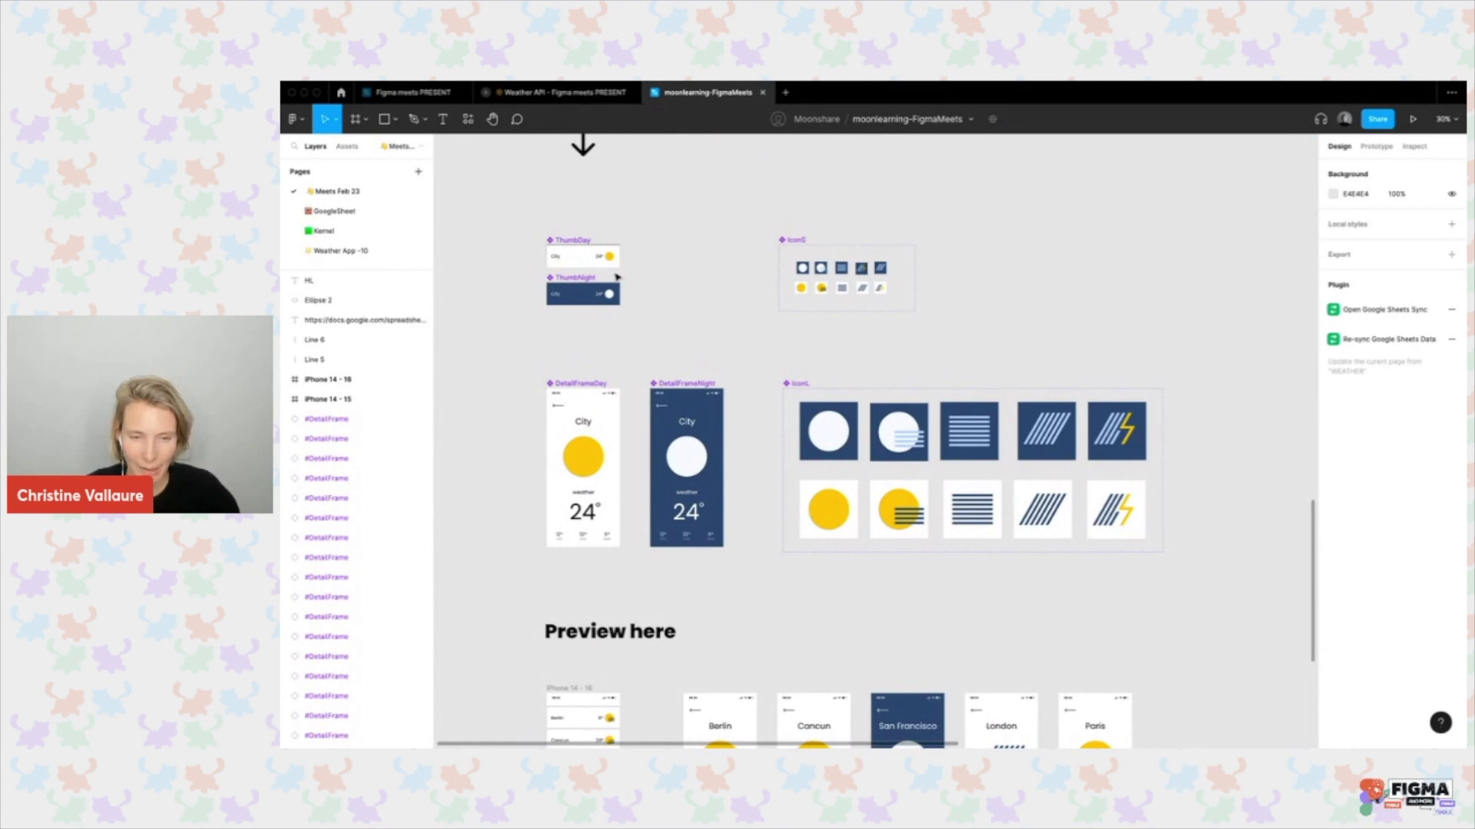
pyautogui.press('o')
pyautogui.moveTo(714, 345)
pyautogui.mouseDown()
pyautogui.moveTo(750, 379)
pyautogui.moveTo(741, 352)
pyautogui.moveTo(712, 416)
pyautogui.mouseUp()
pyautogui.scroll(-5, 712, 416)
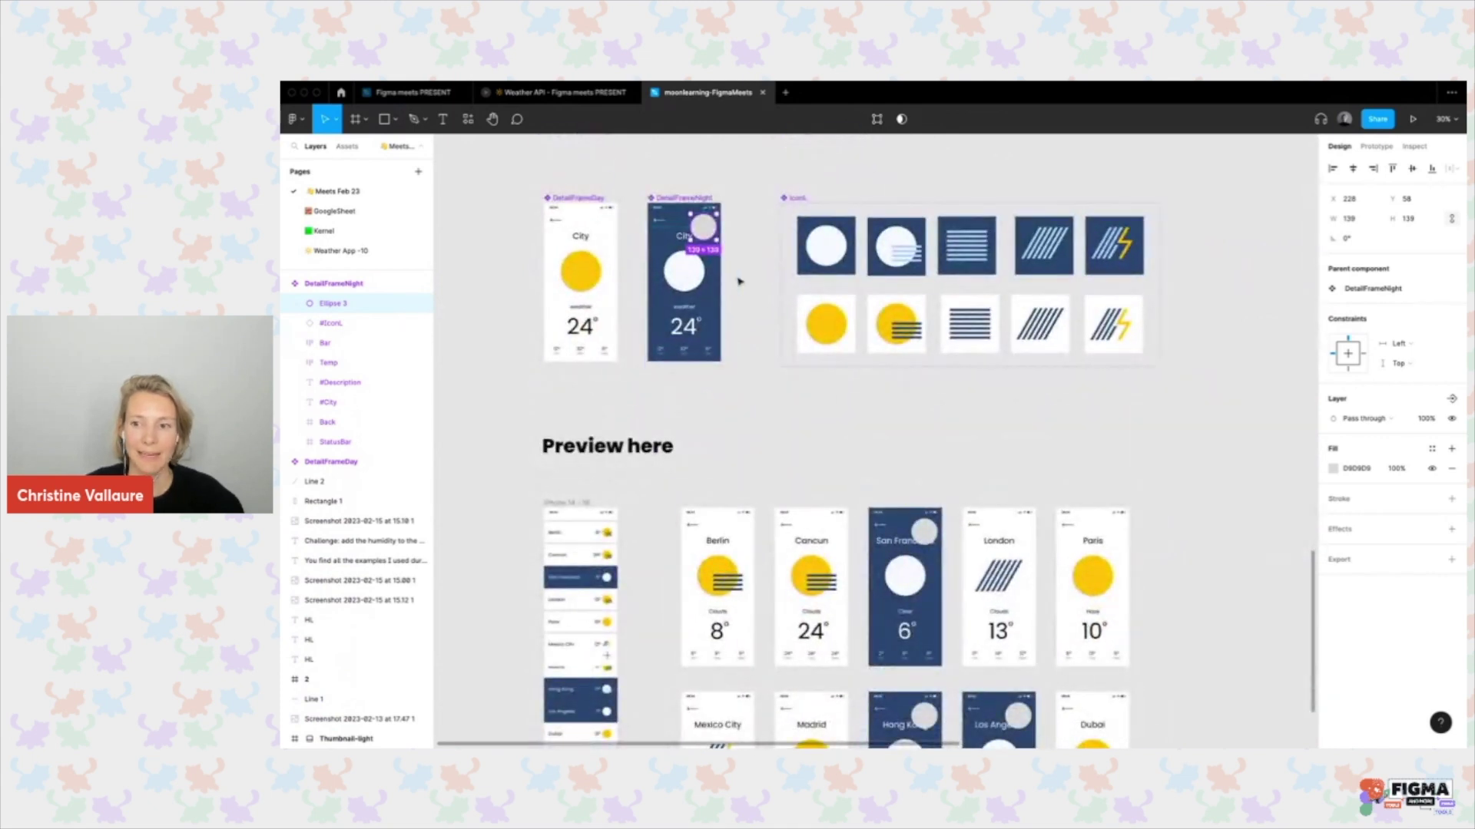
# Change the fill of the new circle in DetailFrameNight to red and check the night preview screens.
pyautogui.click(1431, 449)
pyautogui.click(1409, 443)
pyautogui.click(1333, 468)
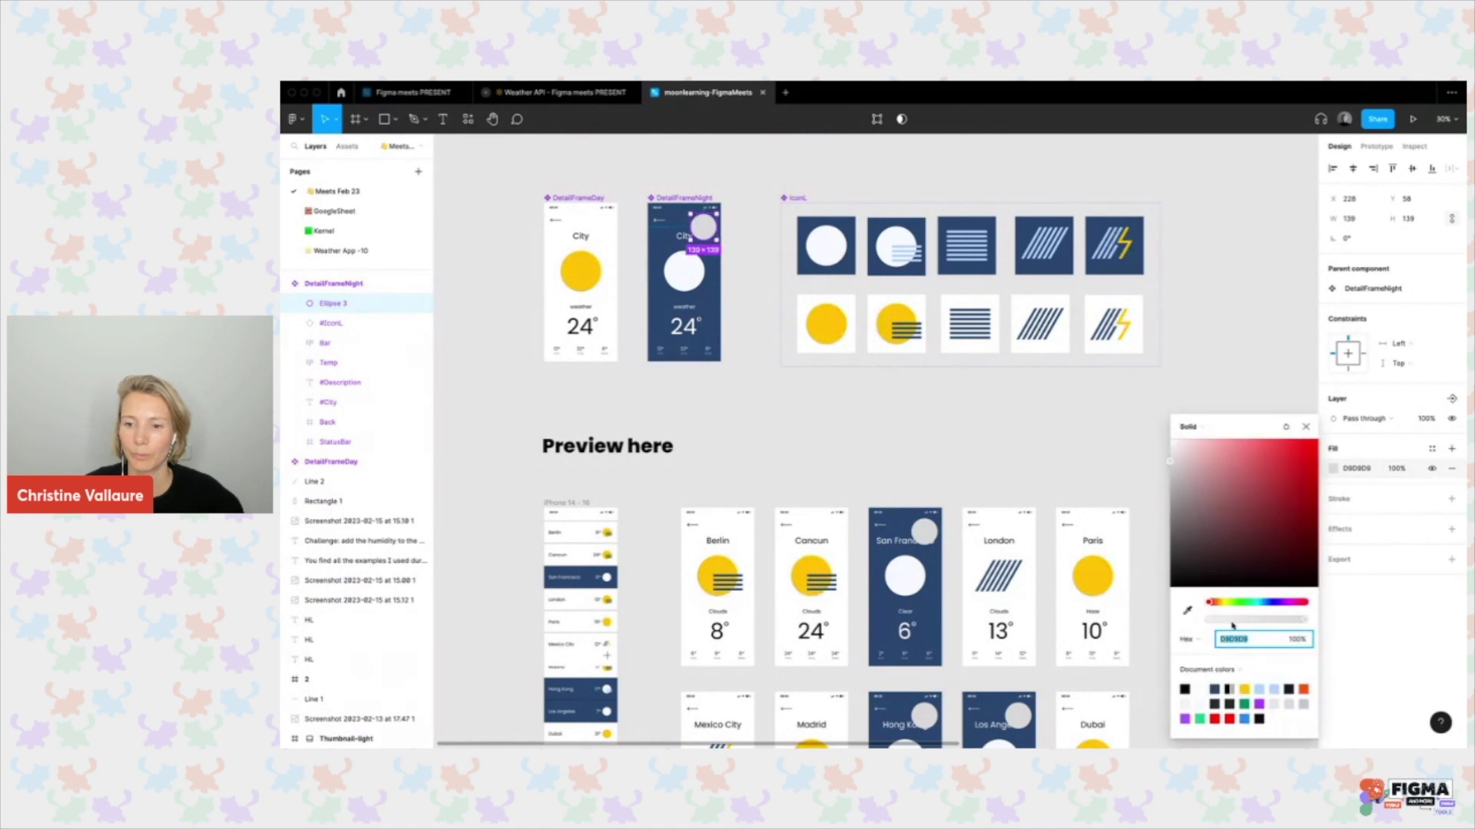
pyautogui.click(1290, 480)
pyautogui.click(991, 421)
pyautogui.scroll(-3, 993, 425)
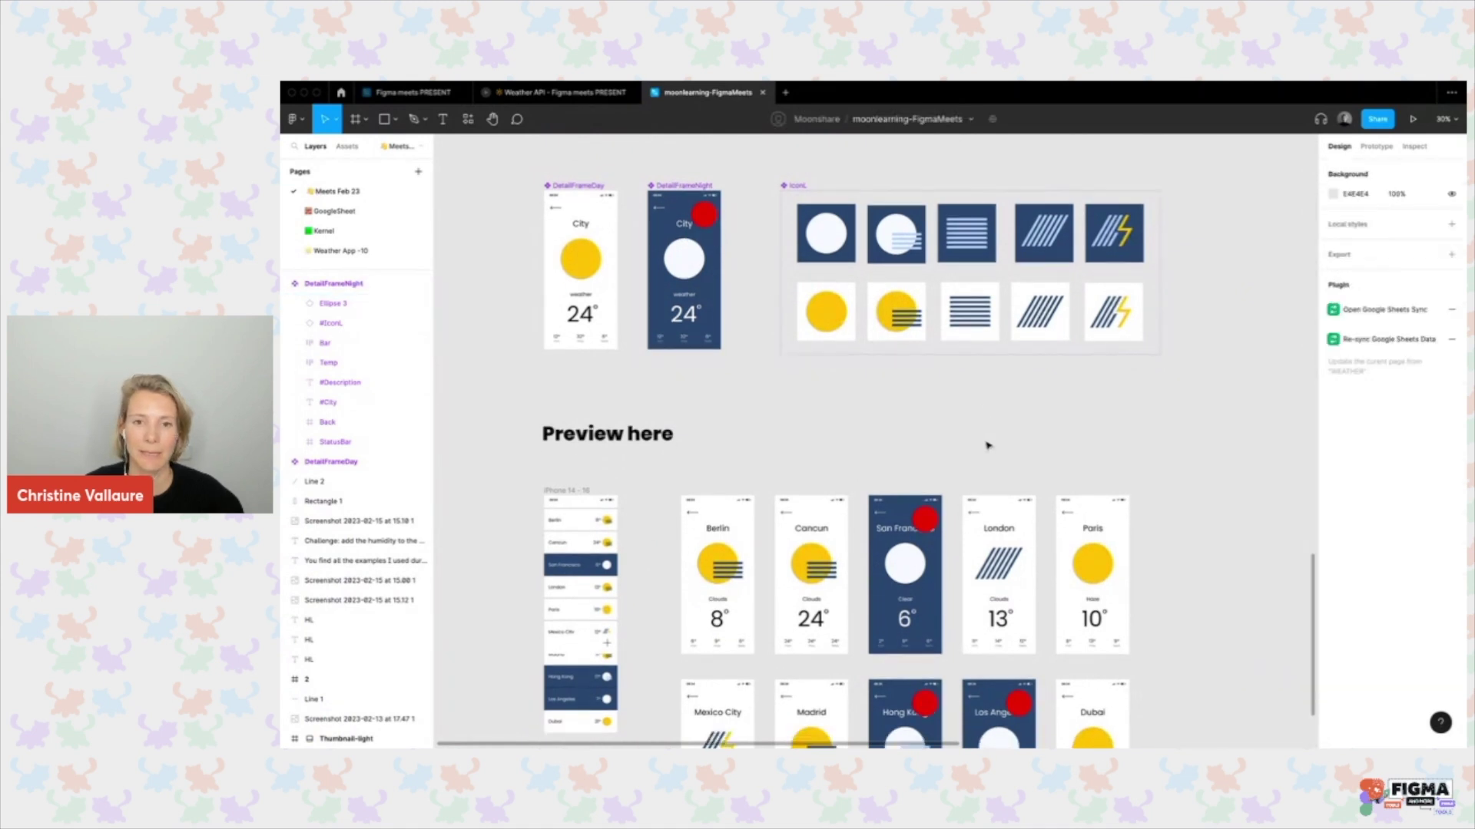
# Move the red circle in DetailFrameNight down over the moon icon and compare it with the preview screens.
pyautogui.click(778, 274)
pyautogui.moveTo(777, 274); pyautogui.dragTo(767, 308)
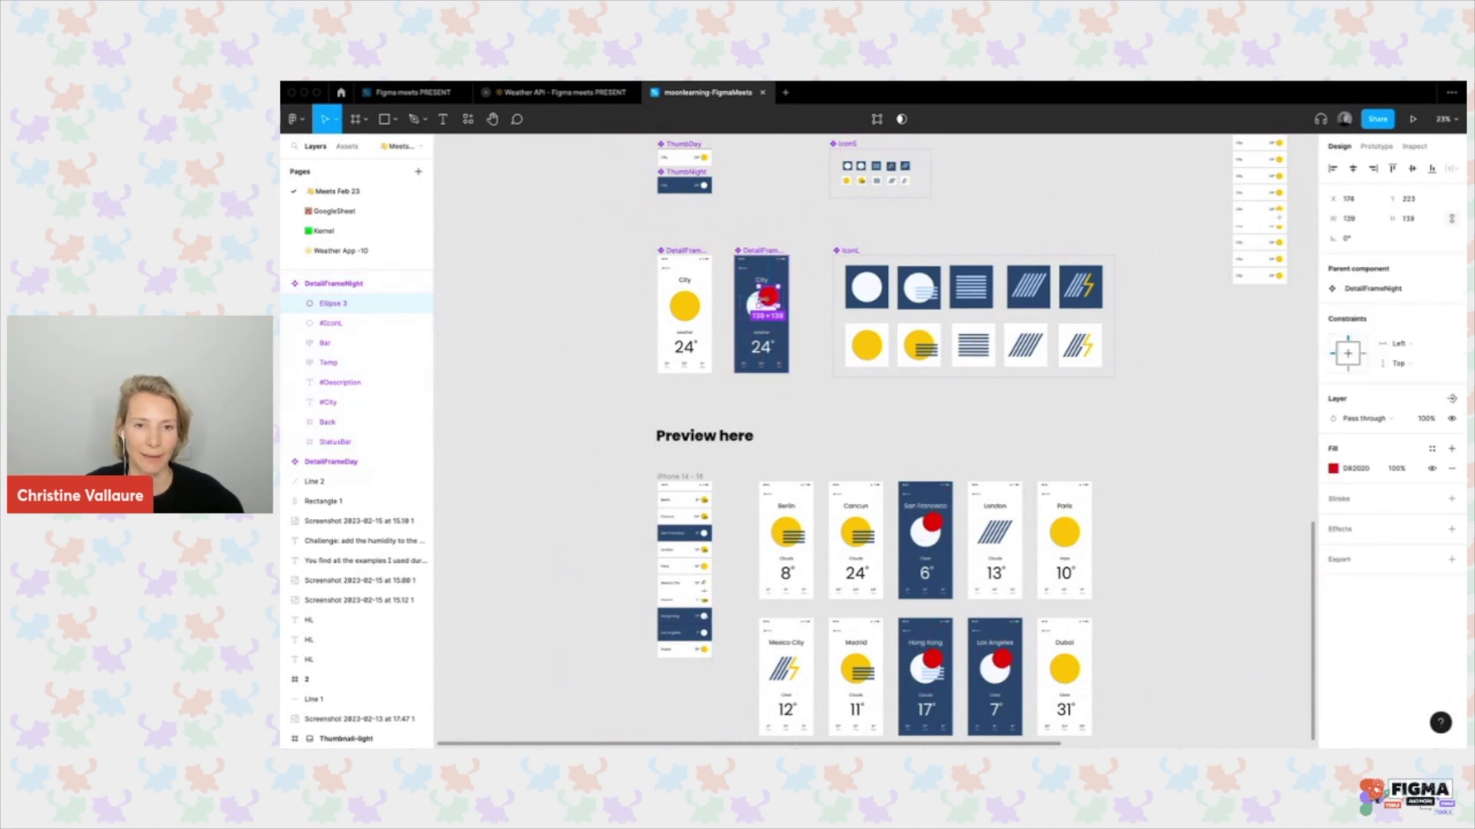
pyautogui.scroll(-3, 1046, 593)
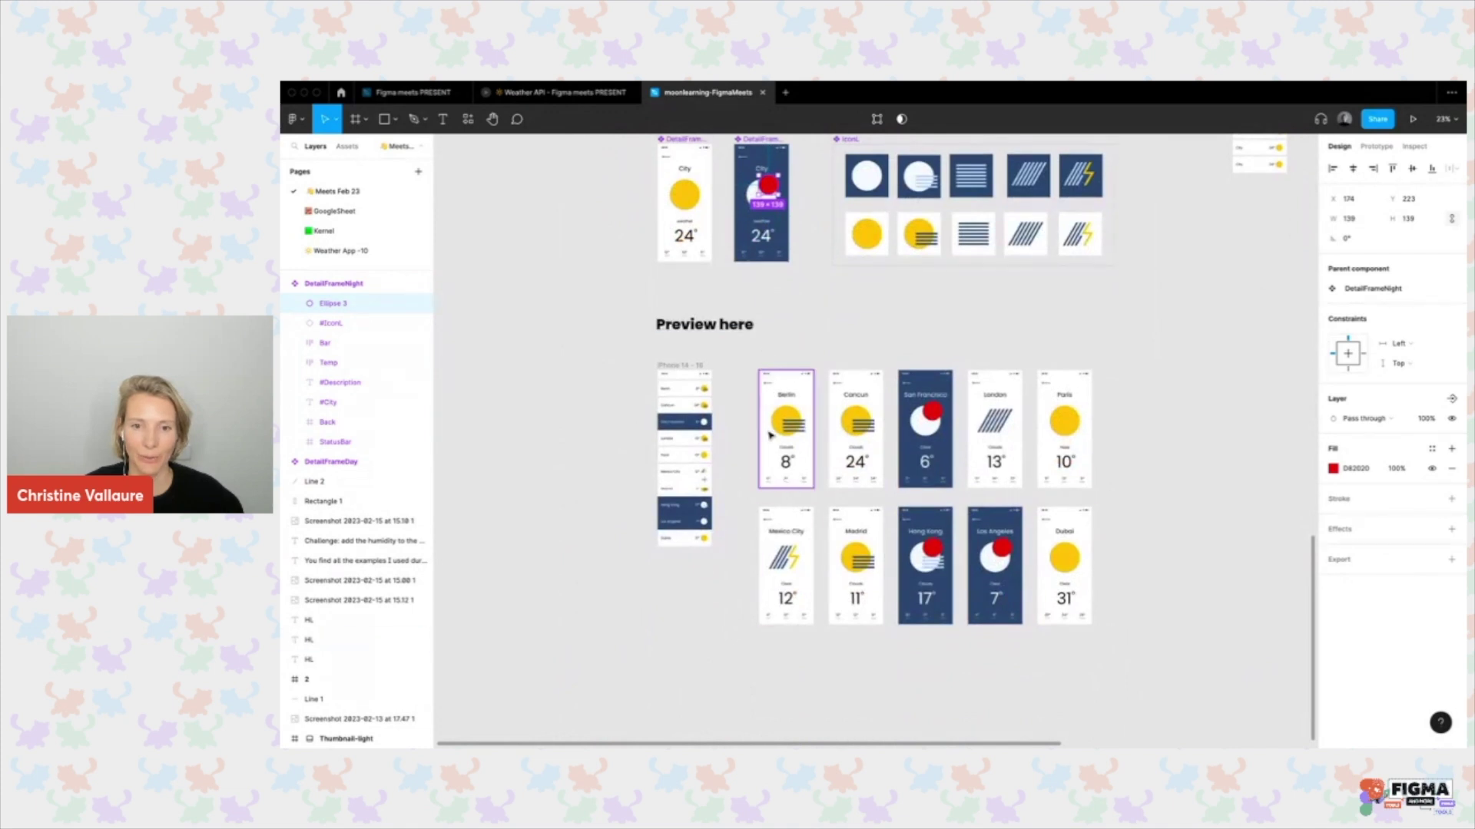
pyautogui.scroll(1, 839, 384)
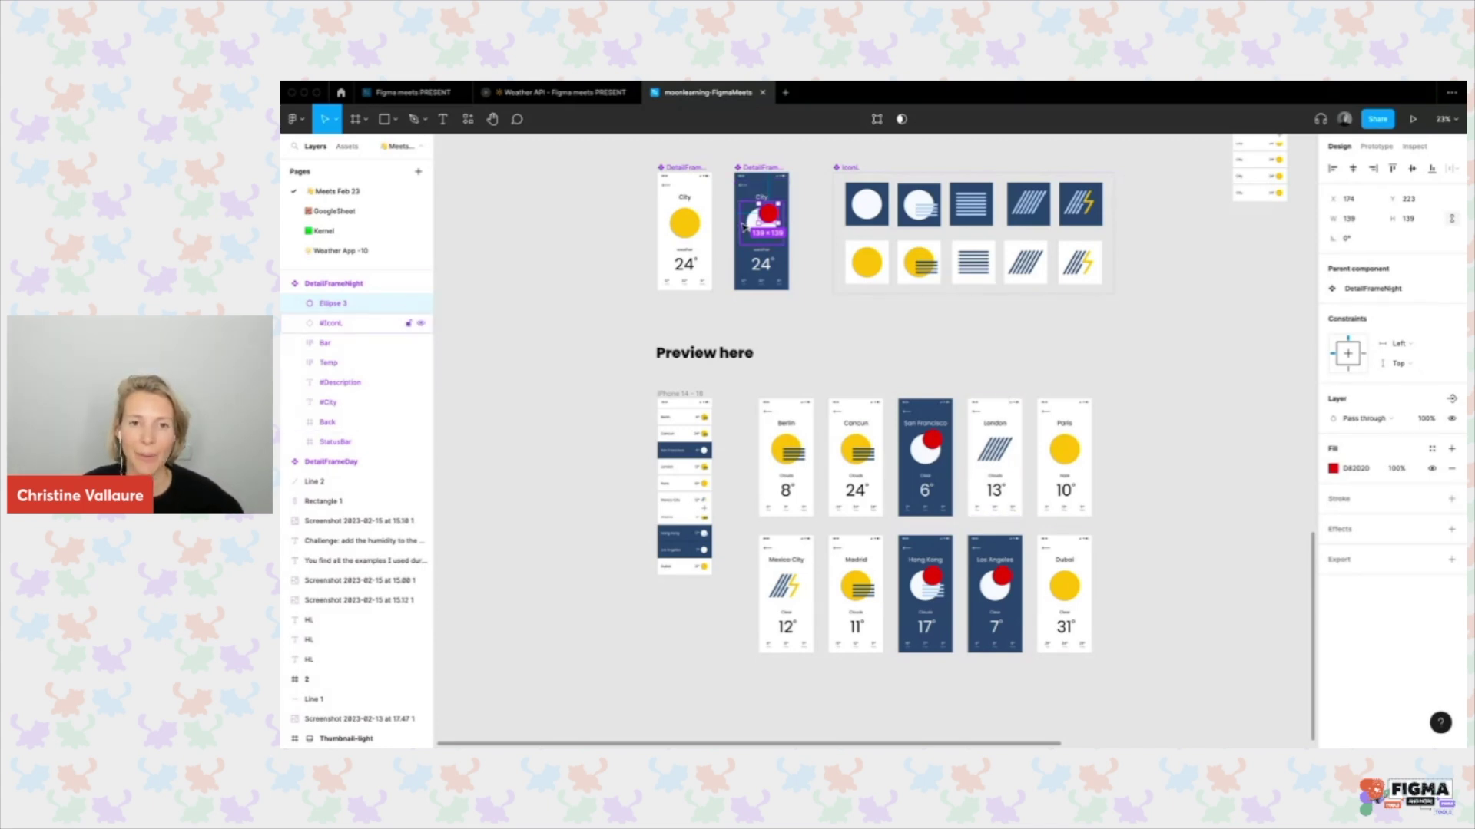
pyautogui.scroll(5, 756, 270)
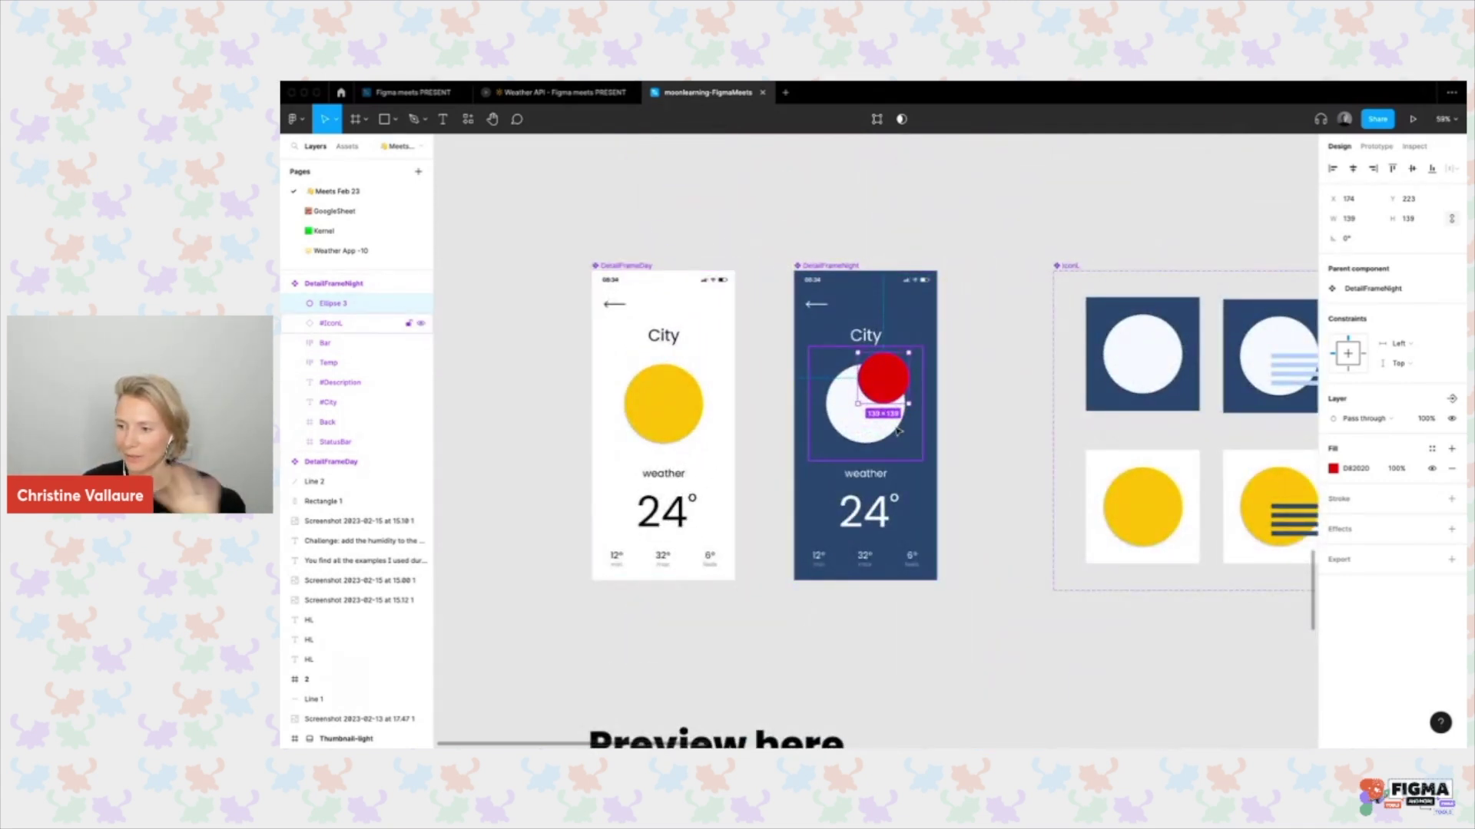
# Move the red circle off the moon icon to the upper-right edge of DetailFrameNight and check the preview screens.
pyautogui.moveTo(885, 380); pyautogui.dragTo(912, 330)
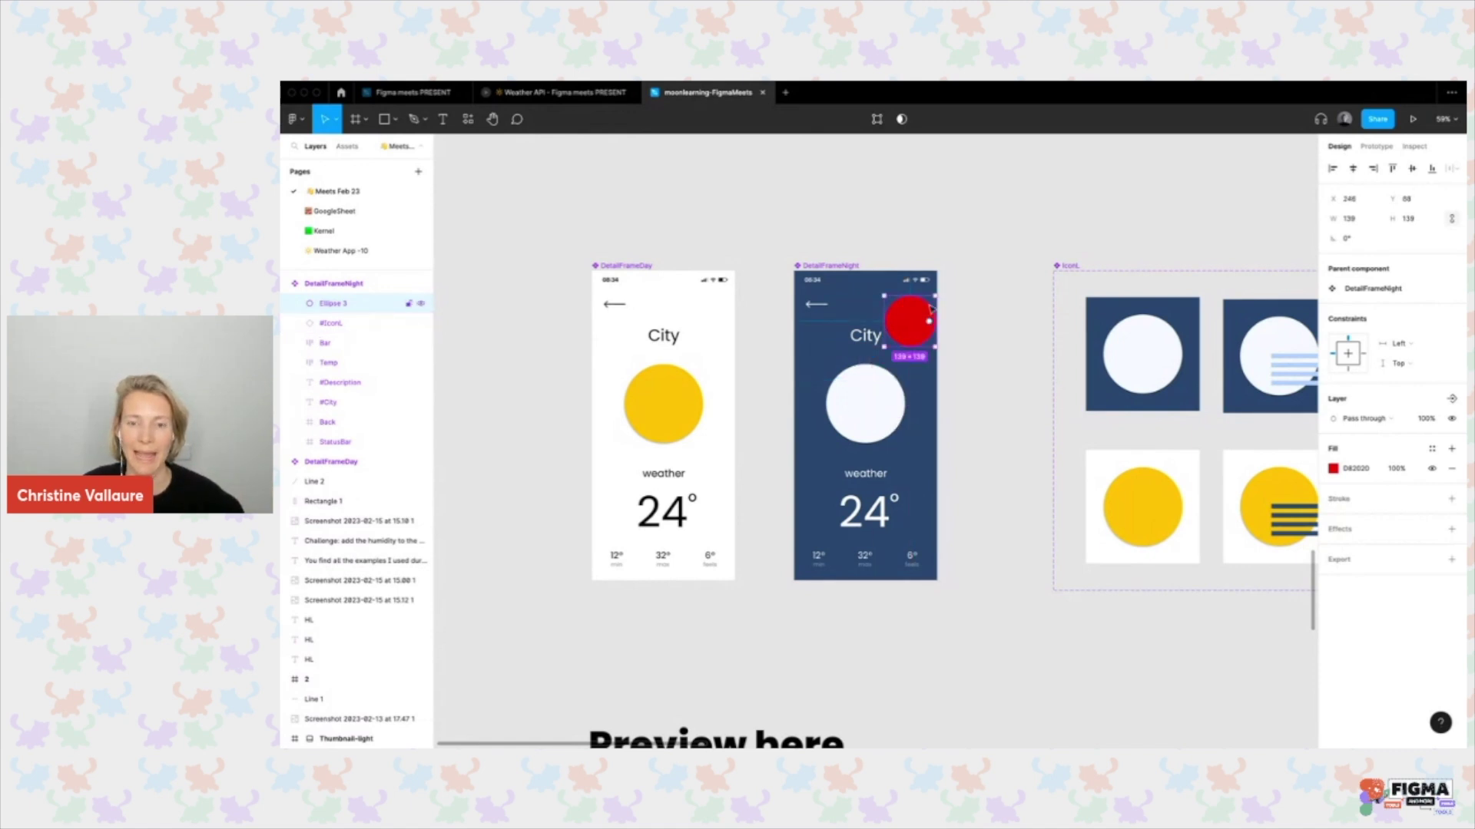
pyautogui.scroll(-3, 914, 330)
pyautogui.scroll(-3, 922, 330)
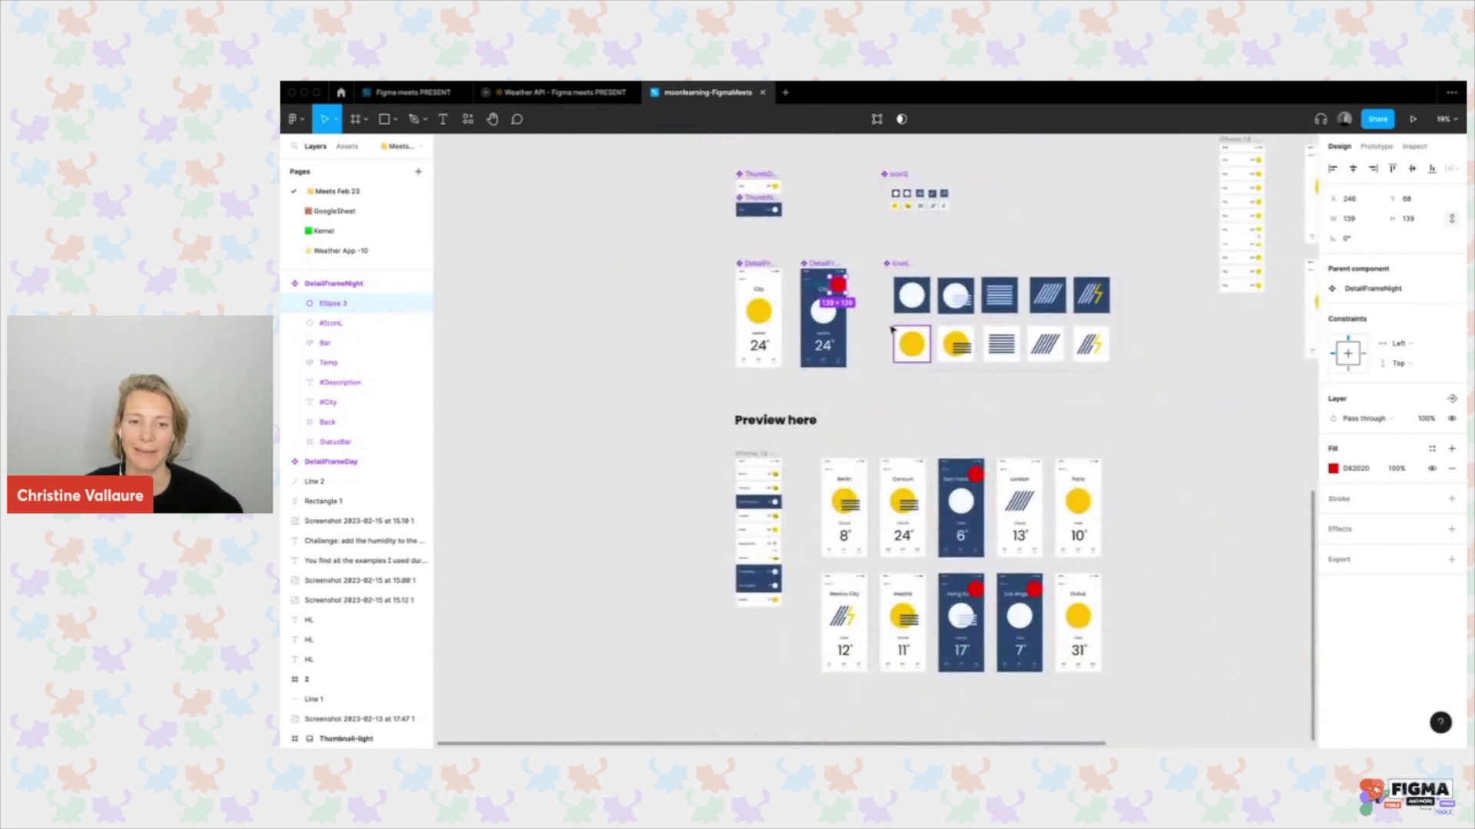
# Remove the red circle from the DetailFrameNight component.
pyautogui.hscroll(3, 863, 393)
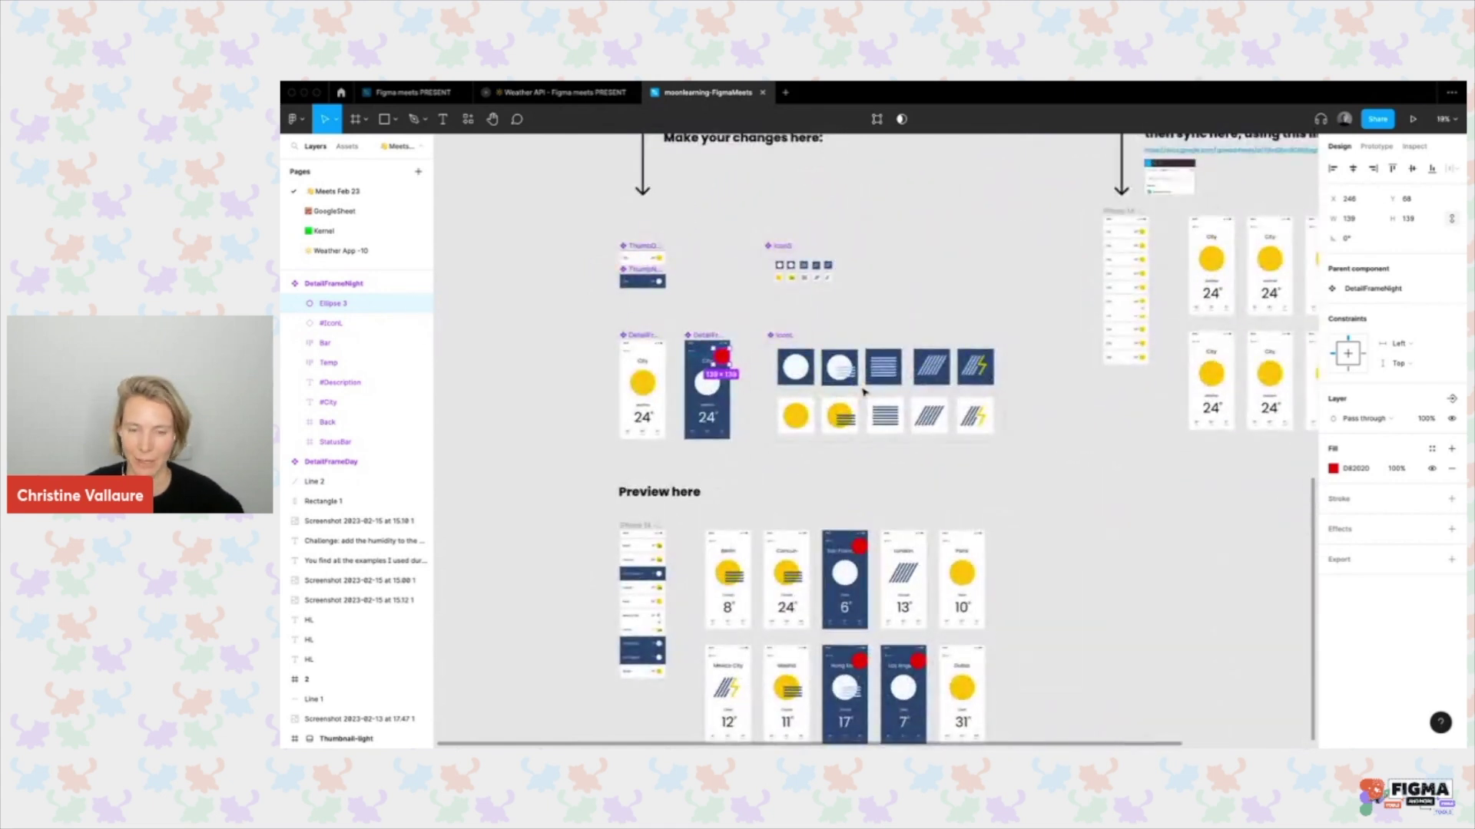
pyautogui.click(863, 392)
pyautogui.scroll(-2, 863, 392)
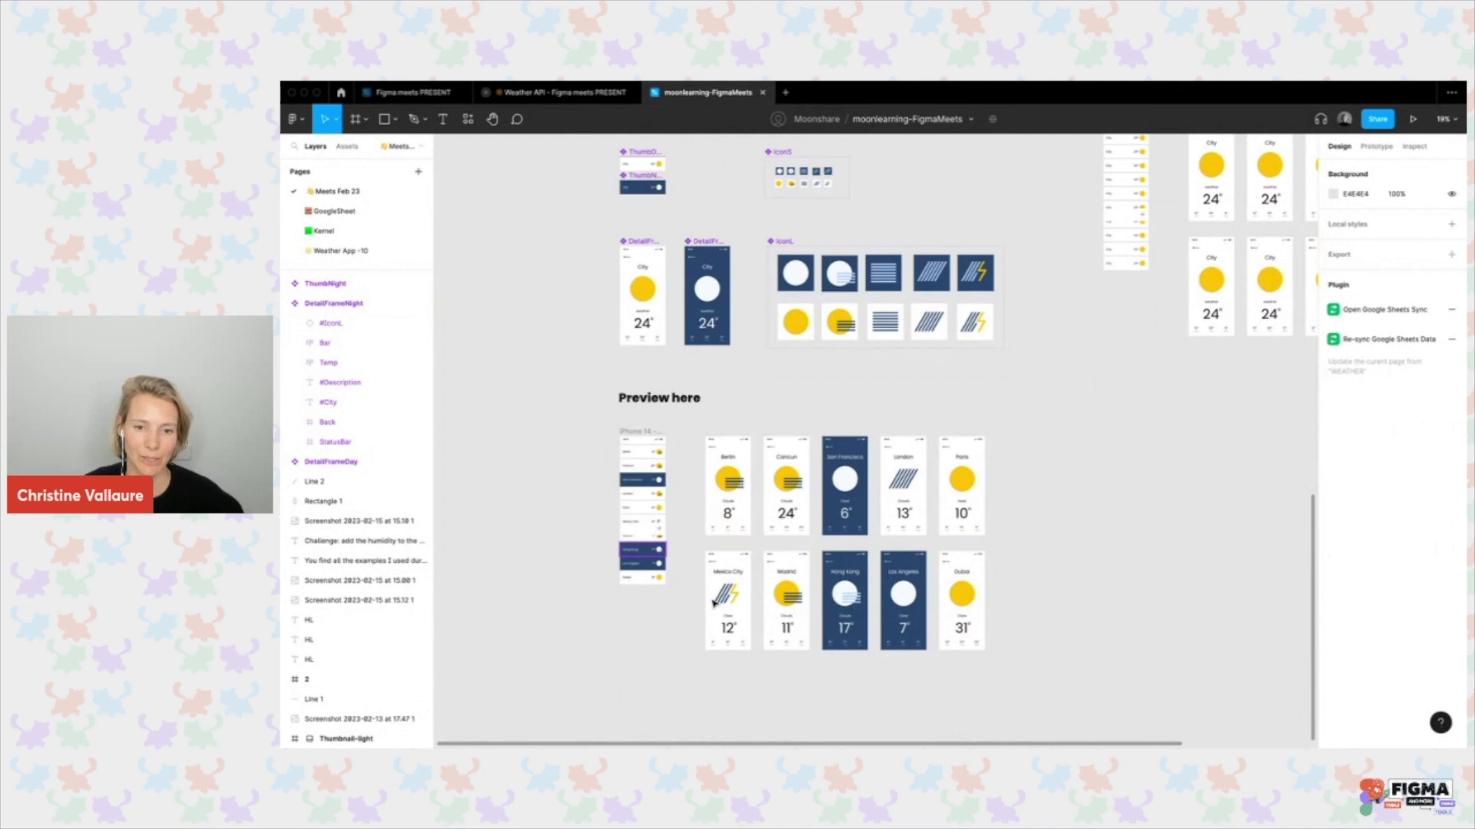
# Review the Challenge instructions, the Humidity column screenshot and the frames under the sync link.
pyautogui.scroll(10, 1088, 581)
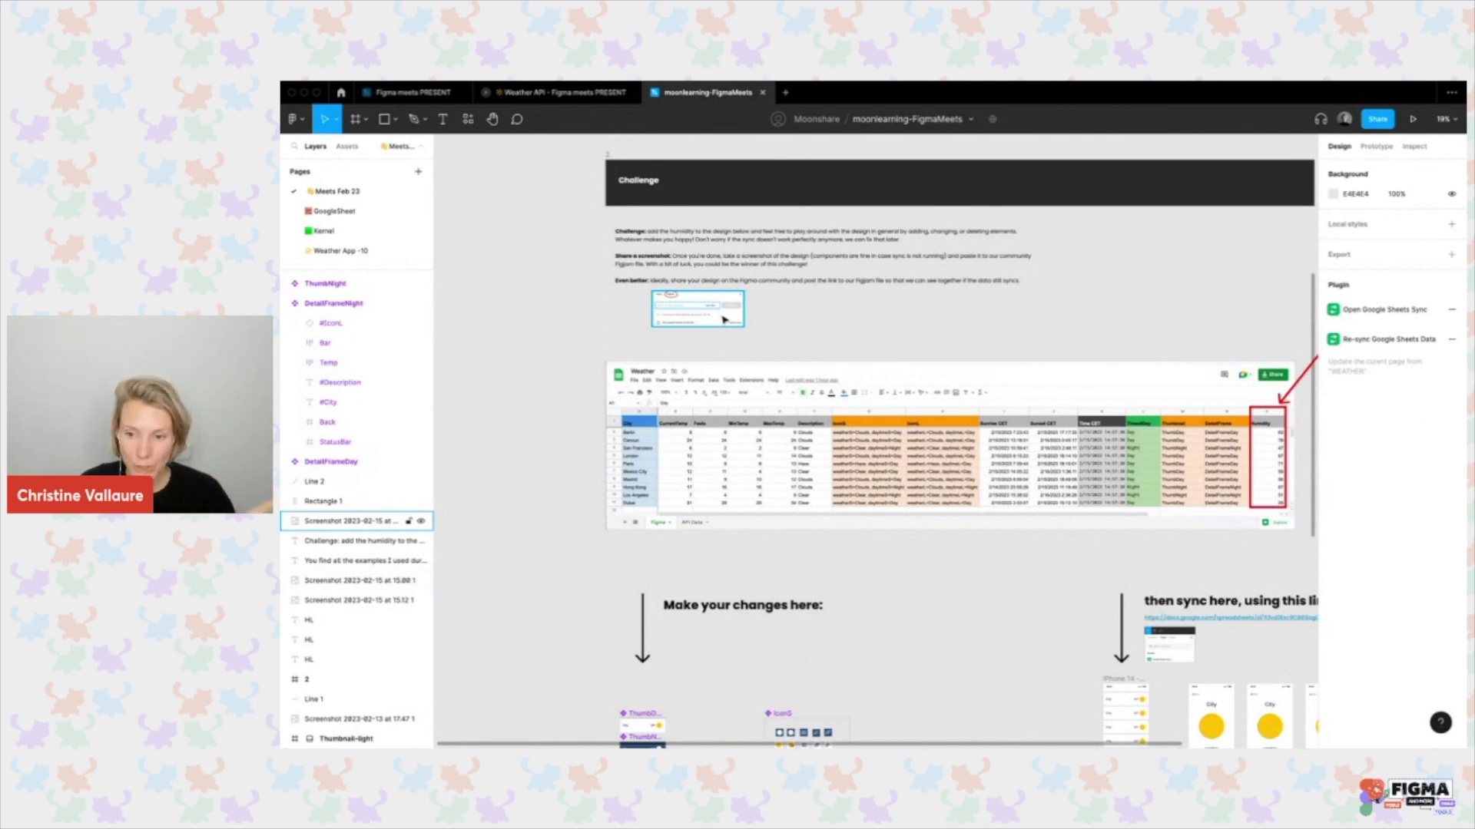
pyautogui.scroll(-3, 1003, 499)
pyautogui.scroll(-5, 1003, 499)
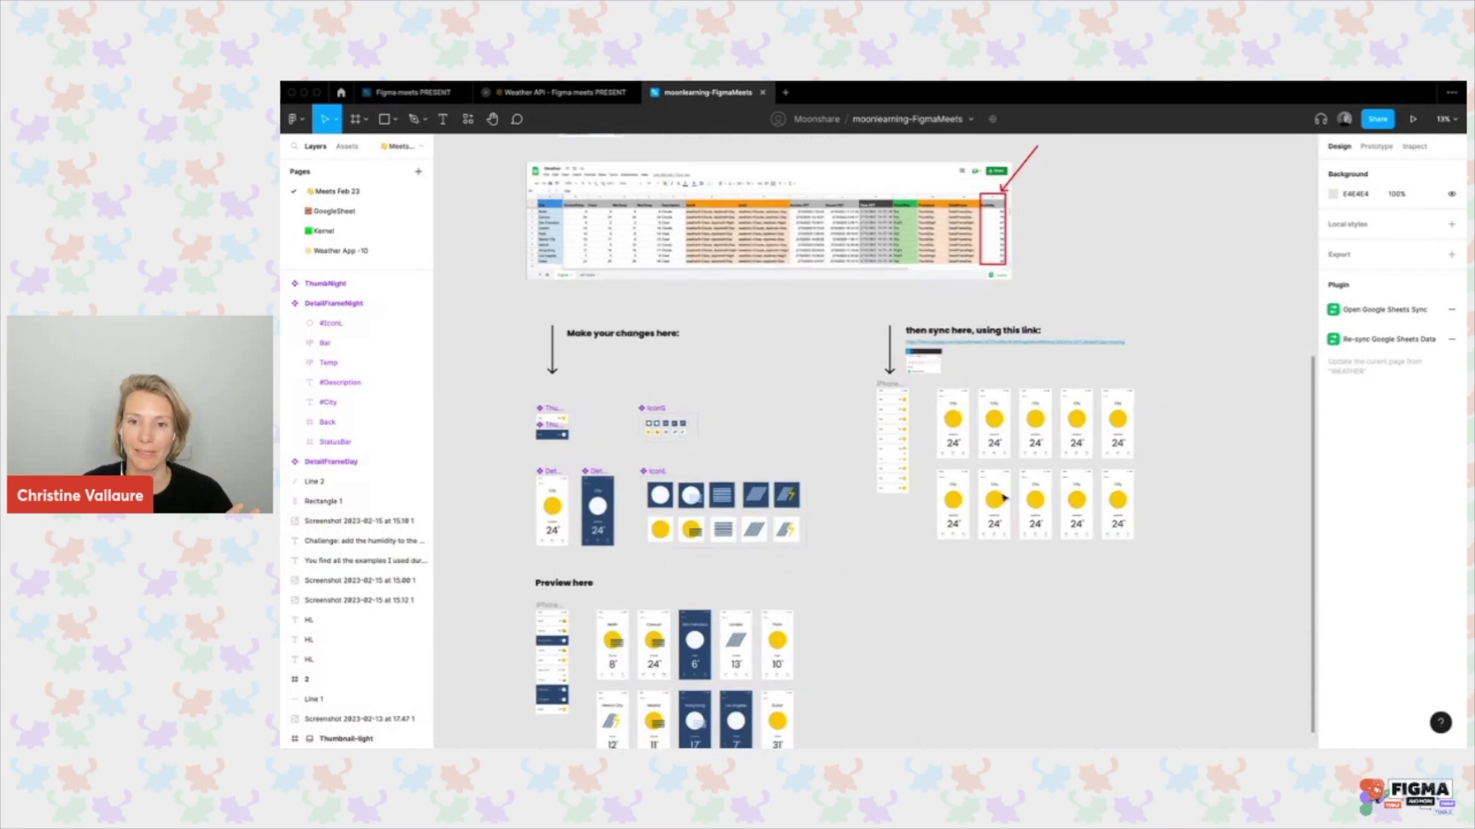
pyautogui.scroll(5, 1003, 499)
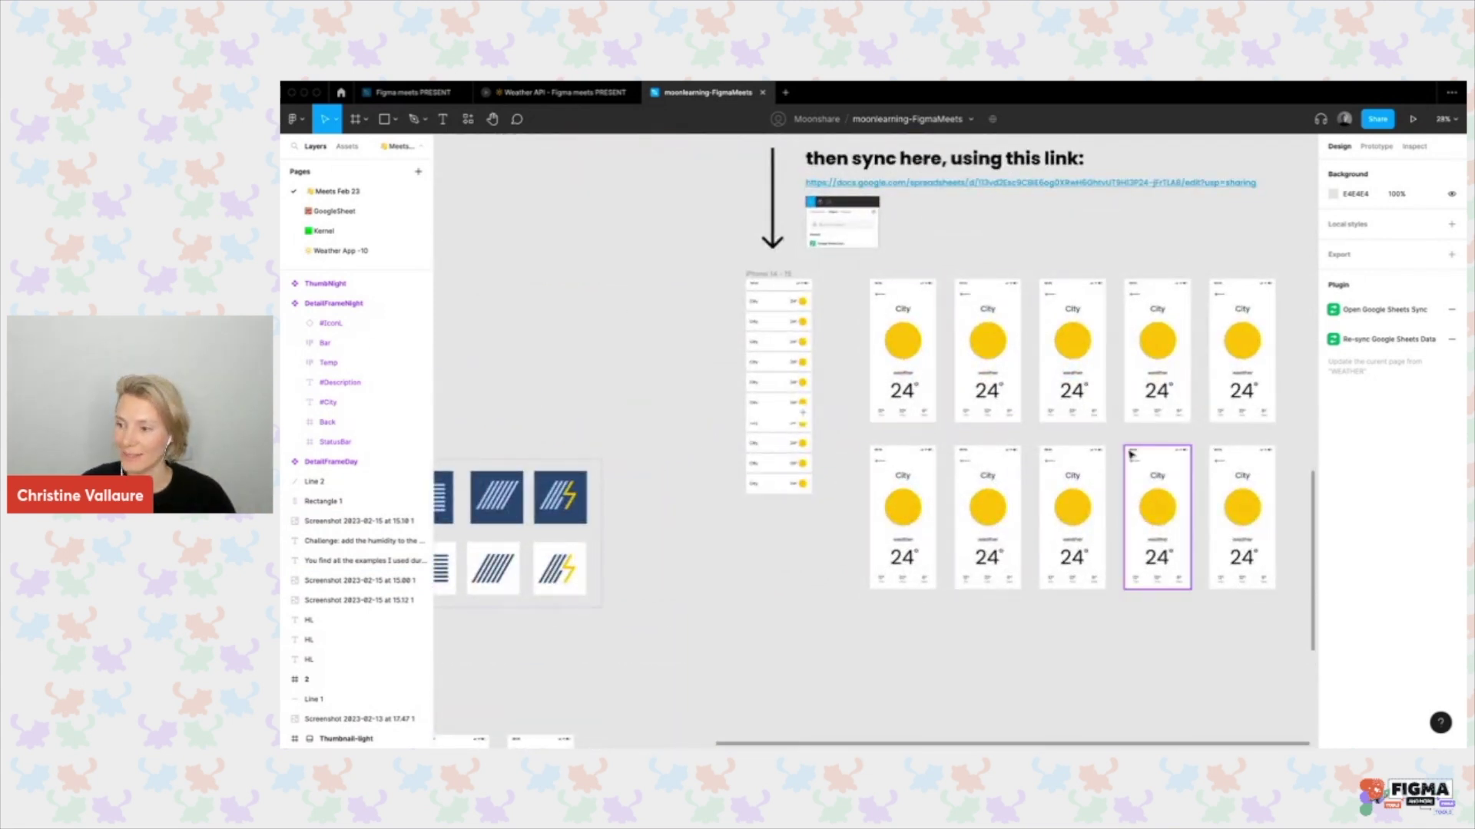
pyautogui.scroll(-5, 931, 630)
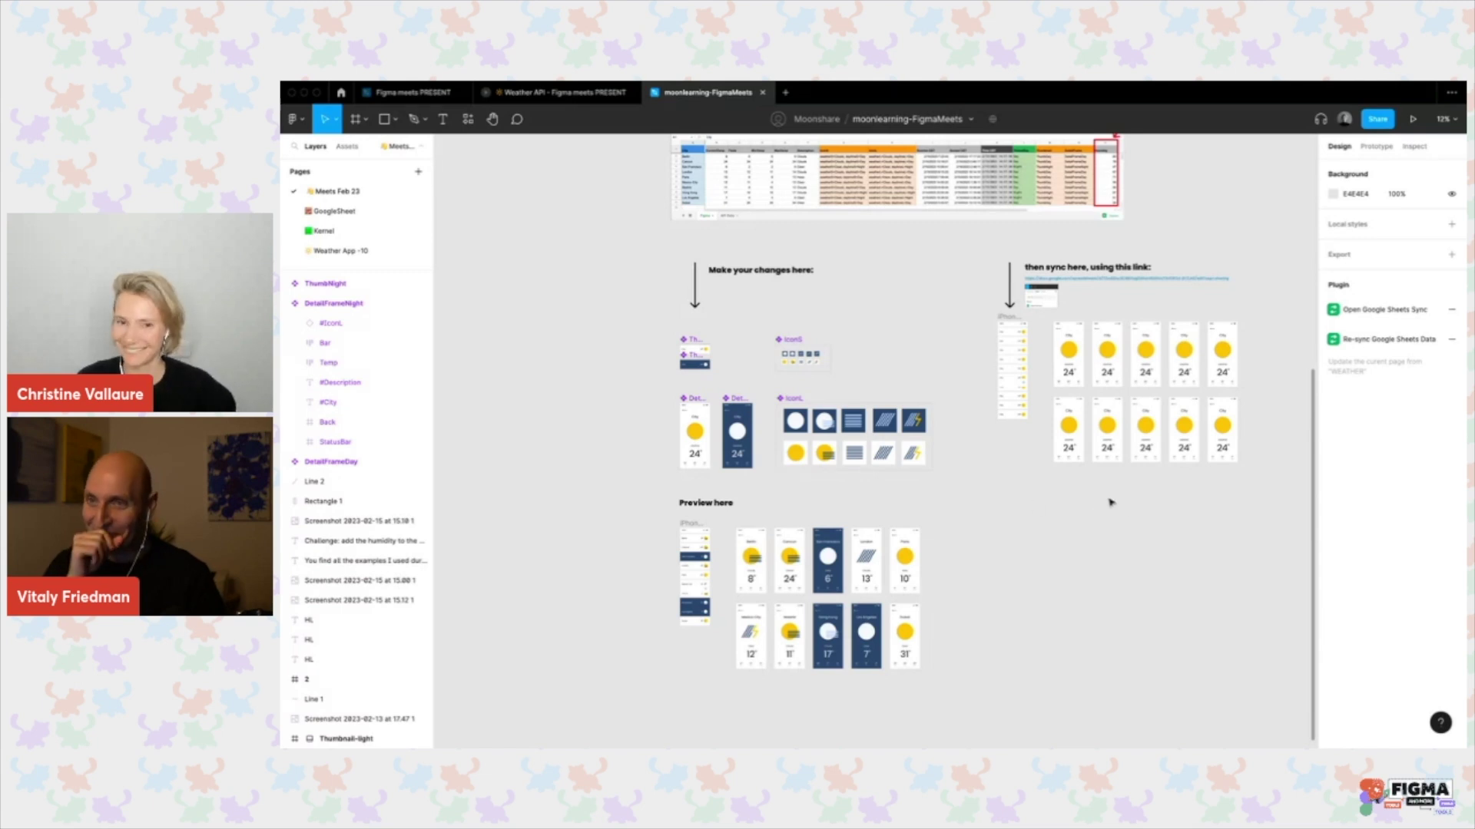
pyautogui.scroll(1, 997, 532)
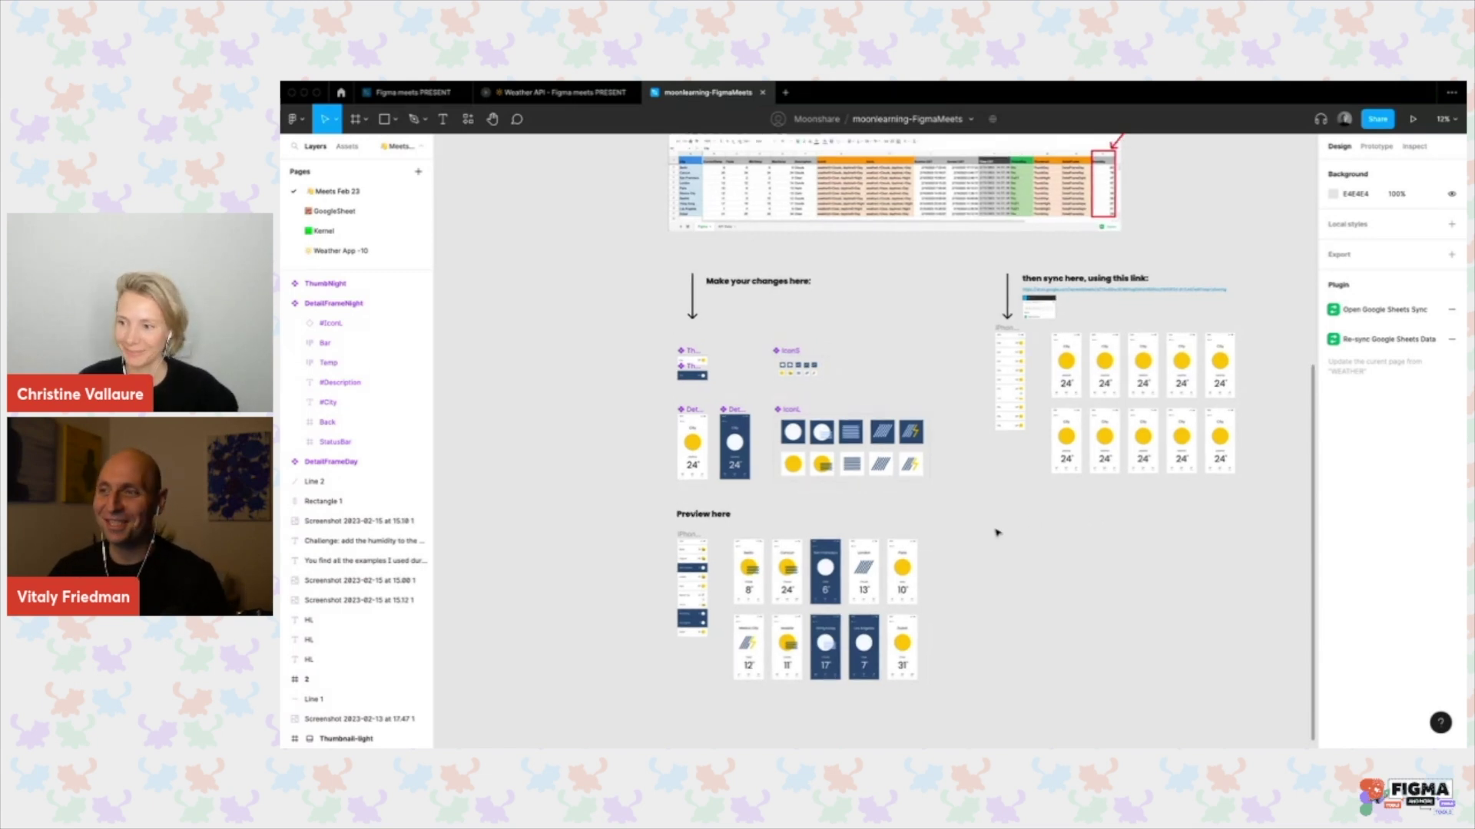